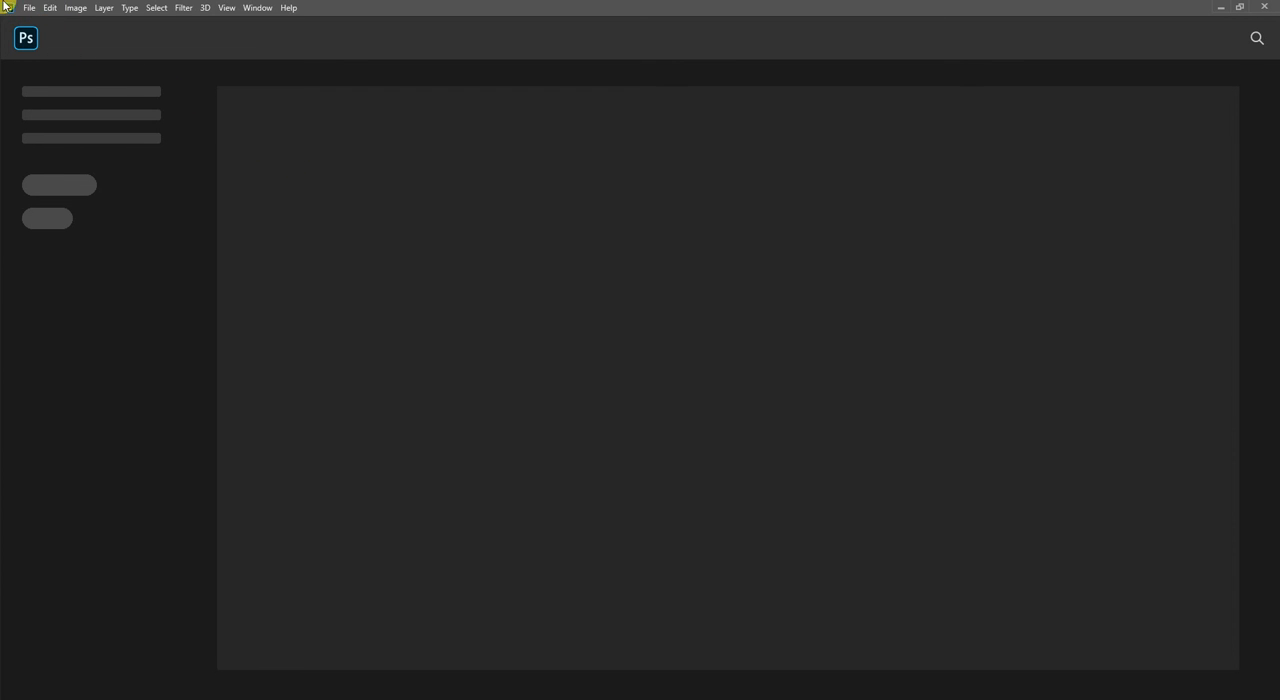
Start a new document and look through the recent document presets.
click(30, 8)
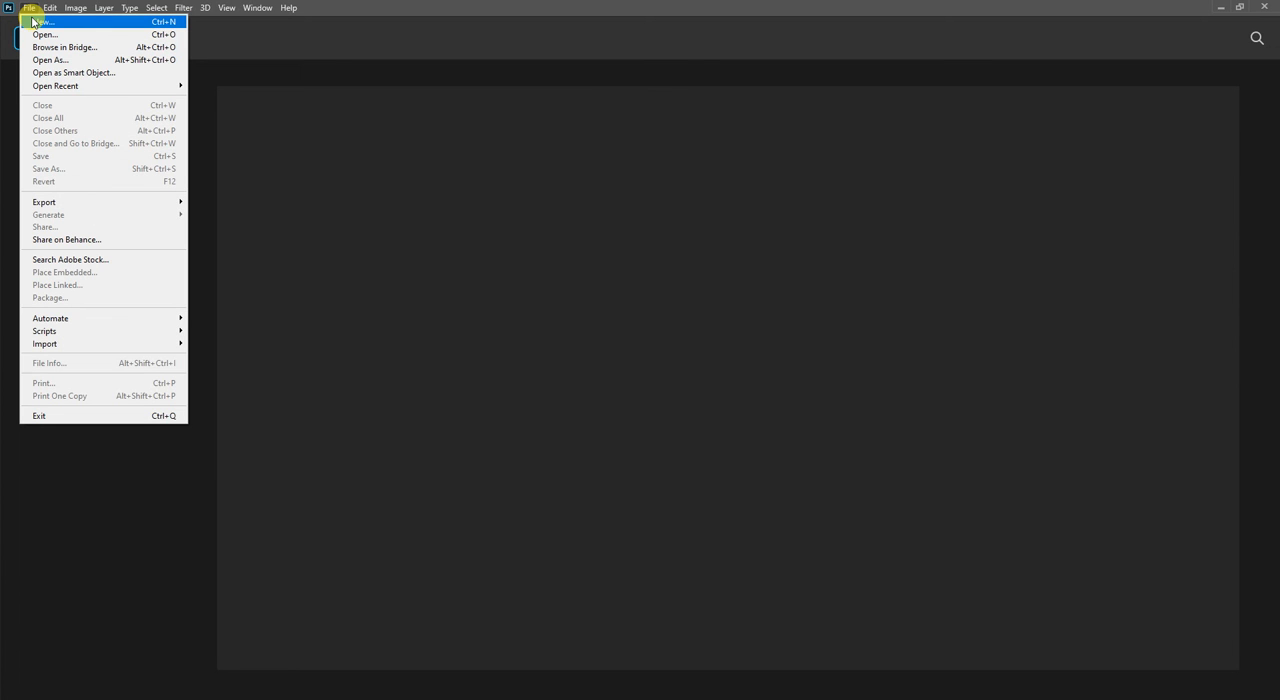
click(35, 21)
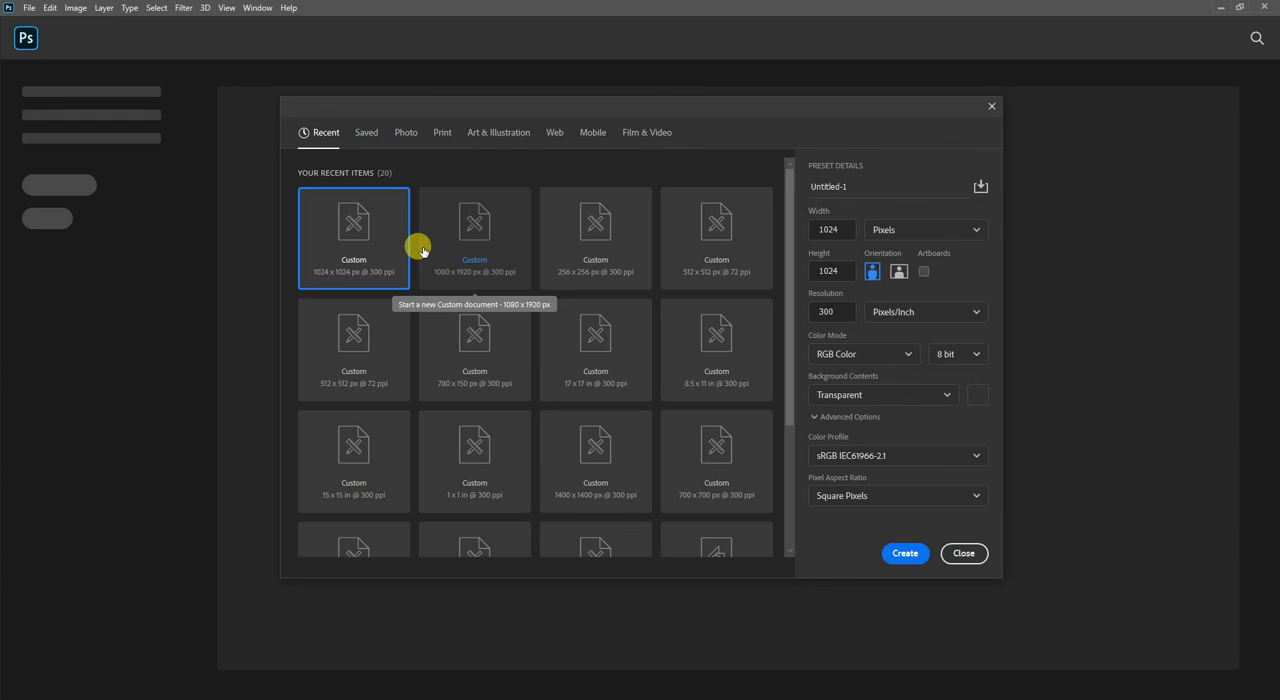
scroll(540, 274, down, 3)
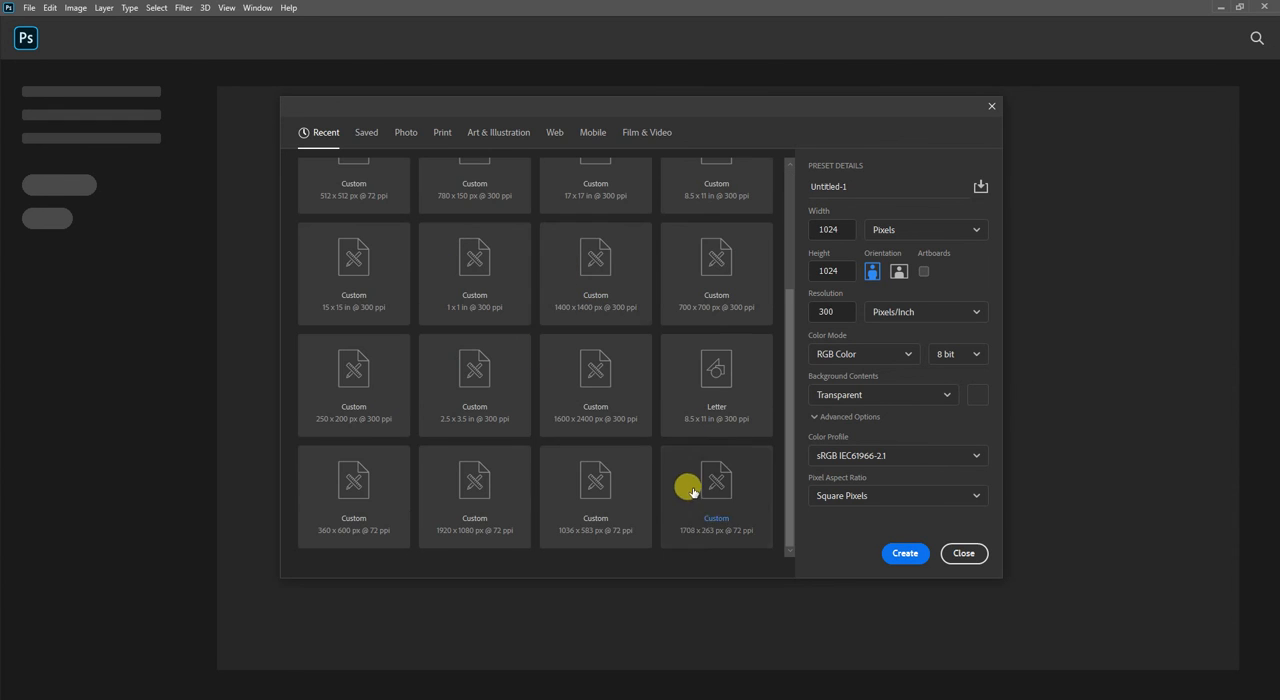
scroll(640, 500, up, 3)
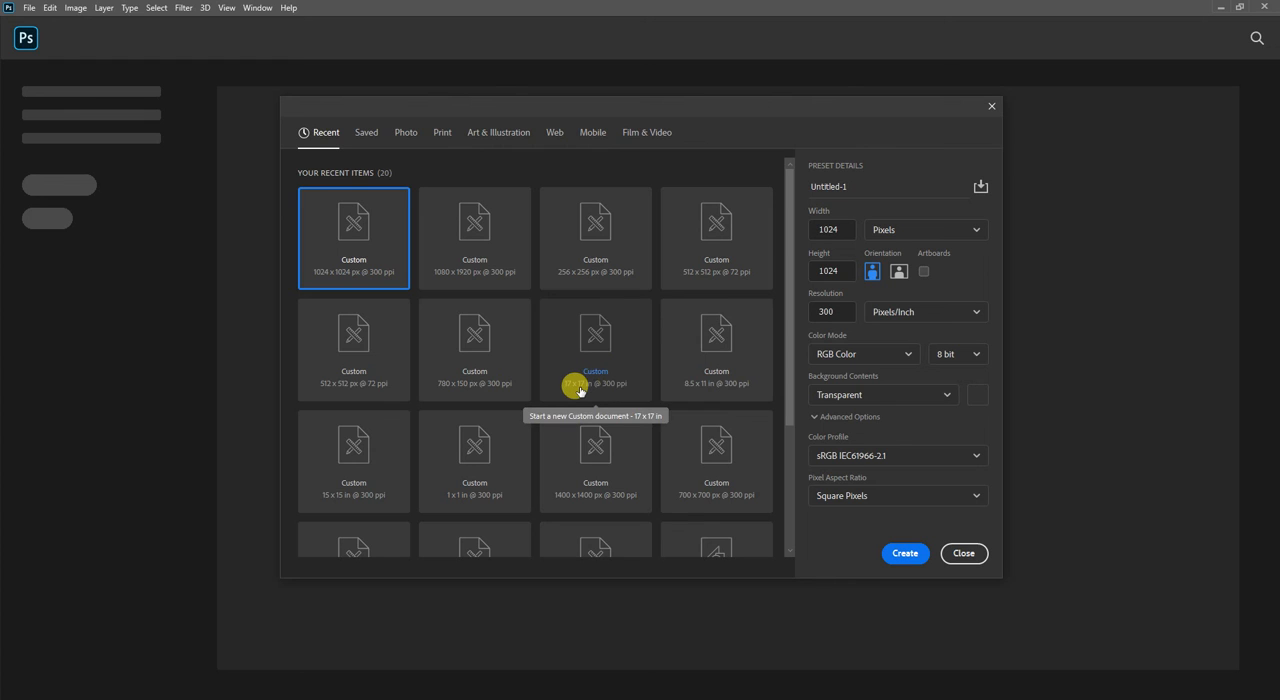
scroll(580, 390, down, 3)
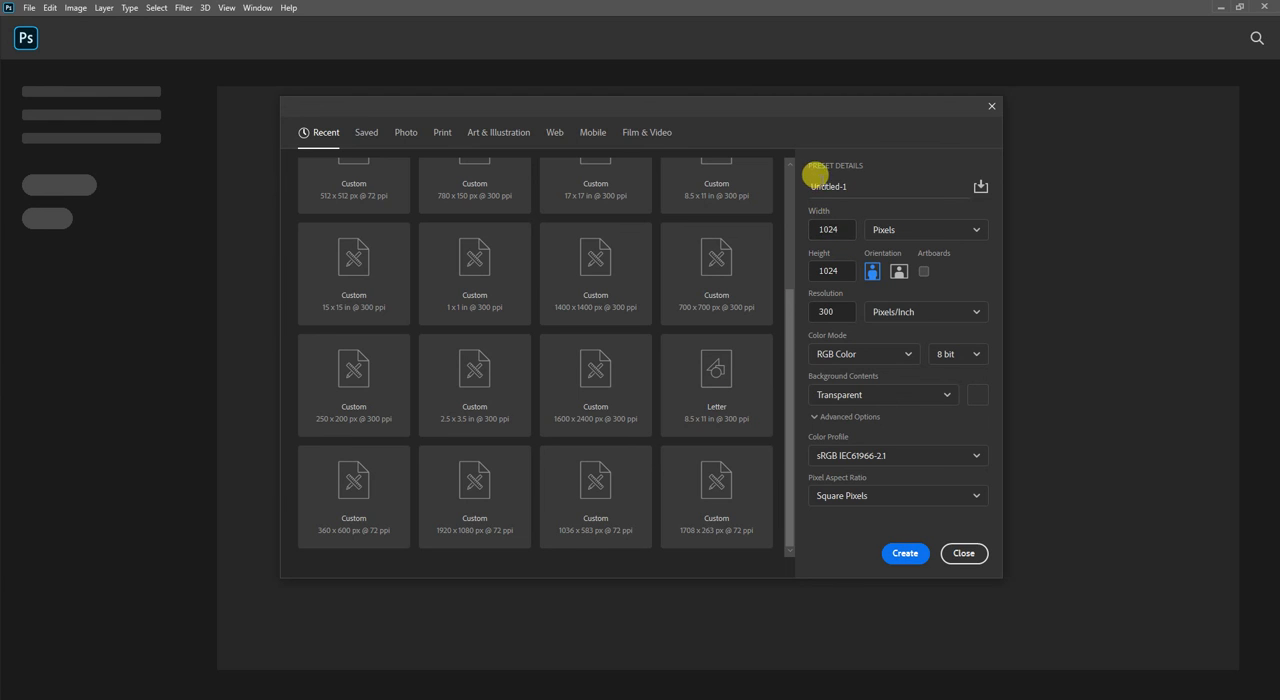
Examine the new document's name, width, measurement unit and resolution unit settings.
click(843, 188)
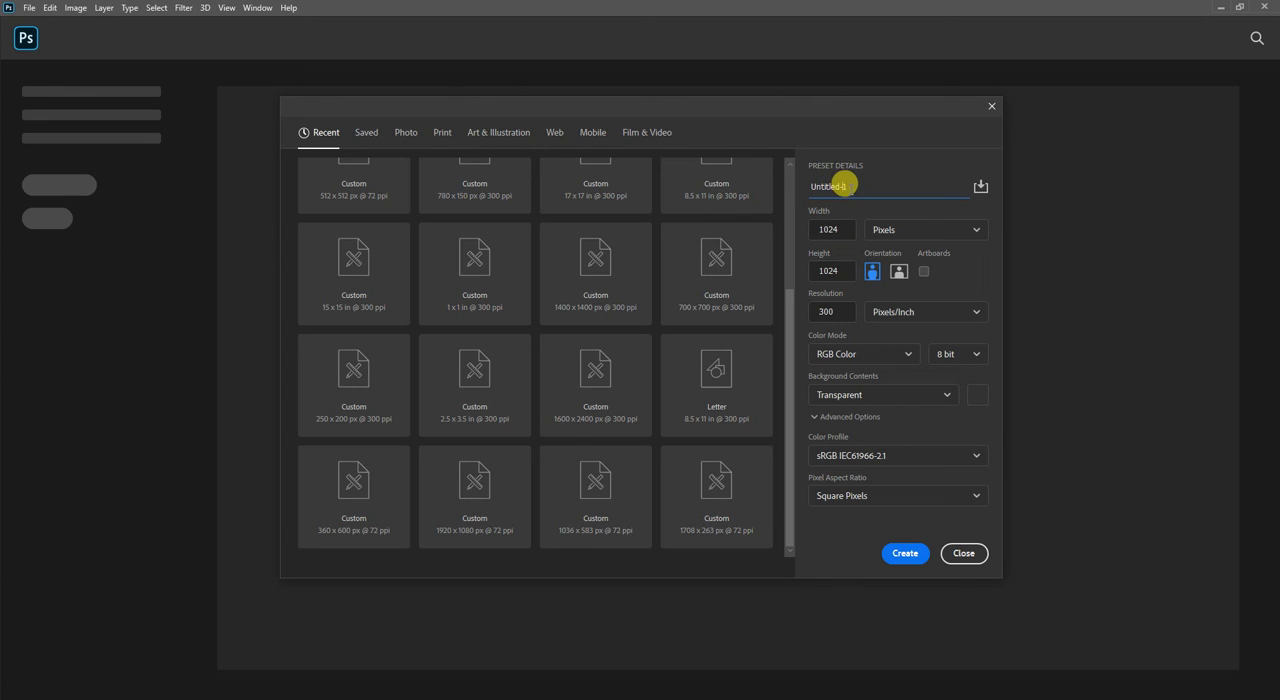
drag(846, 187, 809, 188)
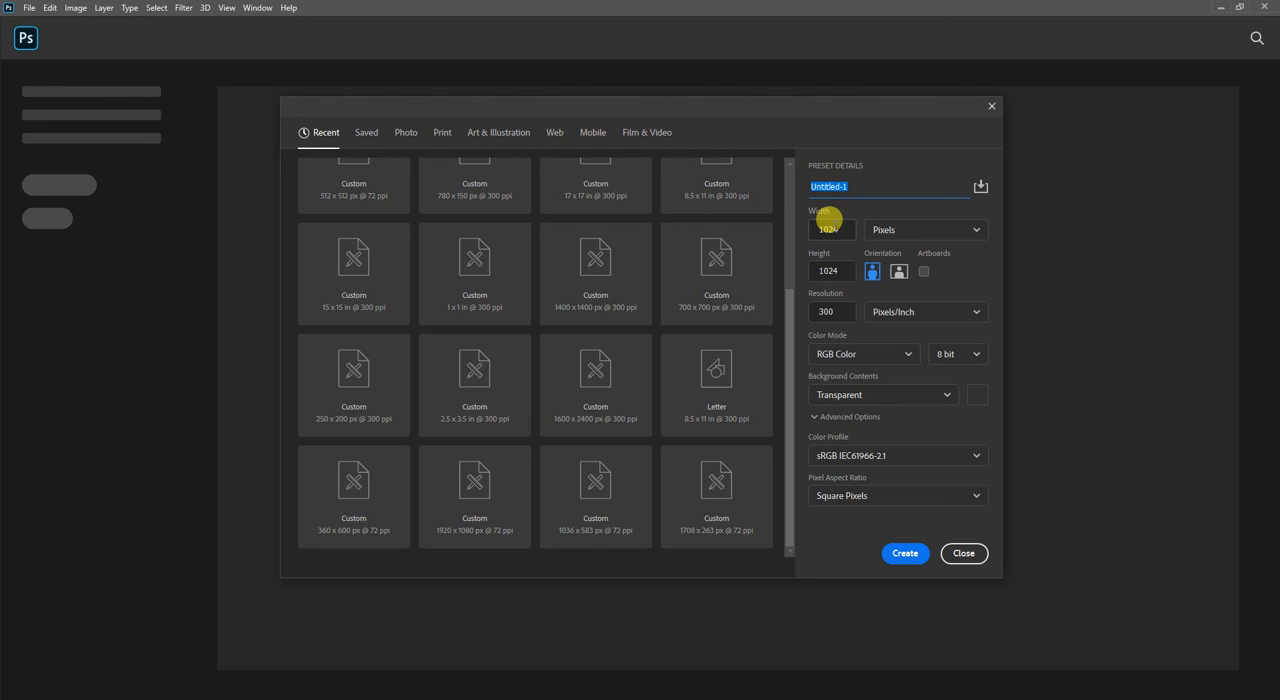
click(829, 225)
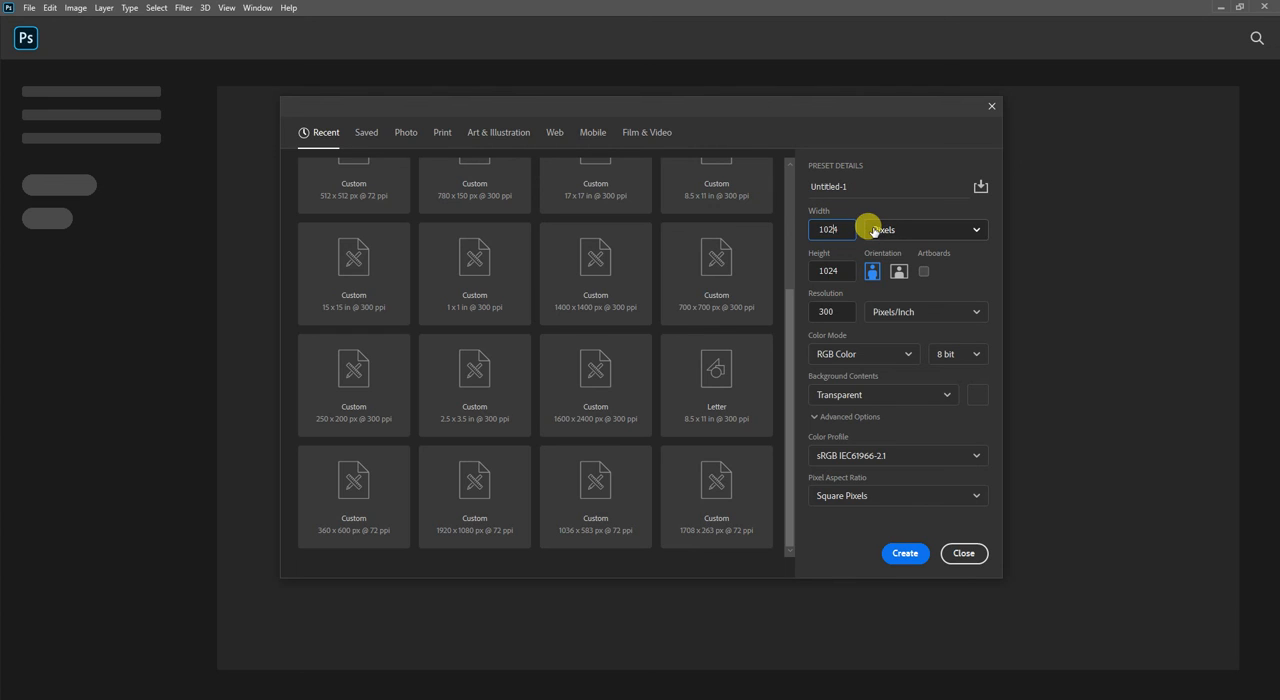
double_click(833, 229)
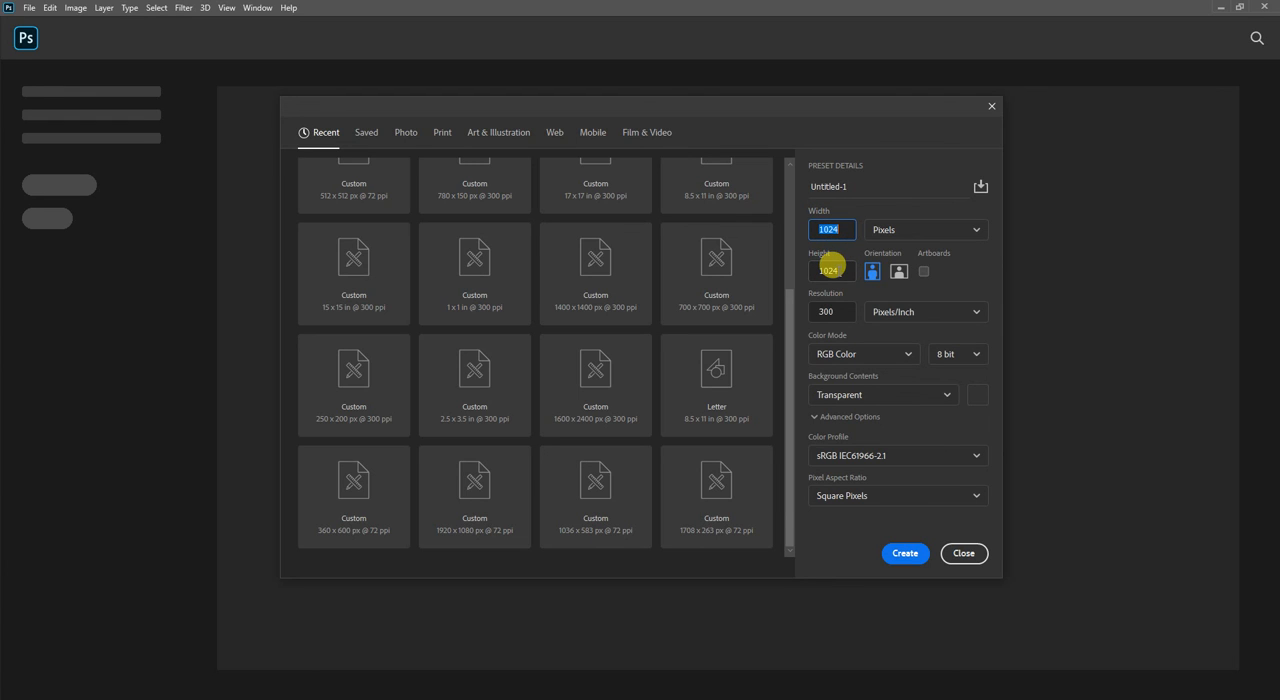
click(889, 233)
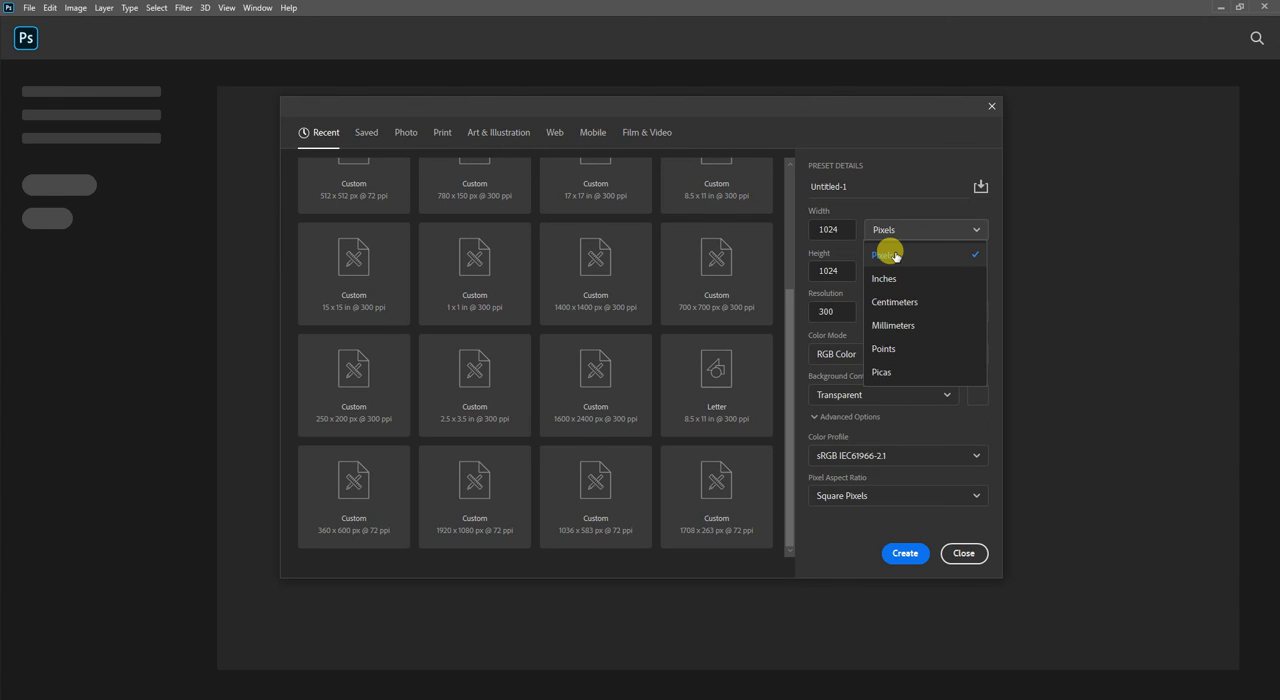
click(894, 206)
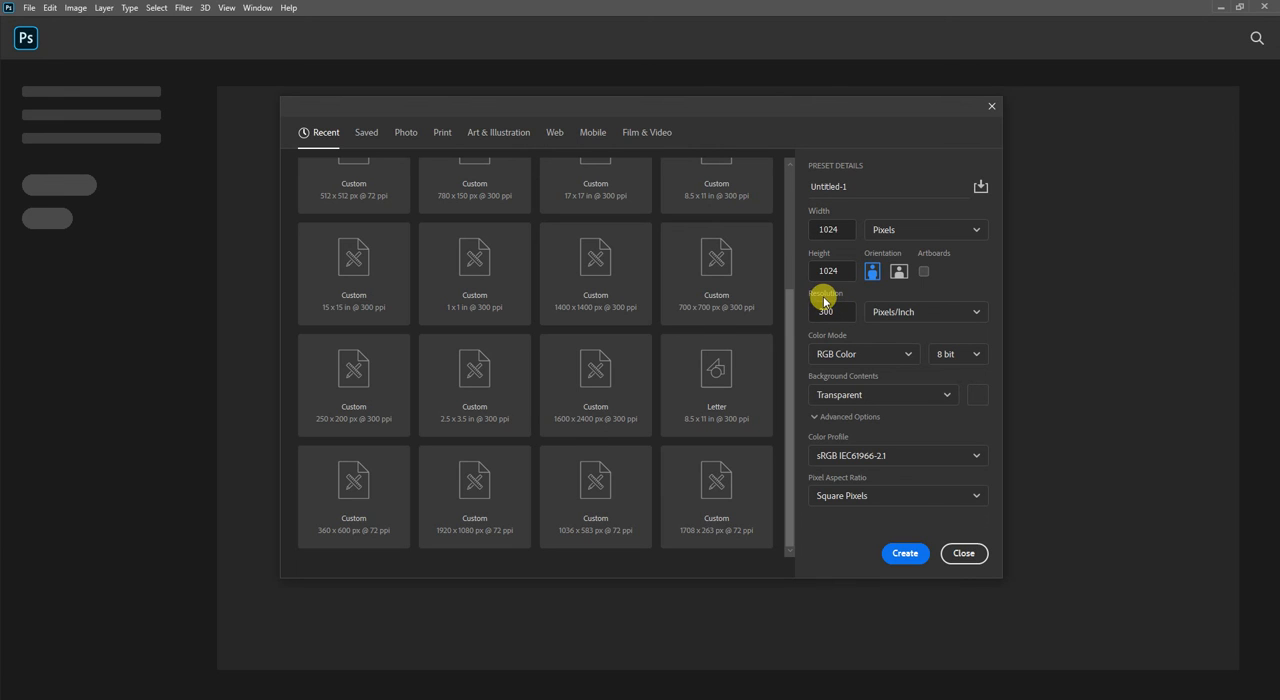
click(880, 316)
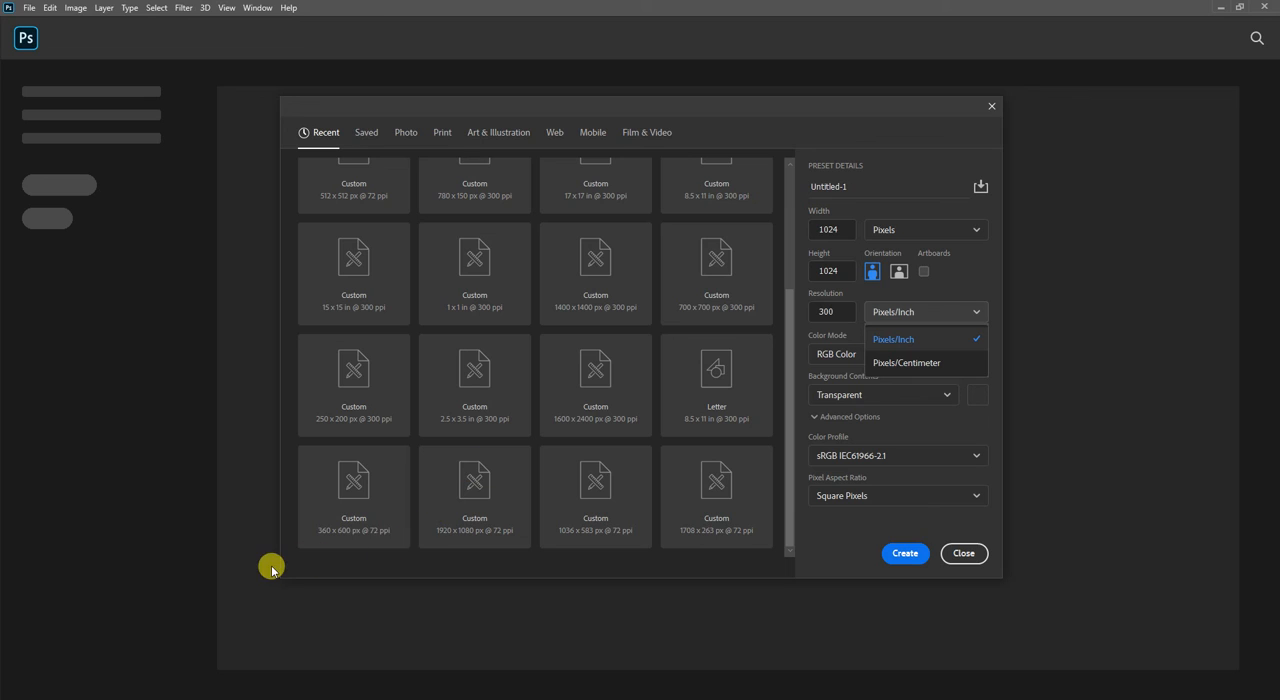
click(560, 699)
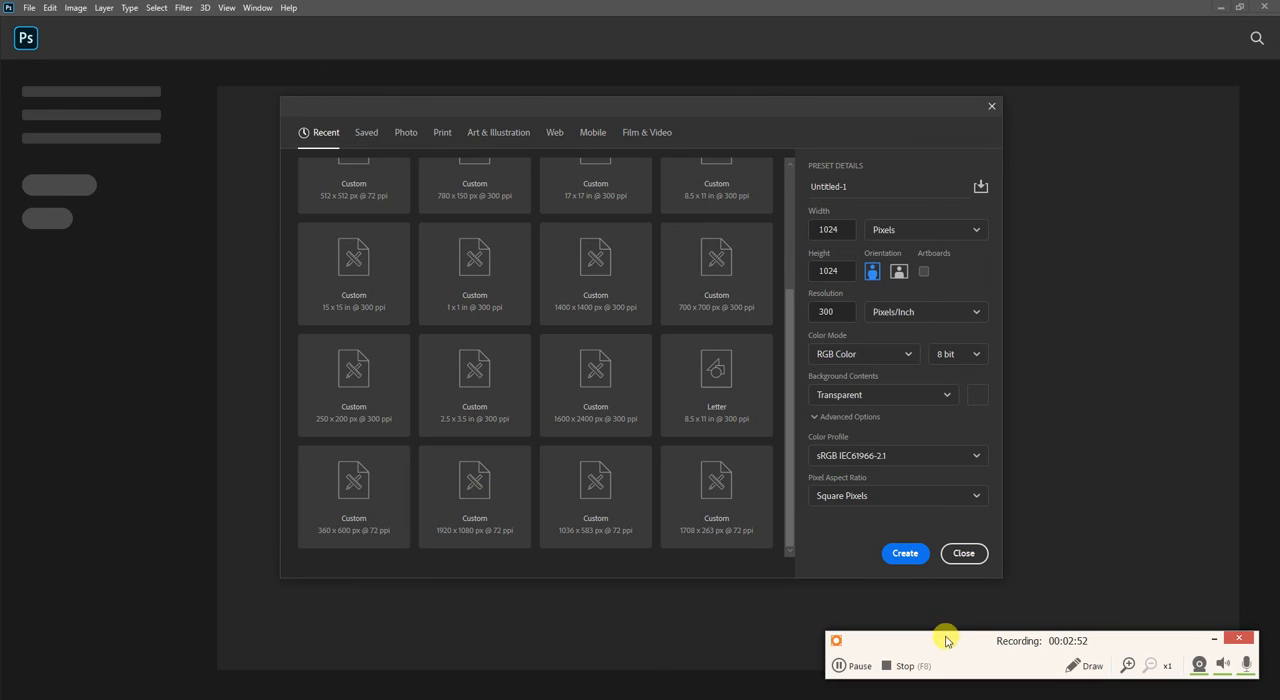
drag(951, 637, 1279, 520)
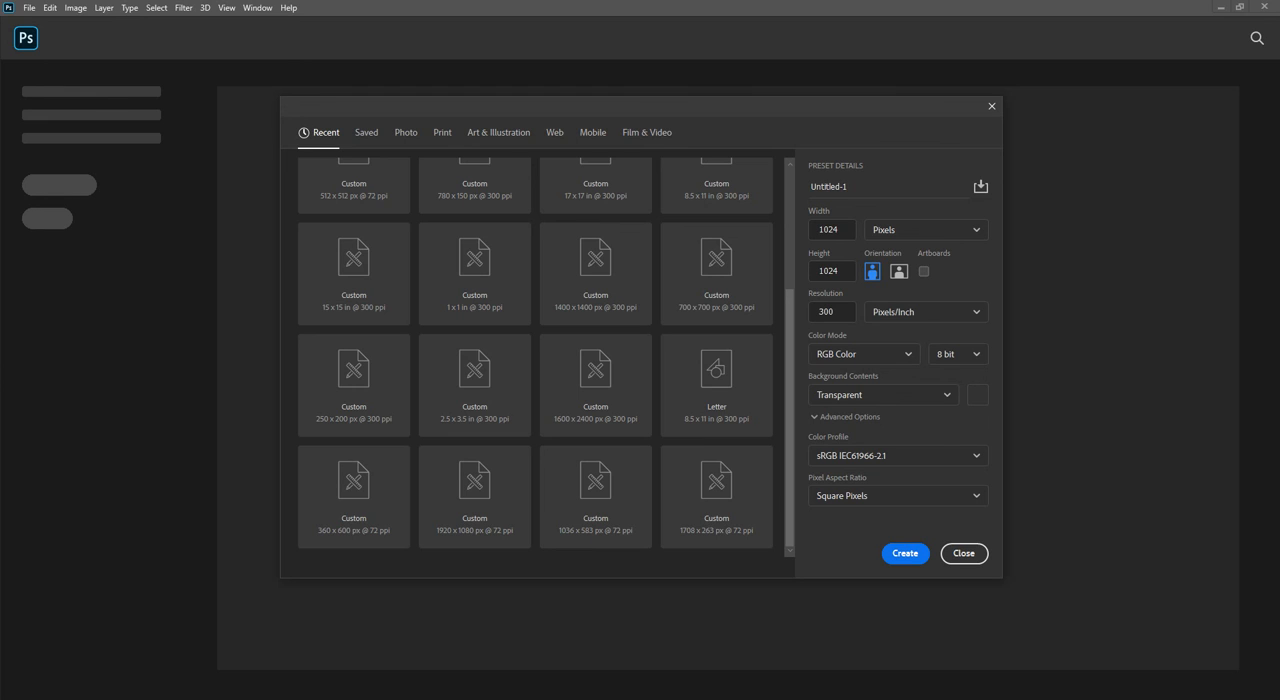
Examine the available color modes and the bit depths offered for RGB Color.
click(866, 354)
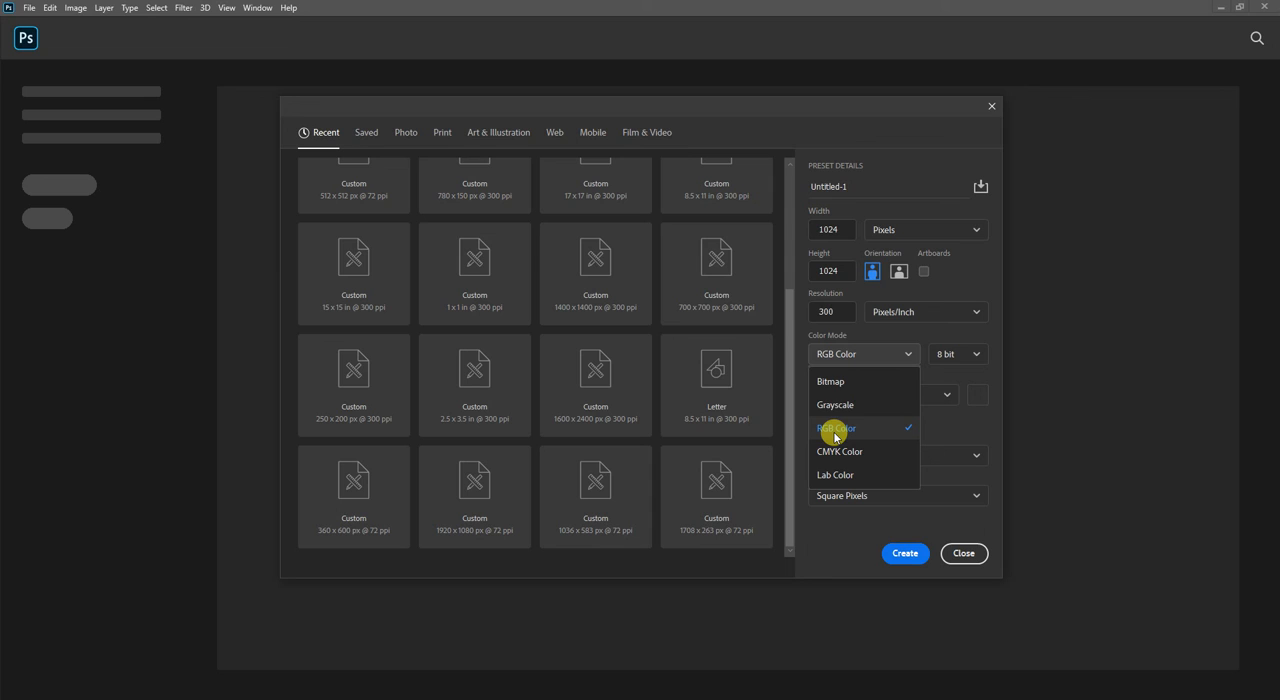
click(904, 353)
click(946, 356)
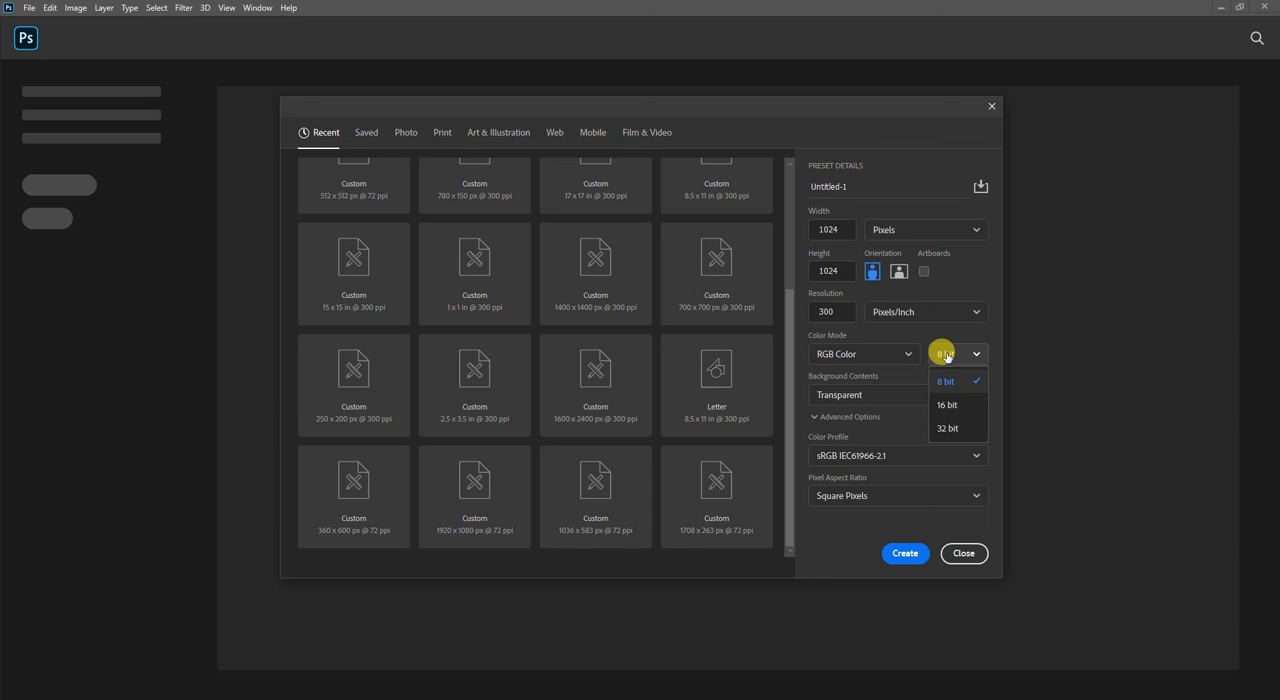
Try the Bitmap and Grayscale color modes and check the bit depths offered for each.
click(912, 355)
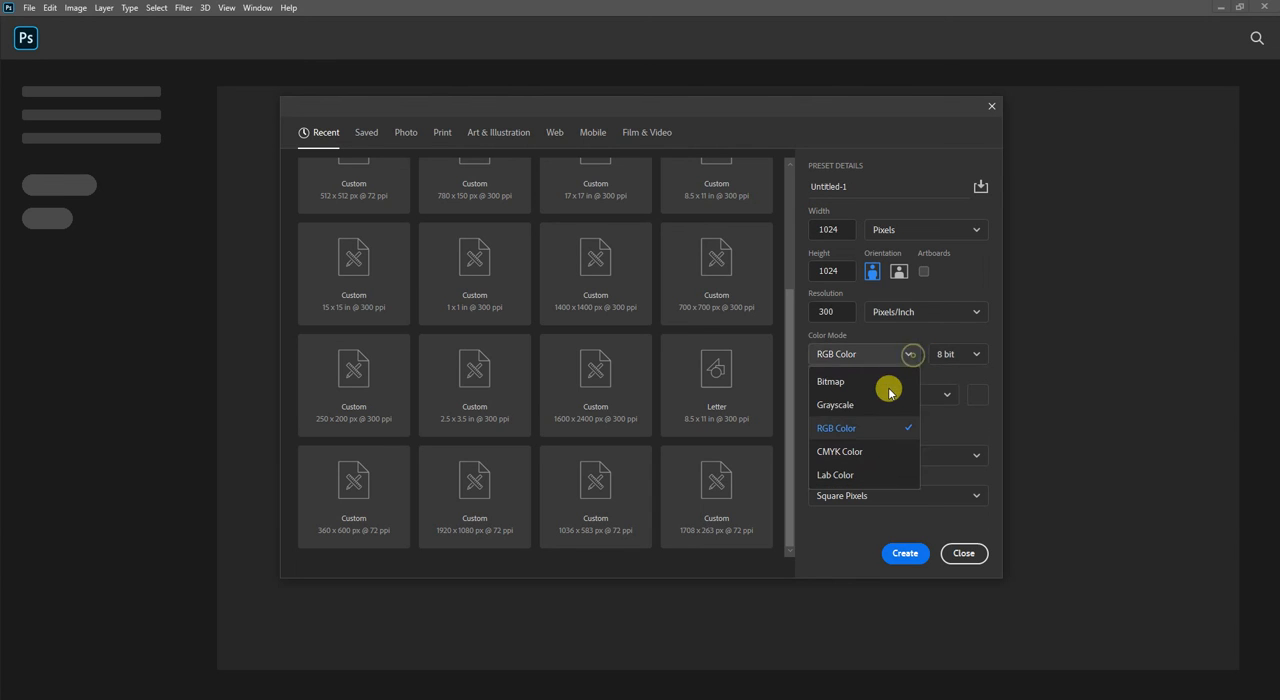
click(889, 384)
click(955, 358)
click(957, 362)
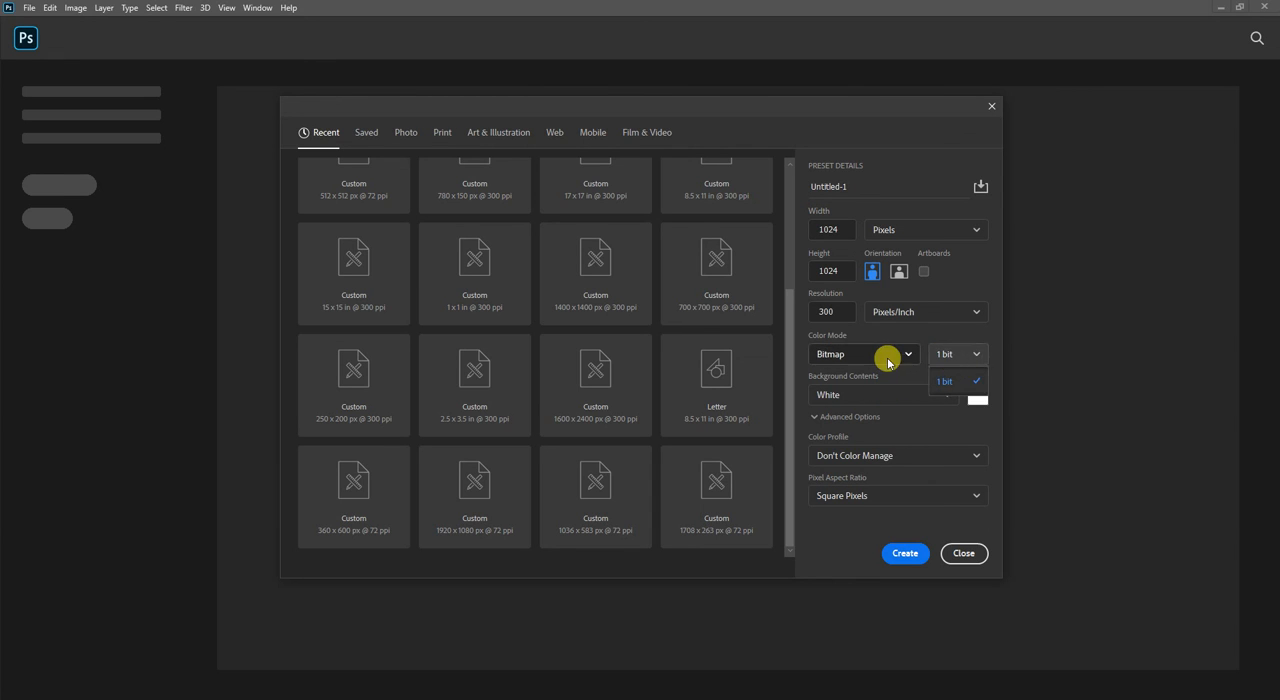
click(886, 357)
click(849, 403)
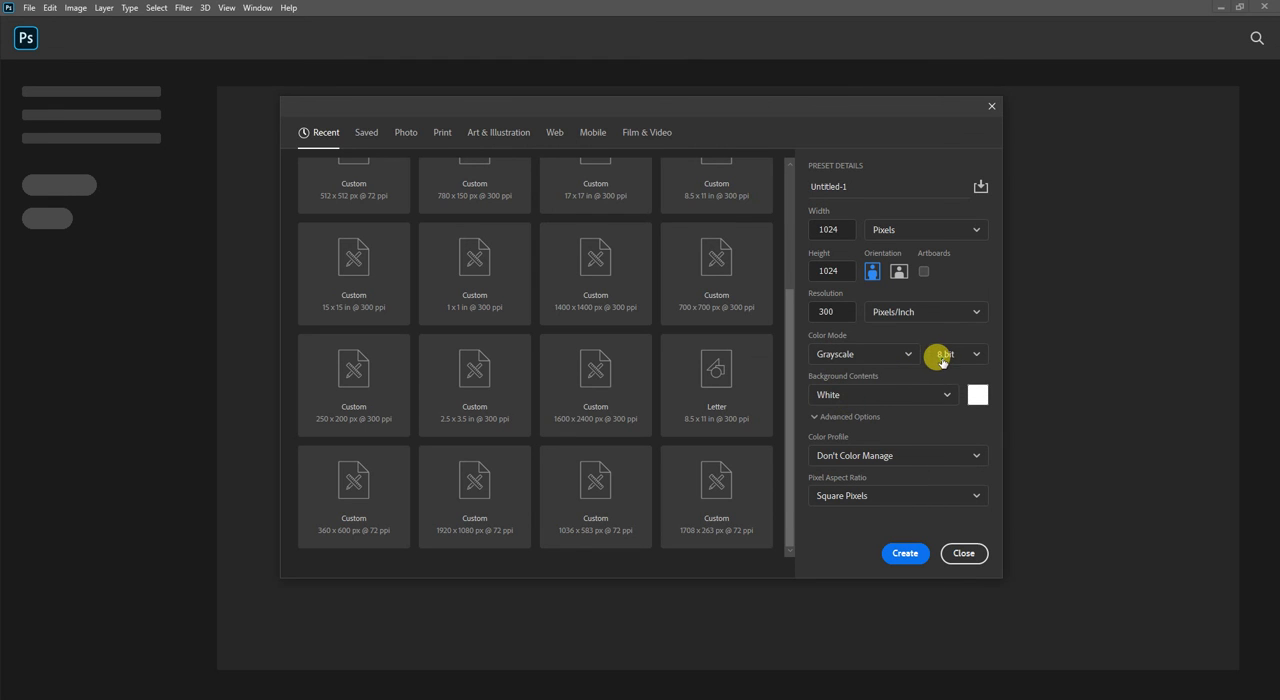
click(942, 356)
Try the CMYK Color and Lab Color modes and check the bit depths offered for each.
click(884, 357)
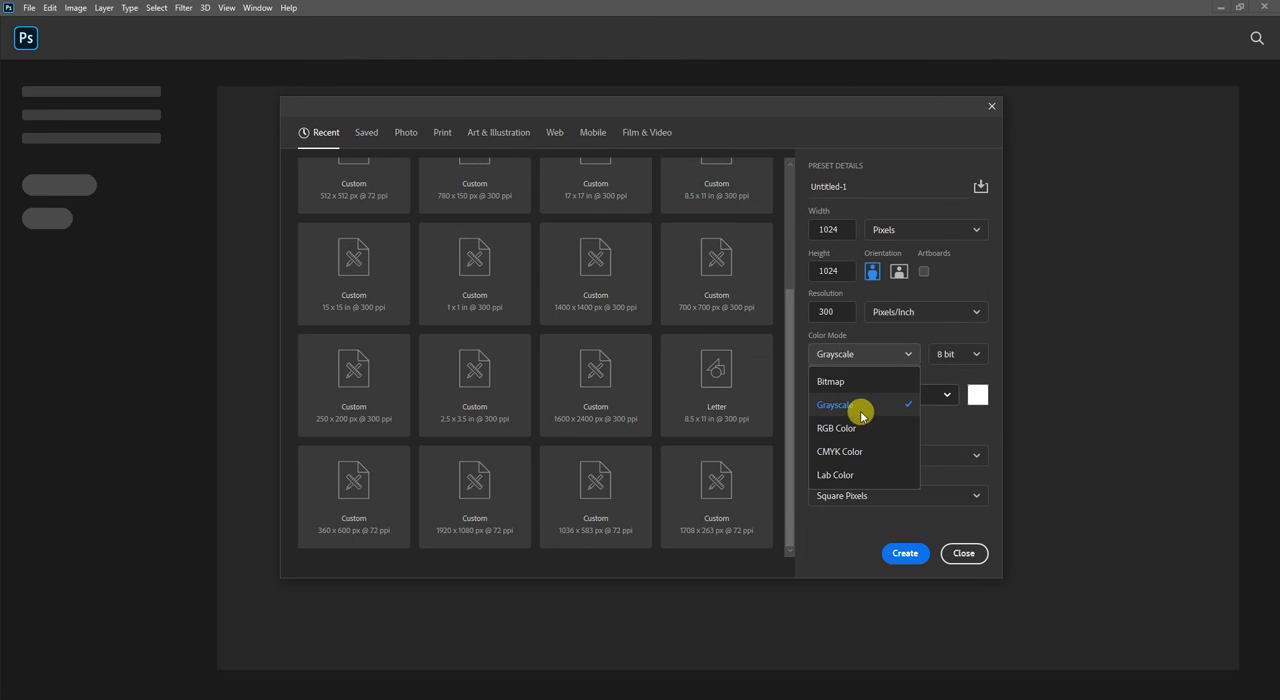
click(847, 455)
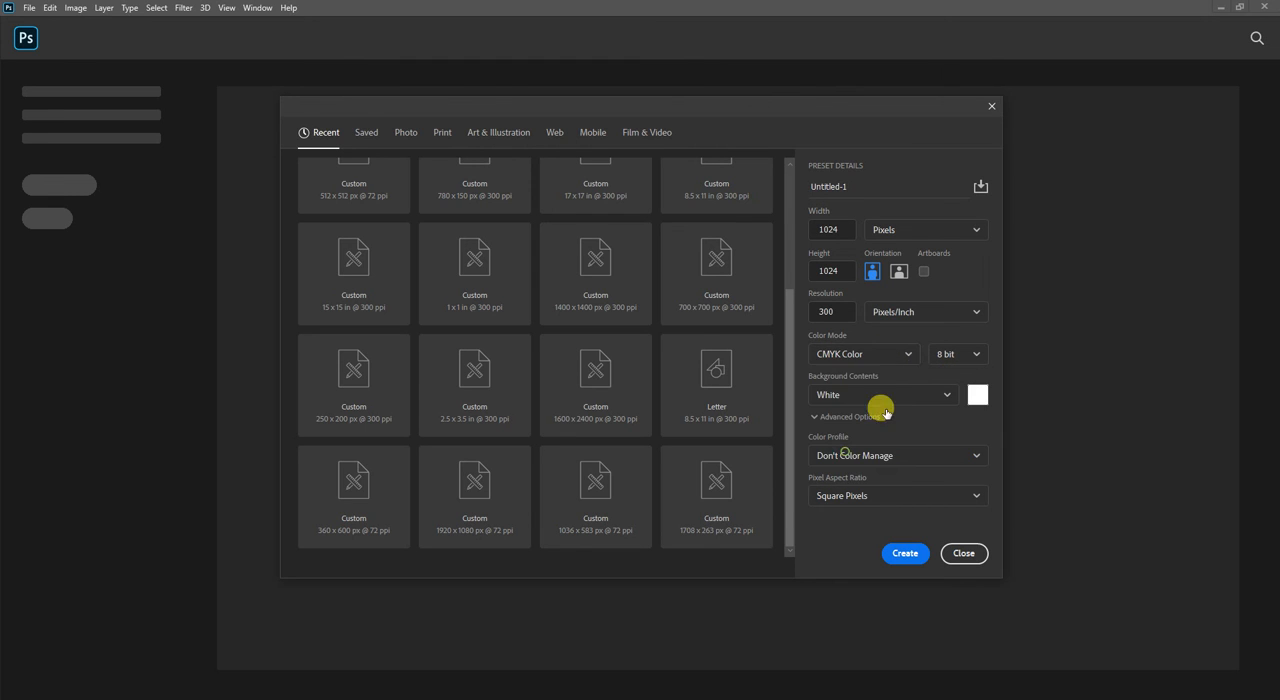
click(881, 357)
click(862, 476)
click(952, 357)
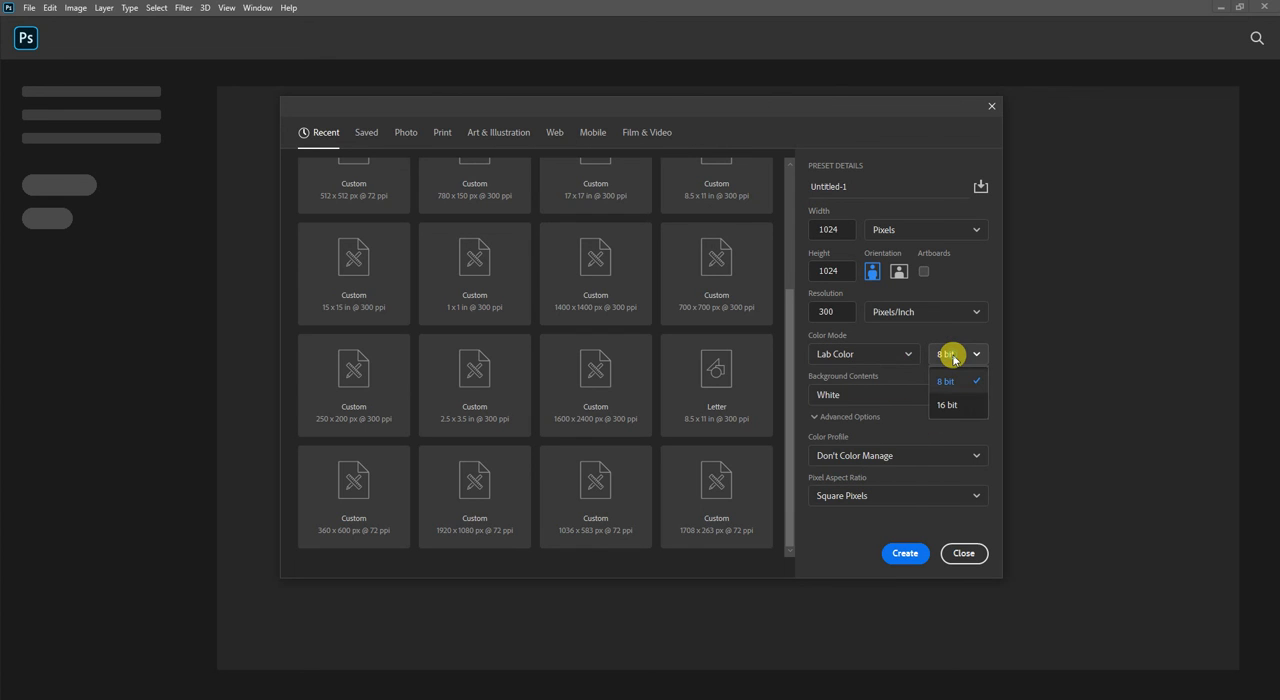
Set the document's color mode to RGB Color and keep the depth at 8 bit.
click(900, 355)
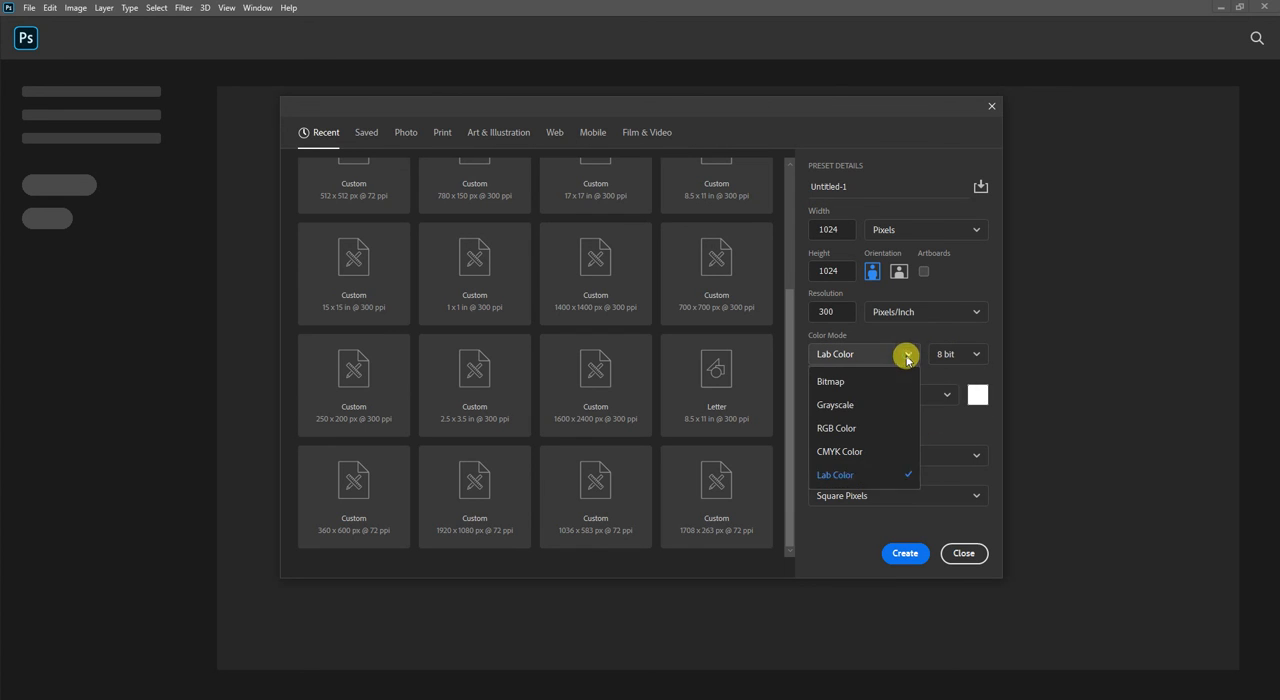
click(852, 425)
click(952, 355)
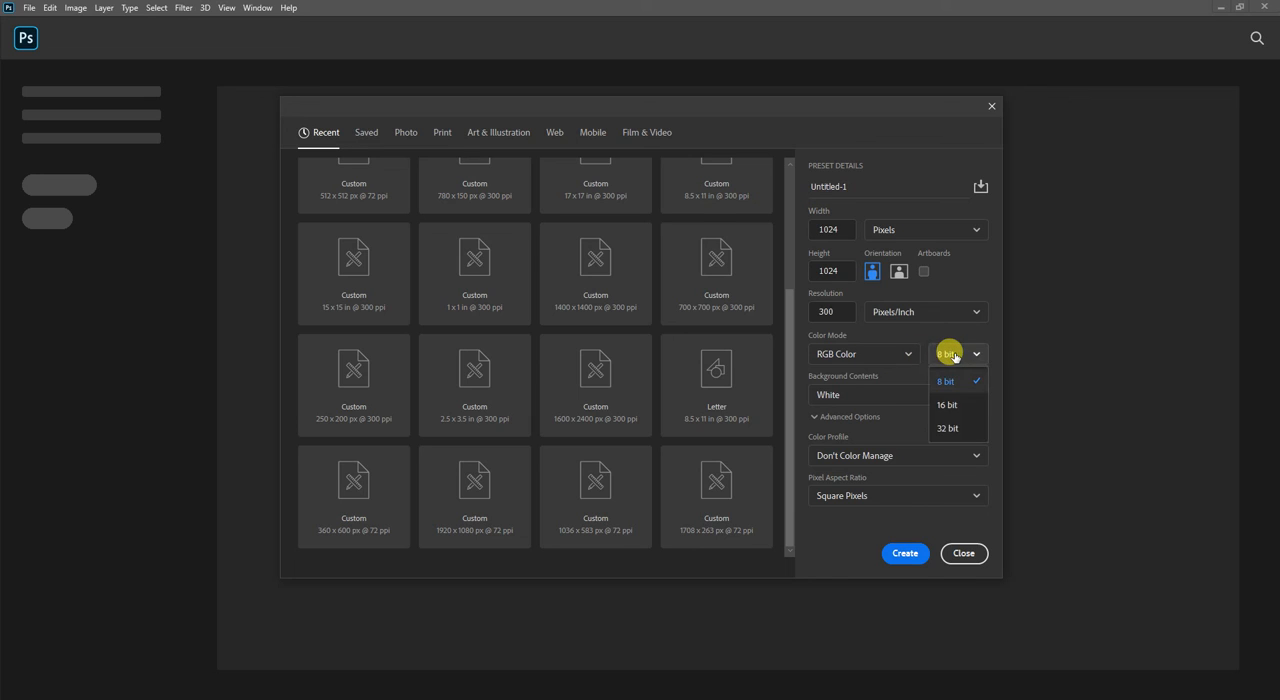
click(955, 357)
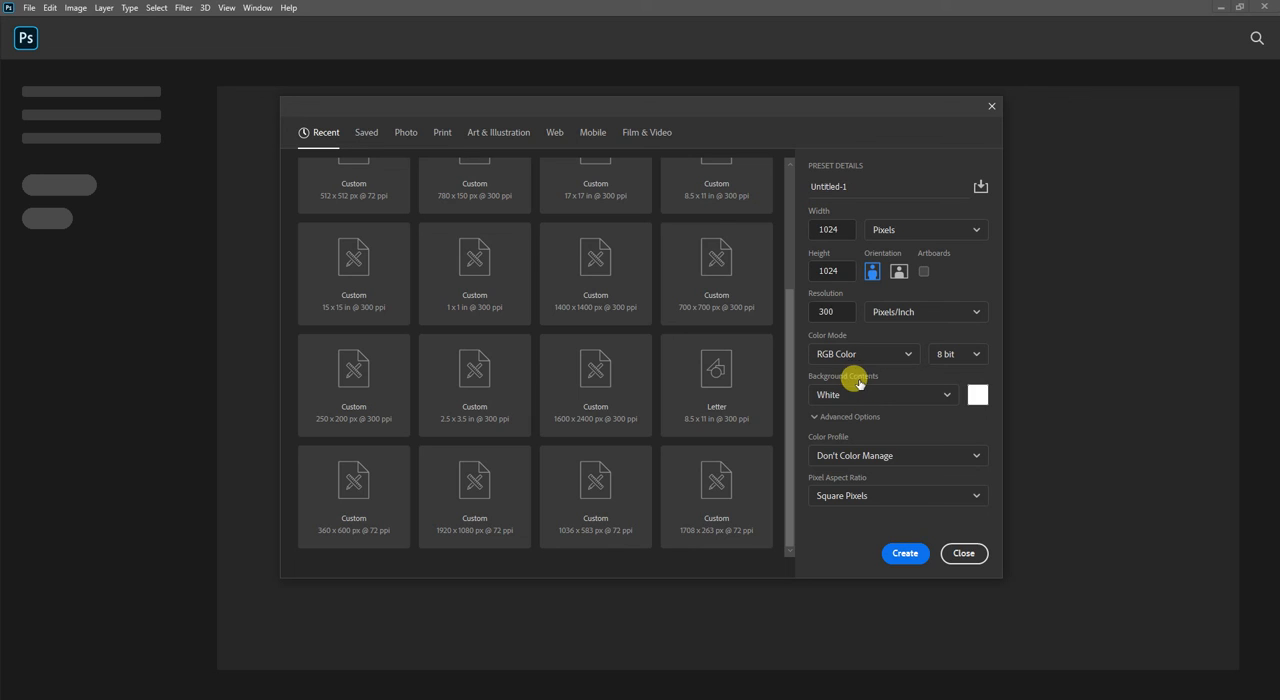
Try a custom color for the document's background contents and cancel the color choice.
click(940, 398)
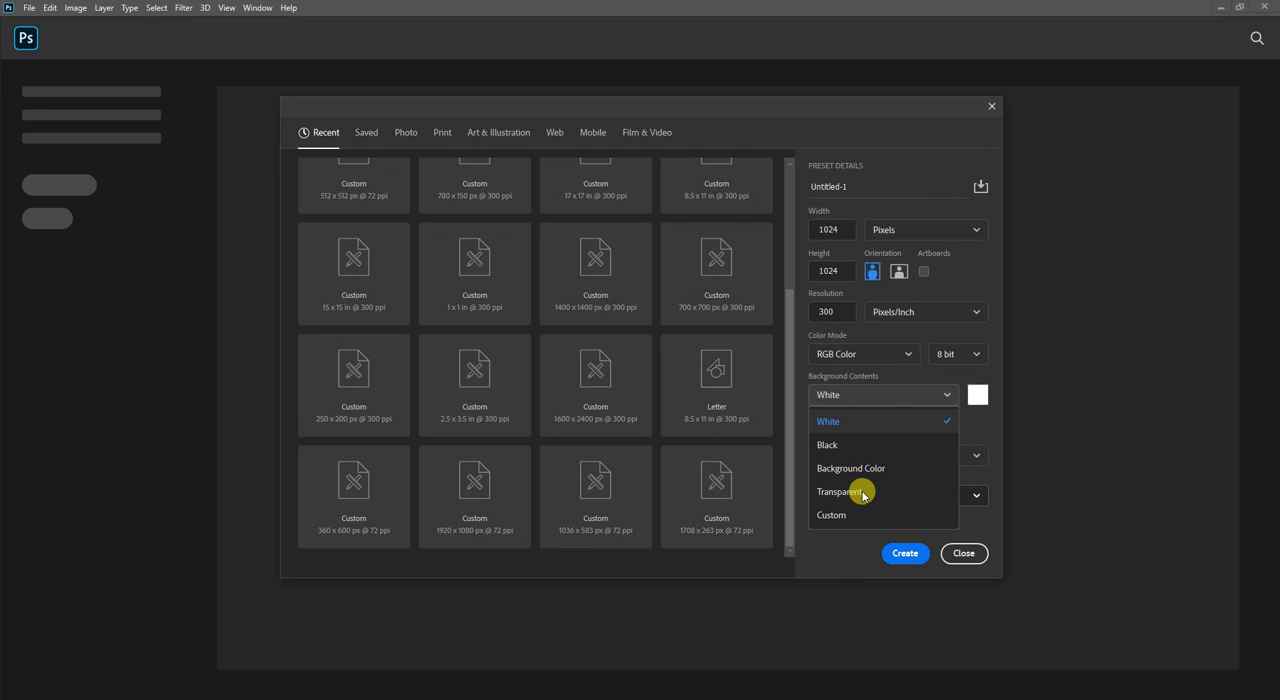
click(835, 515)
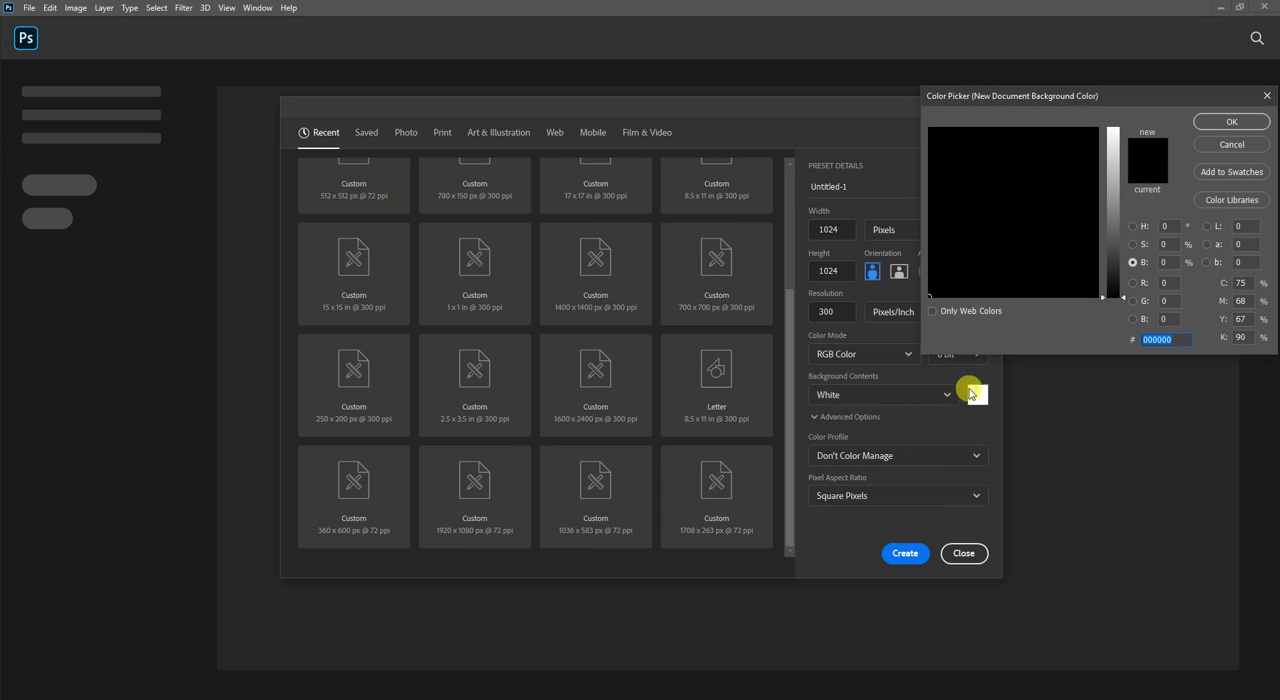
drag(1111, 262, 1103, 117)
click(1206, 146)
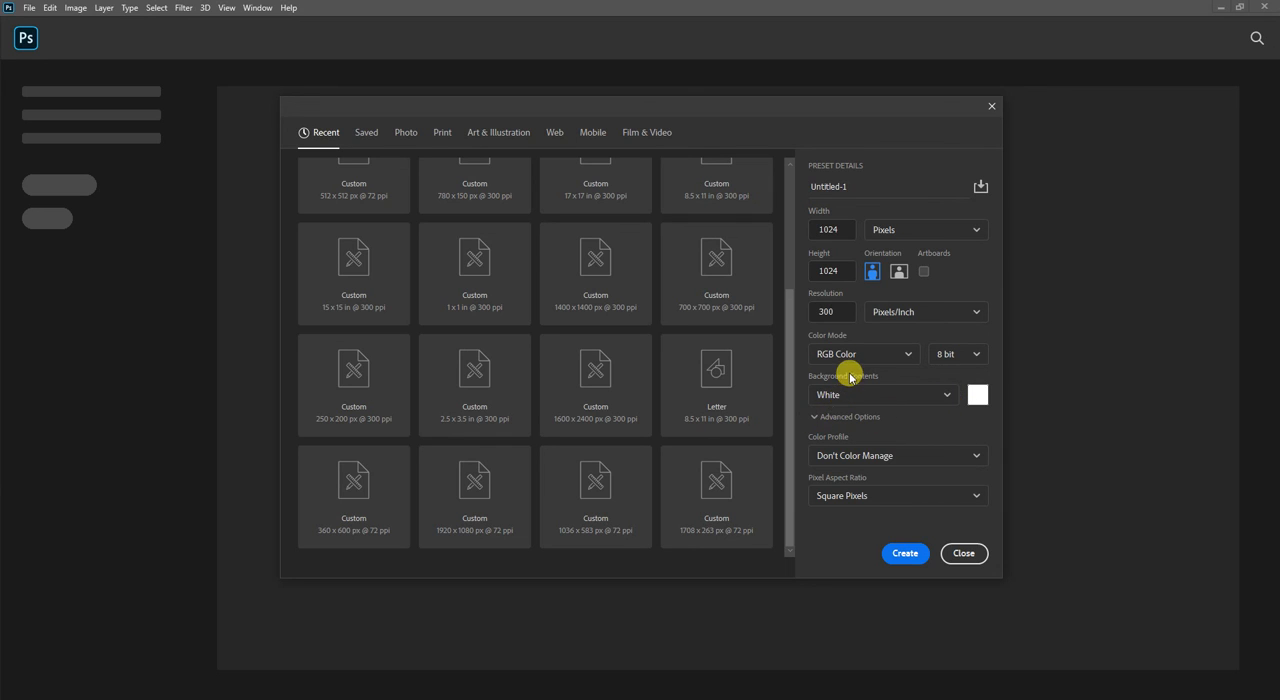
Examine the advanced options, including the color profile and pixel aspect ratio choices.
click(815, 417)
click(815, 417)
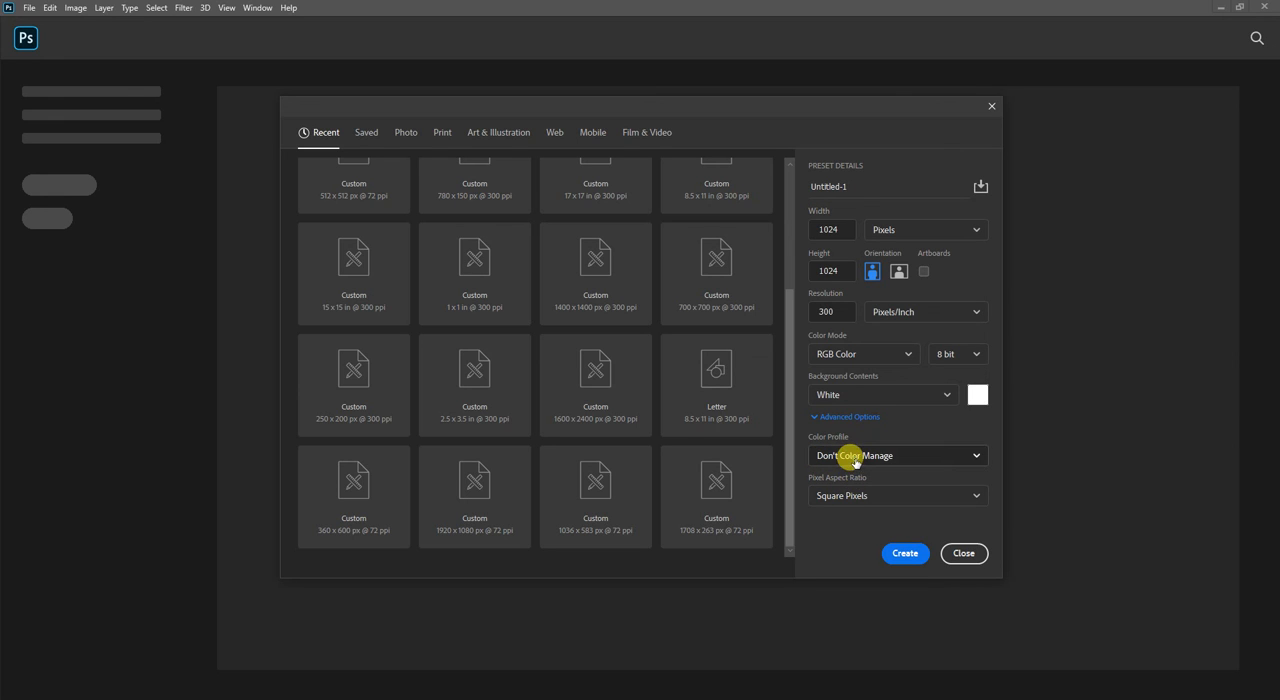
click(848, 455)
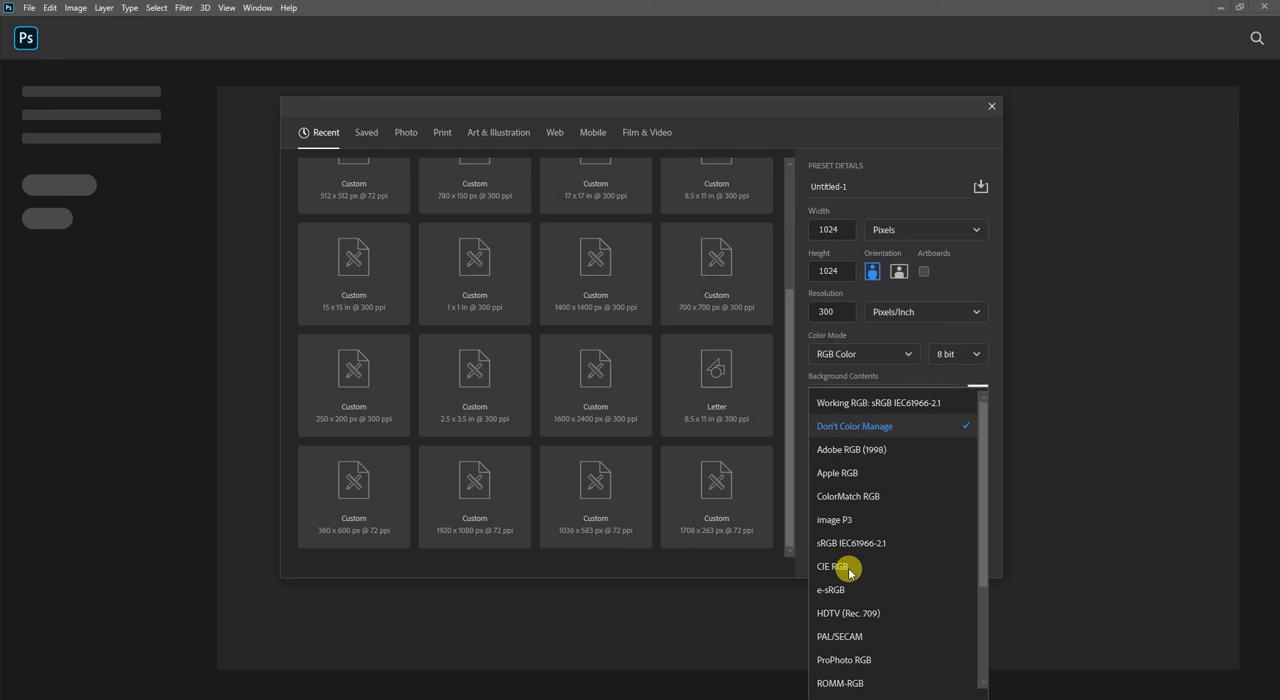
scroll(849, 572, down, 2)
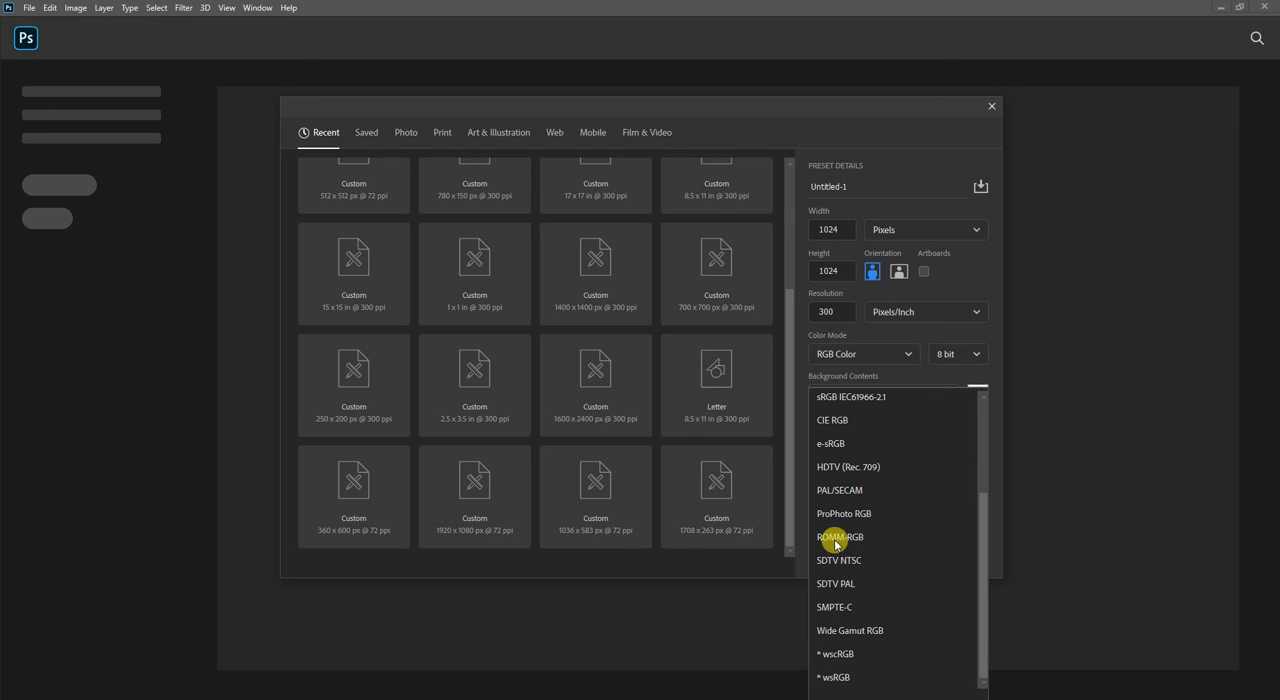
scroll(820, 478, up, 2)
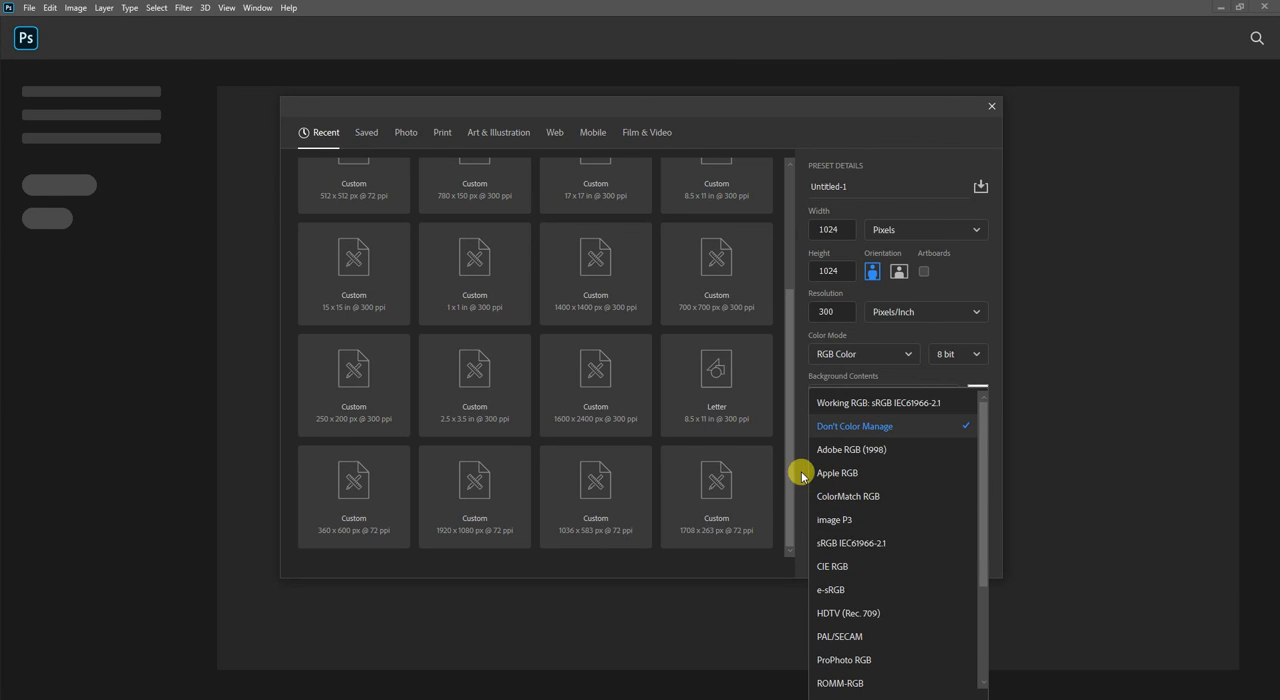
click(802, 476)
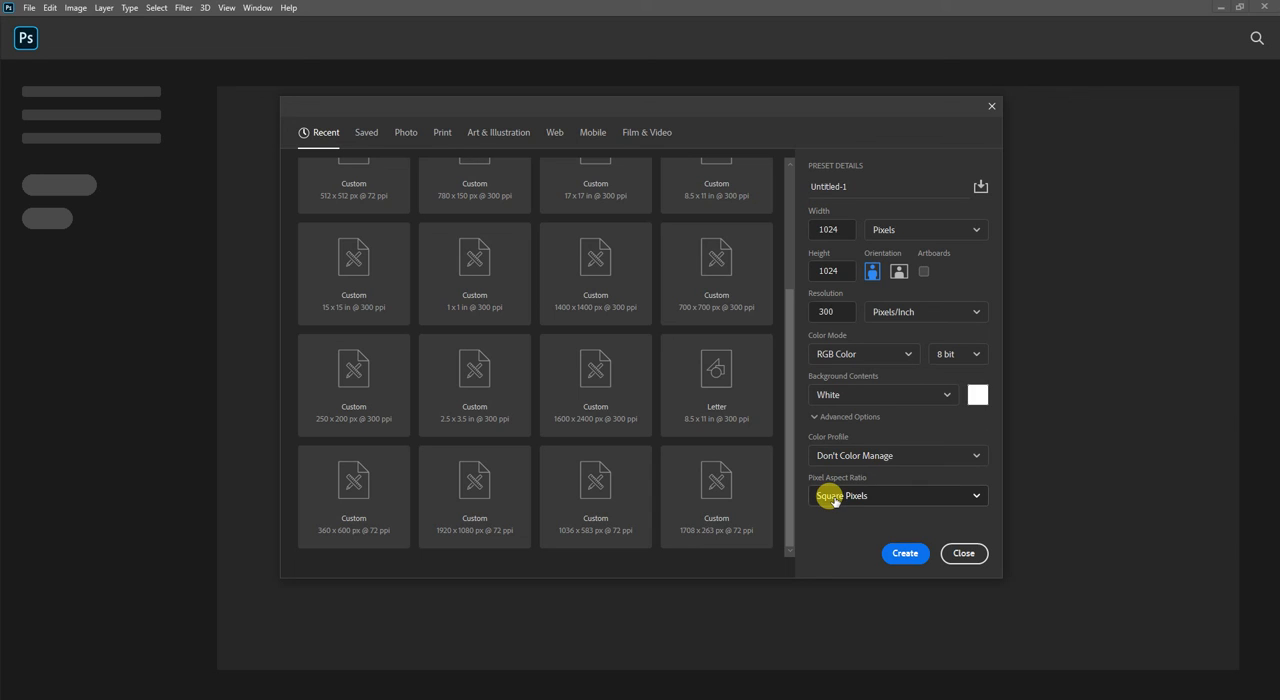
click(833, 500)
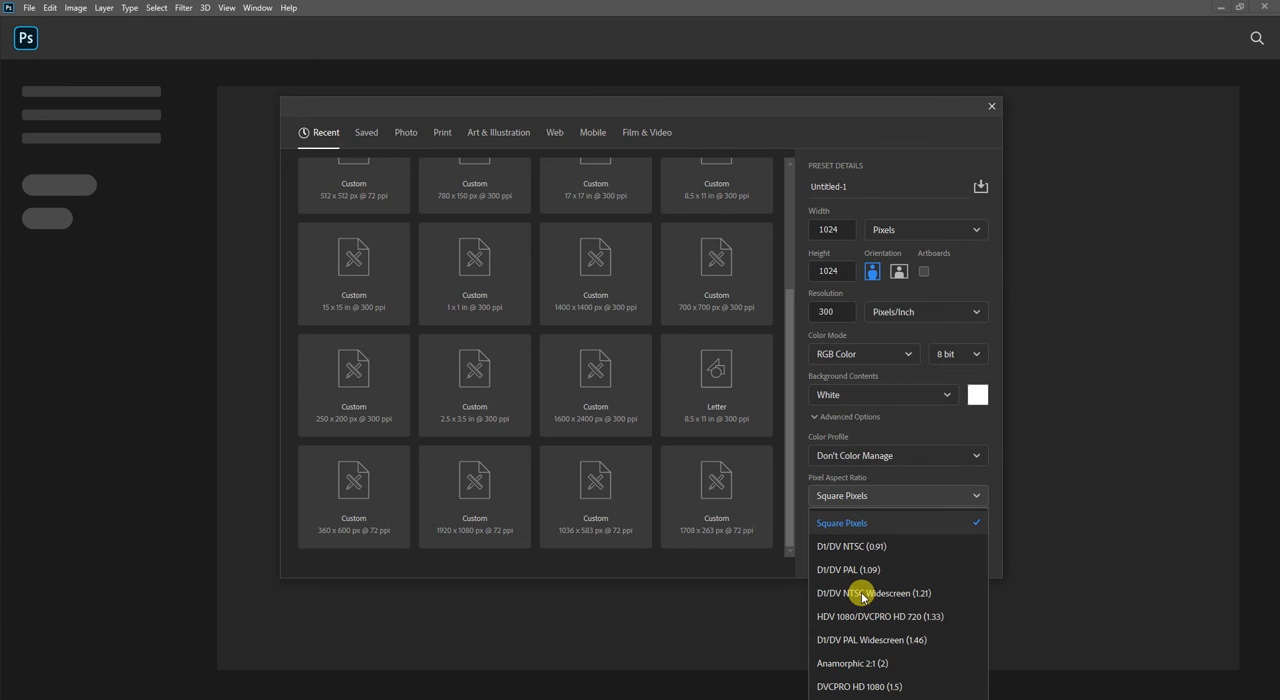
click(809, 494)
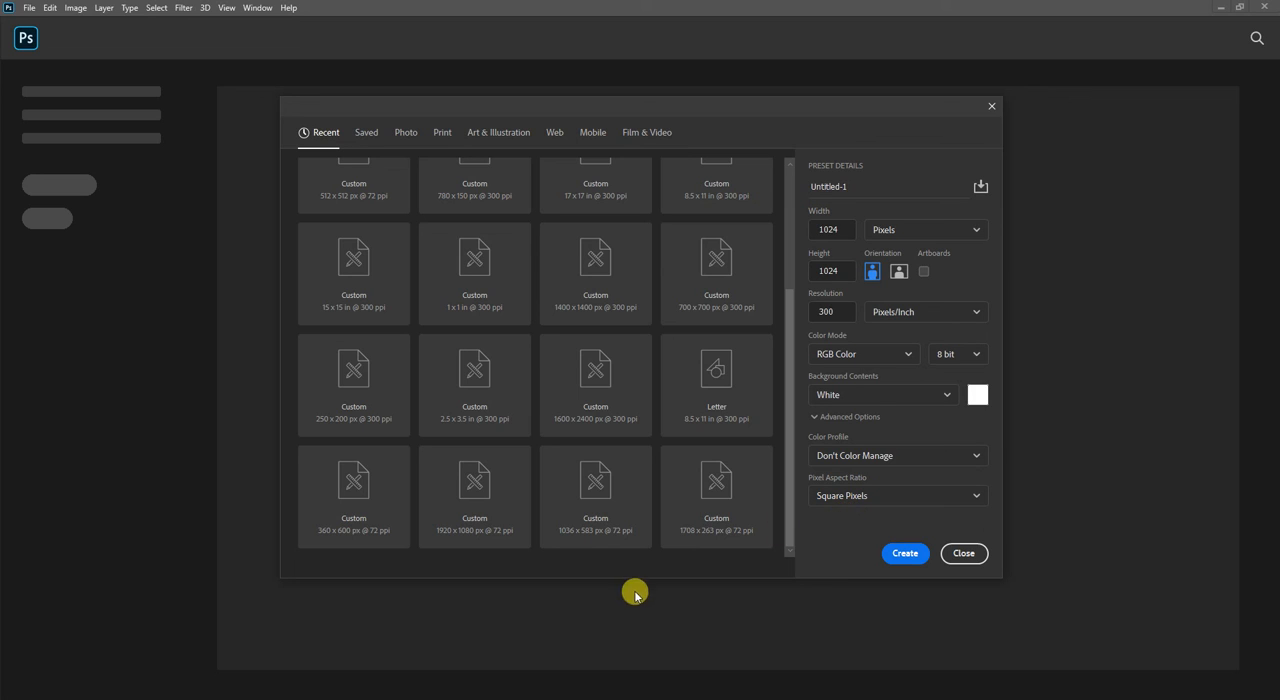
Create a new document from the recent 256 x 256 px, 300 ppi custom preset with transparent background contents.
mouse_move(314, 698)
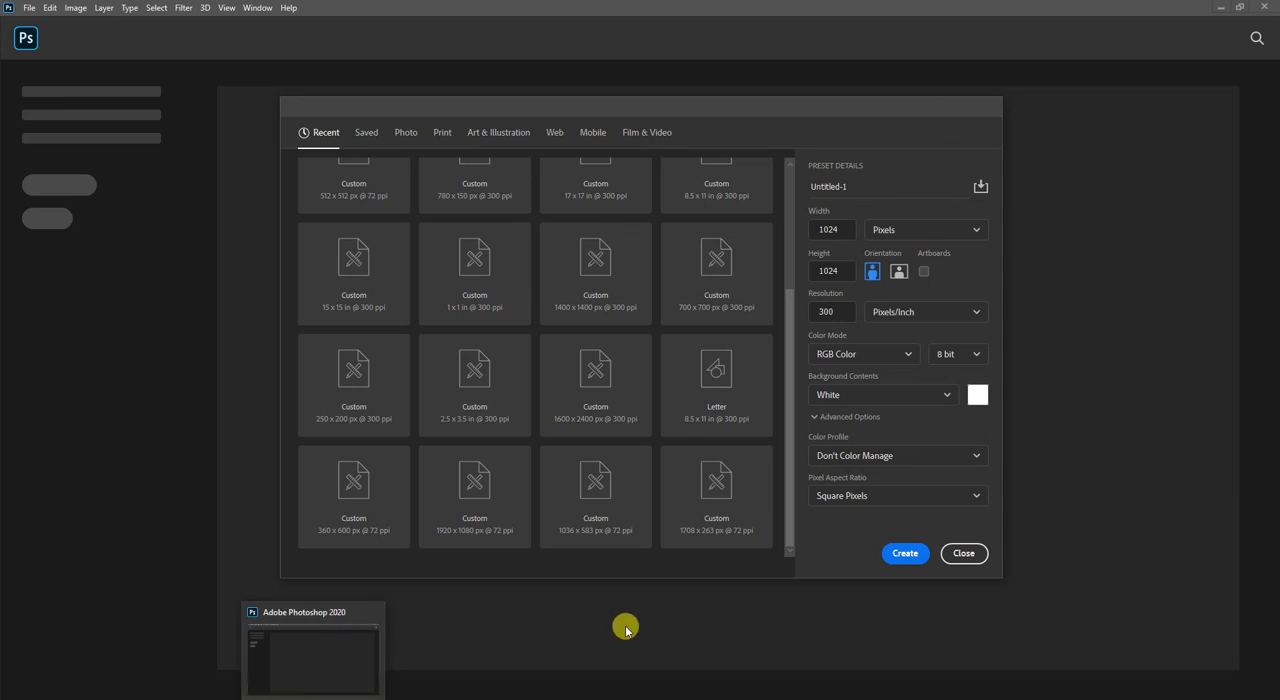
scroll(700, 448, up, 3)
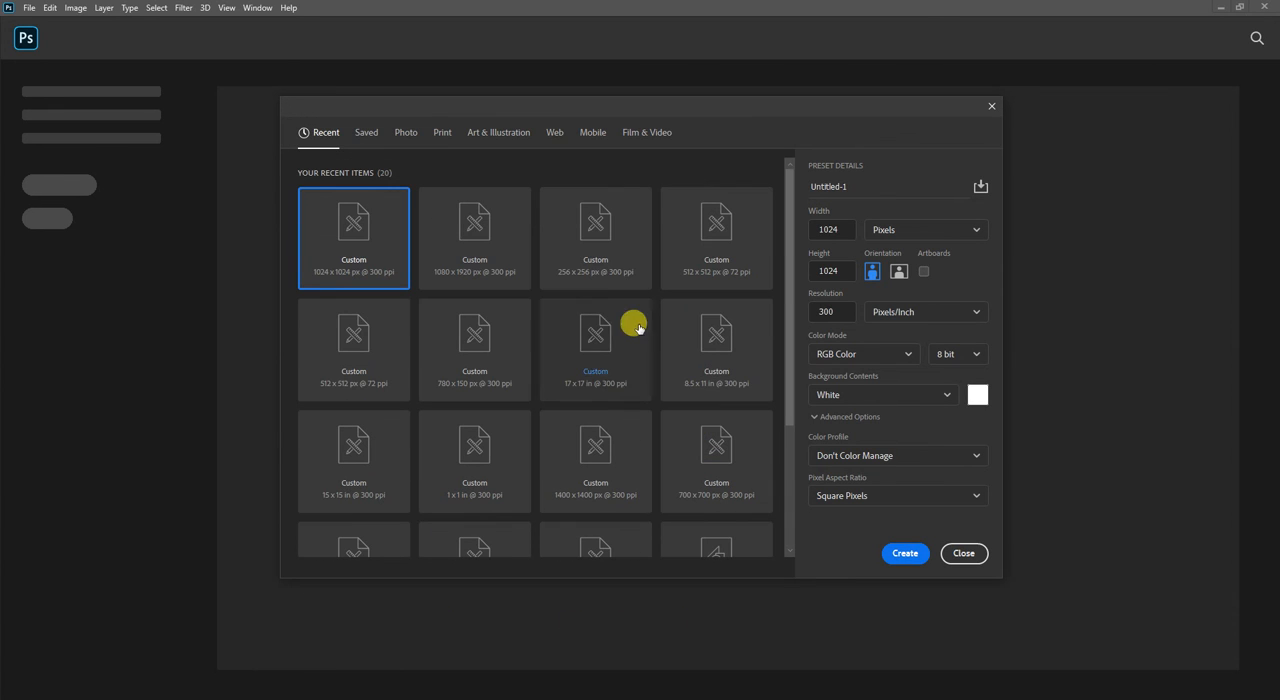
click(617, 258)
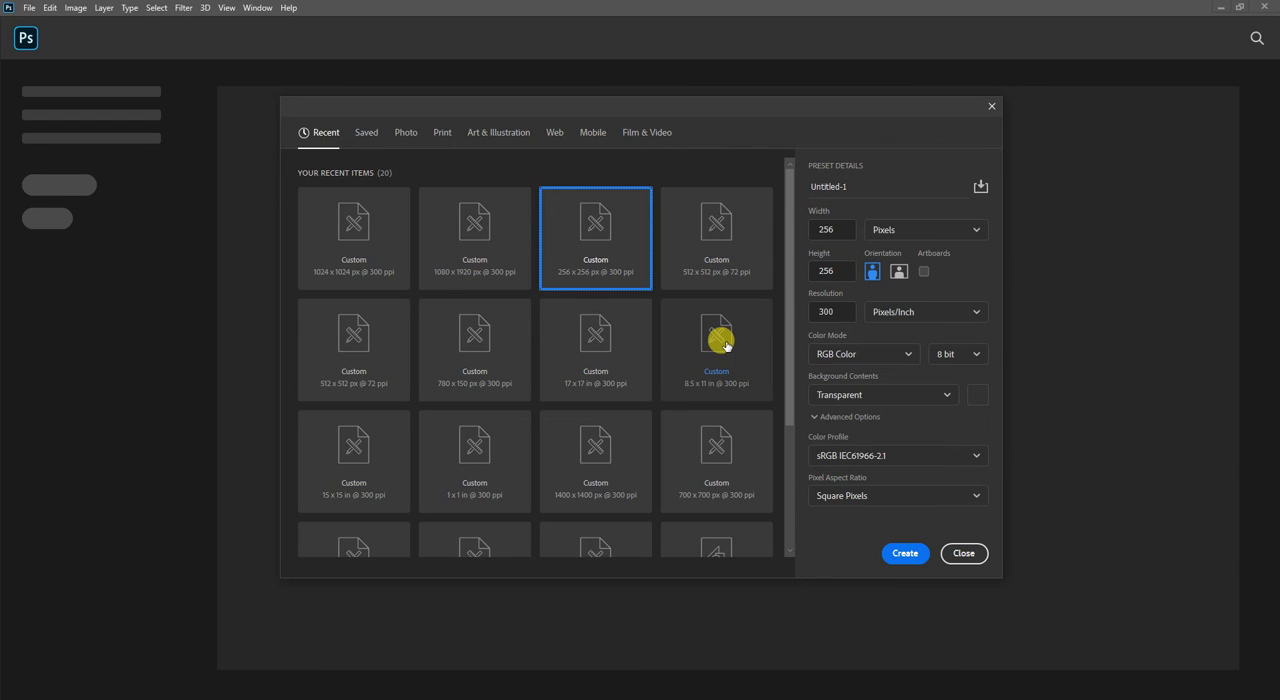
scroll(720, 340, down, 2)
scroll(720, 340, up, 2)
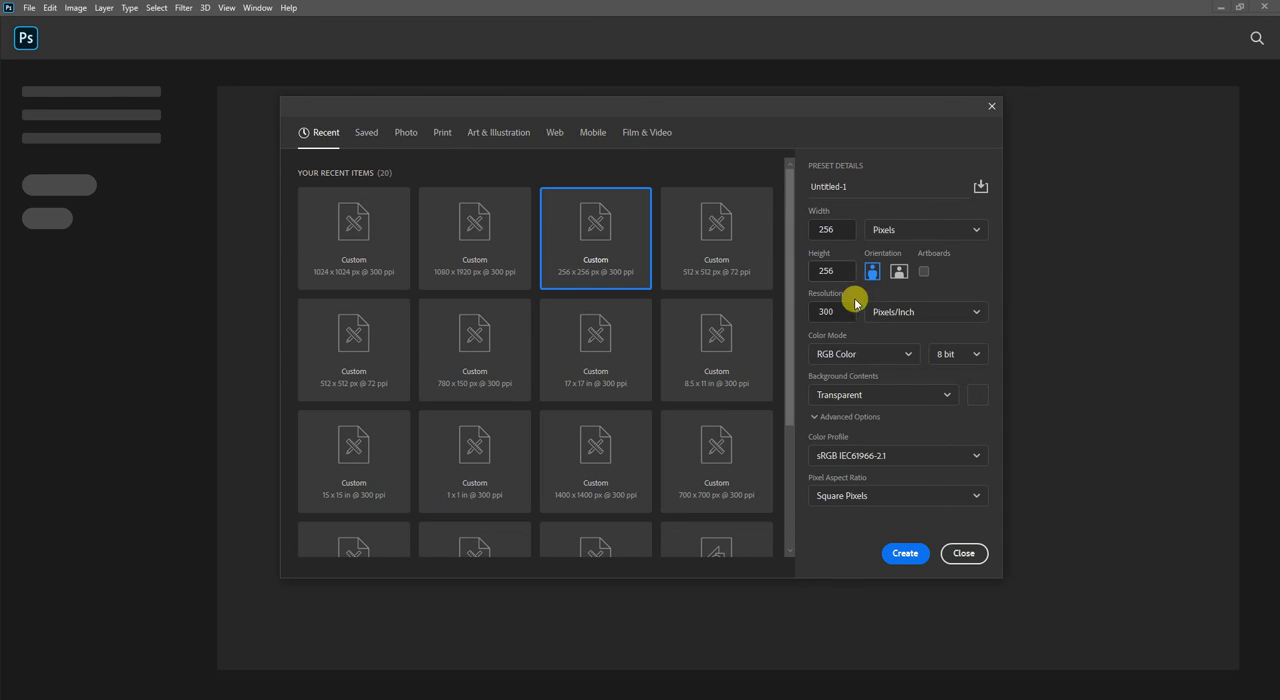
click(905, 553)
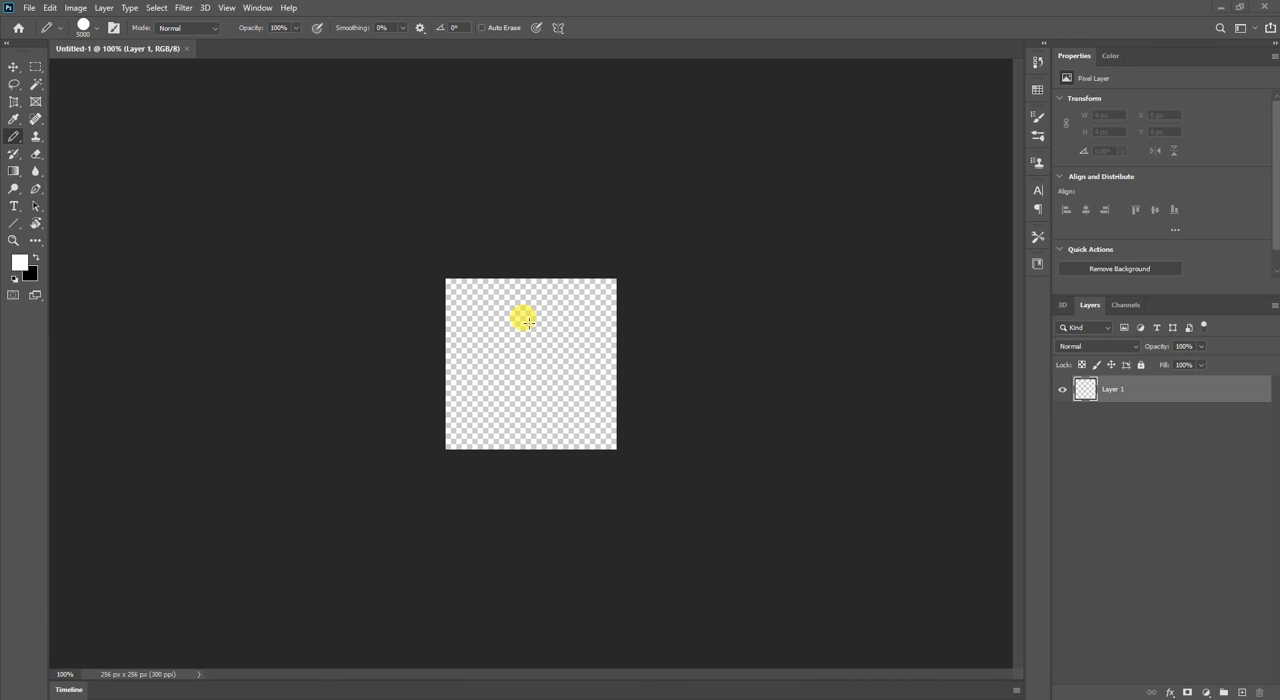
Zoom in and out repeatedly on the blank transparent canvas to view it at different magnifications.
scroll(527, 321, up, 4)
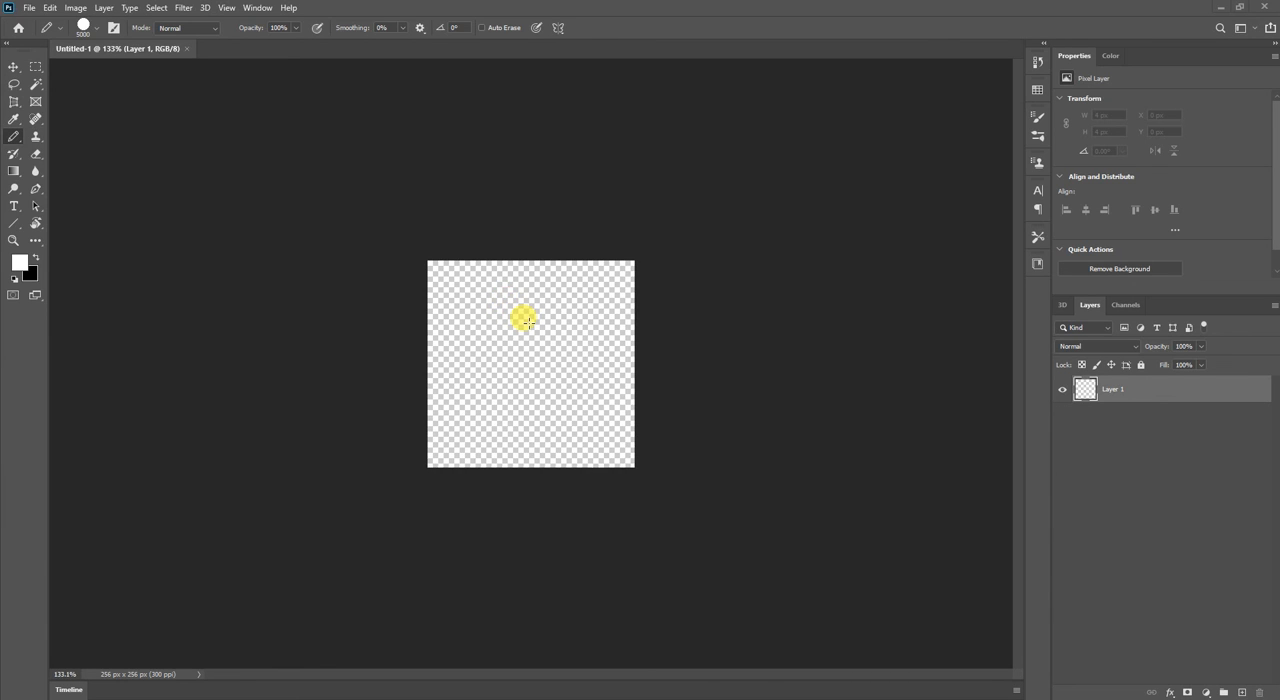
scroll(527, 321, down, 3)
scroll(527, 321, up, 3)
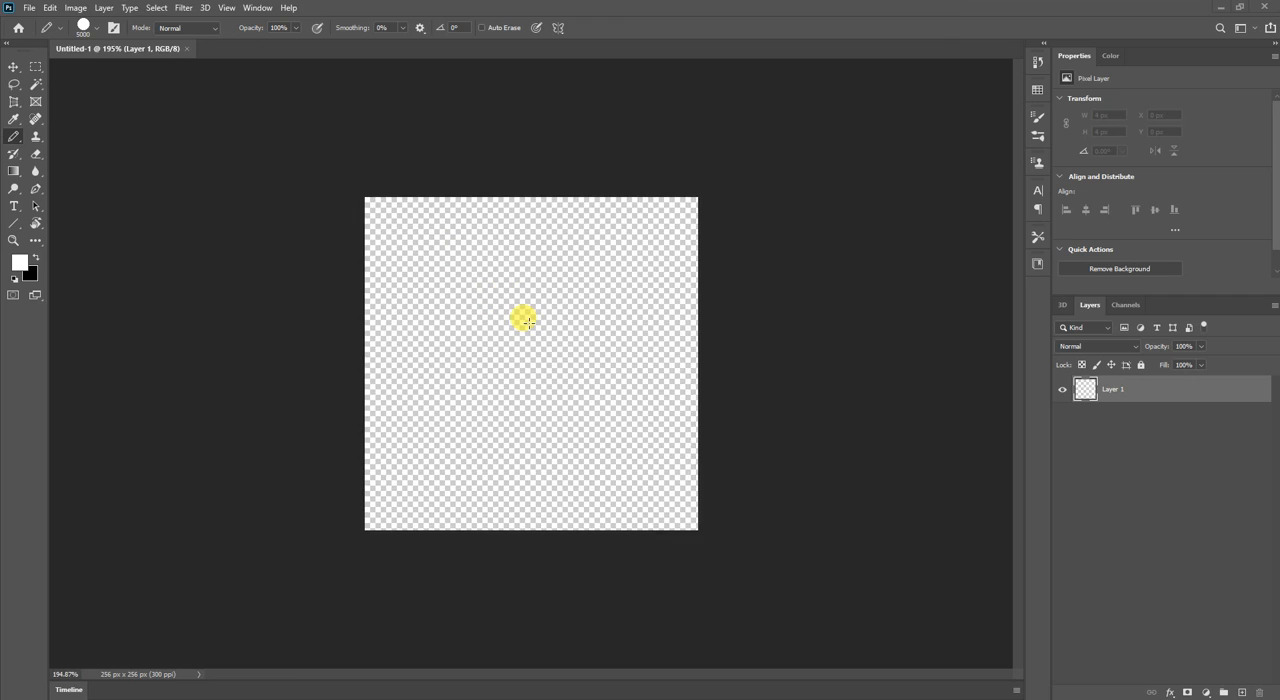
scroll(527, 321, down, 4)
scroll(527, 321, up, 2)
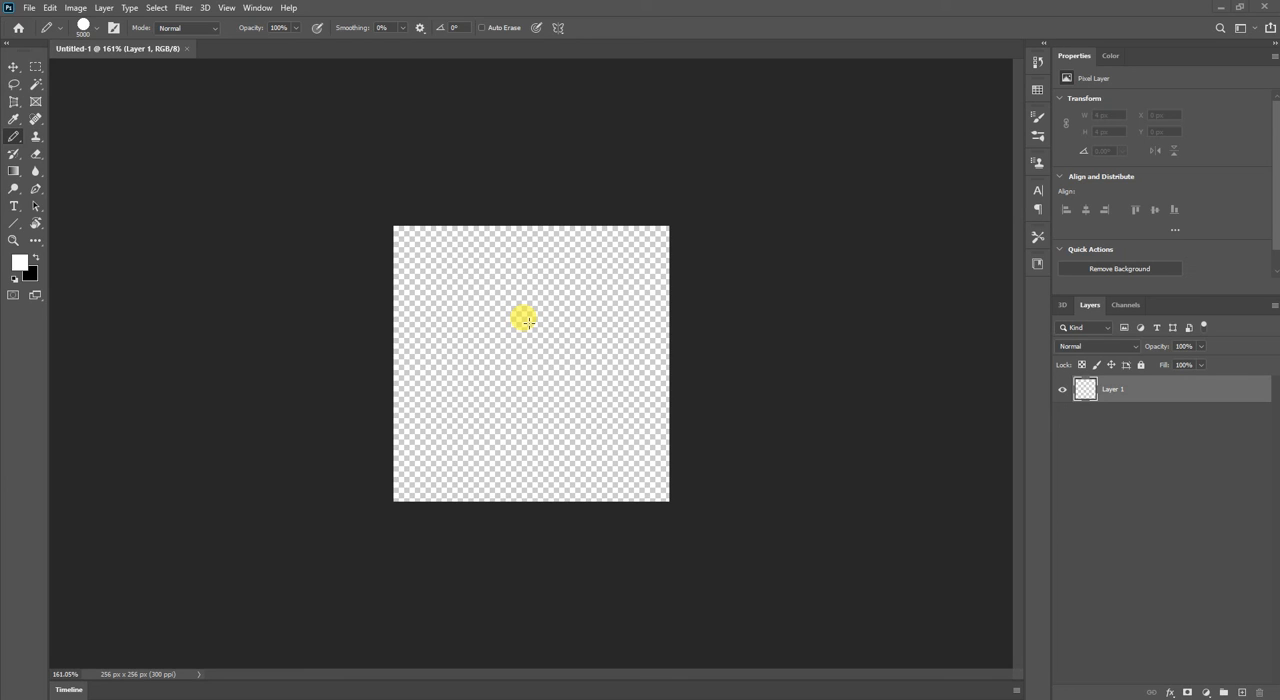
scroll(527, 320, up, 4)
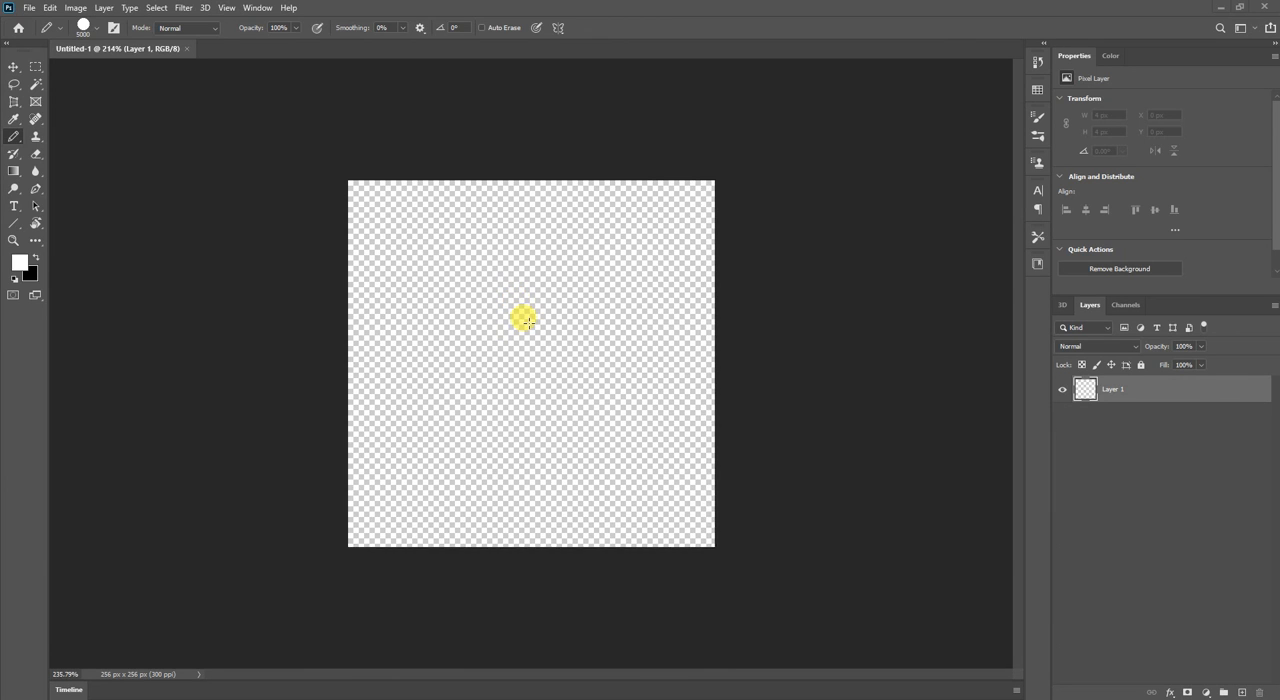
scroll(527, 320, down, 4)
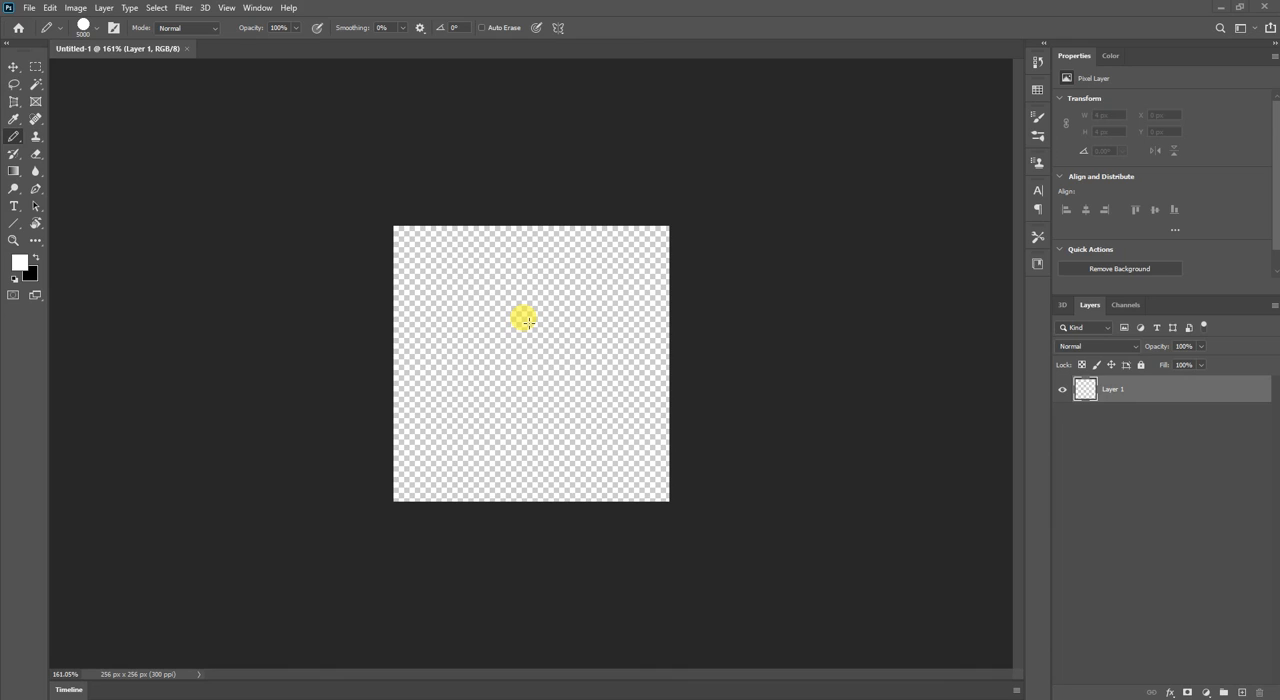
scroll(527, 320, up, 4)
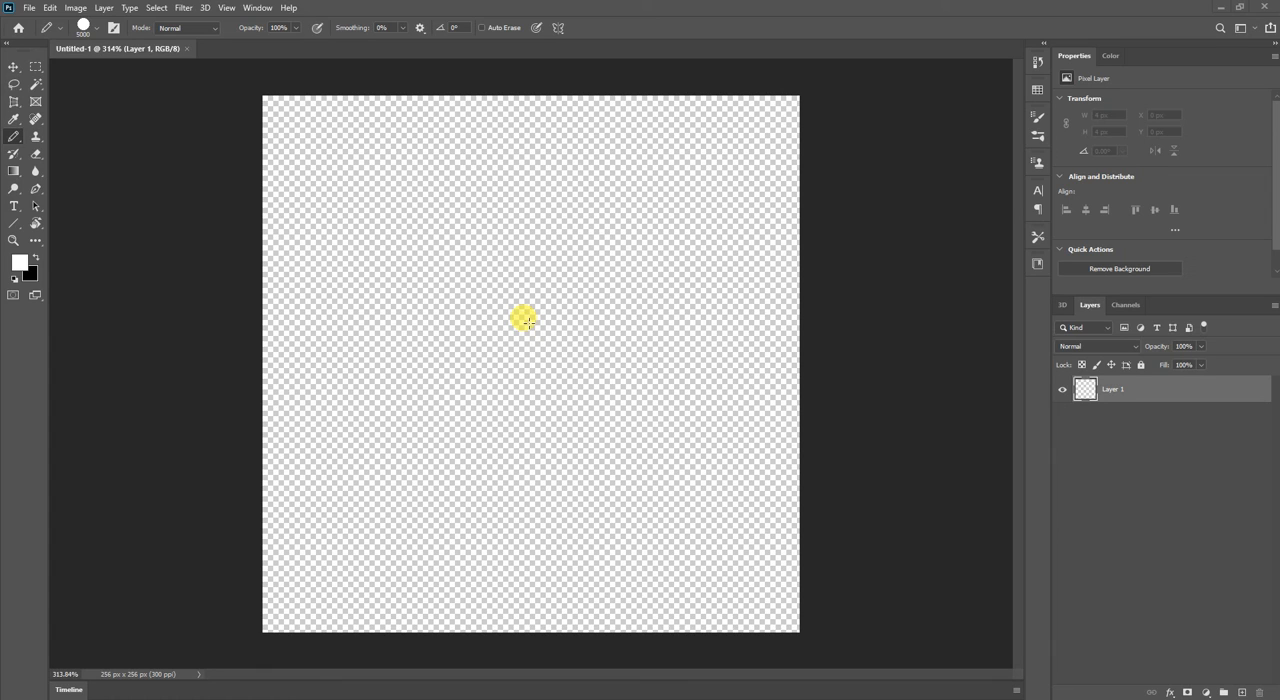
Magnify the canvas beyond the window and pan sideways between its two vertical edges.
scroll(527, 320, up, 1)
scroll(530, 326, left, 1)
scroll(530, 326, right, 3)
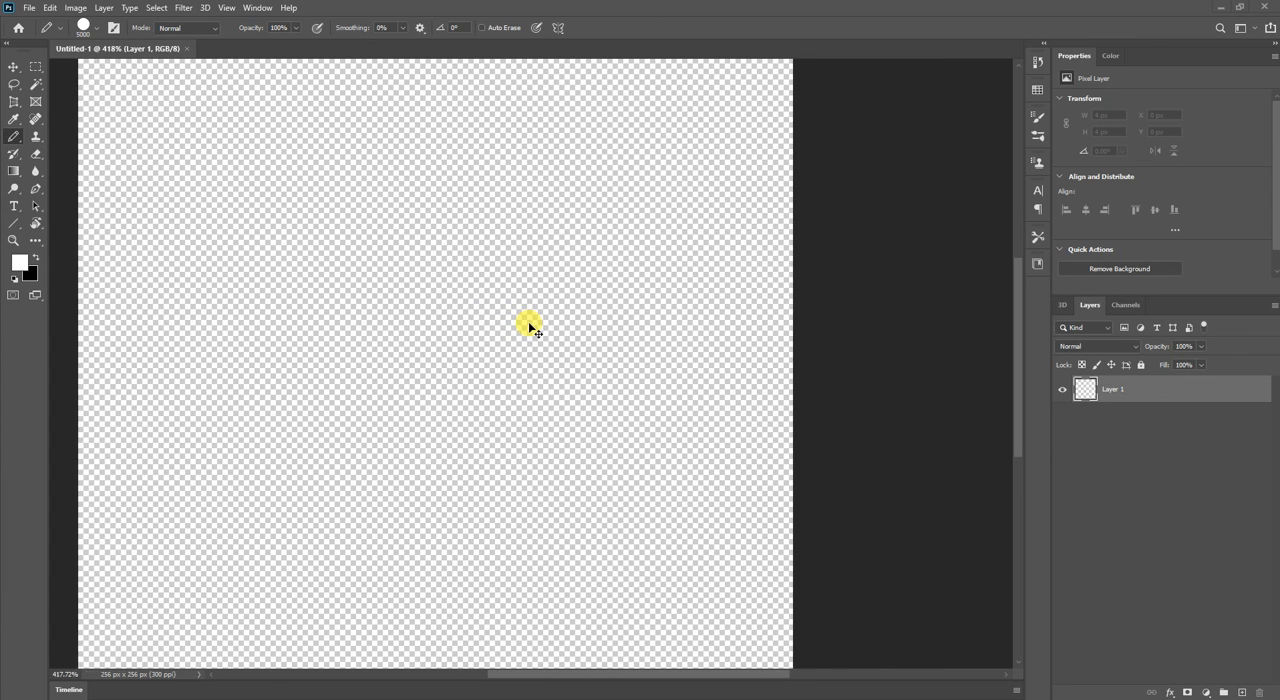
scroll(530, 326, left, 3)
scroll(530, 326, right, 1)
scroll(530, 326, right, 1)
scroll(530, 326, left, 3)
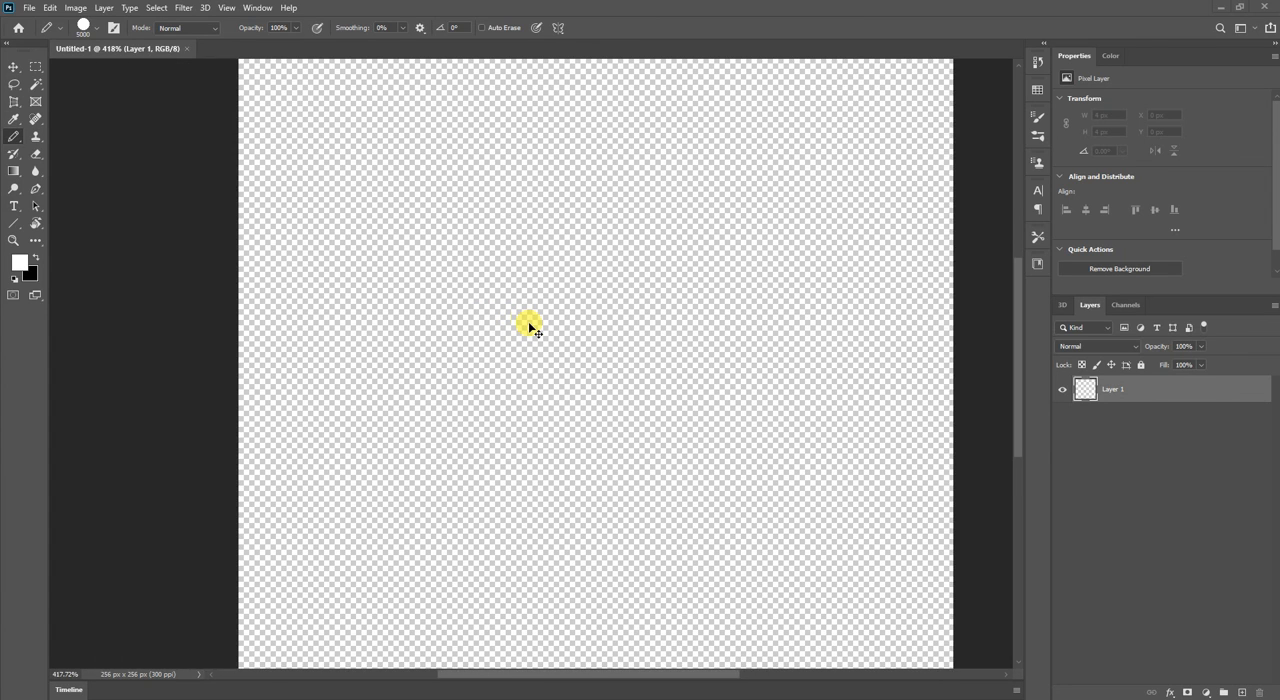
scroll(527, 320, down, 2)
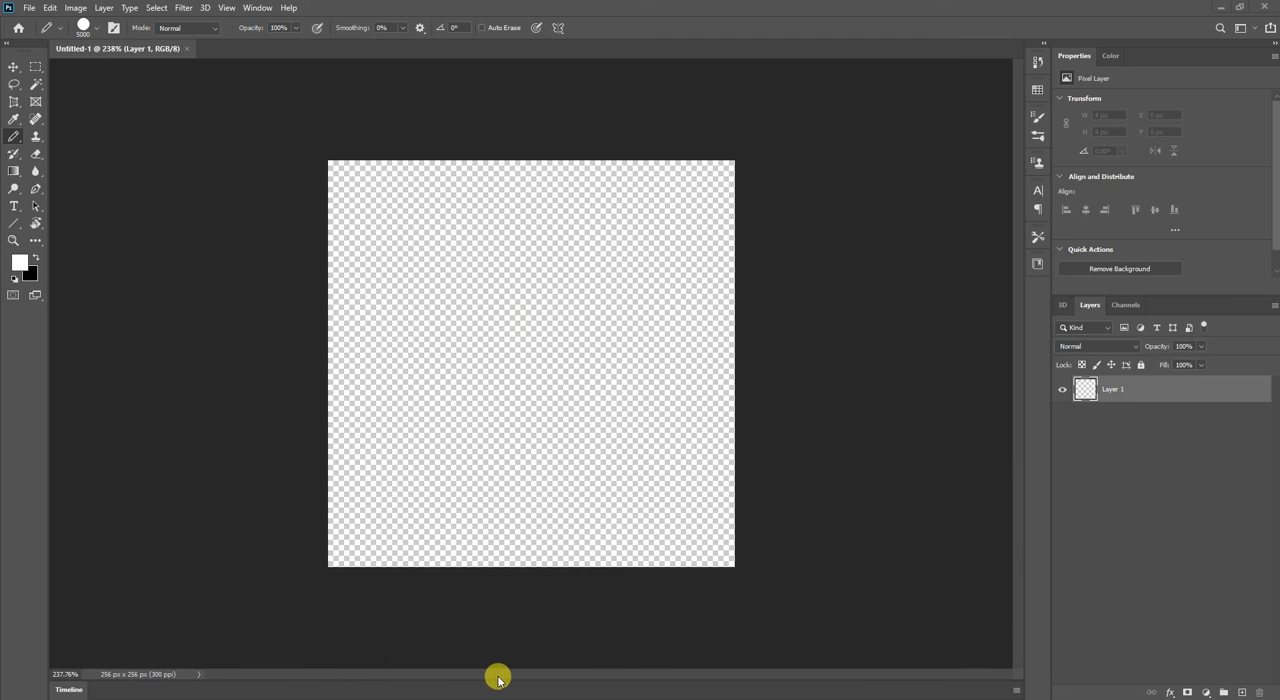
scroll(574, 516, up, 3)
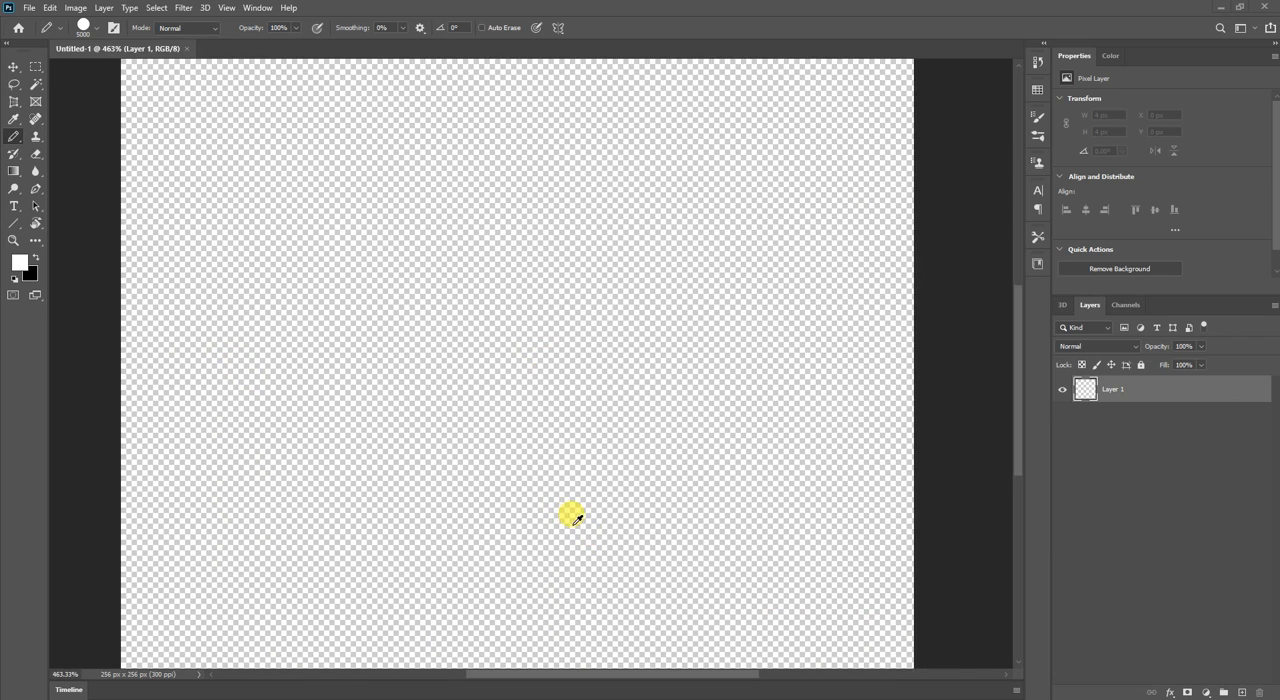
scroll(575, 516, up, 1)
scroll(573, 527, left, 8)
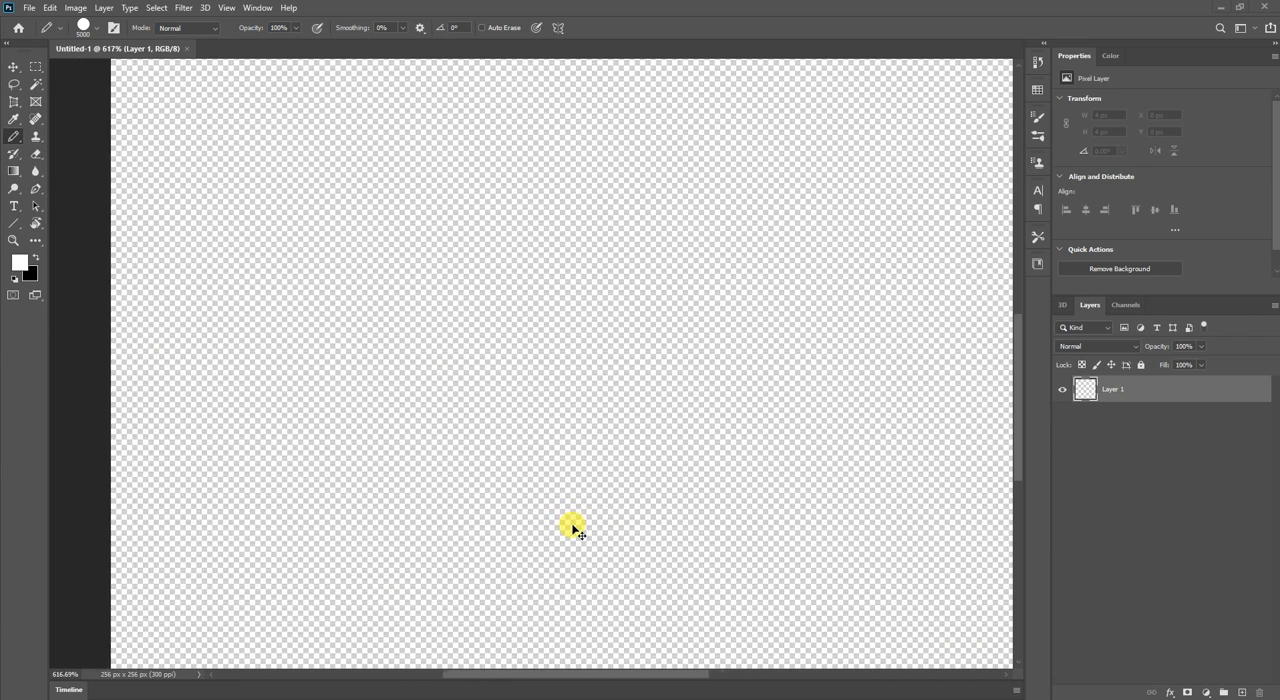
scroll(378, 578, left, 5)
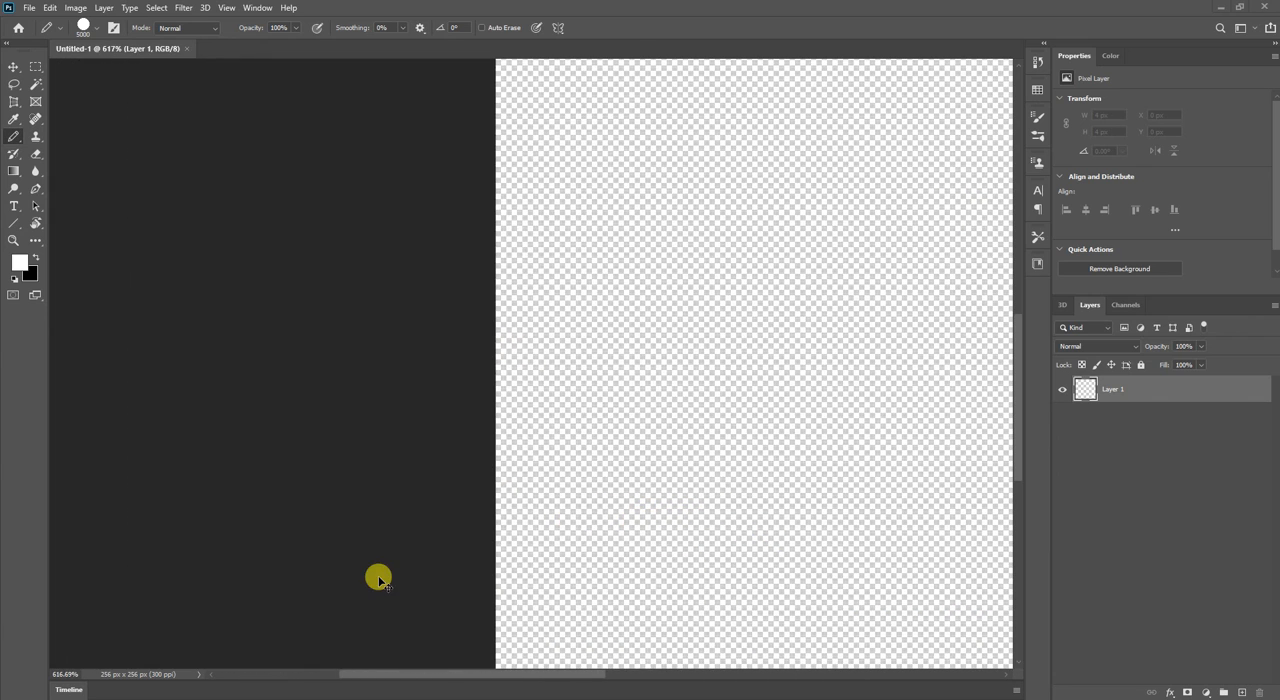
scroll(391, 592, right, 12)
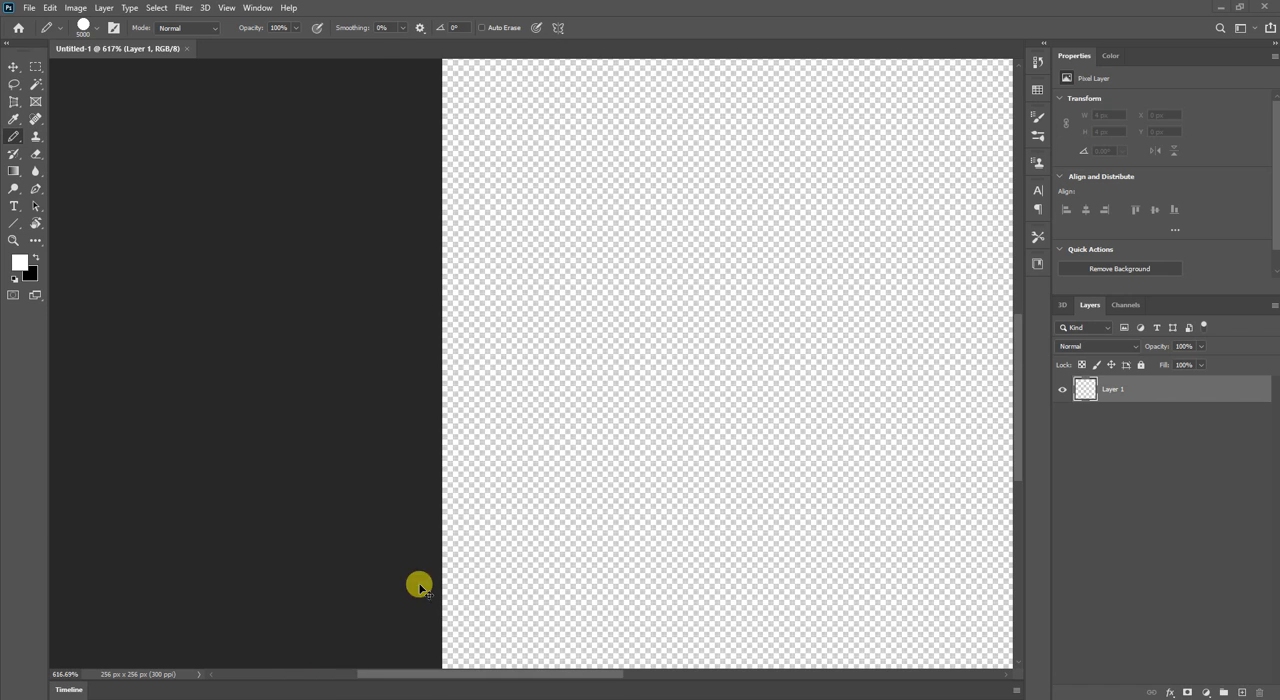
scroll(575, 563, right, 8)
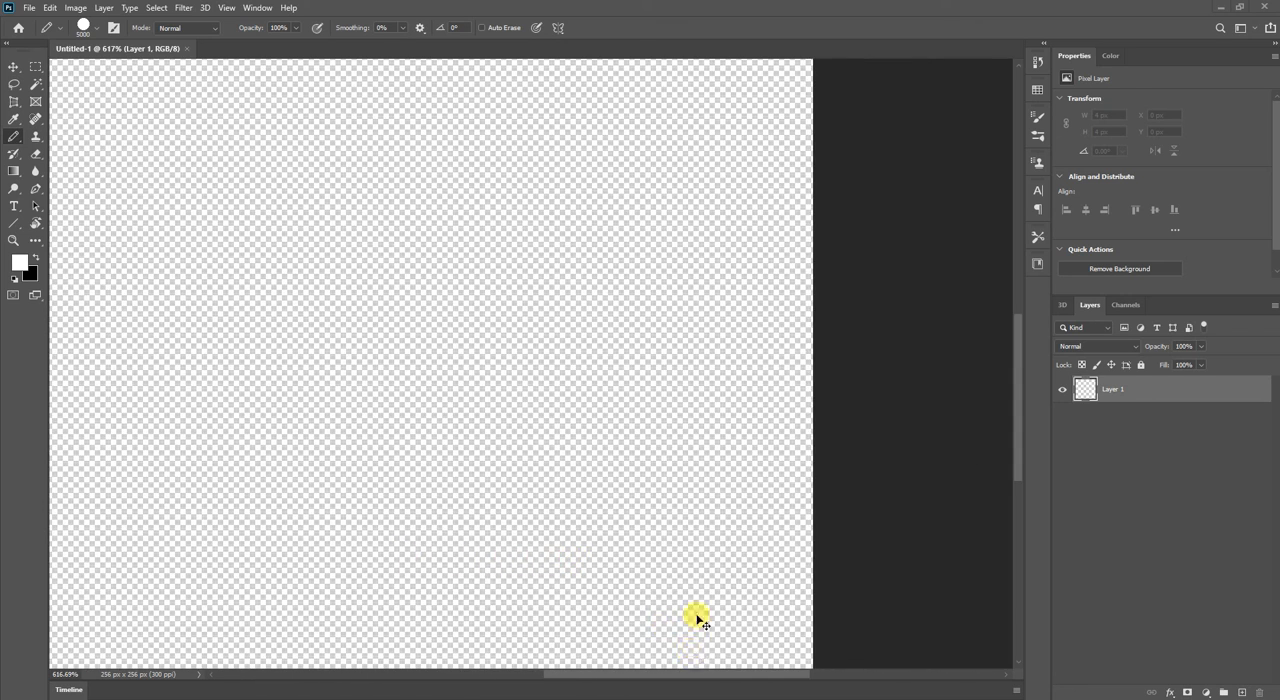
Inspect the canvas vertically at about 1200% magnification, then return to a view of the whole canvas.
scroll(690, 604, up, 5)
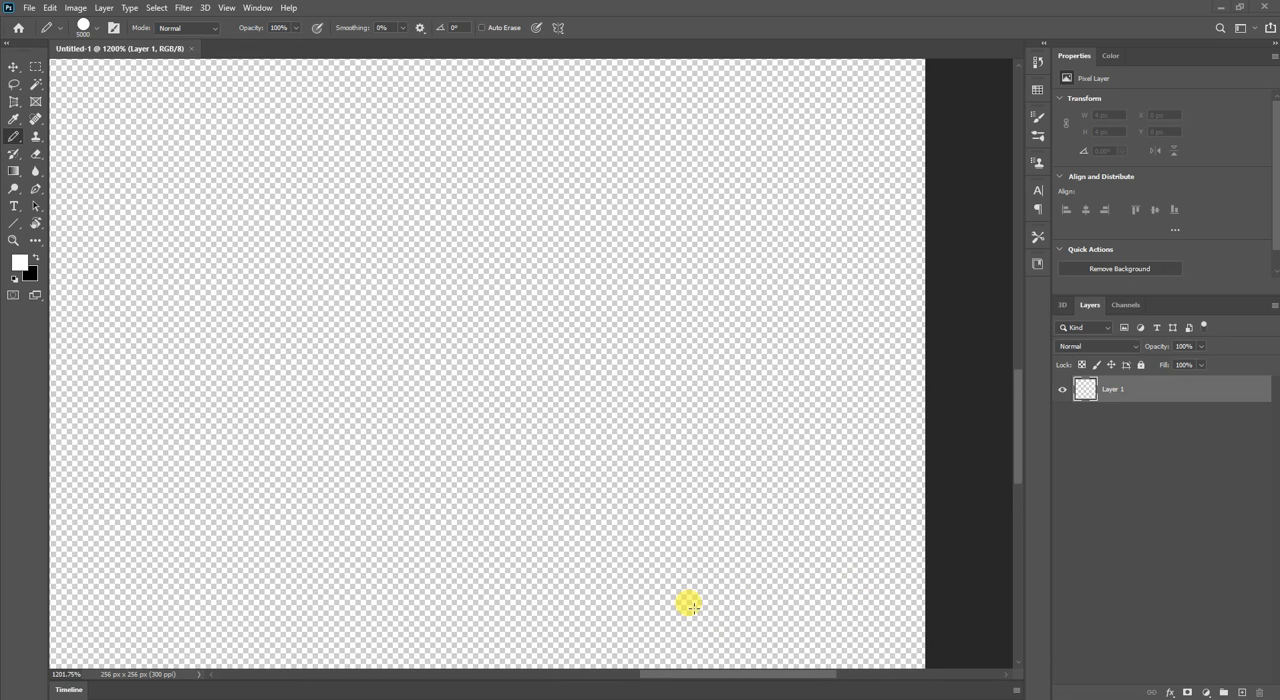
scroll(693, 607, up, 3)
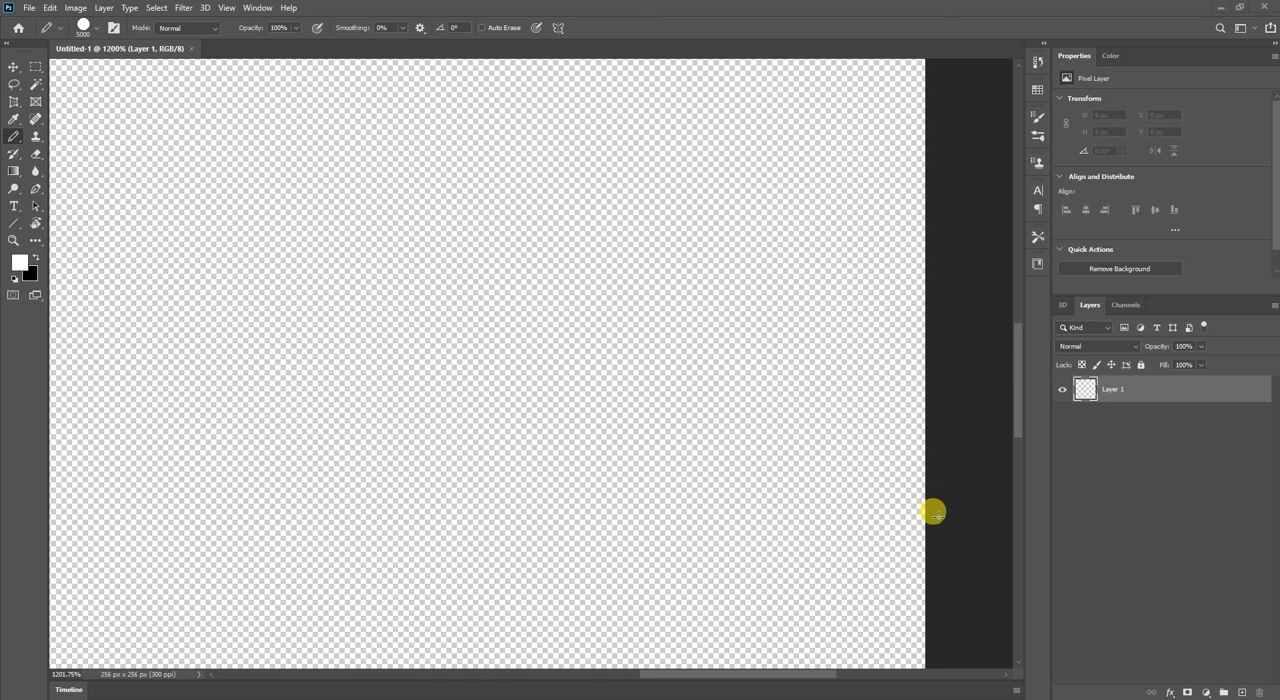
scroll(934, 513, up, 8)
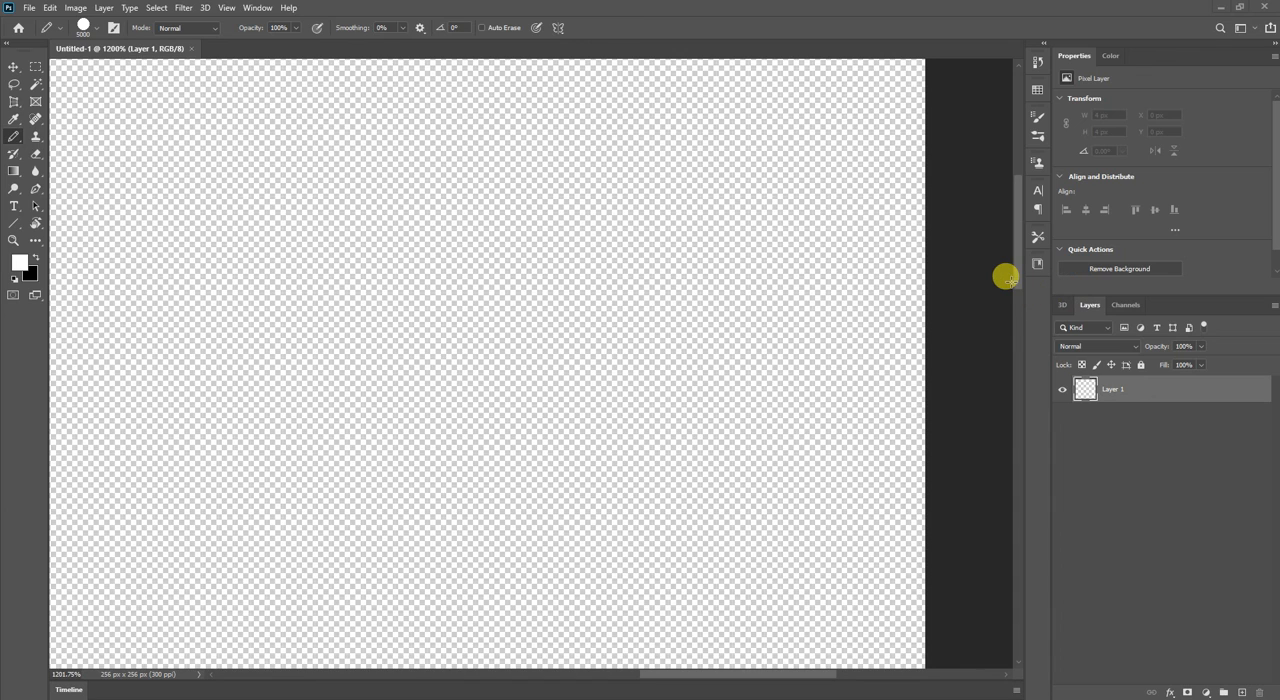
scroll(1003, 279, up, 5)
scroll(924, 276, down, 1)
scroll(924, 276, up, 2)
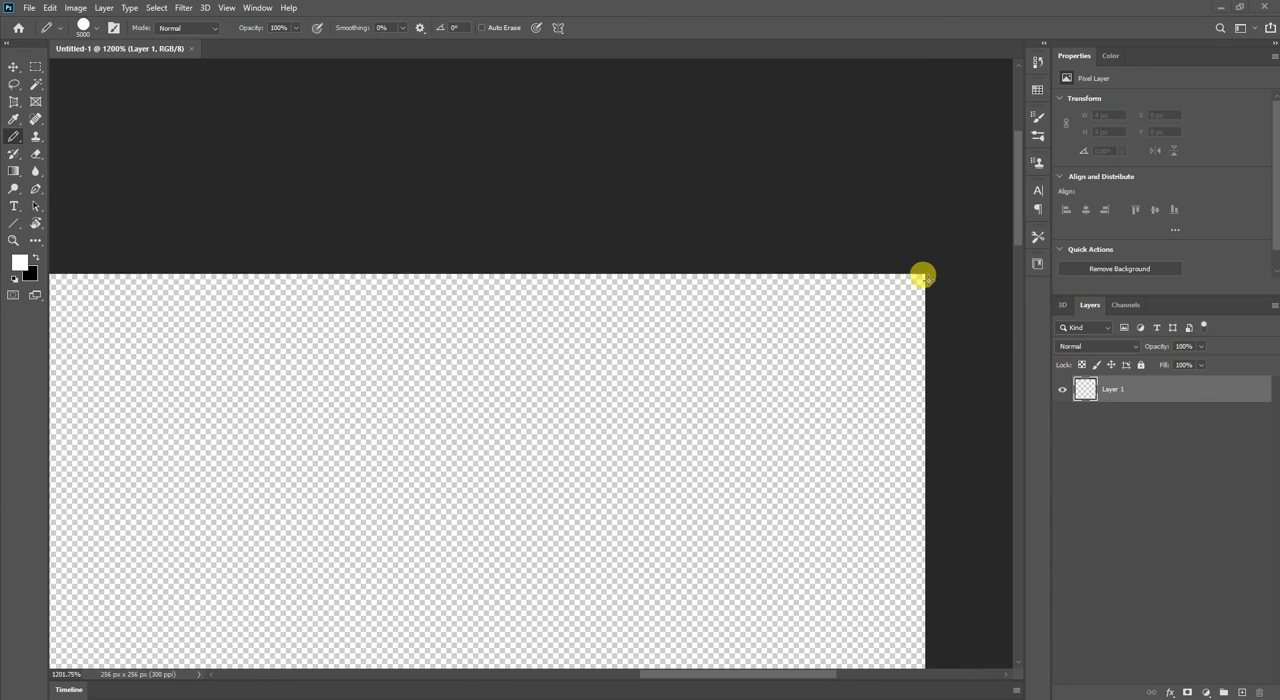
scroll(924, 276, down, 5)
scroll(922, 276, down, 1)
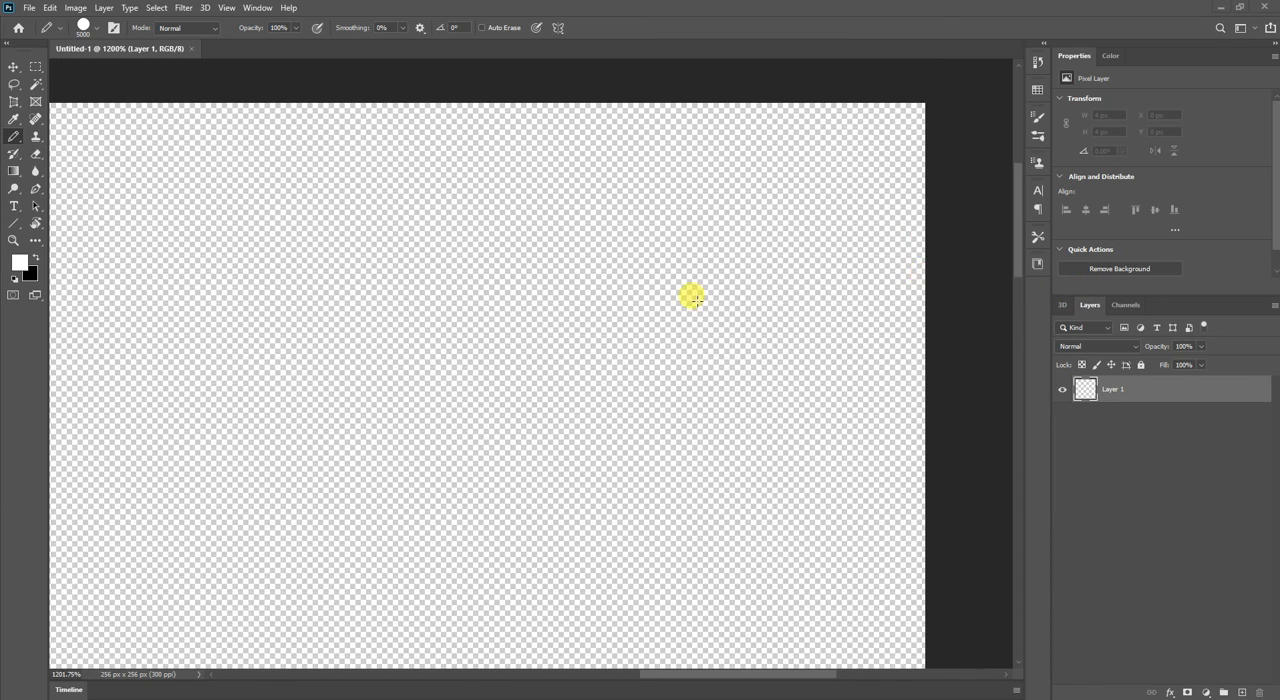
scroll(583, 294, down, 3)
scroll(585, 300, down, 1)
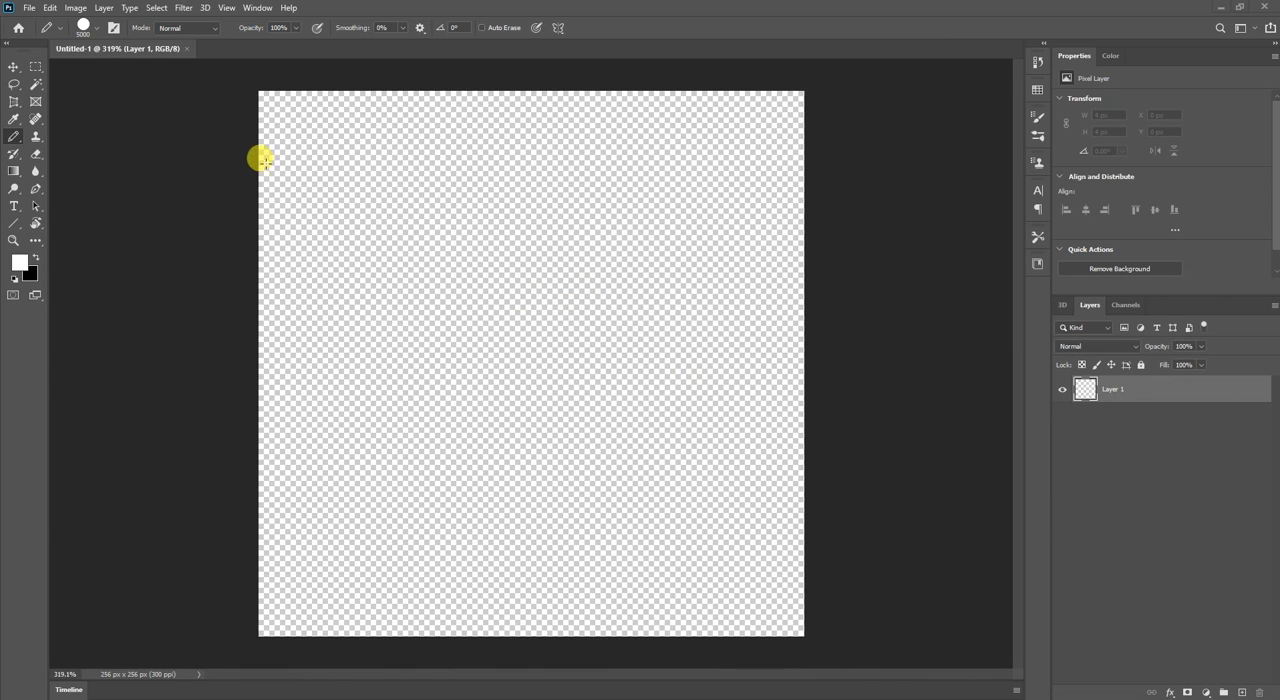
Activate the Move tool and check which tool variants are grouped with it.
click(13, 68)
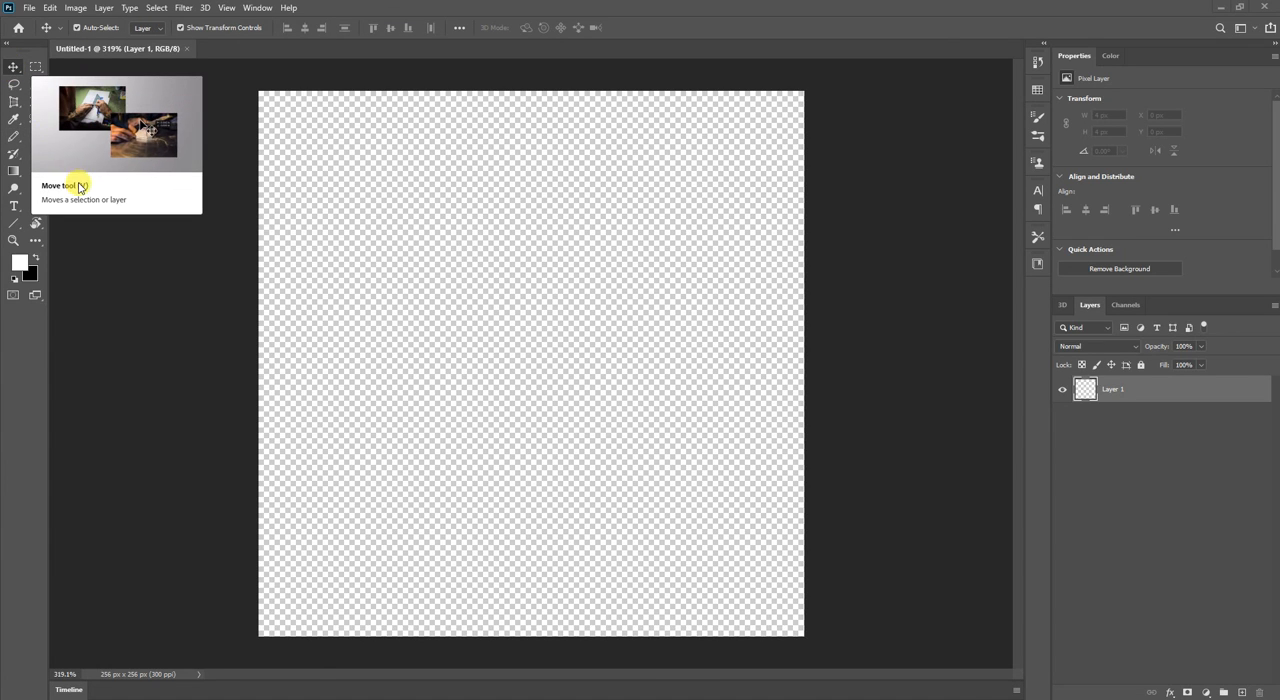
right_click(14, 70)
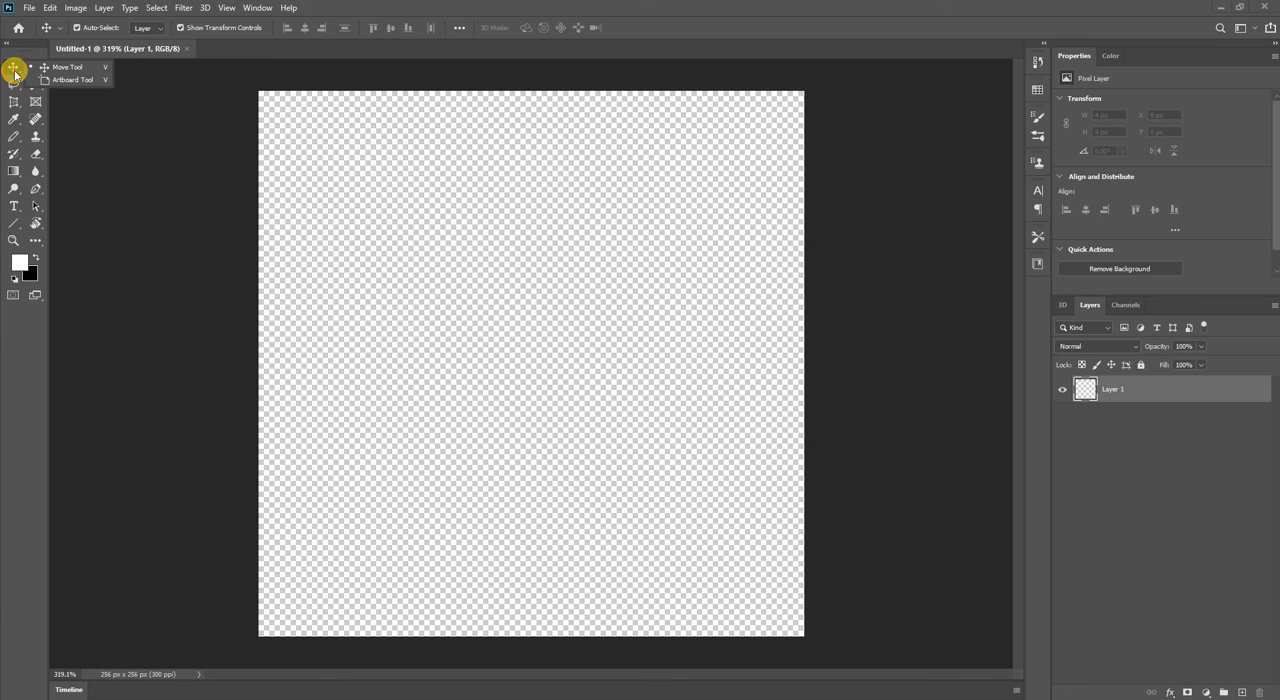
click(77, 108)
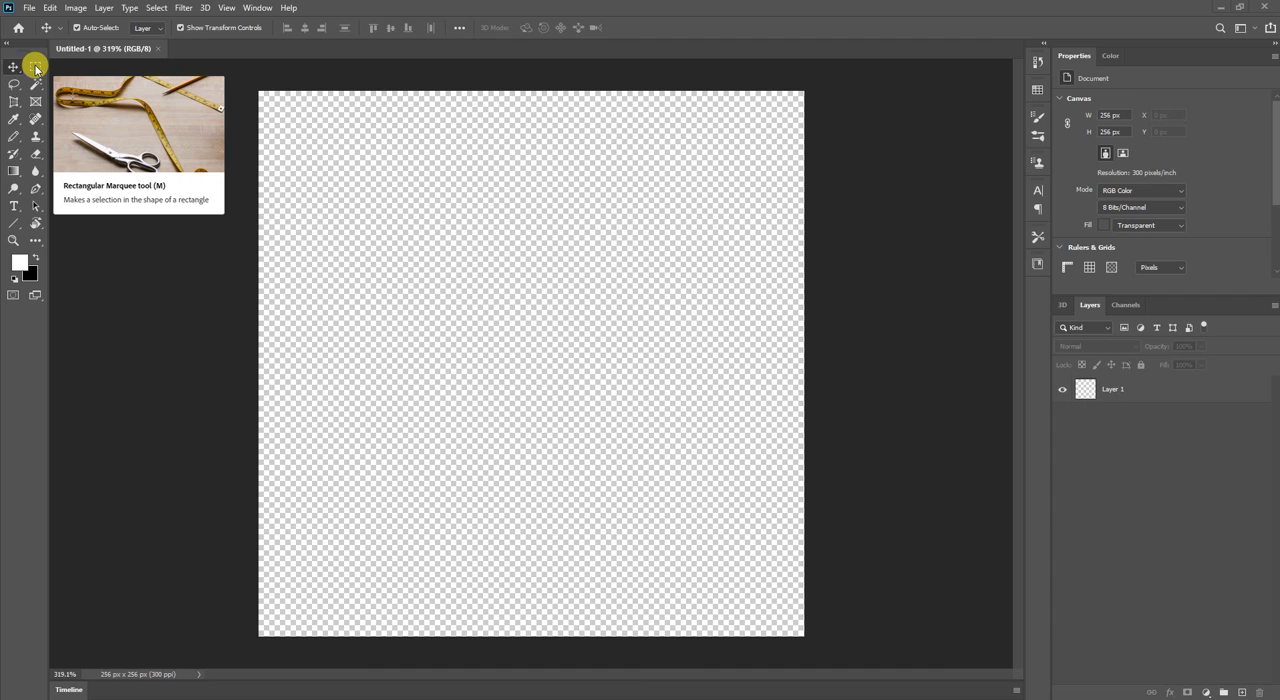
Draw a tall, narrow selection in the upper-left part of the canvas with the Rectangular Marquee tool.
click(35, 67)
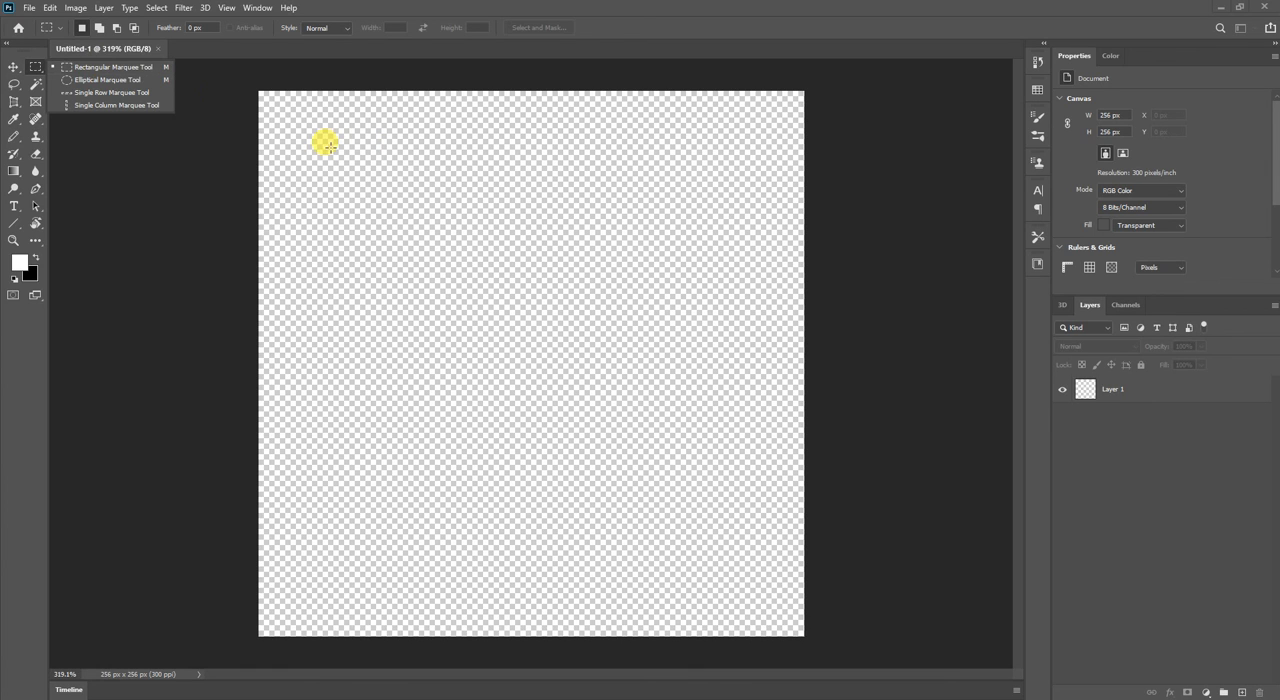
drag(329, 147, 545, 403)
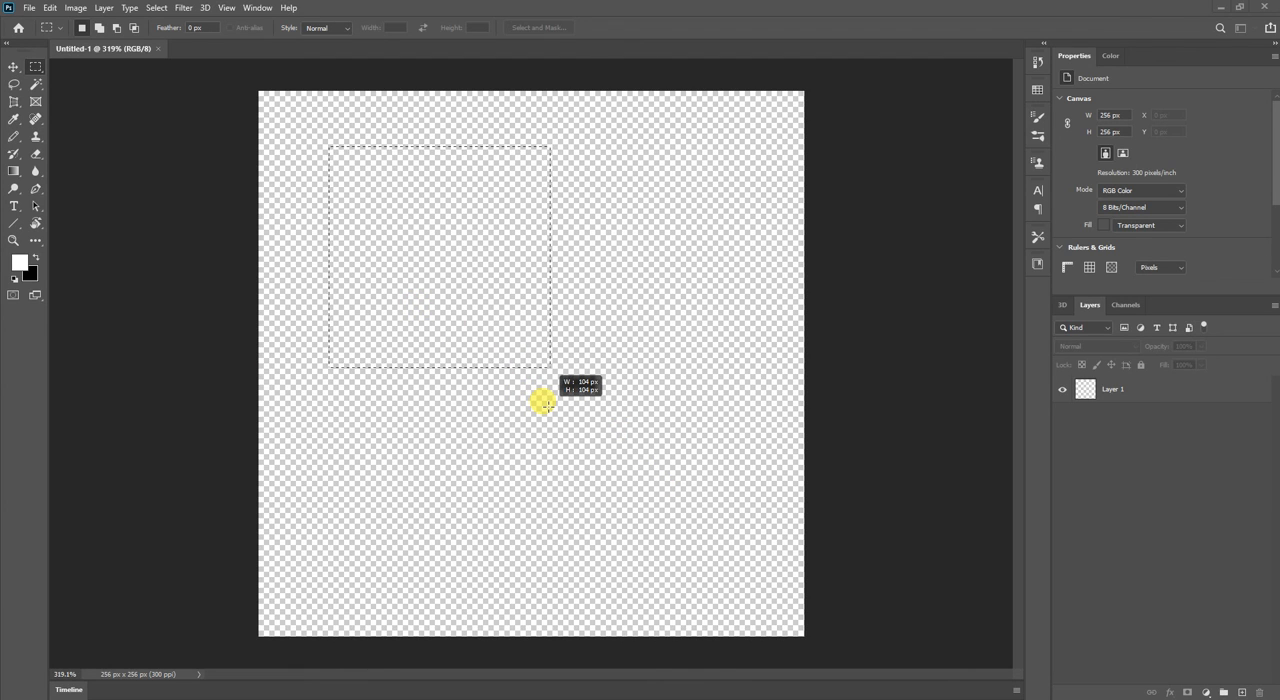
drag(545, 403, 638, 478)
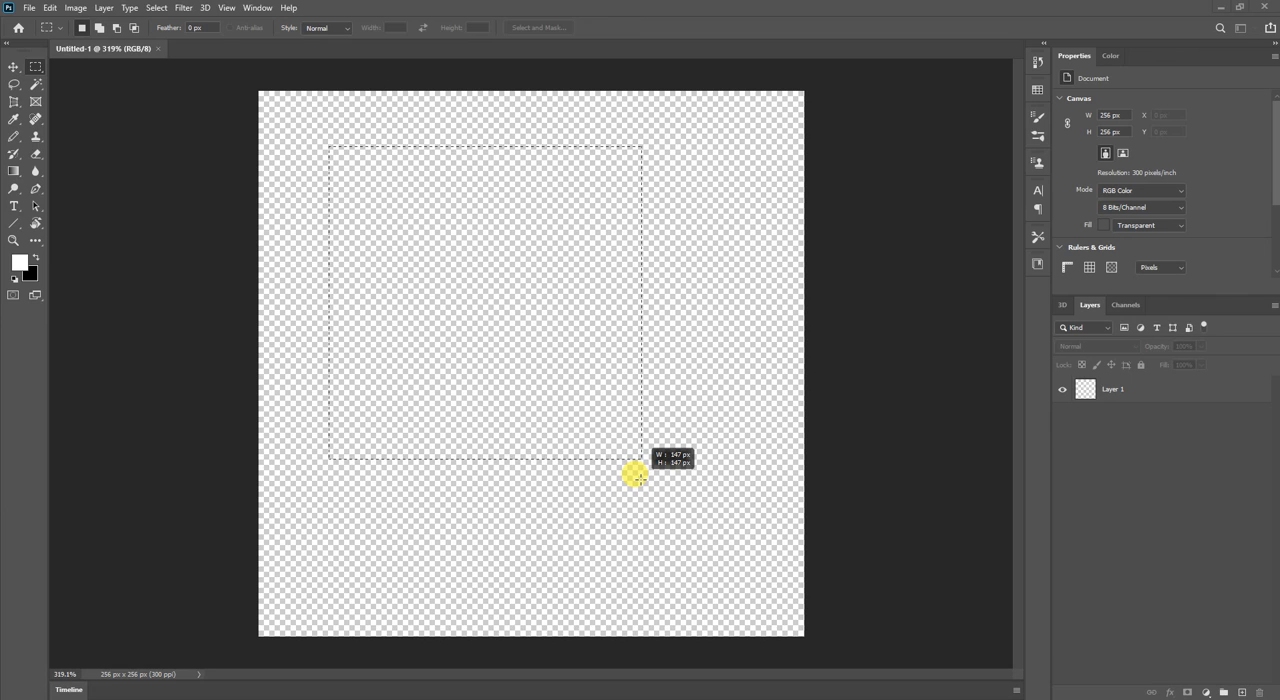
drag(638, 478, 418, 484)
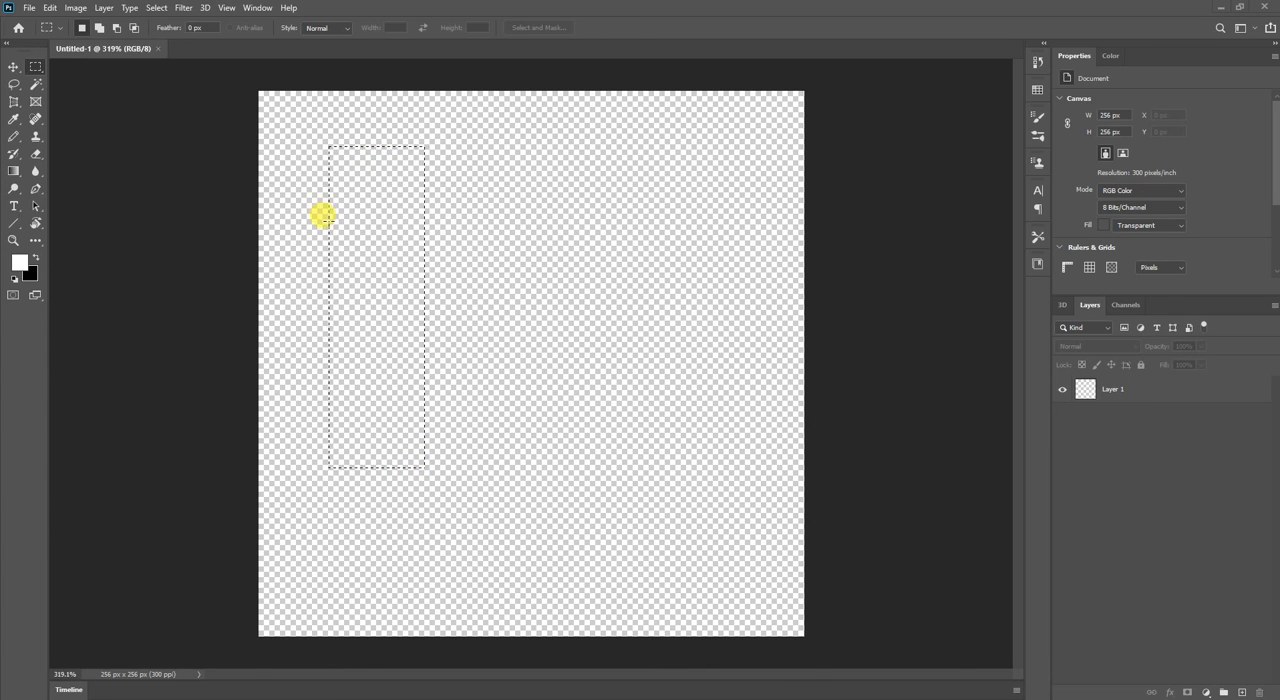
Set up the Pencil tool with a 14 px brush and make Layer 1 the active layer.
key(b)
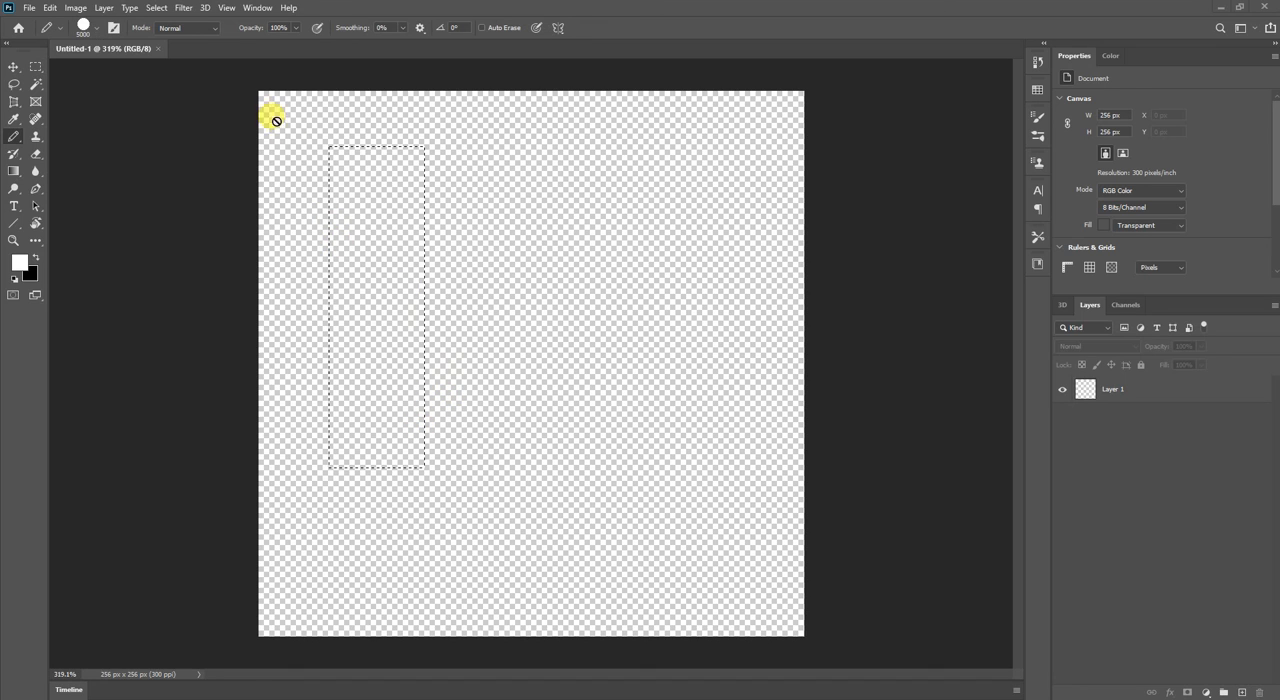
click(100, 31)
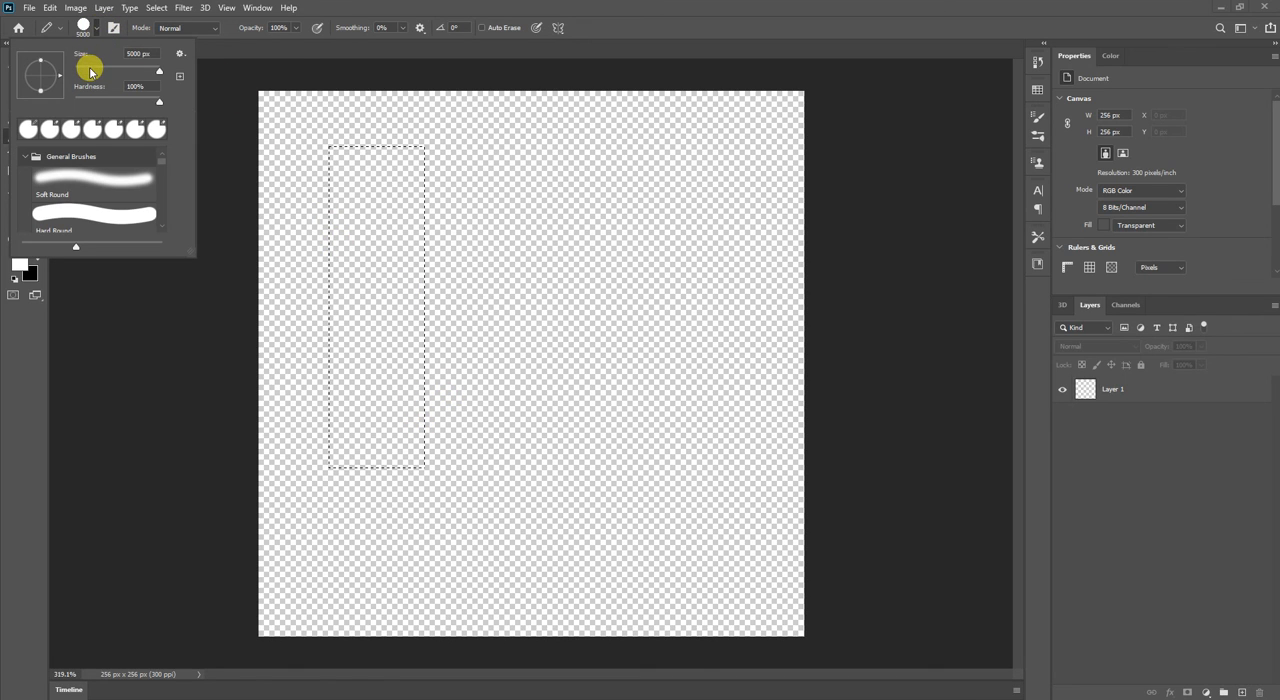
click(80, 70)
click(545, 143)
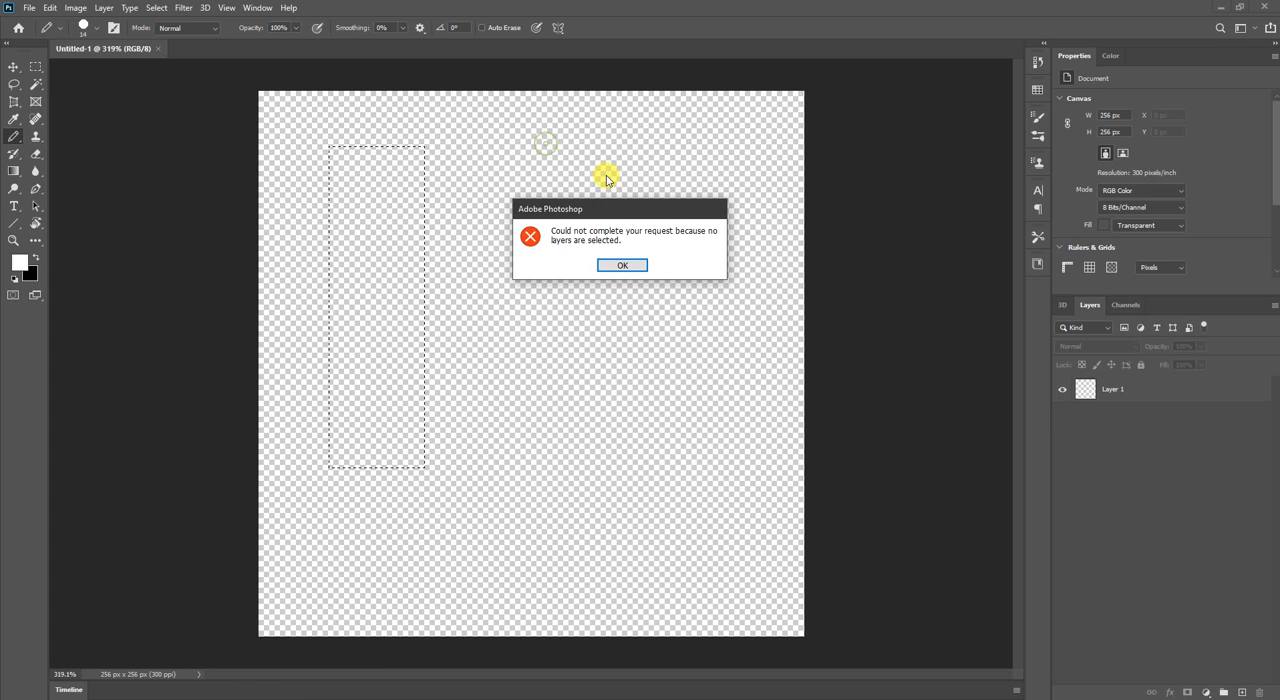
click(631, 266)
click(1123, 389)
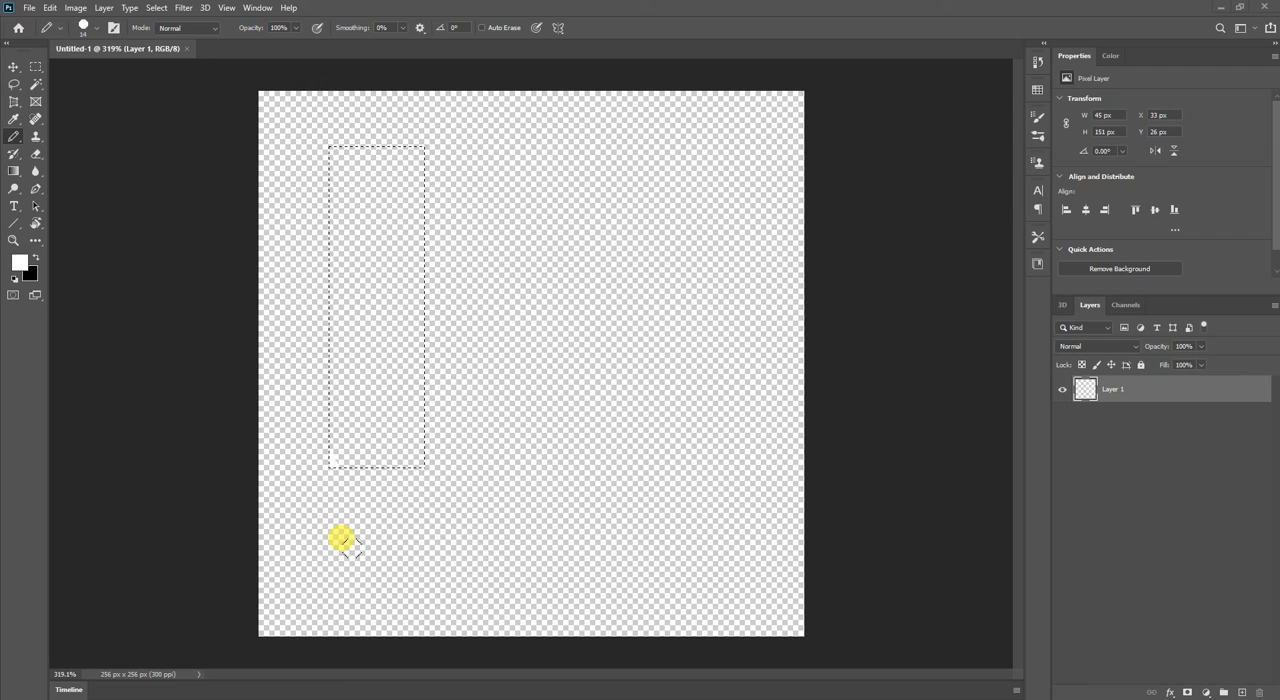
Make black the foreground colour, paint inside the rectangular selection with the Pencil and undo the latest strokes.
key(x)
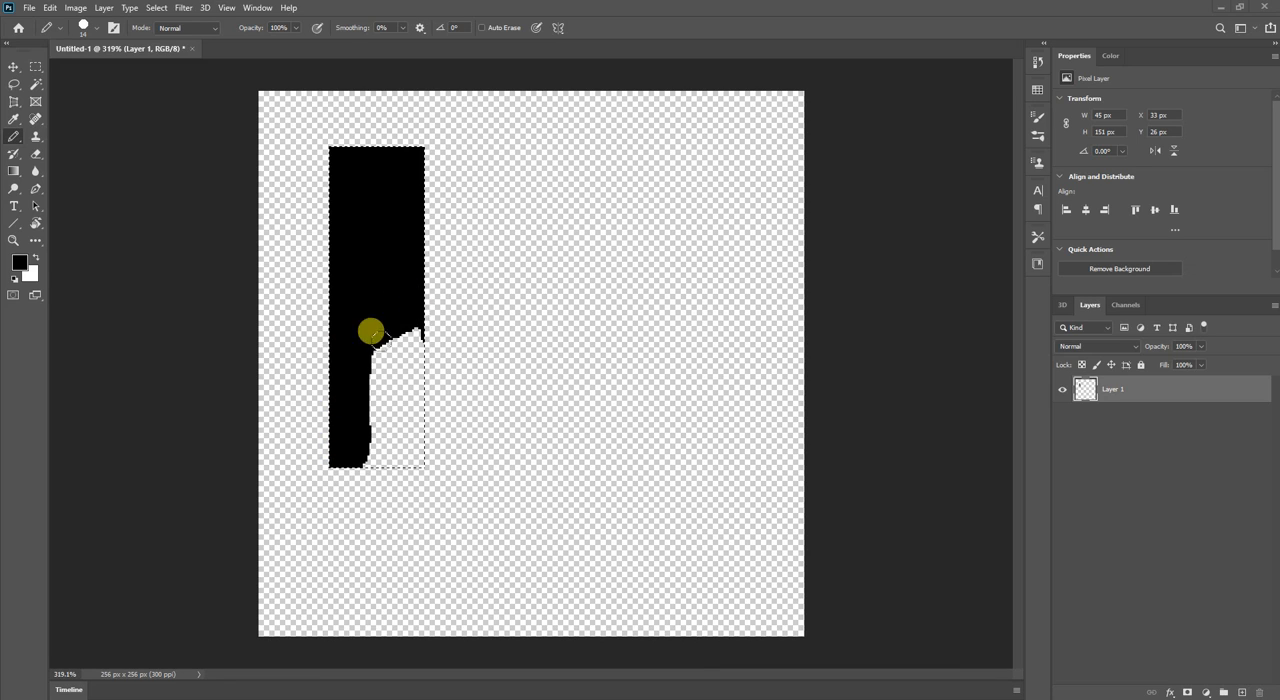
key(ctrl+z)
key(ctrl+z)
key(ctrl+z)
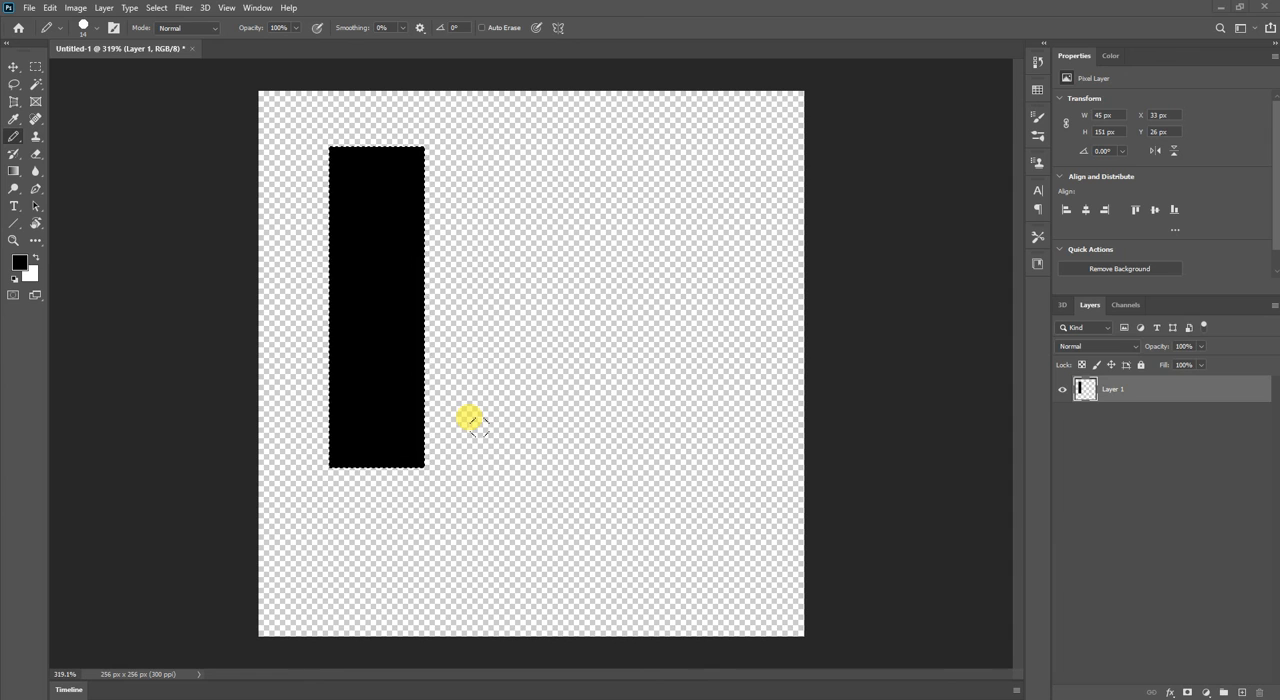
Check the undo and redo commands, try both on the black fill, and undo back past the rectangular selection.
click(49, 10)
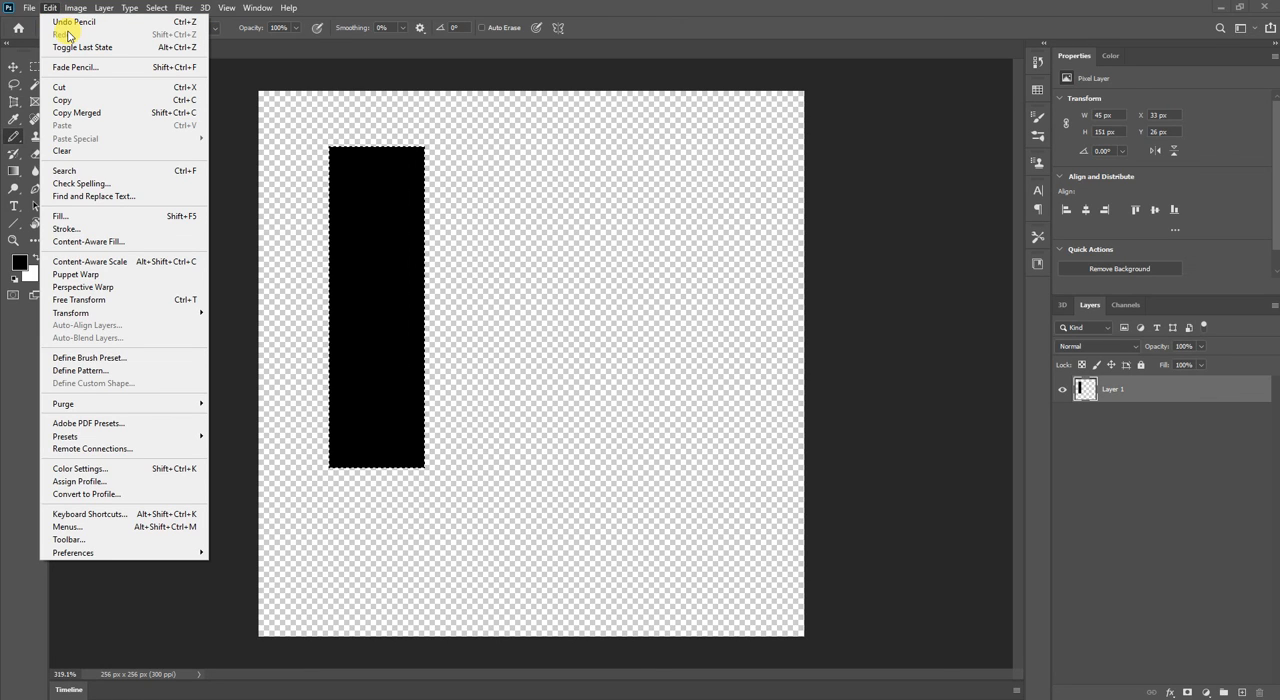
click(244, 122)
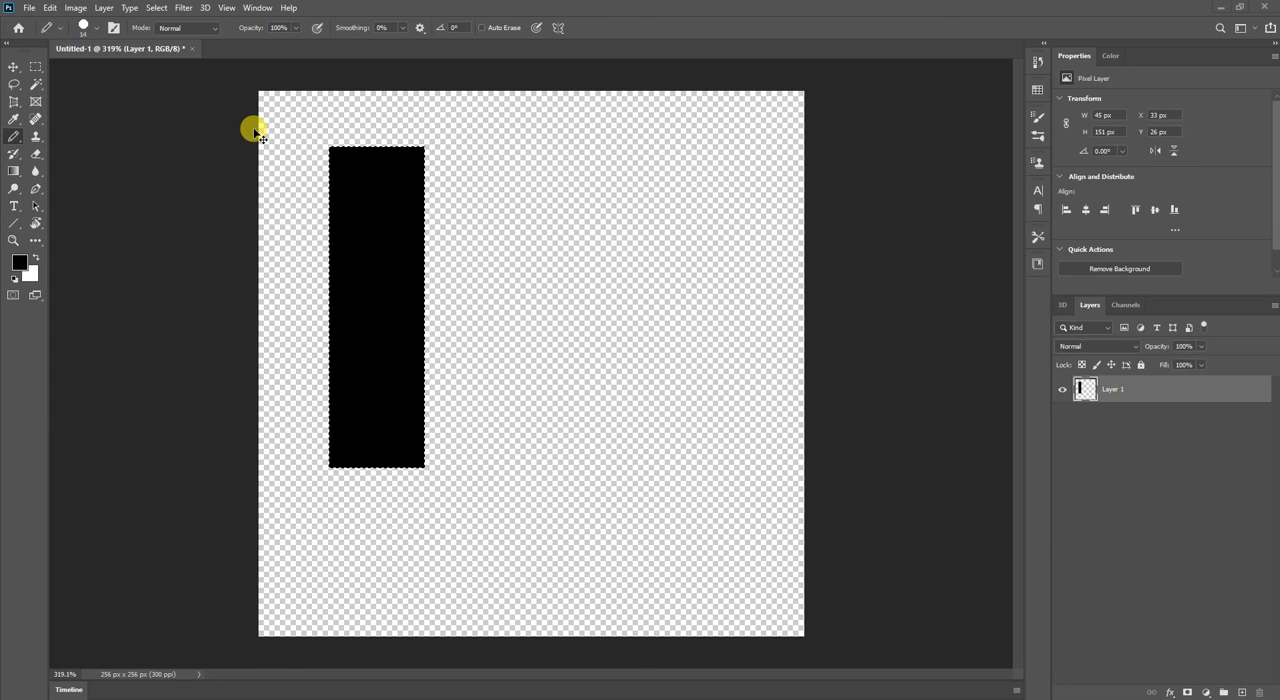
key(ctrl+z)
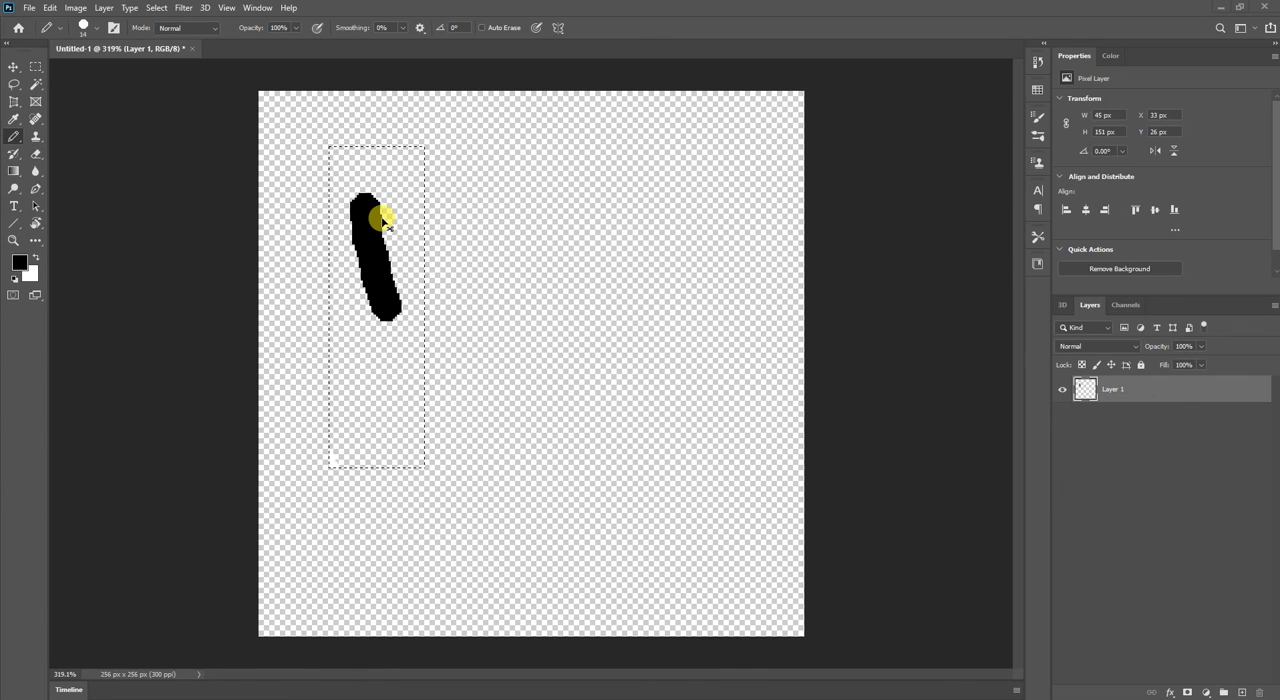
key(ctrl+shift+z)
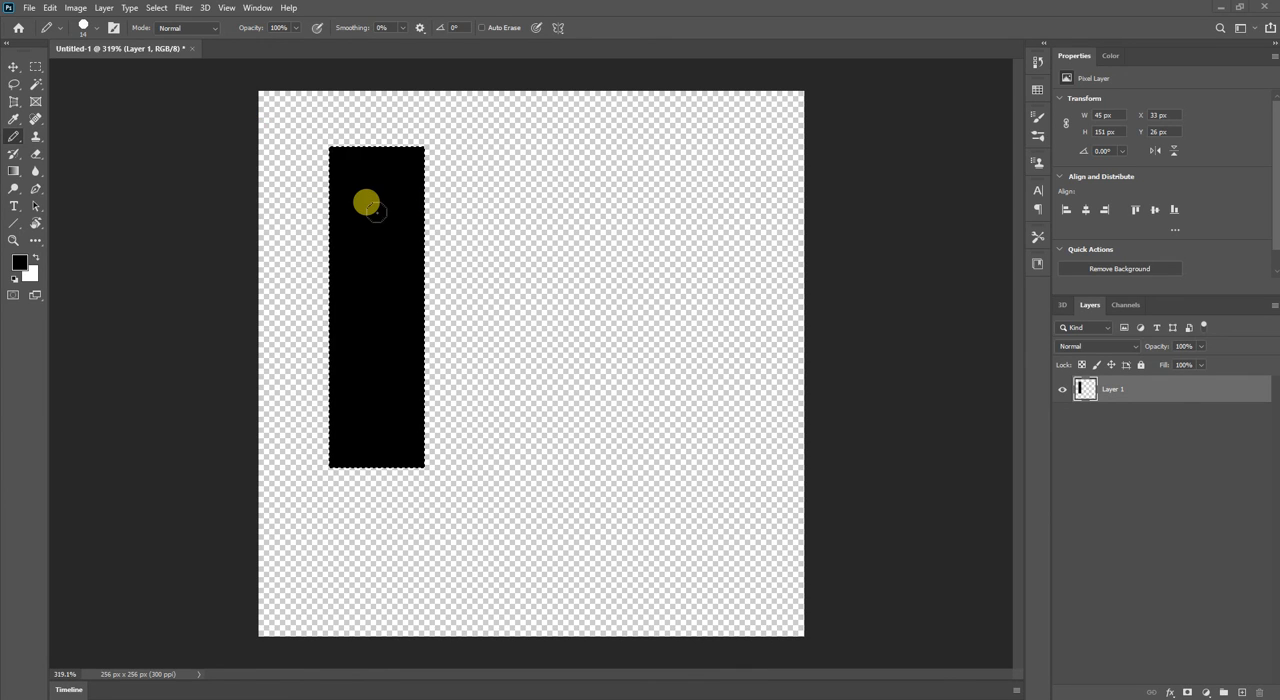
key(ctrl+z)
key(ctrl+z)
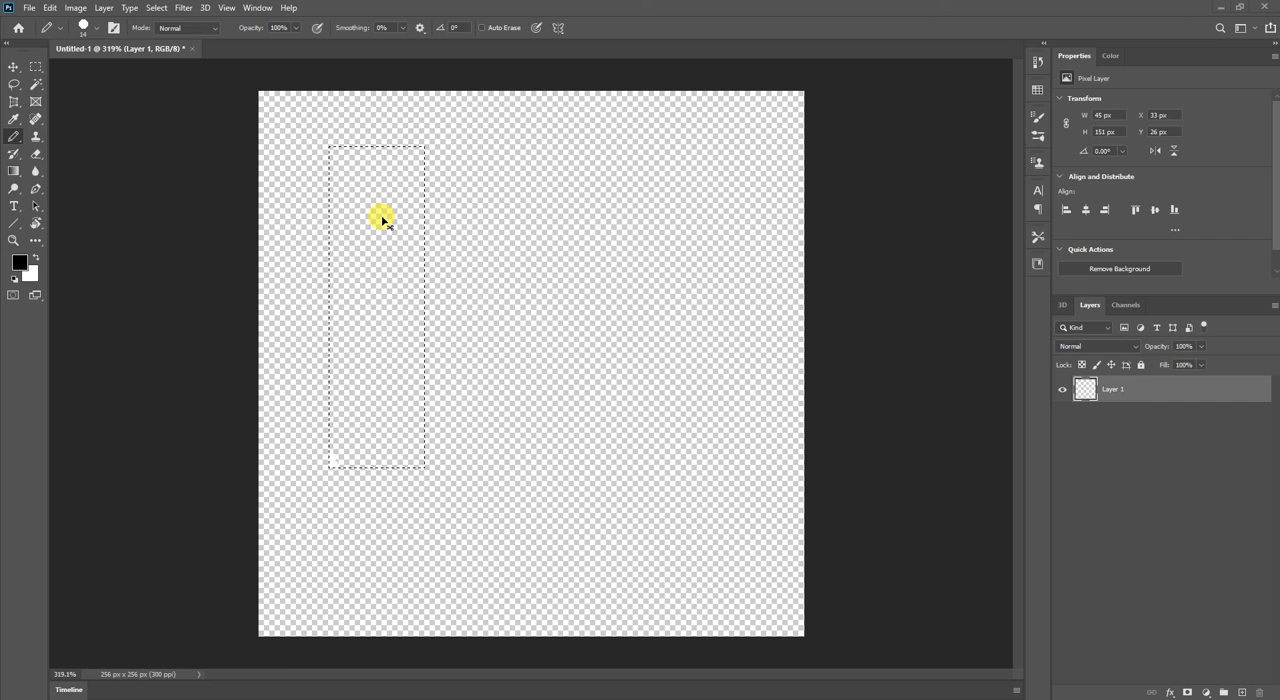
key(ctrl+z)
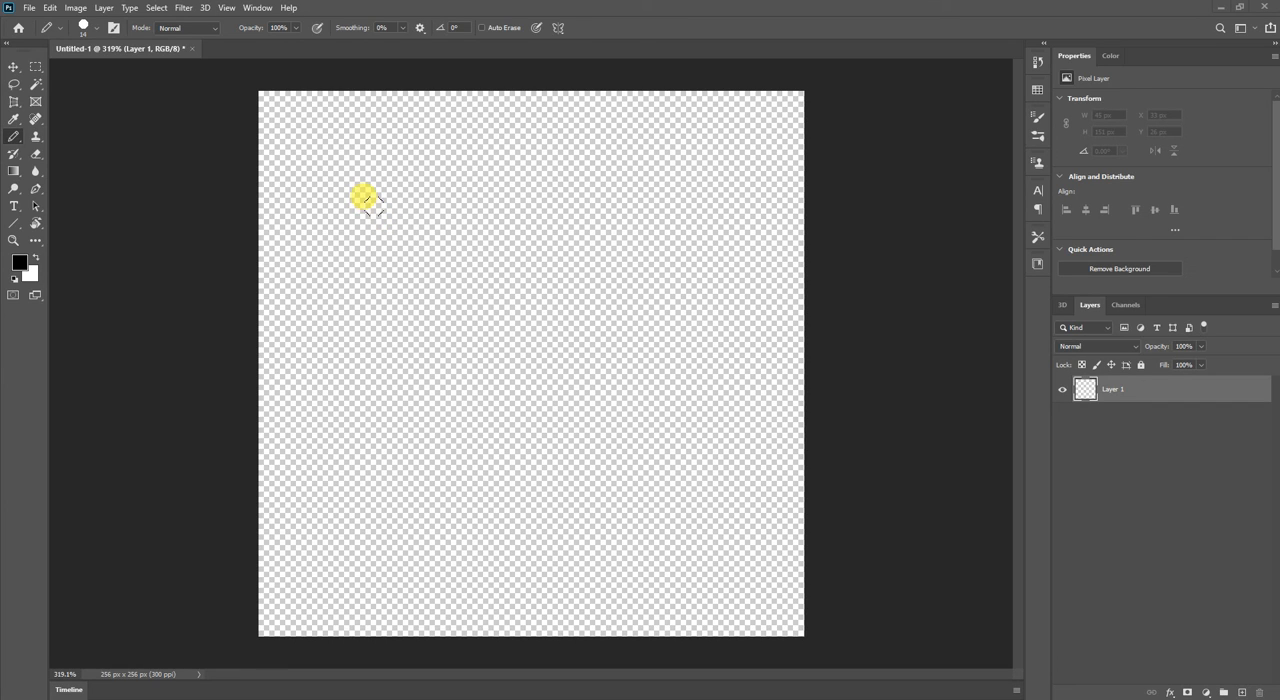
Switch to the Elliptical Marquee tool, draw a trial ellipse with the Normal style and clear the selection.
key(m)
right_click(35, 68)
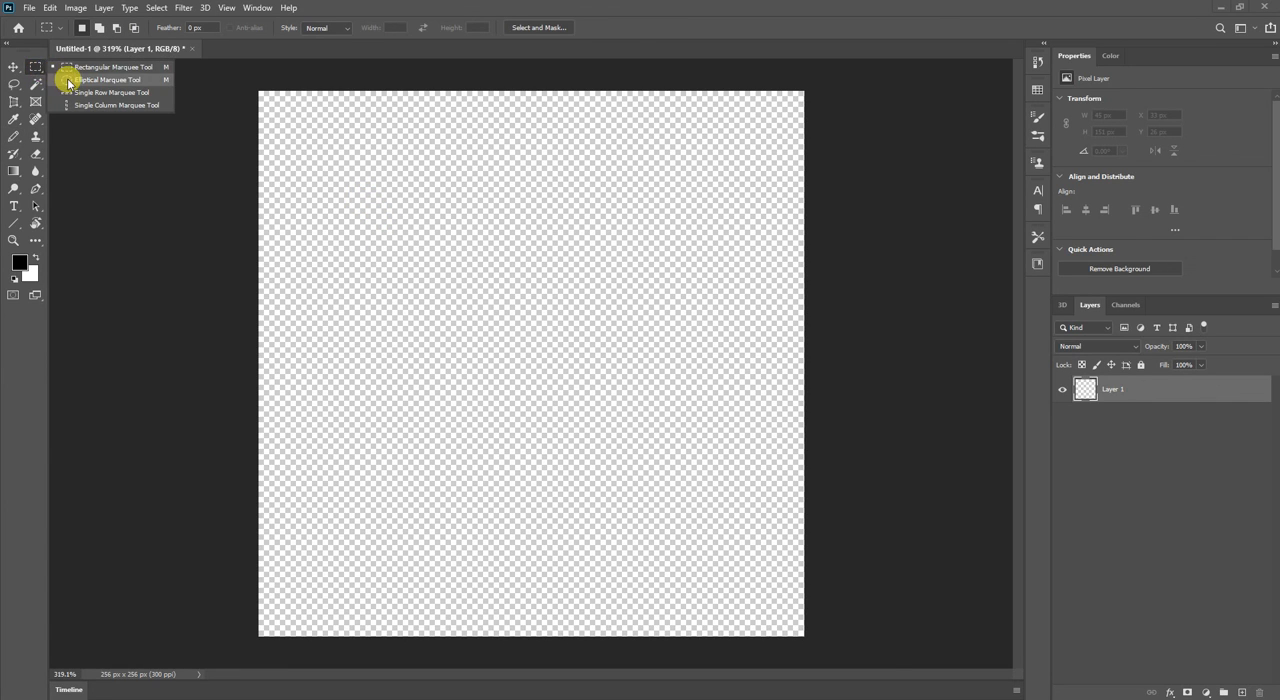
click(68, 80)
drag(289, 124, 328, 407)
click(337, 34)
click(328, 40)
click(298, 158)
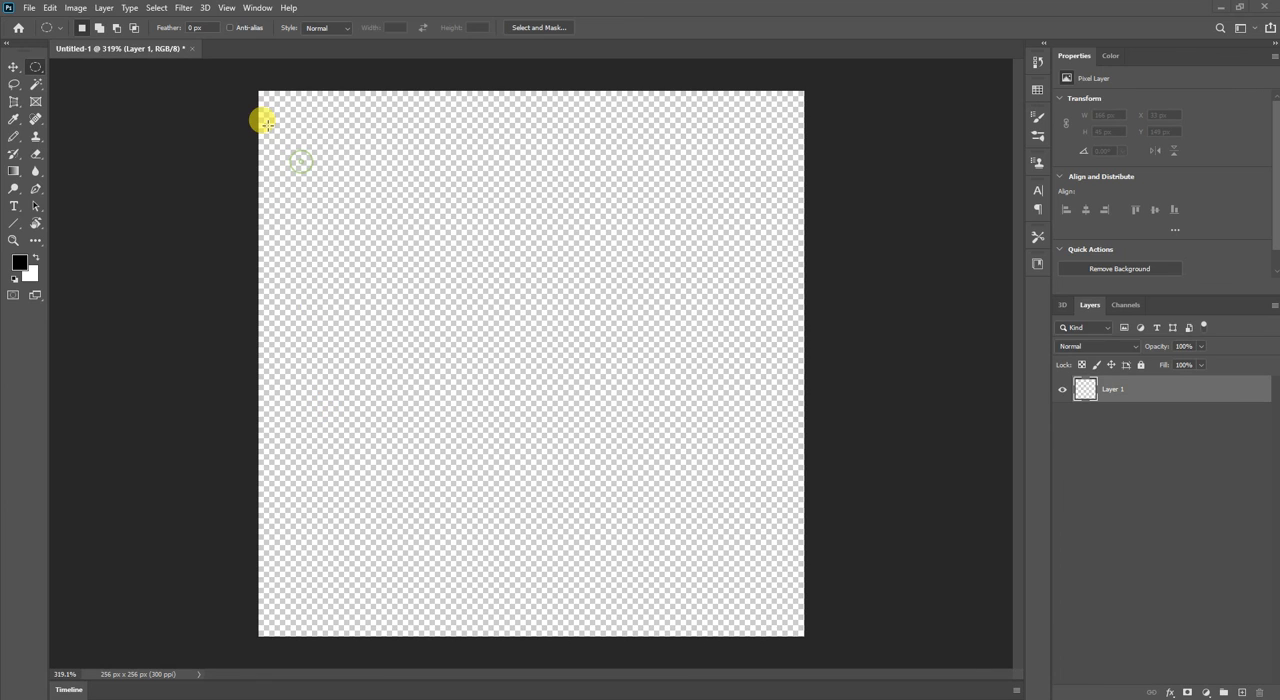
Review the marquee variants and style options, and draw a free-proportion elliptical selection about 127 by 148 px.
right_click(35, 67)
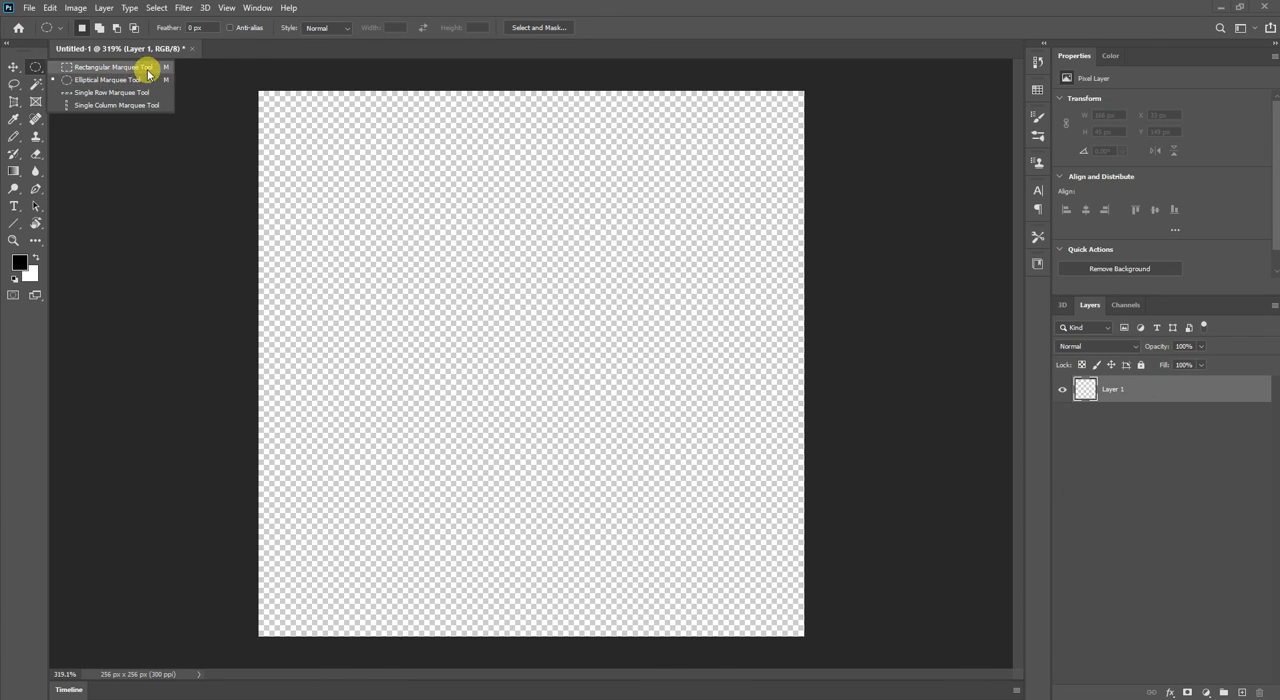
click(302, 33)
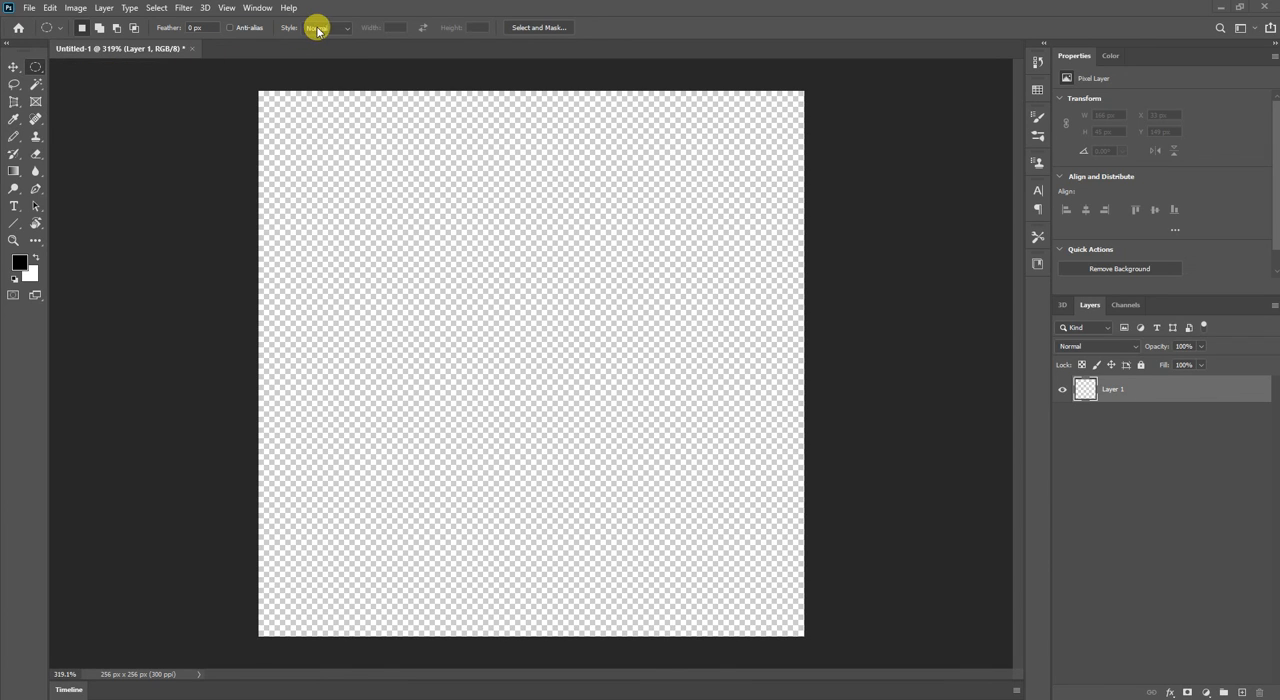
click(322, 30)
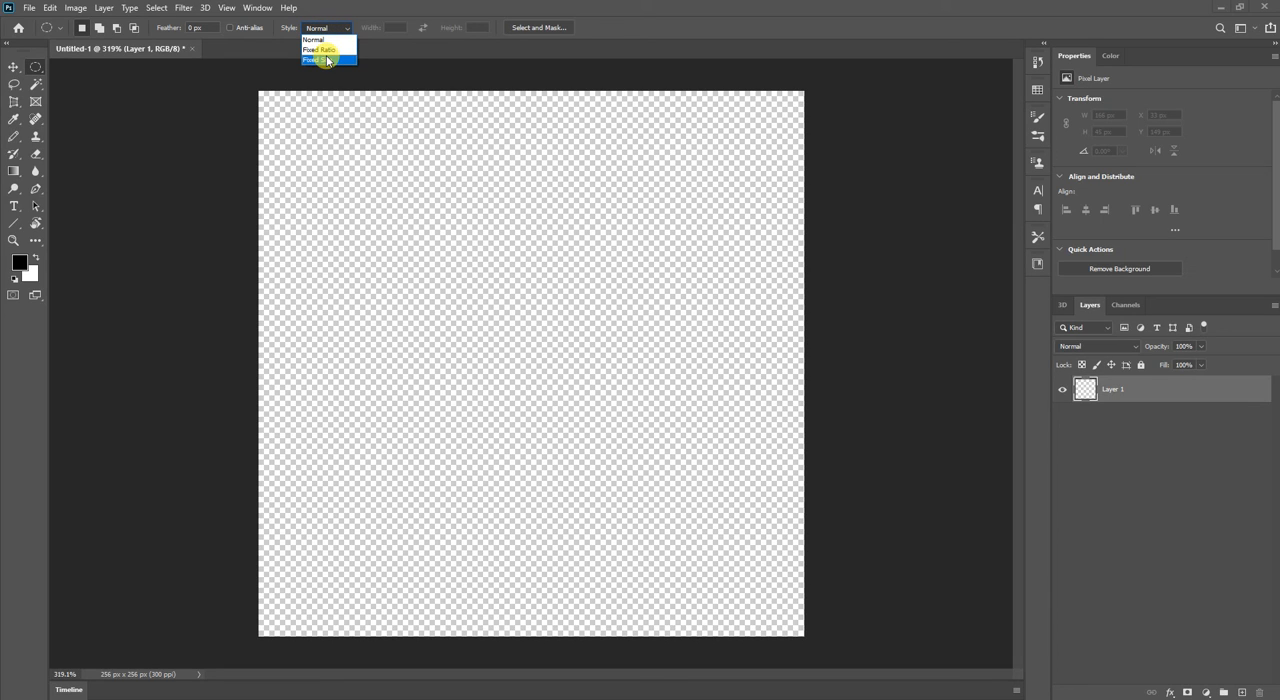
click(380, 186)
drag(380, 158, 652, 474)
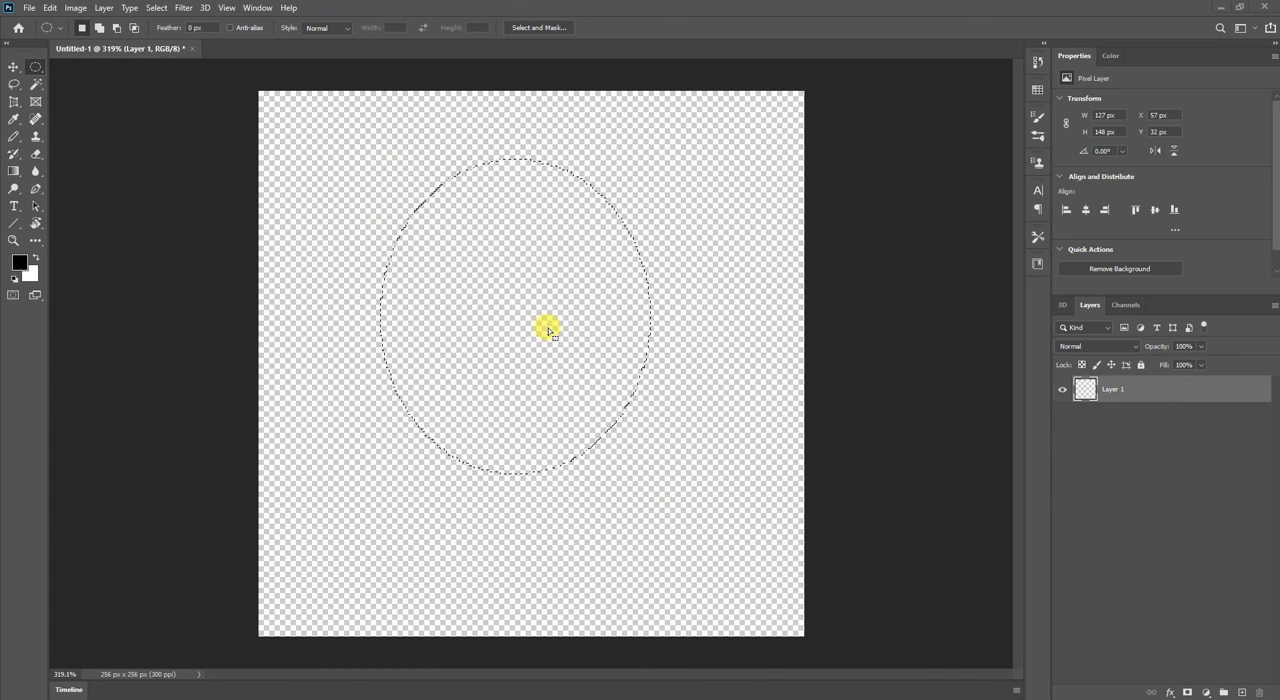
Set the marquee style to Fixed Ratio at 1:1 and draw a circular selection about 157 px in diameter.
click(332, 27)
click(326, 40)
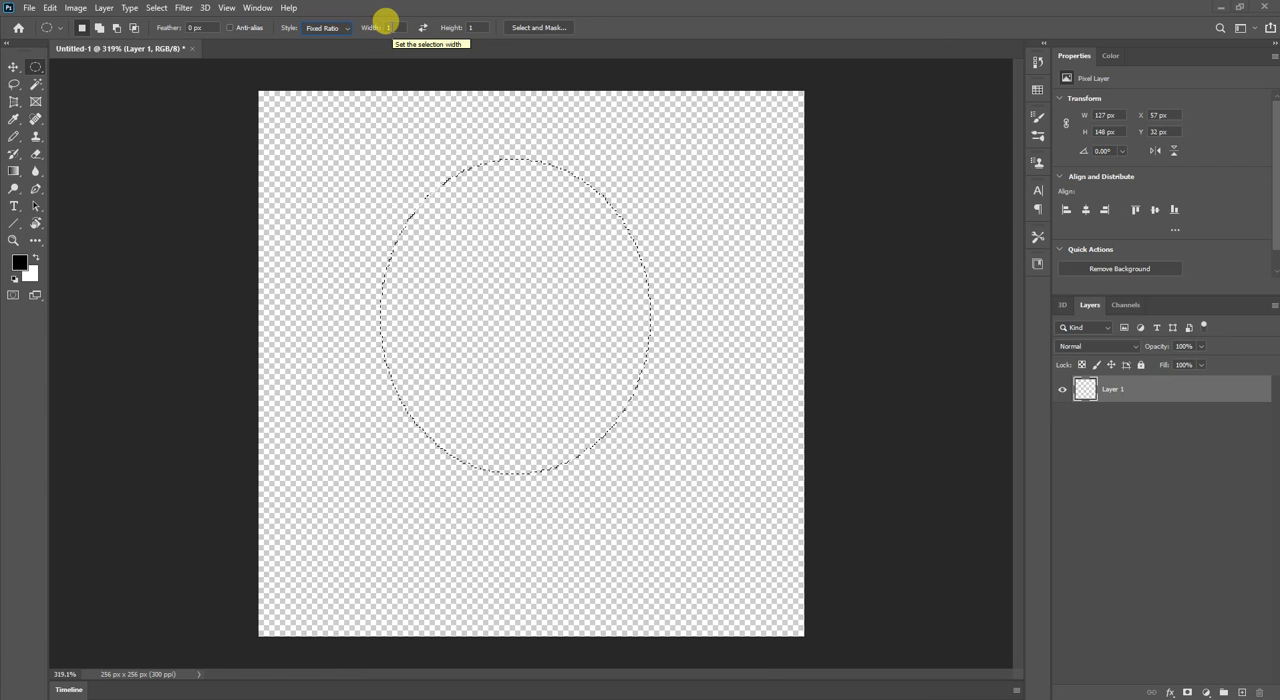
click(472, 26)
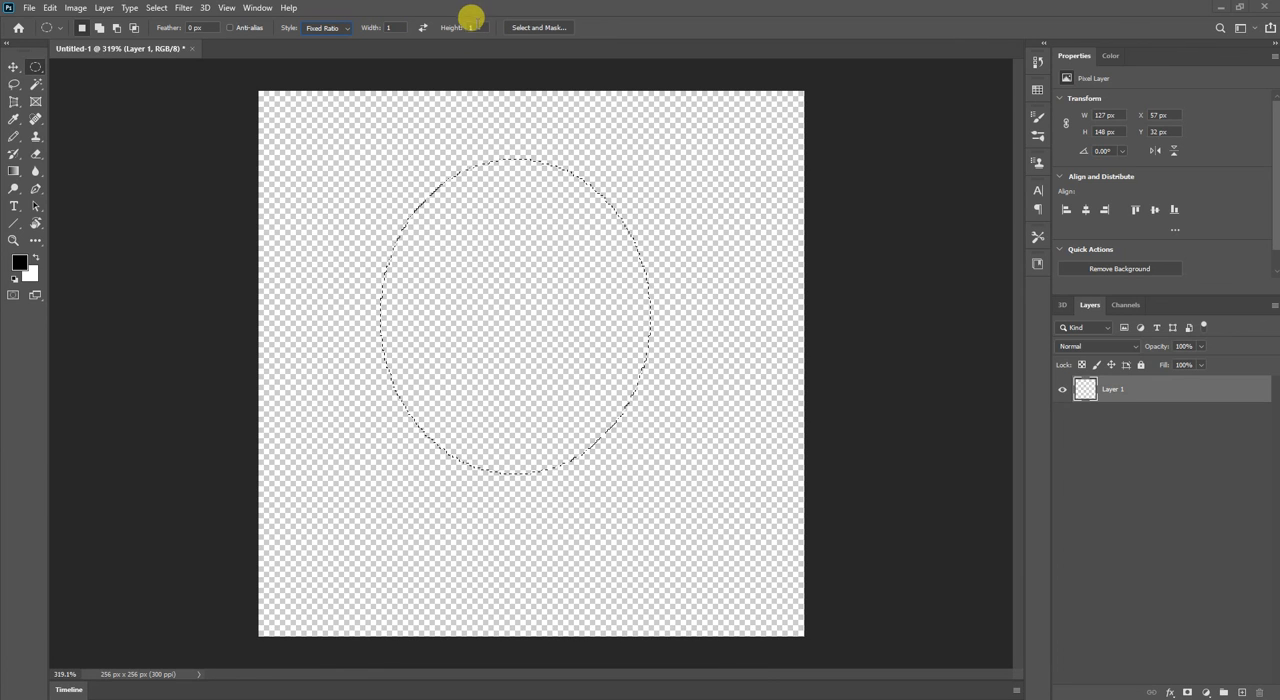
drag(343, 122, 673, 517)
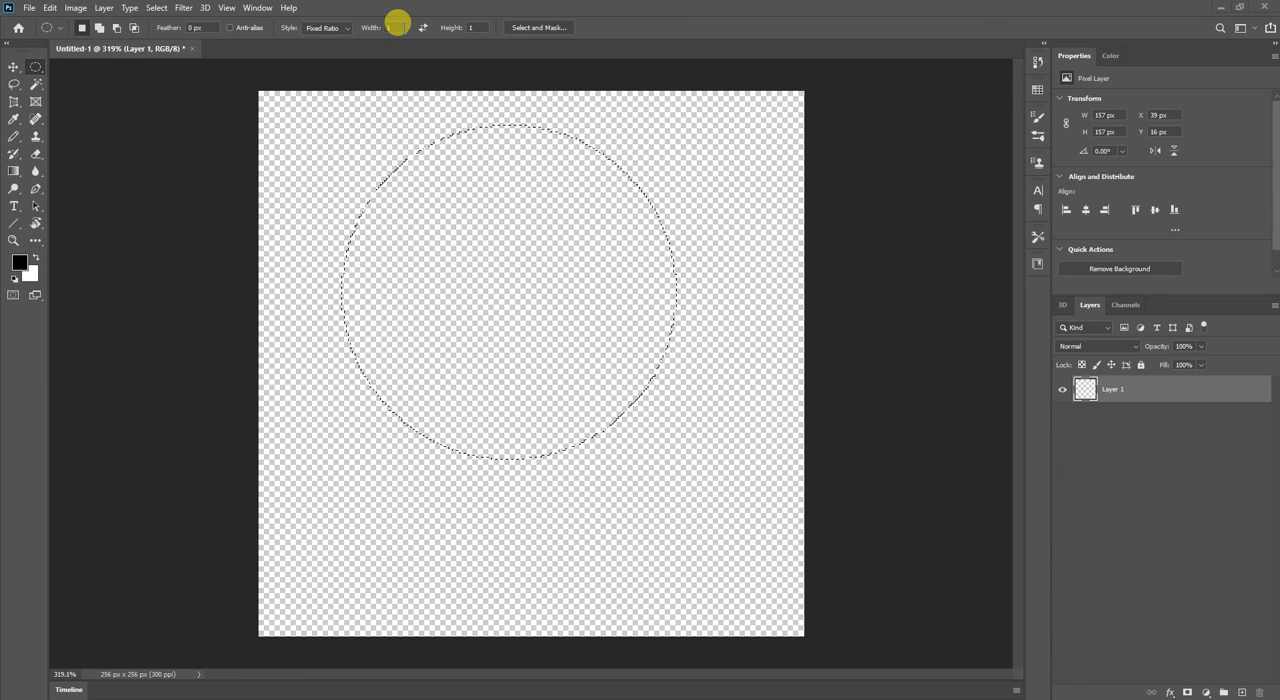
Set the ratio width to 2 and draw a horizontal elliptical selection about 203 by 102 px.
text(2)
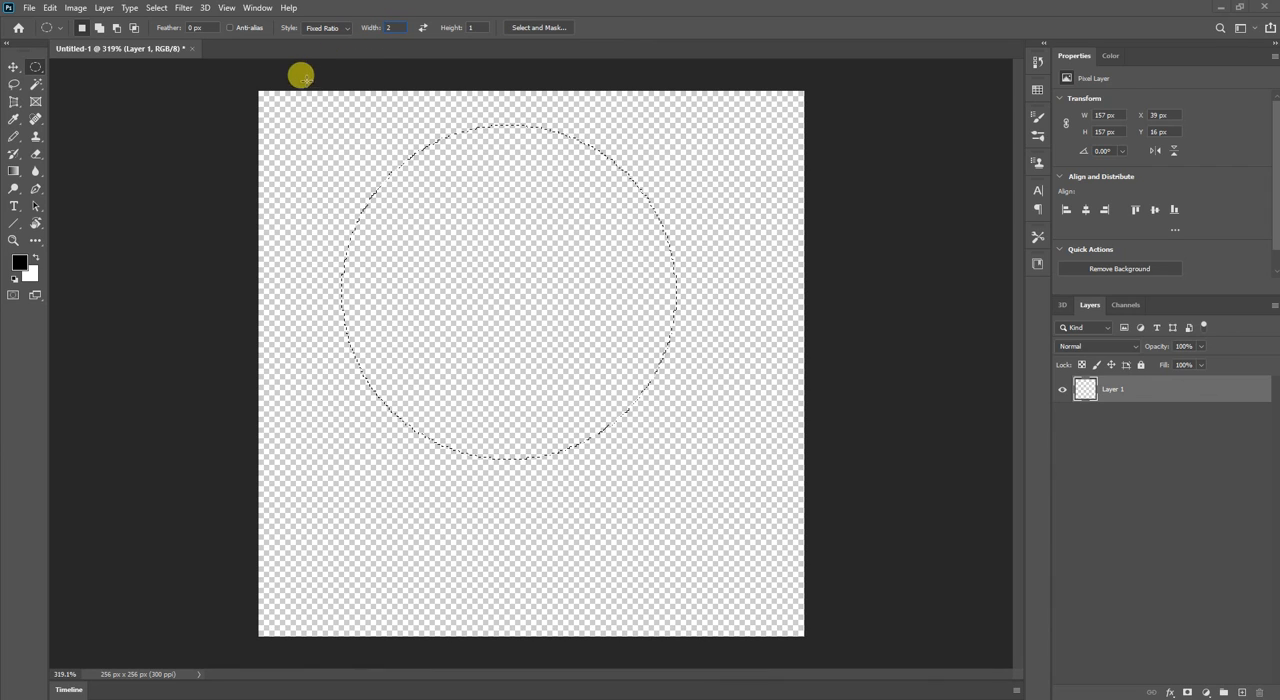
click(313, 125)
drag(298, 118, 731, 481)
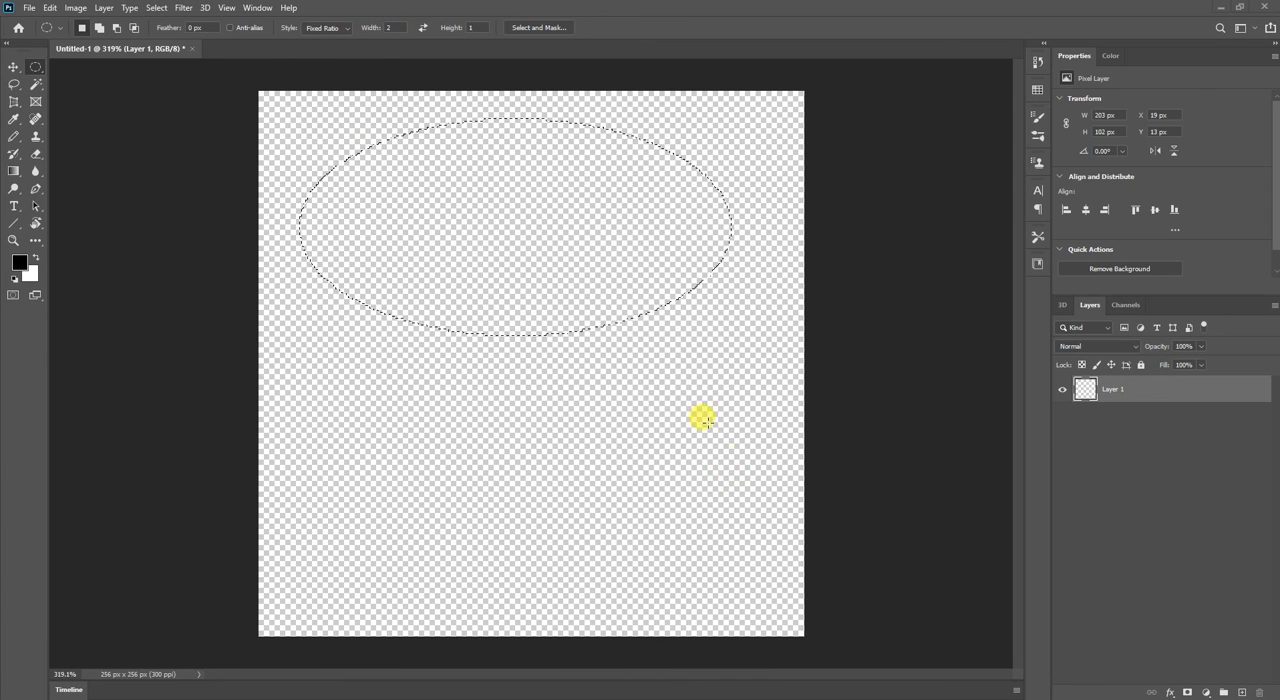
Change the marquee style to Fixed Size and place a 250 by 250 px circular selection centred on the canvas.
click(333, 29)
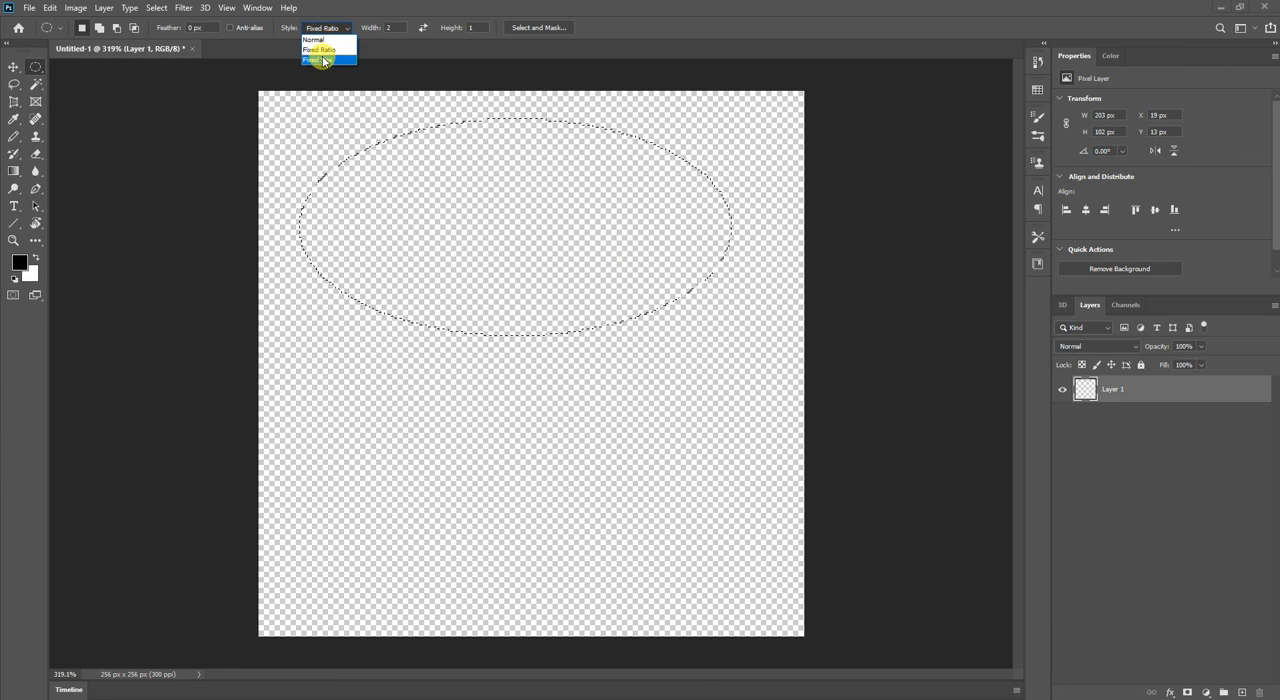
click(323, 61)
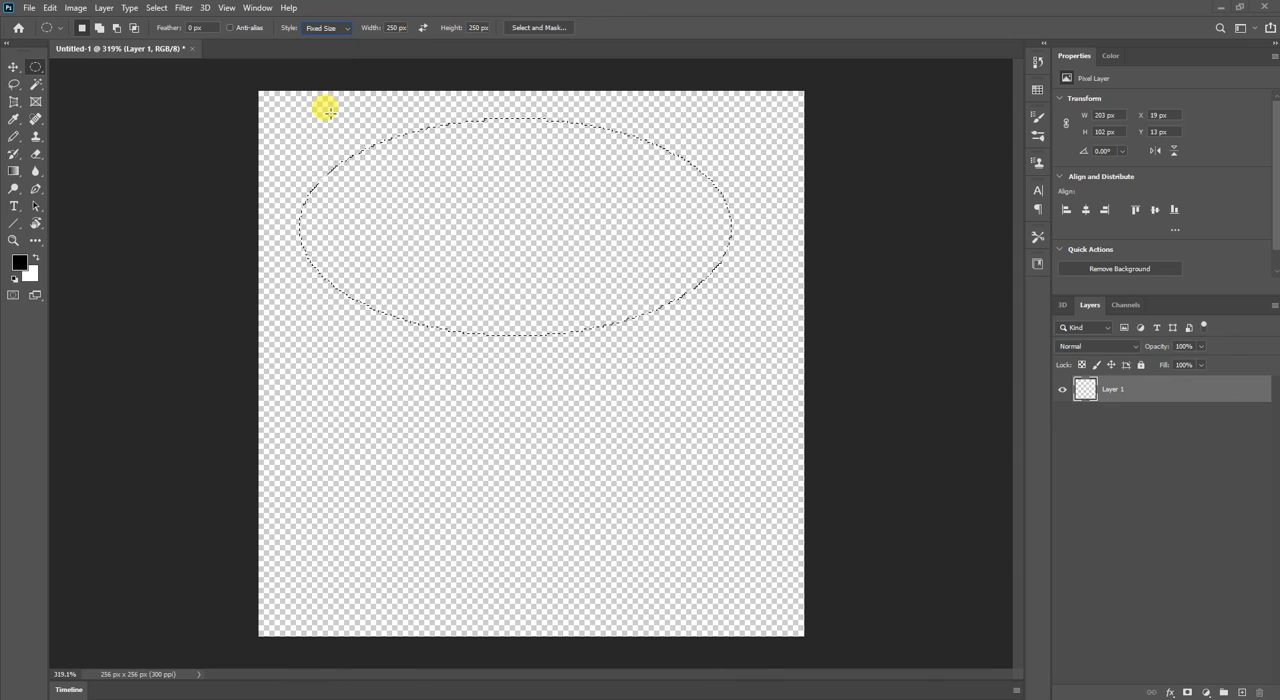
drag(327, 111, 451, 200)
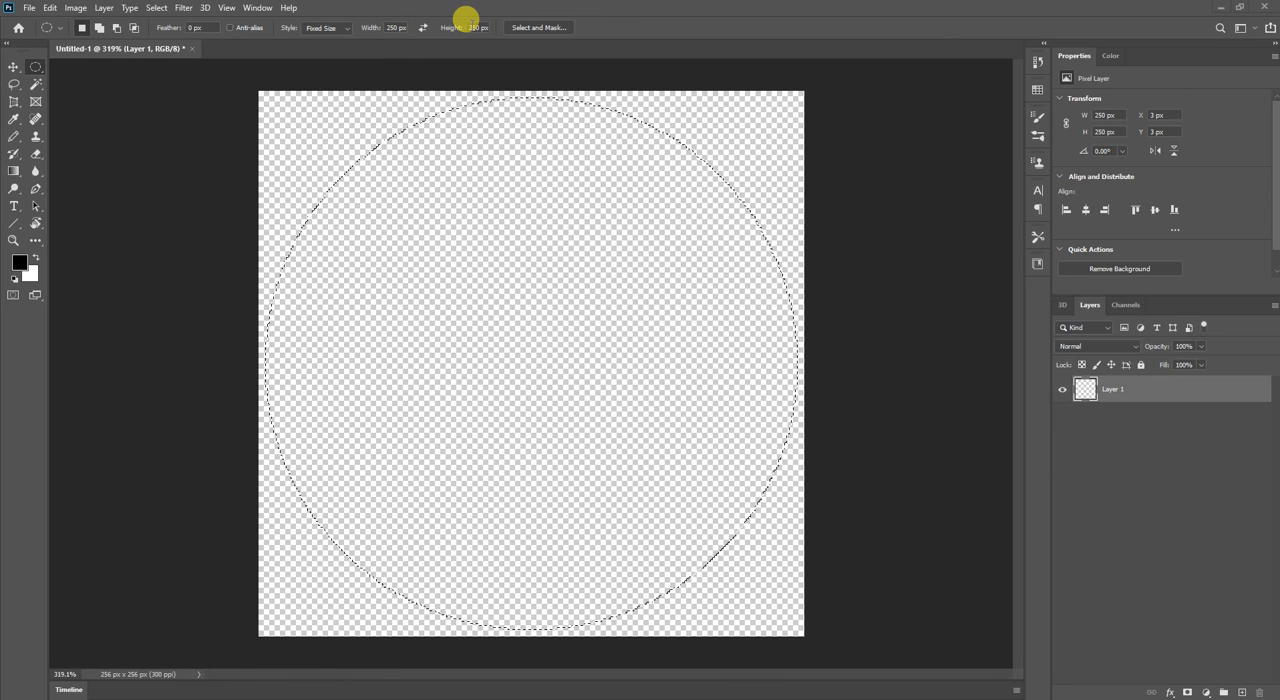
Move the circular selection around the canvas against the snapping guides and nudge it to X 2 px, Y 6 px.
mouse_move(505, 289)
mouse_down()
mouse_move(466, 286)
mouse_move(500, 323)
mouse_move(497, 277)
mouse_move(496, 294)
mouse_move(506, 274)
mouse_move(507, 286)
mouse_up()
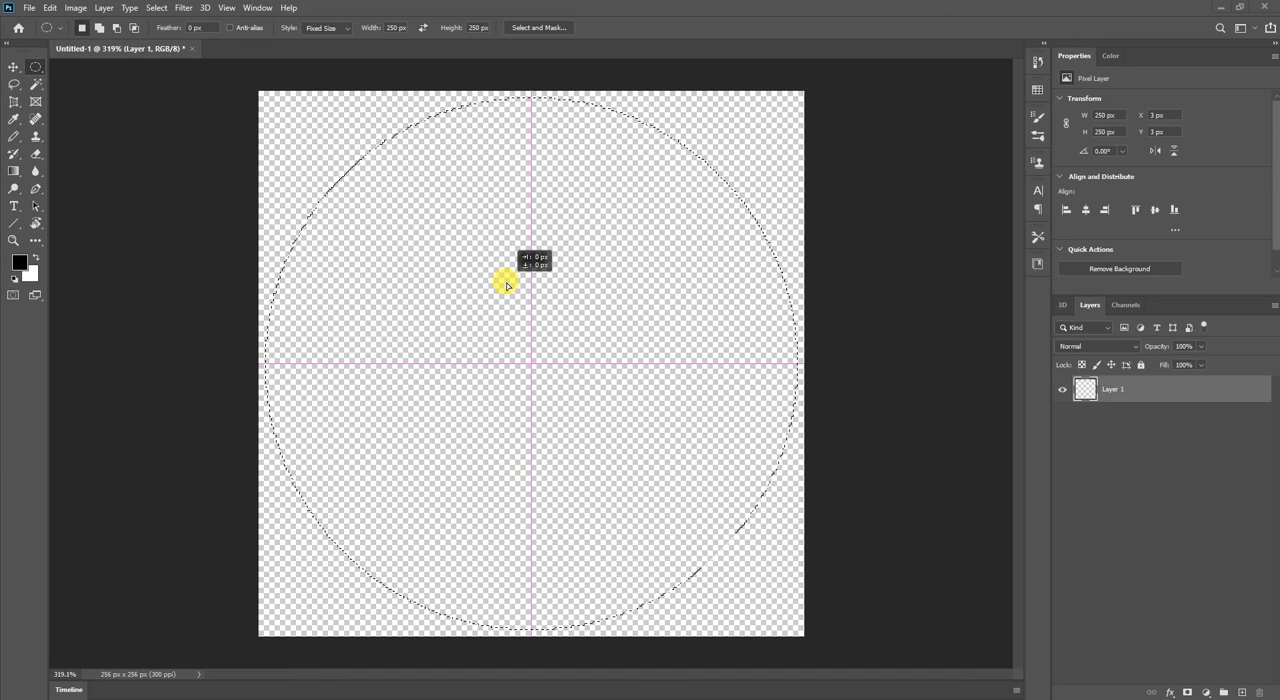
drag(507, 286, 418, 281)
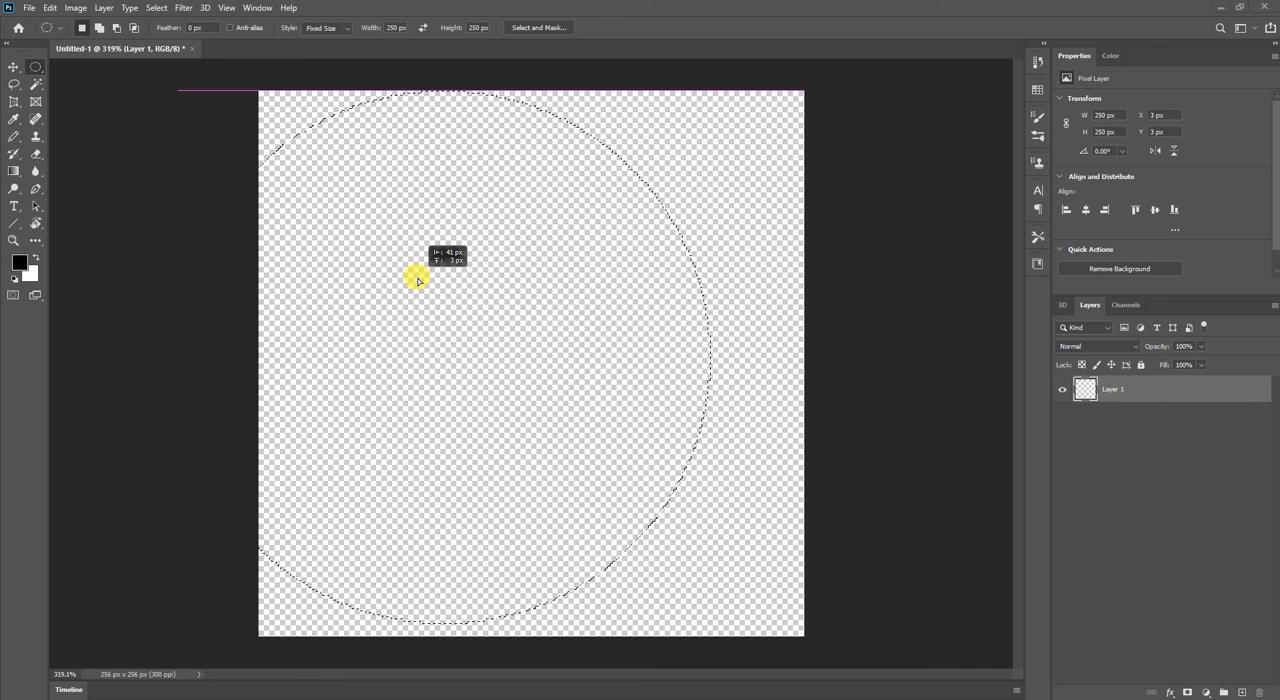
drag(418, 280, 500, 279)
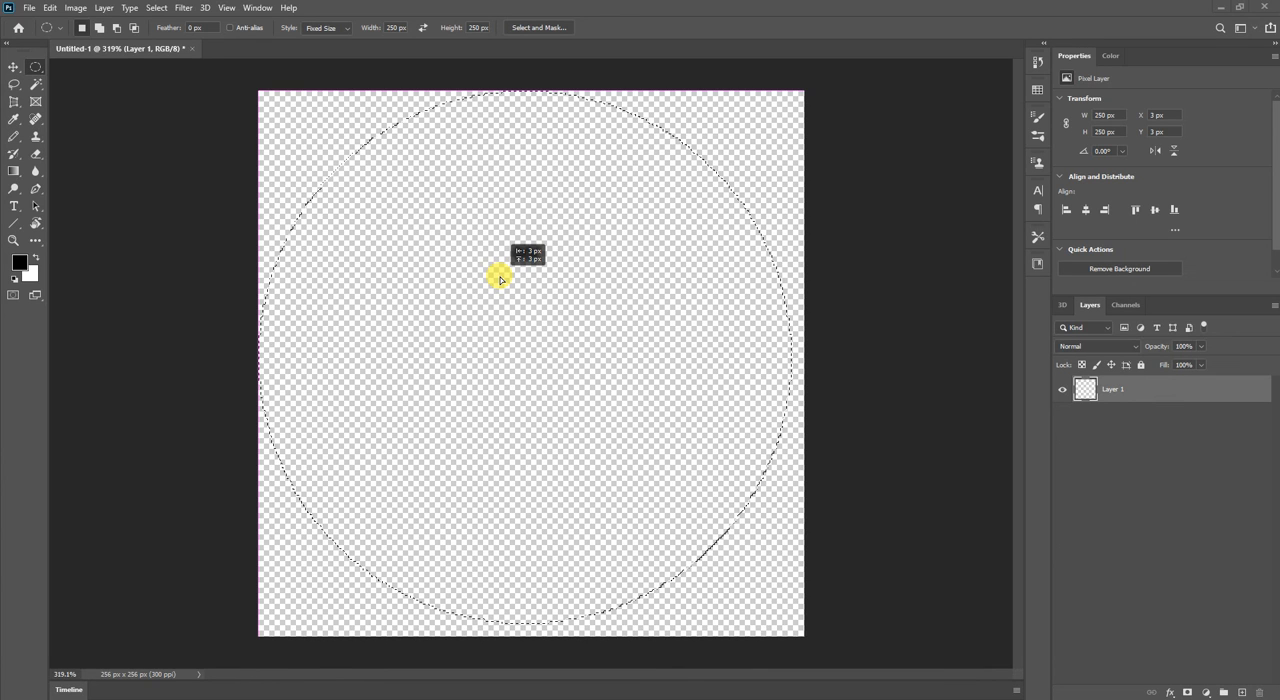
drag(500, 279, 535, 331)
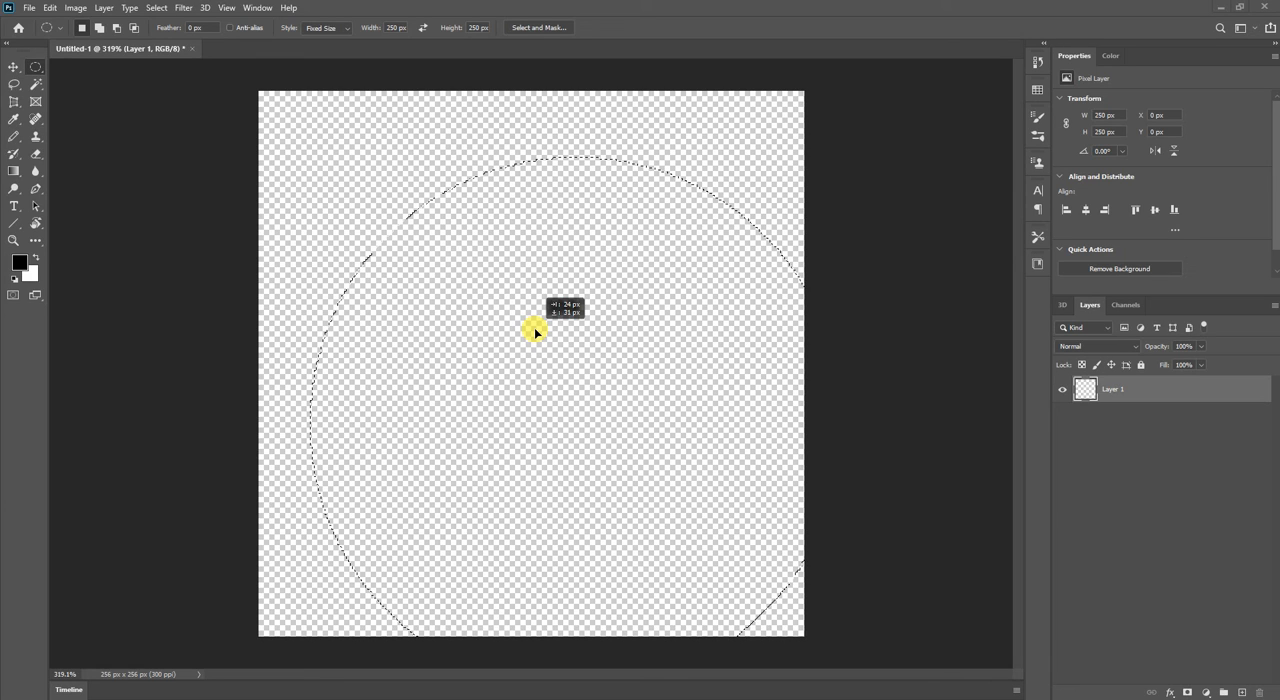
drag(534, 327, 483, 278)
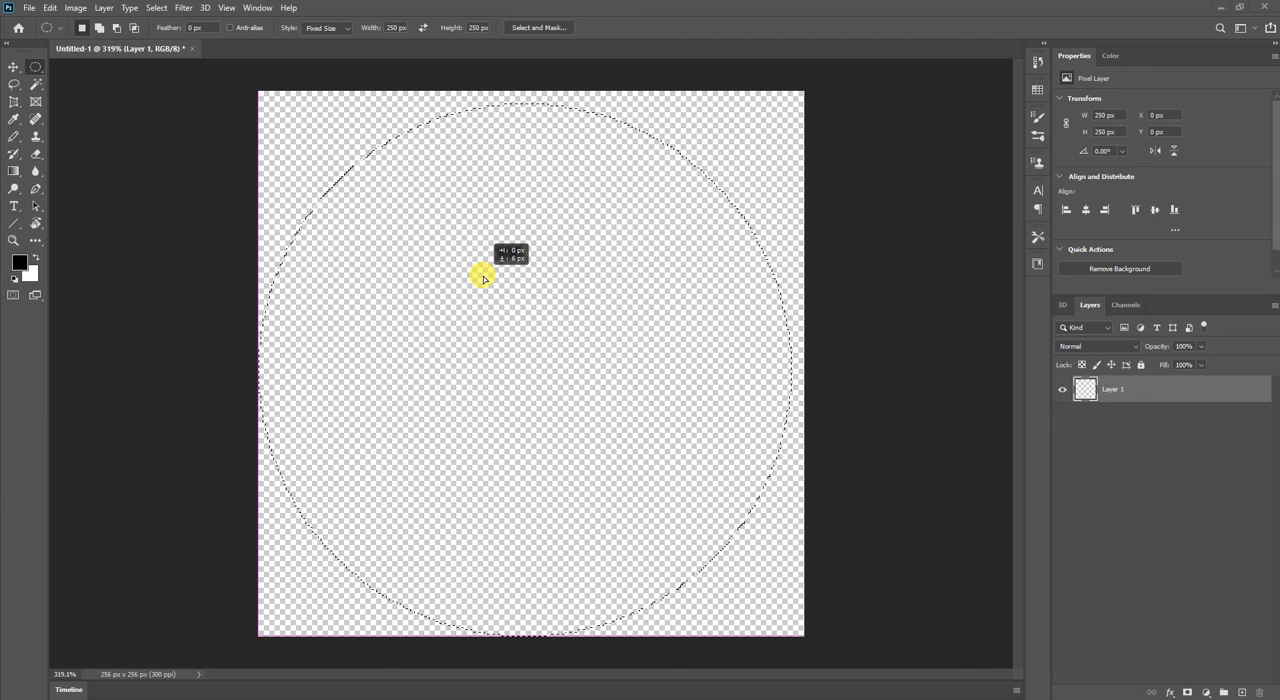
drag(483, 278, 484, 282)
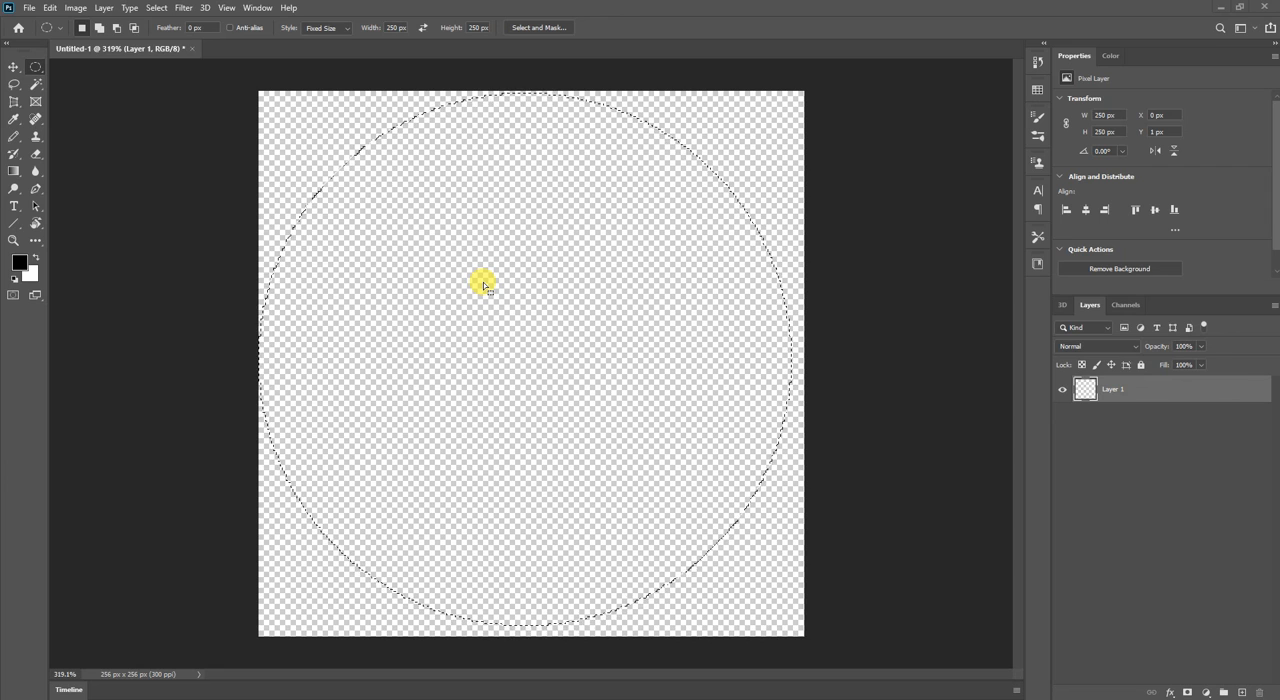
key(Up)
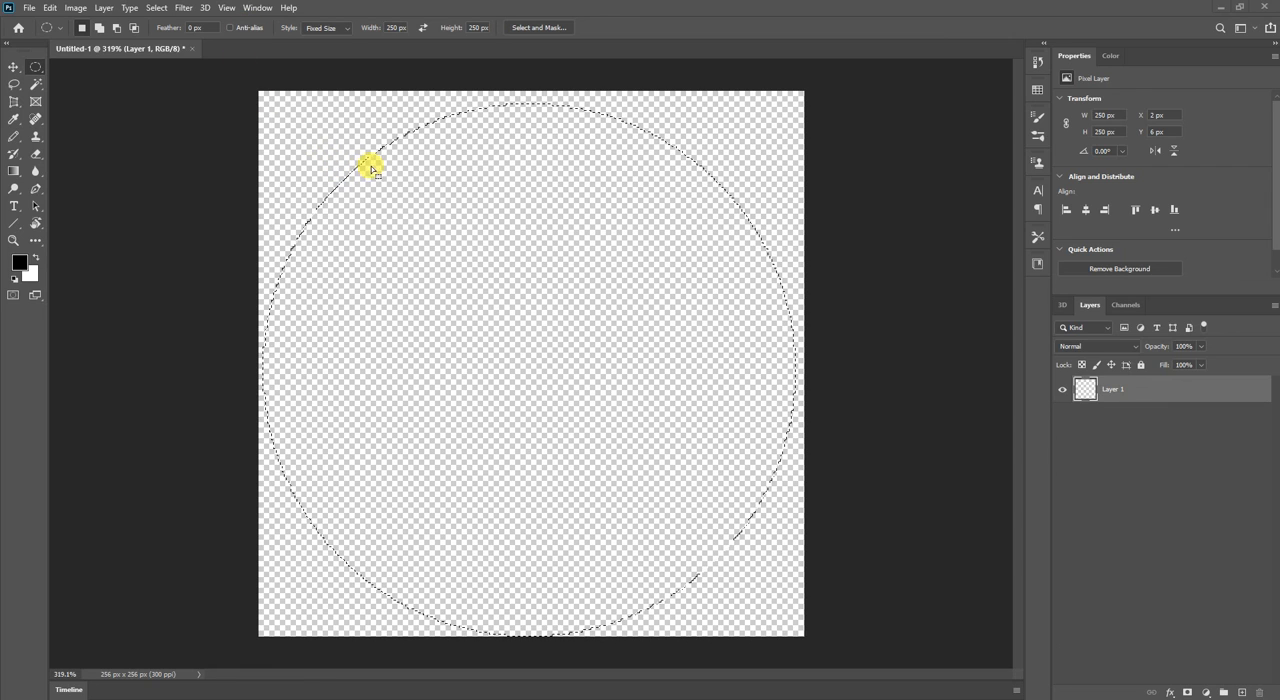
Paint a black Pencil arc along the inside of the circular selection's upper-left edge.
key(b)
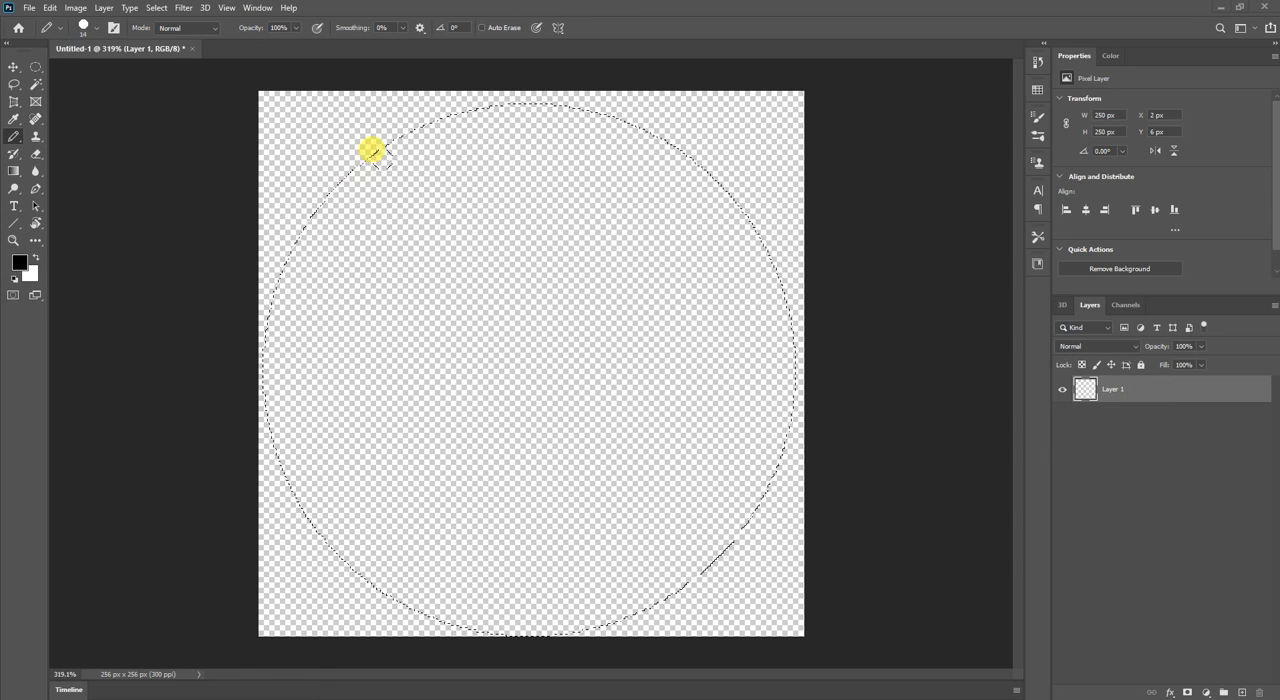
mouse_move(372, 150)
mouse_down()
mouse_move(399, 130)
mouse_move(338, 158)
mouse_move(247, 250)
mouse_up()
mouse_move(323, 186)
mouse_down()
mouse_move(362, 157)
mouse_move(414, 132)
mouse_move(358, 151)
mouse_up()
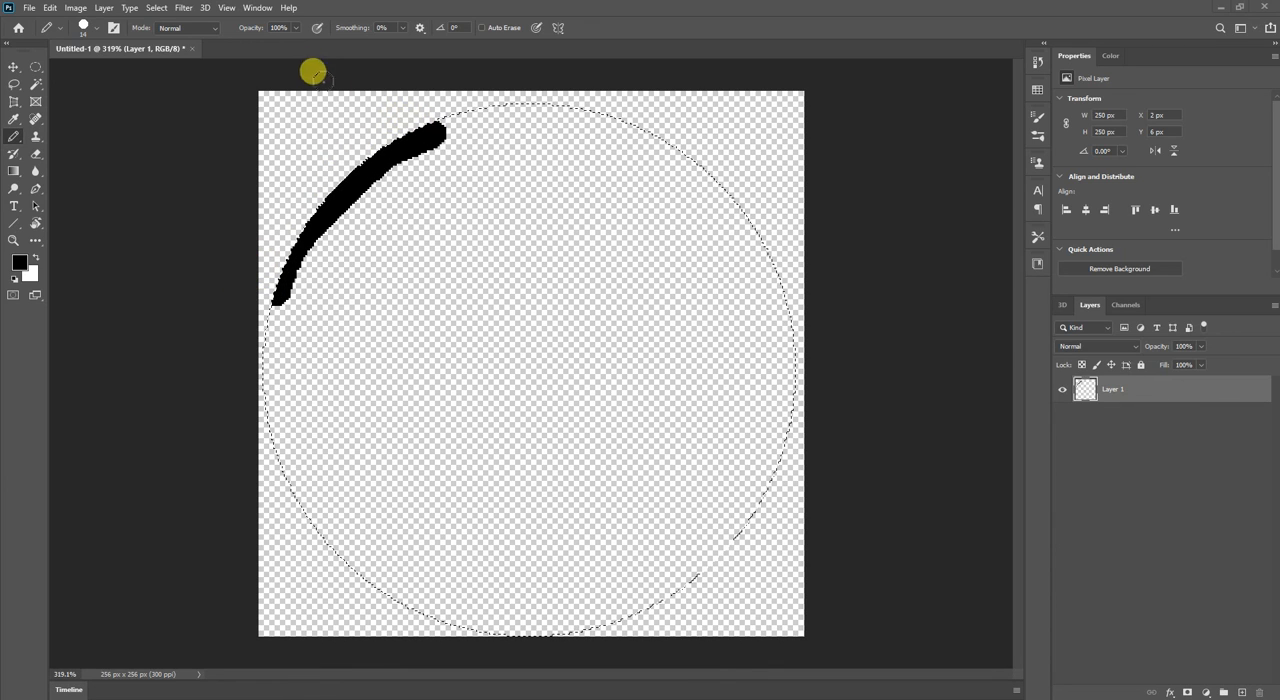
Turn on anti-aliasing for the Elliptical Marquee, place a 250 by 250 px circular selection and nudge it to X 5 px, Y 16 px.
click(35, 68)
click(232, 28)
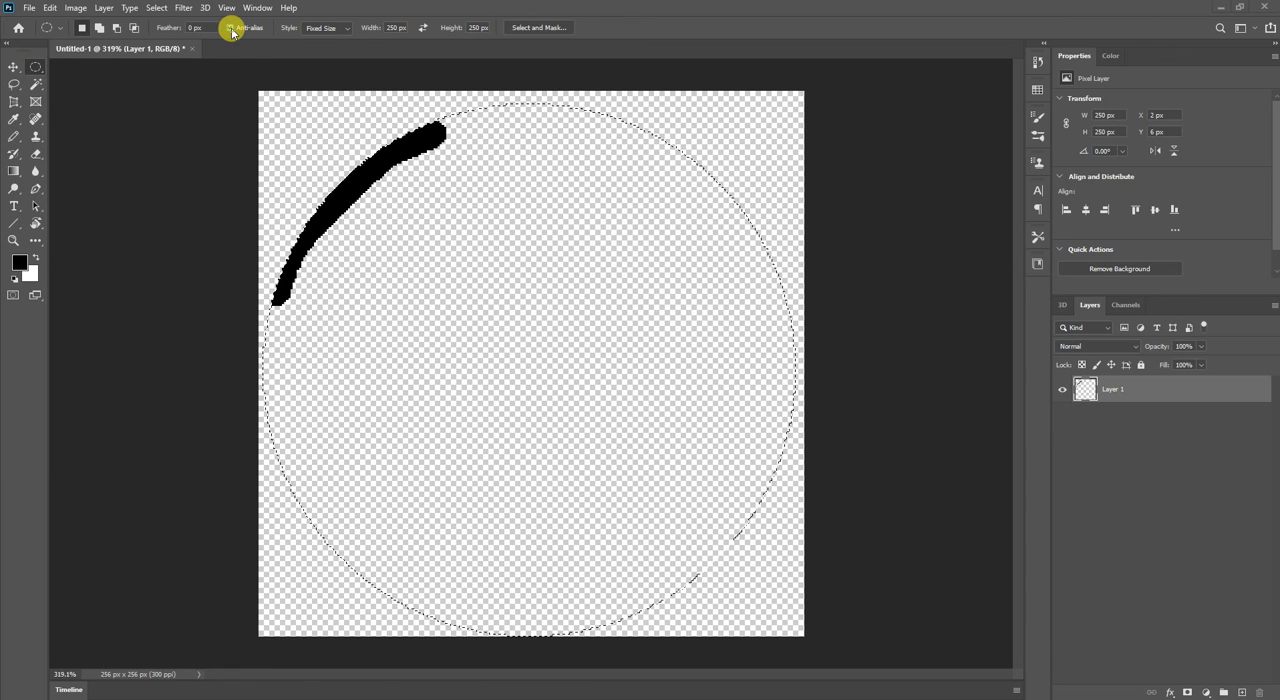
drag(460, 201, 472, 241)
key(Up)
key(Up)
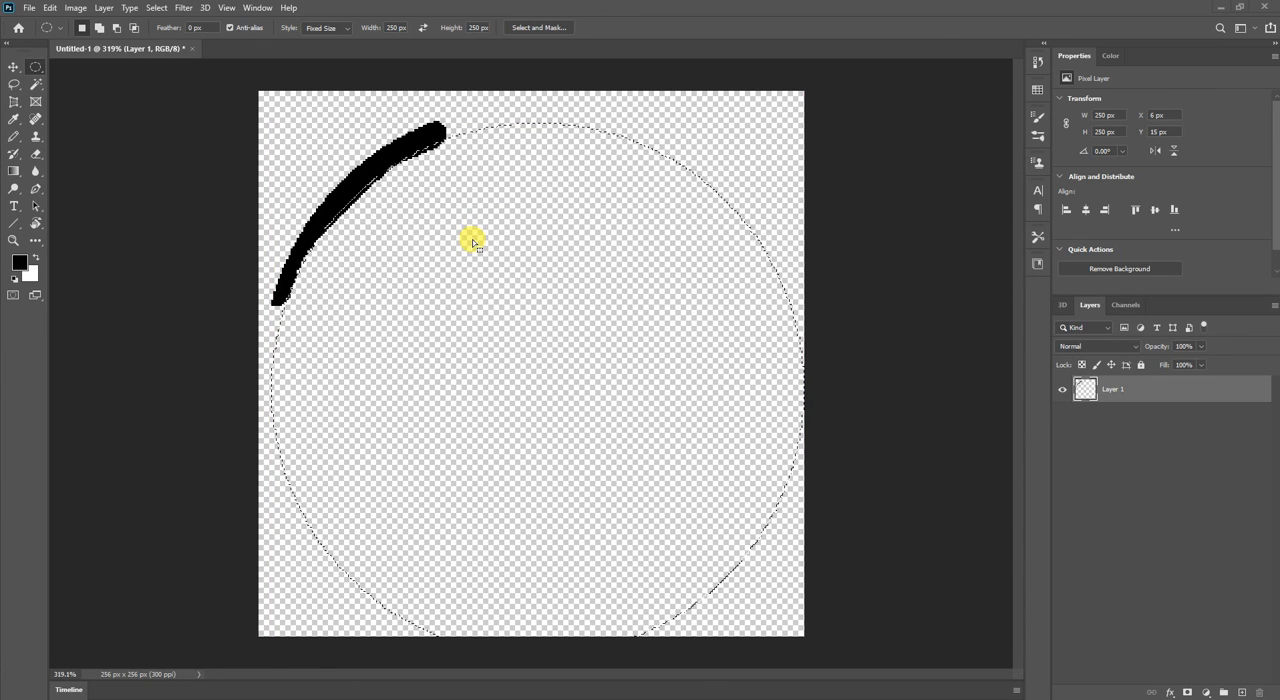
key(Down)
key(Down)
key(Down)
key(Left)
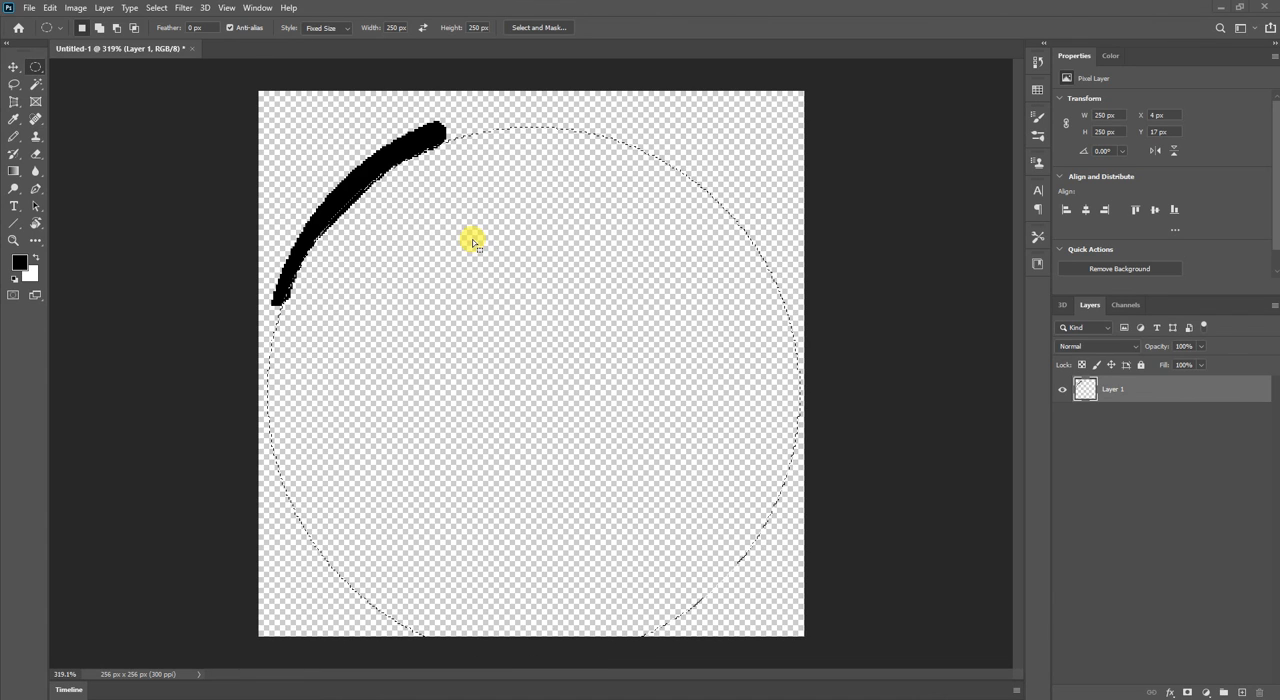
key(Left)
key(Down)
key(Left)
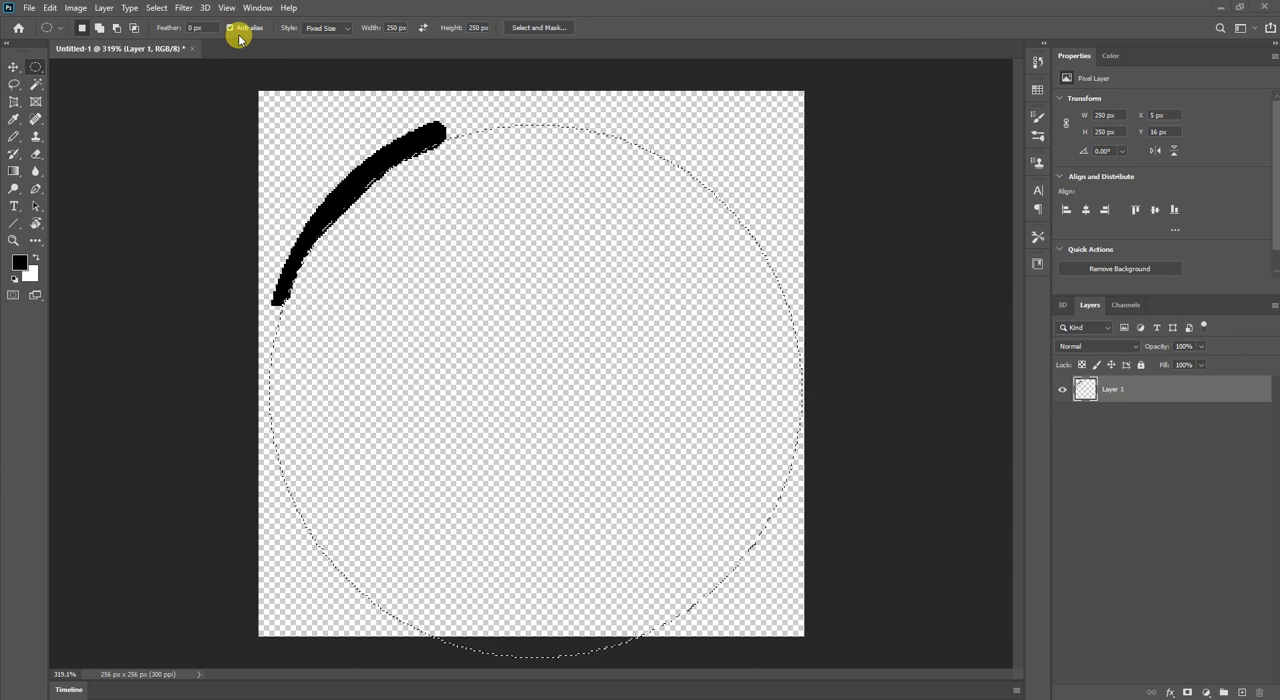
Paint a black Pencil arc along the inside of the selection's upper edge and examine the painted edge's anti-aliased pixels.
key(b)
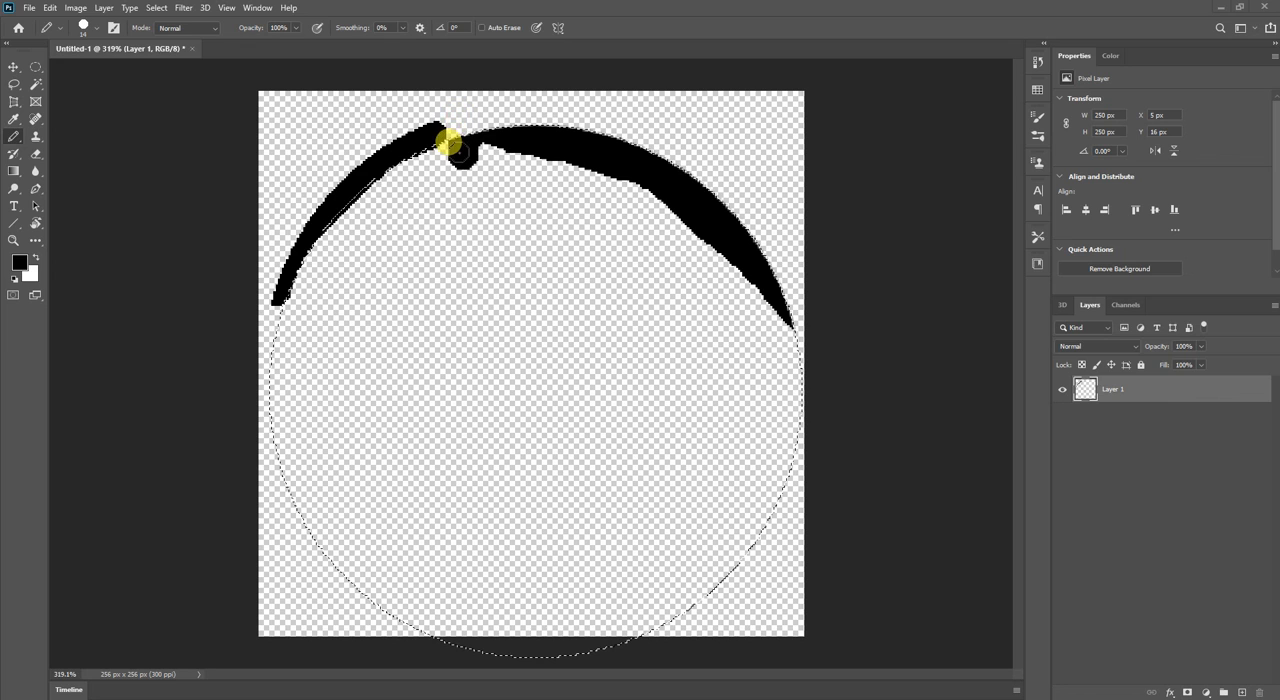
drag(474, 126, 417, 127)
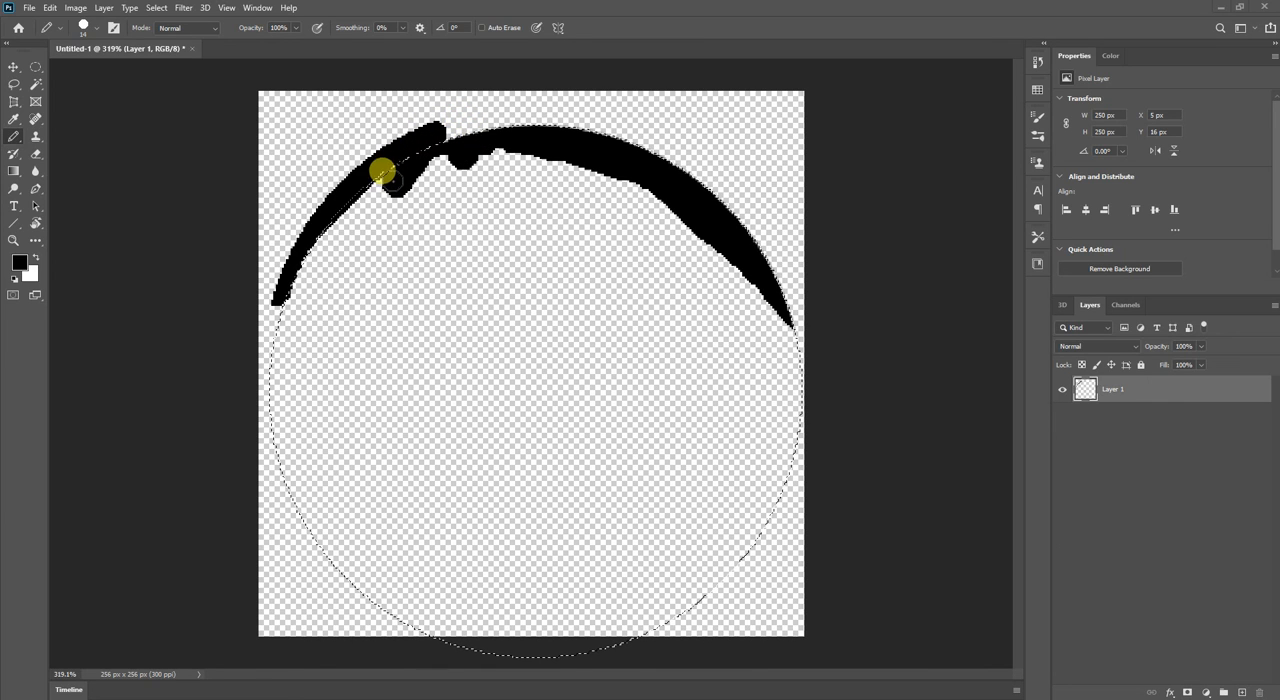
drag(393, 181, 397, 186)
scroll(402, 169, up, 1)
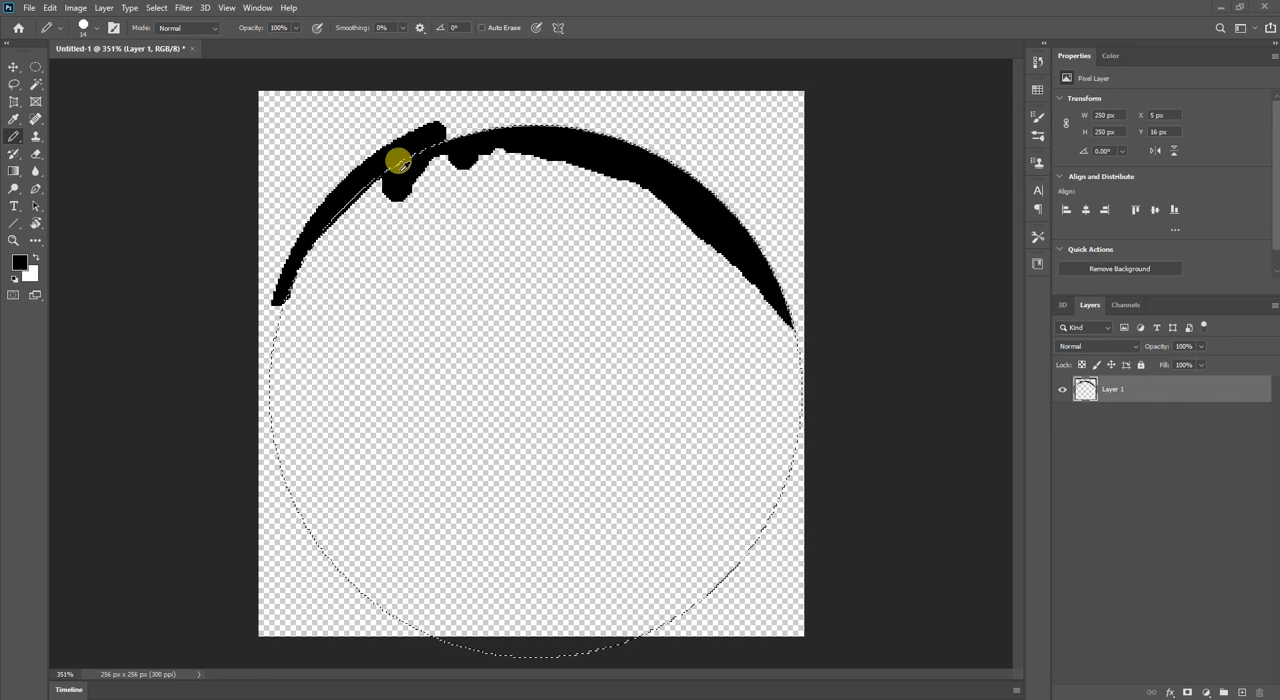
scroll(398, 161, up, 5)
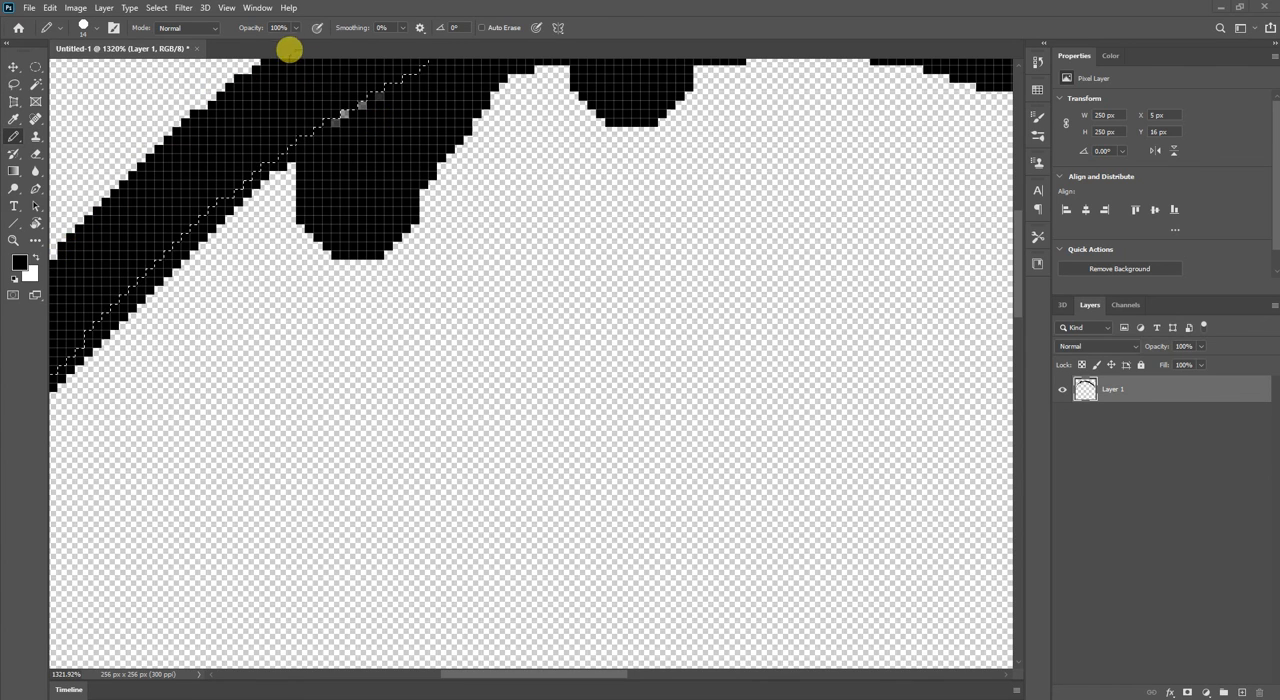
scroll(420, 106, up, 3)
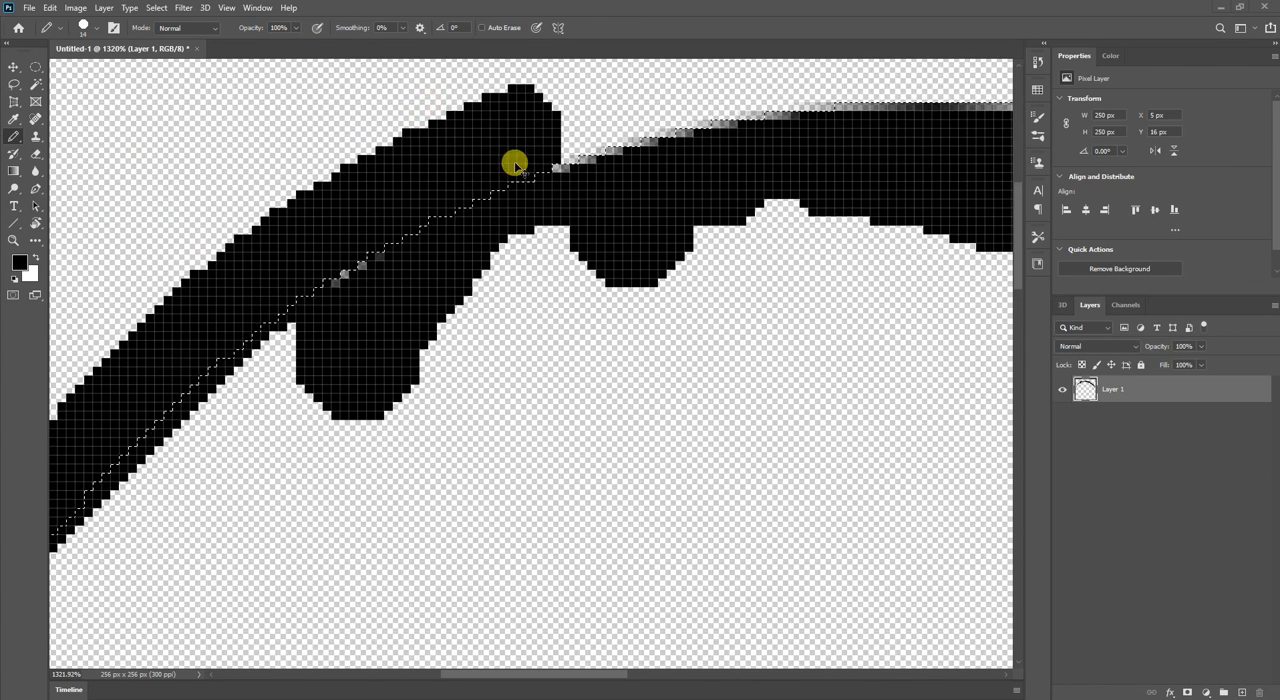
scroll(691, 137, right, 5)
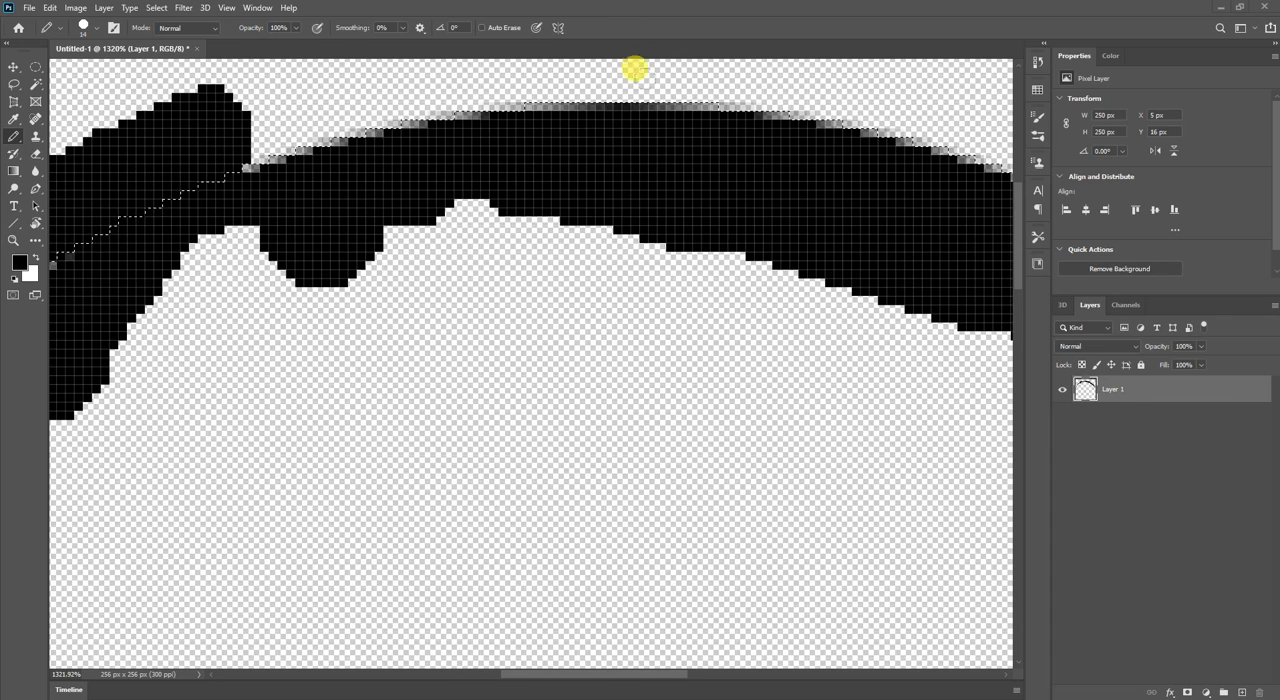
scroll(811, 157, right, 3)
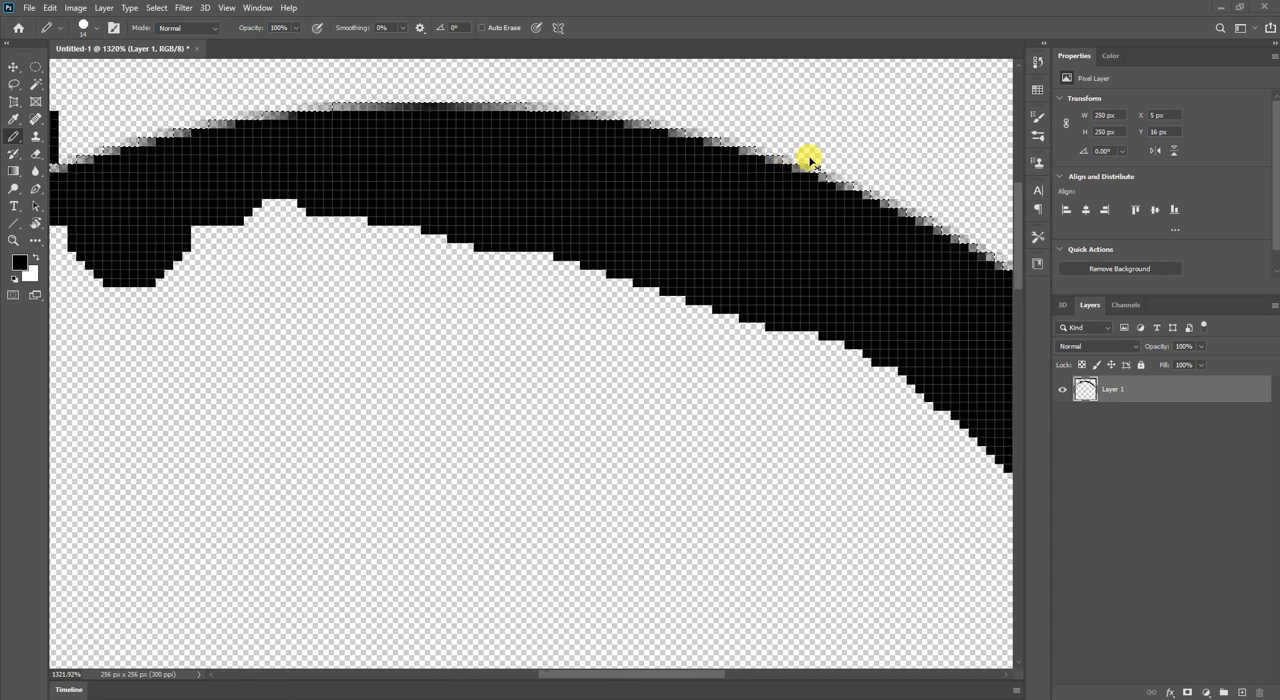
scroll(810, 157, right, 4)
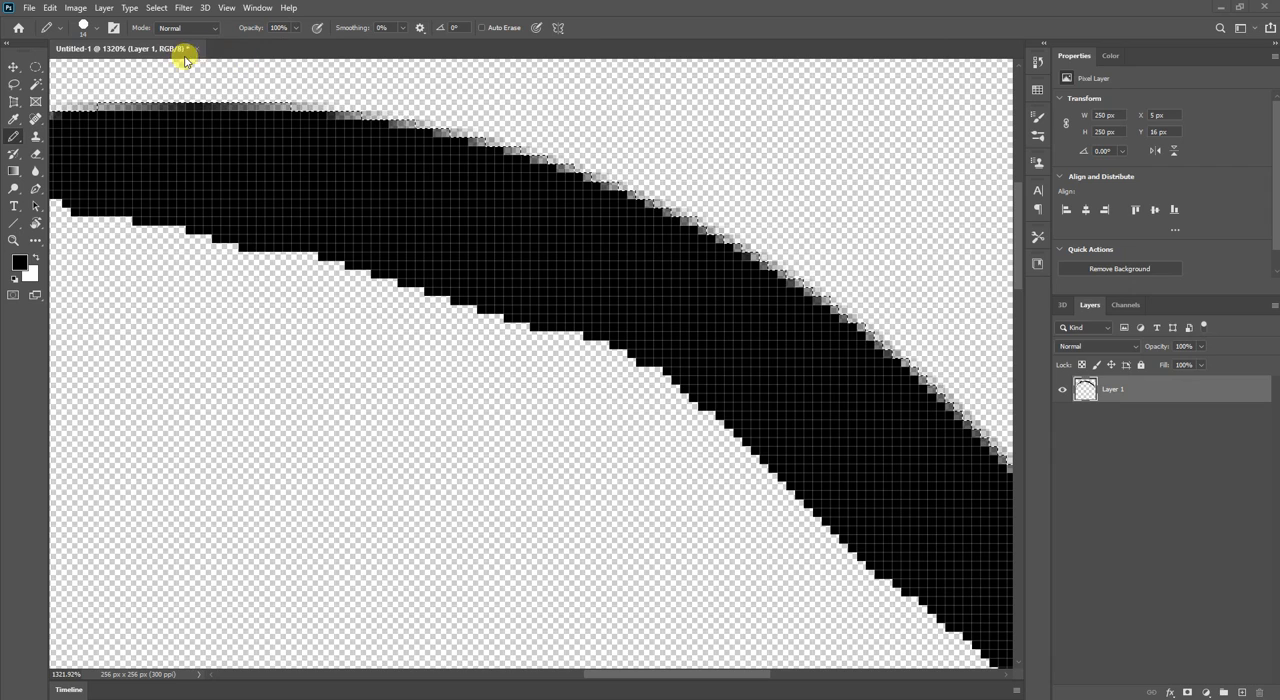
Set the Elliptical Marquee's feather to 39 px and place a 250 by 250 px fixed-size circular selection over the lower canvas.
click(36, 66)
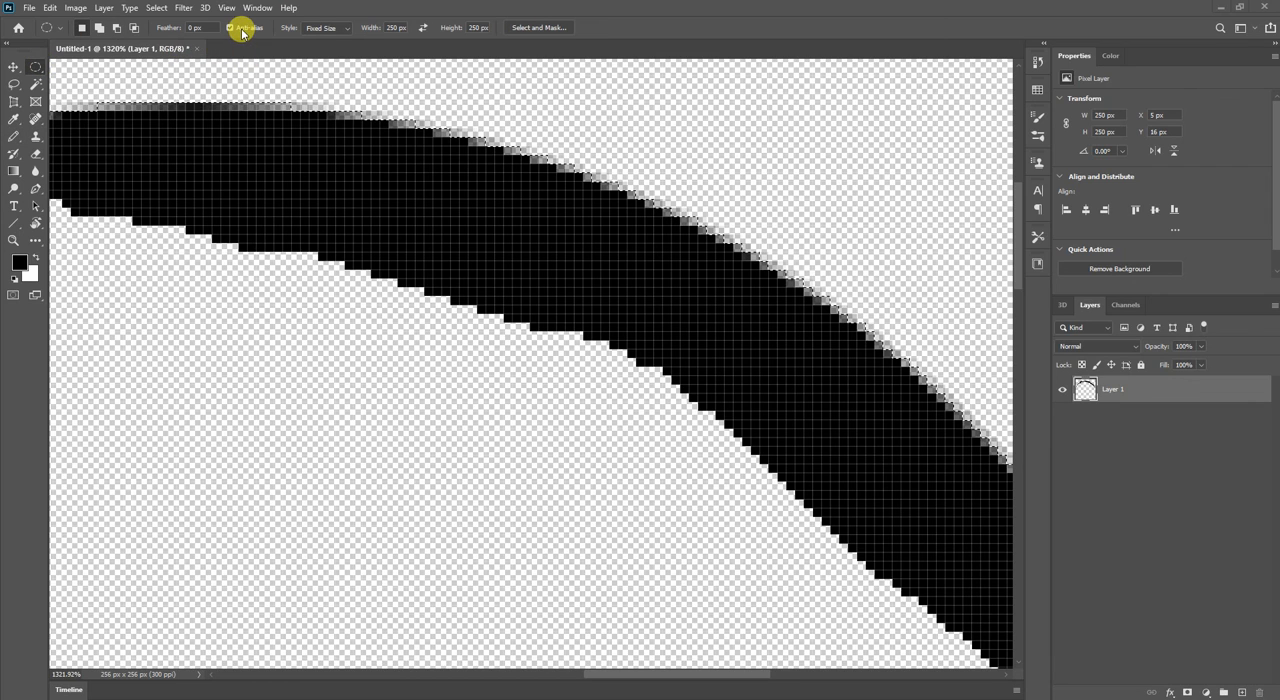
click(240, 30)
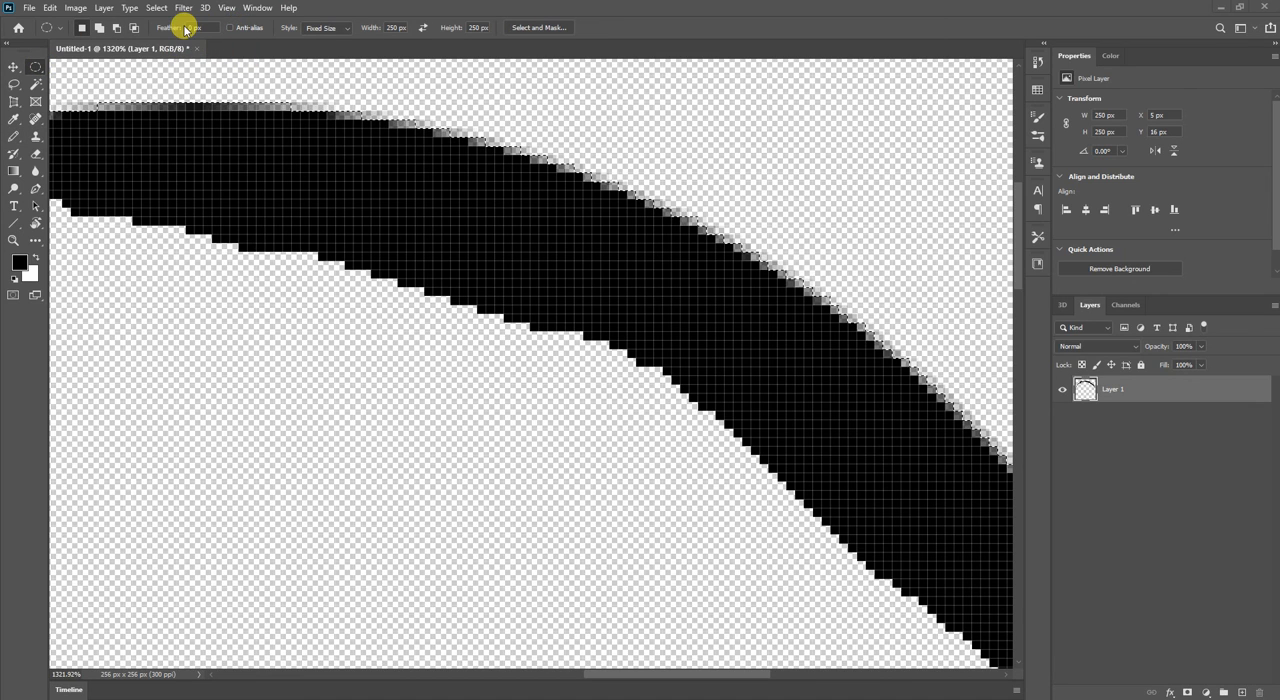
drag(172, 29, 388, 34)
click(231, 29)
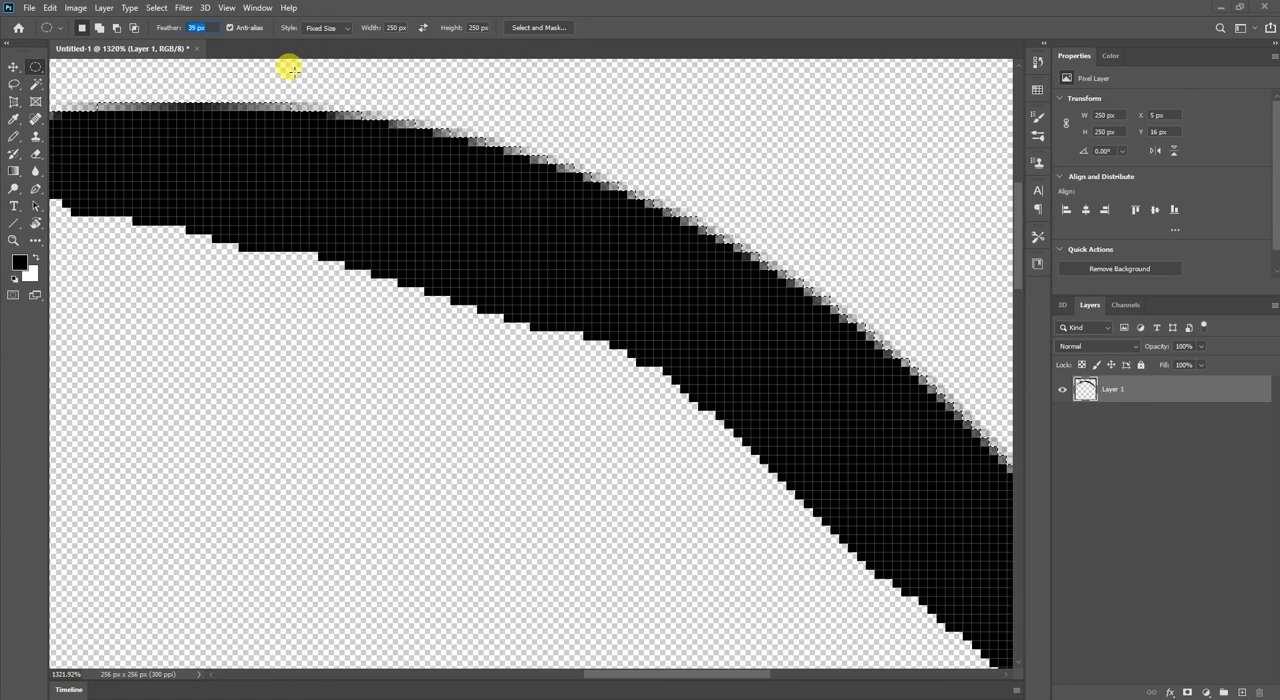
scroll(418, 243, down, 5)
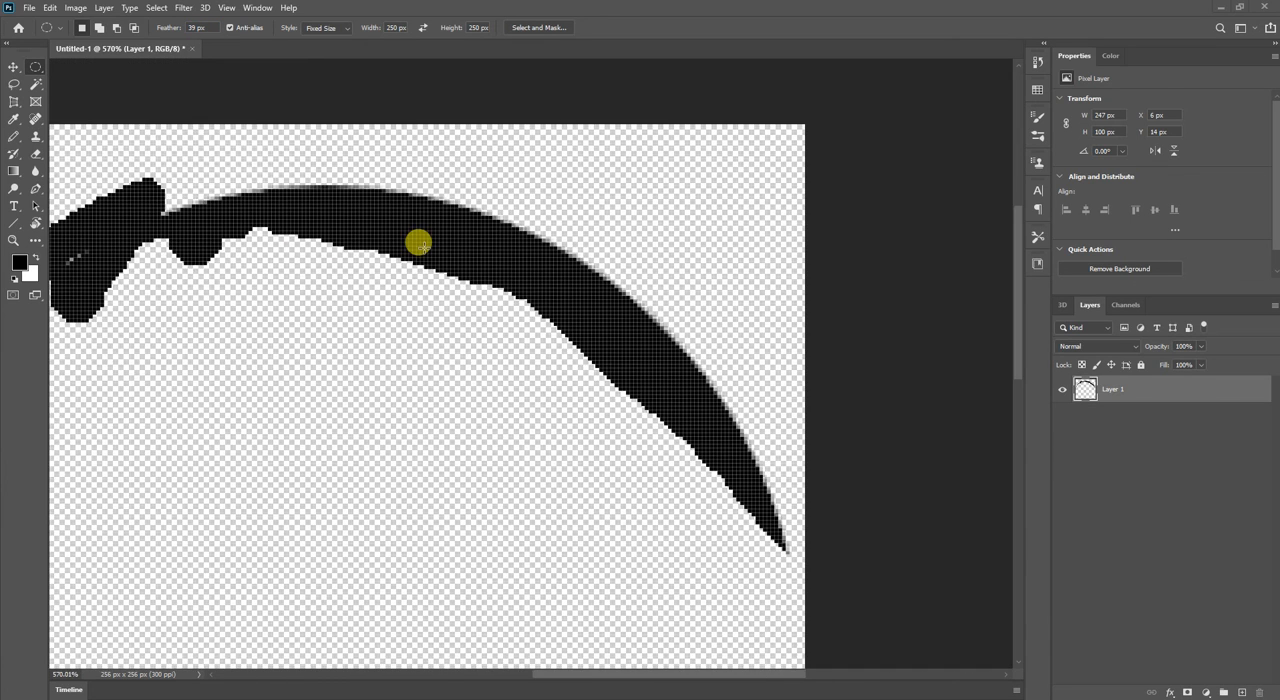
scroll(418, 243, down, 2)
drag(455, 363, 438, 320)
Paint black Pencil strokes across the centre of the feathered selection and beyond its outline up to the existing arcs.
key(b)
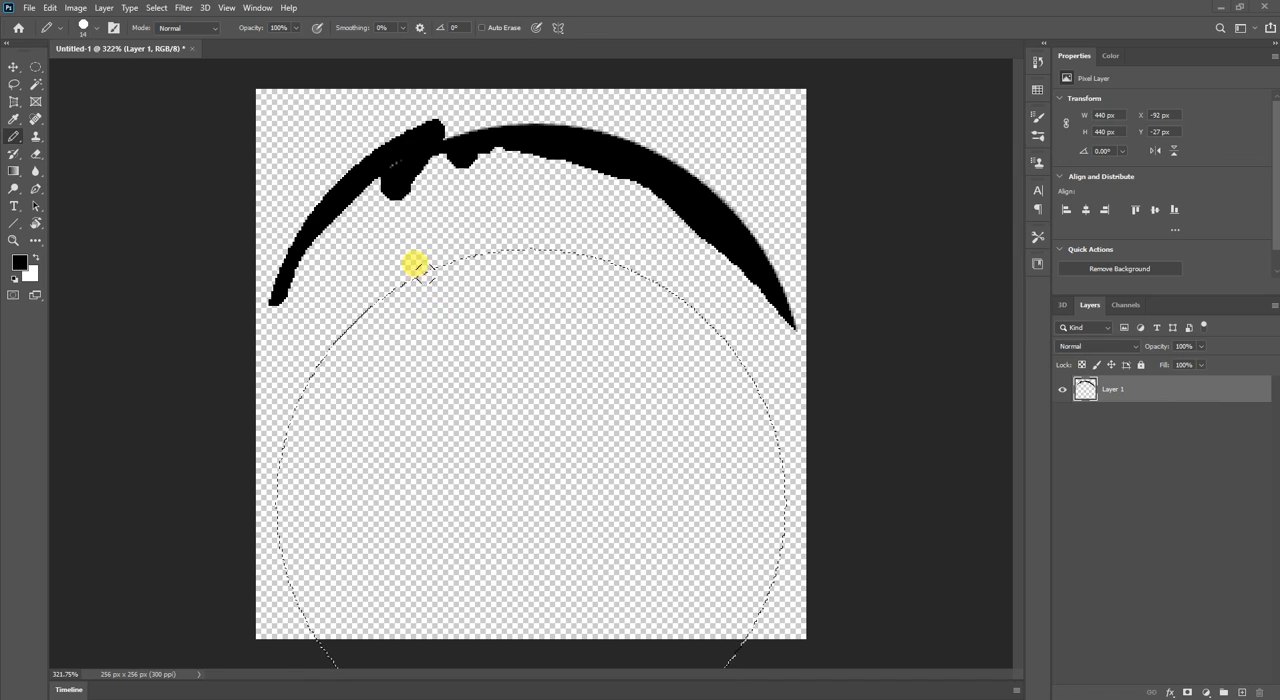
mouse_move(430, 274)
mouse_down()
mouse_move(339, 323)
mouse_move(349, 309)
mouse_move(458, 287)
mouse_move(488, 370)
mouse_move(419, 372)
mouse_move(435, 365)
mouse_move(387, 310)
mouse_move(439, 339)
mouse_move(445, 375)
mouse_move(348, 424)
mouse_move(376, 368)
mouse_move(421, 440)
mouse_move(481, 463)
mouse_move(481, 486)
mouse_move(501, 488)
mouse_move(516, 528)
mouse_move(527, 491)
mouse_move(548, 504)
mouse_move(528, 530)
mouse_move(536, 507)
mouse_move(432, 457)
mouse_move(566, 381)
mouse_move(510, 578)
mouse_move(464, 451)
mouse_move(531, 348)
mouse_move(558, 334)
mouse_move(402, 471)
mouse_move(592, 267)
mouse_move(555, 397)
mouse_move(428, 393)
mouse_move(425, 251)
mouse_move(533, 262)
mouse_move(431, 266)
mouse_move(529, 252)
mouse_move(547, 213)
mouse_move(391, 128)
mouse_move(537, 149)
mouse_move(445, 244)
mouse_move(464, 100)
mouse_move(515, 328)
mouse_move(400, 122)
mouse_move(486, 375)
mouse_move(479, 400)
mouse_move(267, 140)
mouse_move(468, 409)
mouse_move(332, 209)
mouse_move(351, 247)
mouse_move(294, 107)
mouse_move(441, 305)
mouse_move(374, 165)
mouse_move(714, 232)
mouse_move(712, 182)
mouse_move(715, 238)
mouse_move(716, 225)
mouse_move(637, 279)
mouse_move(670, 168)
mouse_move(671, 198)
mouse_move(594, 297)
mouse_move(597, 150)
mouse_move(591, 184)
mouse_move(460, 108)
mouse_up()
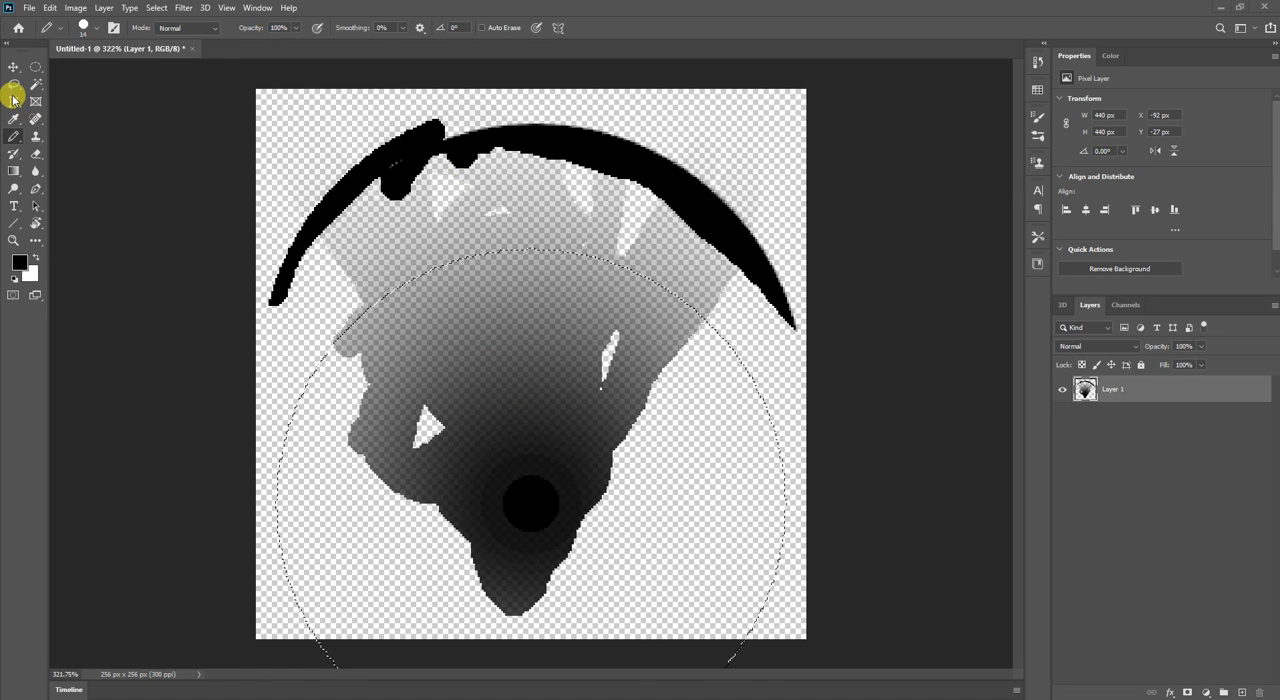
Reset the Elliptical Marquee's feather to 0 px, switch to the Rectangular Marquee and select the whole 256 by 256 px canvas.
click(35, 67)
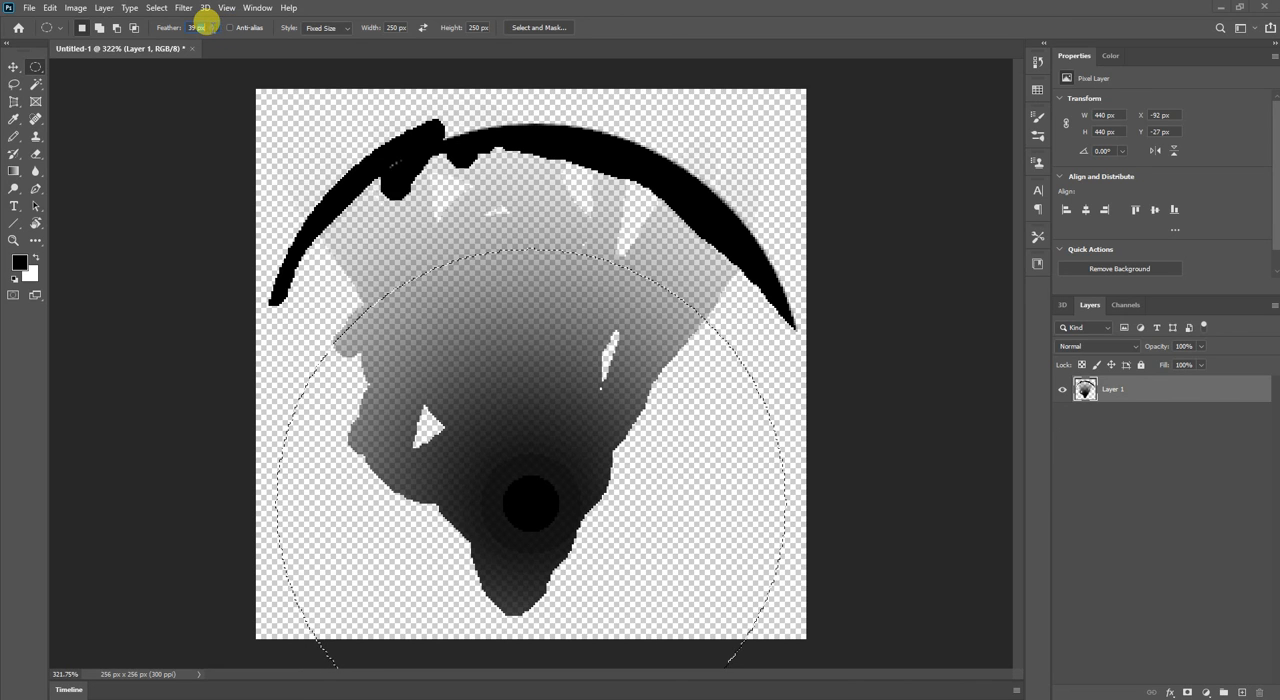
click(209, 27)
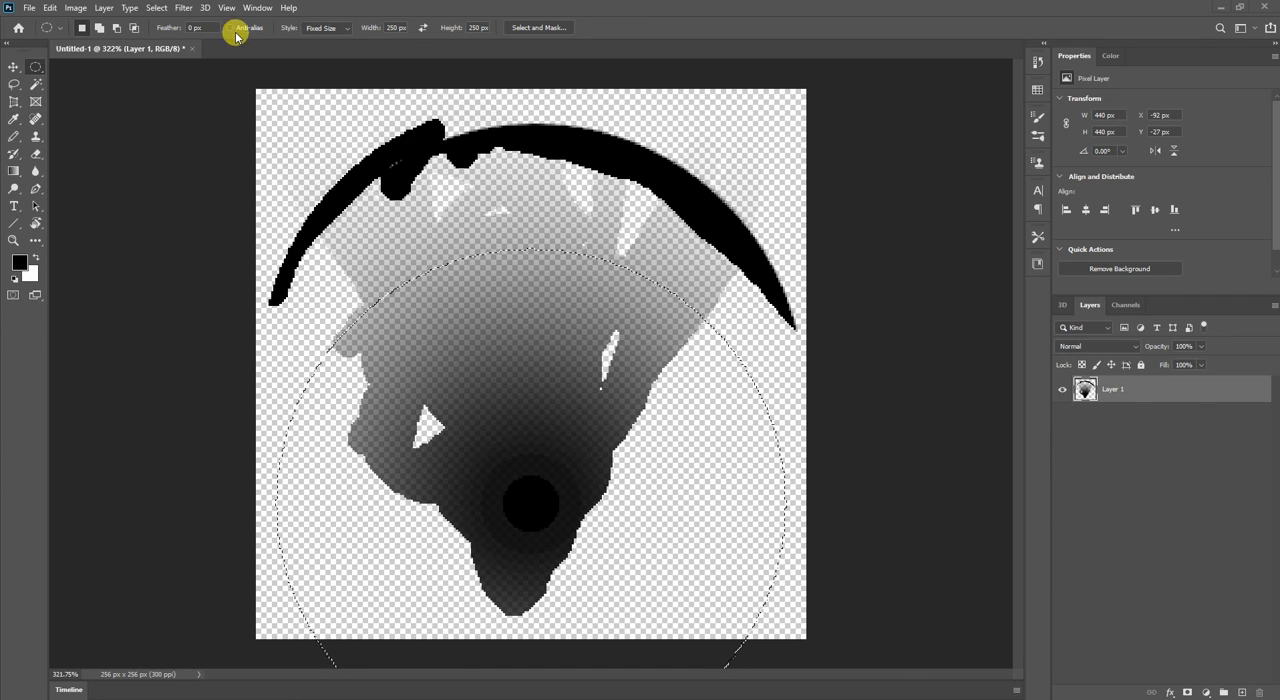
right_click(34, 70)
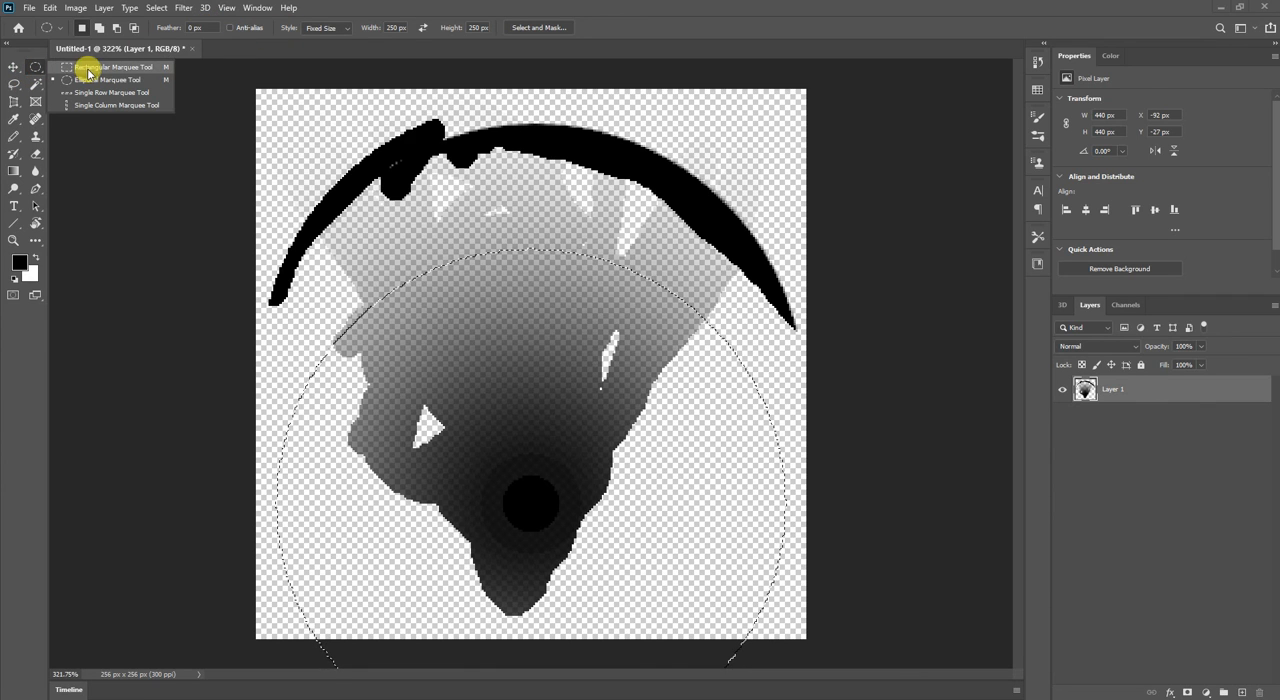
click(90, 66)
click(219, 97)
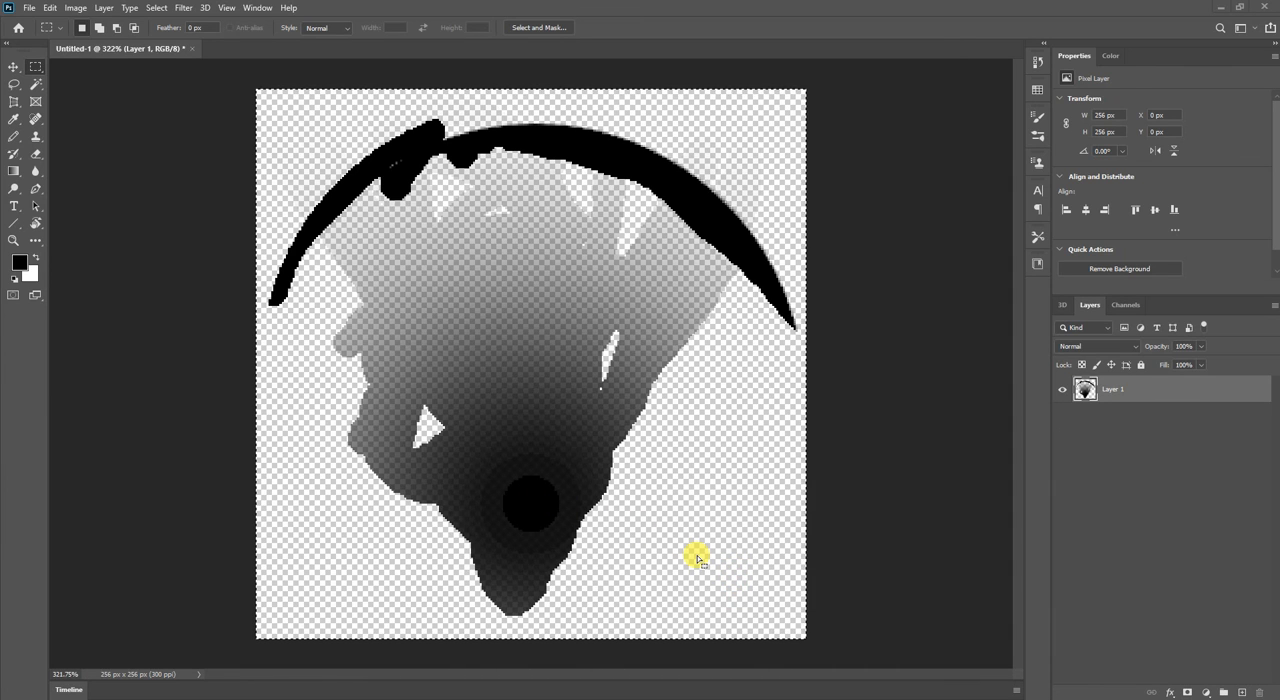
Nudge the selected artwork up and back down with the Move tool so the selection fits the painted pixels, and cut them.
key(v)
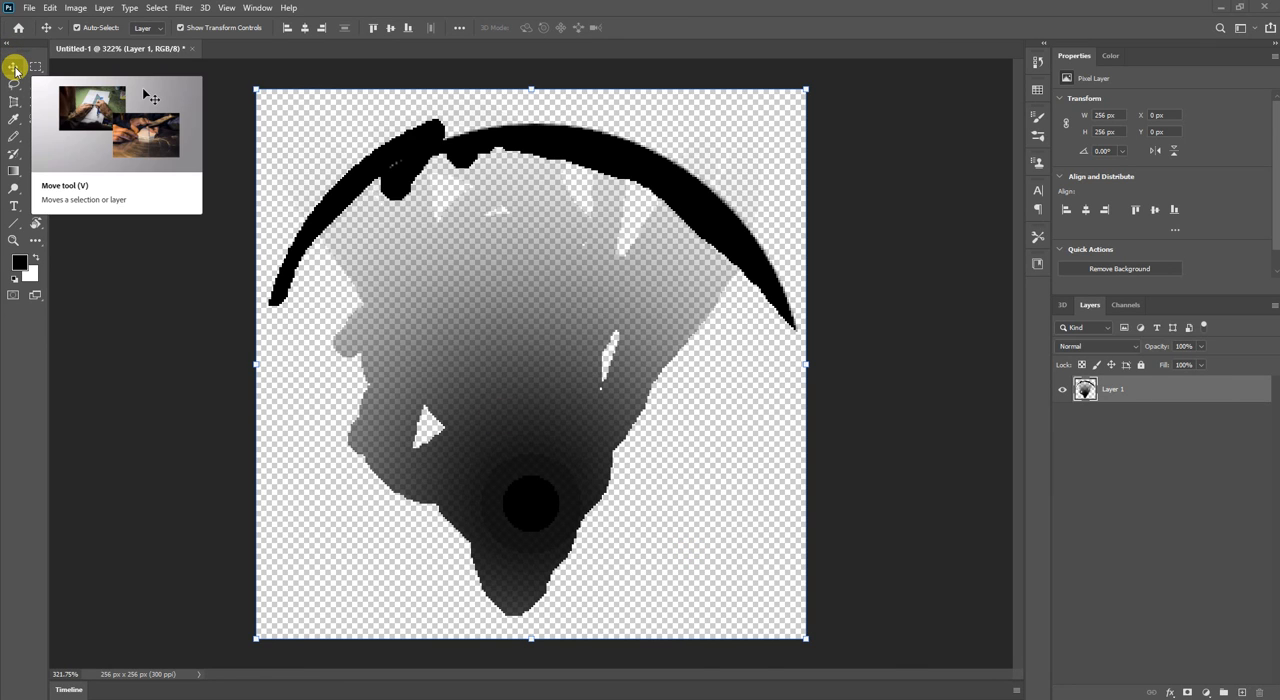
key(Up)
key(Down)
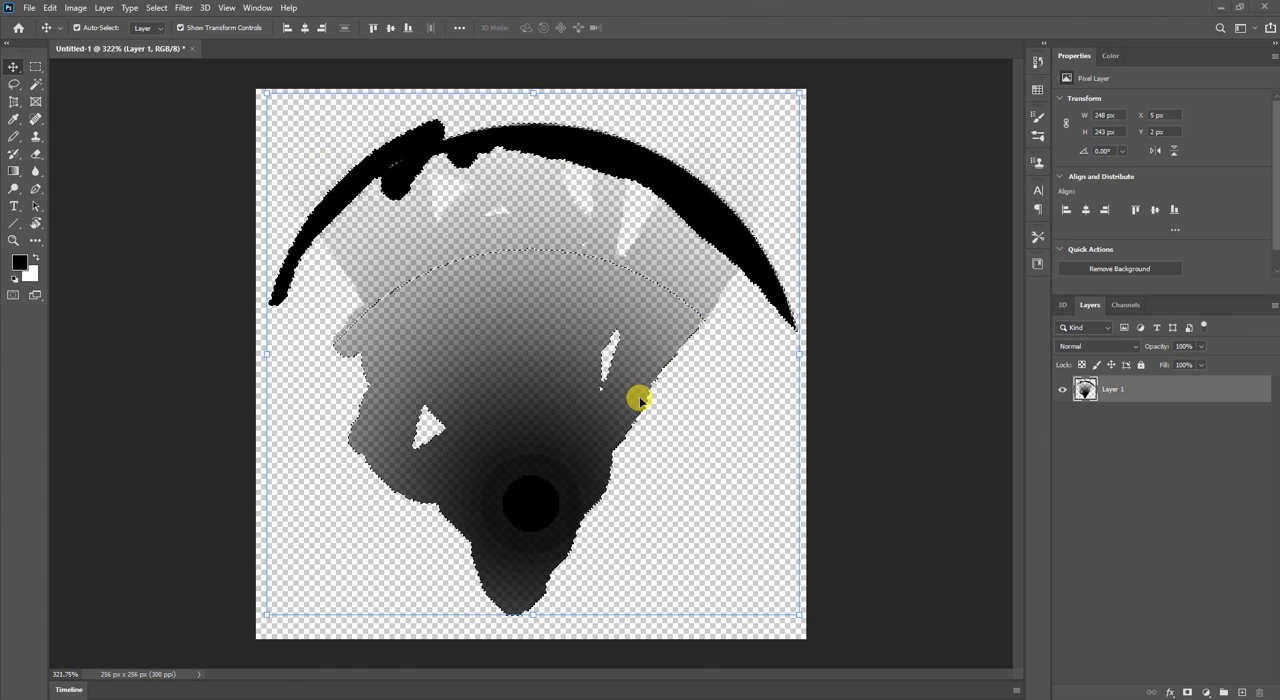
key(ctrl+x)
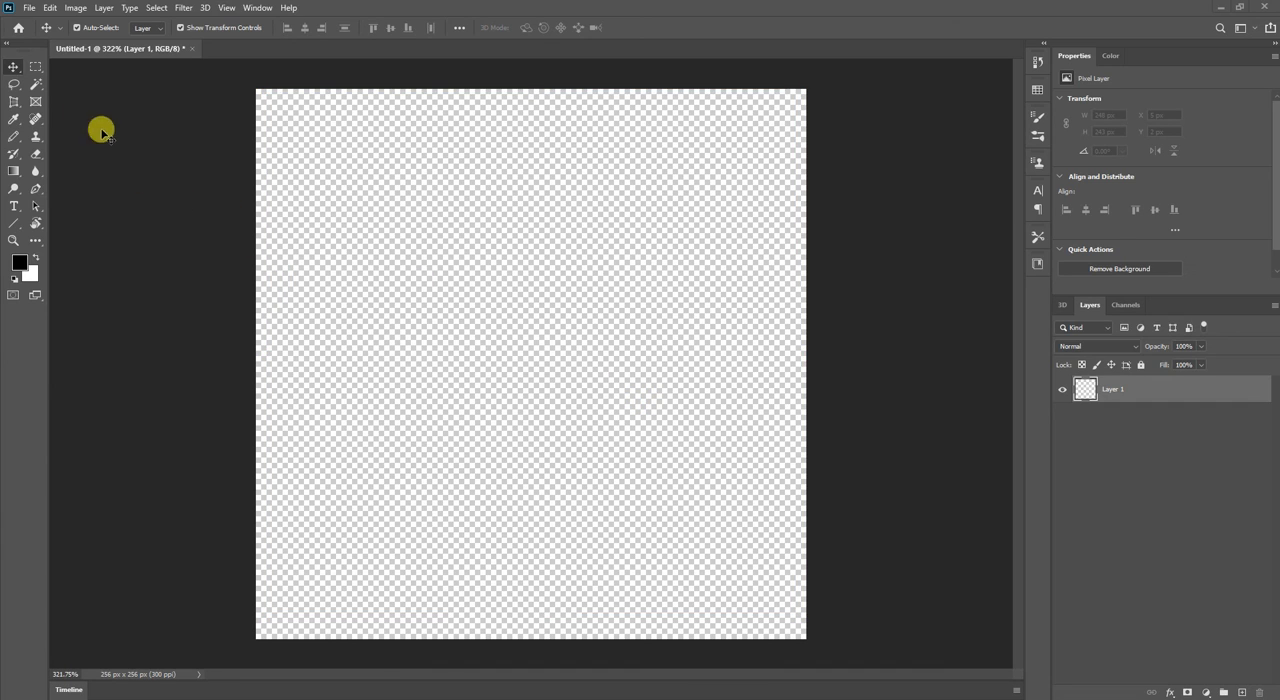
Draw freehand selections with the Lasso tool, ending with a narrow oval about 60 by 111 px near the canvas centre.
click(17, 87)
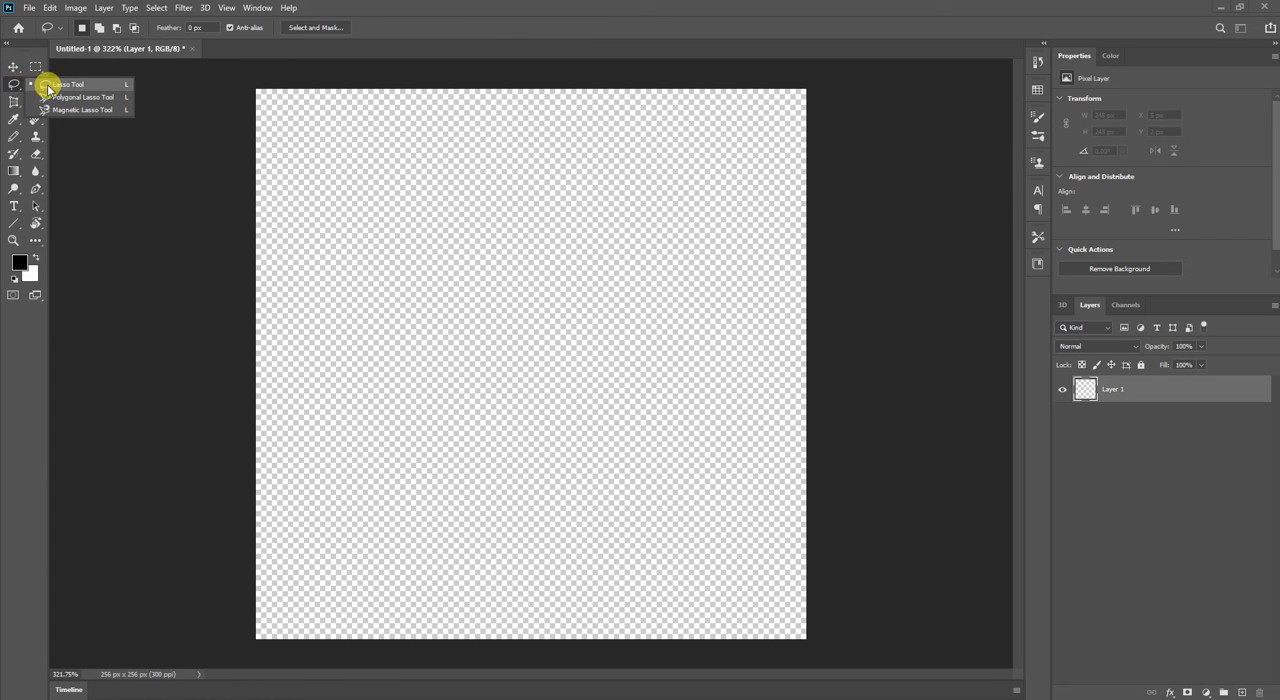
click(45, 85)
mouse_move(533, 190)
mouse_down()
mouse_move(714, 328)
mouse_move(603, 196)
mouse_move(554, 206)
mouse_up()
mouse_move(413, 166)
mouse_down()
mouse_move(415, 432)
mouse_move(450, 218)
mouse_move(386, 273)
mouse_up()
drag(446, 416, 447, 414)
mouse_move(586, 217)
mouse_down()
mouse_move(537, 317)
mouse_move(584, 224)
mouse_up()
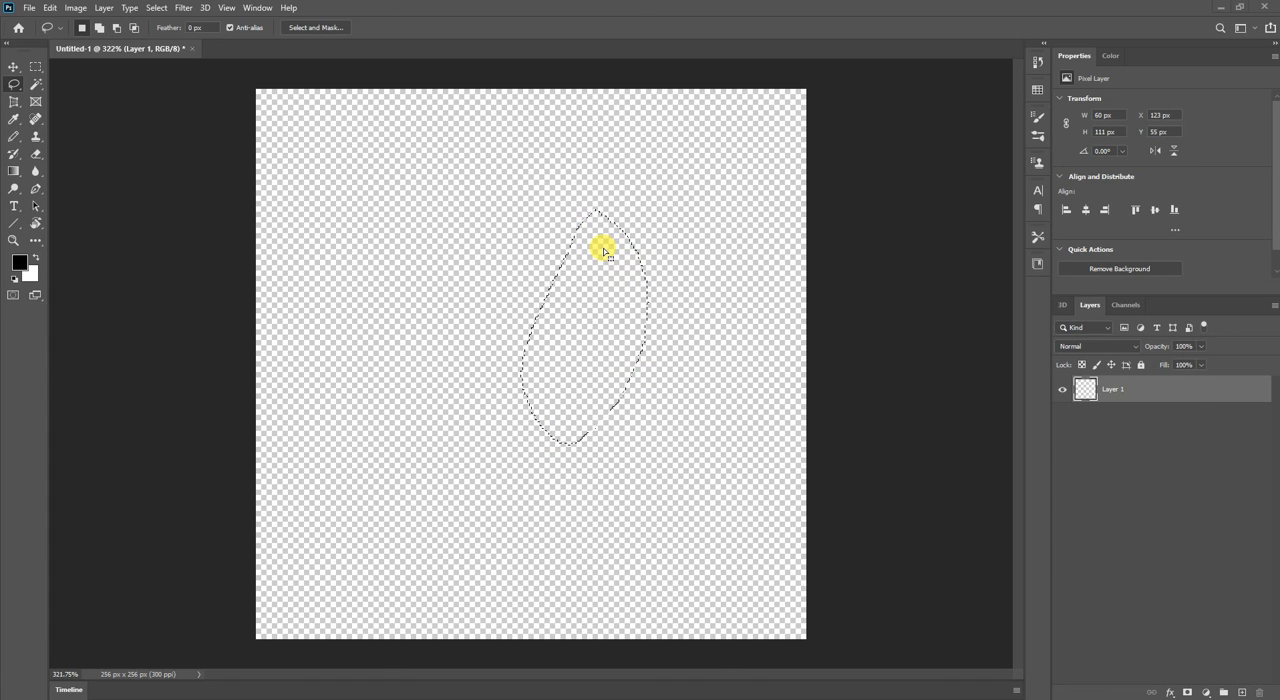
Redraw the Lasso selection as an oval about 83 by 134 px, and replace it with one about 43 by 64 px.
click(509, 223)
drag(493, 315, 498, 215)
mouse_move(571, 196)
mouse_down()
mouse_move(649, 452)
mouse_move(602, 201)
mouse_move(571, 203)
mouse_up()
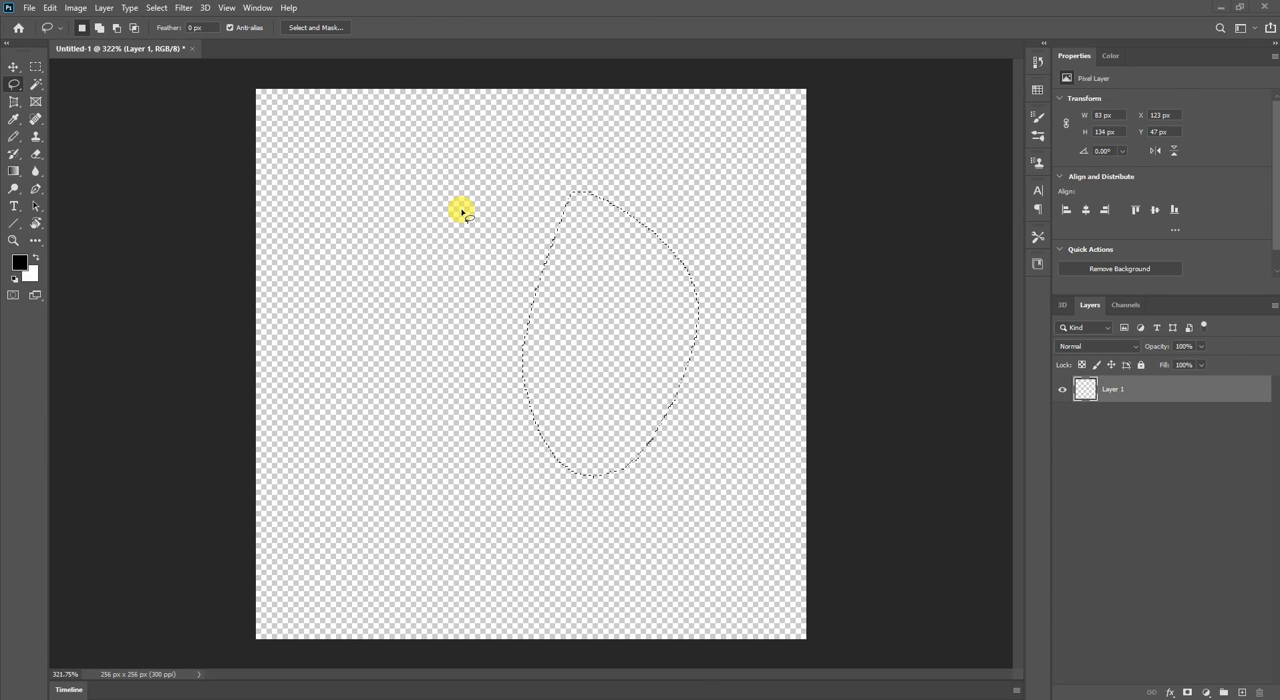
mouse_move(461, 210)
mouse_down()
mouse_move(403, 330)
mouse_move(422, 214)
mouse_up()
Refine the lasso selection's left edge with the Rectangular Marquee by adding and subtracting small rectangular areas.
click(37, 68)
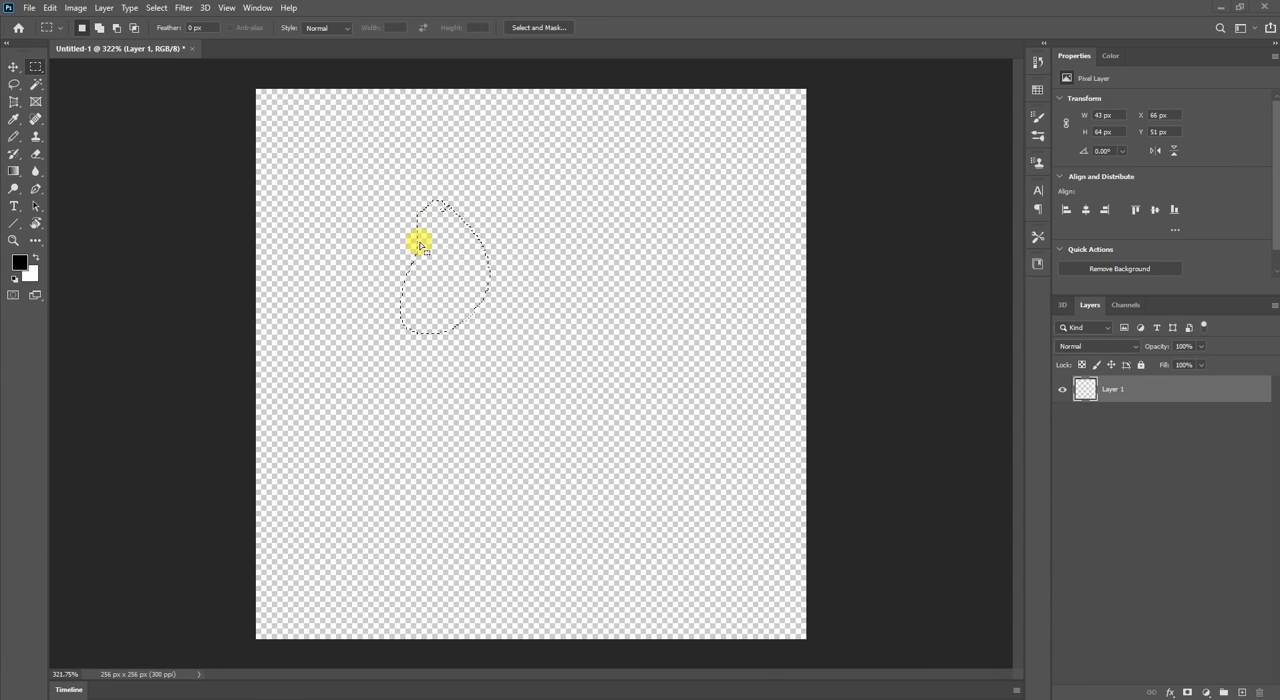
scroll(406, 231, up, 8)
scroll(405, 234, up, 2)
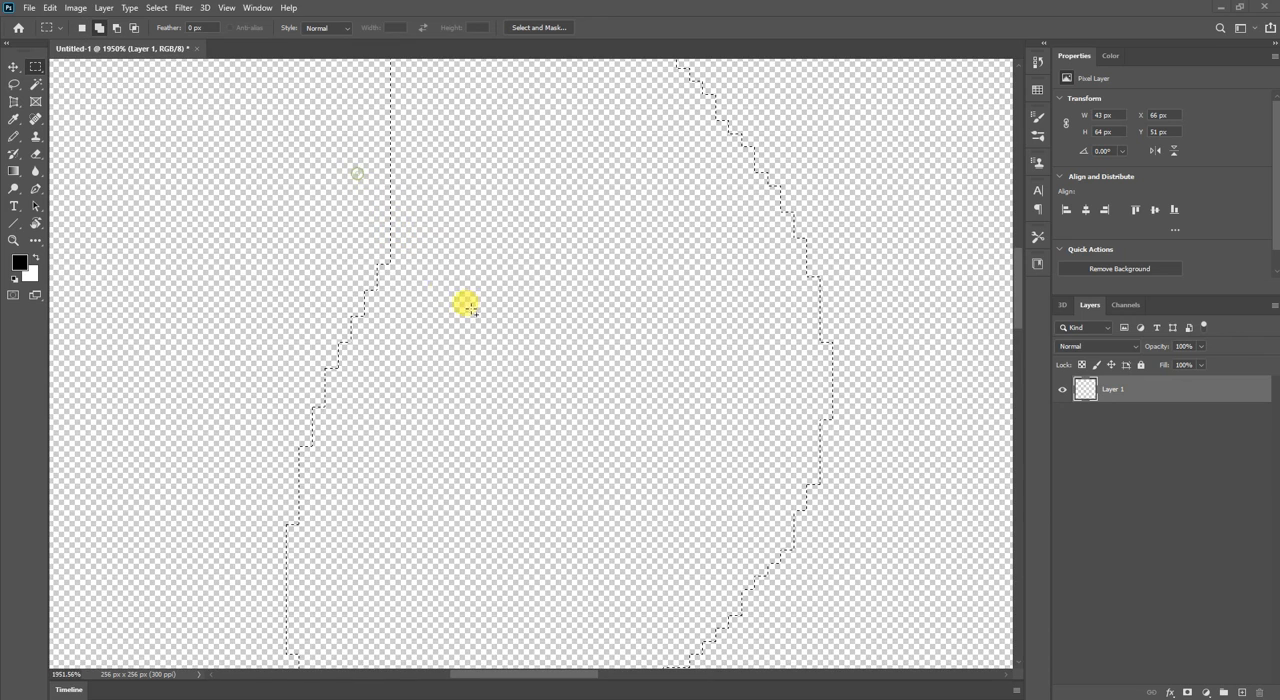
drag(309, 308, 410, 428)
drag(292, 356, 396, 490)
drag(298, 250, 418, 392)
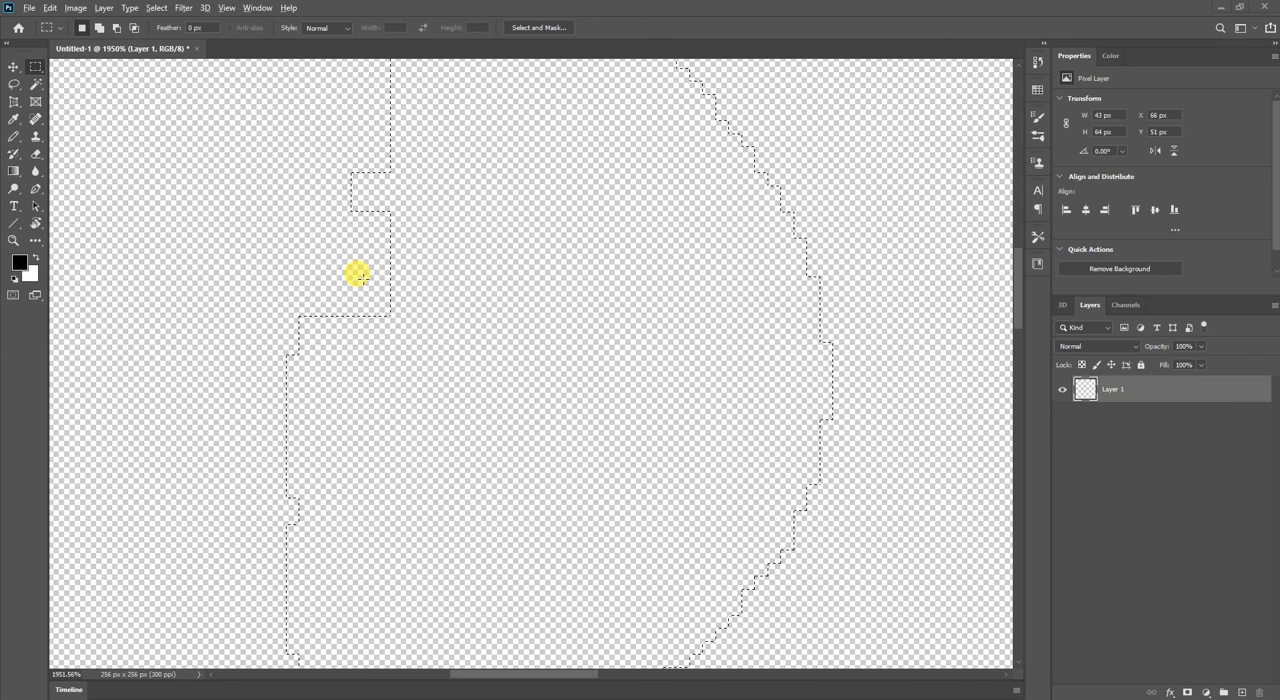
drag(416, 350, 416, 350)
drag(383, 300, 537, 481)
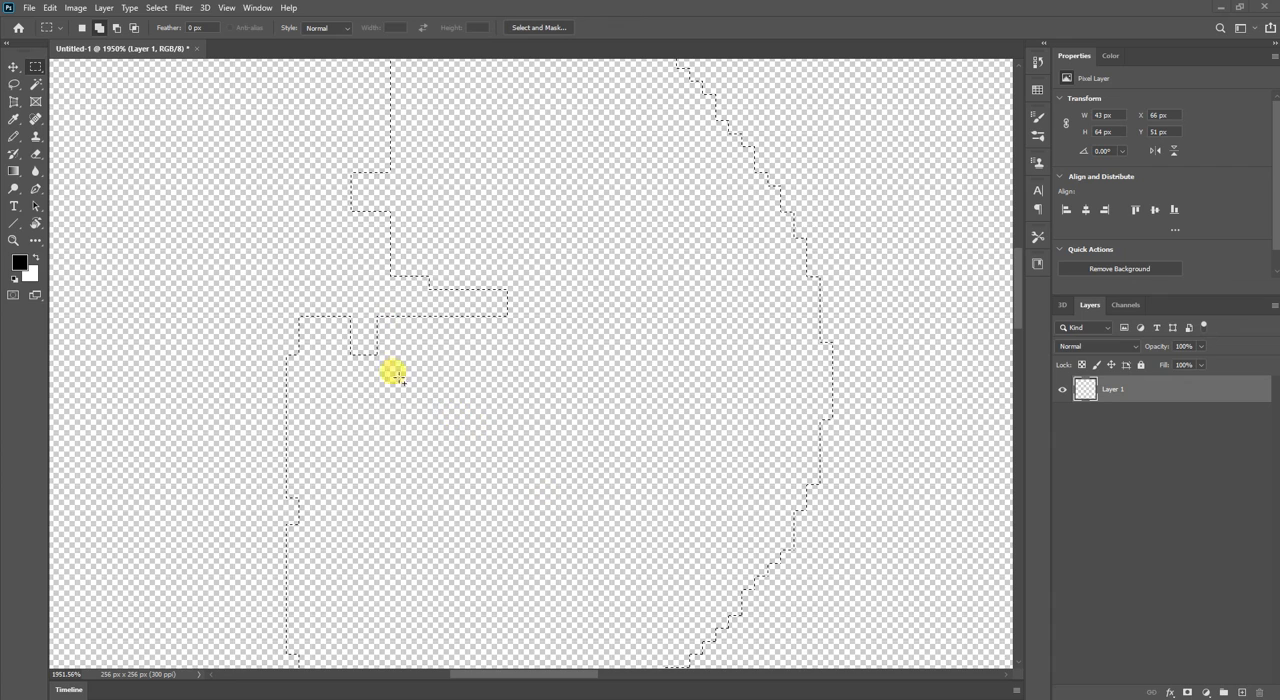
Clear the lasso selection and paint a black vertical Pencil stroke about 188 px tall with a slanted white stroke about 148 px tall beside it.
click(38, 86)
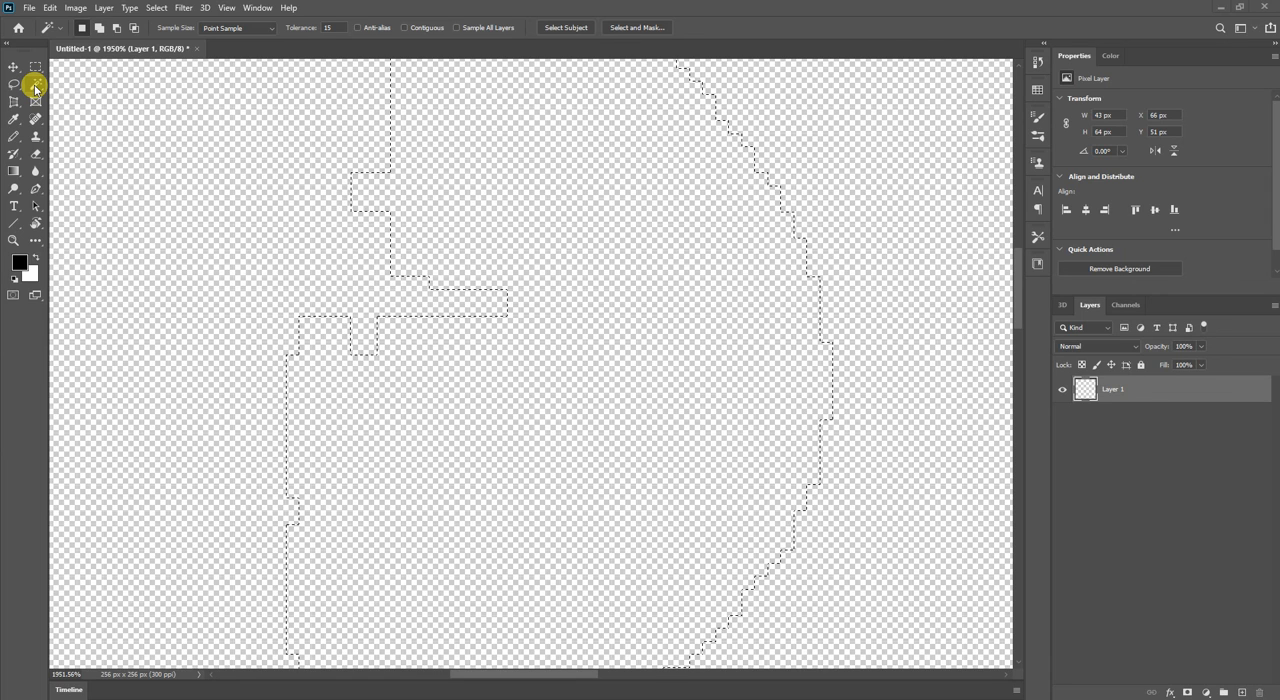
key(ctrl+d)
scroll(145, 200, down, 10)
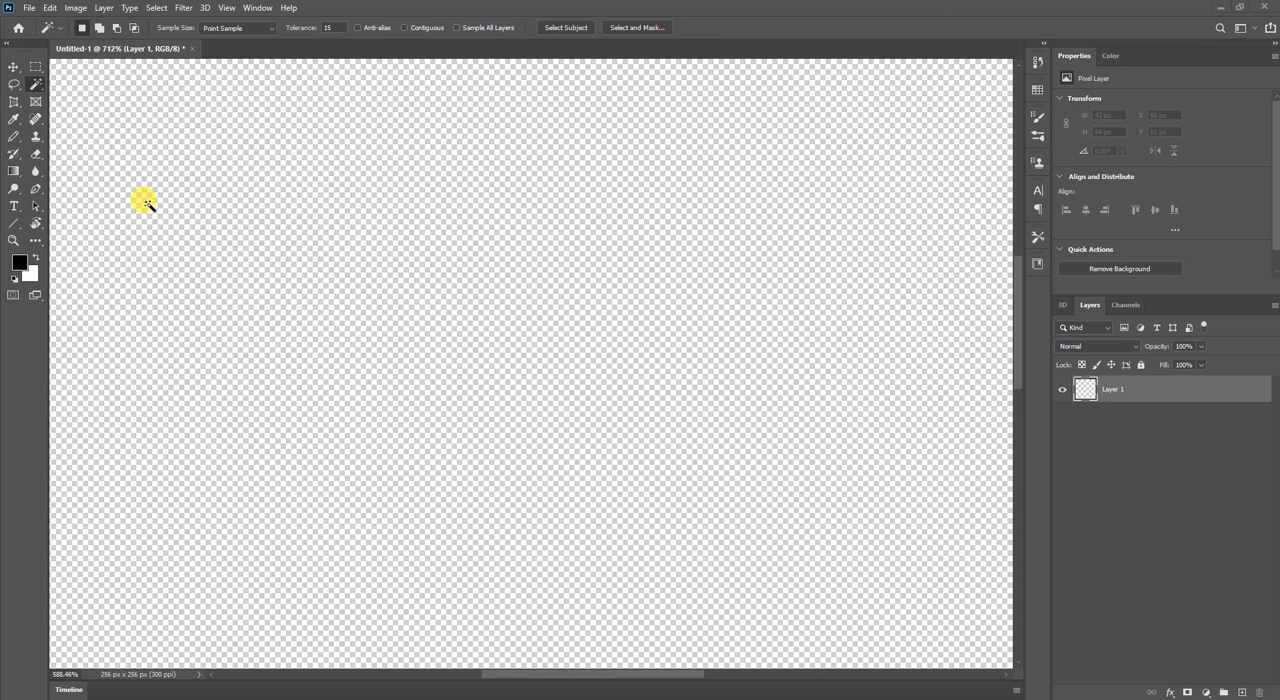
key(b)
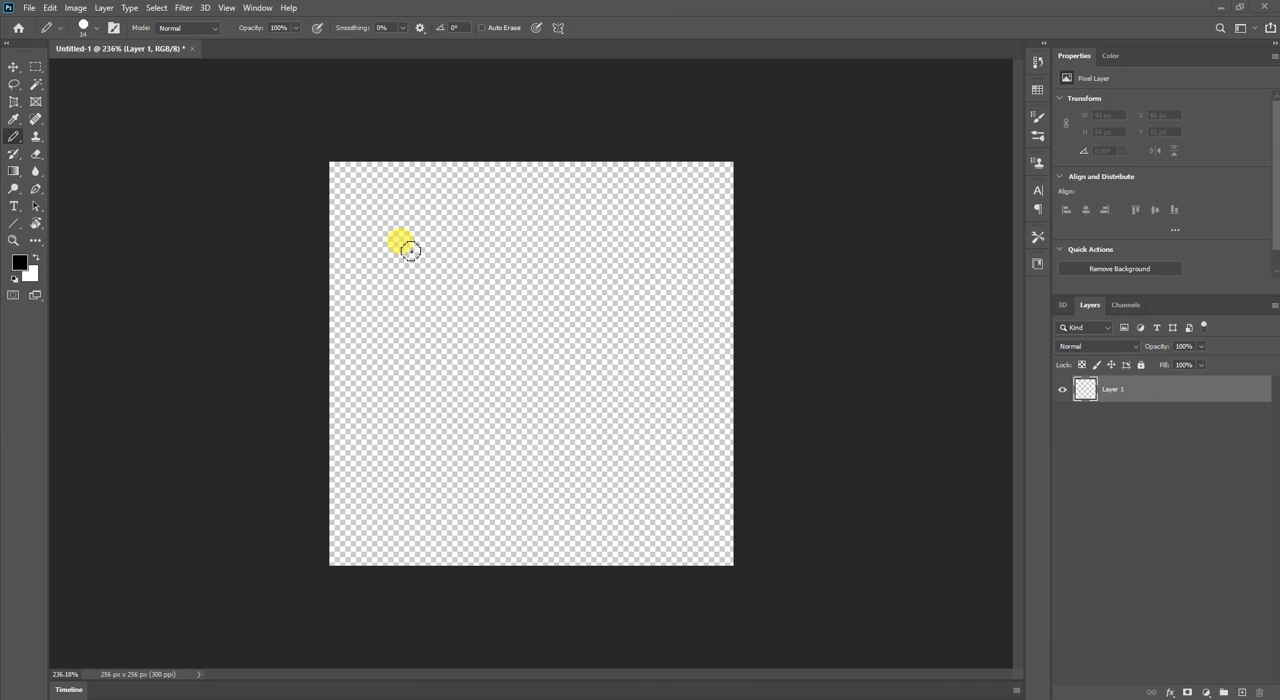
drag(411, 245, 411, 532)
drag(468, 252, 527, 470)
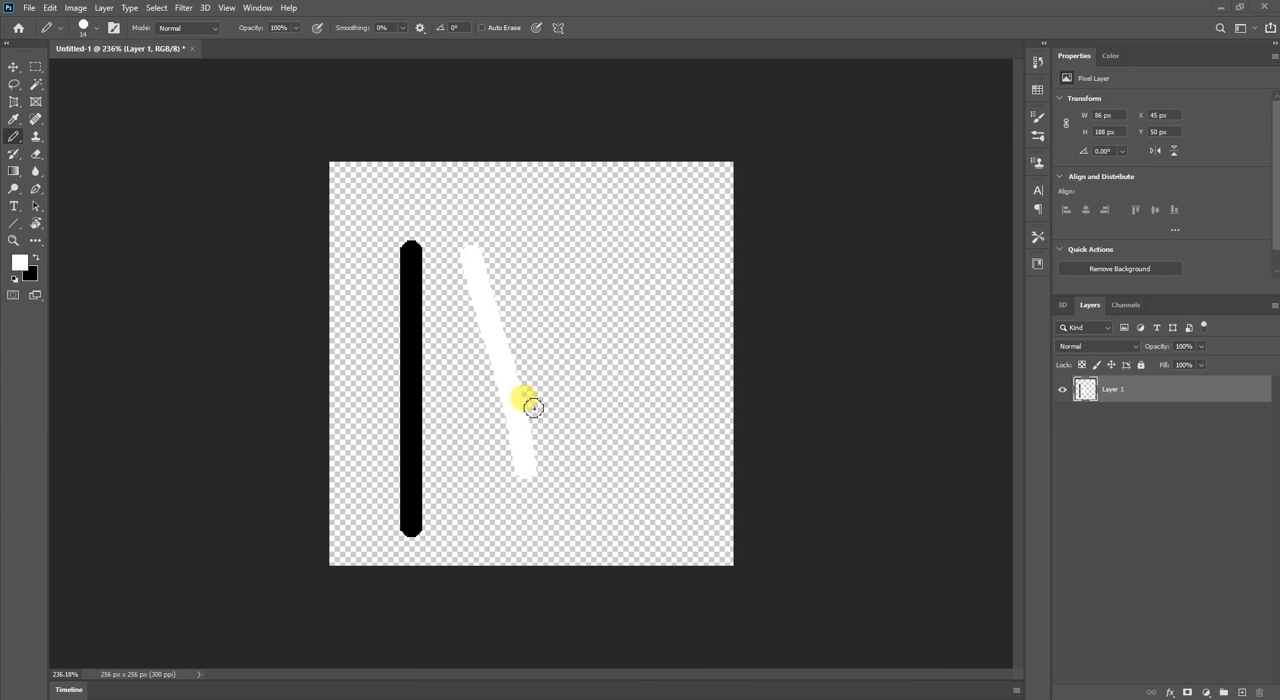
Set the foreground colour to red and paint a near-vertical stroke about 161 px tall near the canvas's right side.
click(16, 262)
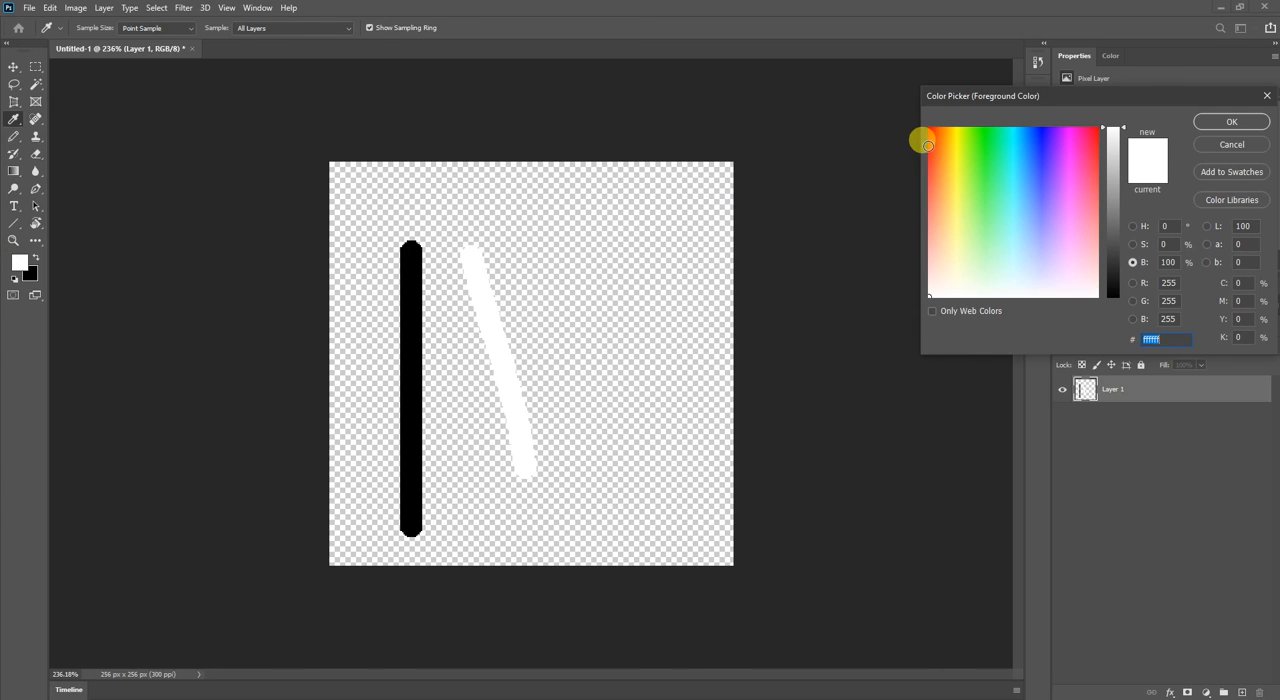
drag(927, 145, 928, 128)
mouse_move(654, 246)
mouse_down()
mouse_move(639, 341)
mouse_move(643, 485)
mouse_up()
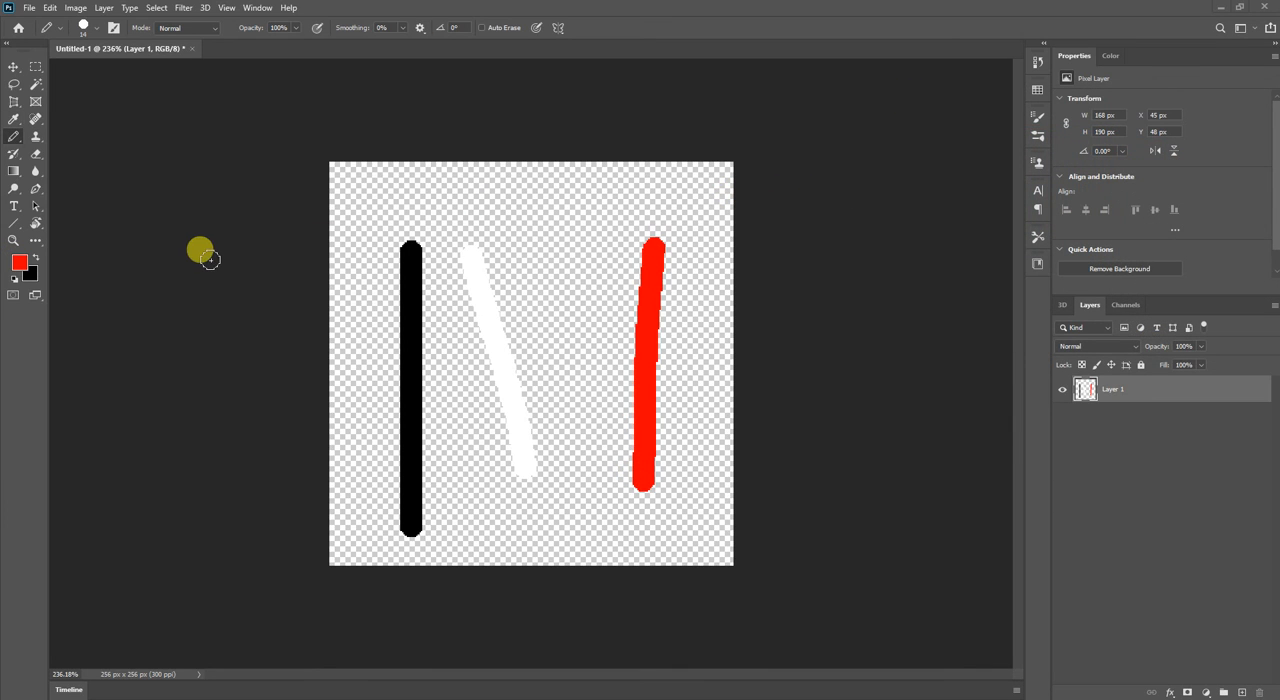
Select the black, white and red strokes one after another with the Magic Wand, and deselect.
key(w)
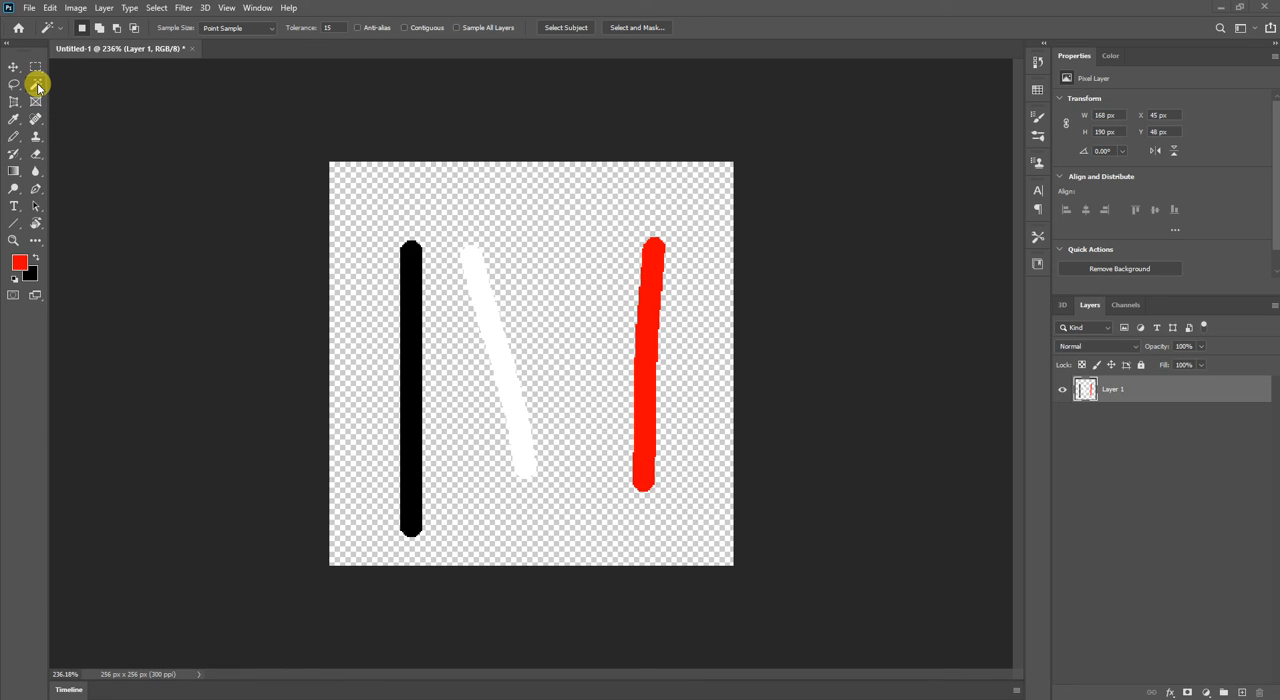
click(411, 321)
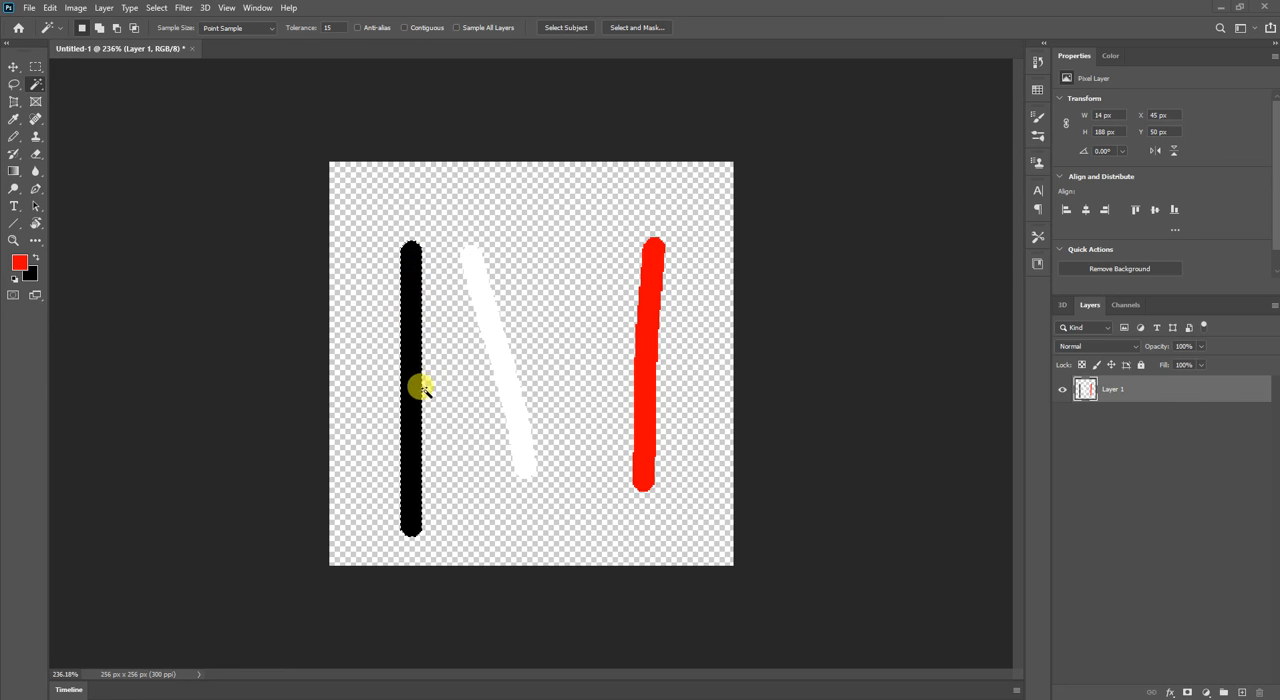
click(505, 330)
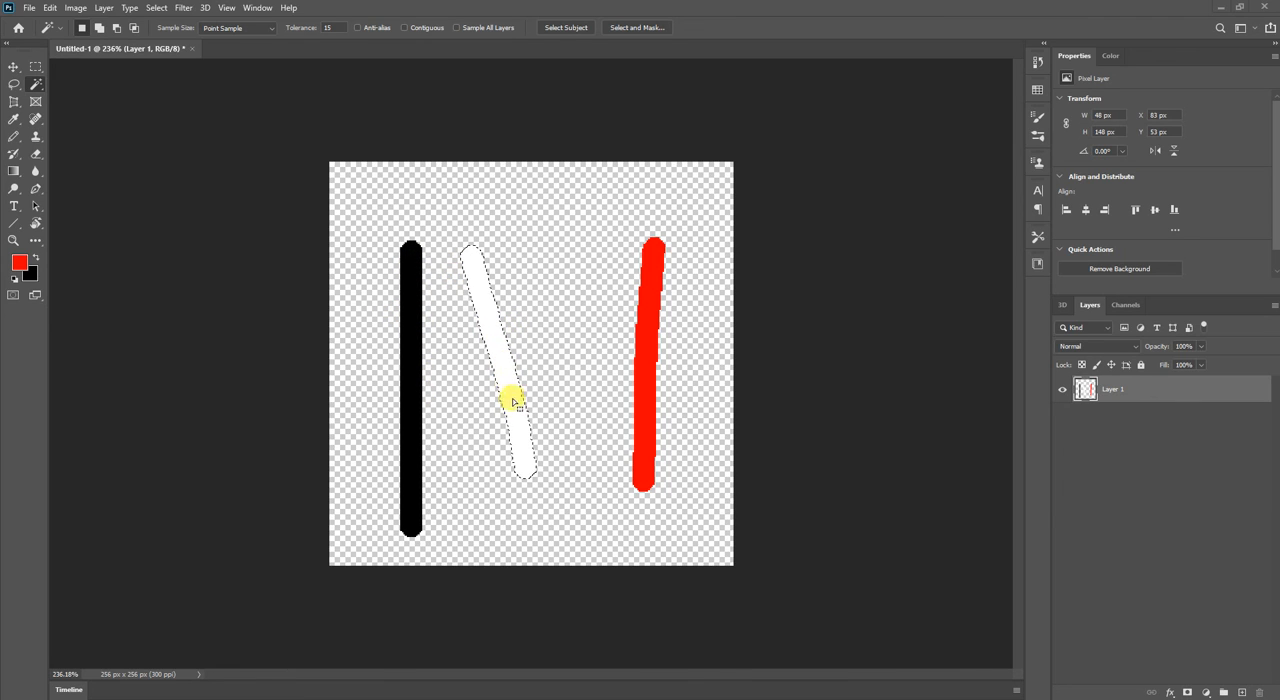
click(643, 309)
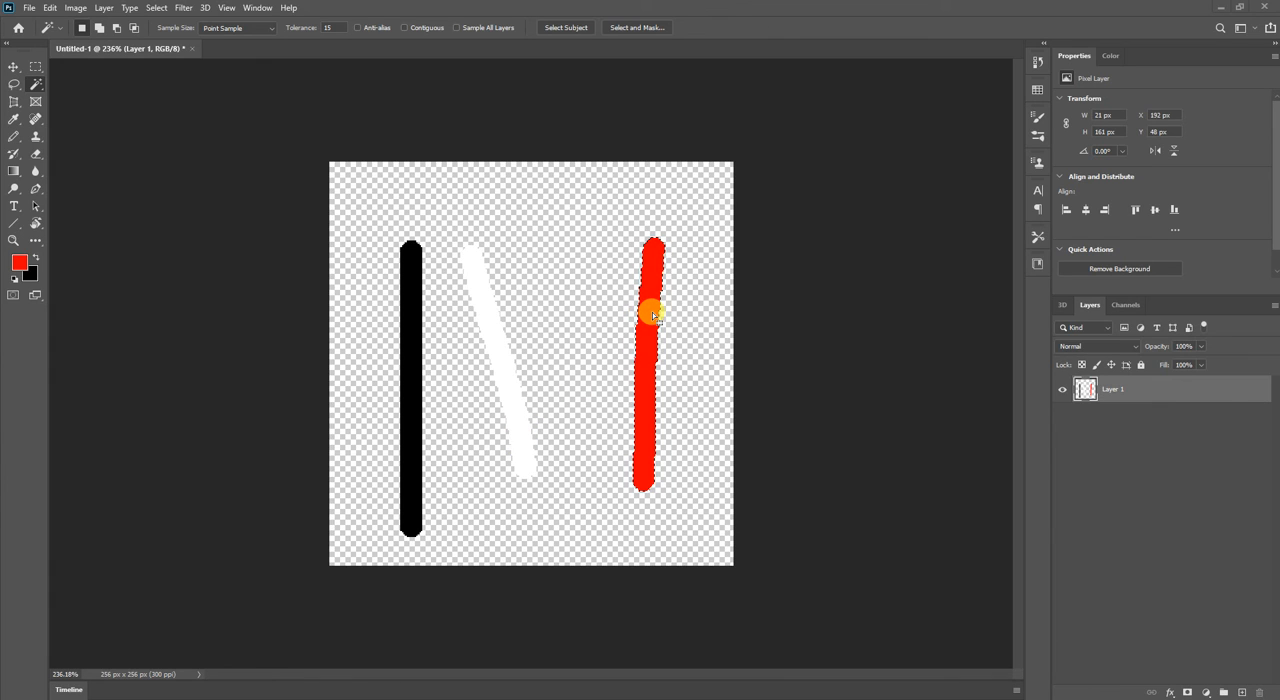
key(ctrl+d)
Paint a second, slanted red Pencil stroke about 38 by 111 px between the white and red strokes.
key(v)
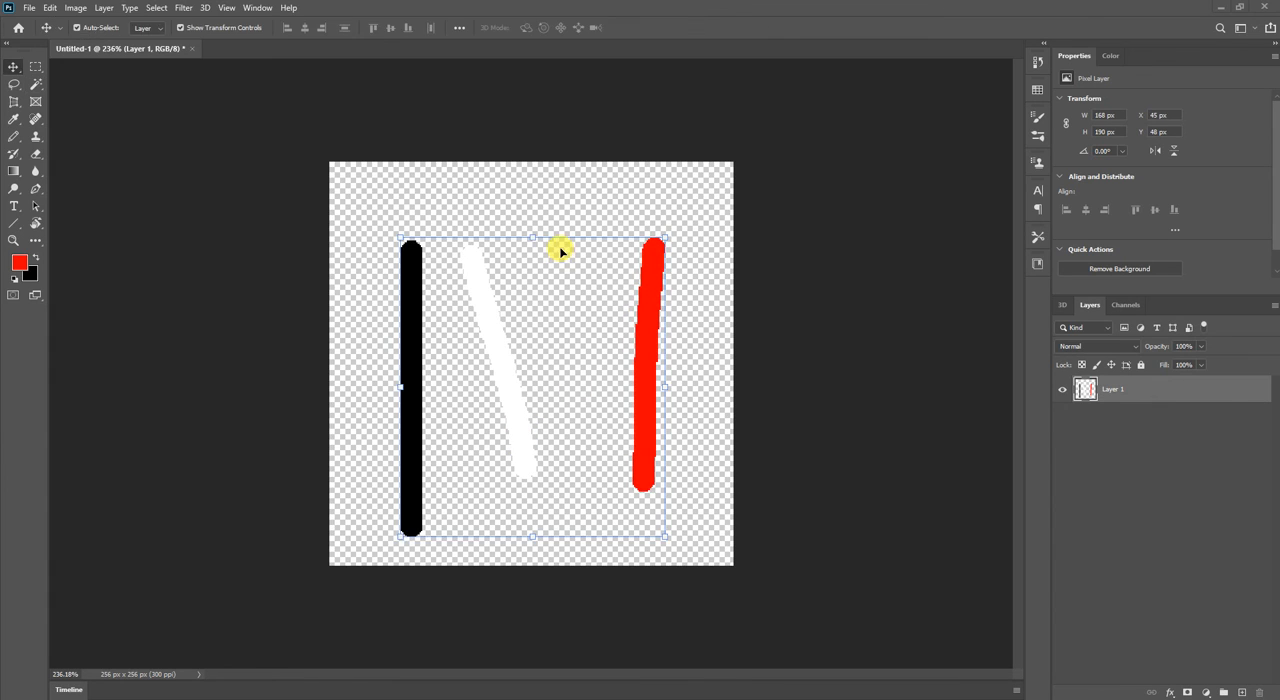
key(b)
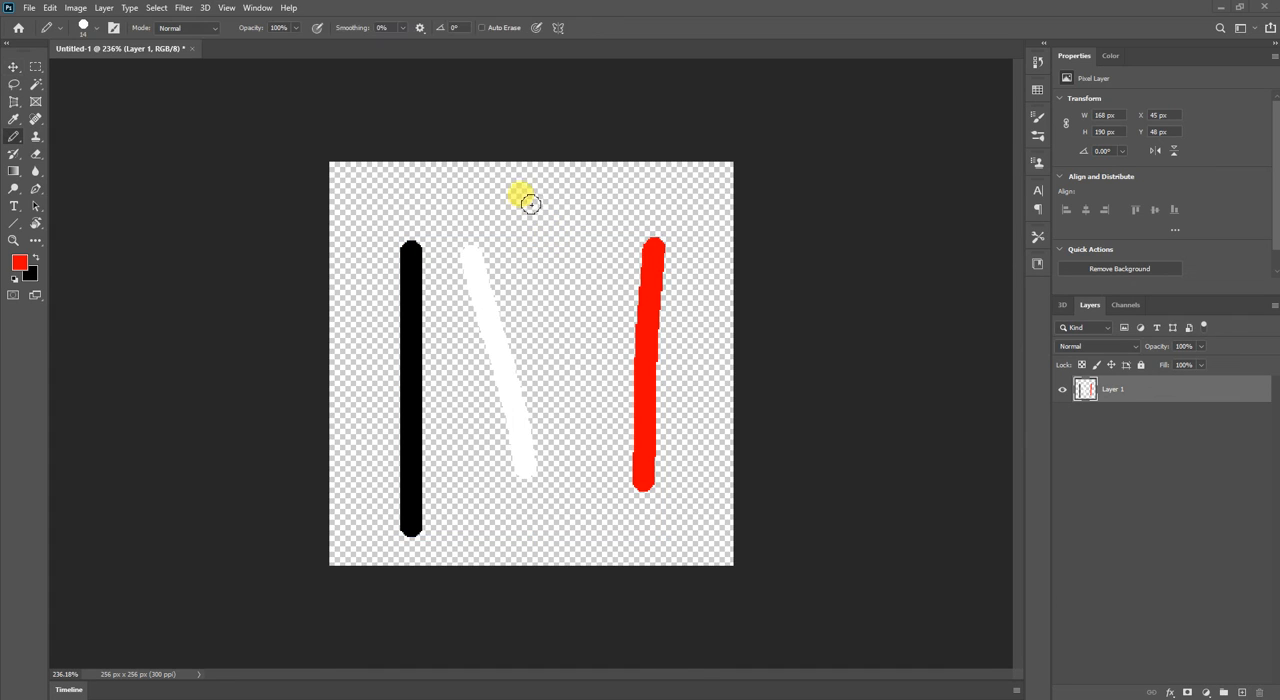
drag(531, 199, 570, 358)
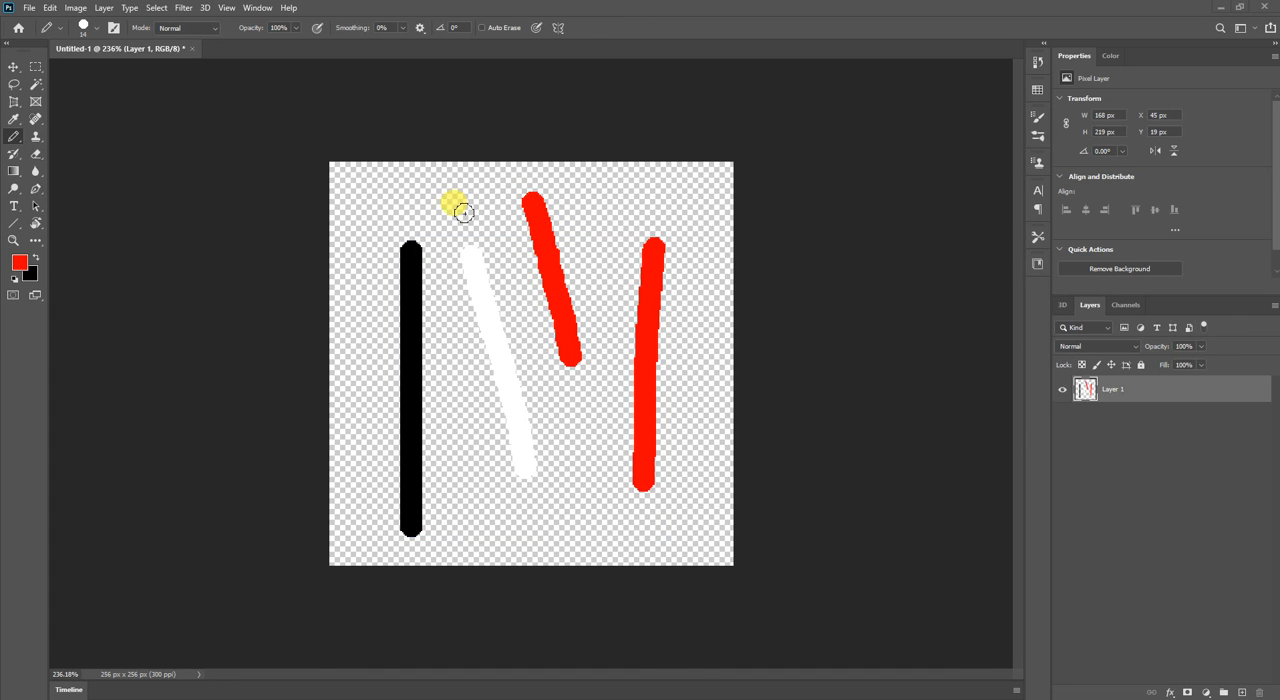
Use the Magic Wand to select both red strokes with Contiguous off, and only the slanted red one with Contiguous on, and deselect.
key(w)
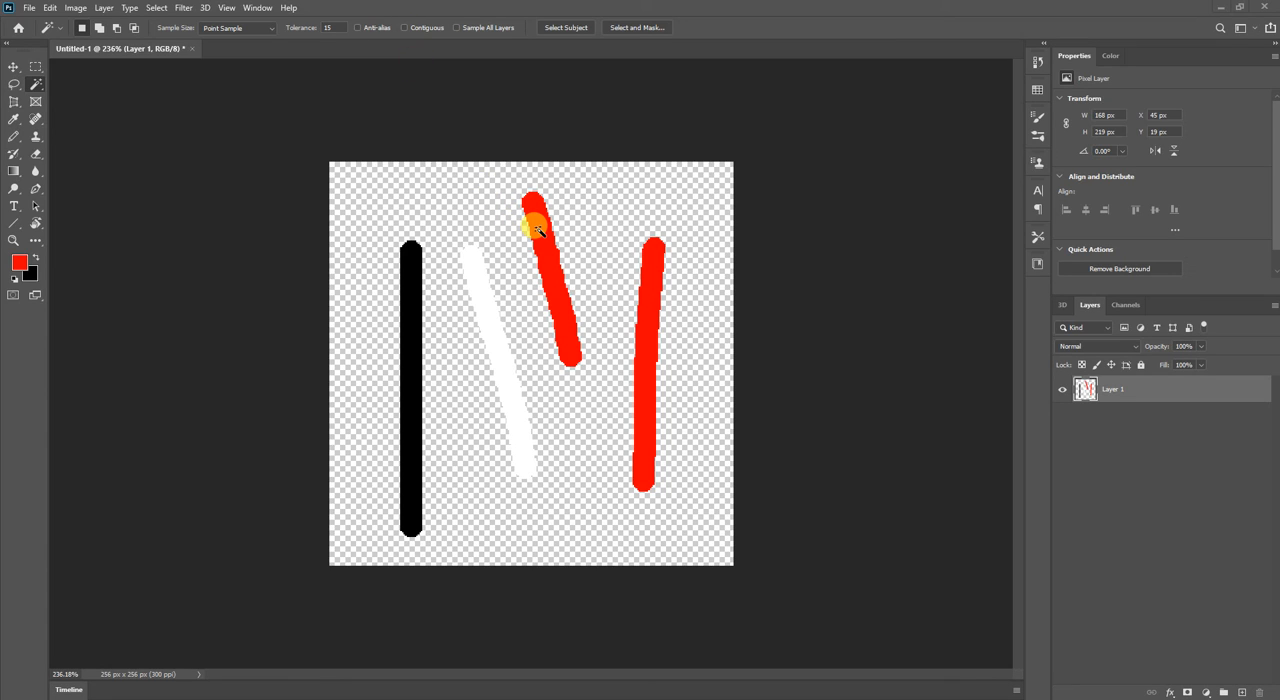
click(406, 28)
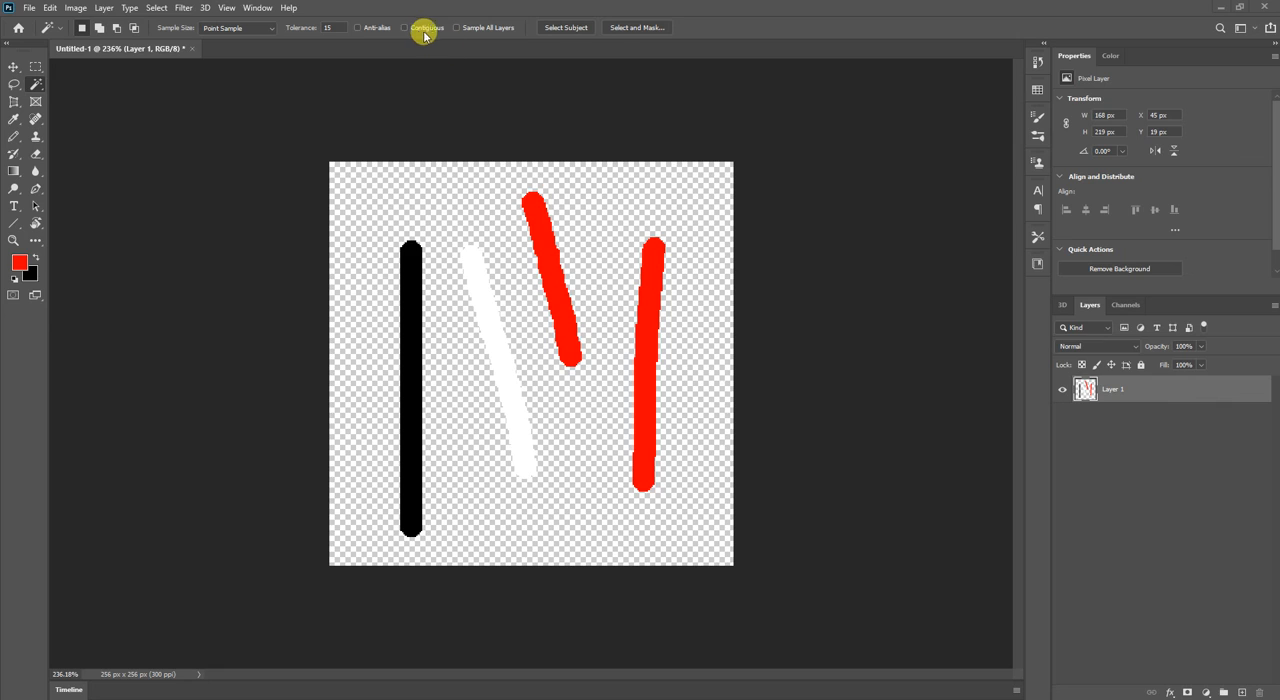
click(536, 216)
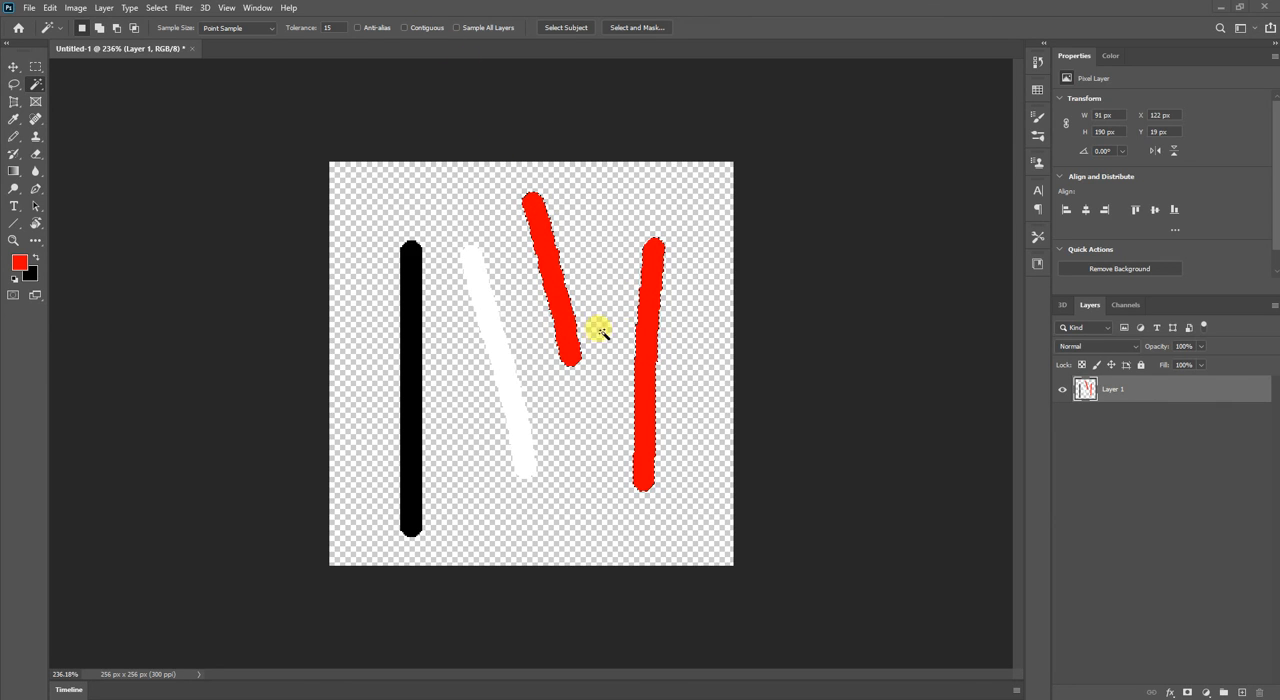
click(648, 335)
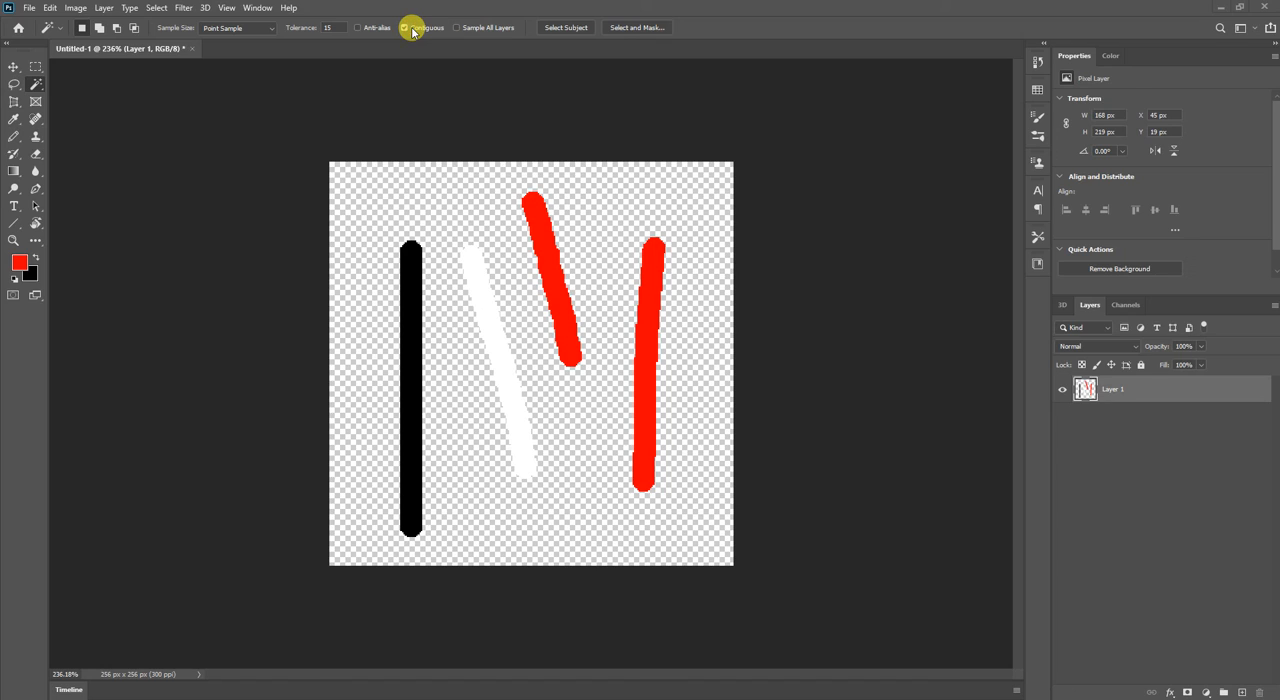
click(538, 226)
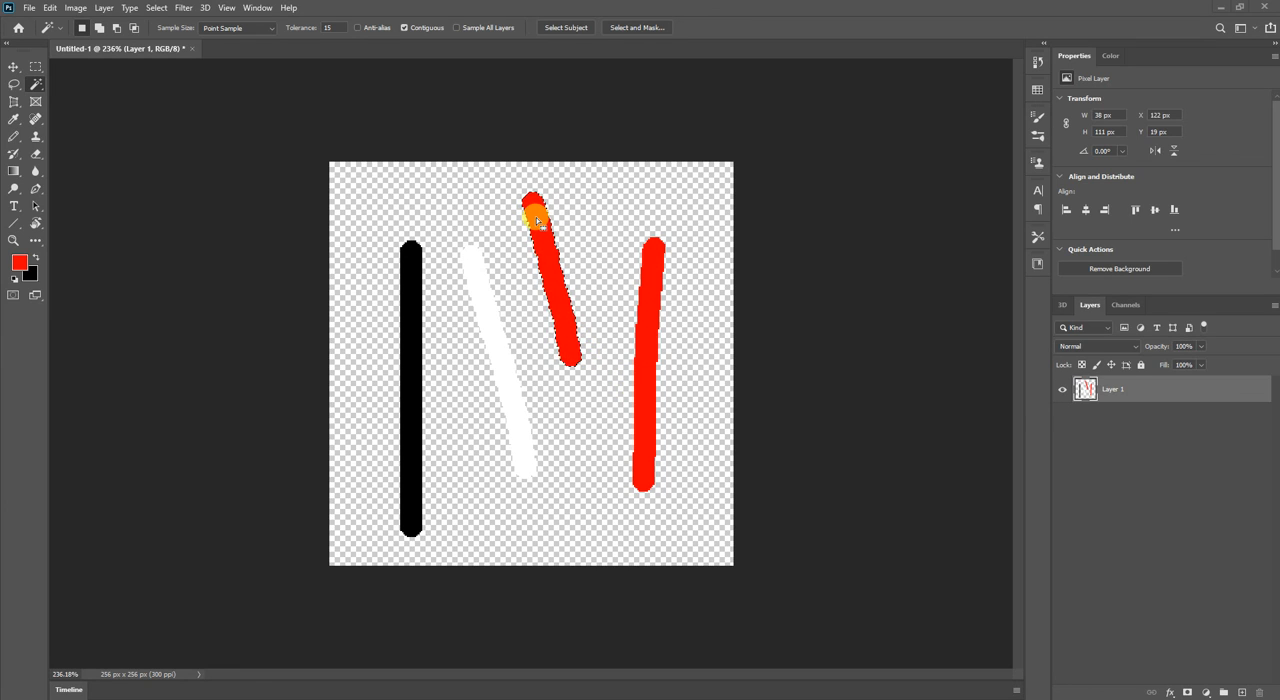
key(ctrl+d)
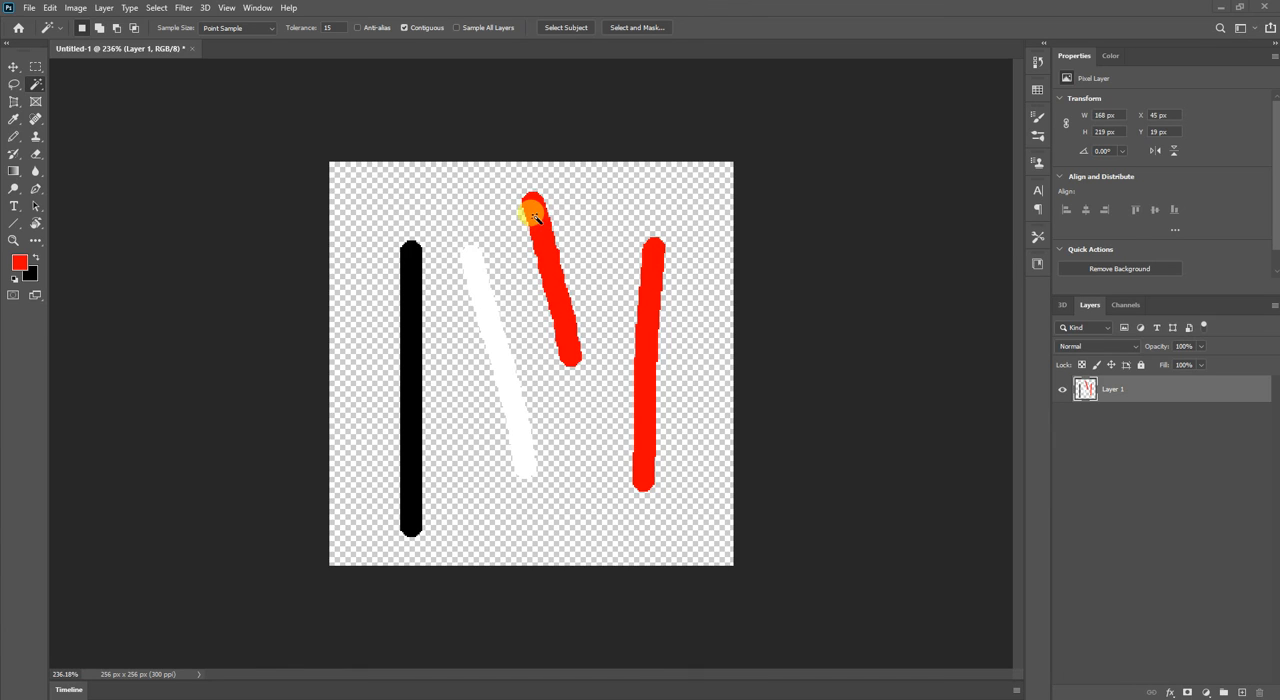
Paint a curved red stroke crossing the white and both red strokes, and cover part of the white stroke with a short black one.
key(b)
mouse_move(455, 384)
mouse_down()
mouse_move(531, 320)
mouse_move(585, 314)
mouse_move(648, 396)
mouse_move(690, 404)
mouse_up()
key(x)
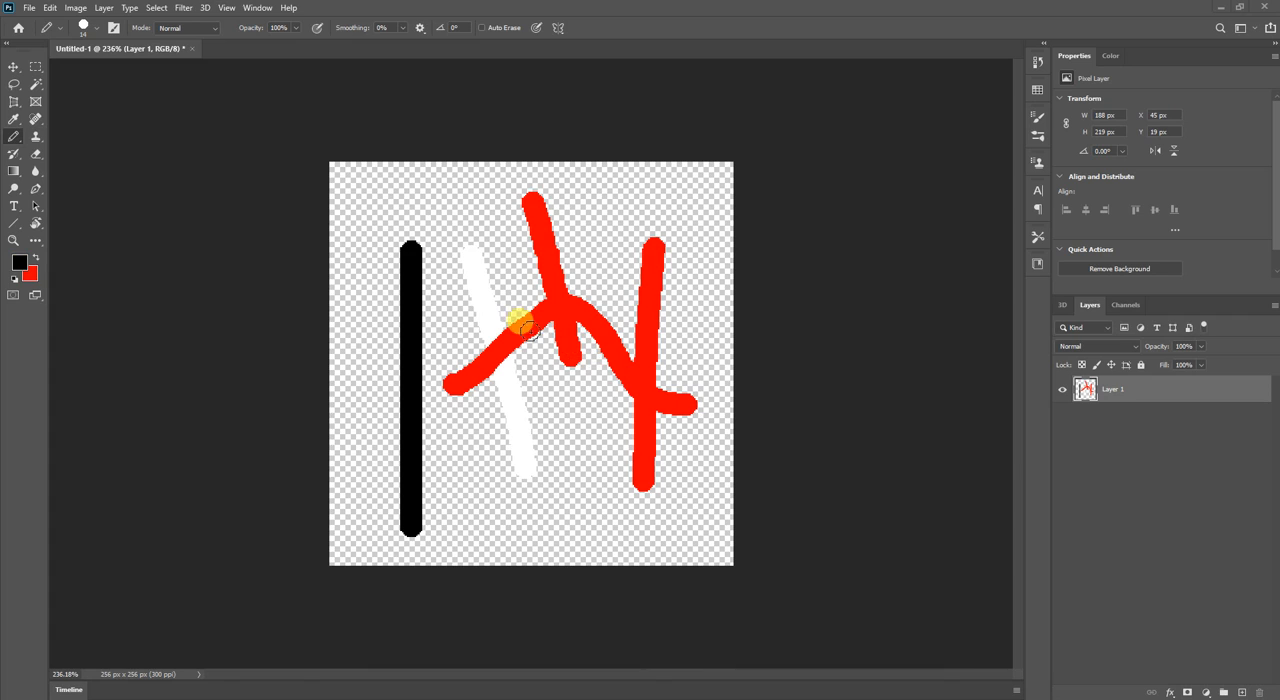
mouse_move(478, 314)
mouse_down()
mouse_move(514, 394)
mouse_move(528, 396)
mouse_up()
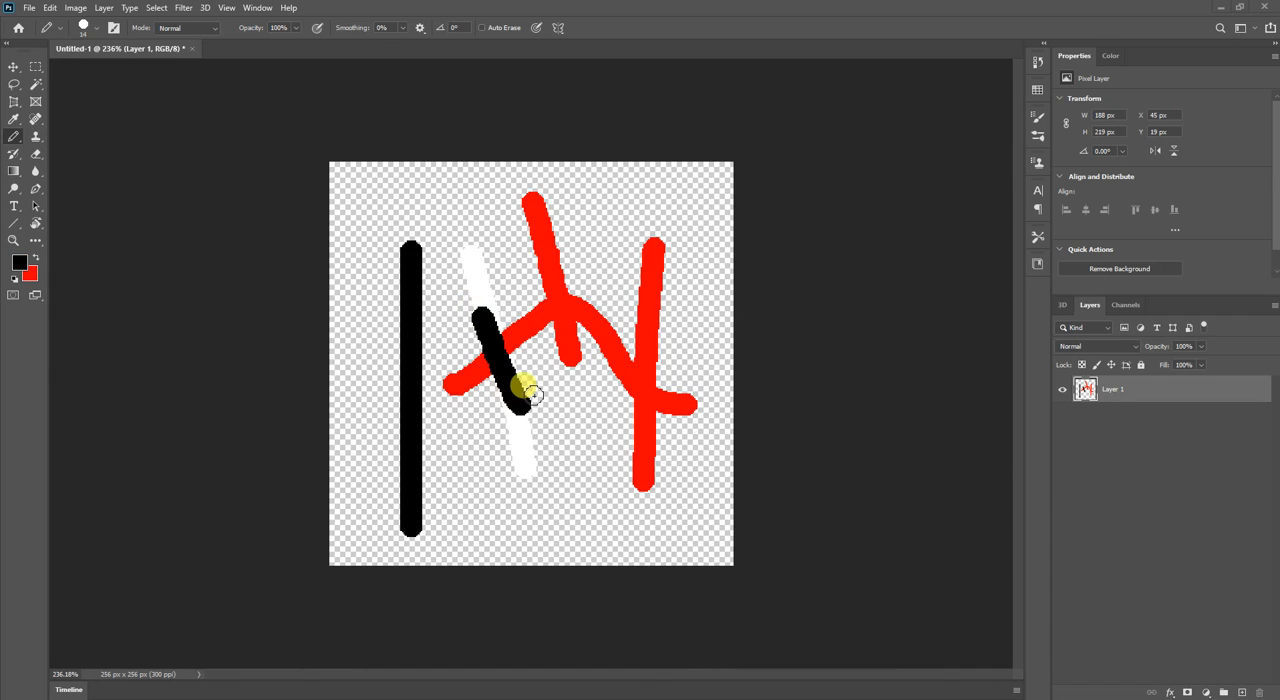
Select the connected red area with the Magic Wand in Contiguous mode.
key(w)
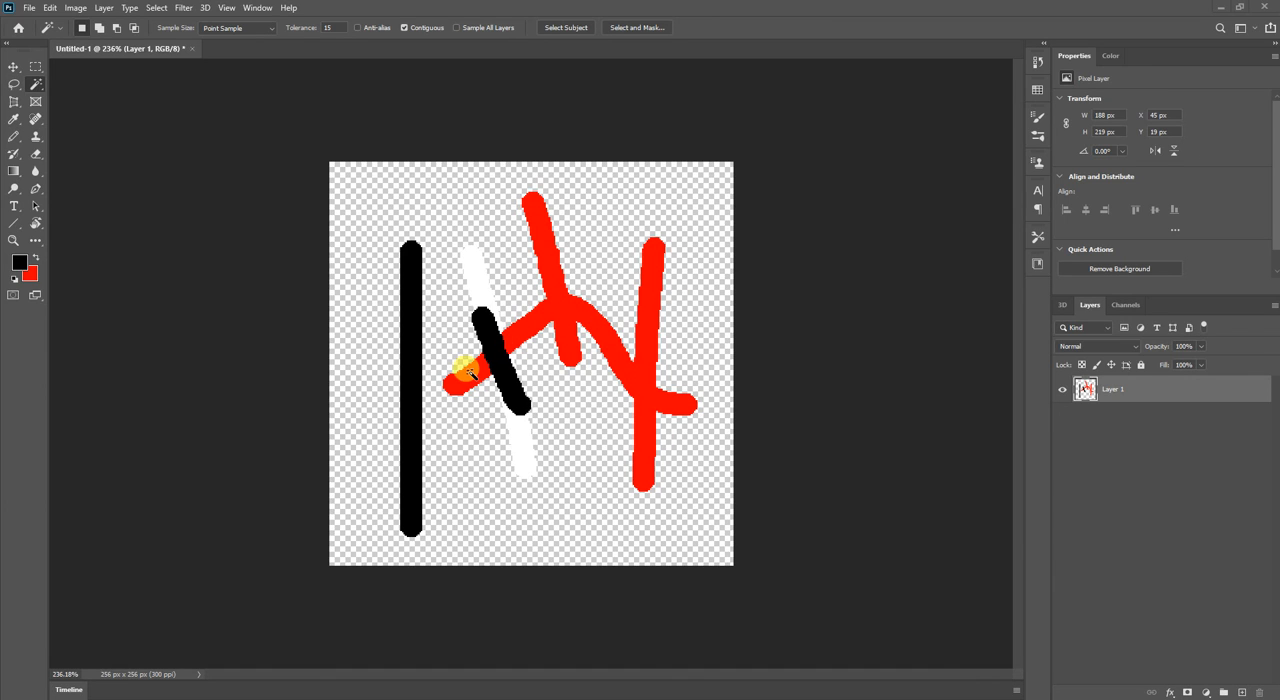
click(541, 262)
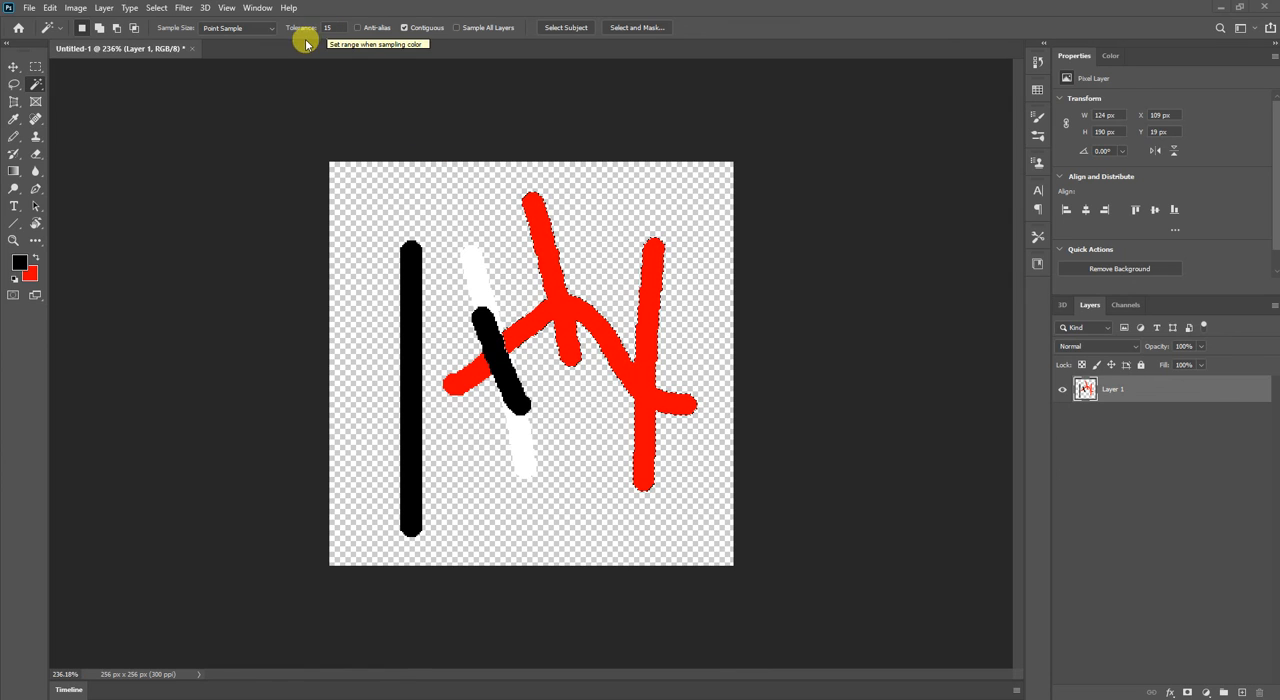
Set the foreground colour to dark grey #3a3a3a, deselect, and paint a horizontal stroke about 113 px wide near the canvas's upper edge.
click(17, 268)
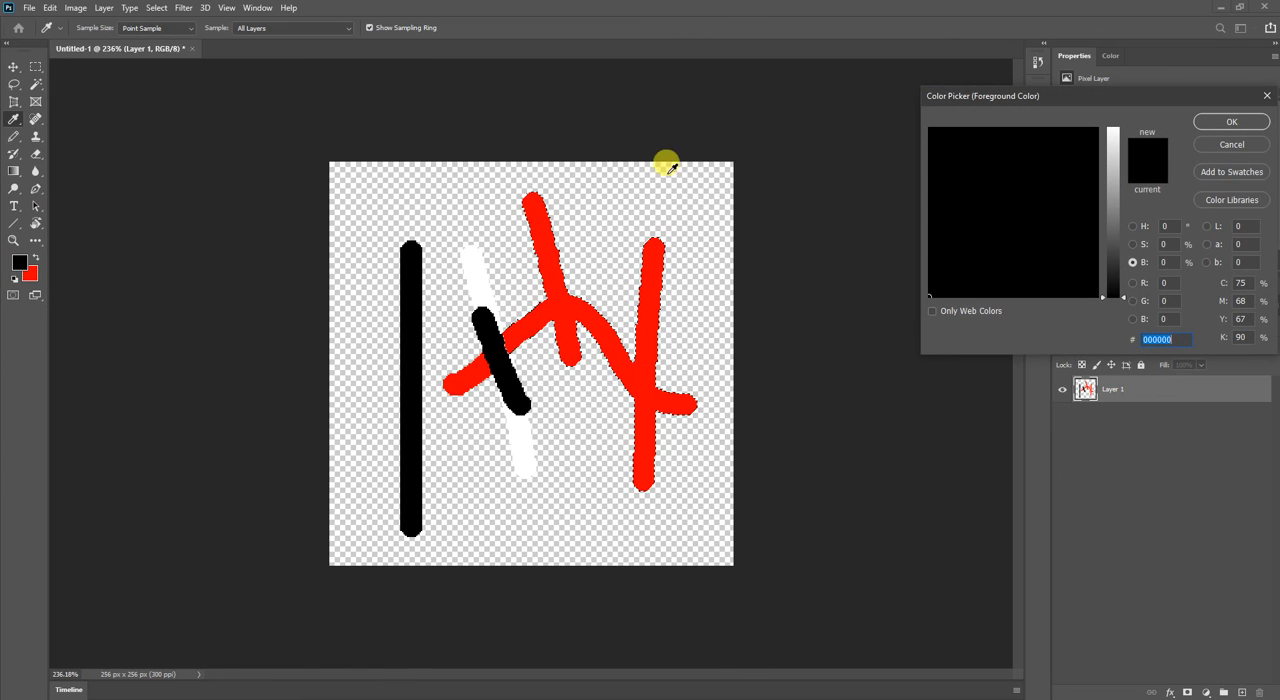
drag(1108, 270, 1111, 260)
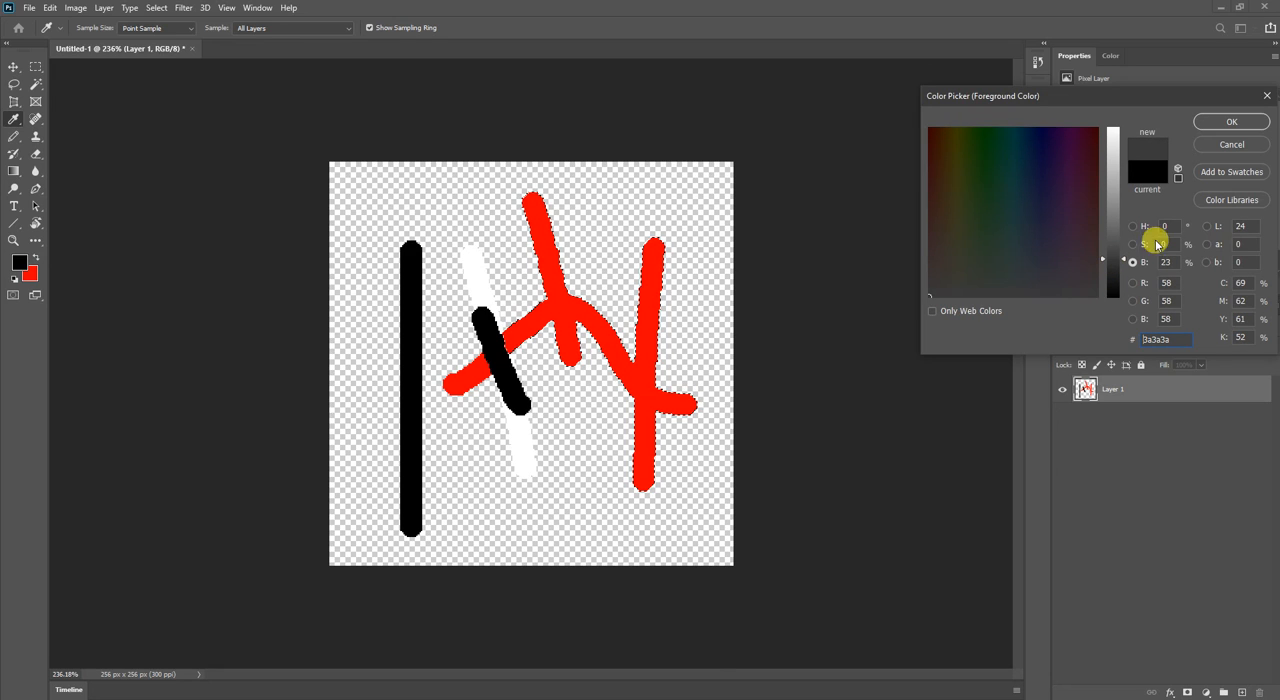
click(1231, 122)
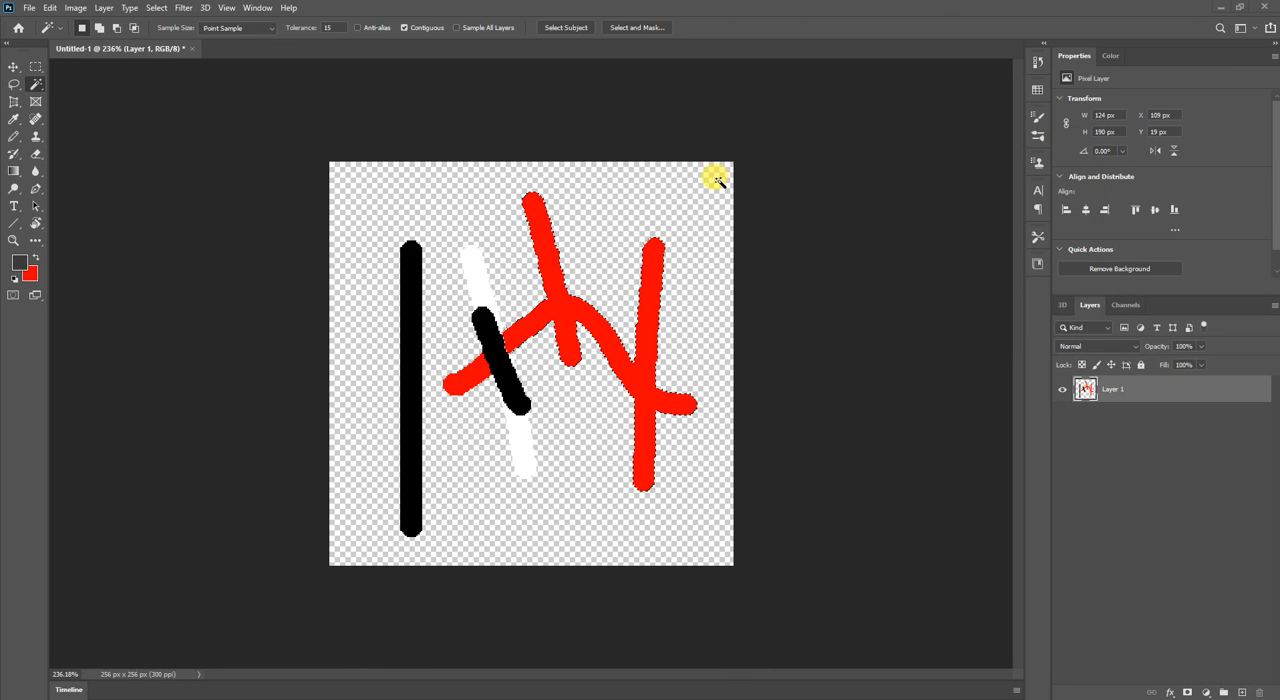
key(ctrl+d)
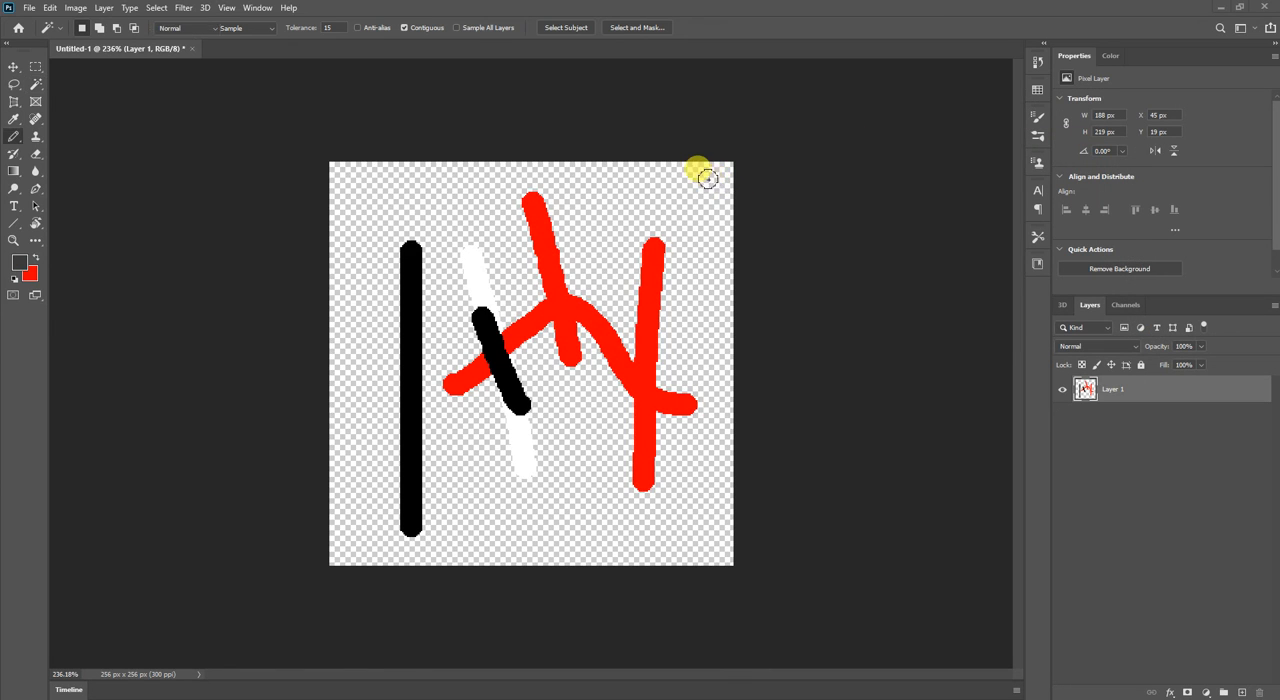
key(b)
drag(402, 190, 552, 172)
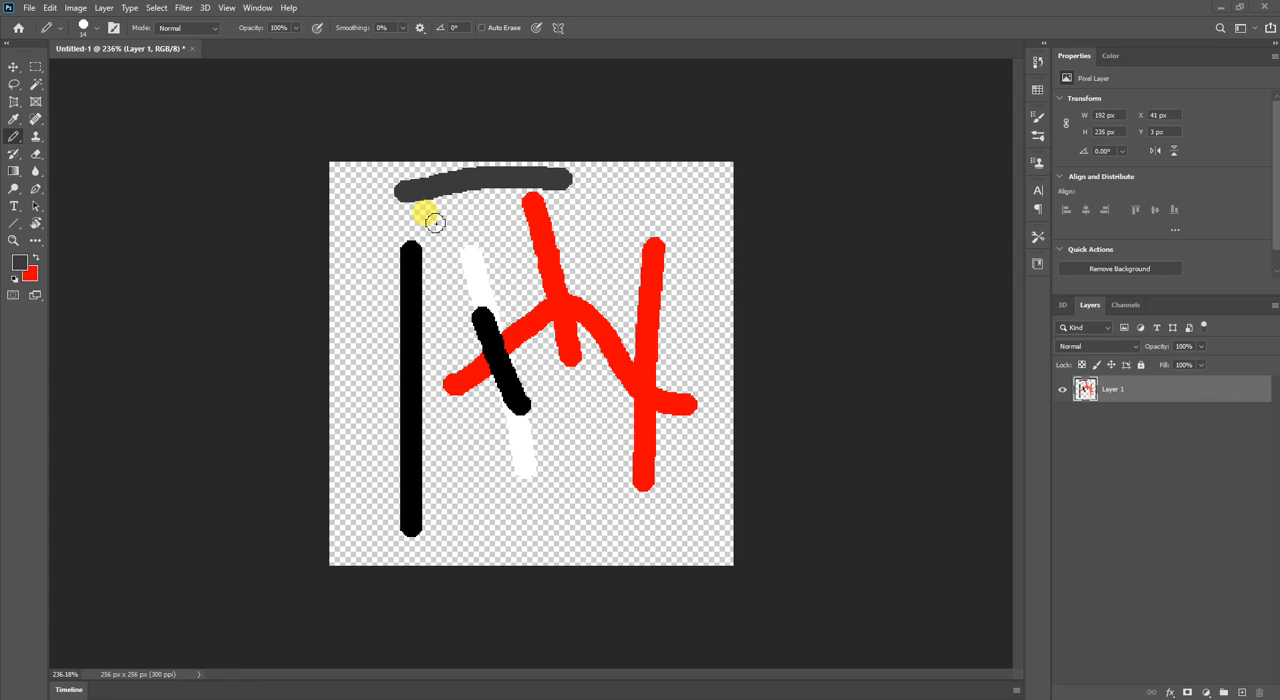
Turn off Contiguous for the Magic Wand and select both black strokes at tolerance 15.
key(w)
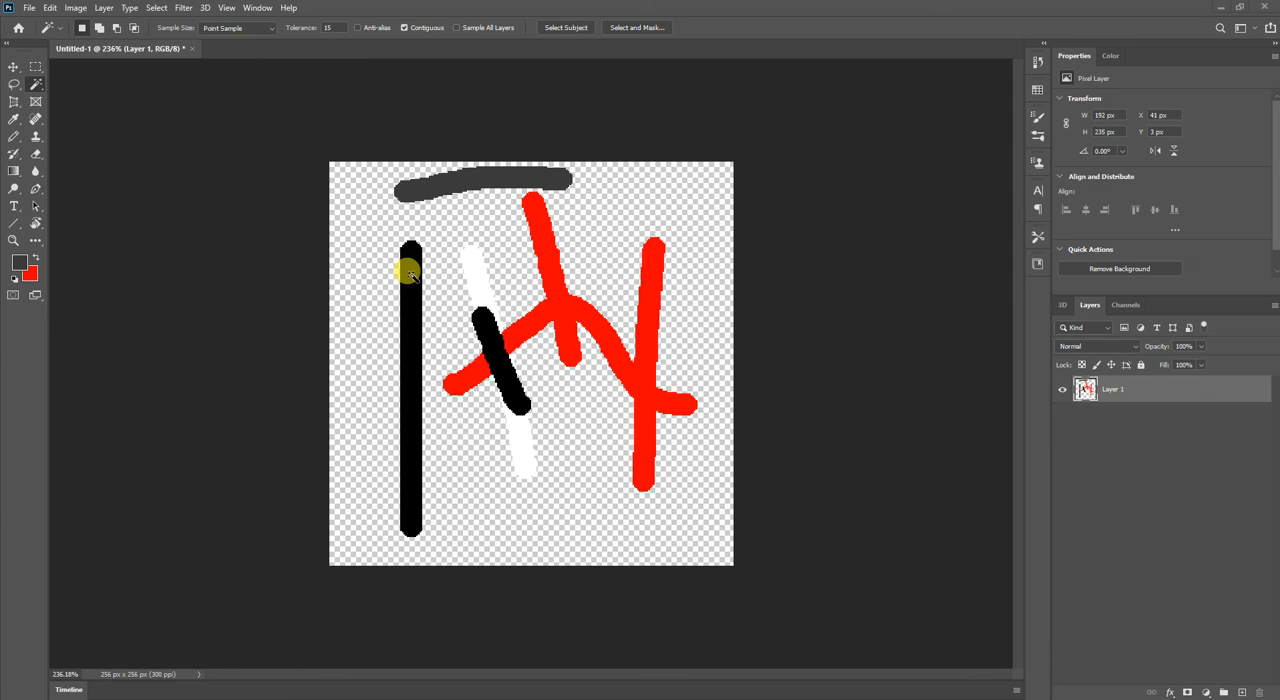
click(404, 27)
click(554, 283)
key(ctrl+d)
click(410, 282)
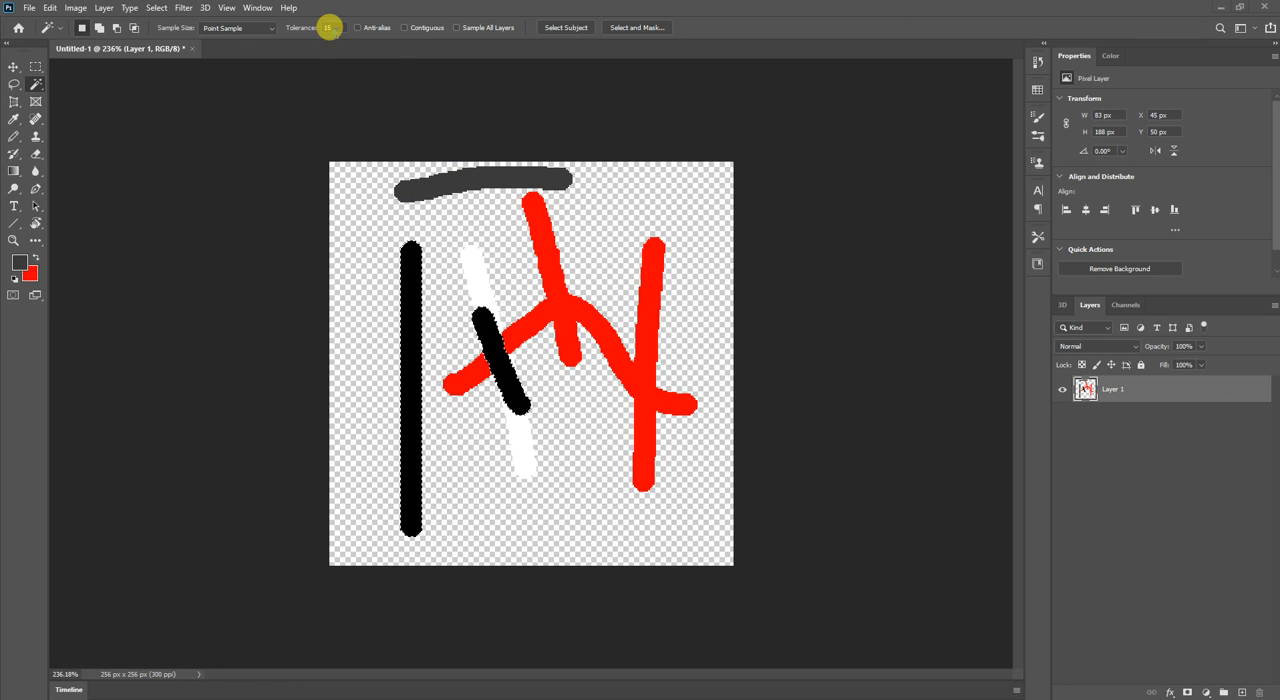
Set the Magic Wand tolerance to 50, select the transparent area, and reselect from the black vertical stroke.
text(50)
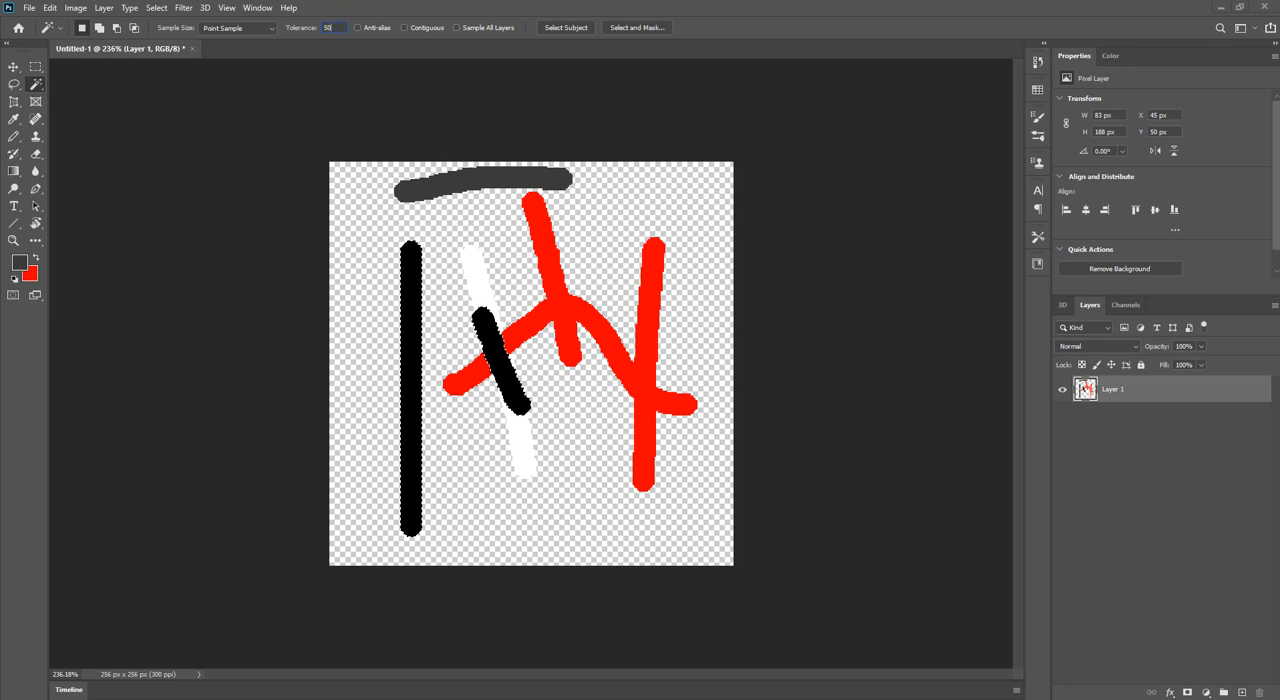
click(356, 200)
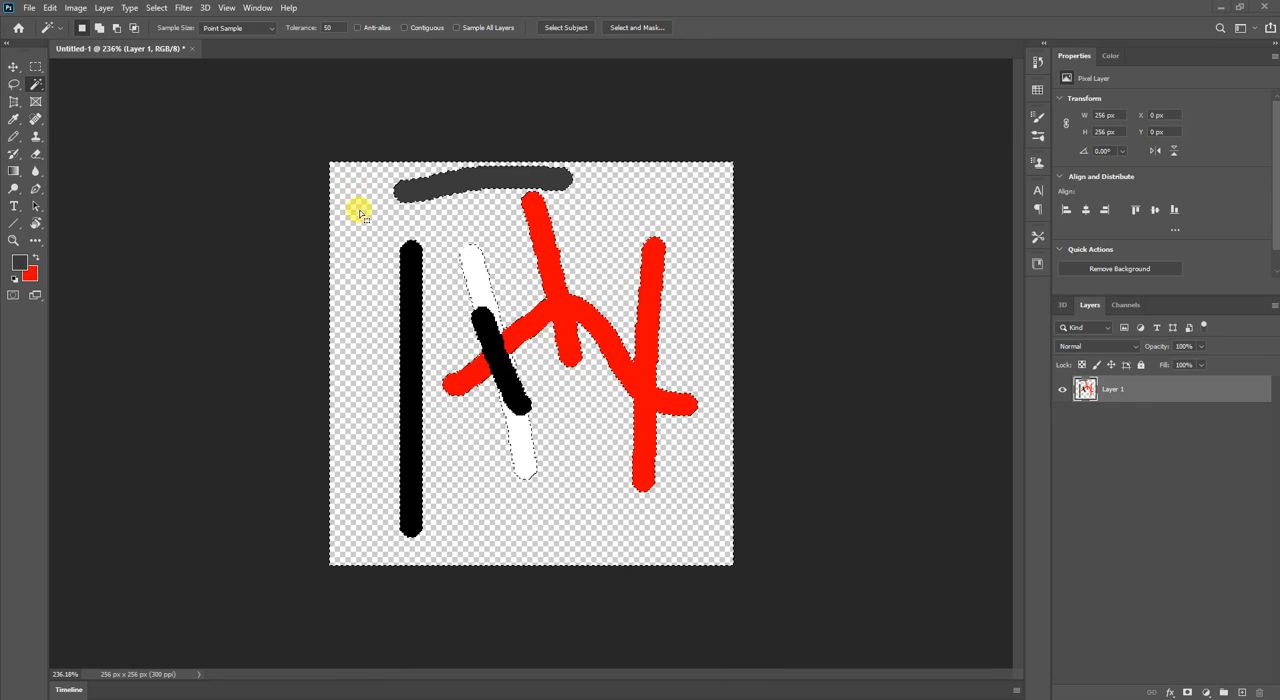
click(410, 282)
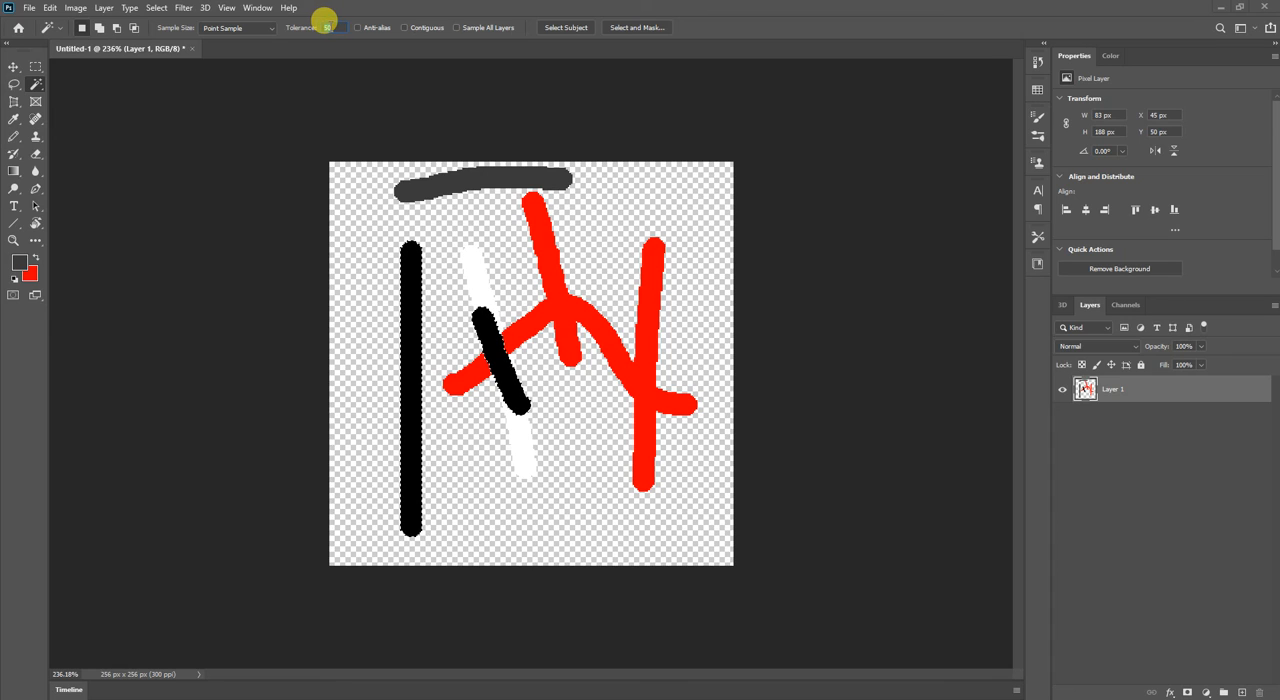
Set the Magic Wand tolerance to 100, deselect, and select the black and dark grey strokes together.
text(100)
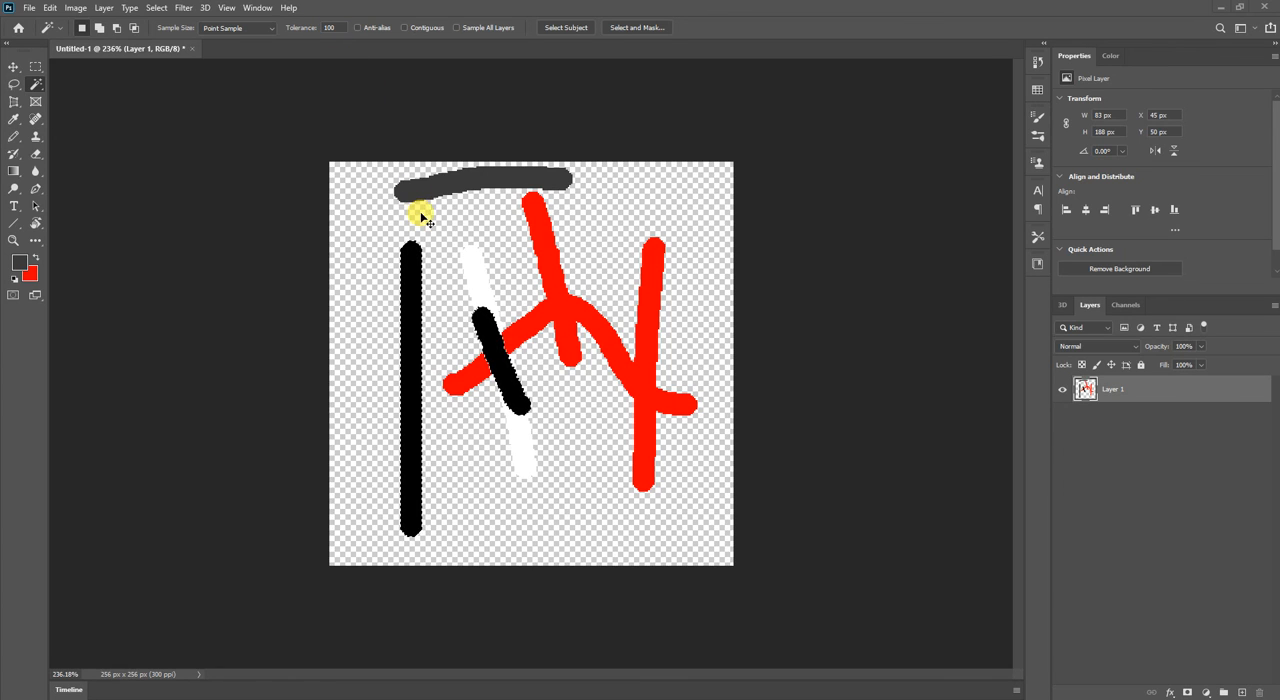
key(ctrl+d)
click(413, 266)
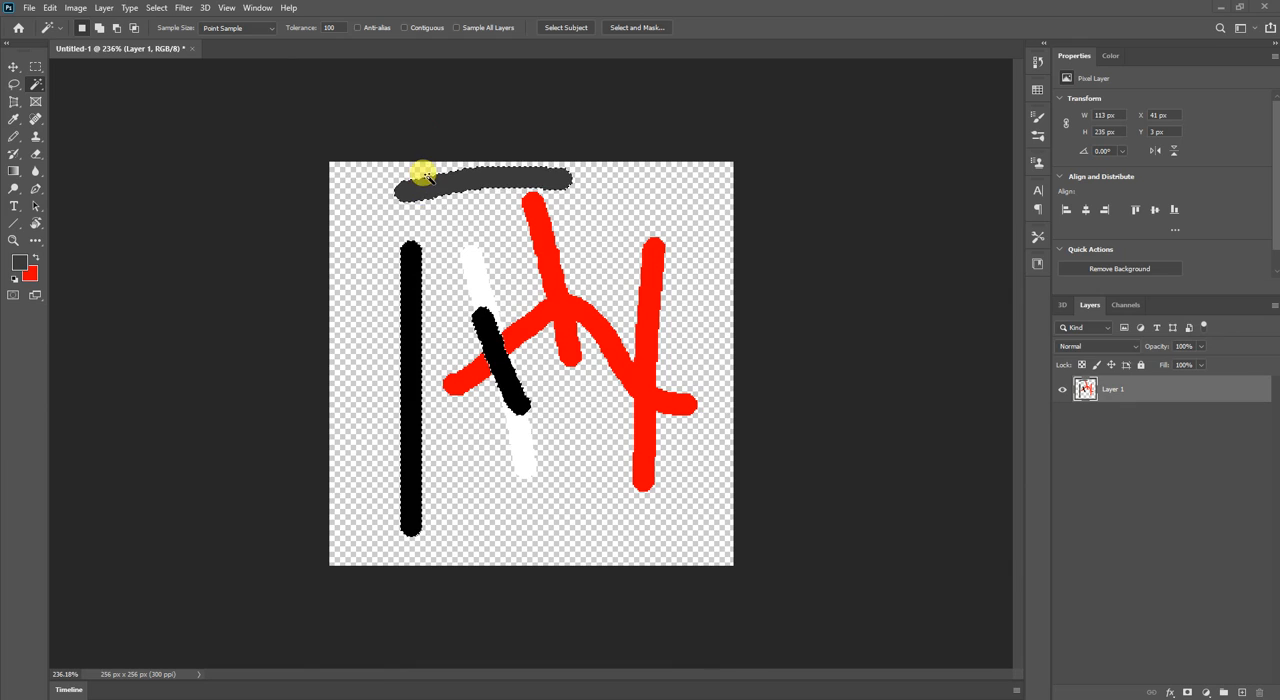
Enter a Magic Wand tolerance of 1000, accept the closest allowed value of 255, and reselect from the black vertical stroke.
click(333, 27)
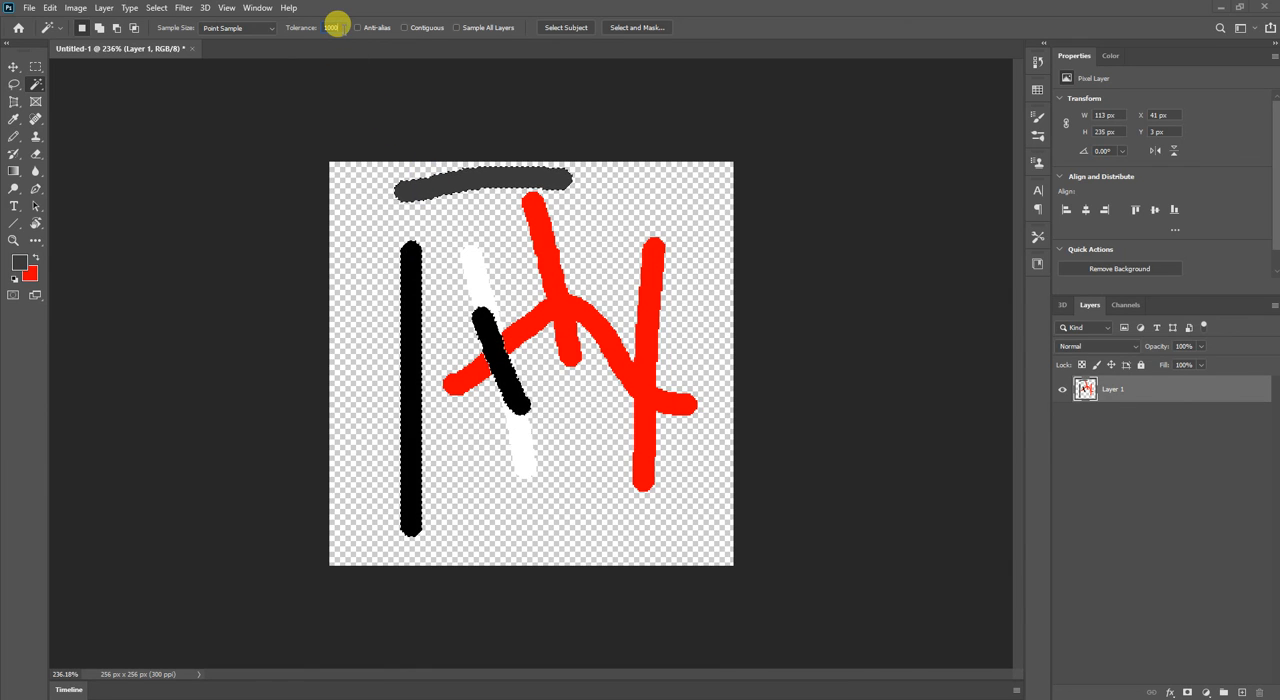
key(Return)
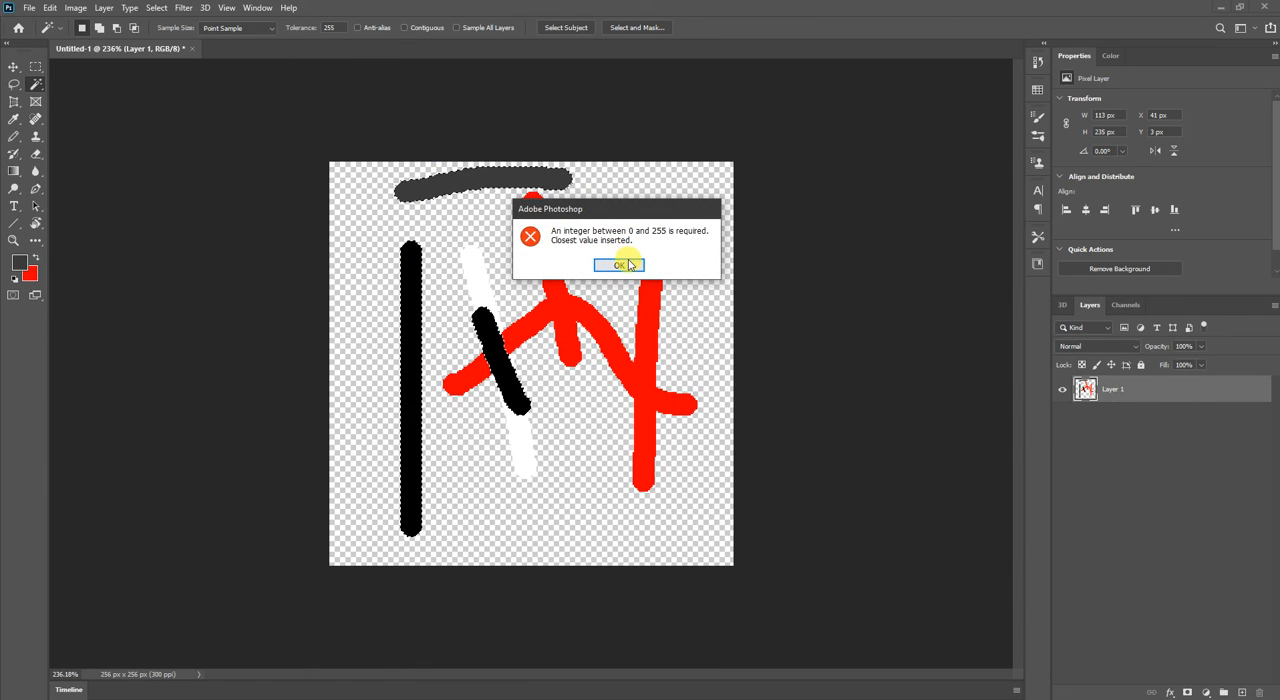
click(622, 265)
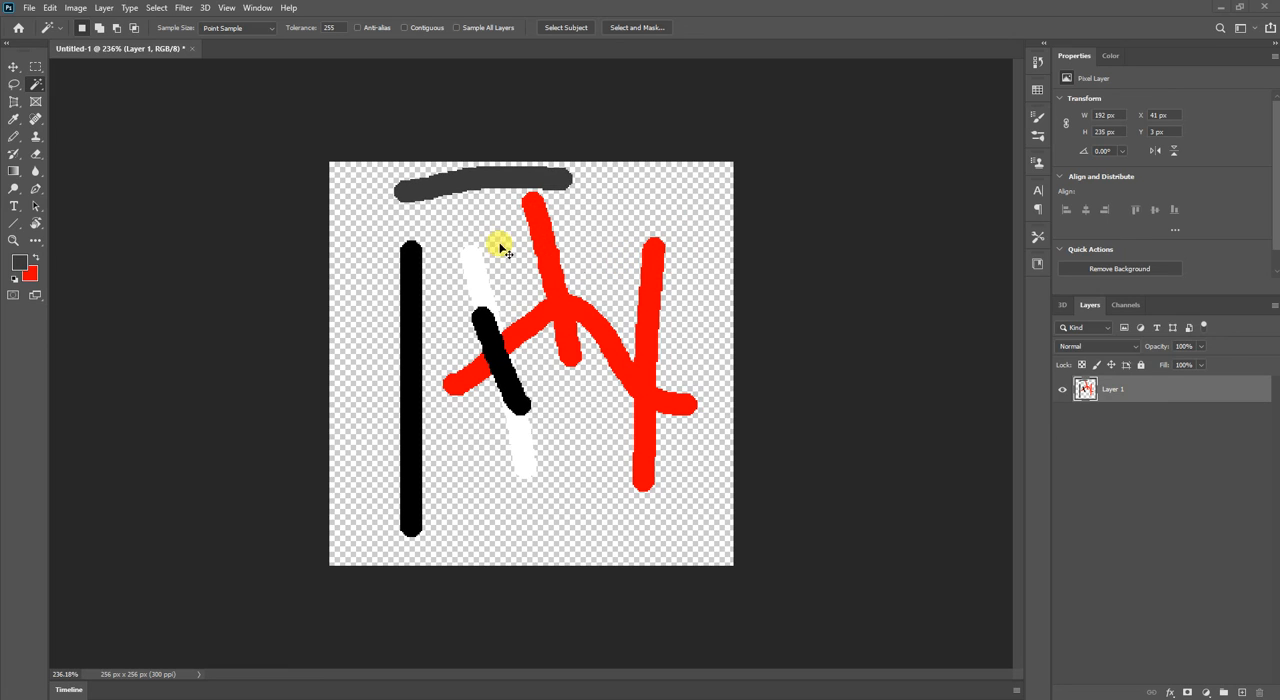
click(411, 268)
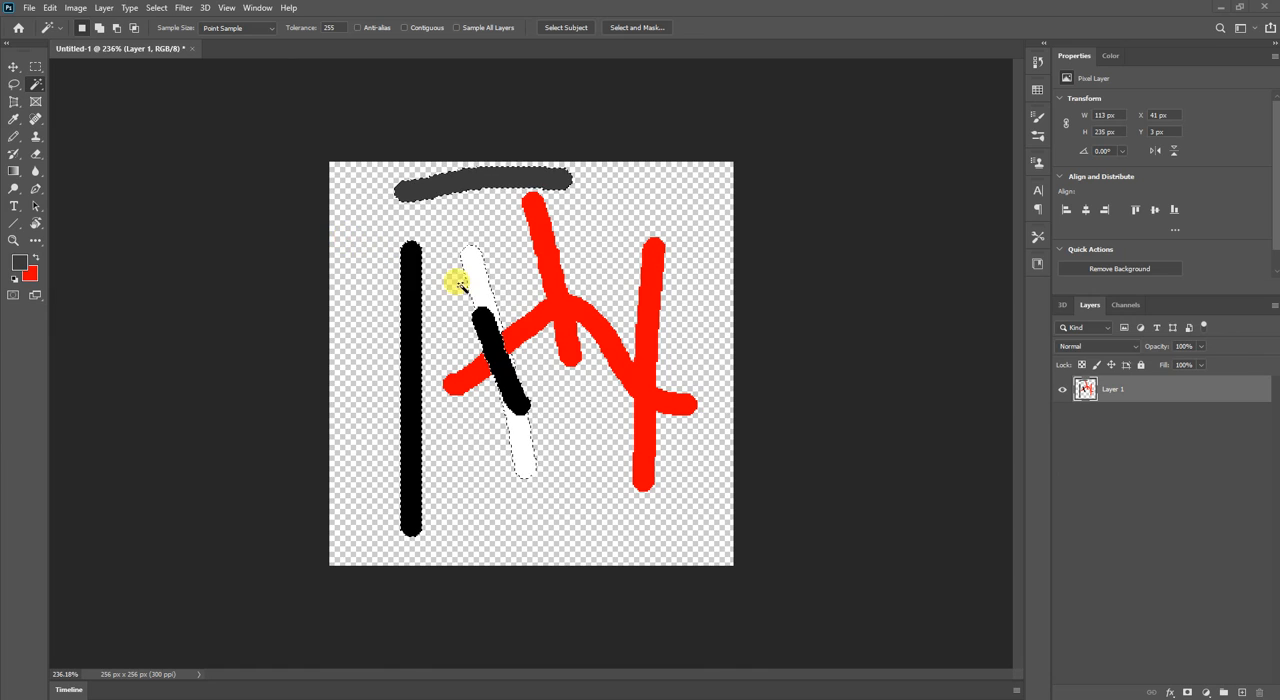
click(559, 308)
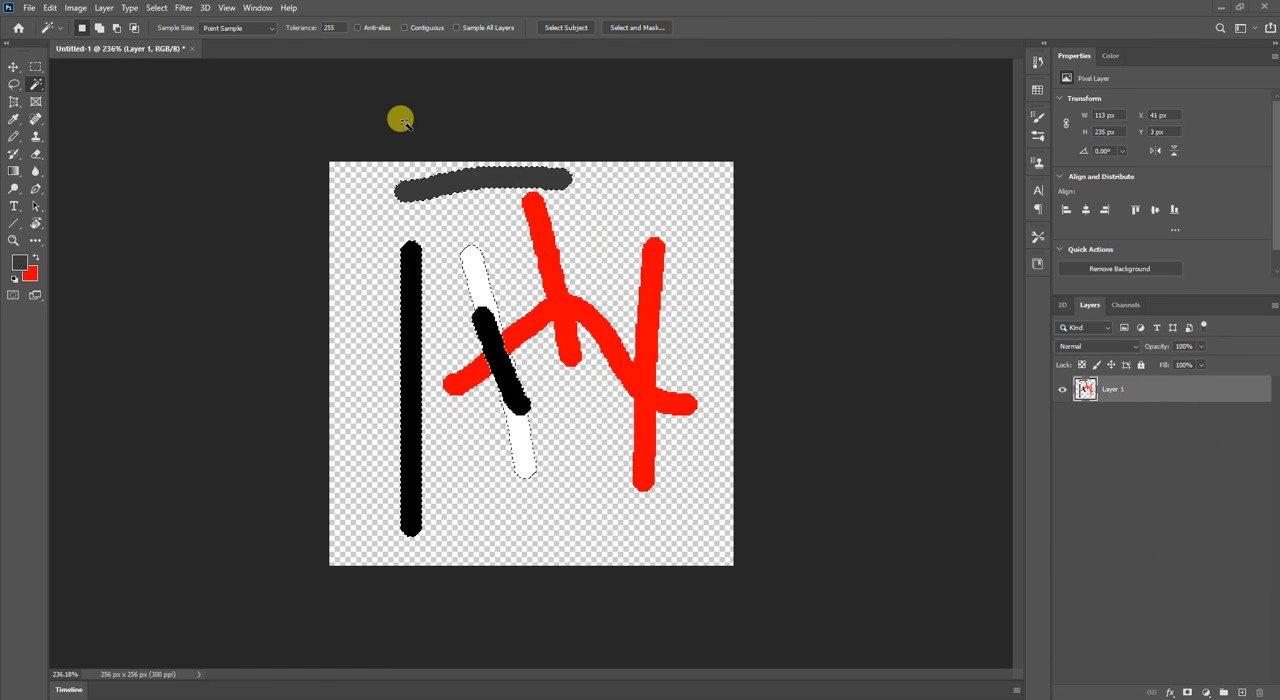
click(249, 31)
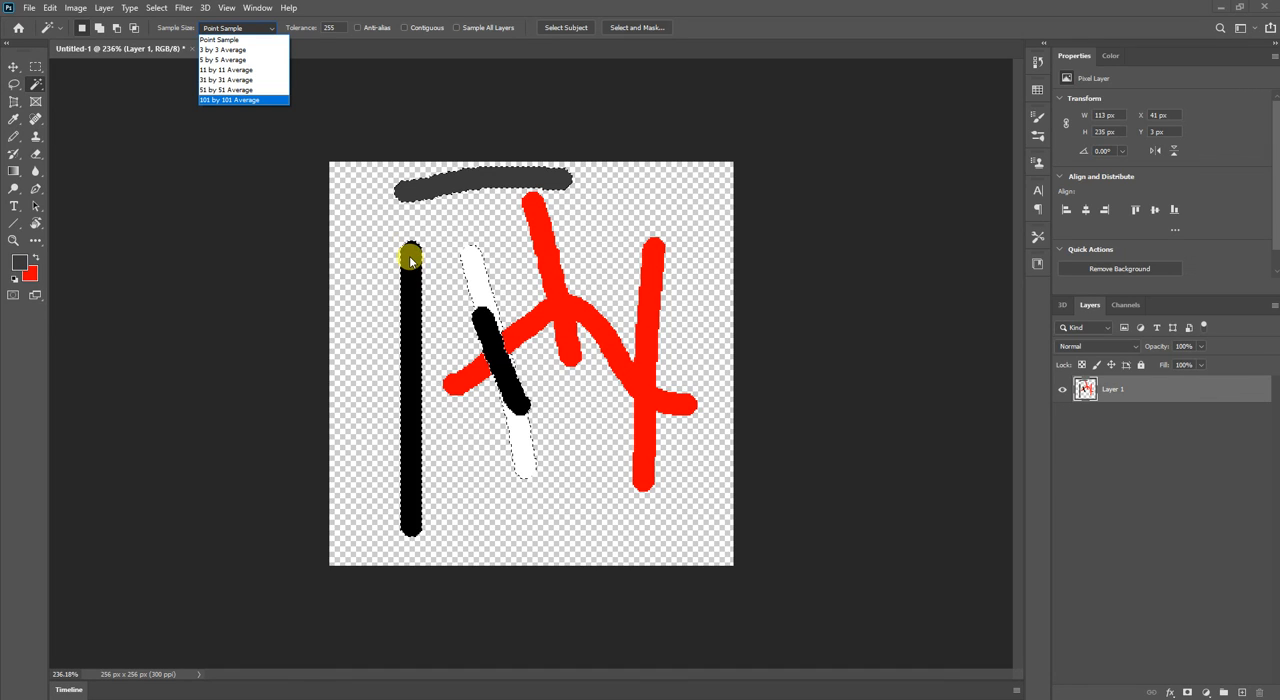
click(268, 31)
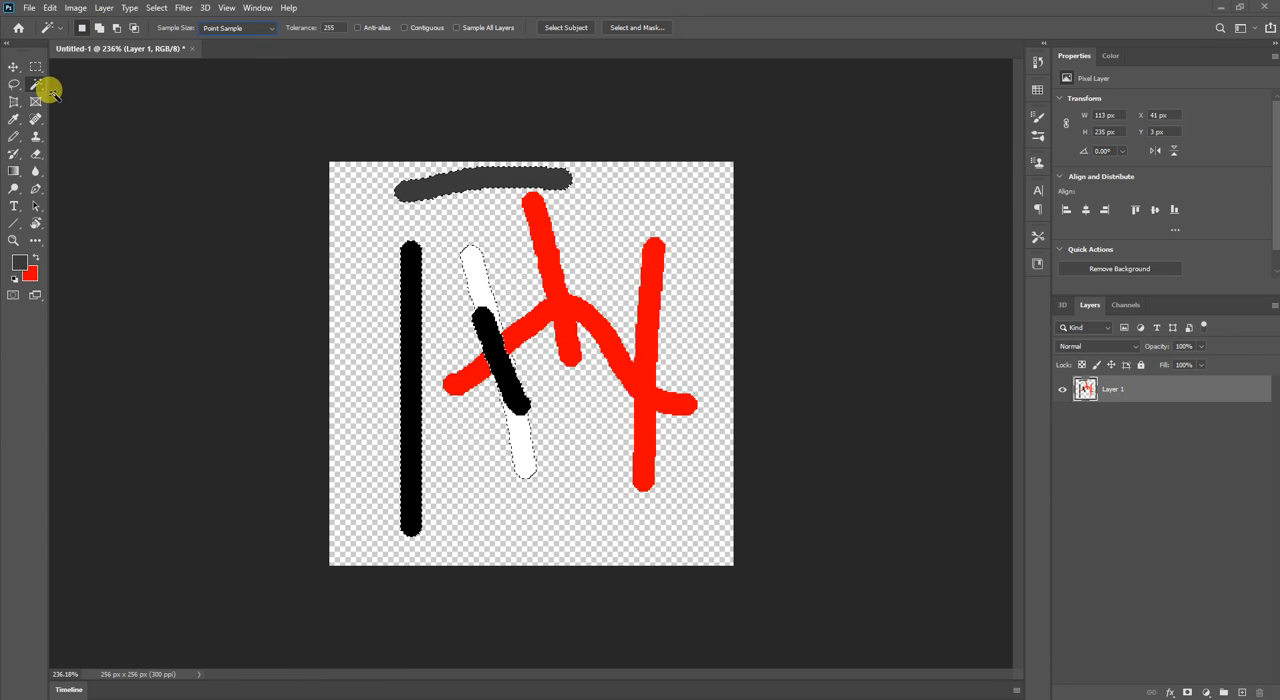
Sample black, red, white and finally dark grey from the painted strokes as foreground colour with the Eyedropper.
click(13, 120)
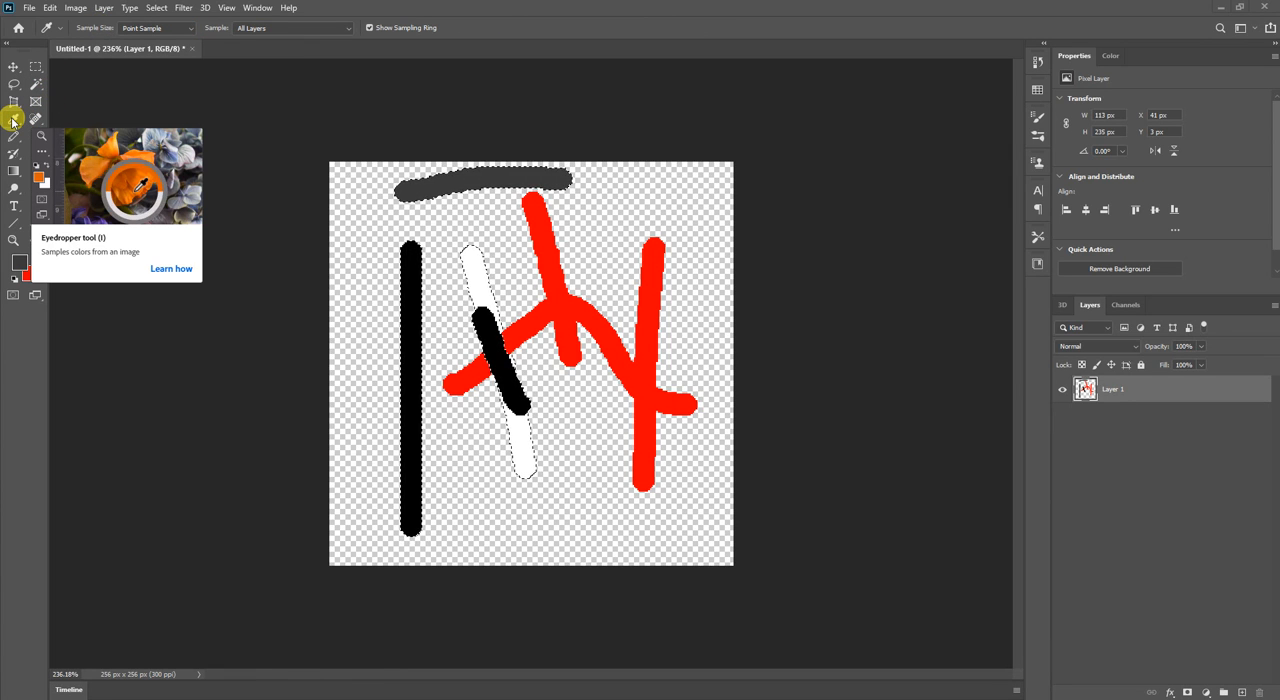
click(413, 308)
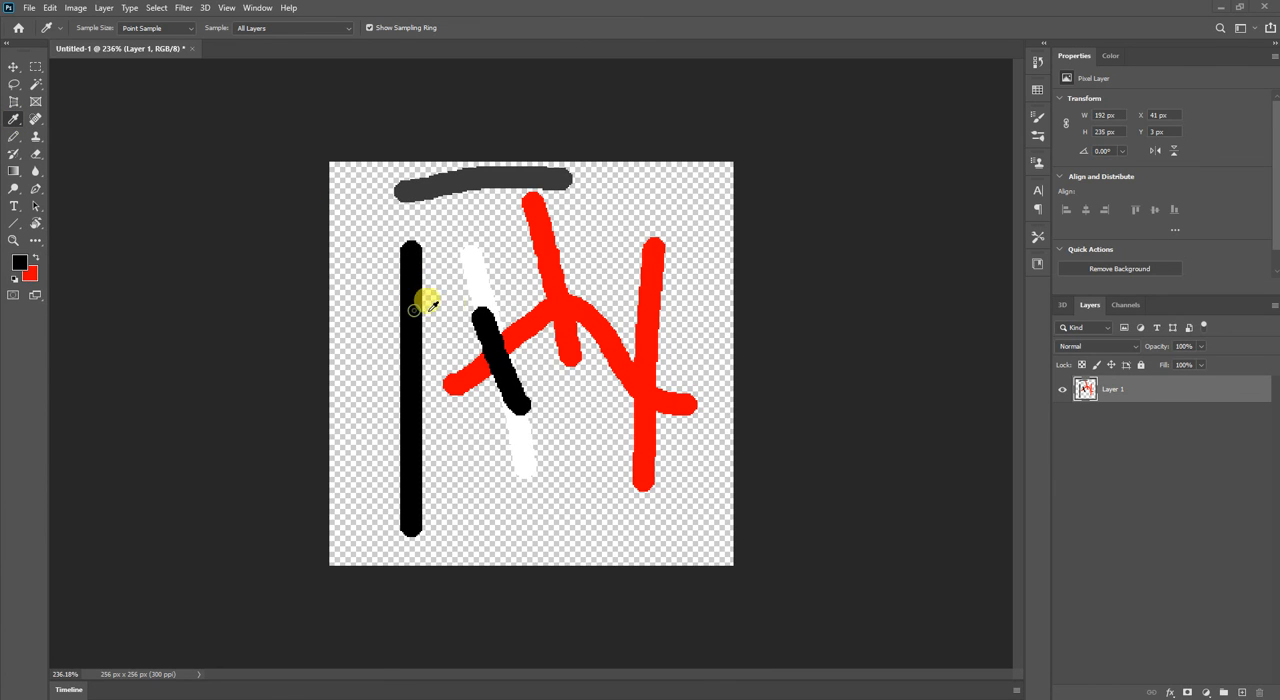
click(555, 304)
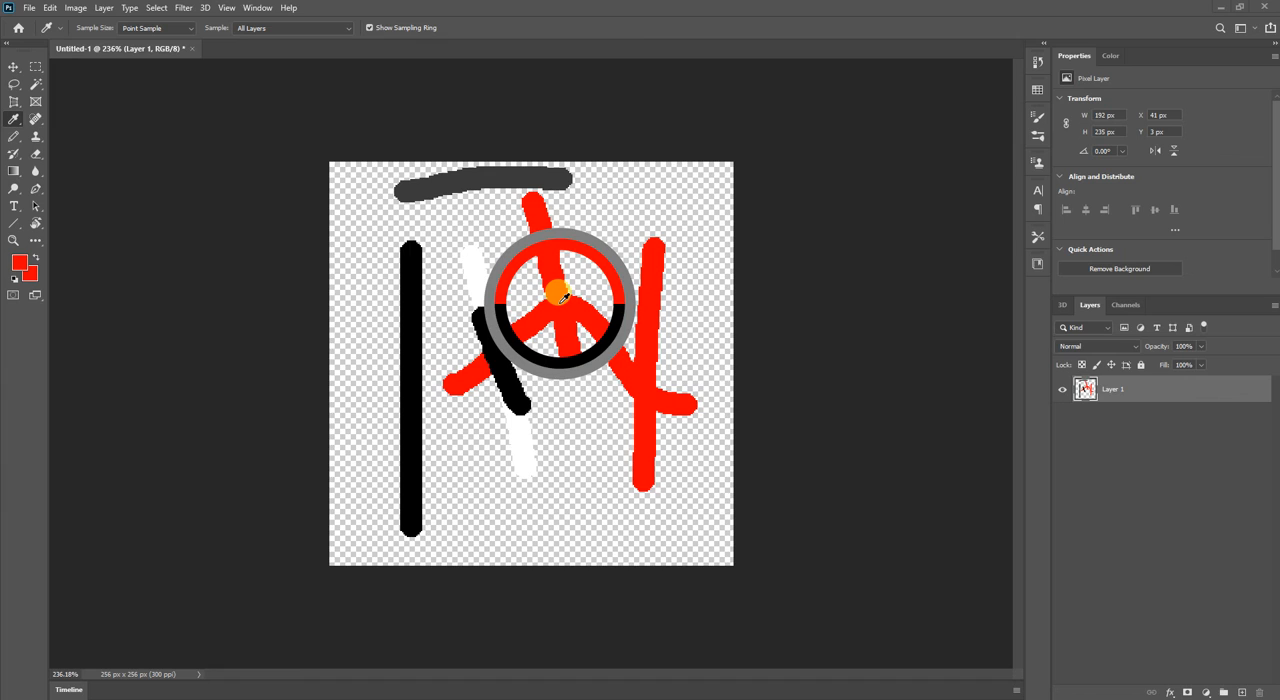
drag(562, 296, 528, 286)
click(487, 275)
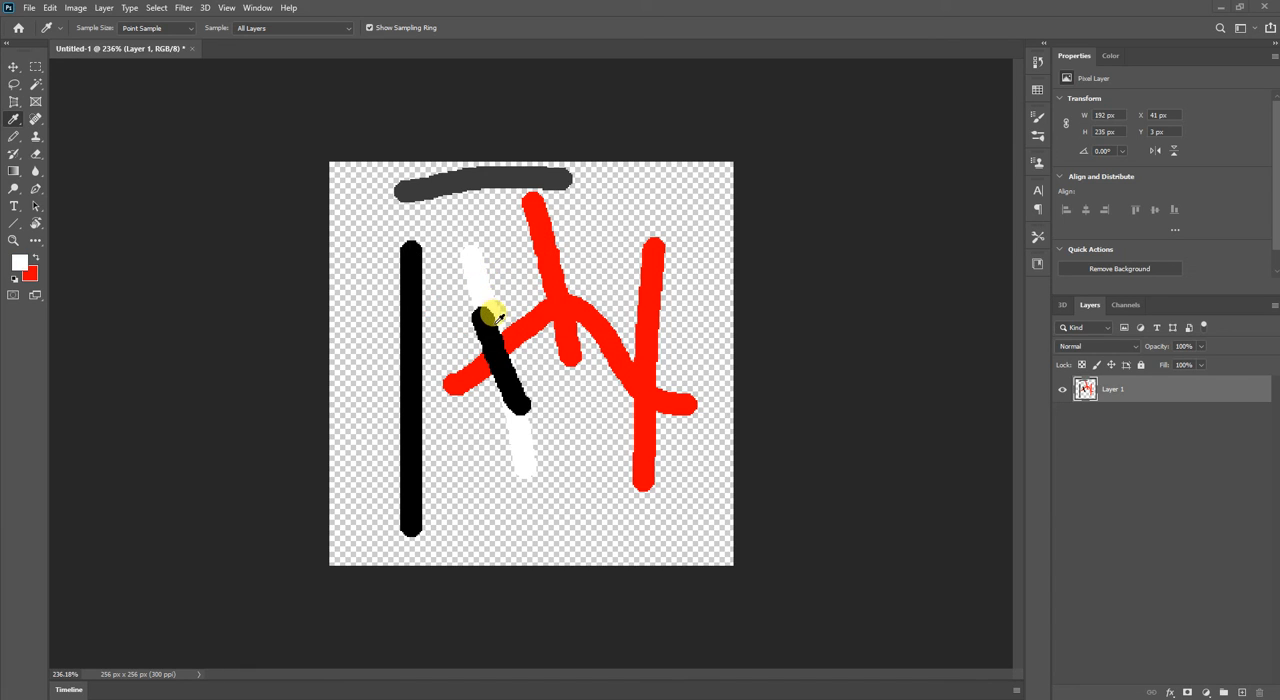
click(490, 333)
click(437, 183)
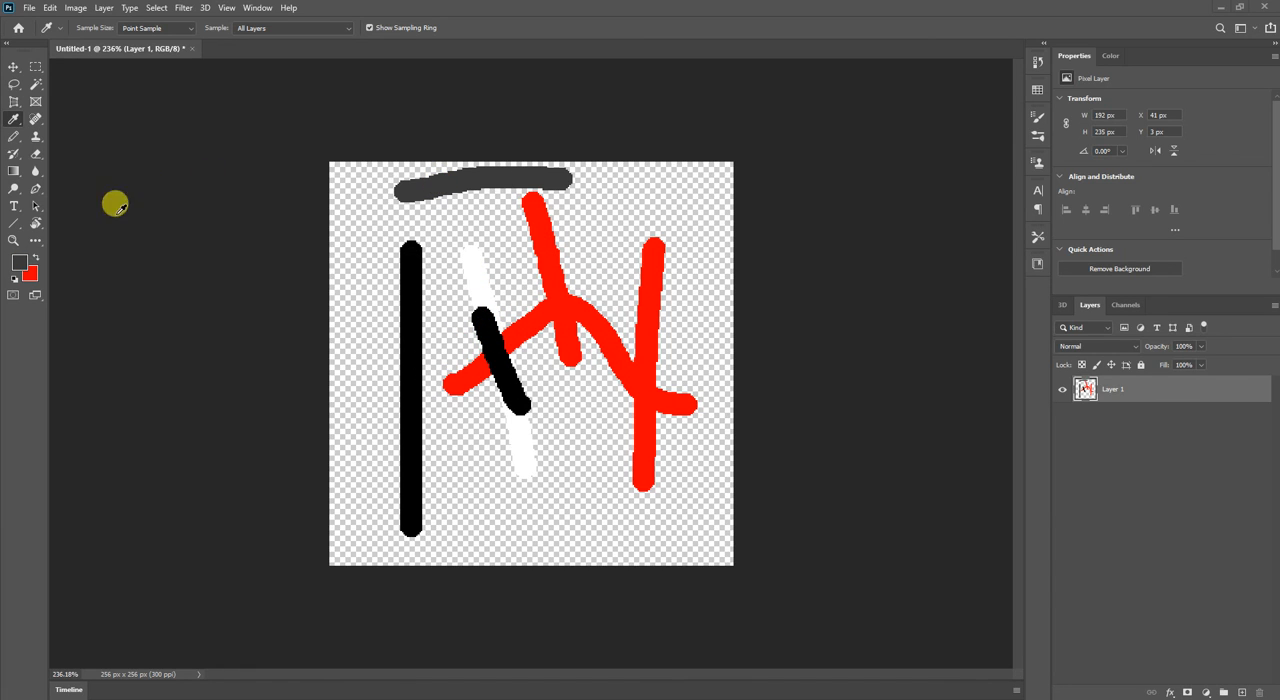
Try sampling black from the vertical stroke and white from the slanted stroke in the foreground Color Picker, discarding both choices.
click(20, 262)
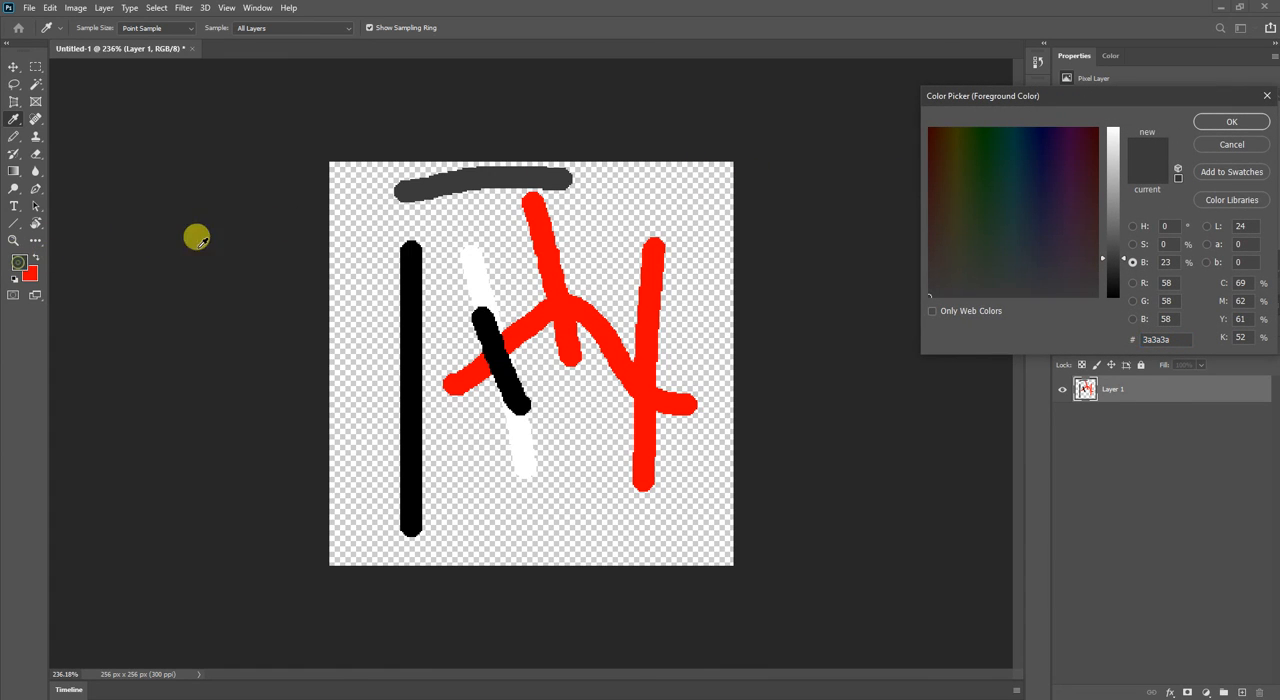
click(409, 285)
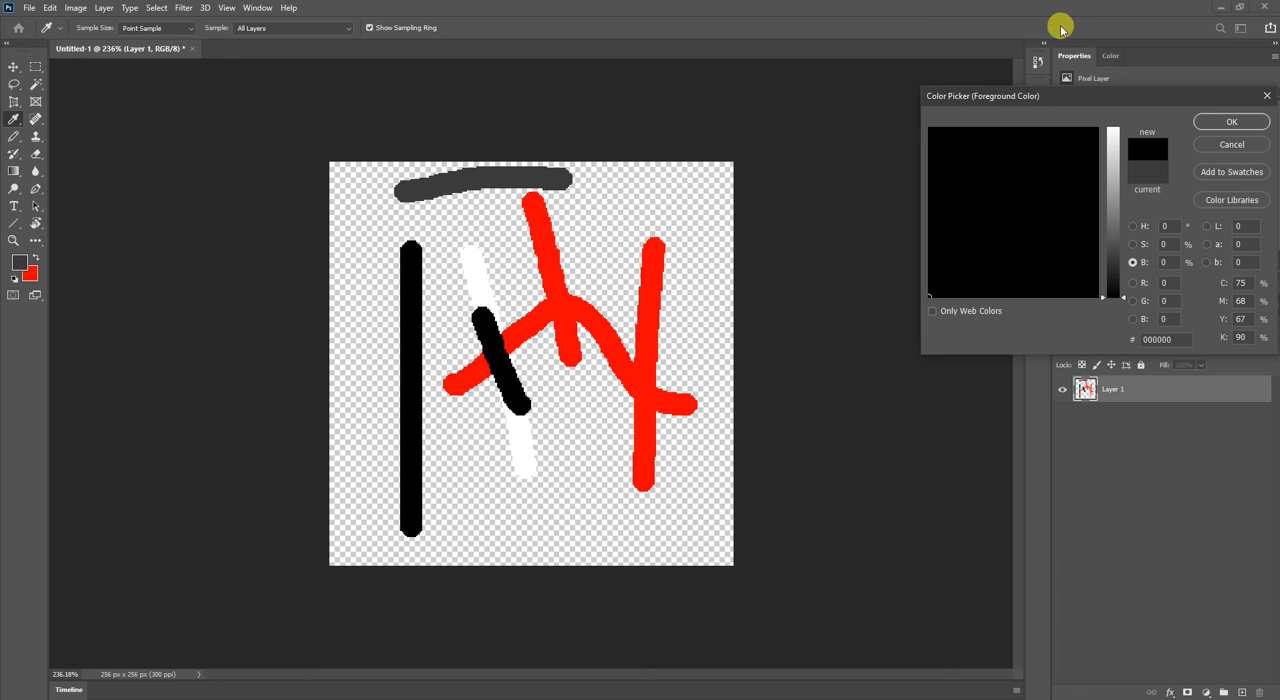
click(1231, 98)
click(1231, 121)
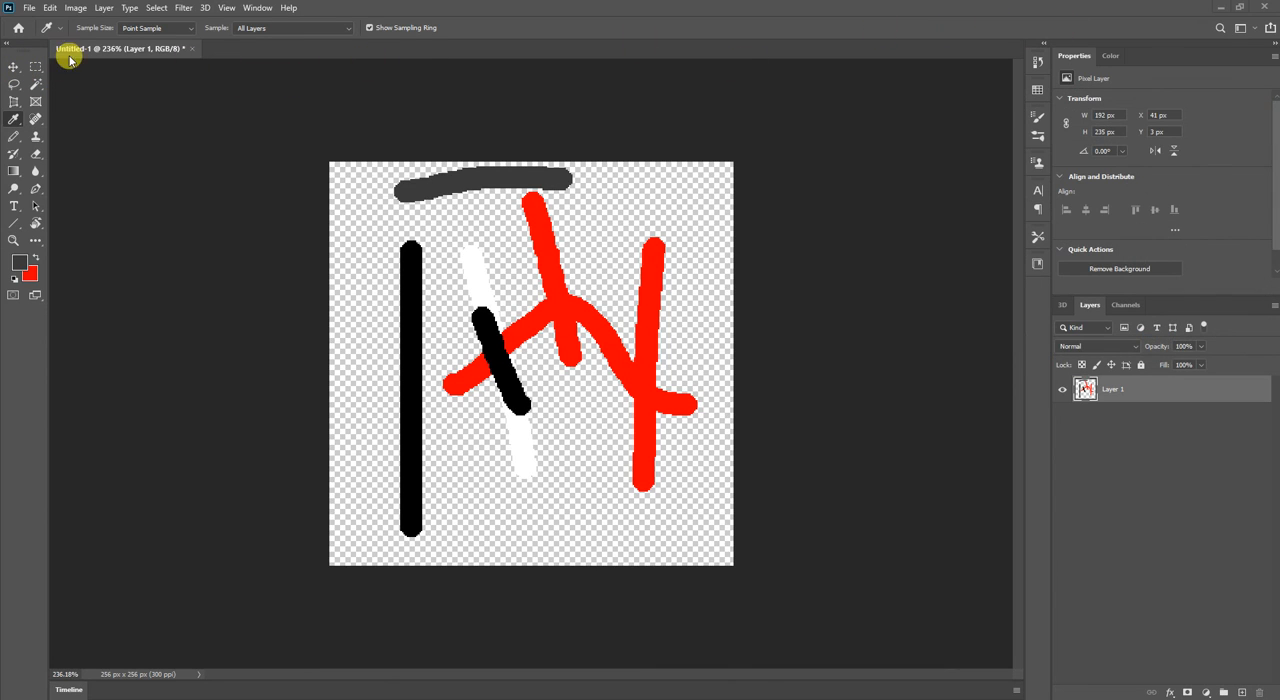
click(13, 66)
click(18, 262)
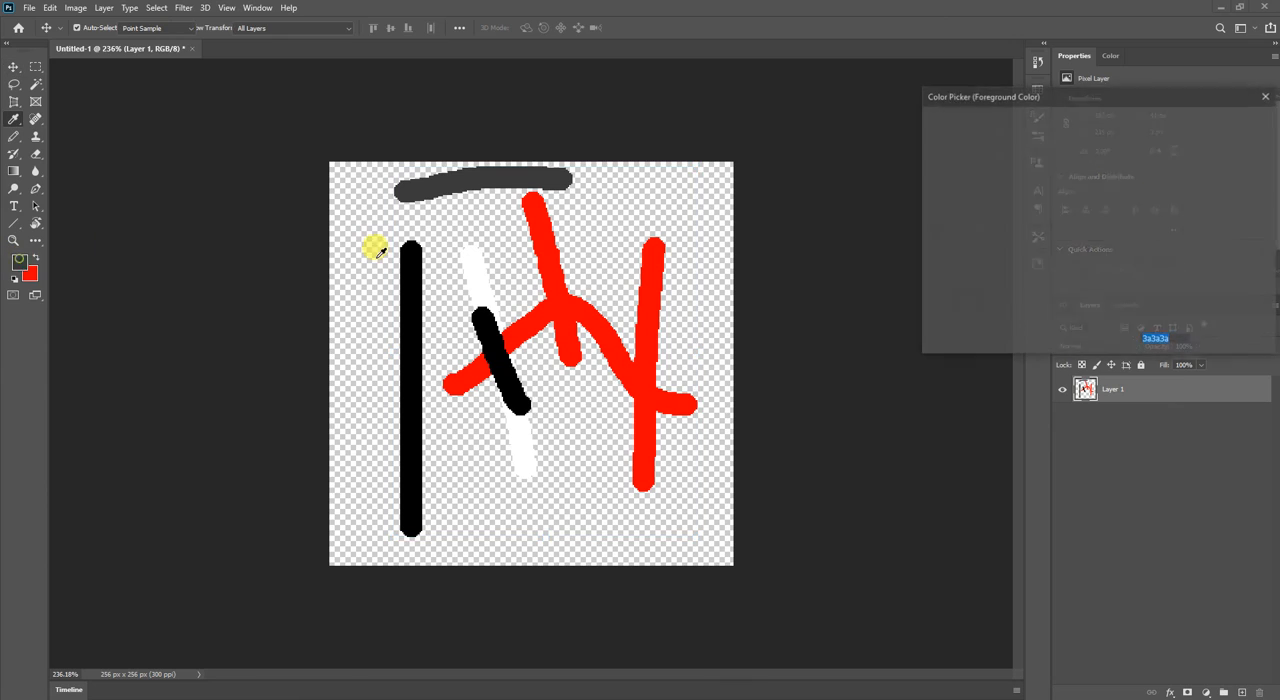
click(472, 278)
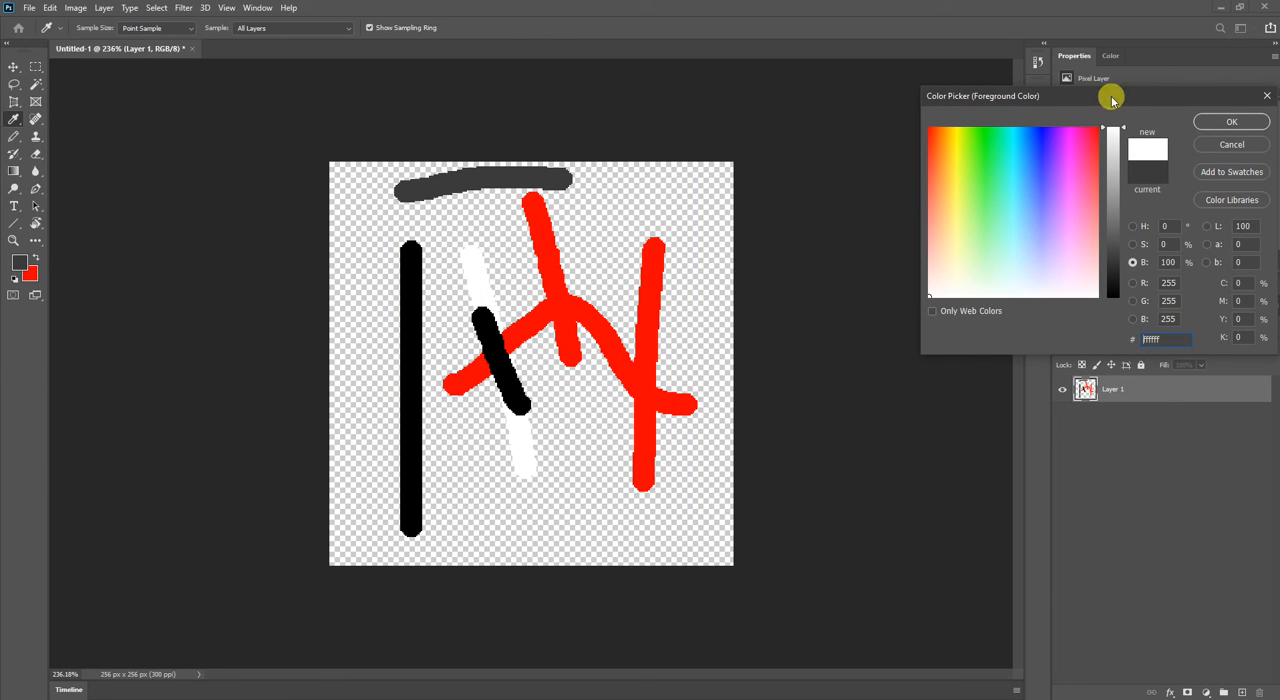
click(1268, 98)
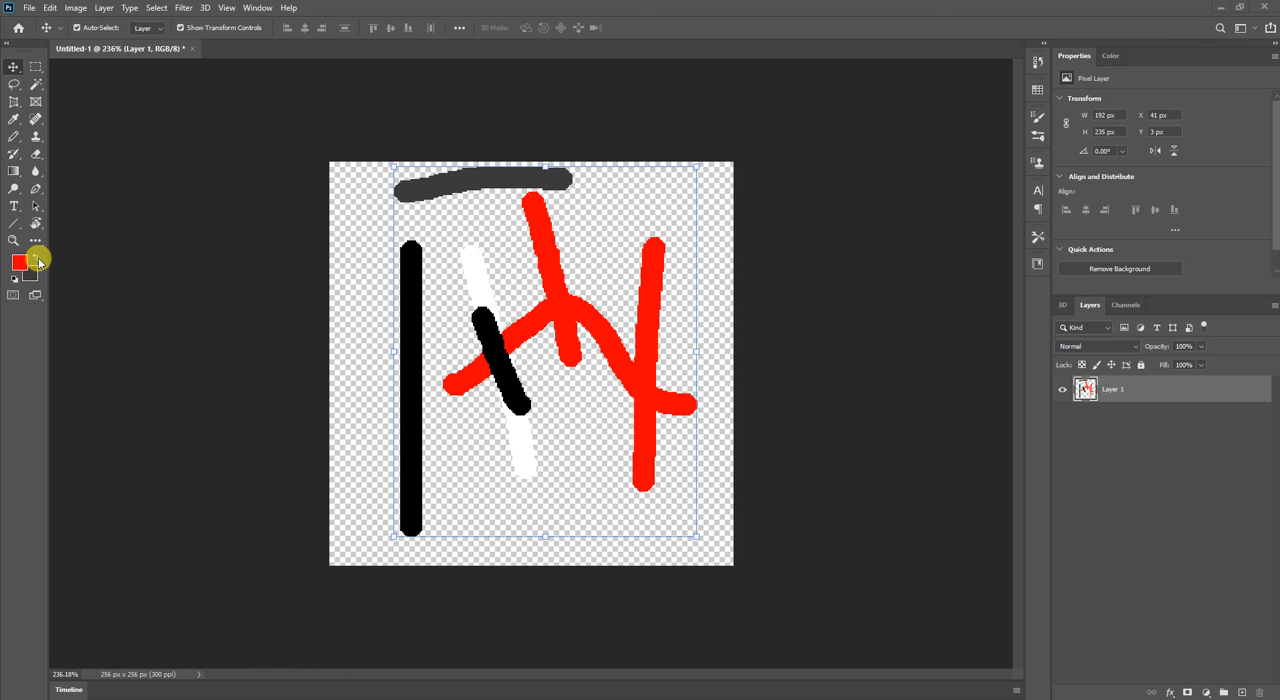
Swap the foreground and background colours, and reset them to the default black and white.
click(37, 258)
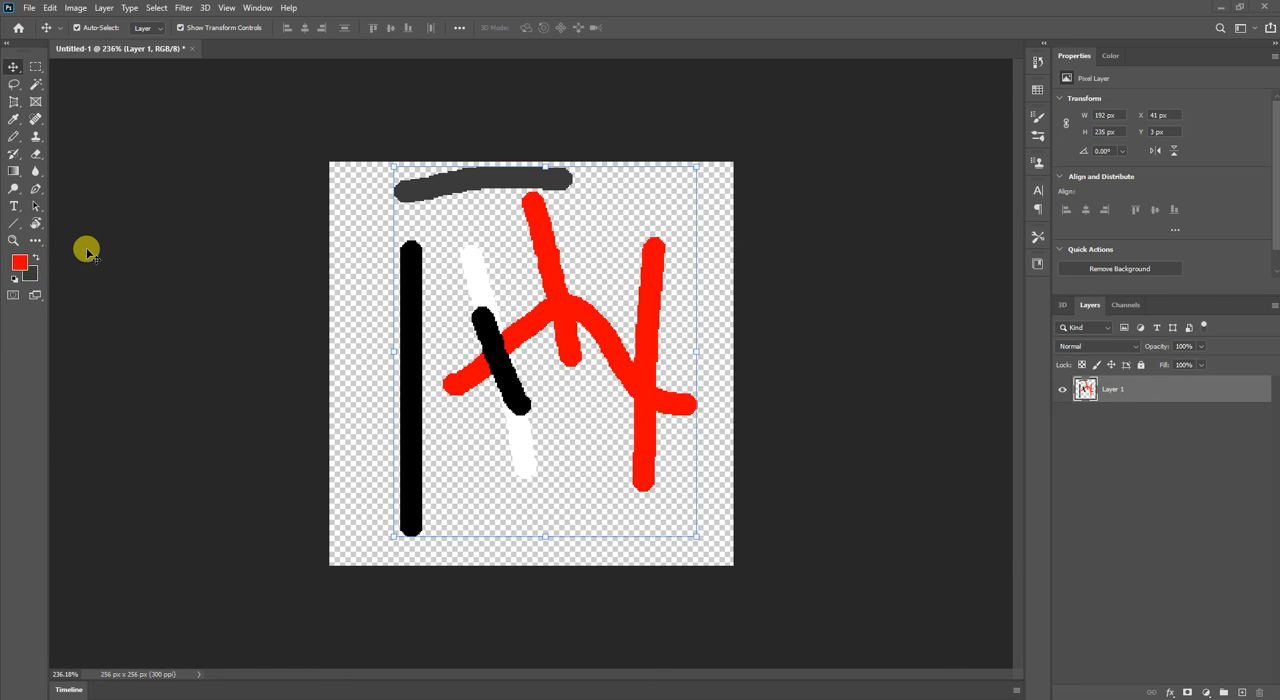
click(14, 283)
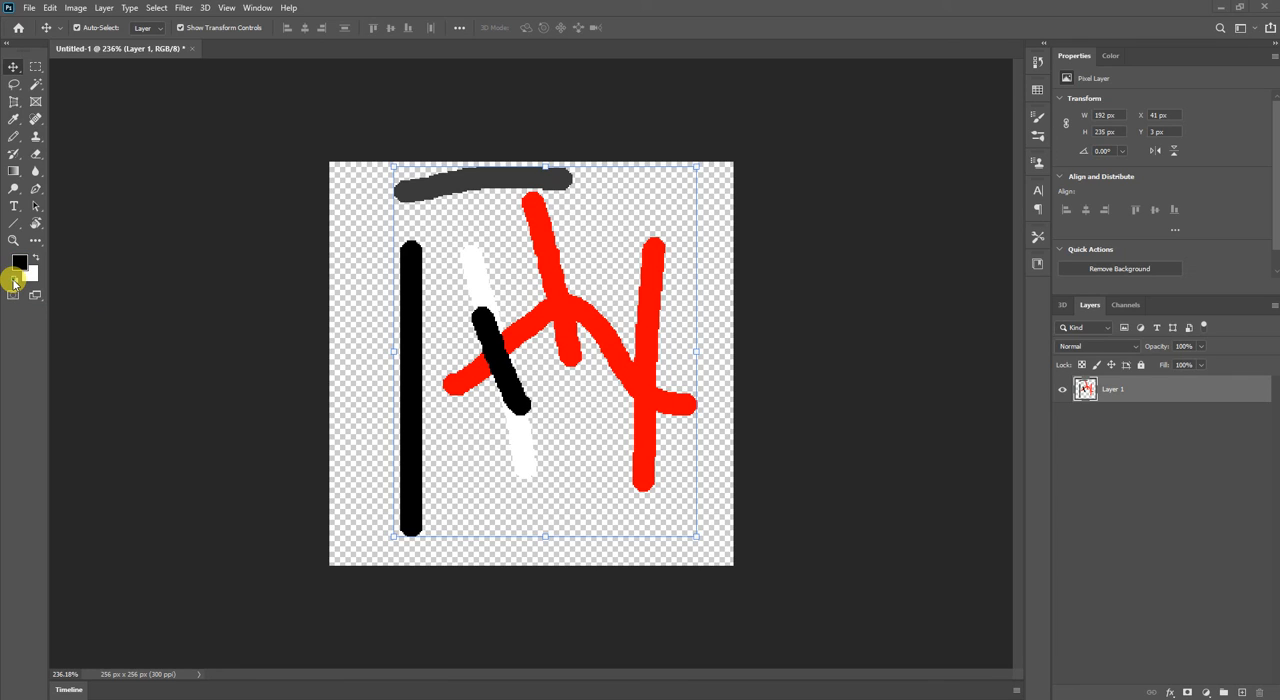
key(x)
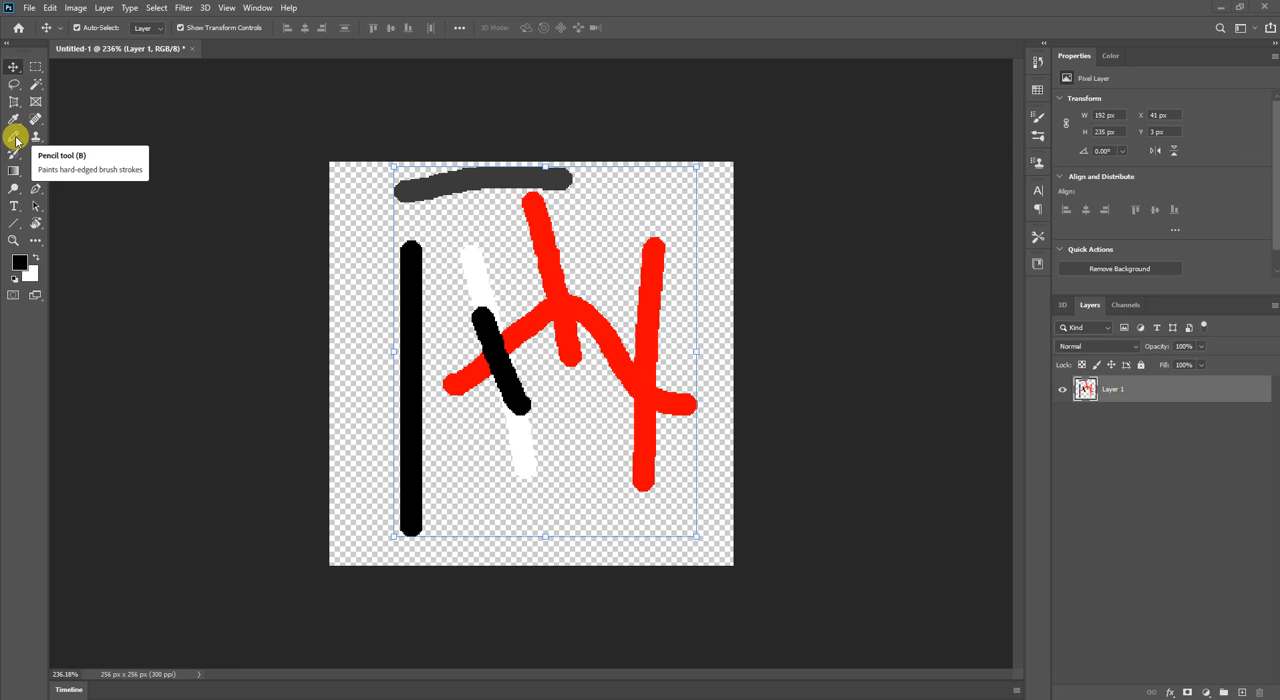
Set the Pencil tool's size to 1 px and place a single black pixel near the canvas's upper-left corner.
click(16, 141)
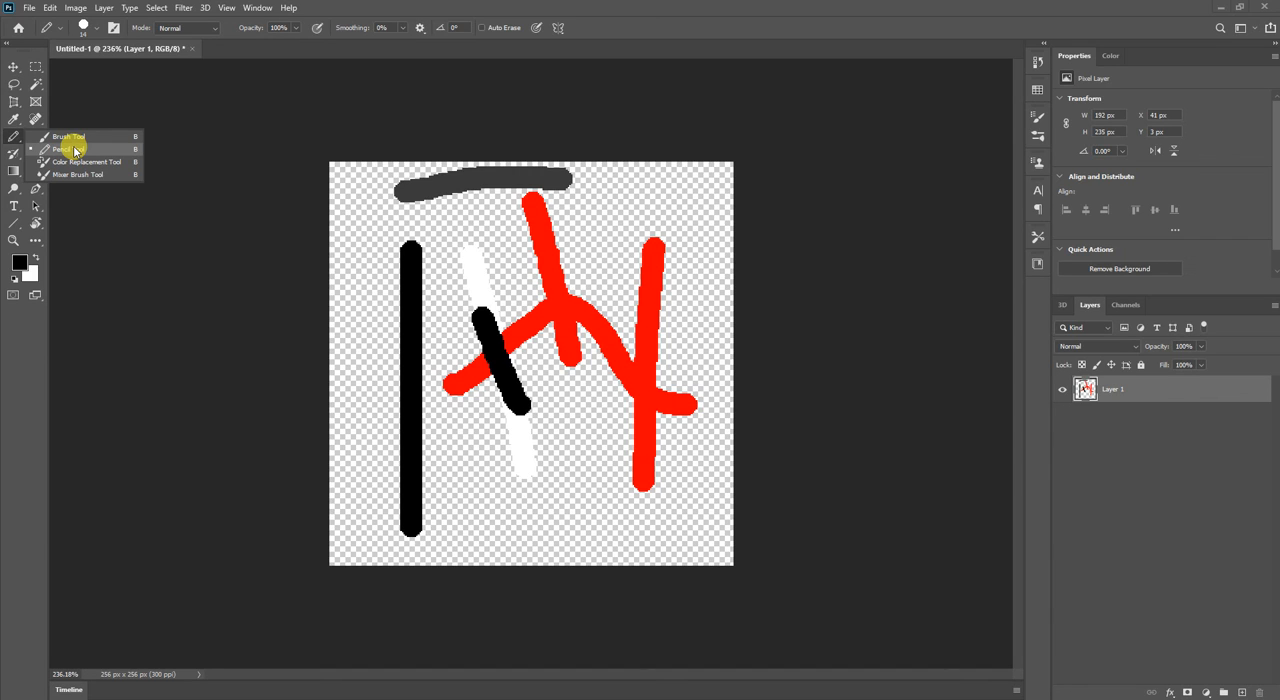
click(97, 33)
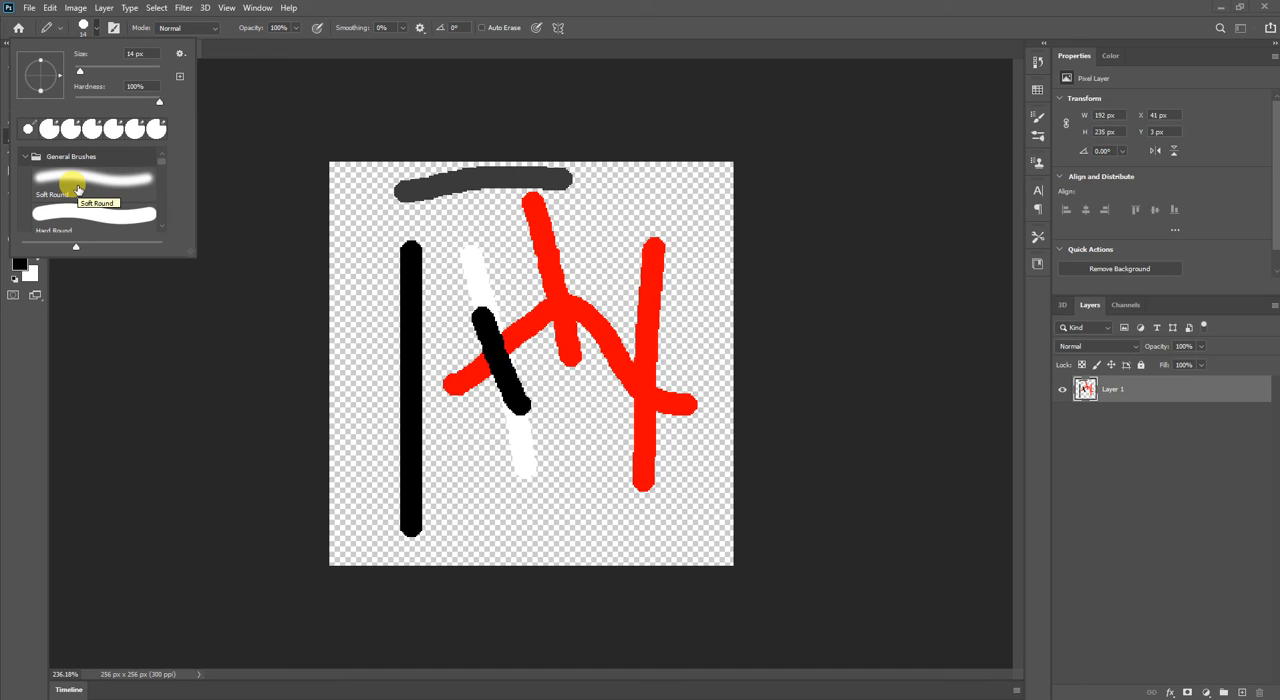
scroll(78, 190, down, 1)
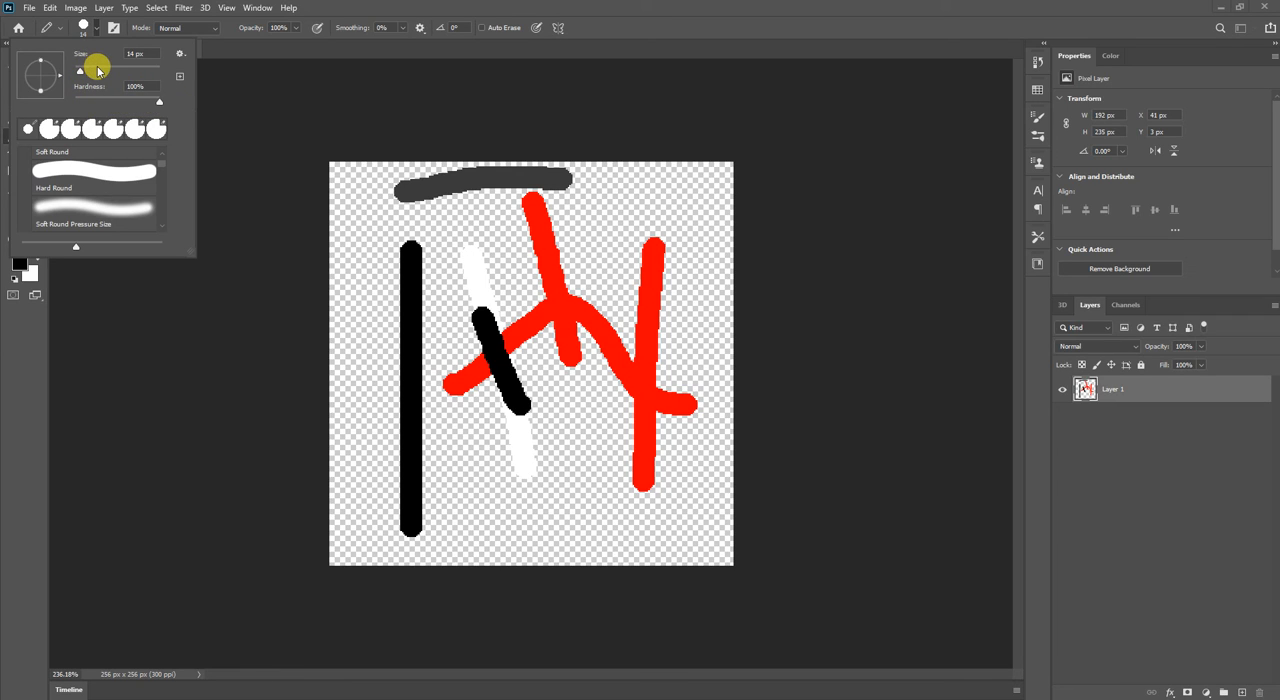
drag(79, 68, 62, 67)
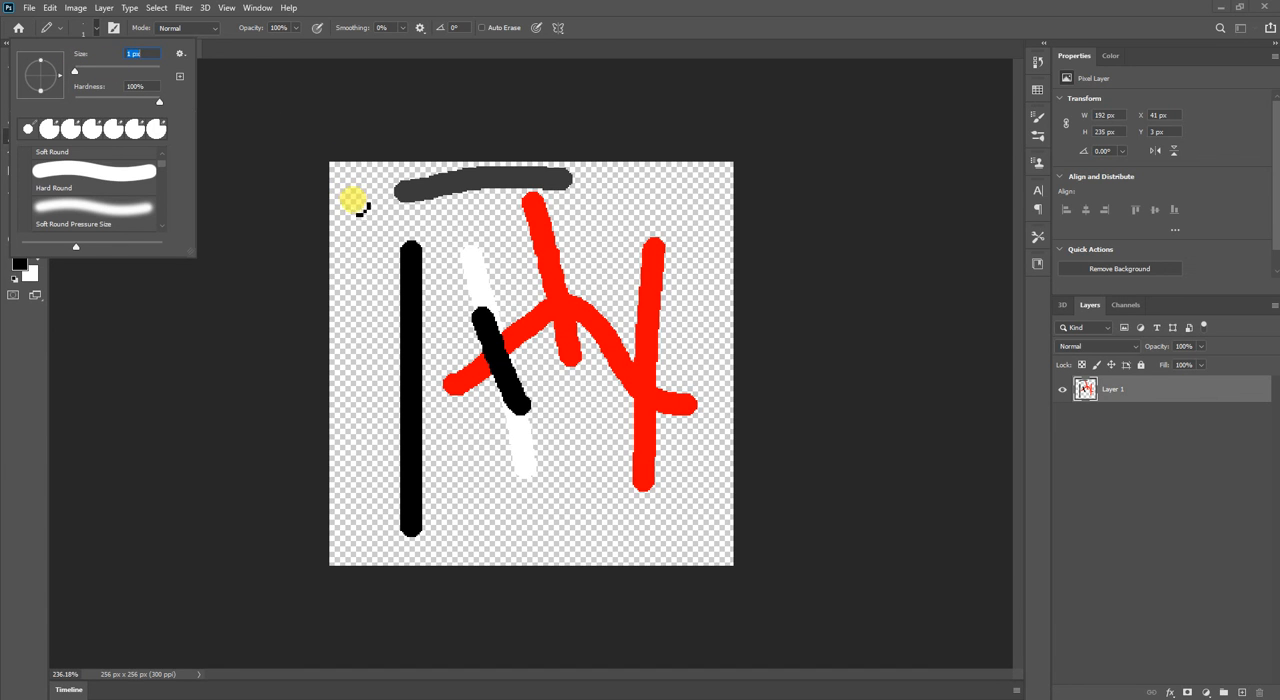
click(369, 203)
Paint an irregular cluster of single black pixels, about 7 px wide and 5 px high, against the black vertical stroke's right edge.
scroll(377, 257, up, 10)
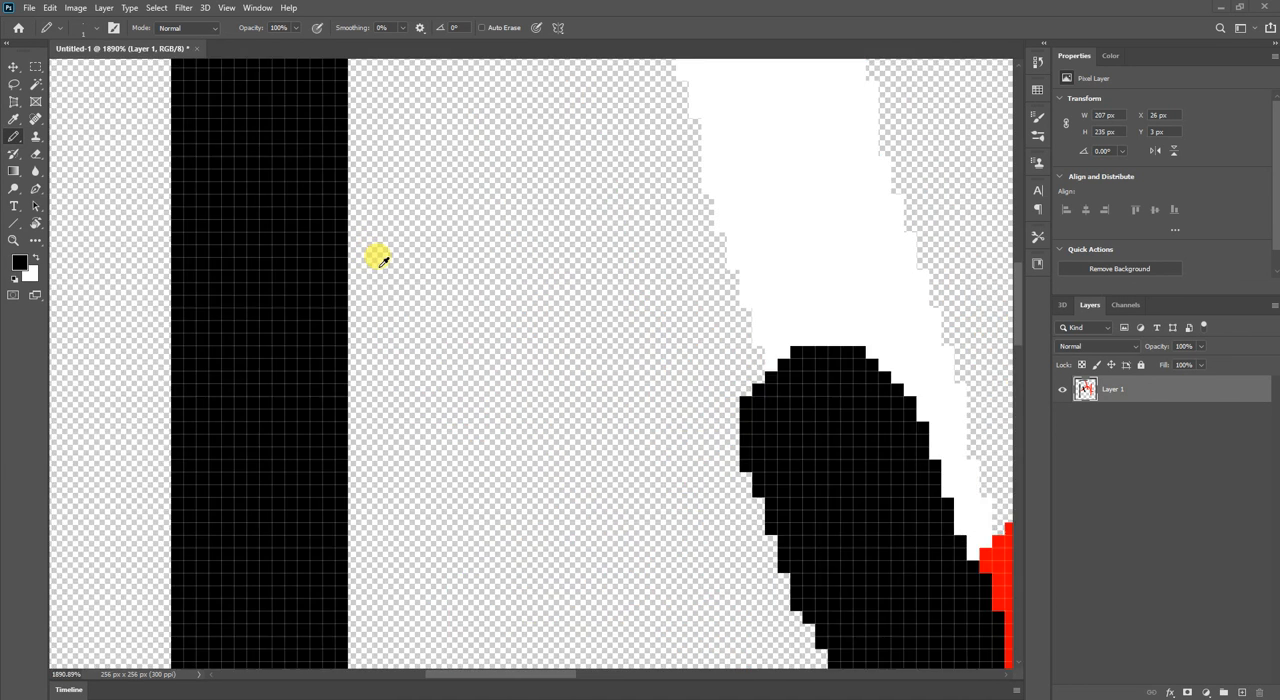
scroll(380, 258, up, 5)
click(372, 262)
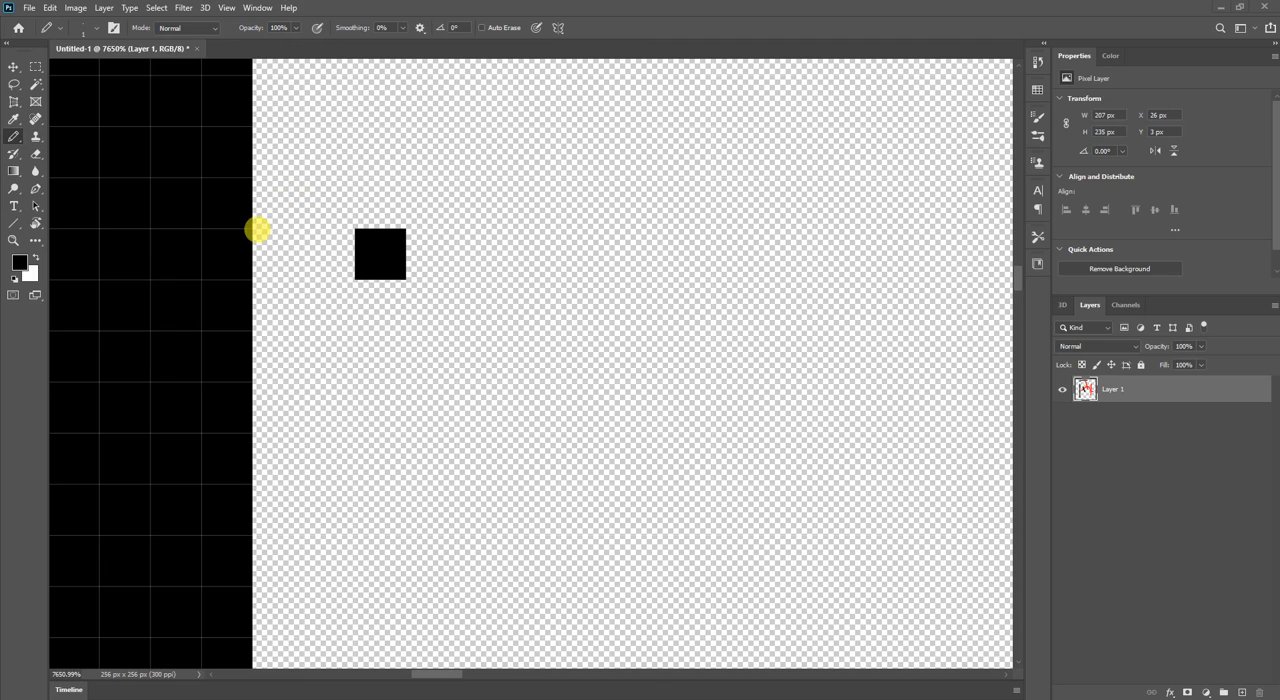
click(329, 305)
click(329, 203)
click(278, 254)
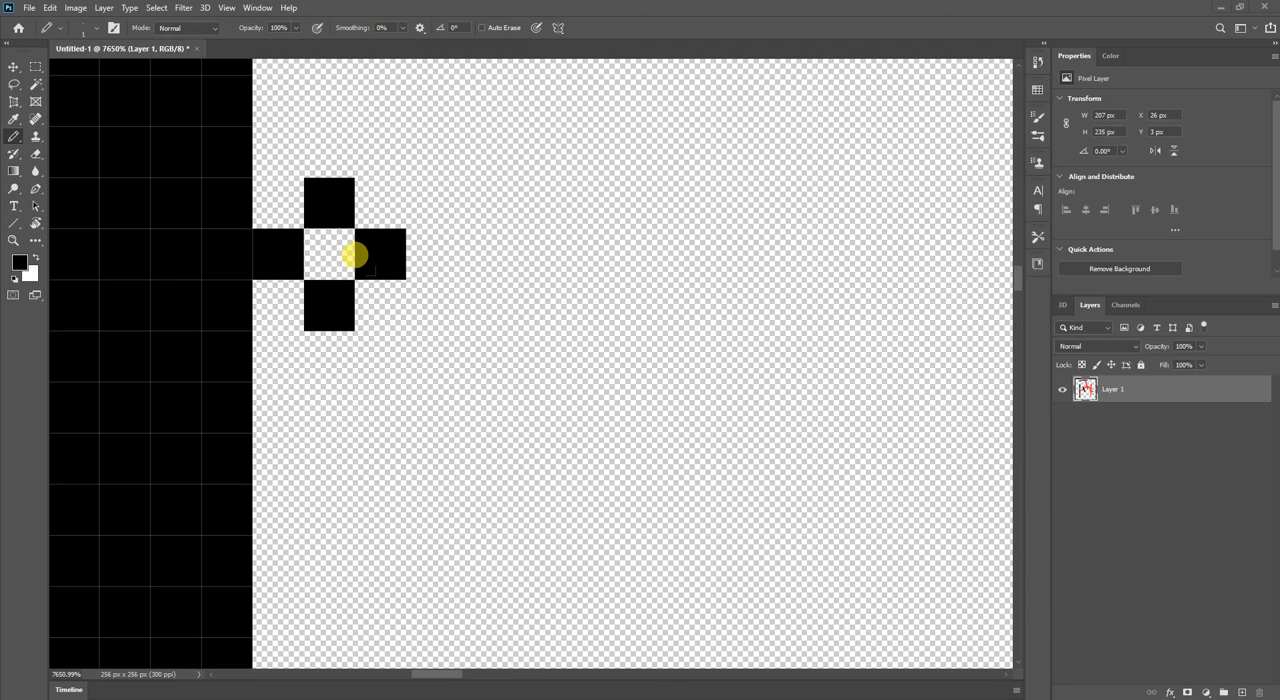
click(431, 356)
click(431, 305)
click(380, 356)
click(482, 407)
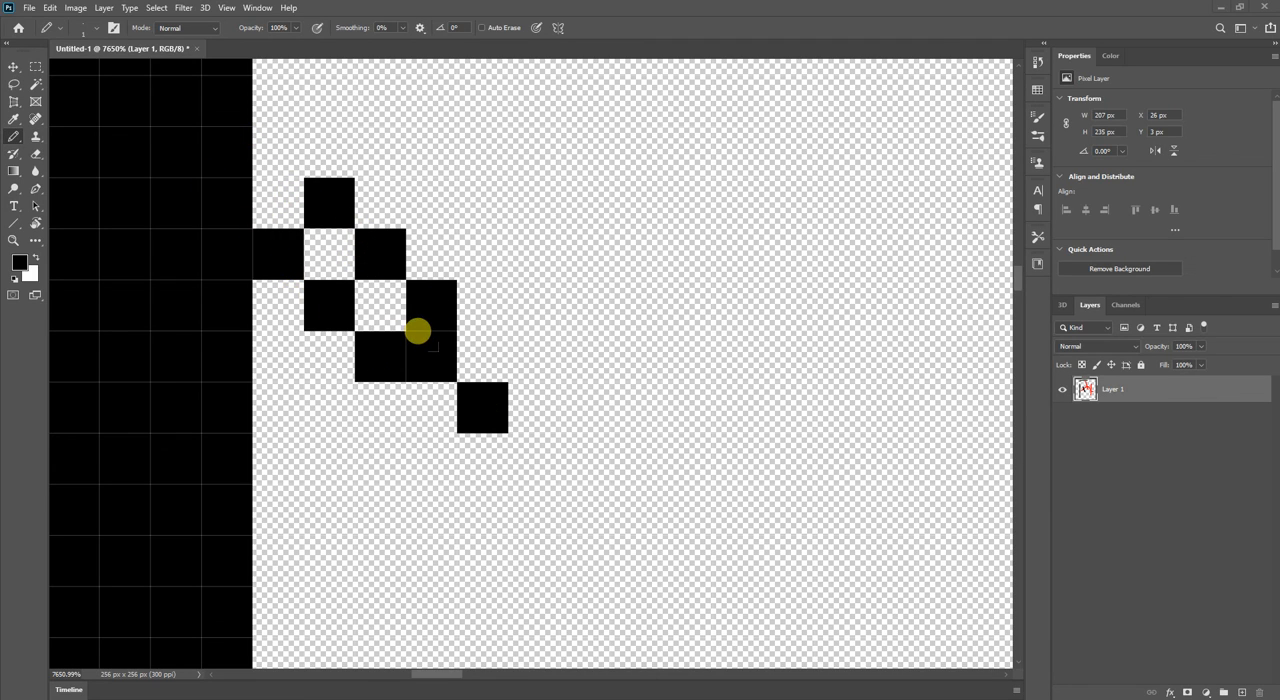
click(482, 305)
click(584, 356)
click(533, 356)
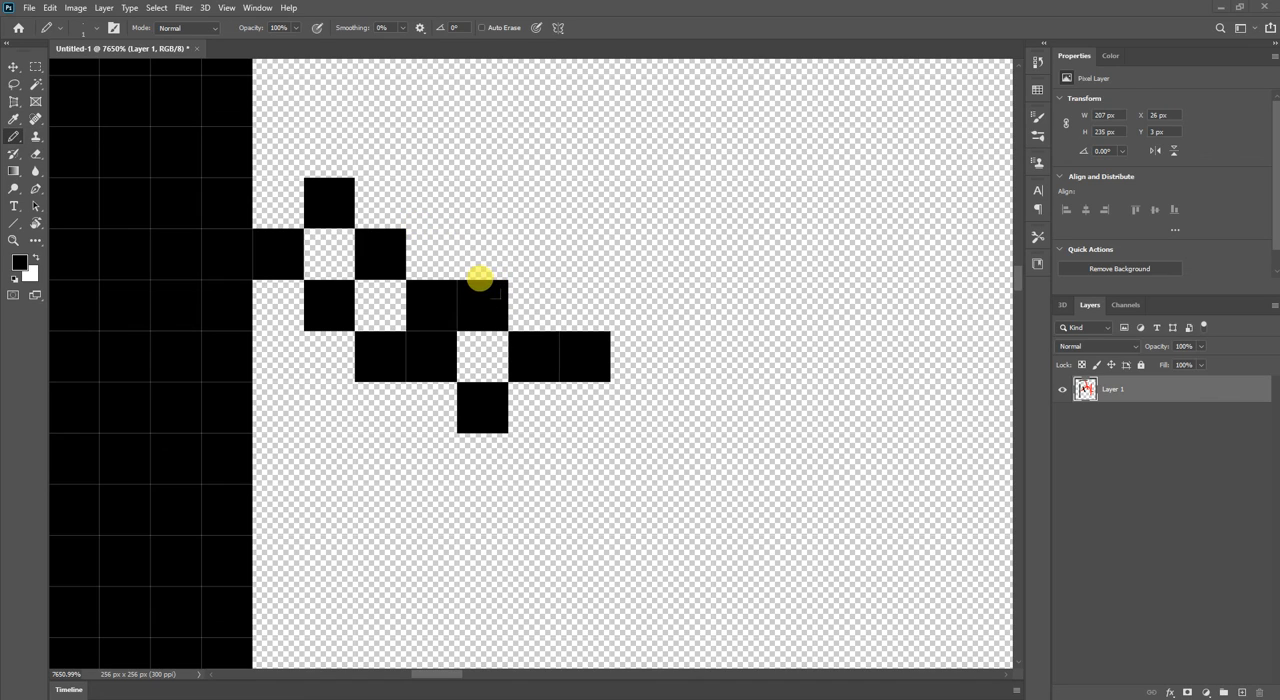
click(546, 291)
click(589, 294)
click(548, 250)
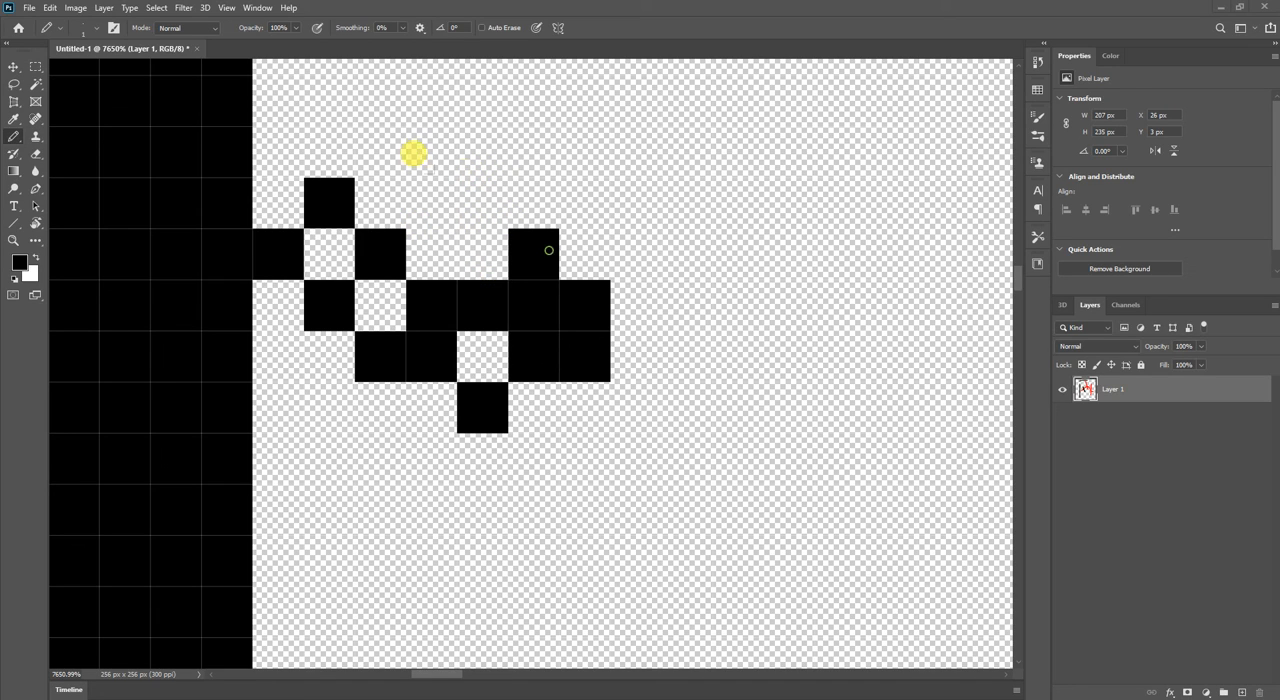
click(482, 203)
click(431, 203)
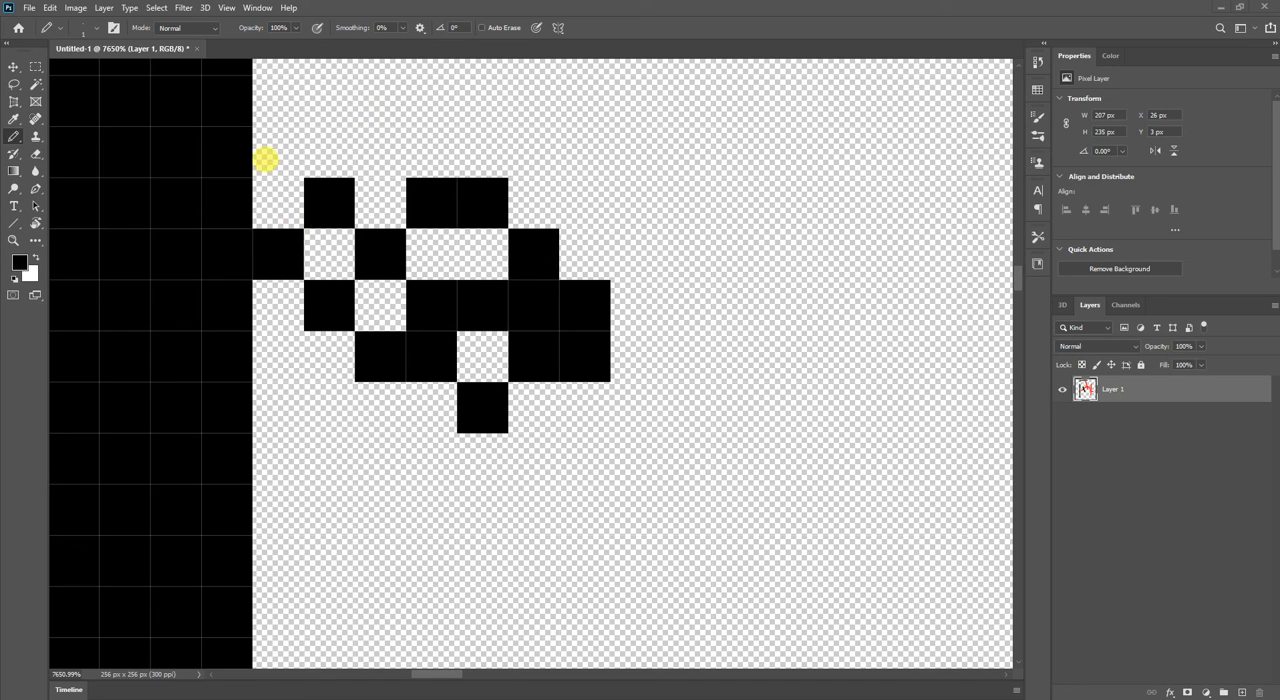
Set the Pencil size to 5000 px and cover the whole canvas in black with one dab.
click(95, 28)
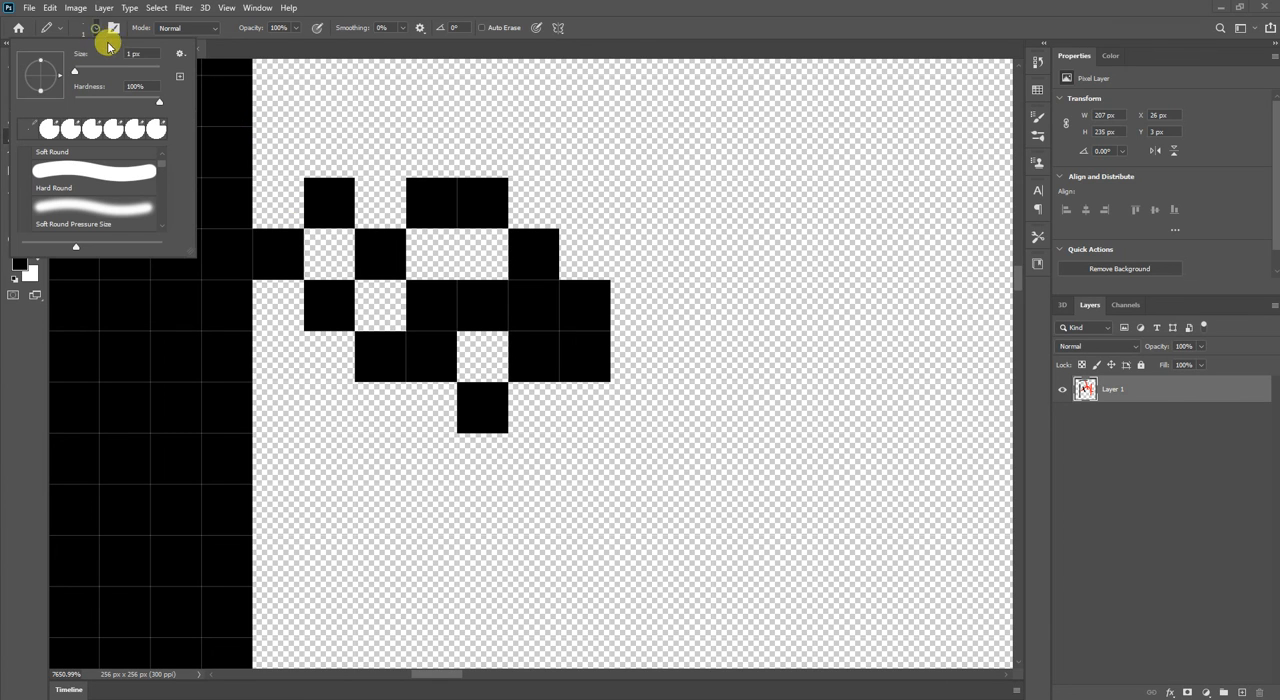
drag(127, 67, 220, 68)
click(483, 204)
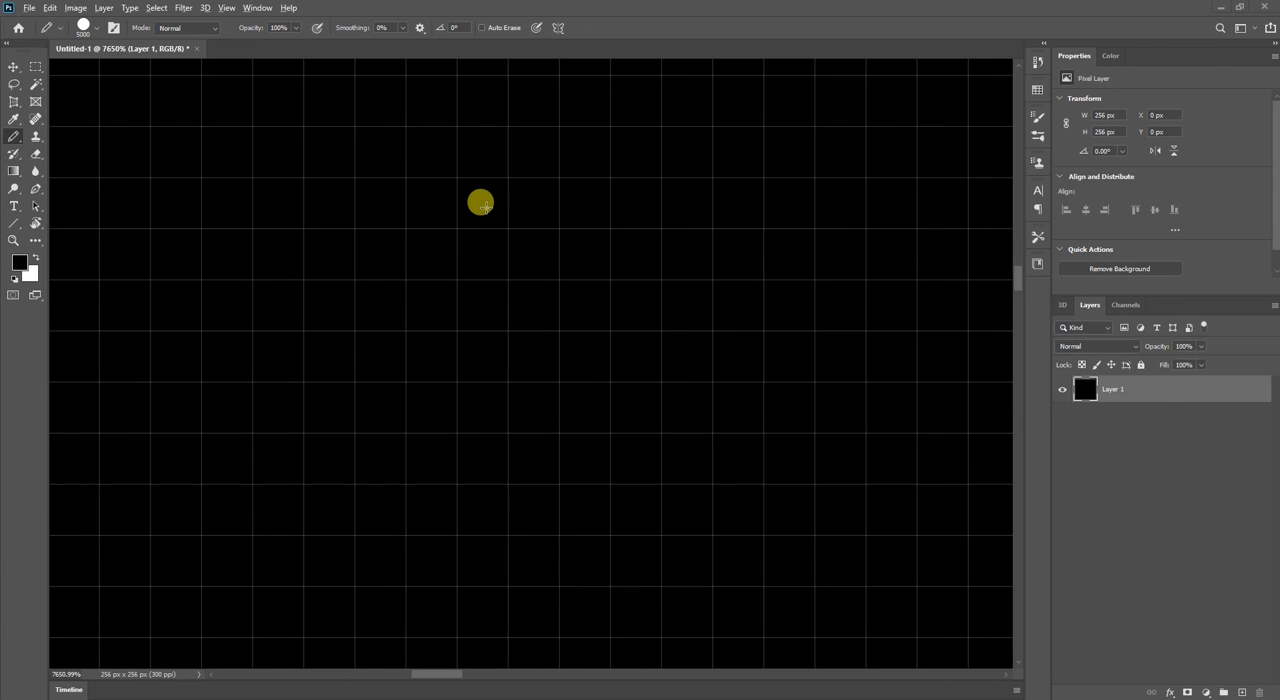
scroll(483, 204, down, 15)
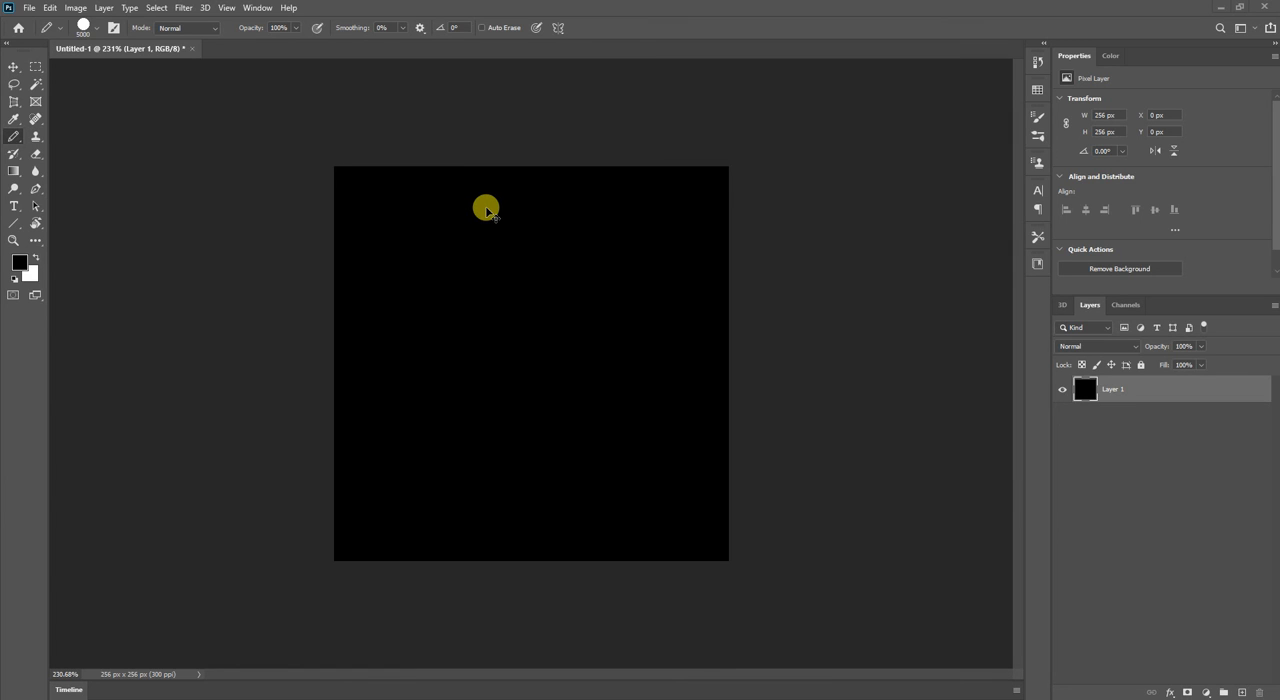
Select the whole canvas and delete its black fill, undoing and repeating the deletion once.
key(ctrl+a)
key(Delete)
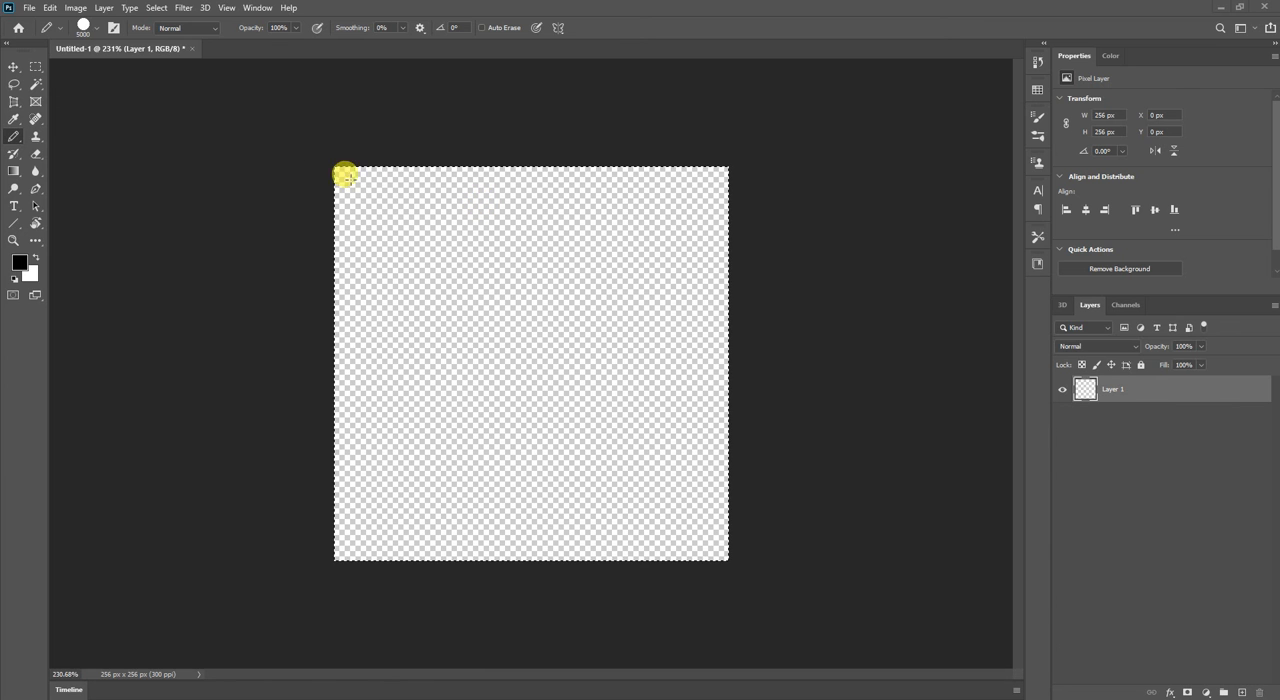
key(ctrl+z)
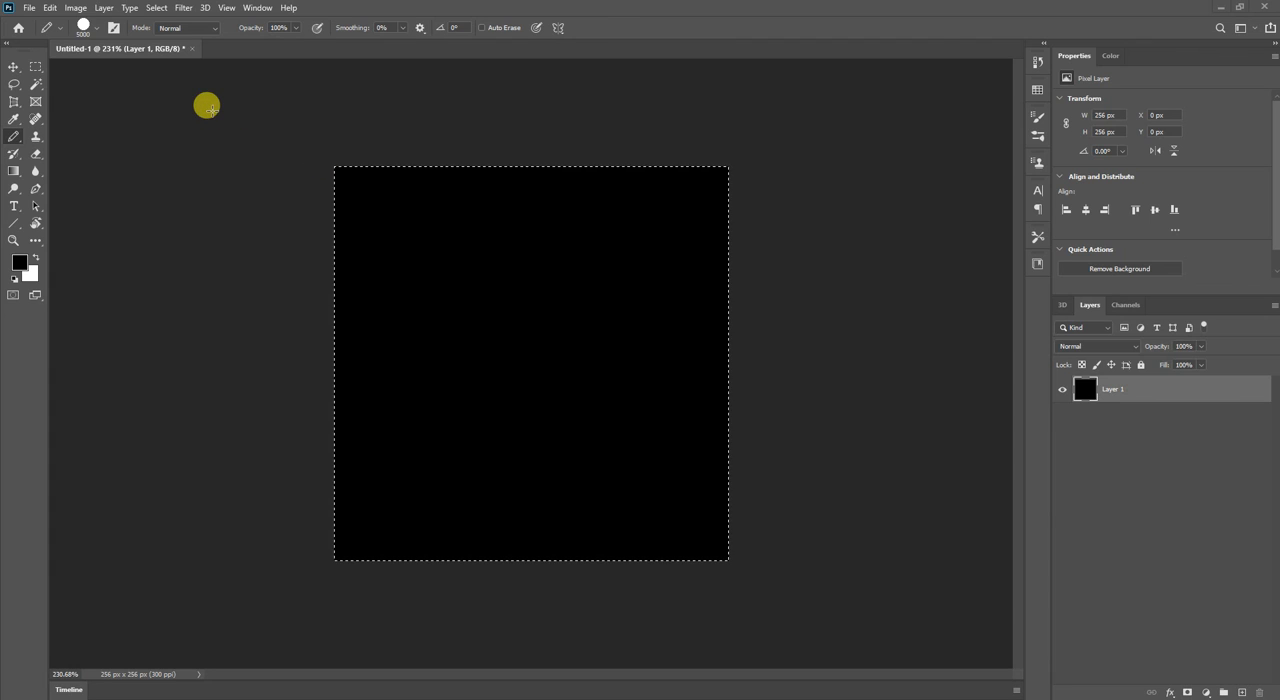
key(Delete)
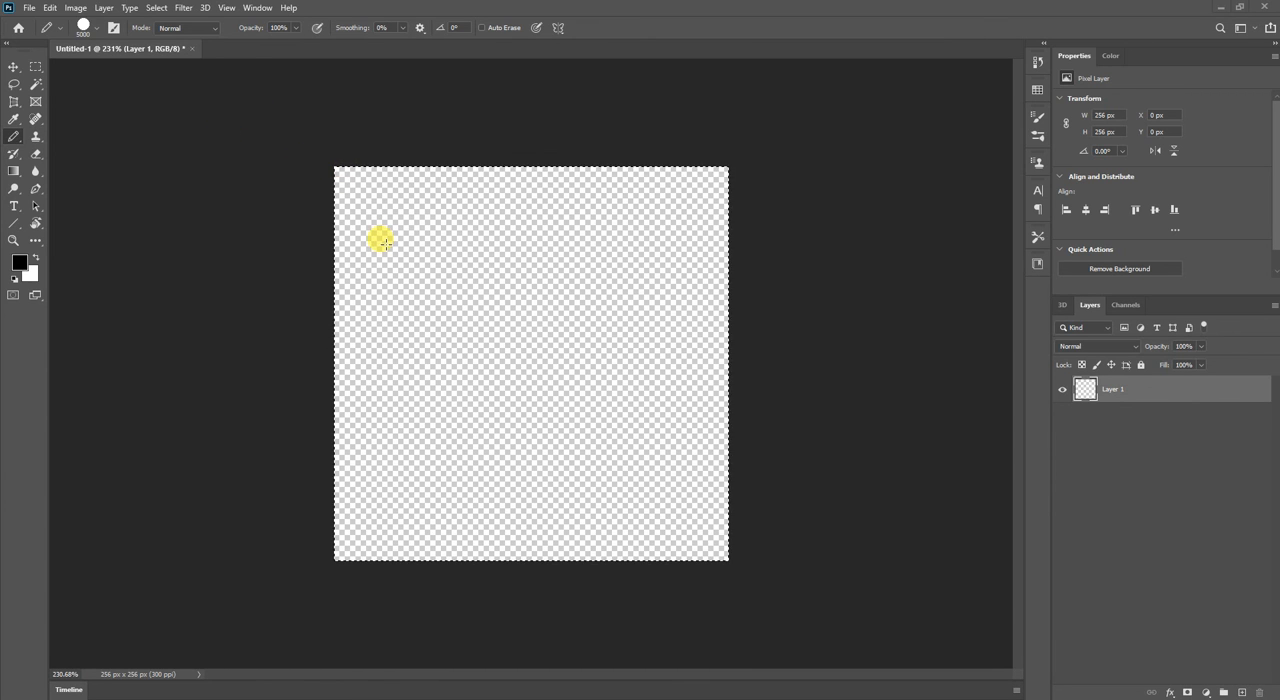
Set the Pencil tool's size to 20 px and open its list of blend modes without changing the mode.
click(98, 33)
mouse_move(86, 70)
mouse_down()
mouse_move(71, 70)
mouse_move(83, 70)
mouse_up()
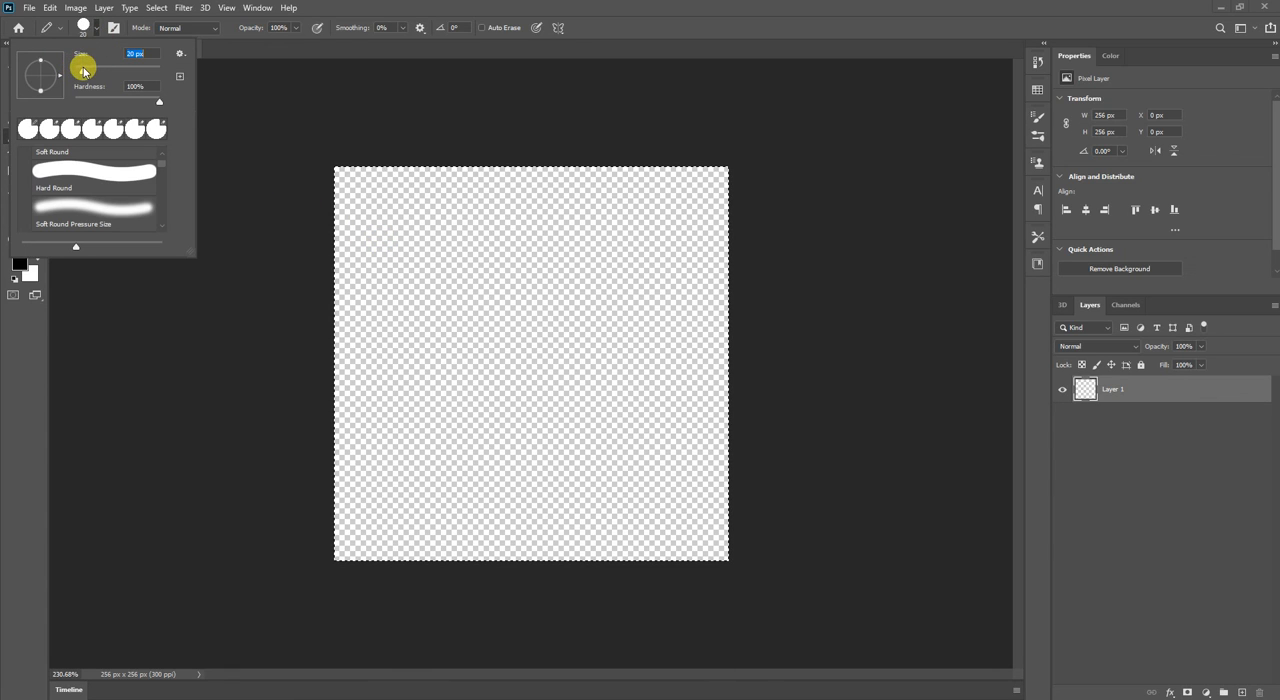
click(203, 72)
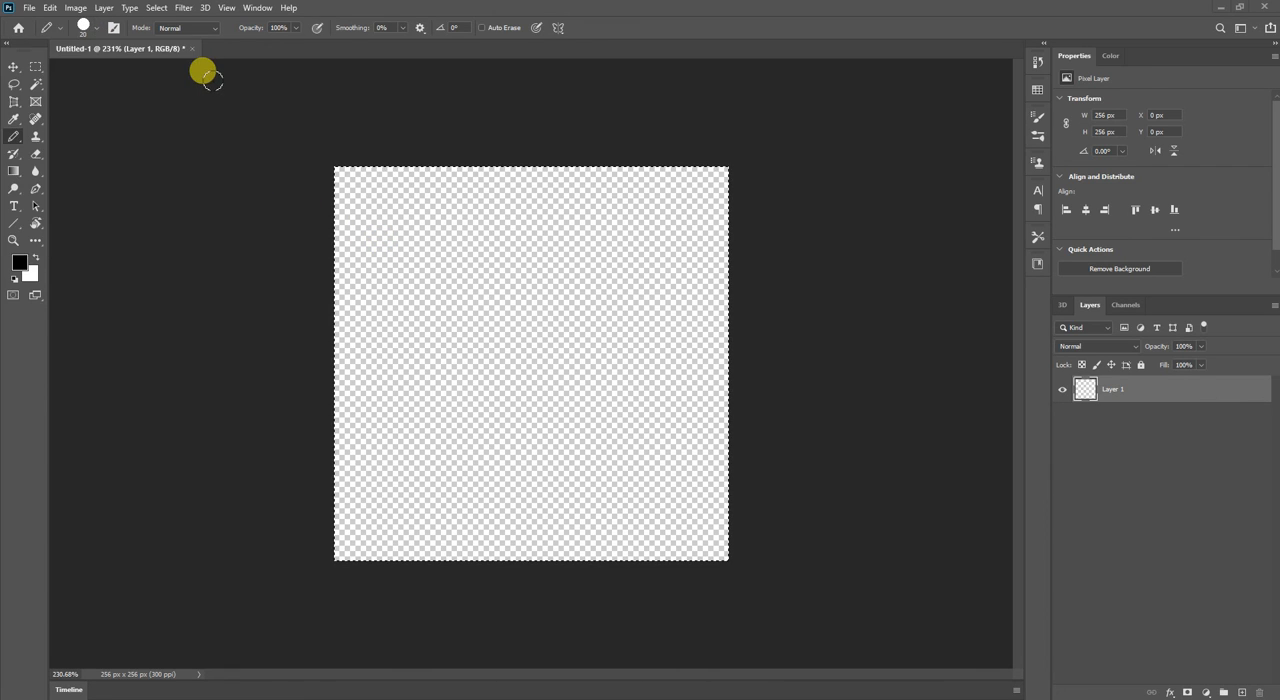
click(193, 32)
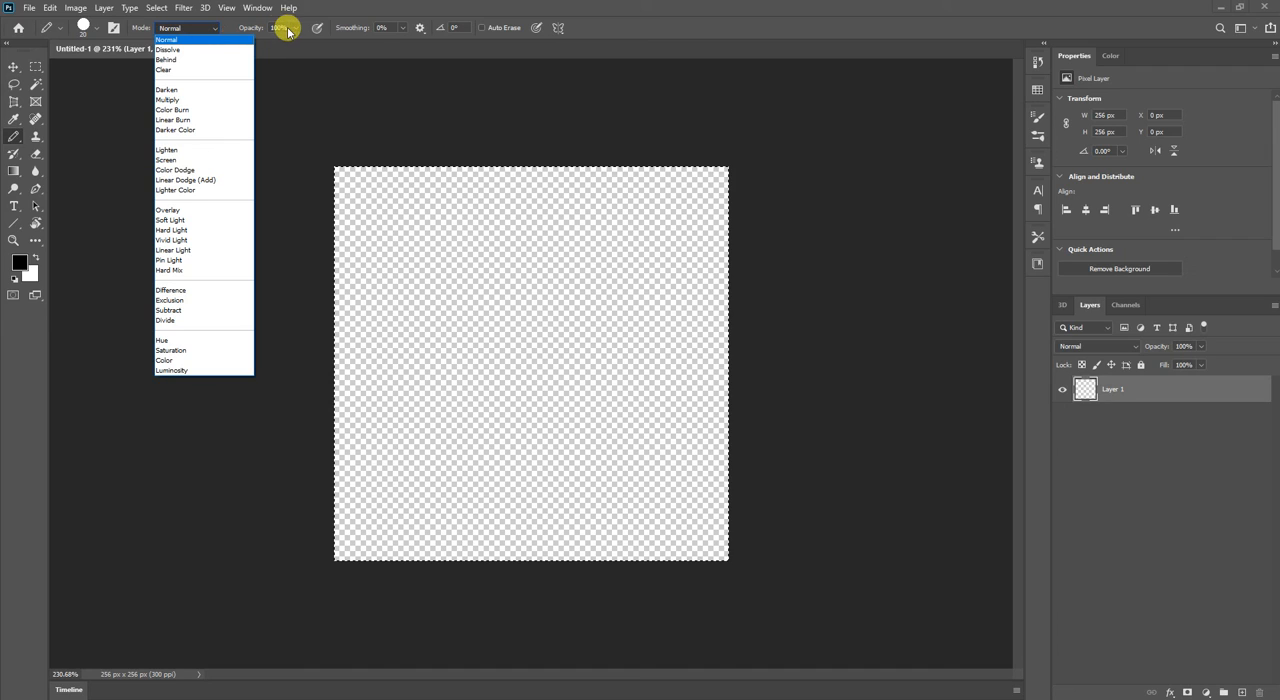
click(298, 81)
Set the Pencil's opacity to 55% and place three separate semi-transparent black dots on the canvas.
drag(298, 29, 271, 43)
click(472, 291)
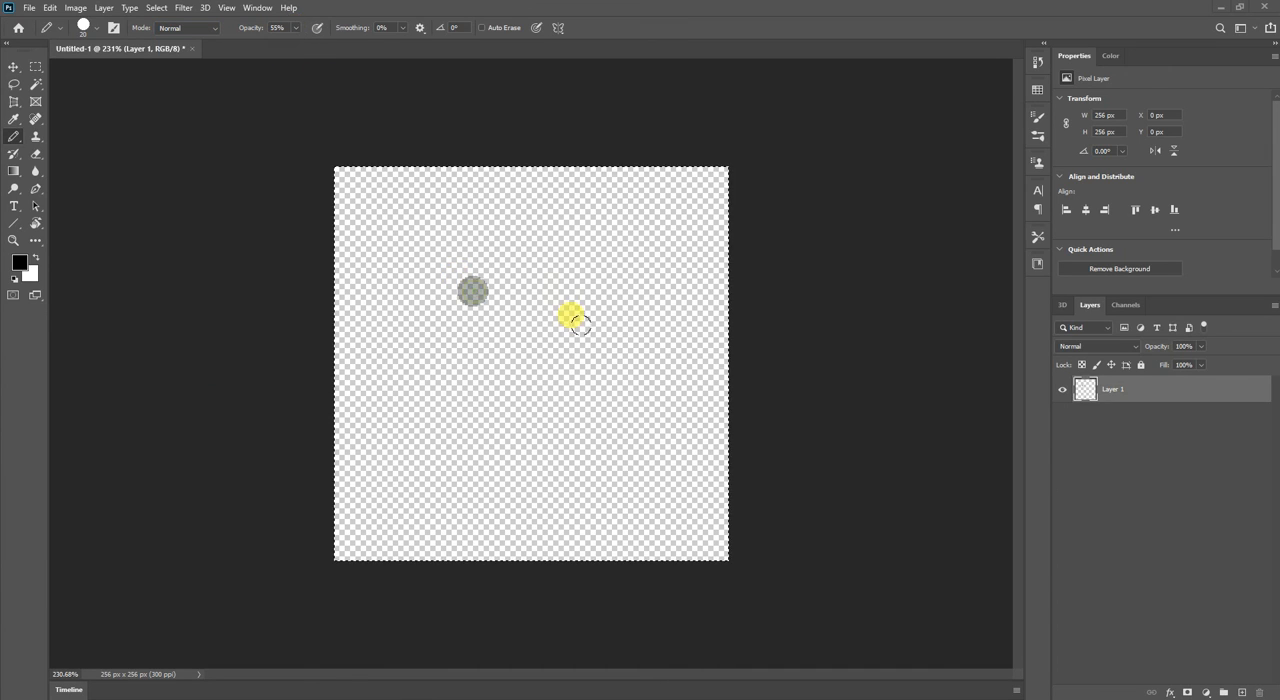
click(584, 352)
click(592, 262)
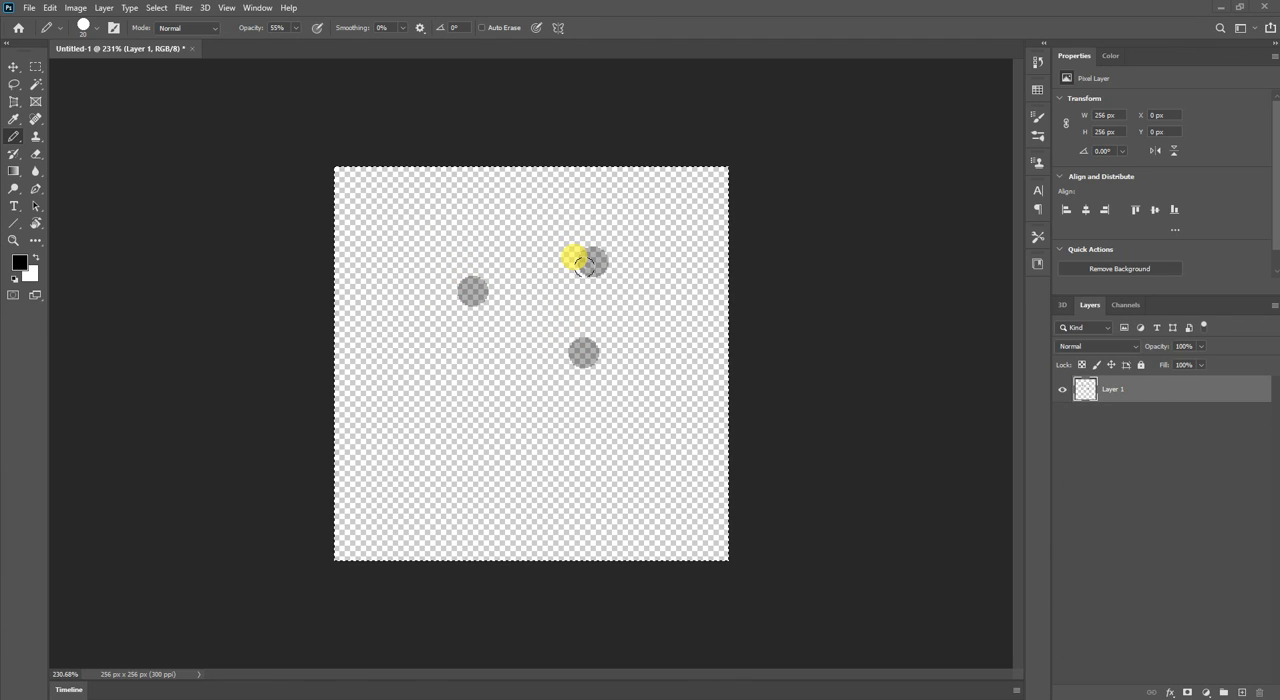
Clear the three dots from the canvas with nothing left selected, and set the Pencil's opacity to 100%.
key(ctrl+d)
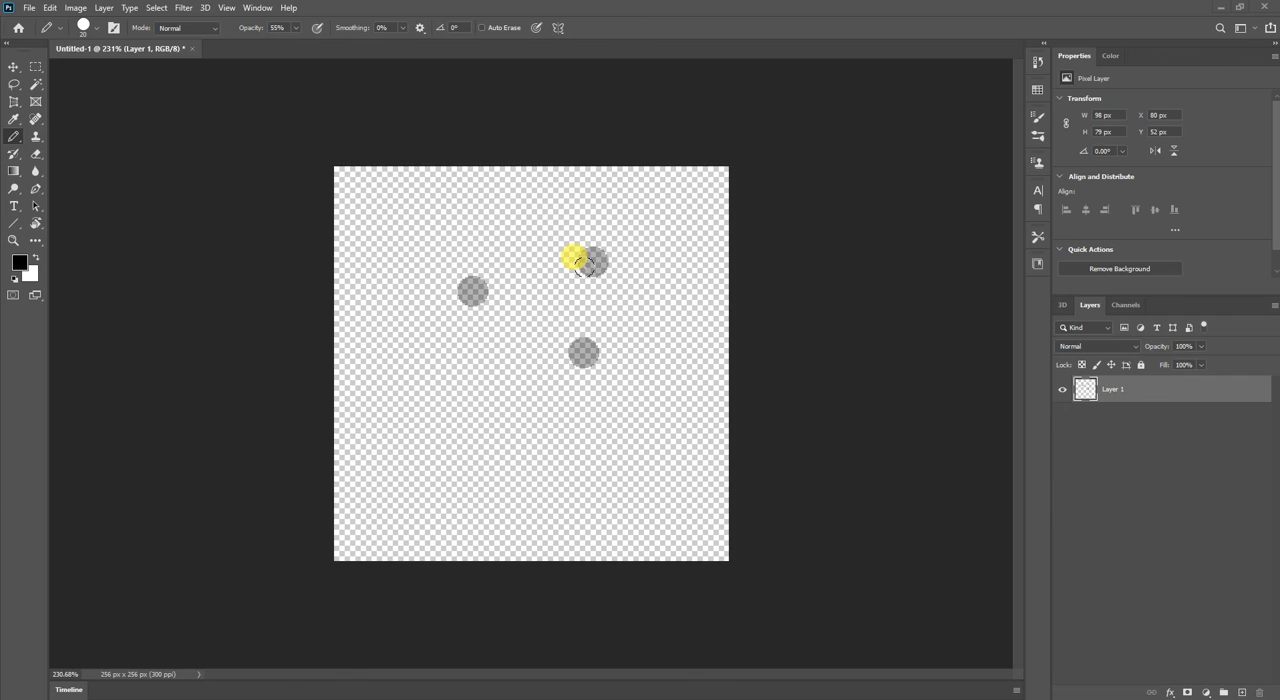
key(ctrl+a)
key(Delete)
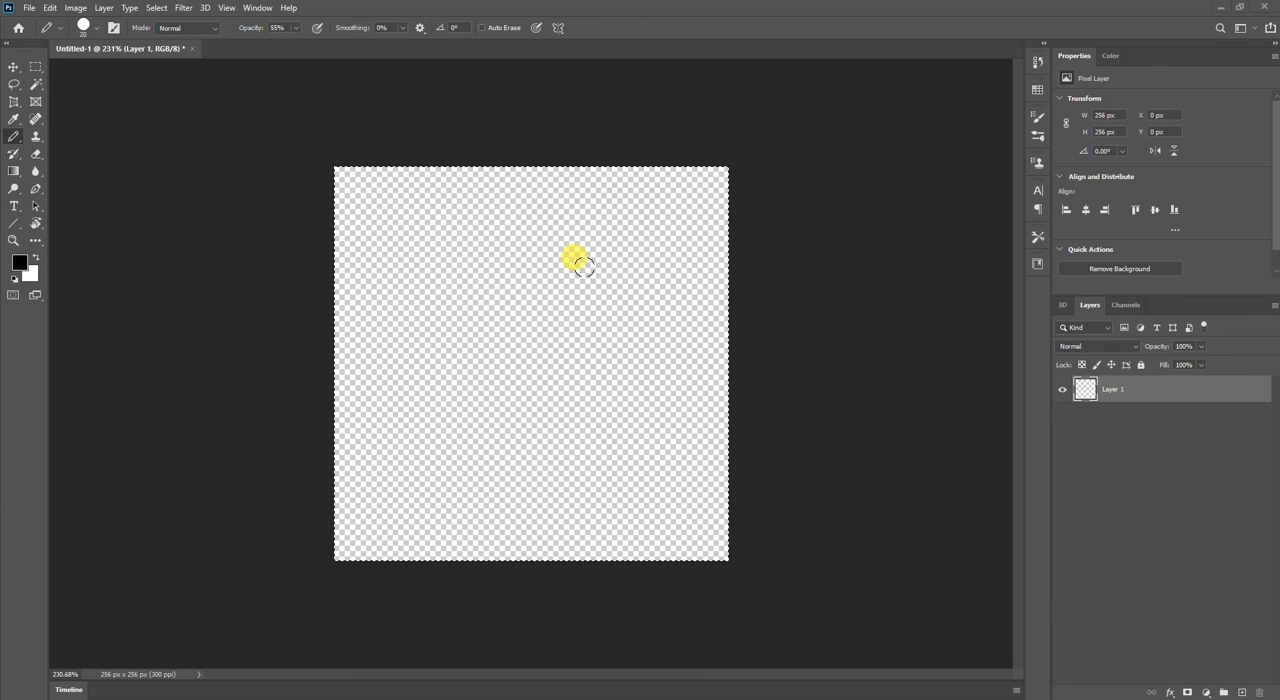
click(295, 27)
drag(297, 43, 363, 57)
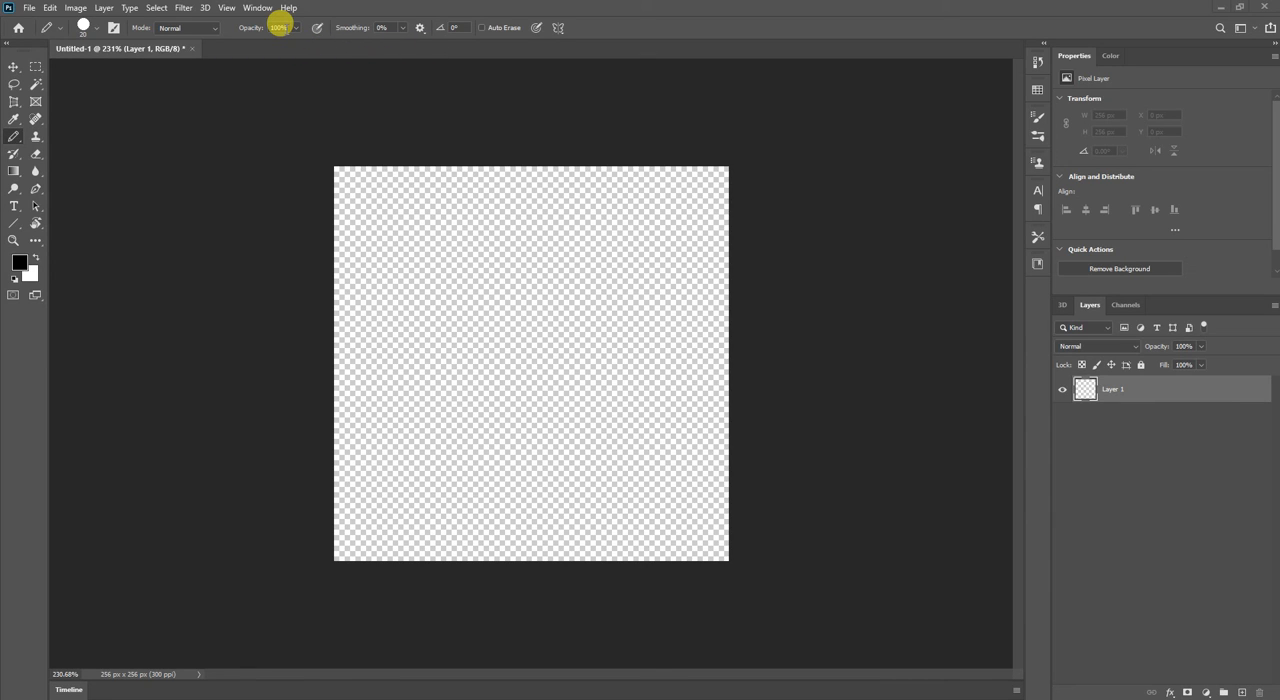
click(382, 27)
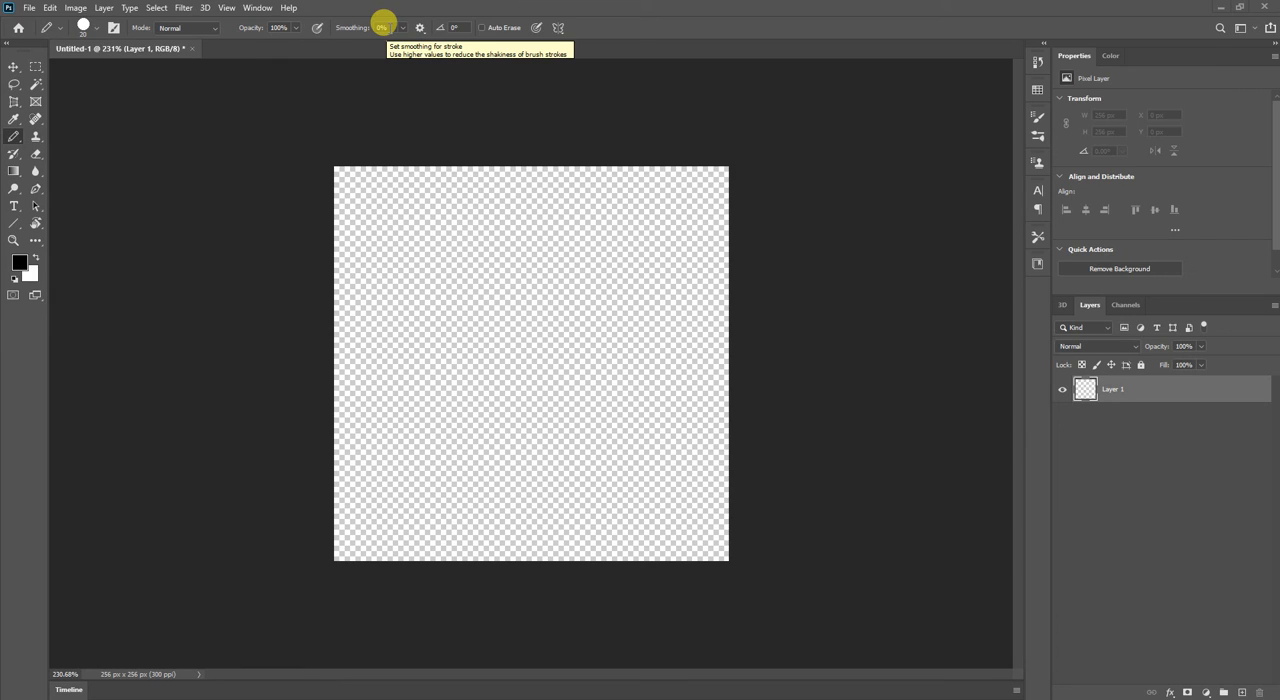
Select the Eraser tool and show the list of its tool variants.
click(35, 155)
right_click(35, 157)
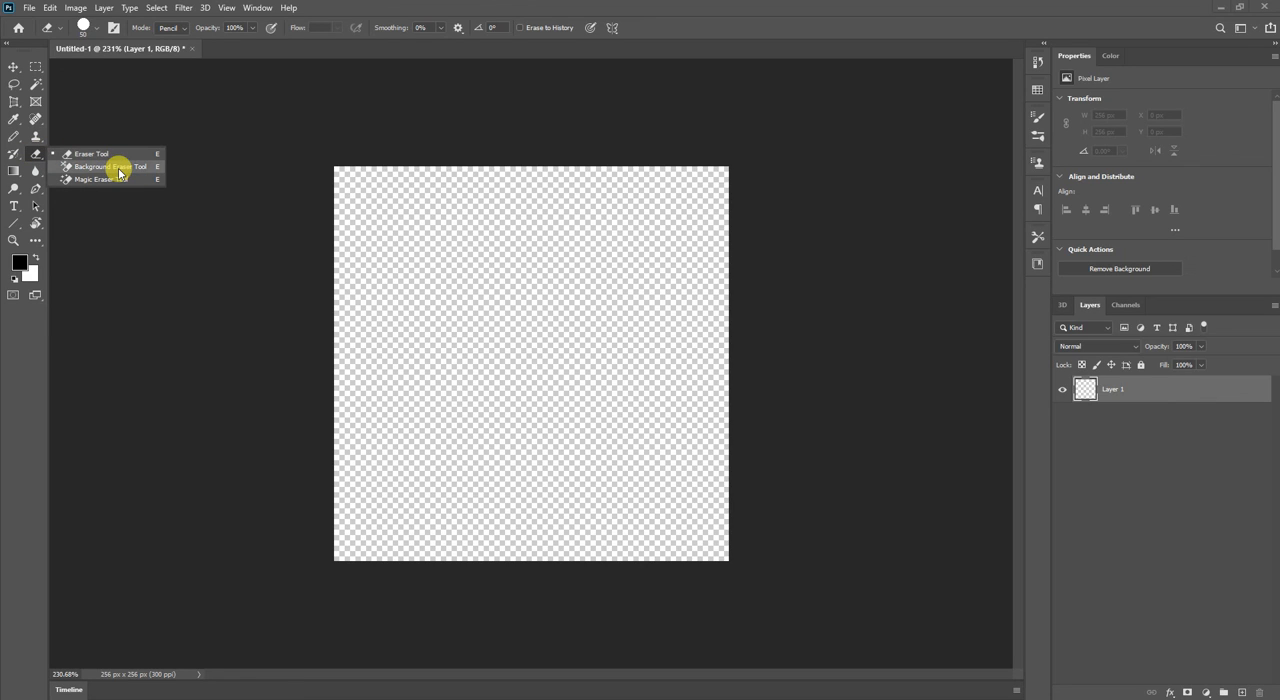
click(190, 104)
Draw a black Pencil stroke diagonally from the canvas's upper-left to its lower-right, and a peaked stroke crossing it.
key(b)
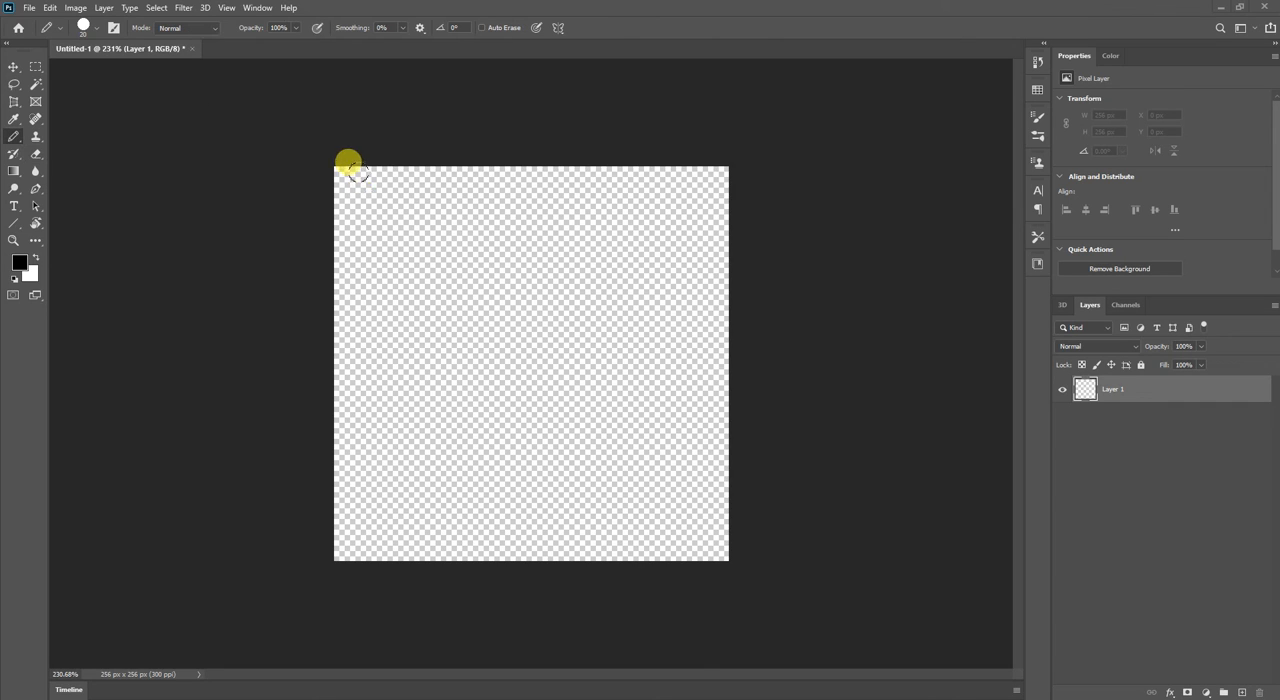
drag(363, 176, 670, 541)
mouse_move(633, 443)
mouse_down()
mouse_move(530, 222)
mouse_move(424, 490)
mouse_up()
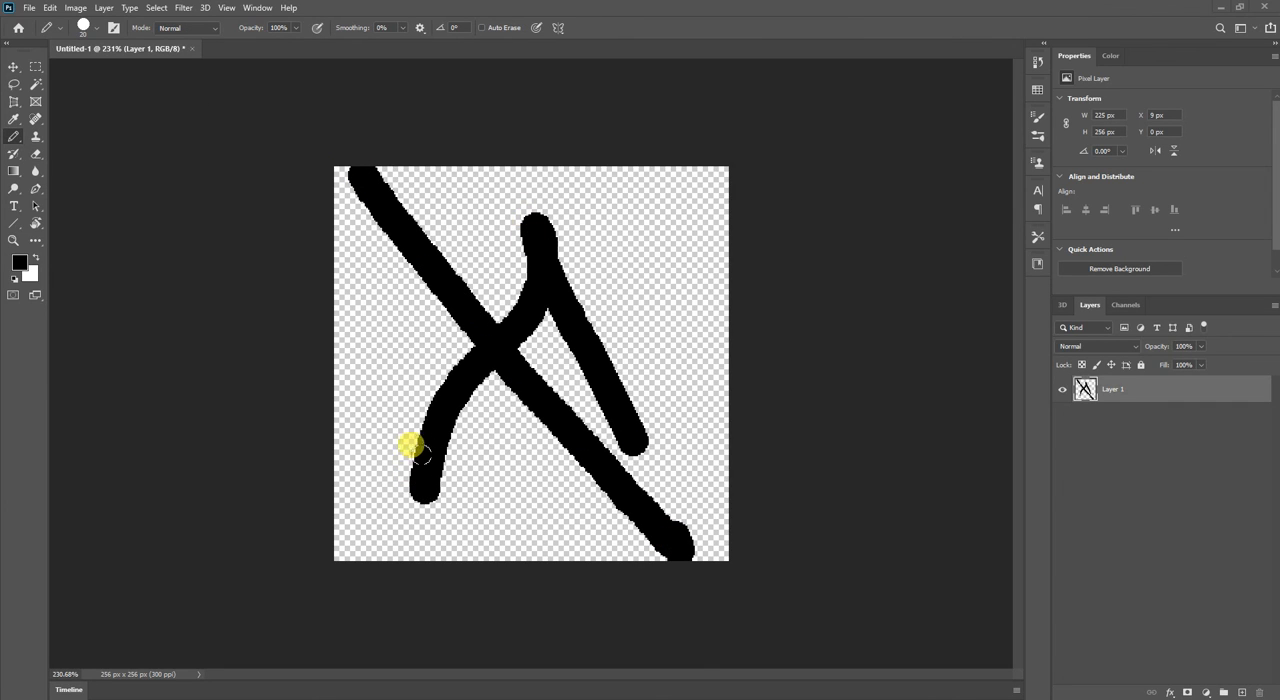
Review the Eraser's modes, keep Pencil mode, and erase the upper-left end of the diagonal stroke.
key(e)
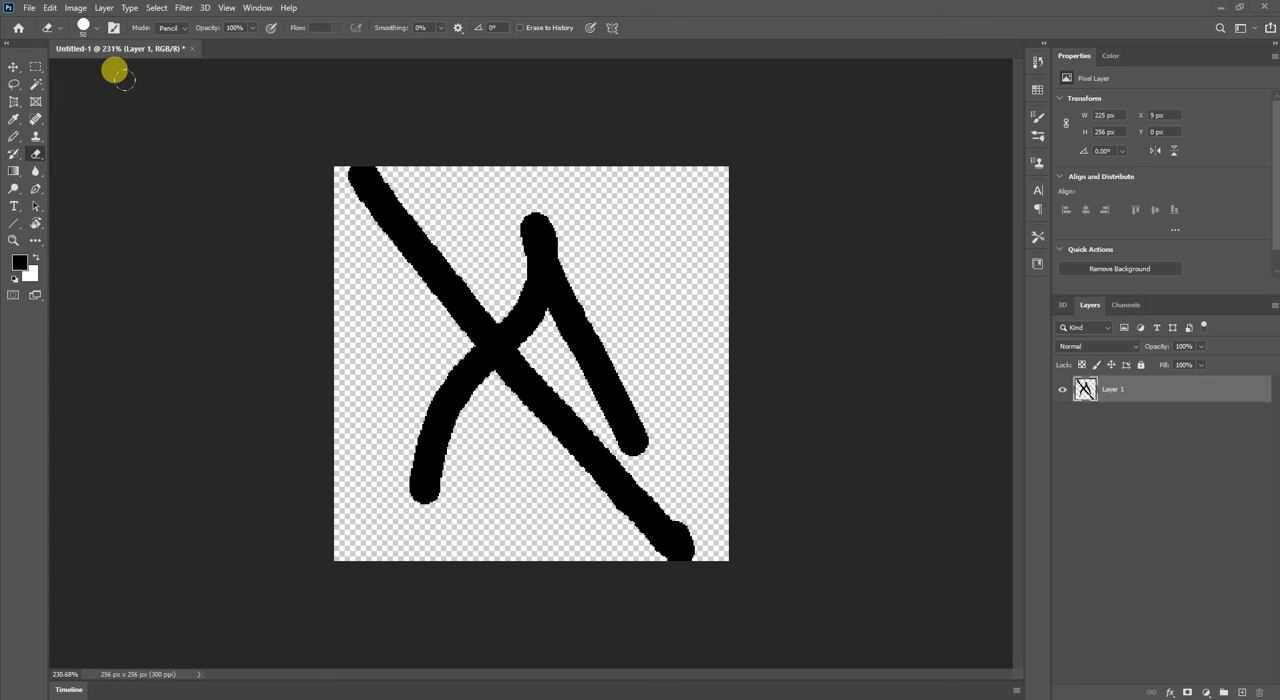
click(172, 28)
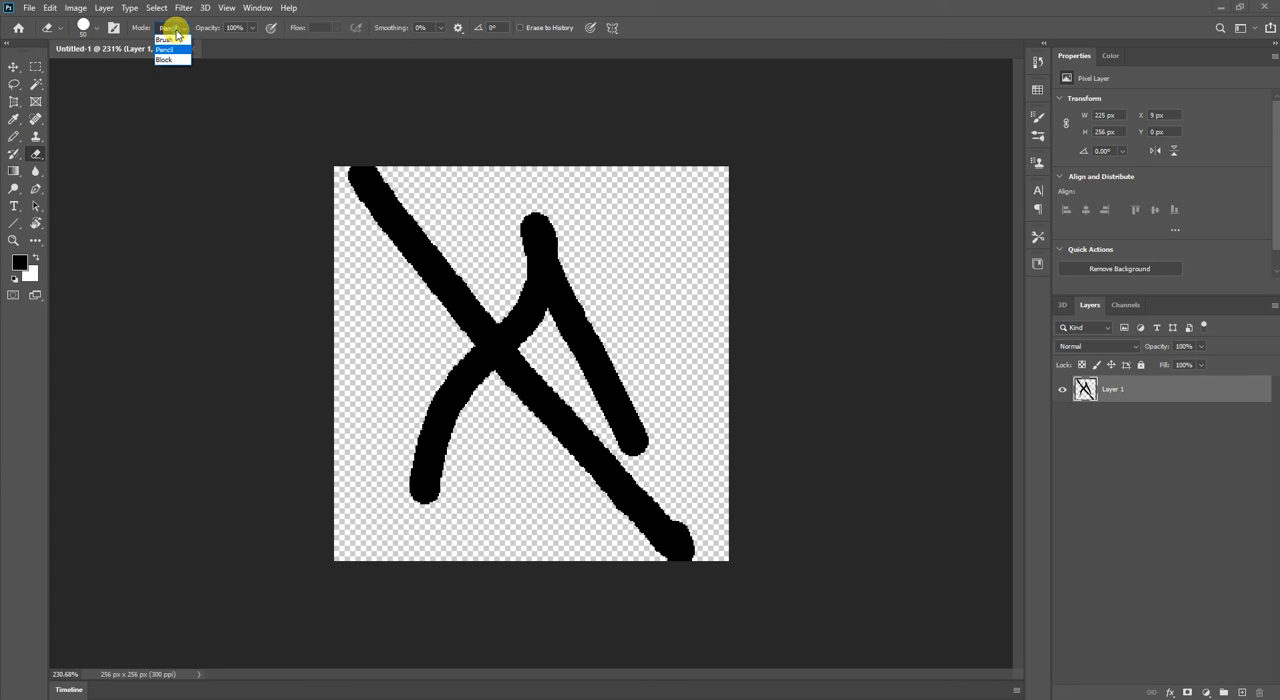
click(178, 29)
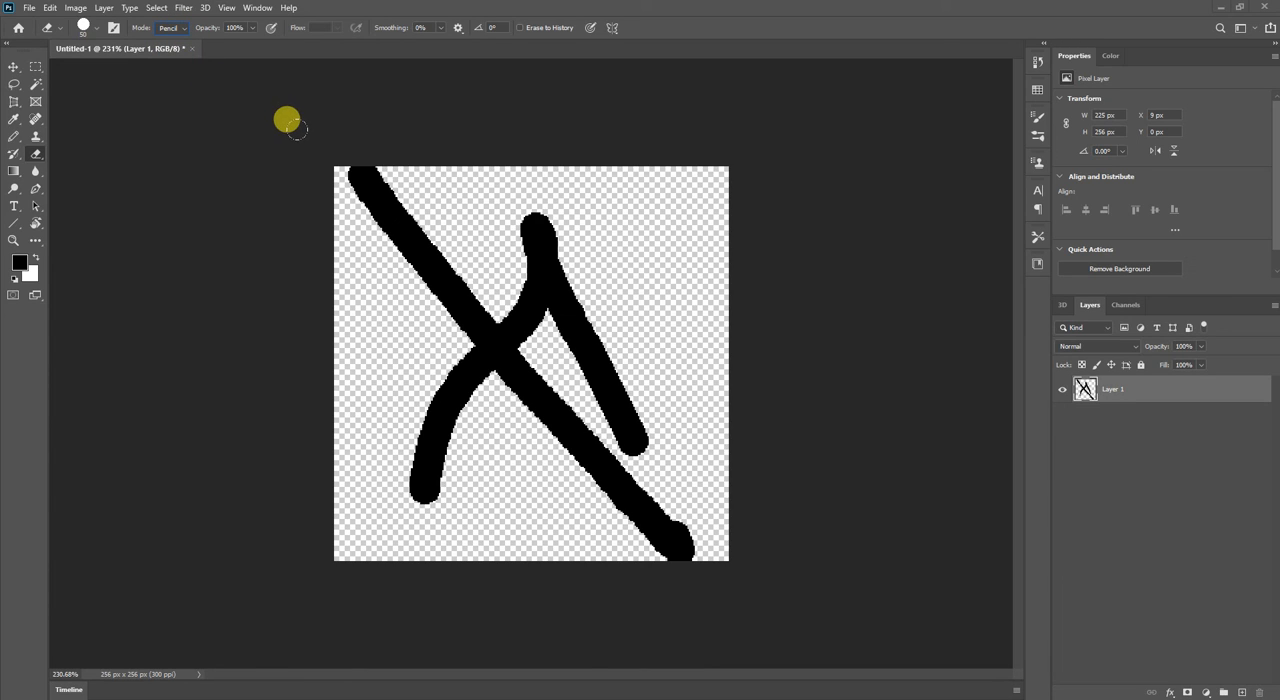
drag(287, 120, 335, 187)
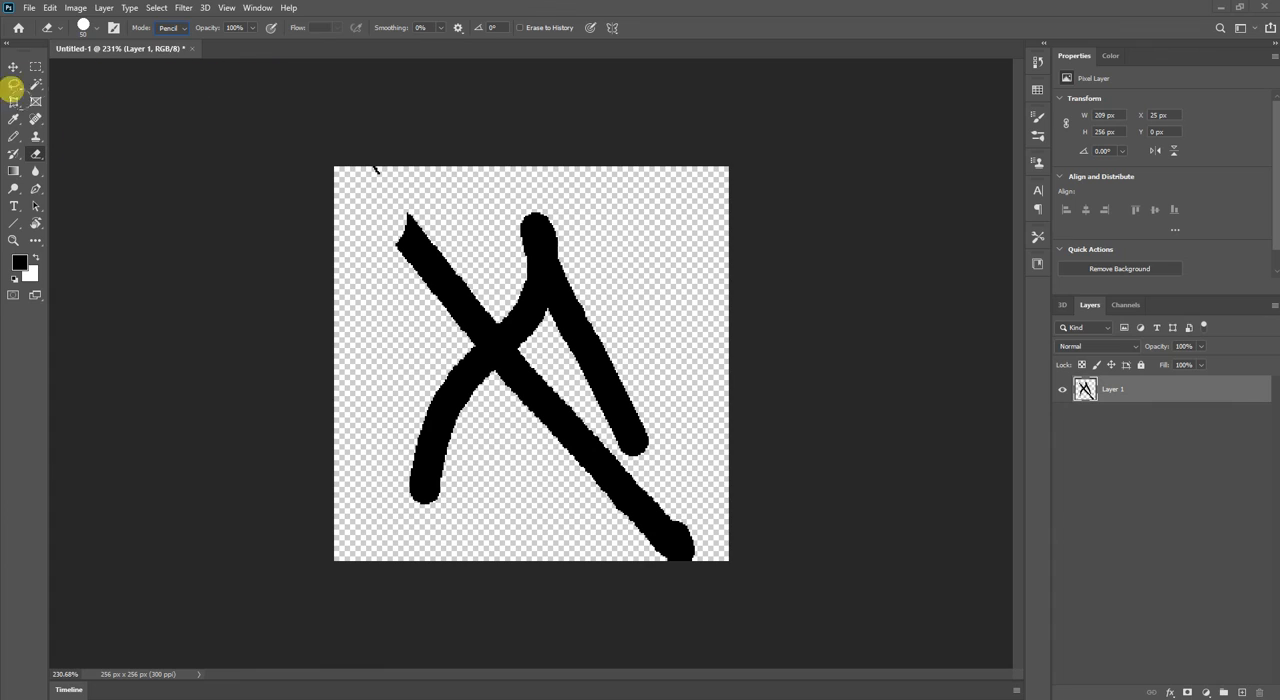
Draw a slanted black Pencil stroke across the diagonal's upper part, and erase it along with the left portion of the drawing.
click(14, 137)
mouse_move(465, 172)
mouse_down()
mouse_move(409, 303)
mouse_move(407, 365)
mouse_up()
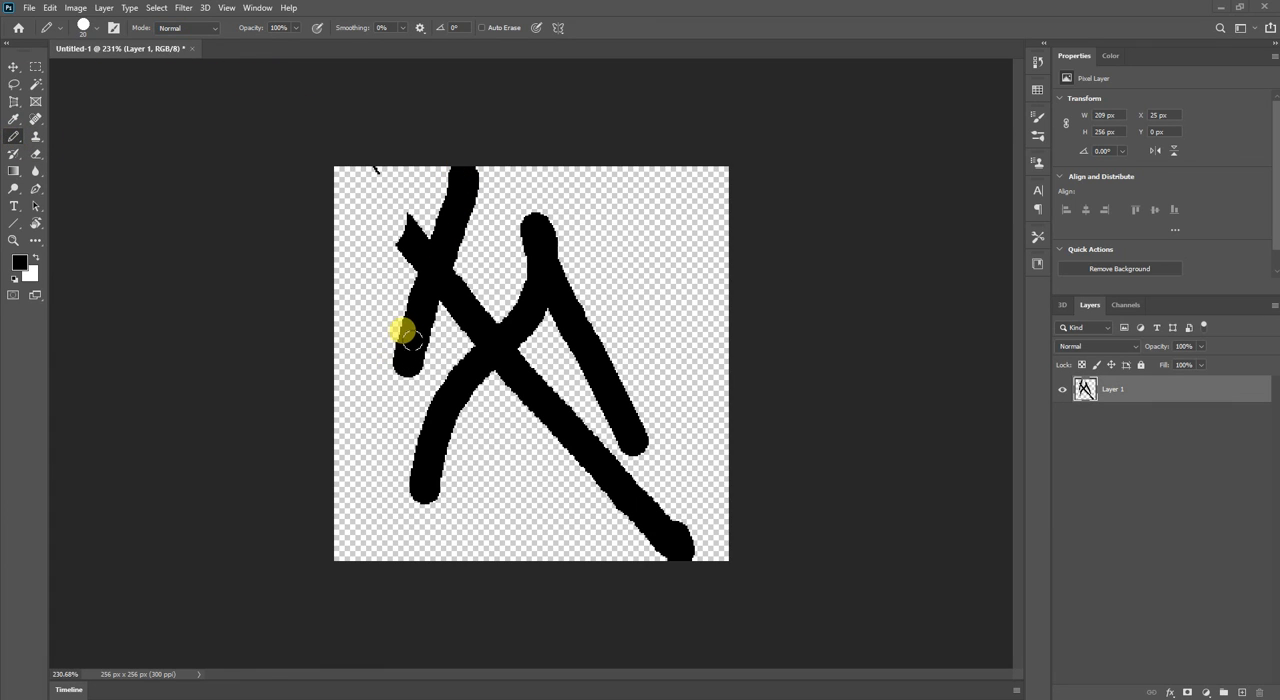
key(e)
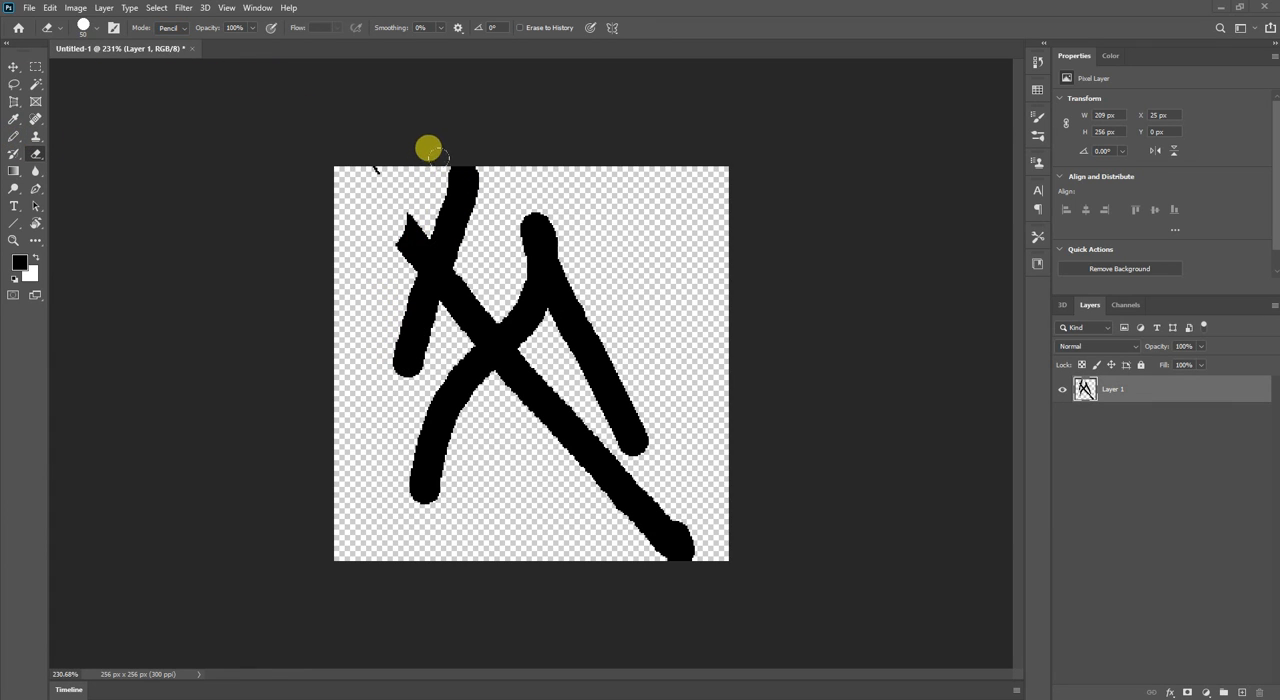
mouse_move(431, 136)
mouse_down()
mouse_move(409, 177)
mouse_move(374, 183)
mouse_up()
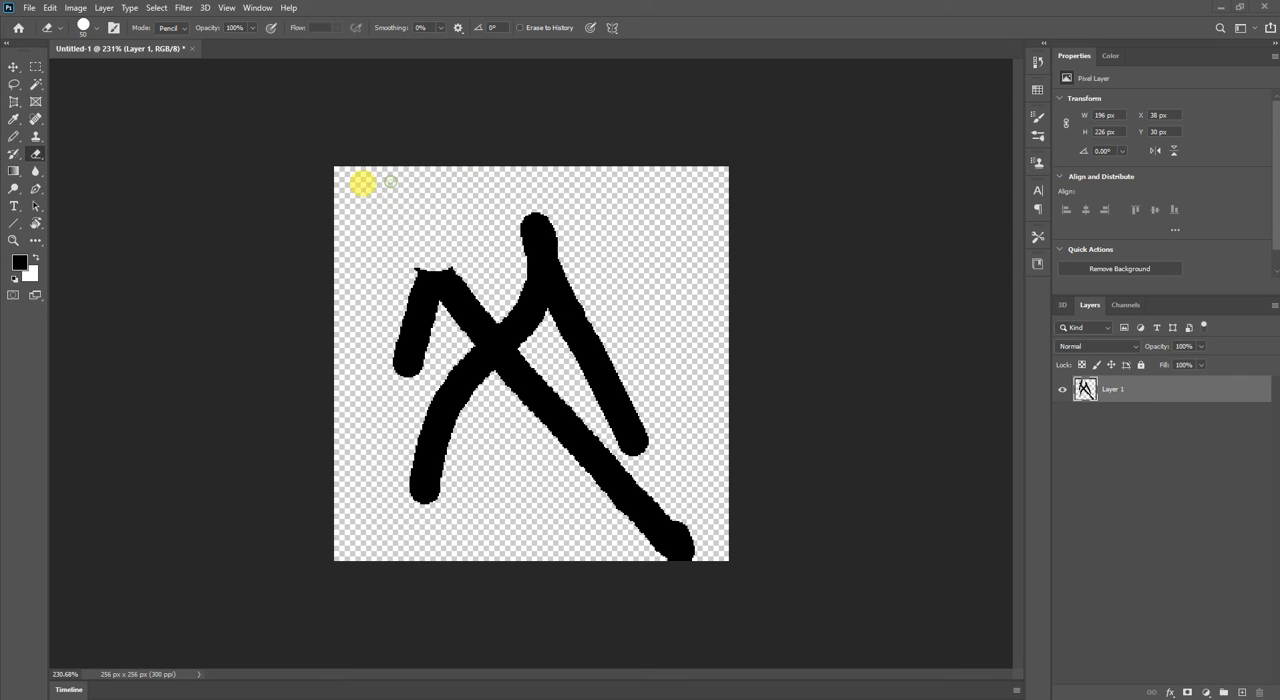
mouse_move(393, 230)
mouse_down()
mouse_move(417, 257)
mouse_move(380, 329)
mouse_move(374, 443)
mouse_up()
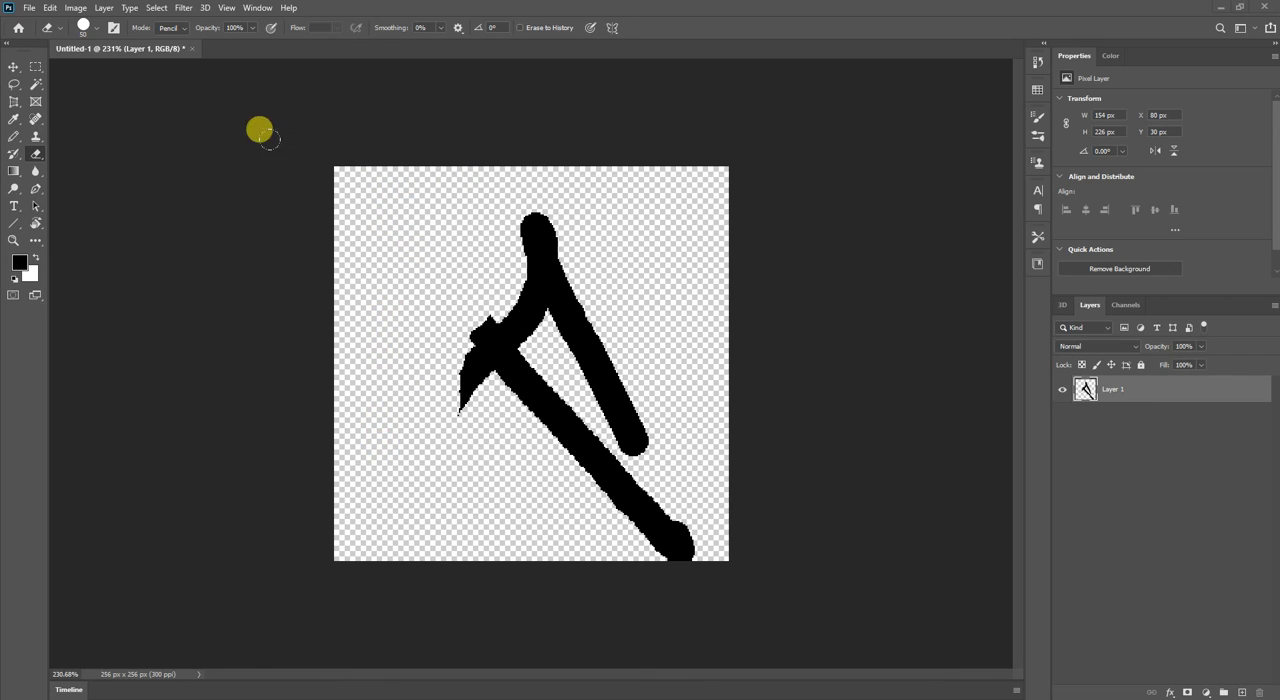
Set the Eraser's opacity to 52% and partially erase the peaked stroke down its right leg.
click(252, 27)
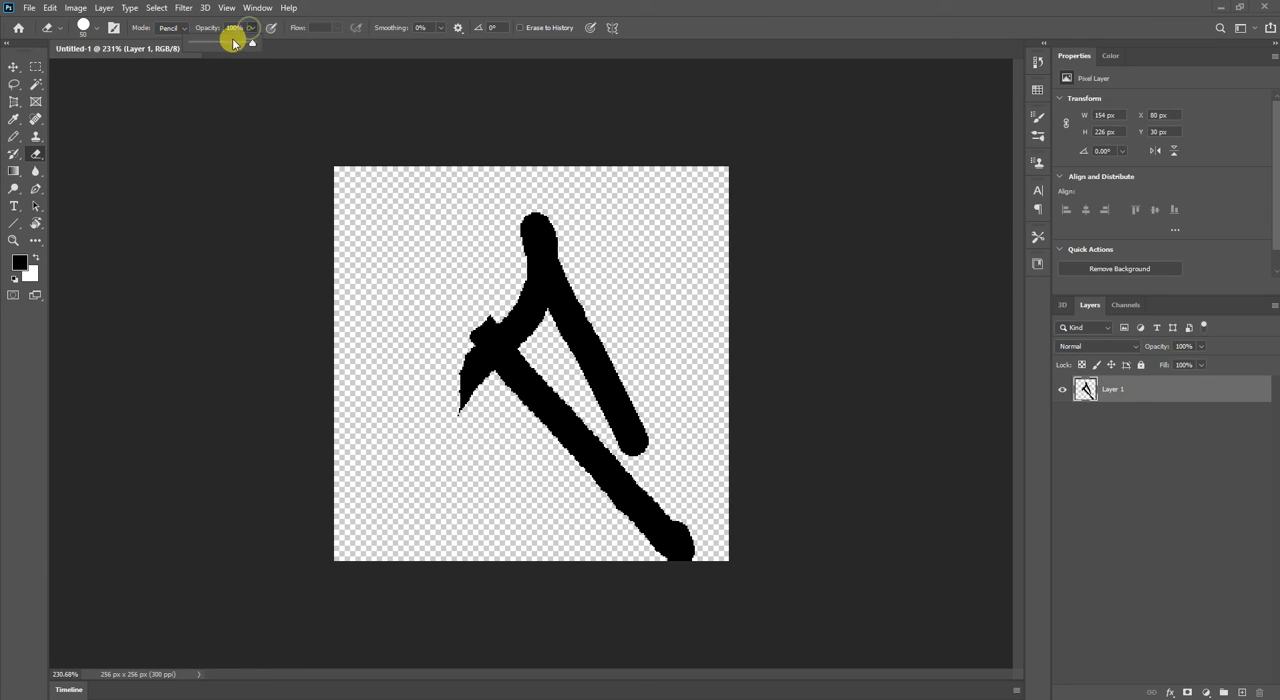
drag(257, 42, 218, 45)
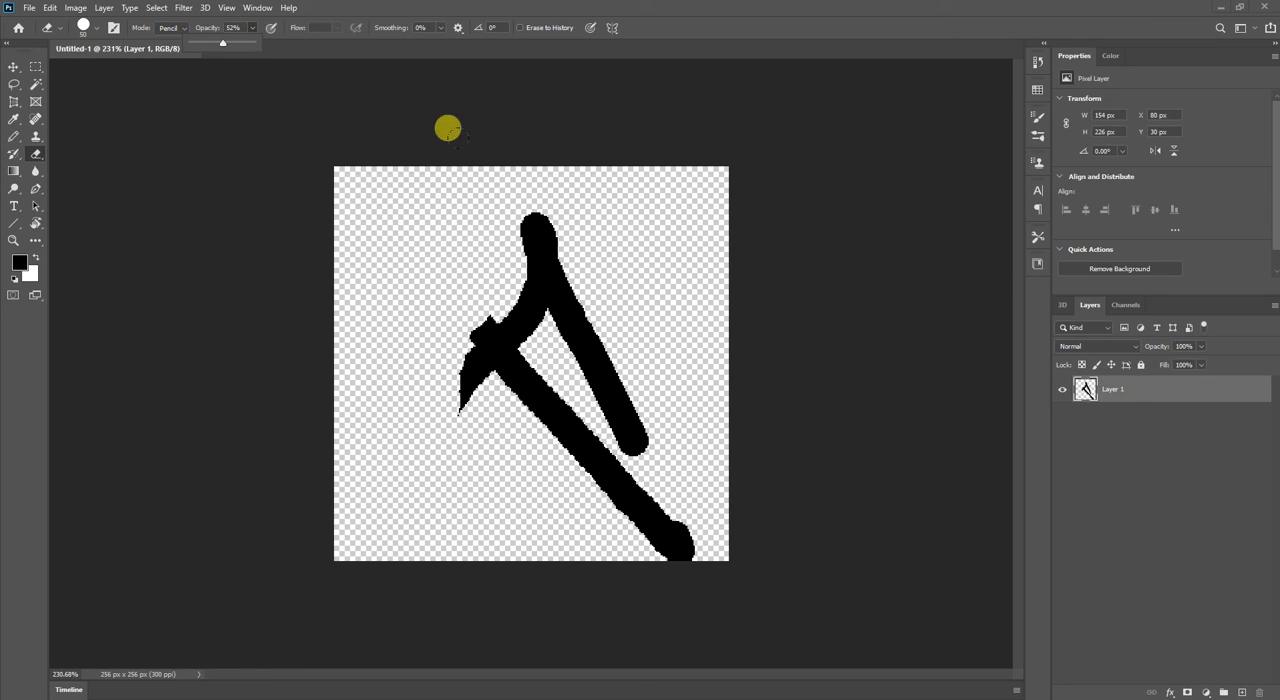
mouse_move(530, 215)
mouse_down()
mouse_move(568, 342)
mouse_move(617, 432)
mouse_up()
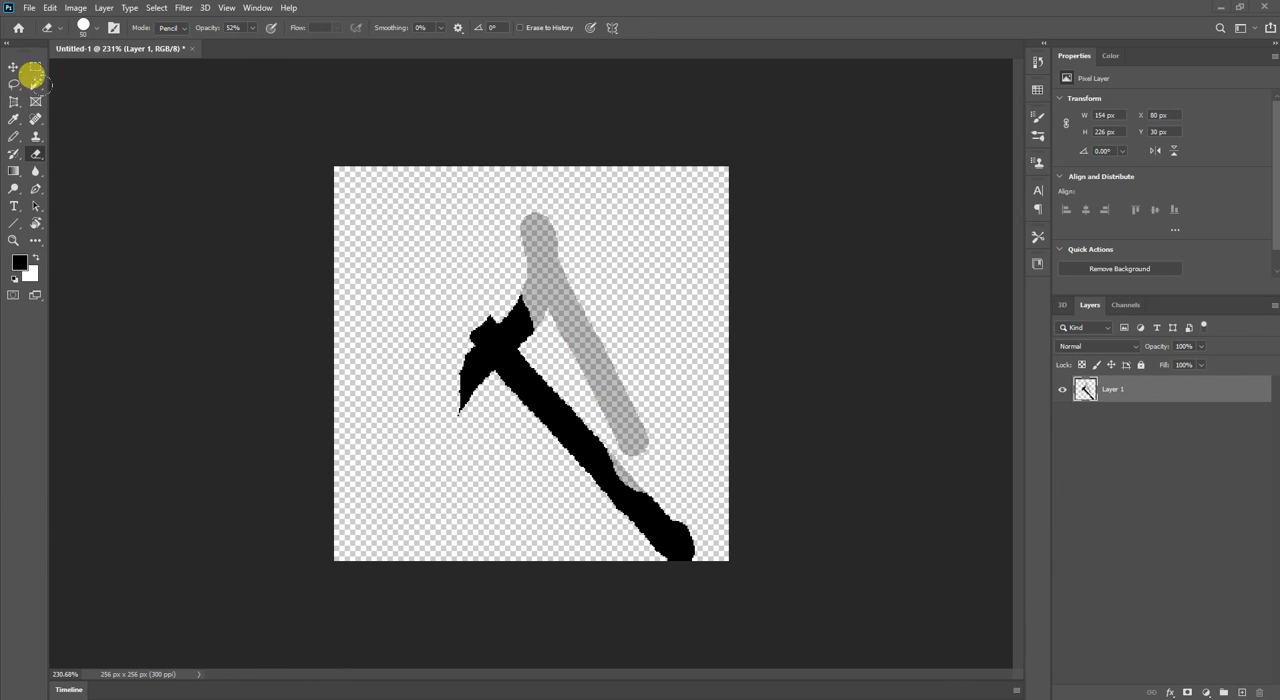
Set the Pencil's opacity to 51% and draw a zigzag stroke from the canvas's upper-left over the faded stroke.
click(13, 137)
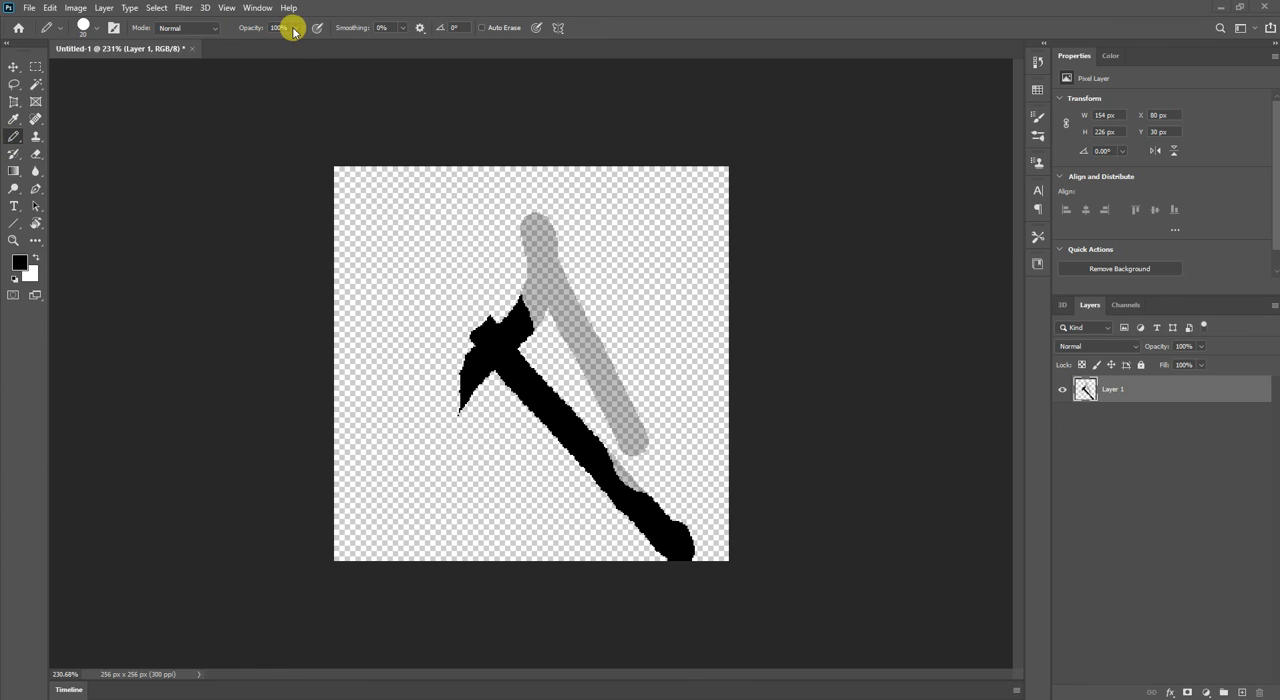
drag(295, 27, 267, 47)
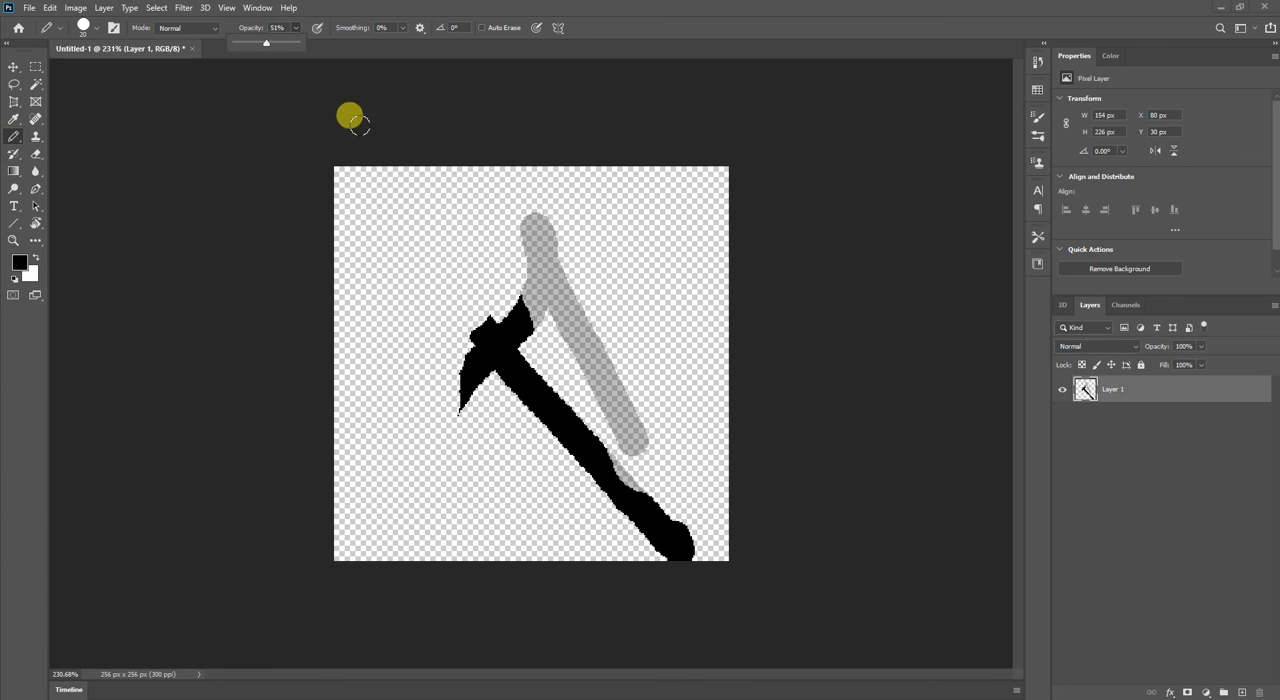
mouse_move(362, 172)
mouse_down()
mouse_move(370, 328)
mouse_move(500, 186)
mouse_move(551, 223)
mouse_move(572, 288)
mouse_move(618, 356)
mouse_up()
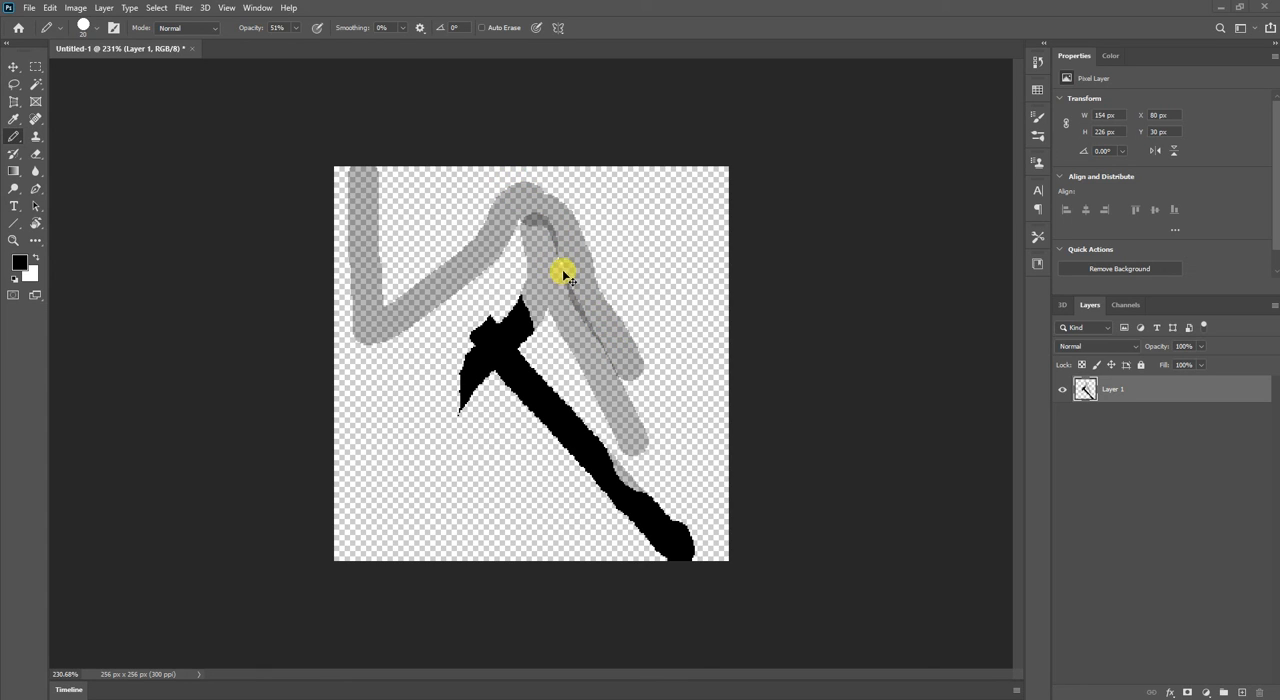
Undo the zigzag Pencil stroke and the partial erasure, and set the opacity of both the Pencil and the Eraser to 100%.
key(ctrl+z)
key(ctrl+z)
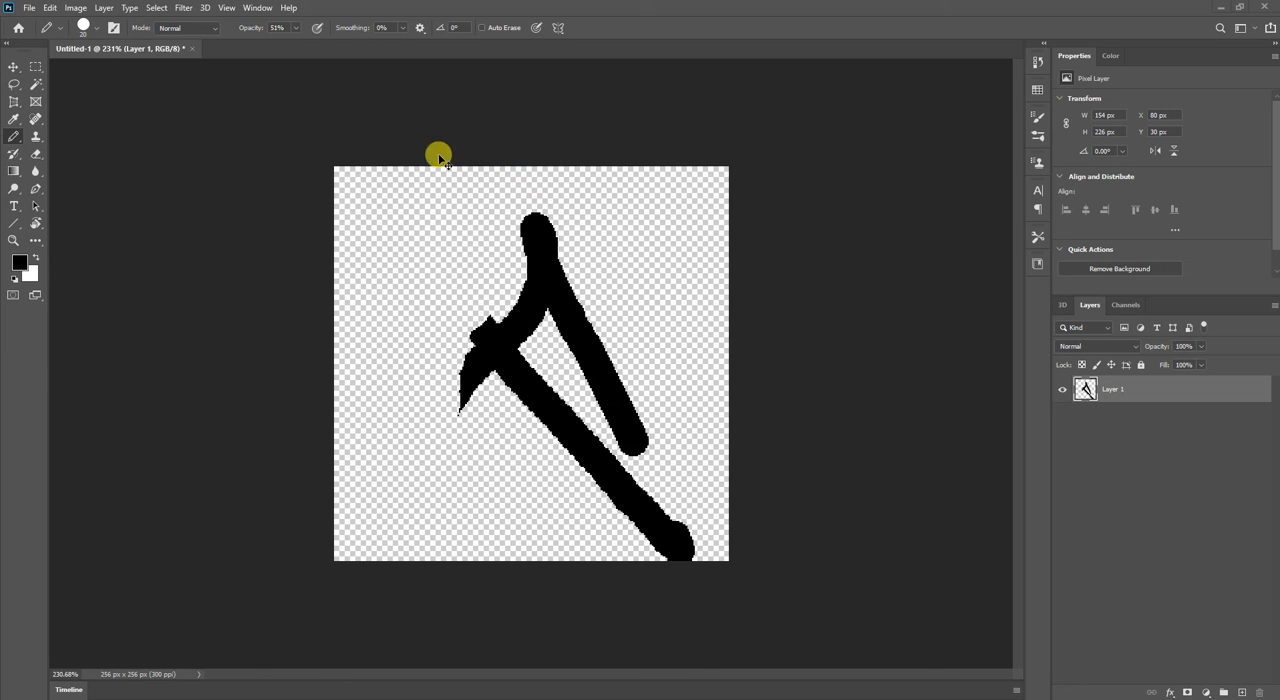
click(296, 29)
drag(295, 45, 390, 50)
click(36, 152)
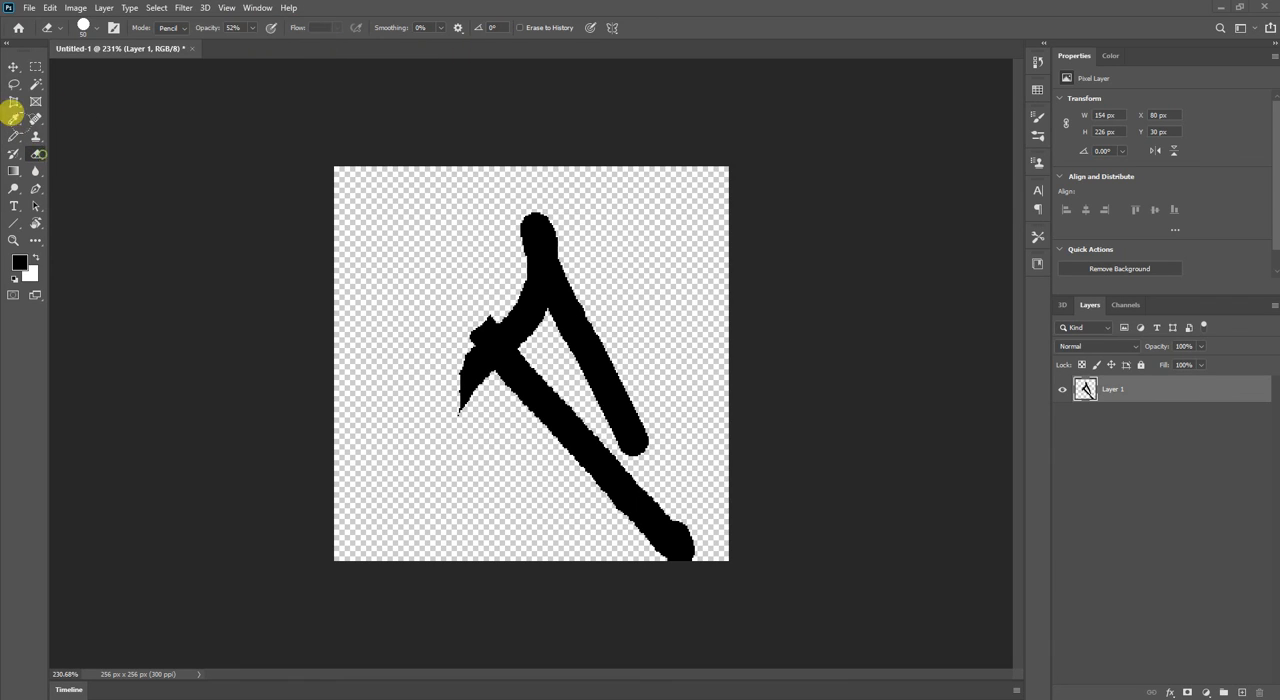
click(252, 28)
drag(255, 45, 331, 51)
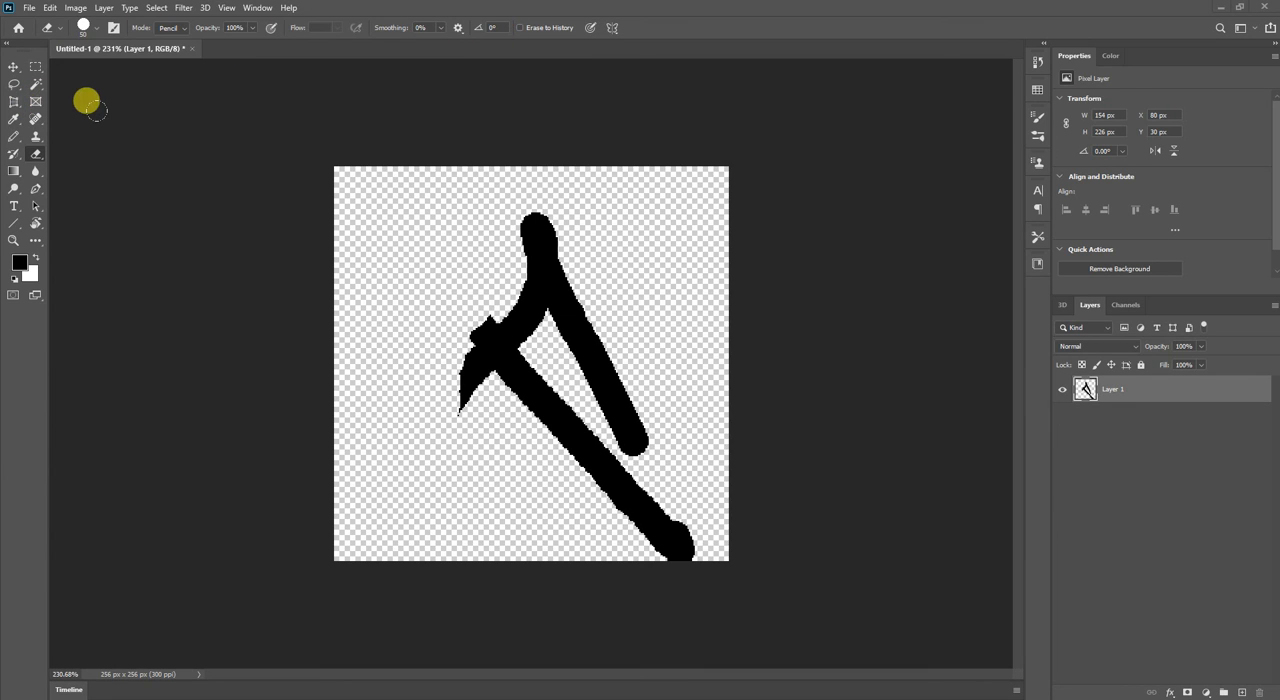
Fill the transparent area around the strokes with the black foreground colour using the Paint Bucket tool.
click(15, 173)
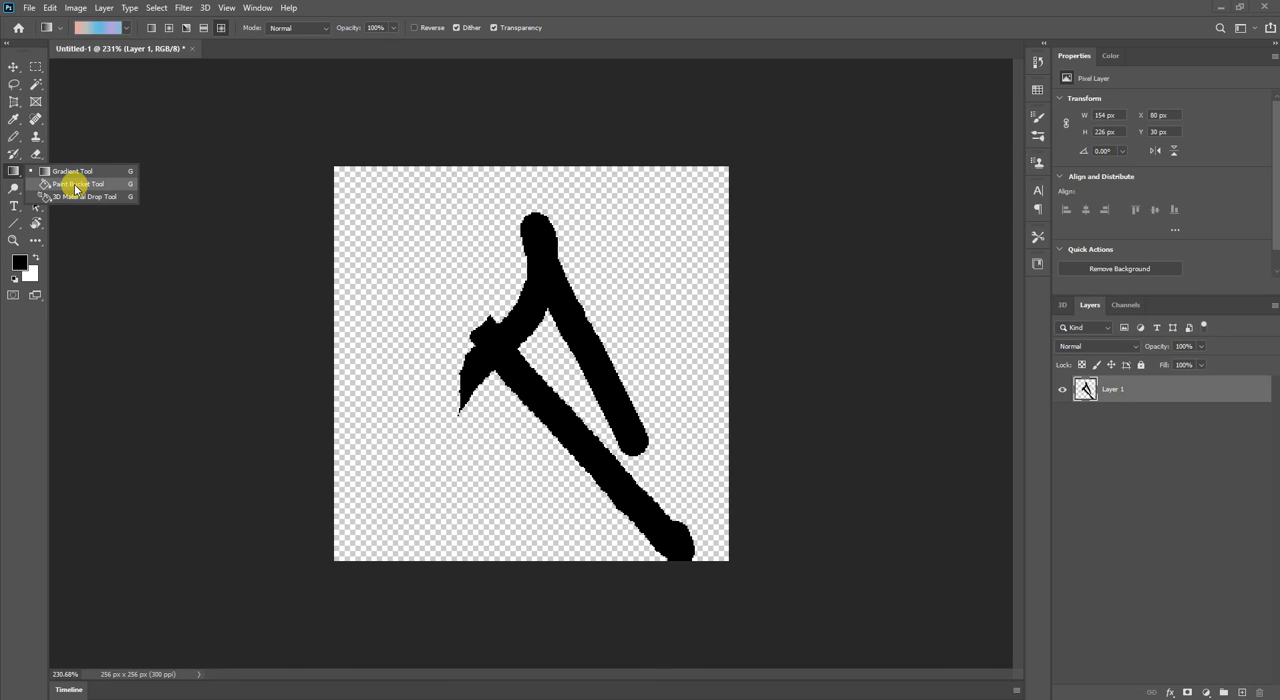
click(76, 186)
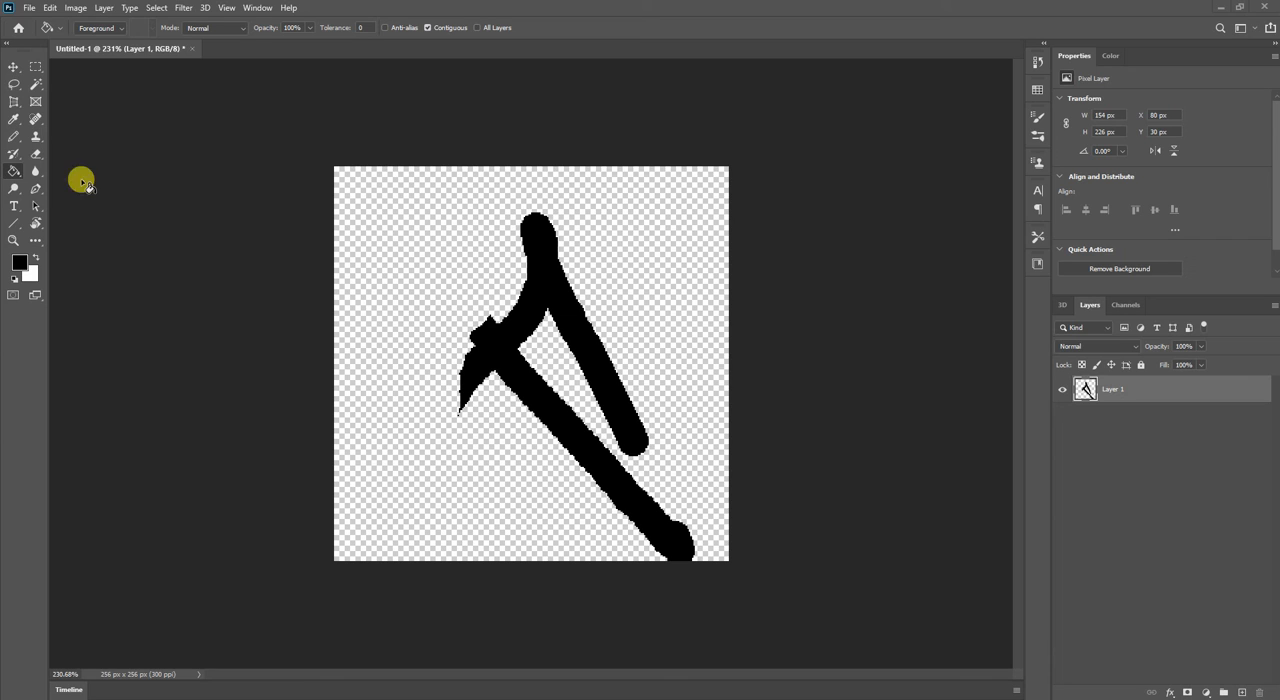
click(370, 207)
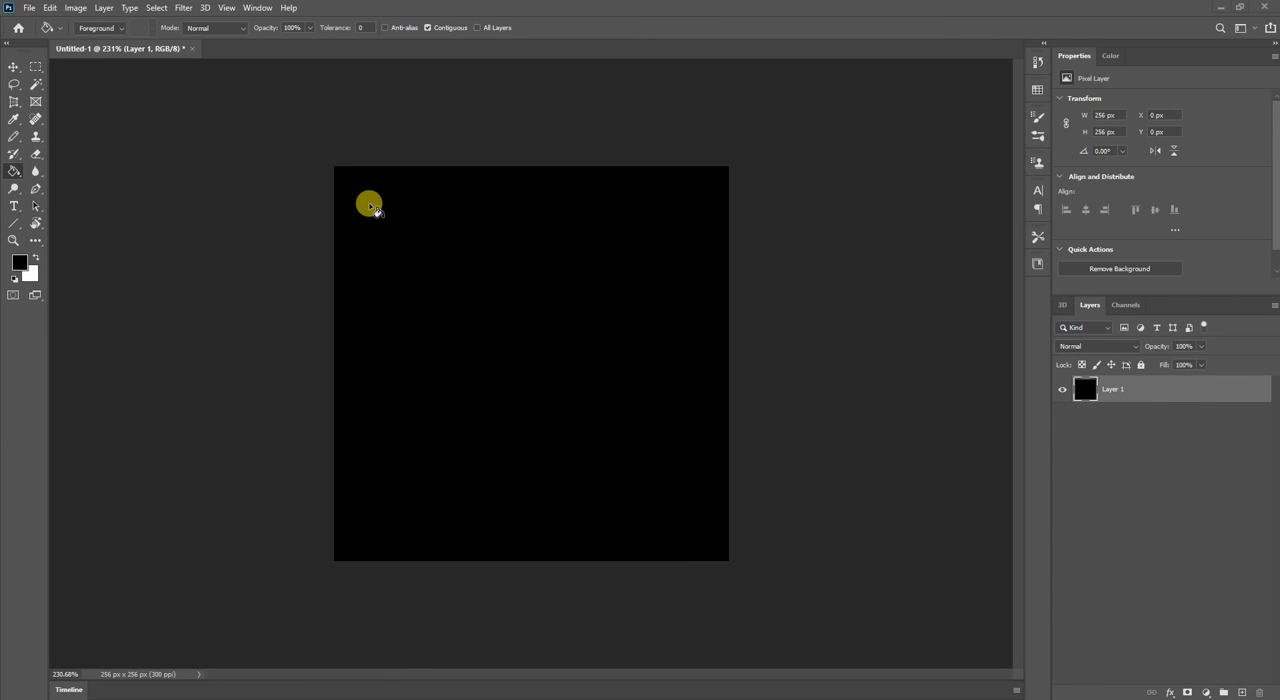
Undo the black fill and set the foreground colour to pure red (ff0000) with black as the background colour.
key(ctrl+z)
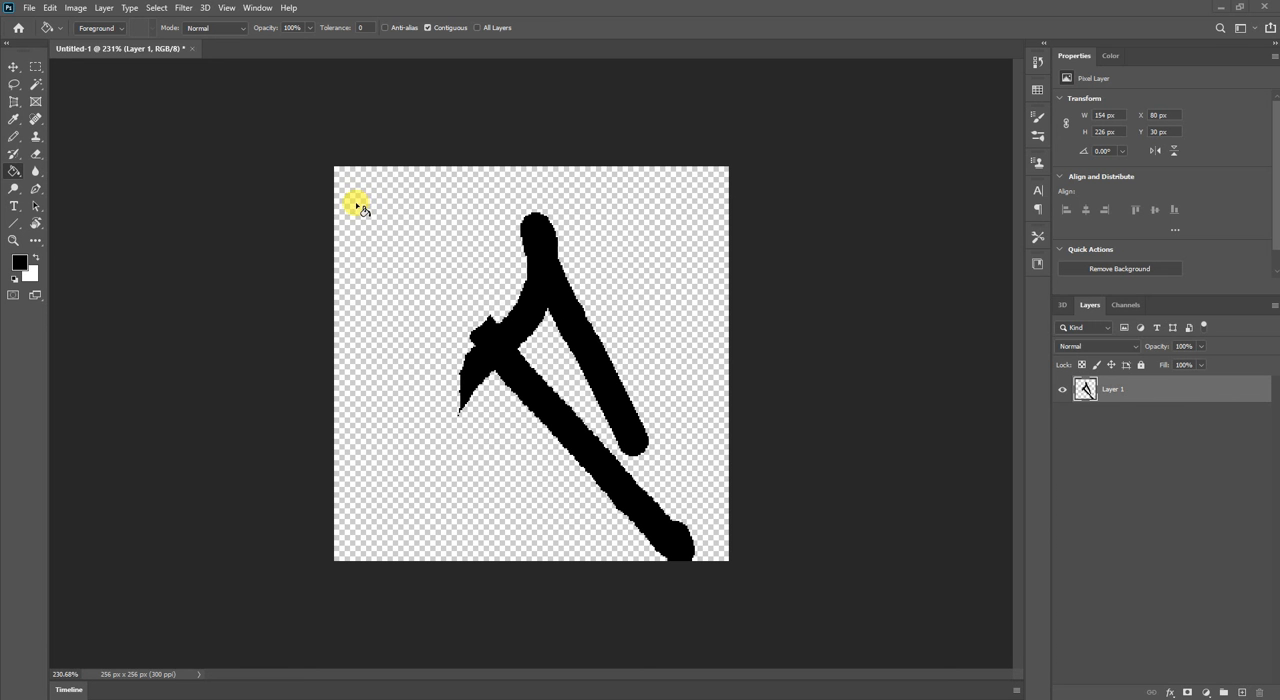
key(x)
click(19, 262)
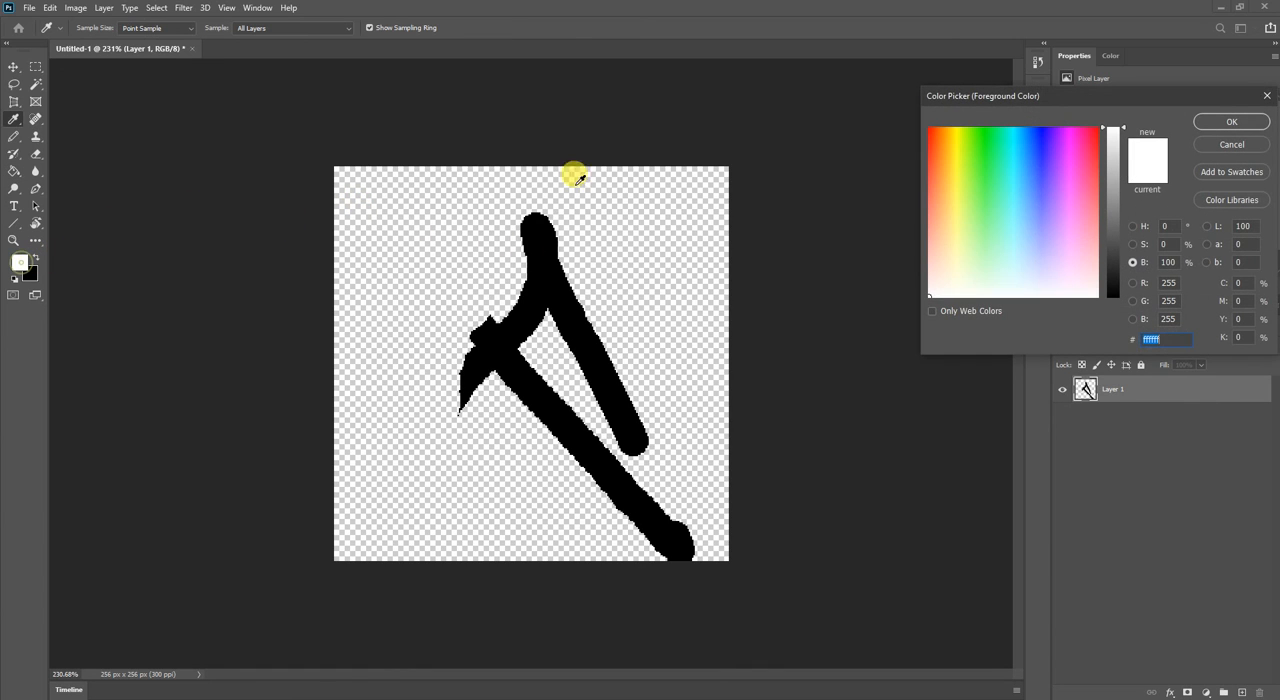
click(926, 127)
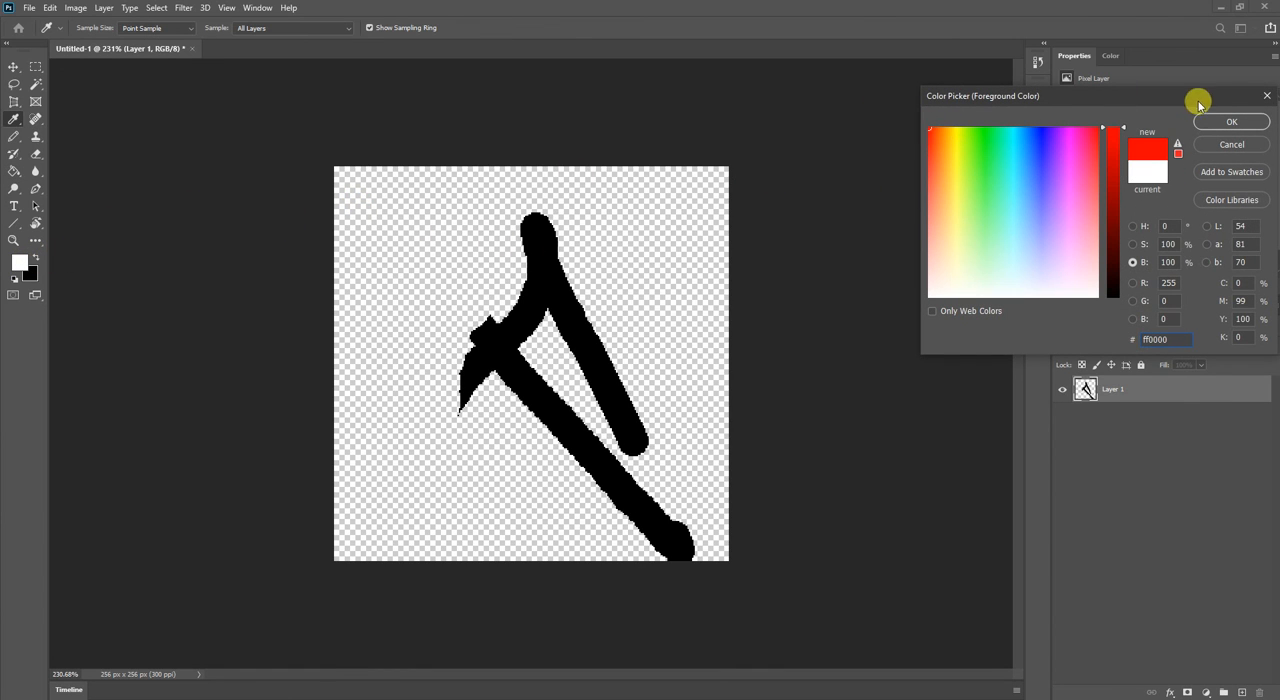
click(1230, 121)
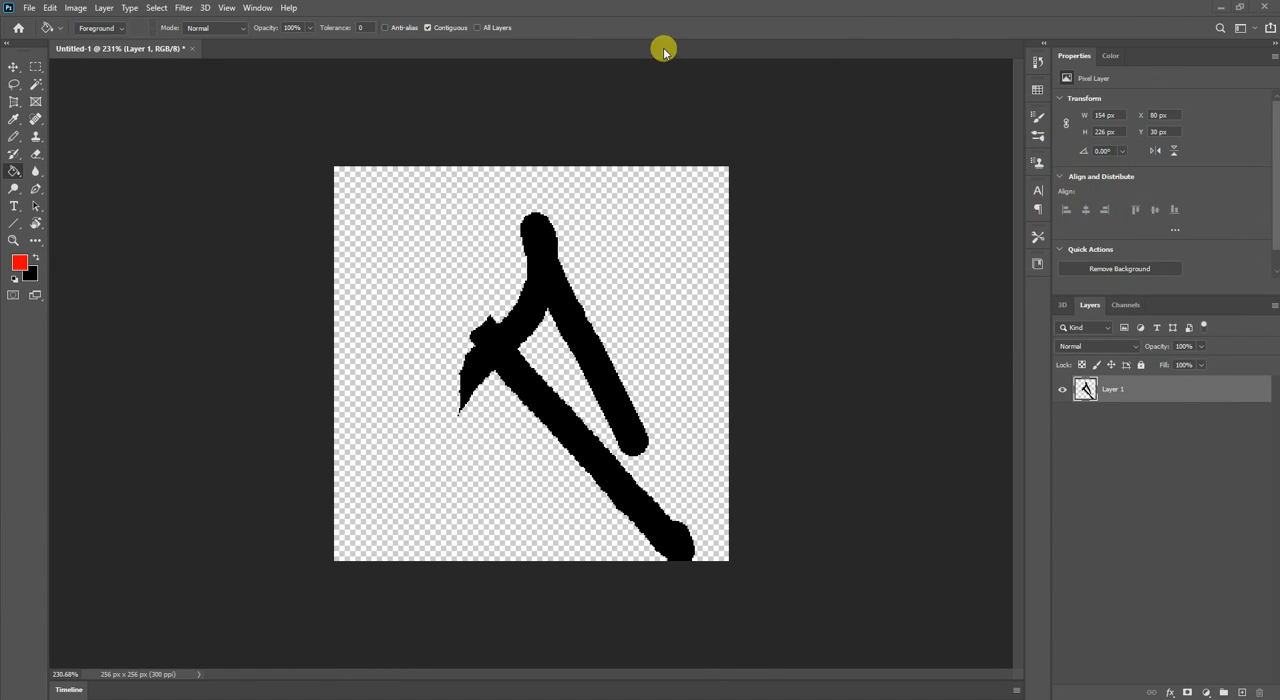
Try filling the joined black strokes with red at Tolerance 0, inspect the tip of the lower-left stroke up close, and undo the fill.
click(358, 26)
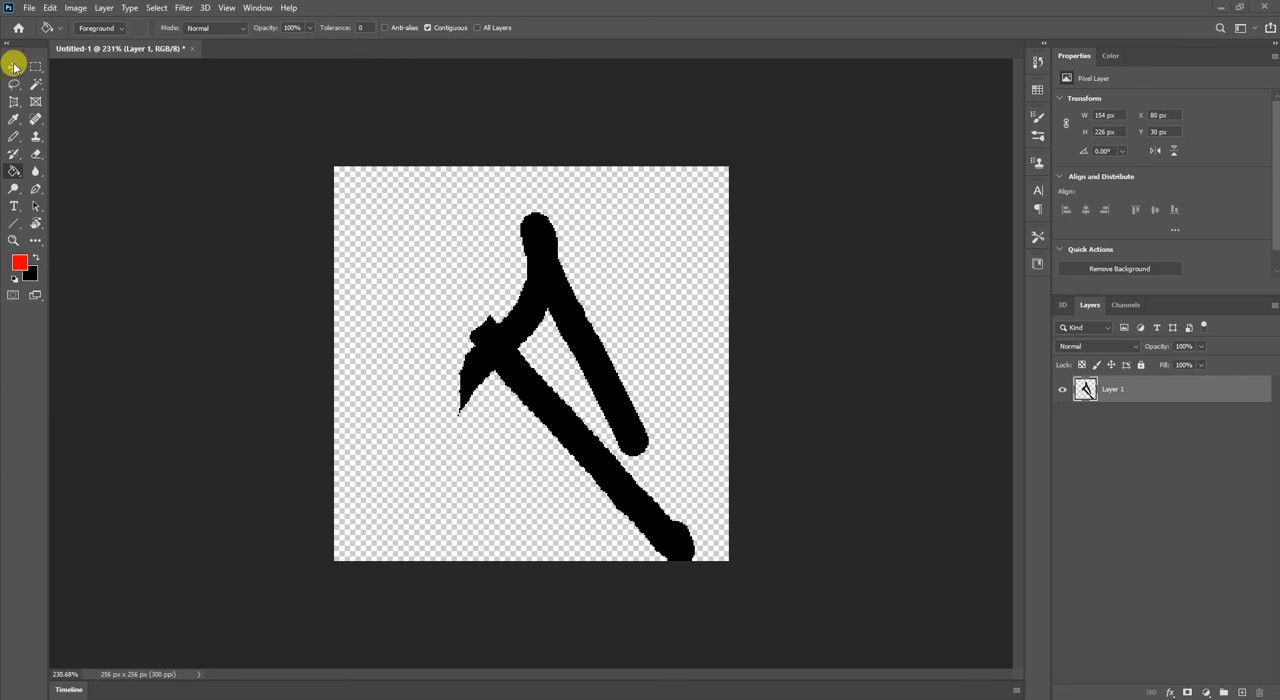
click(537, 277)
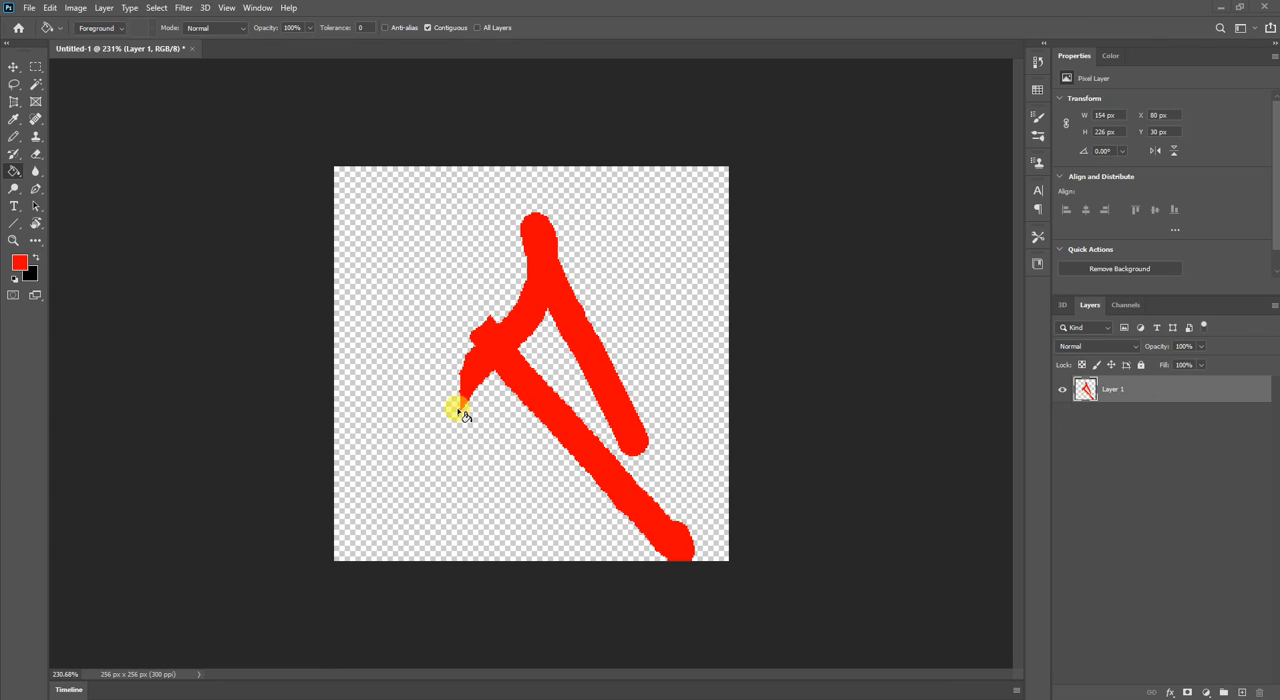
click(427, 28)
scroll(449, 414, up, 6)
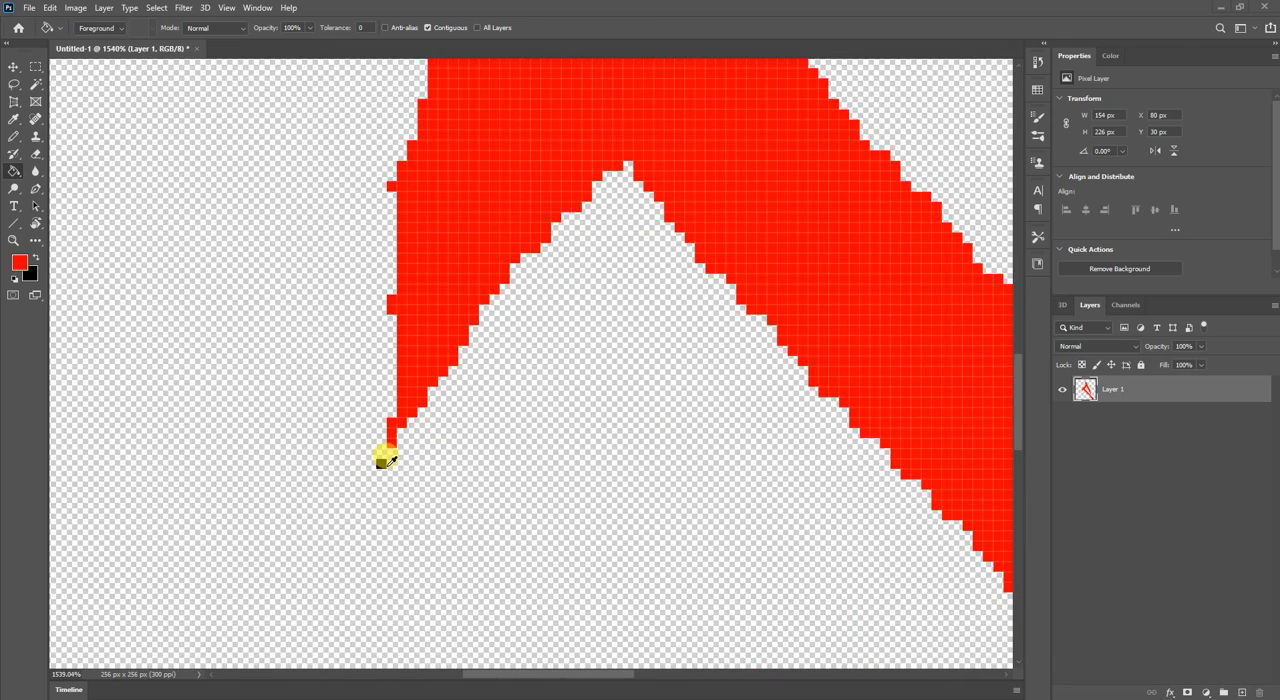
scroll(385, 458, down, 6)
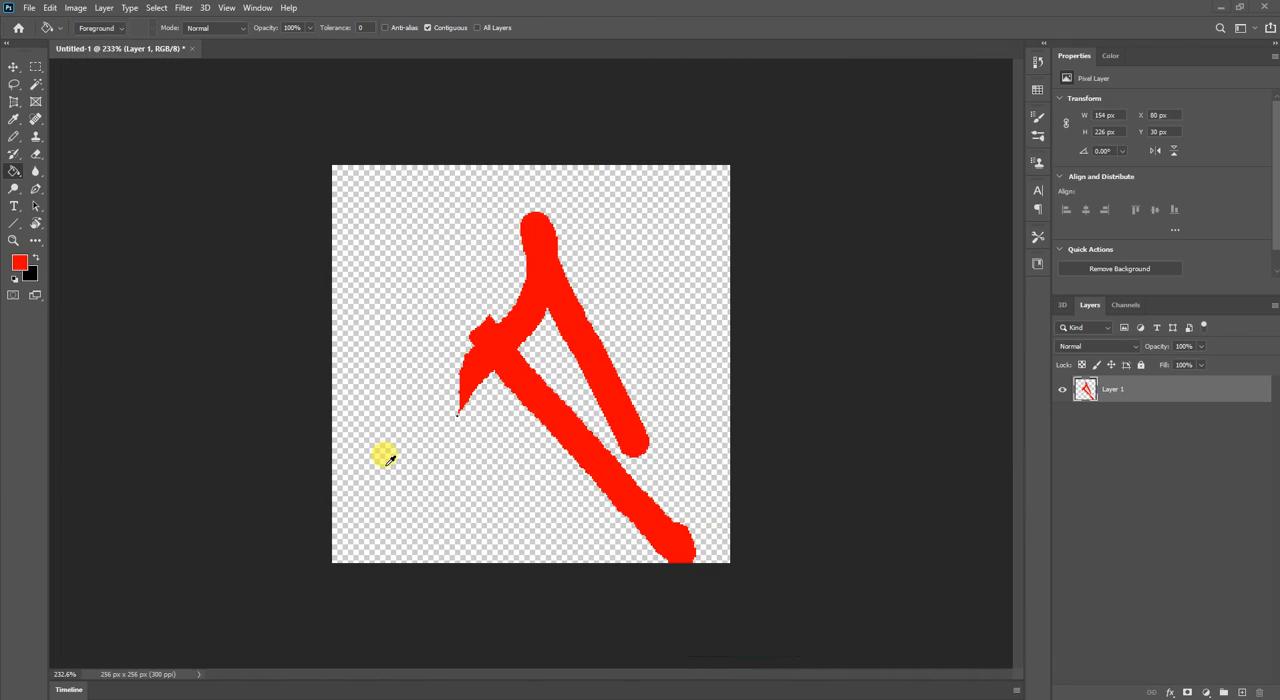
key(ctrl+z)
Draw three black Pencil strokes: a vertical one at the canvas's left, a short diagonal at the upper right, and an angled one along the top.
key(b)
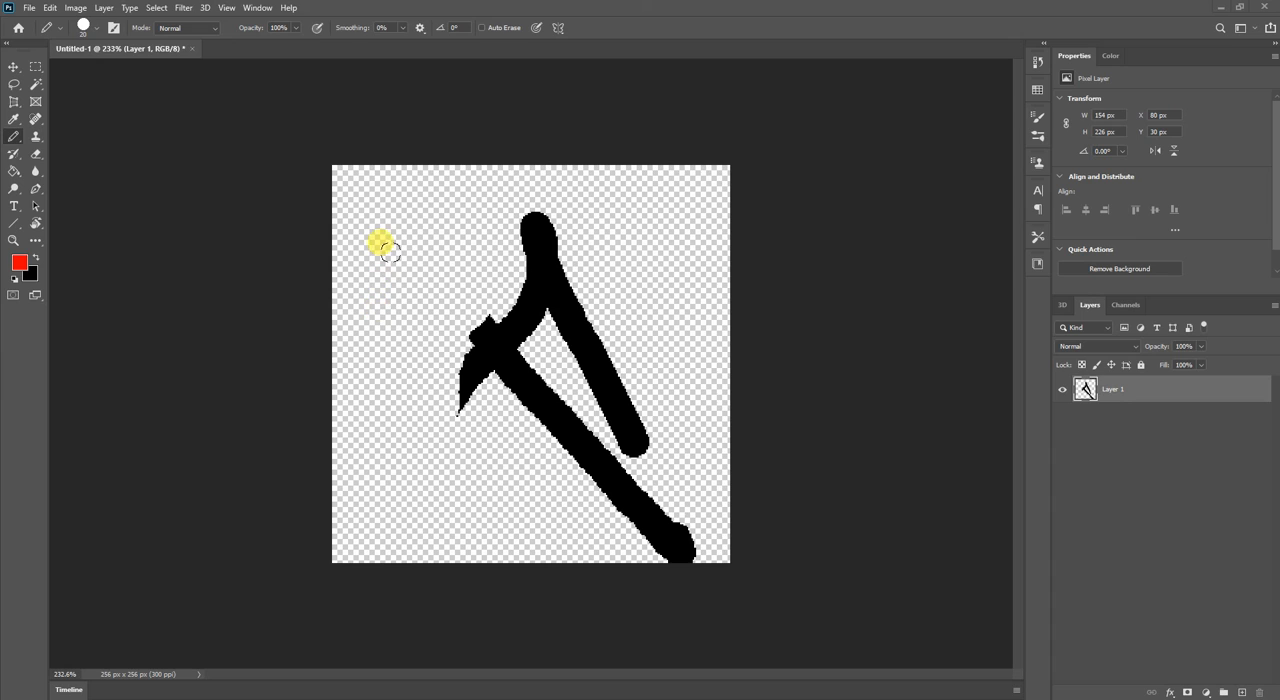
key(x)
drag(397, 232, 378, 476)
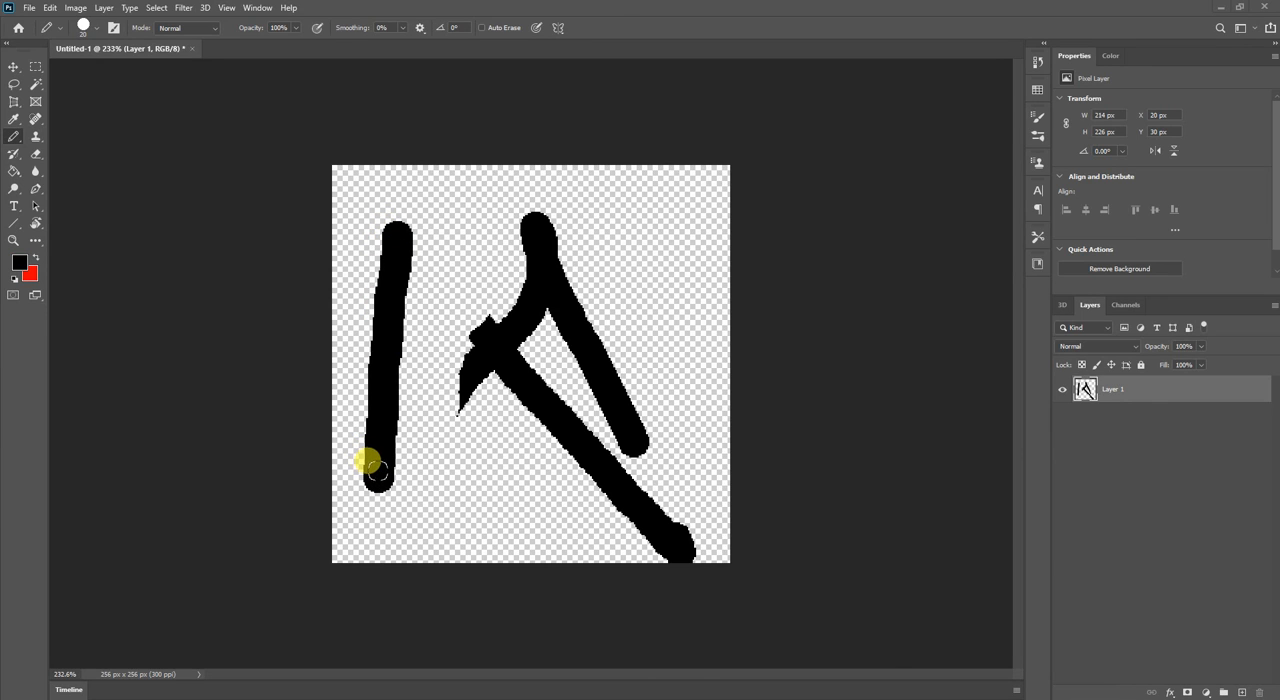
drag(620, 228, 686, 344)
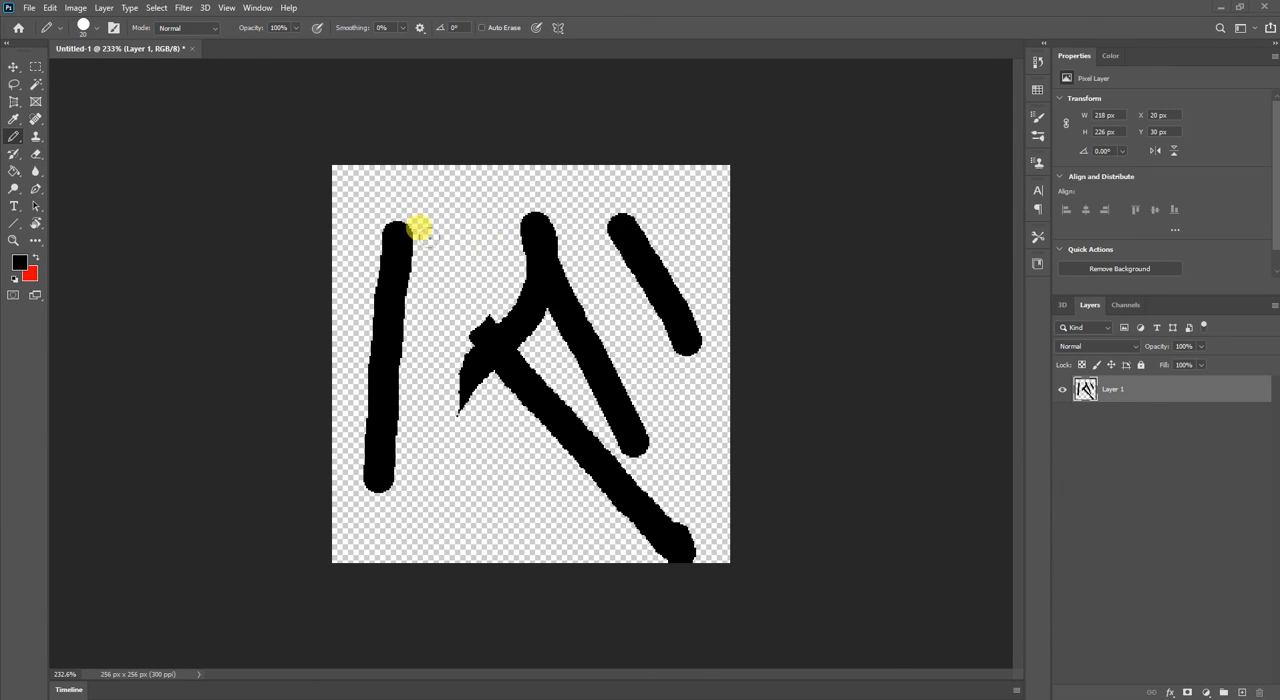
mouse_move(397, 231)
mouse_down()
mouse_move(458, 155)
mouse_move(302, 154)
mouse_up()
Fill the central strokes and the connected left and top strokes with red using the Paint Bucket with Contiguous on.
key(g)
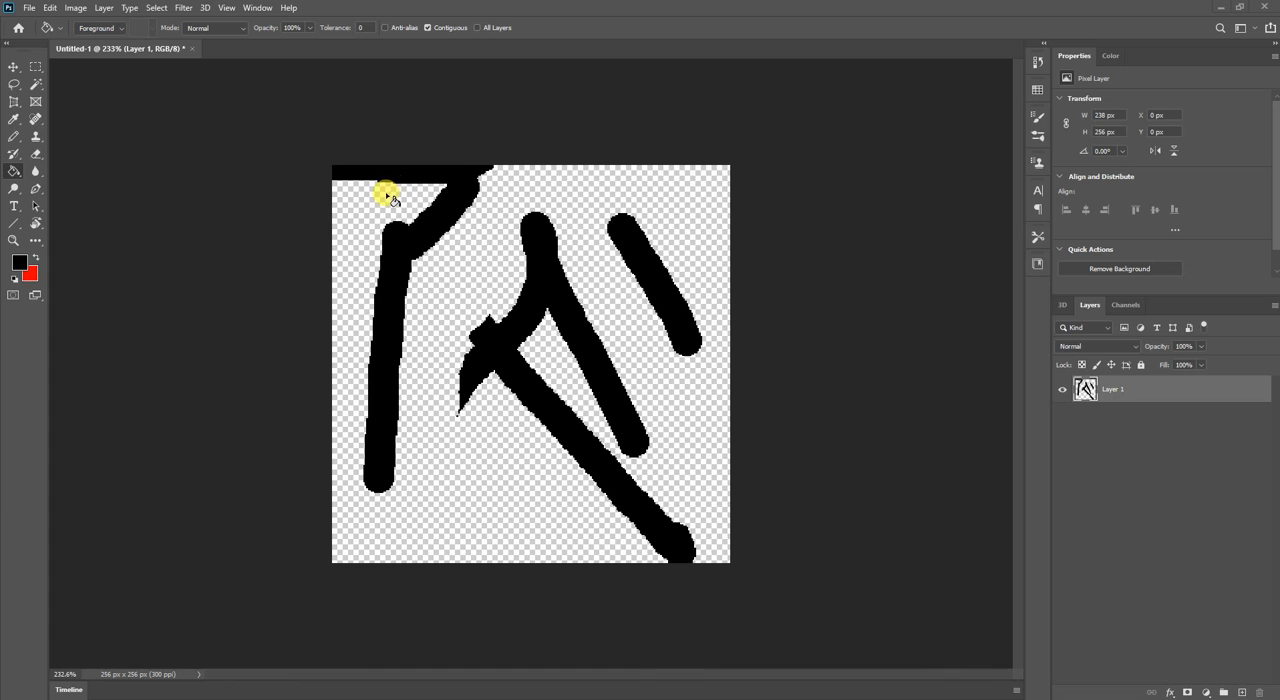
key(x)
click(552, 293)
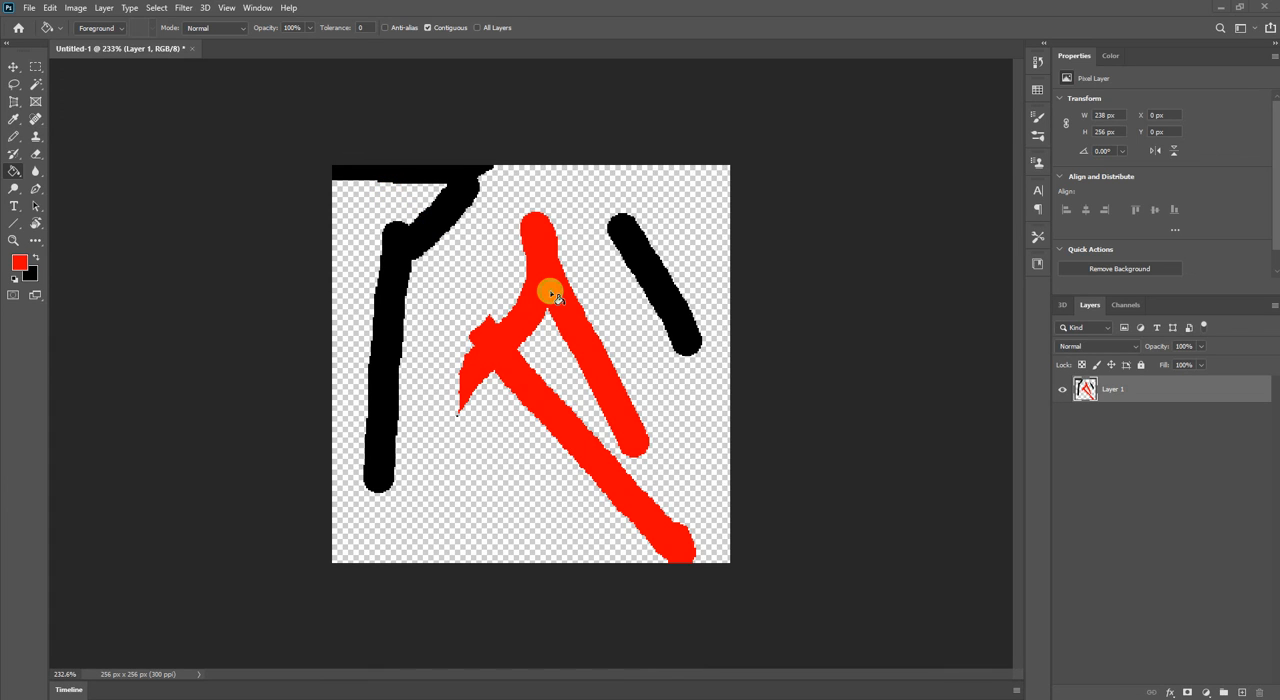
click(409, 251)
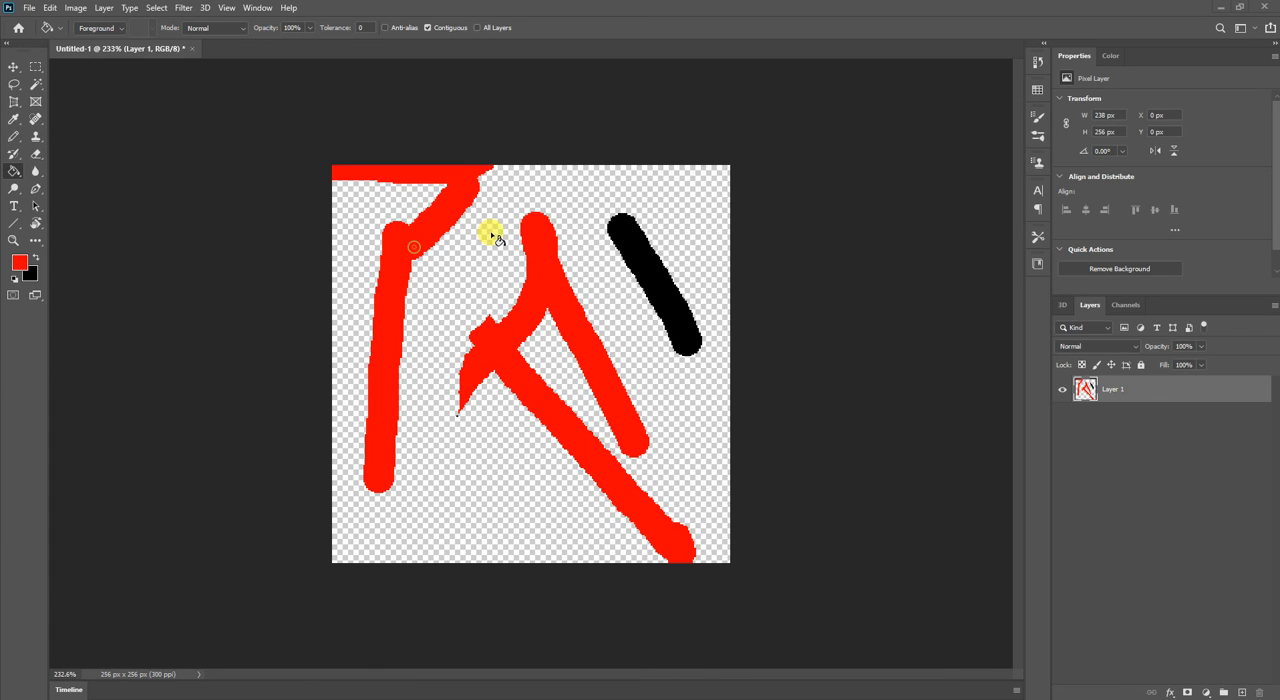
Try filling the transparent area around the strokes with red, and undo that fill.
click(609, 264)
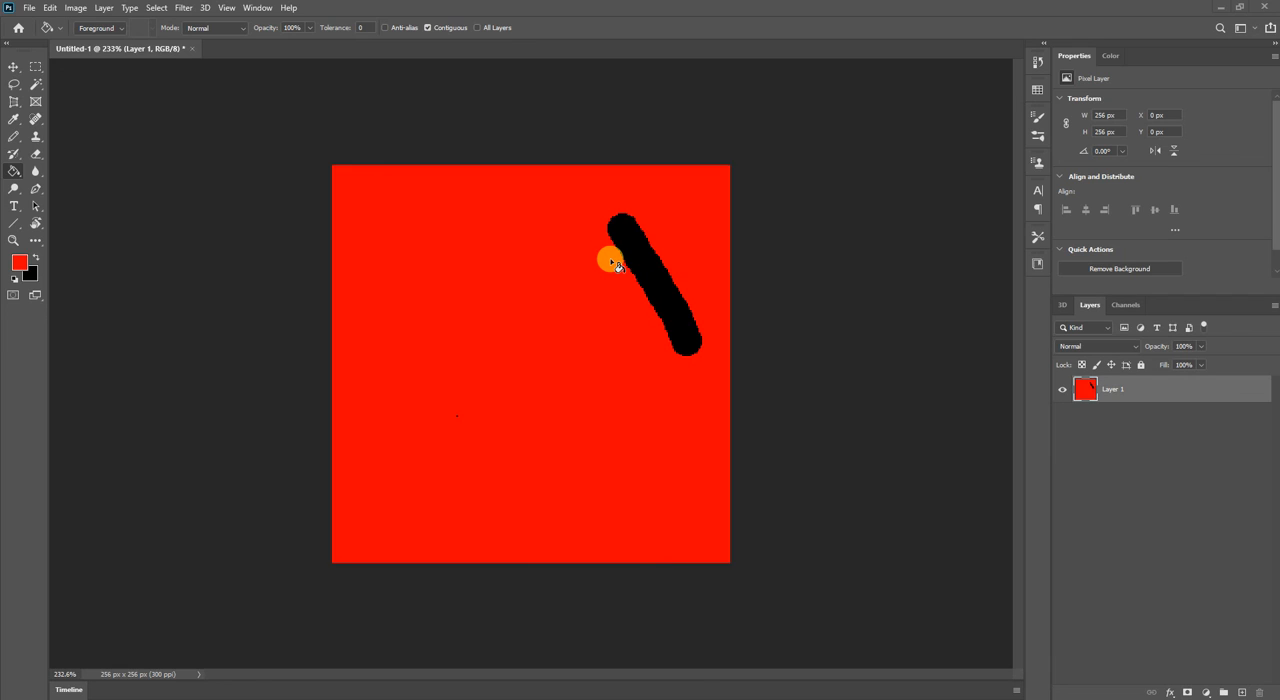
key(ctrl+z)
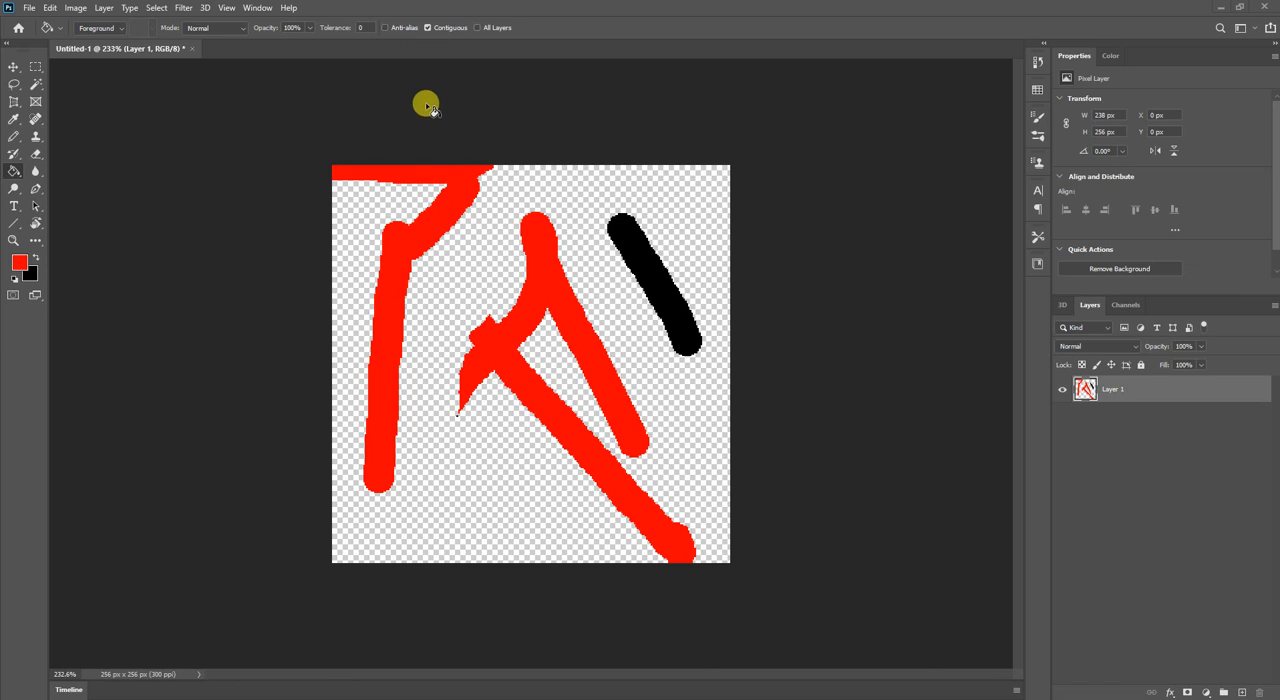
Turn Contiguous off and Anti-alias on for the Paint Bucket, and recolour all the red strokes black with one fill.
click(427, 28)
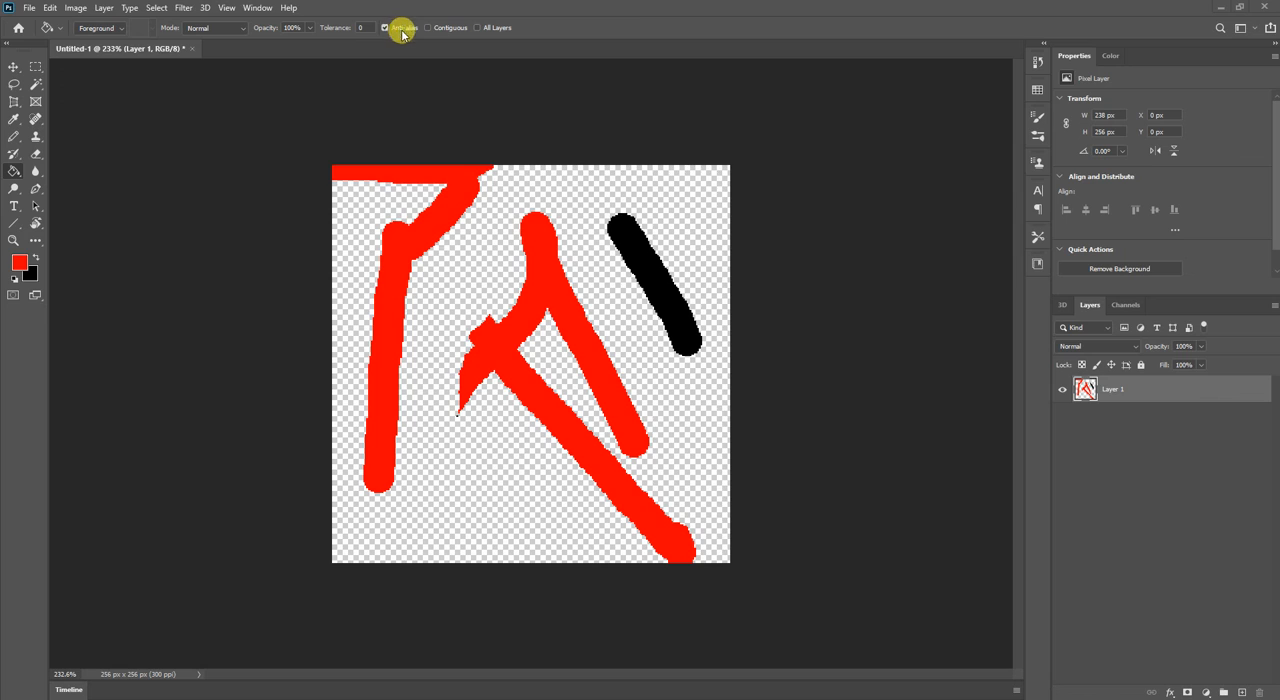
key(x)
click(536, 270)
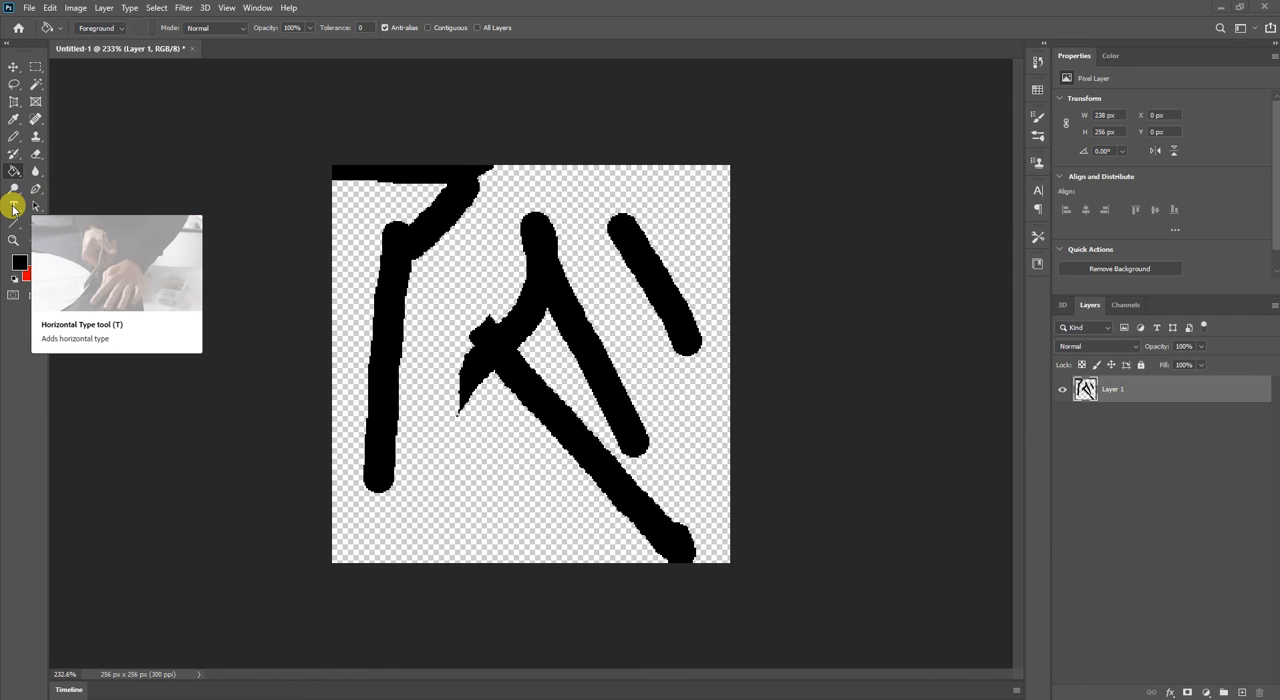
Switch to the Horizontal Type tool and clear all the strokes from Layer 1.
click(13, 208)
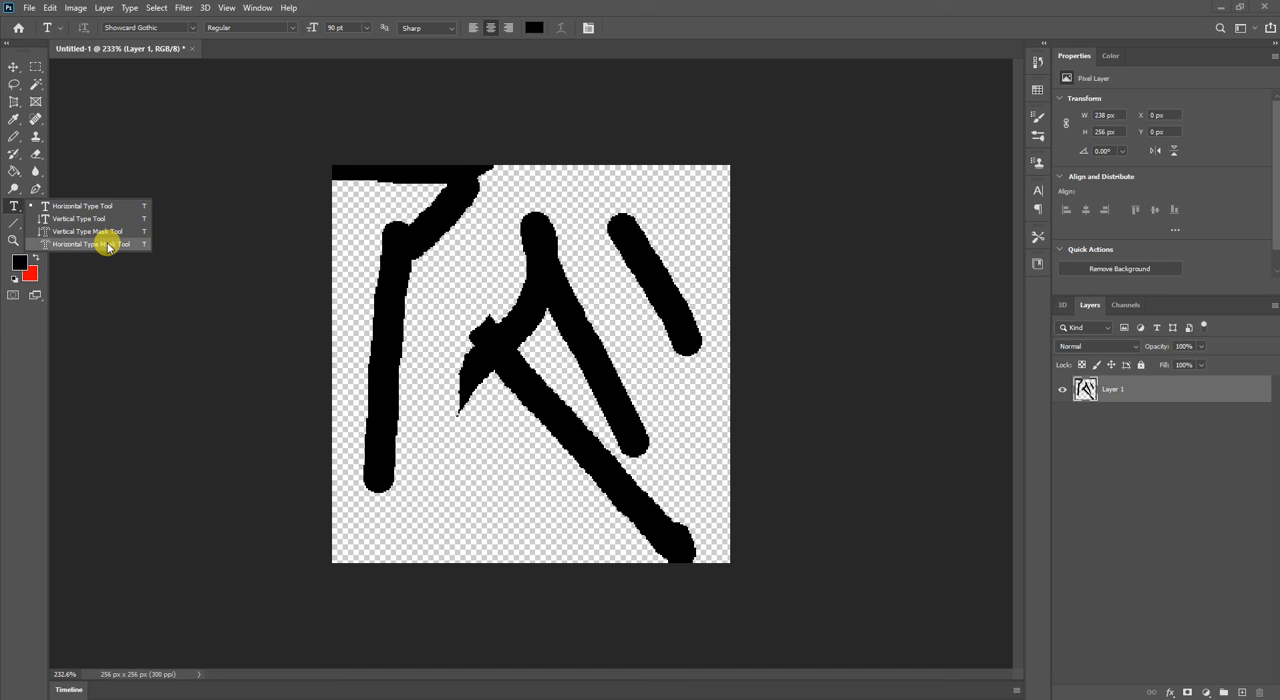
click(298, 106)
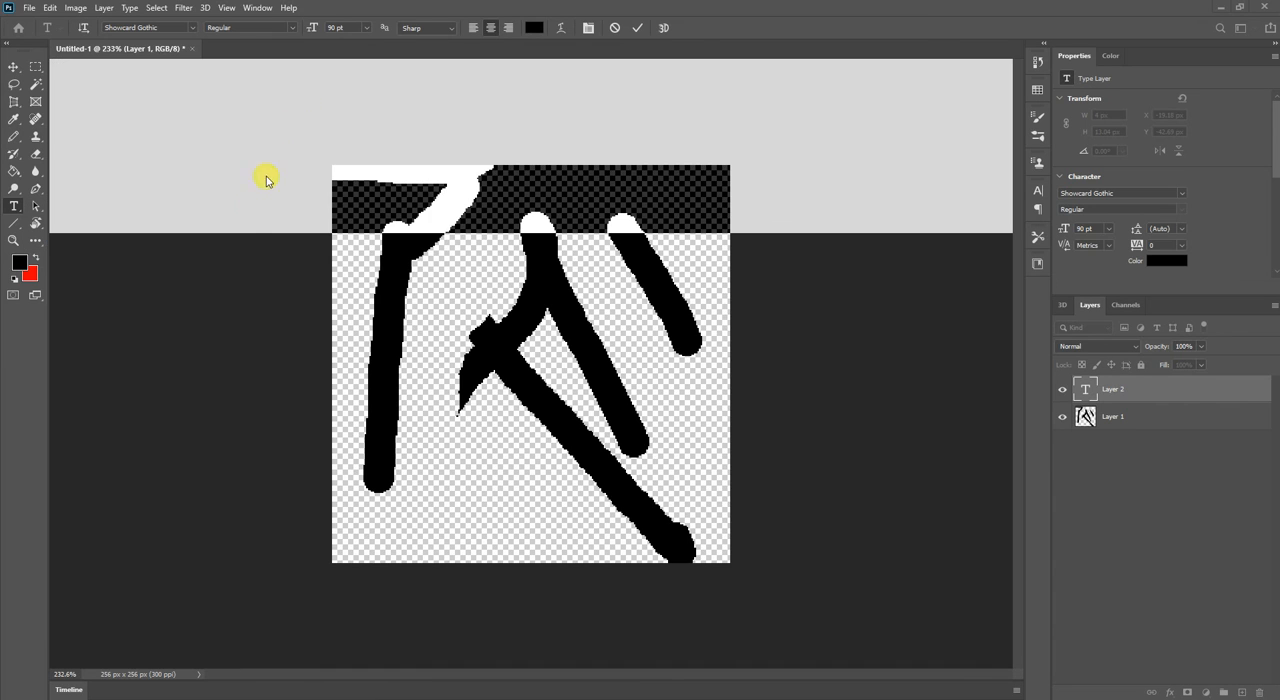
click(614, 27)
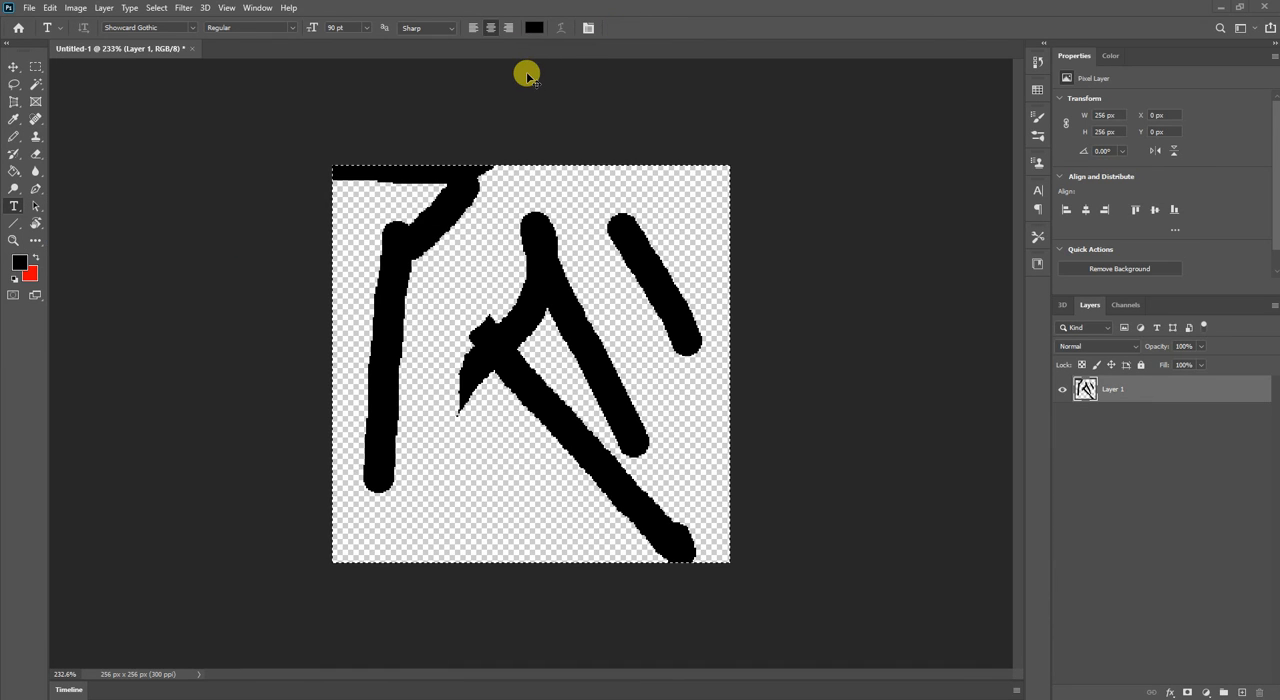
key(Delete)
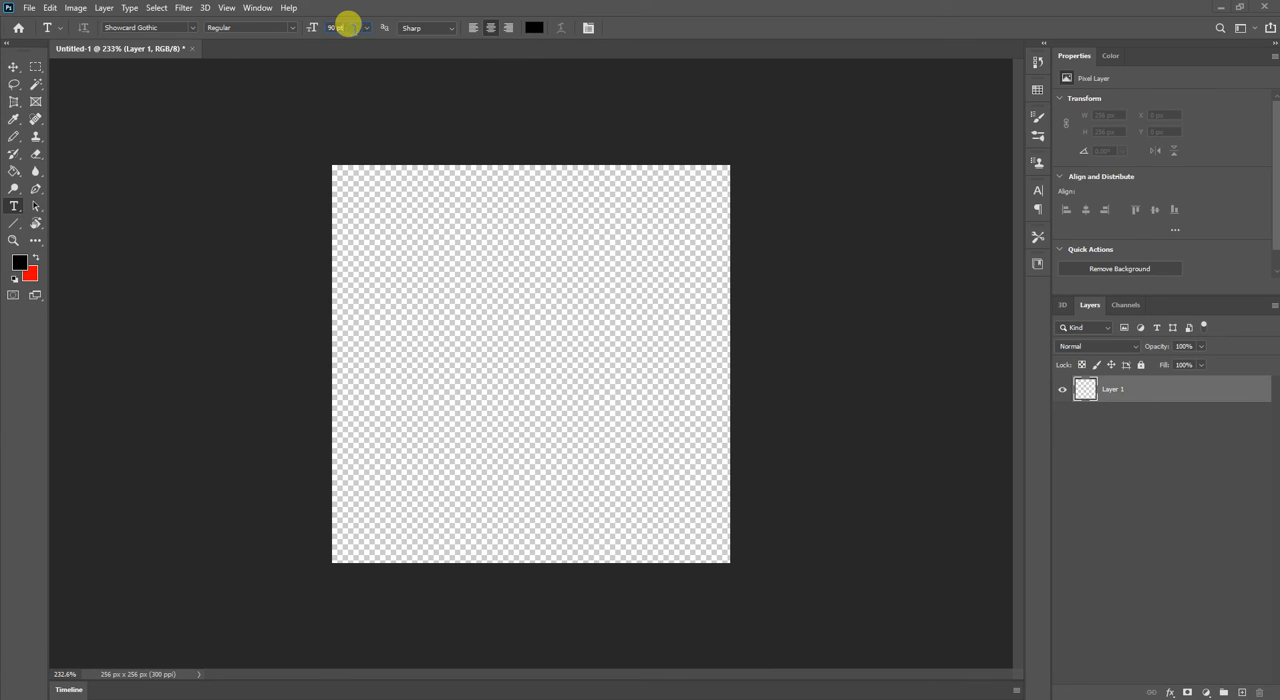
Set the type size to 12 pt and the font to Ravie.
click(366, 27)
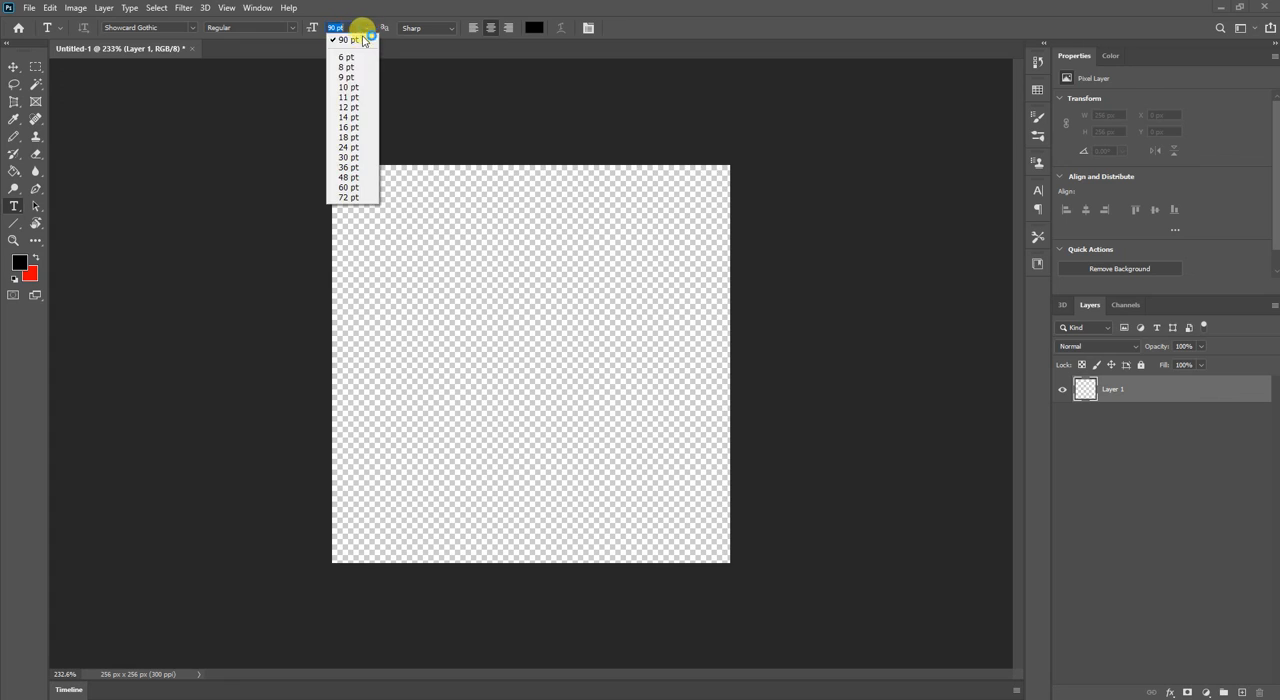
click(354, 107)
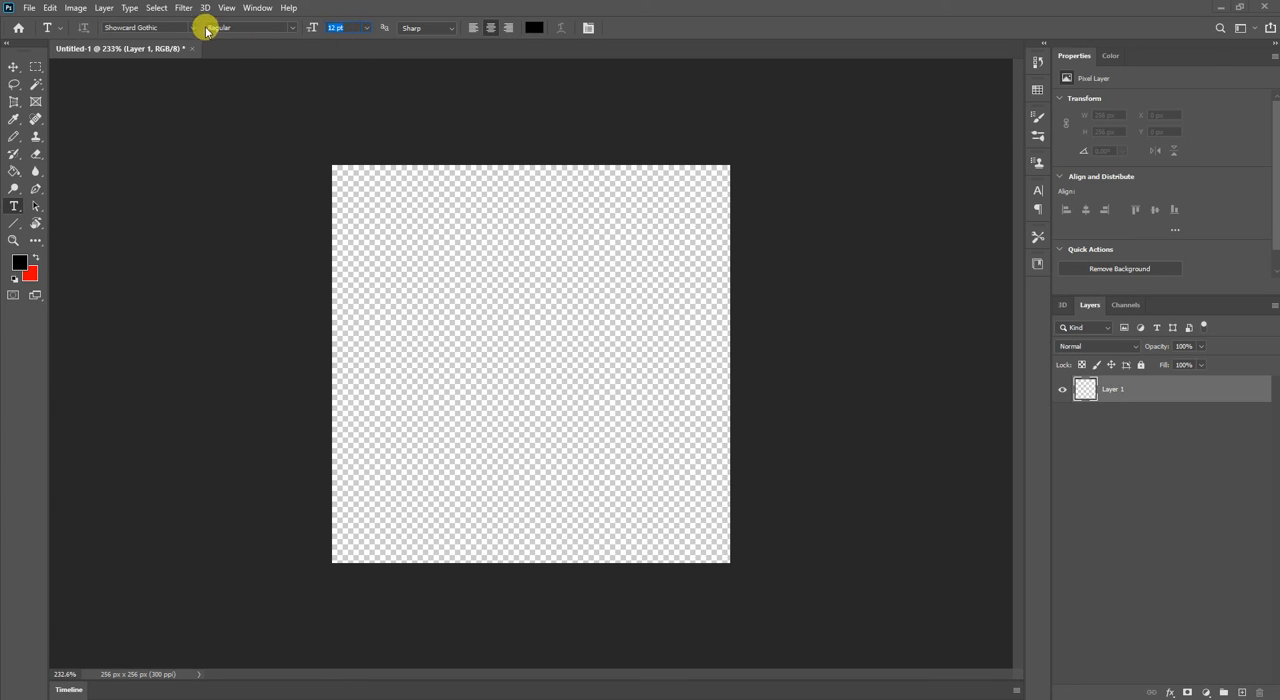
click(196, 29)
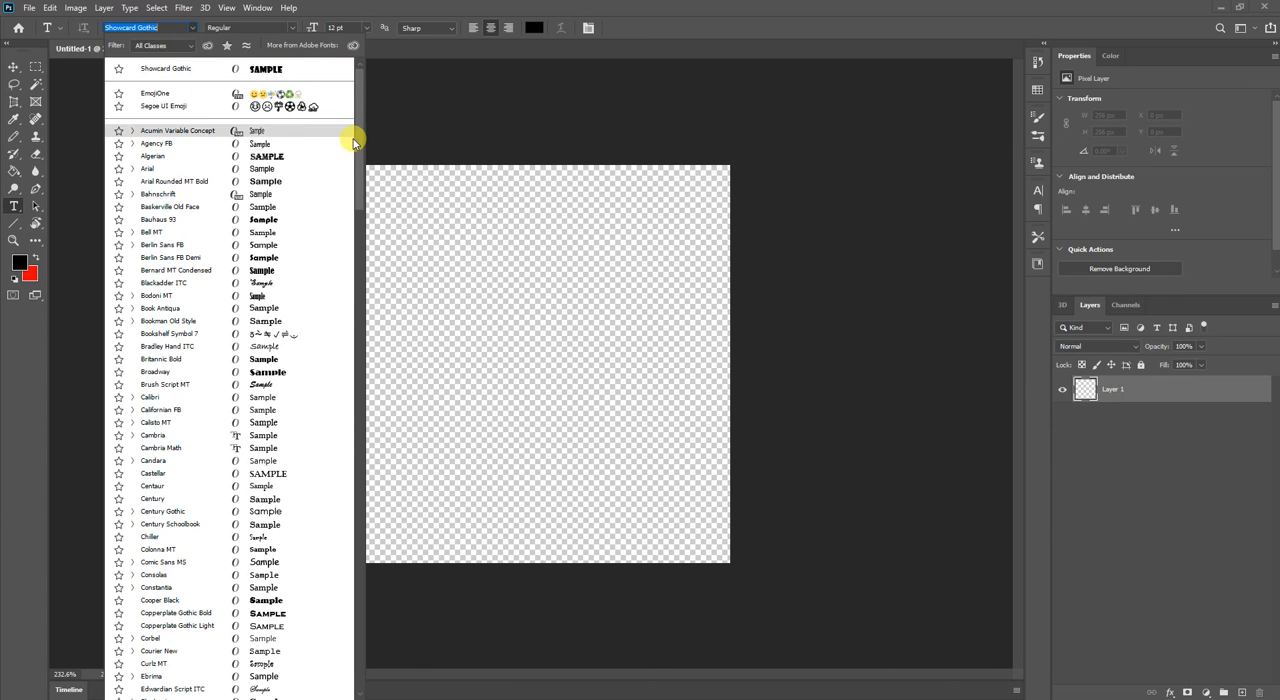
drag(361, 152, 349, 443)
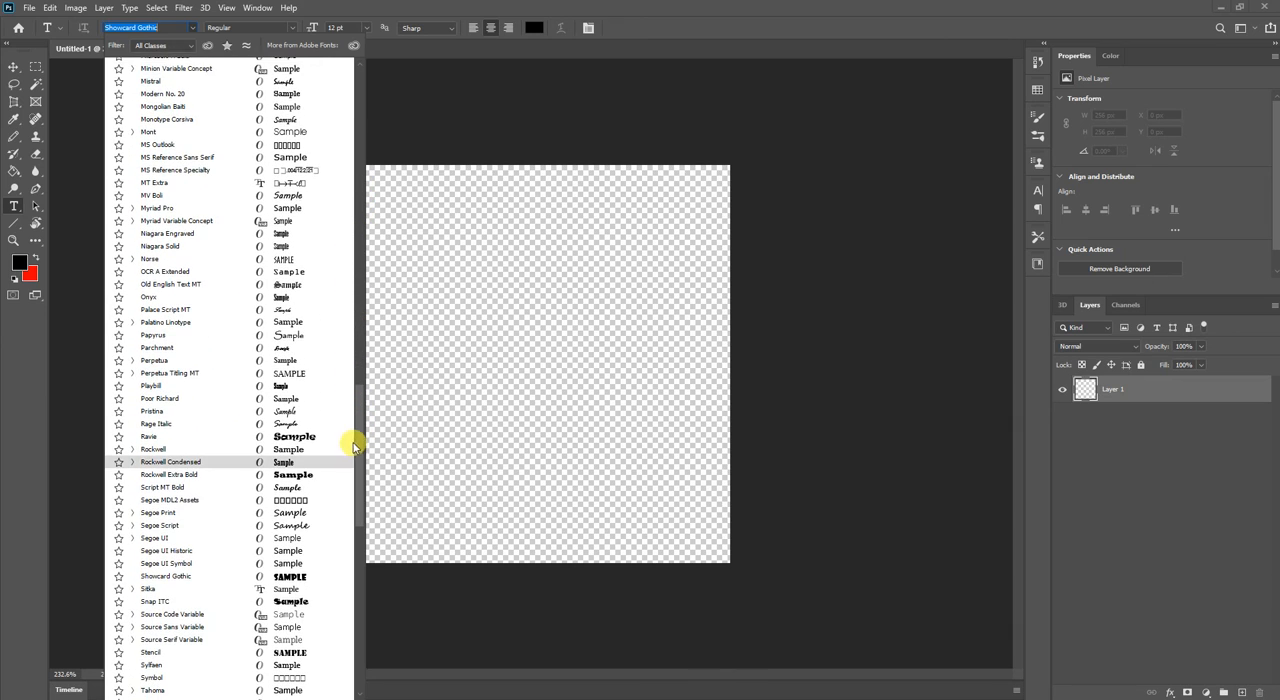
click(316, 432)
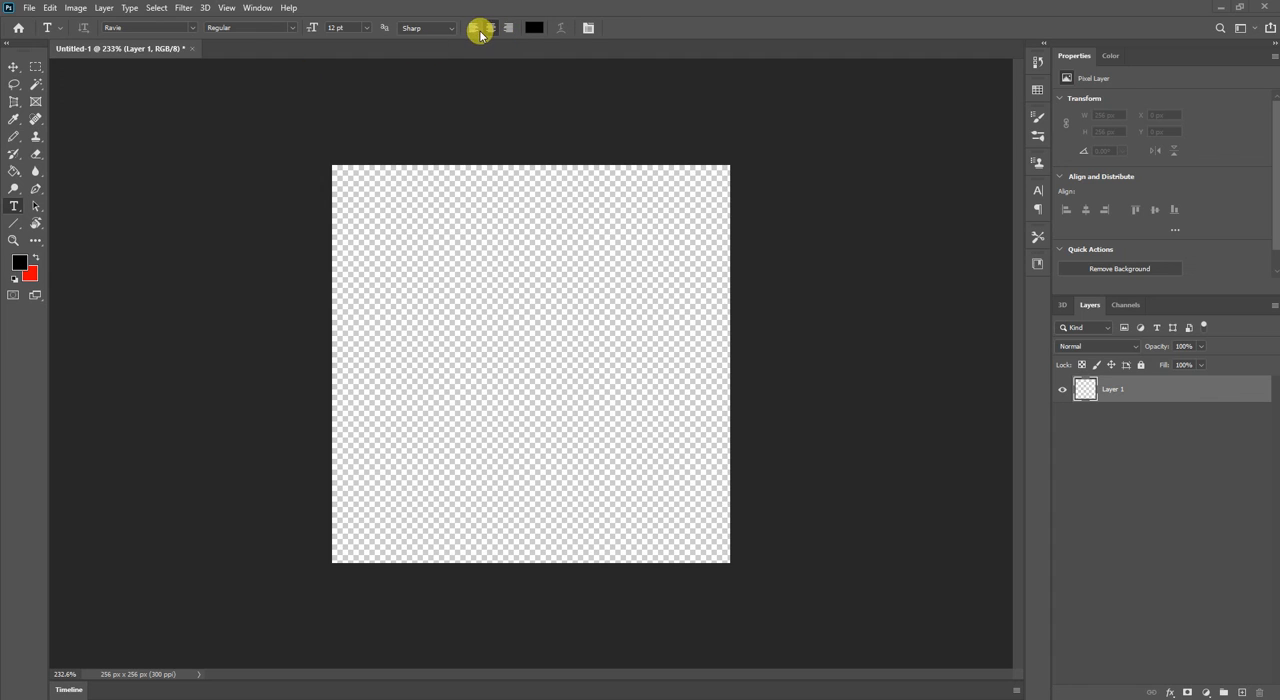
Set the text colour to pink, about d93cab.
click(524, 28)
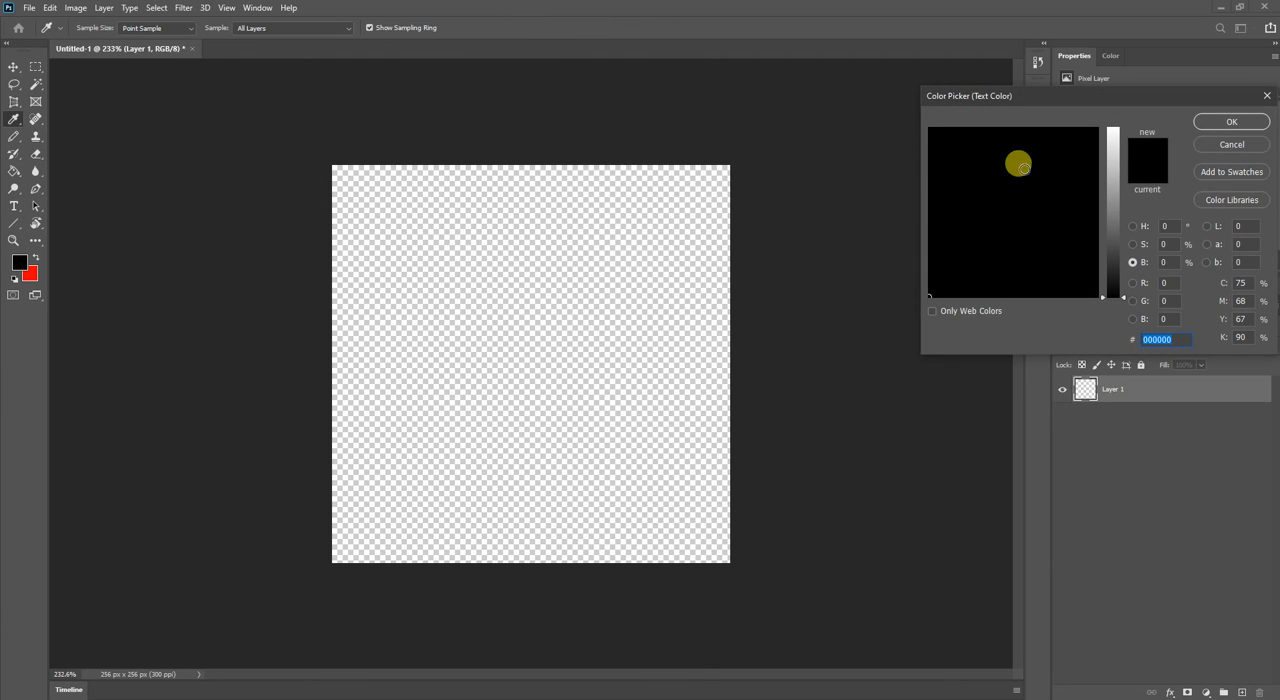
drag(1109, 186, 1078, 160)
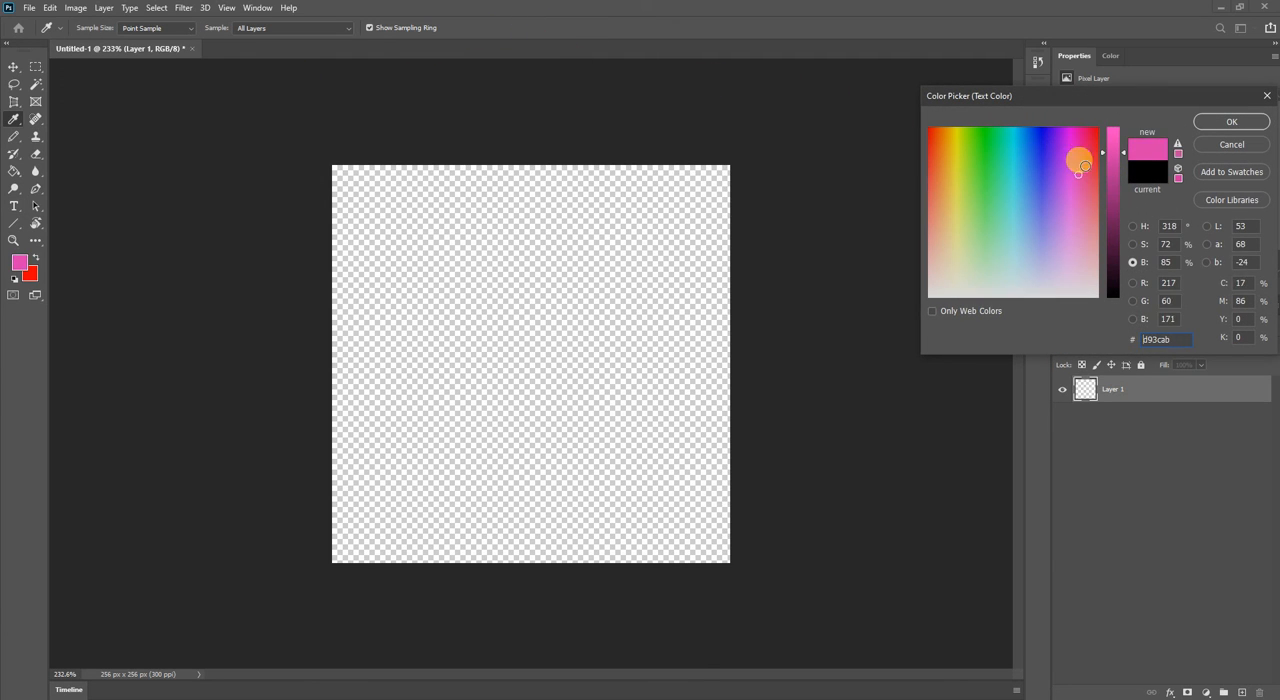
click(1214, 123)
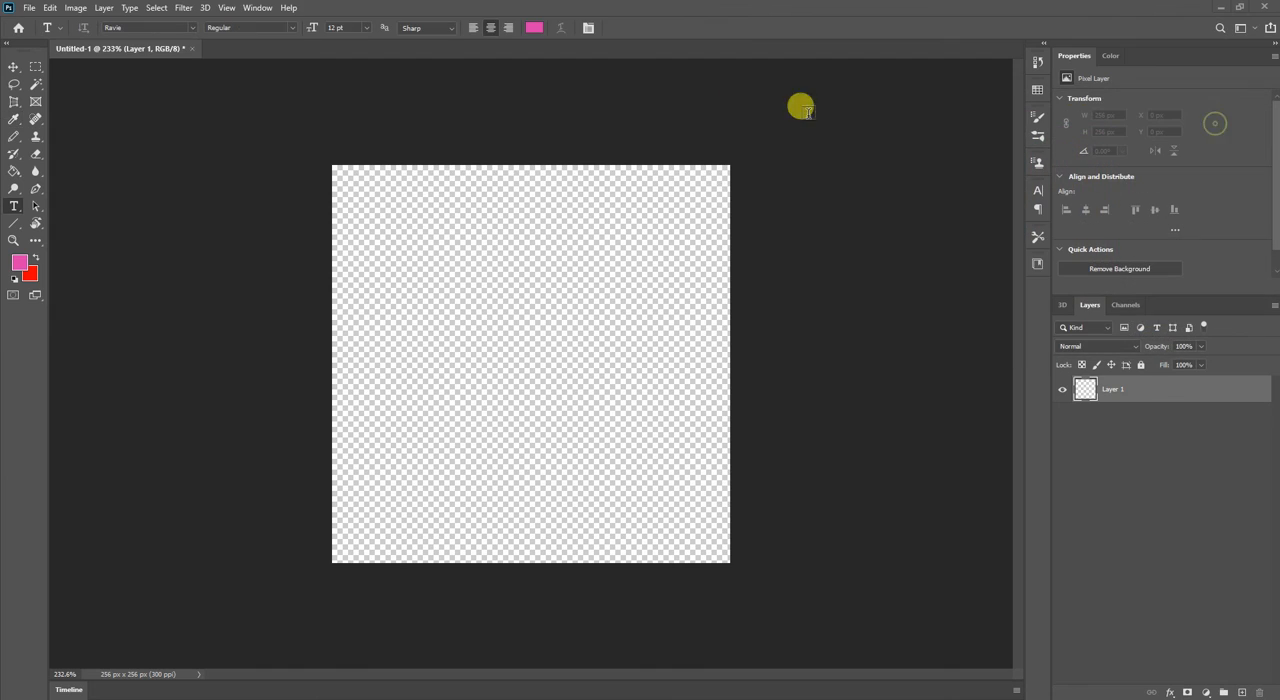
Review the text anti-aliasing methods and the font styles available for Ravie.
click(410, 28)
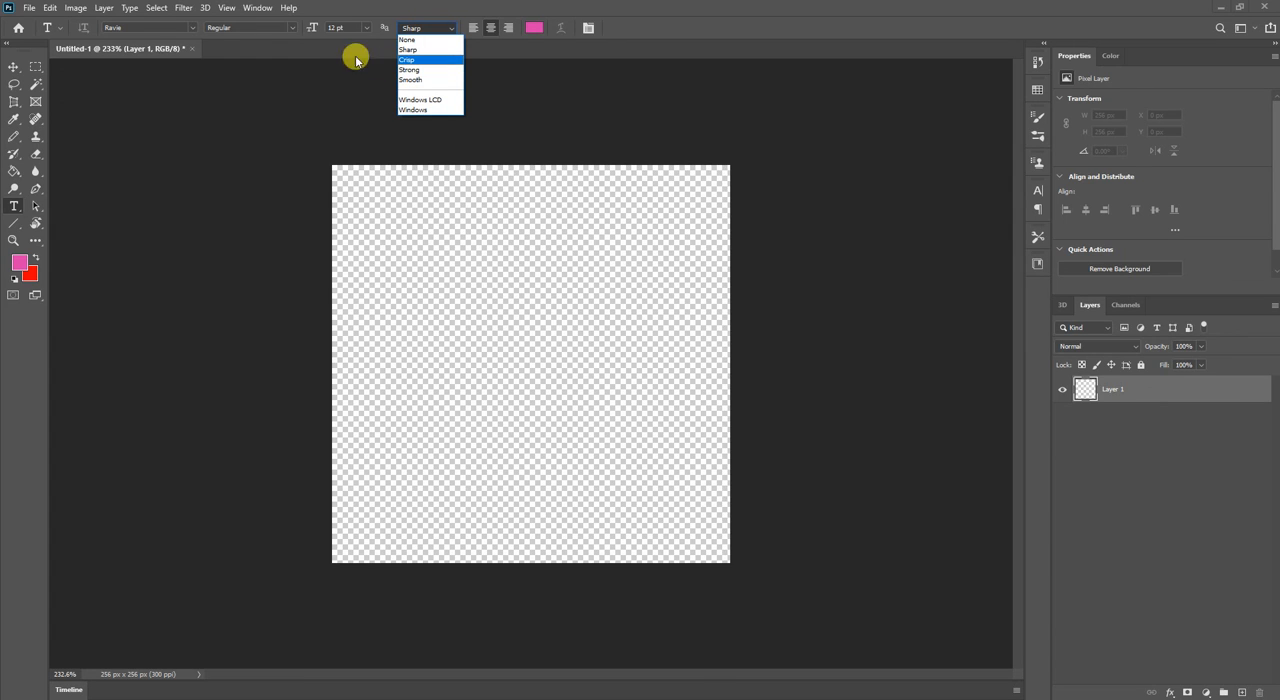
click(268, 32)
click(265, 28)
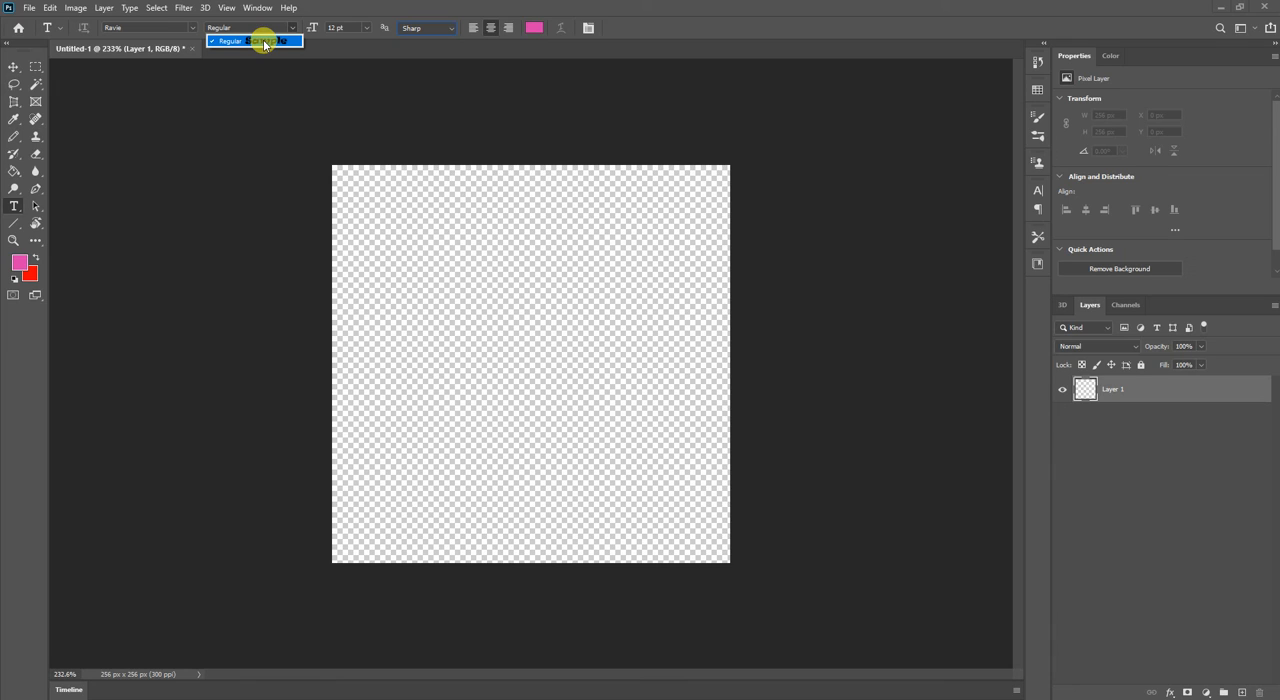
click(420, 190)
Place a horizontal placeholder text line (Lorem Ipsum) near the canvas's top and keep its size at 12 pt.
click(415, 257)
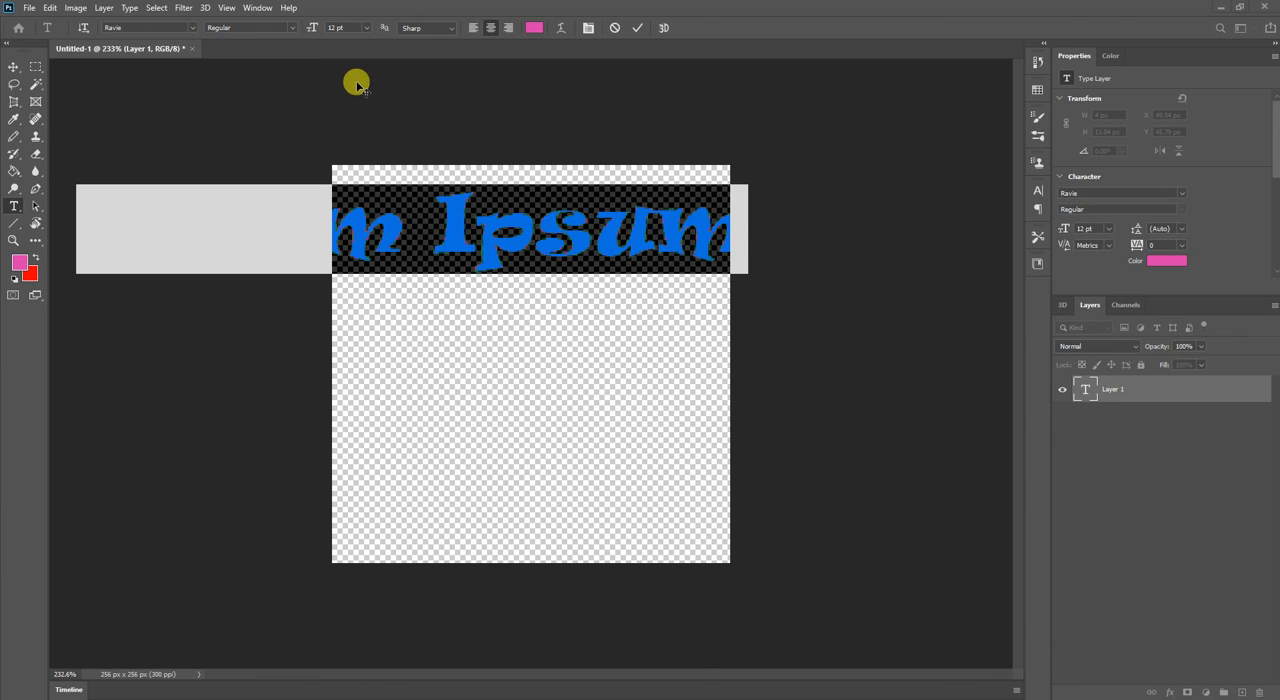
click(362, 28)
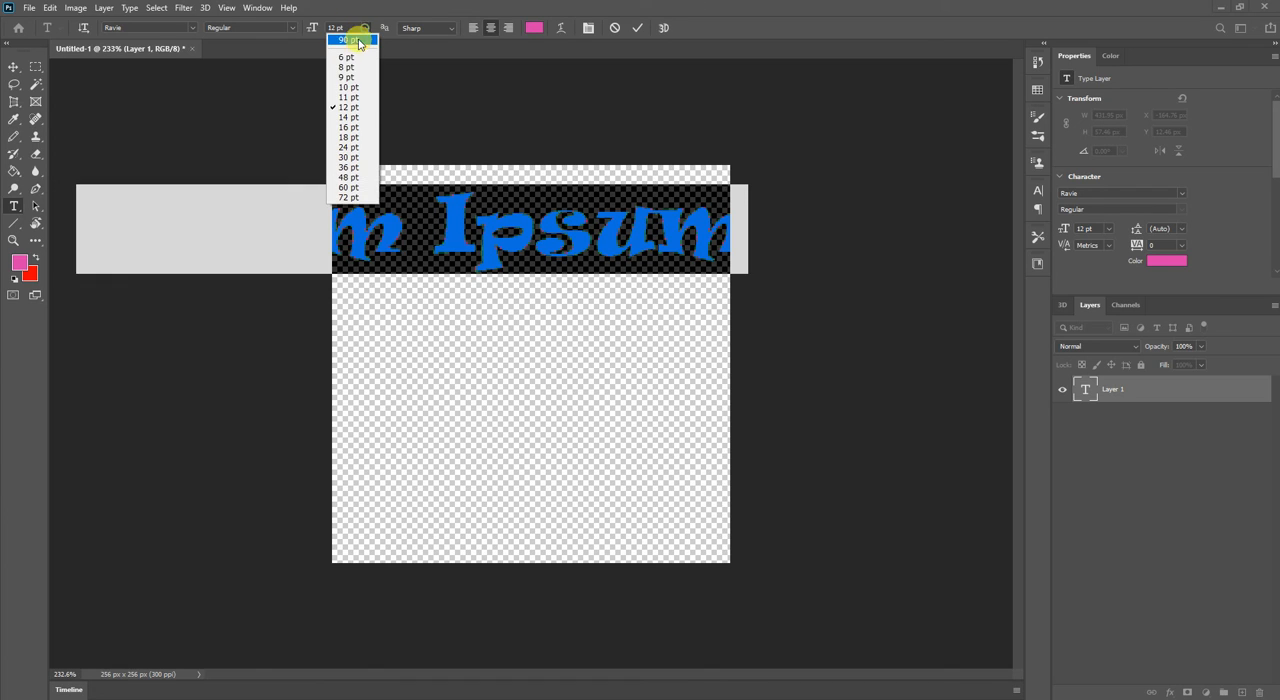
click(347, 107)
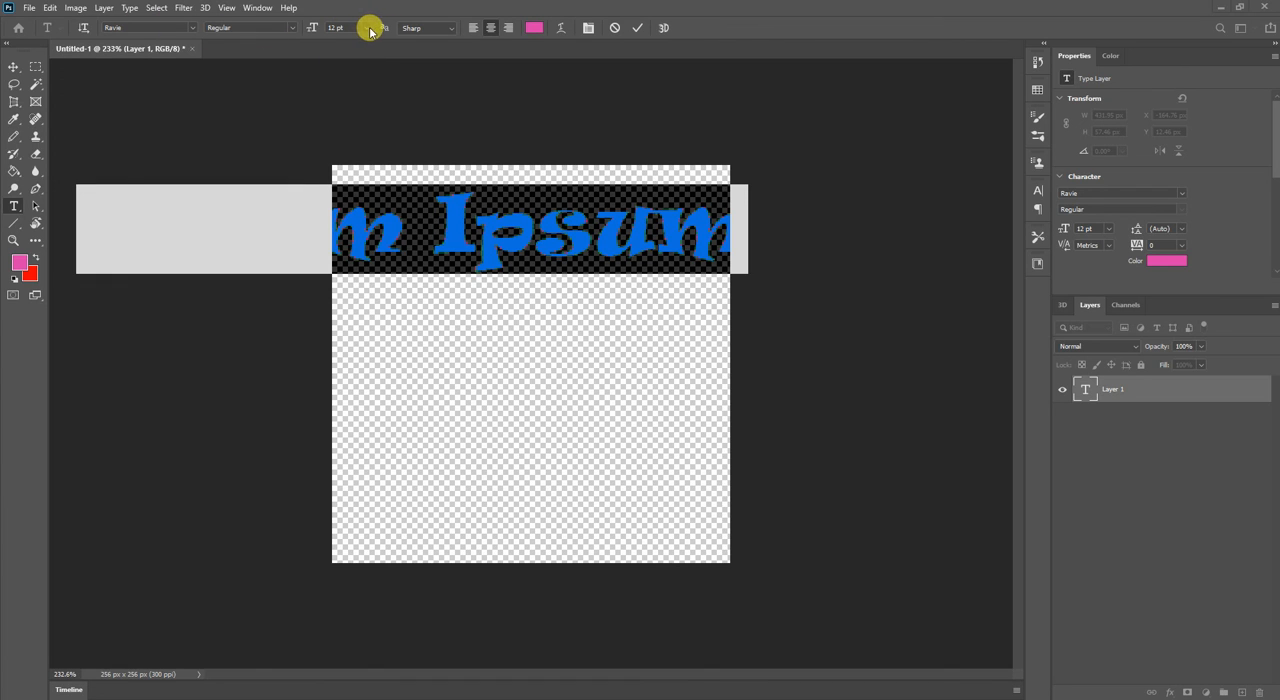
Set the size of the Lorem Ipsum placeholder text to 6 pt.
click(367, 28)
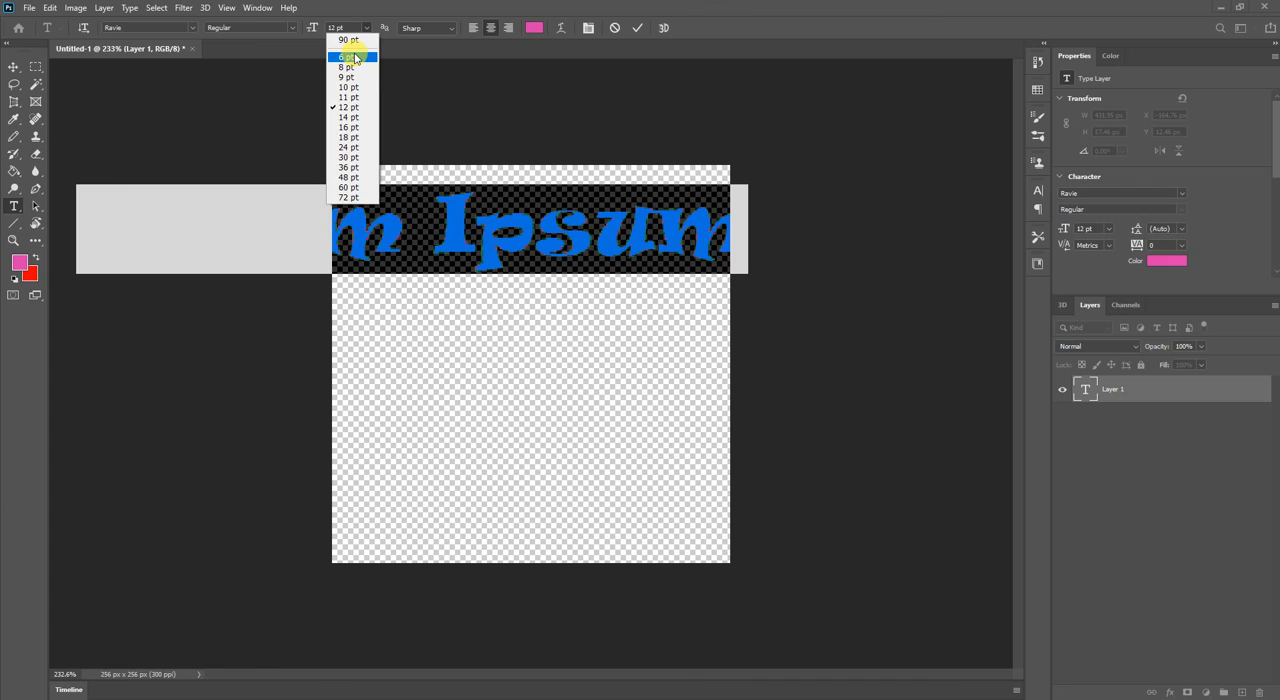
click(354, 58)
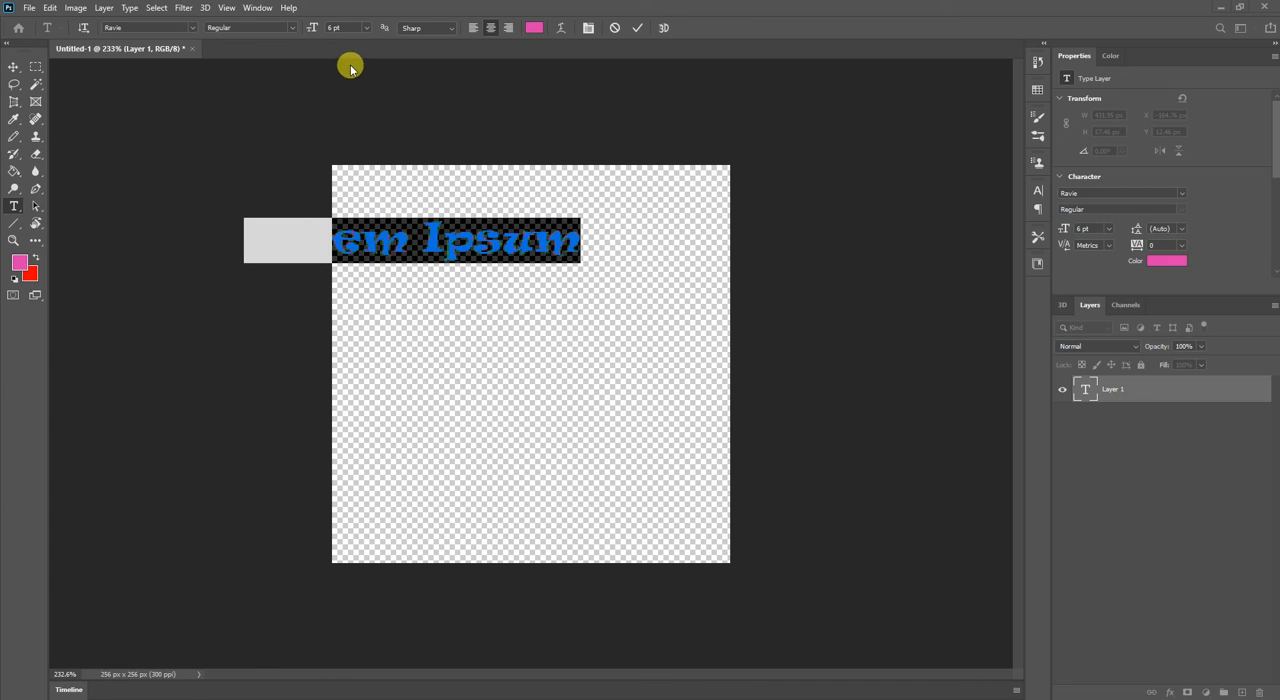
text(v)
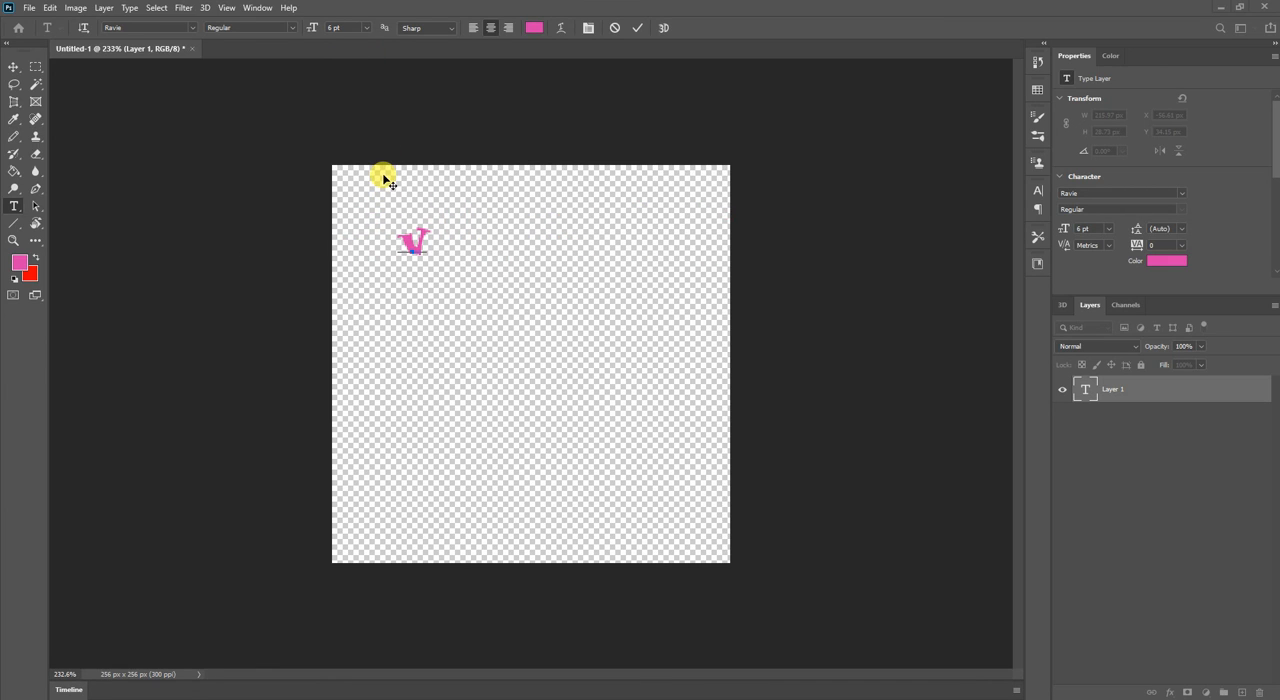
key(ctrl+z)
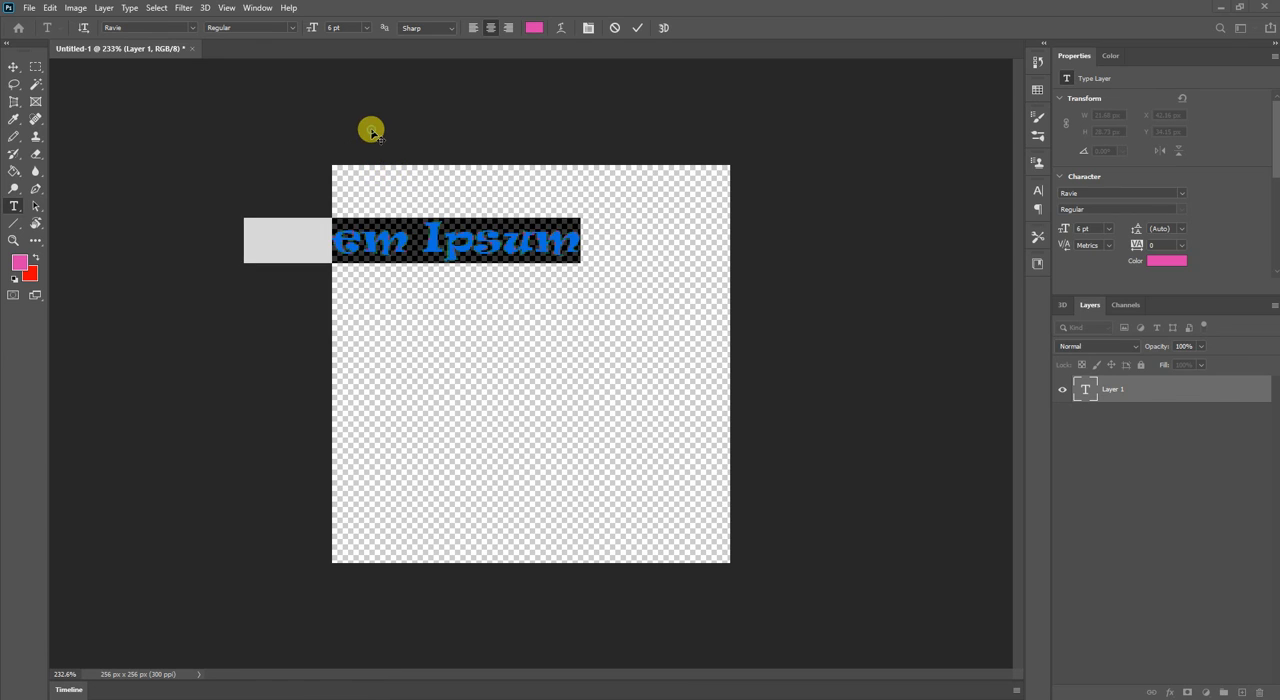
key(ctrl+shift+z)
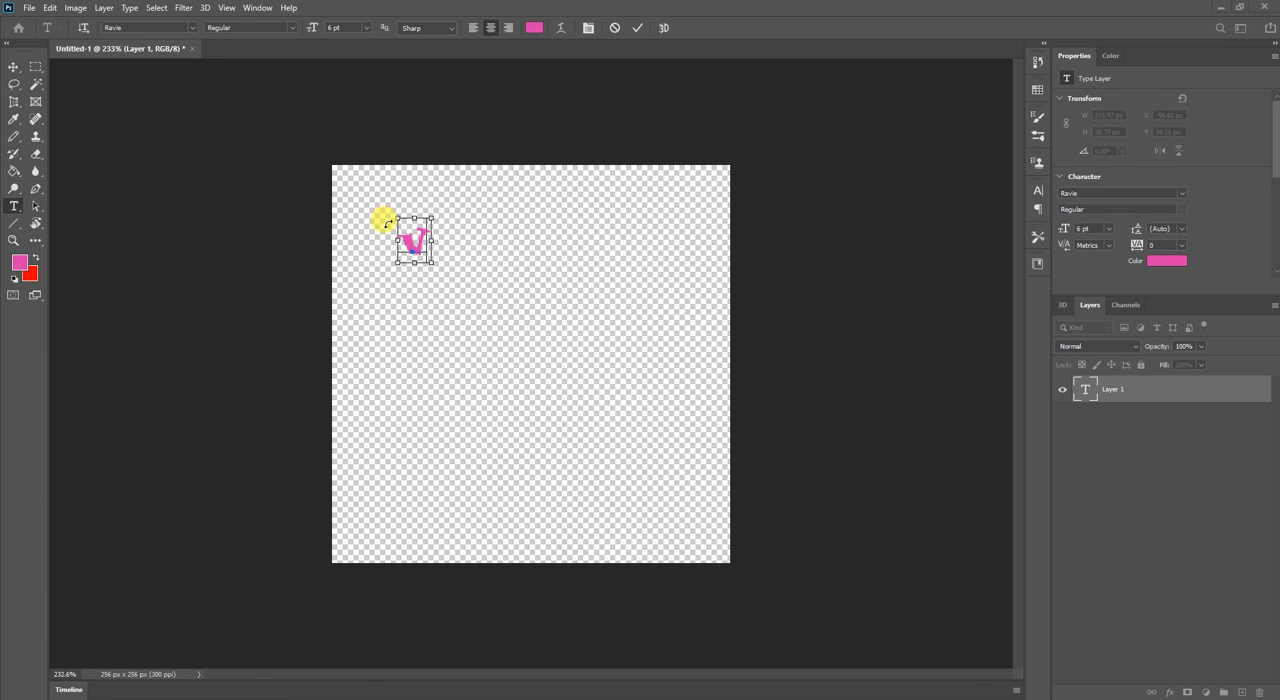
key(ctrl+z)
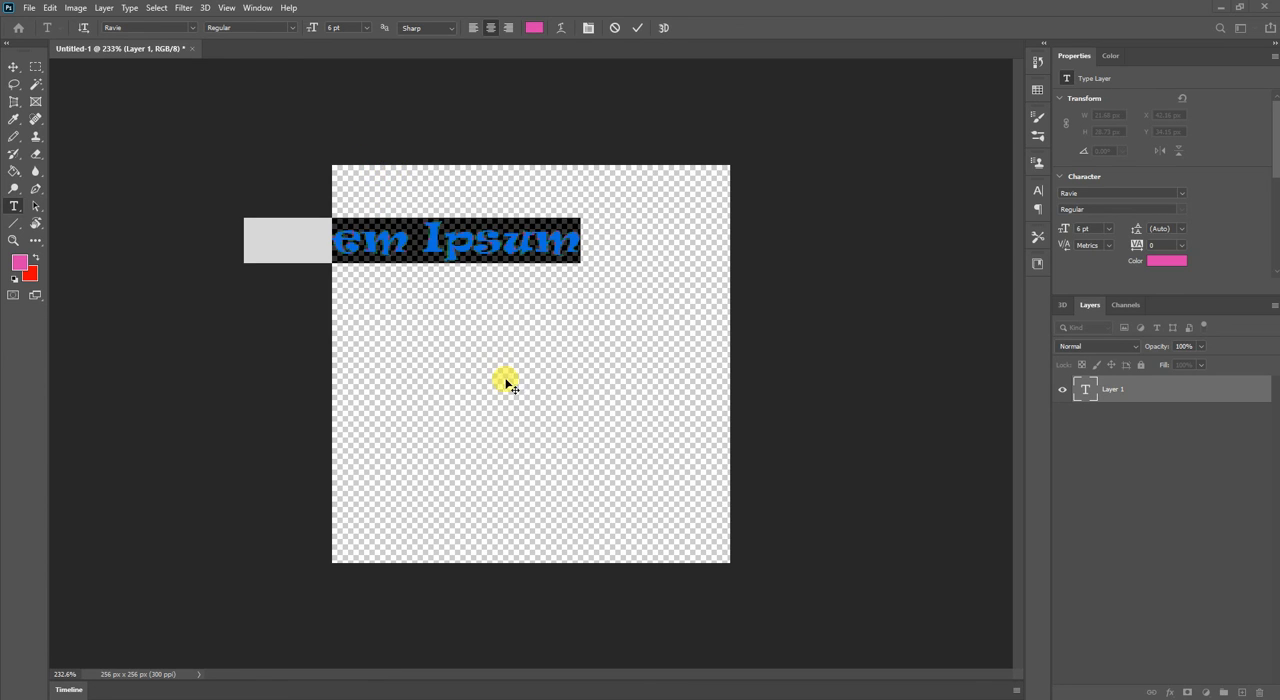
Commit the Lorem Ipsum text and move it fully inside the canvas, to about X 12 px, Y 82 px.
click(637, 28)
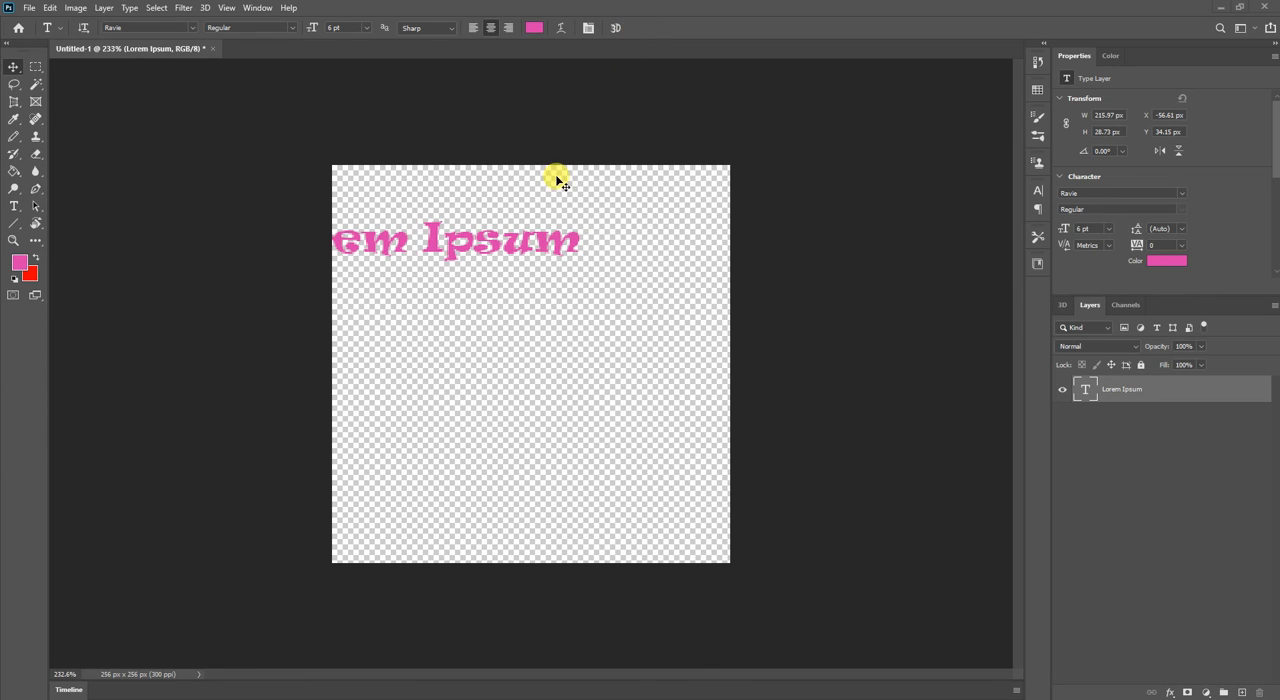
key(v)
drag(476, 232, 593, 322)
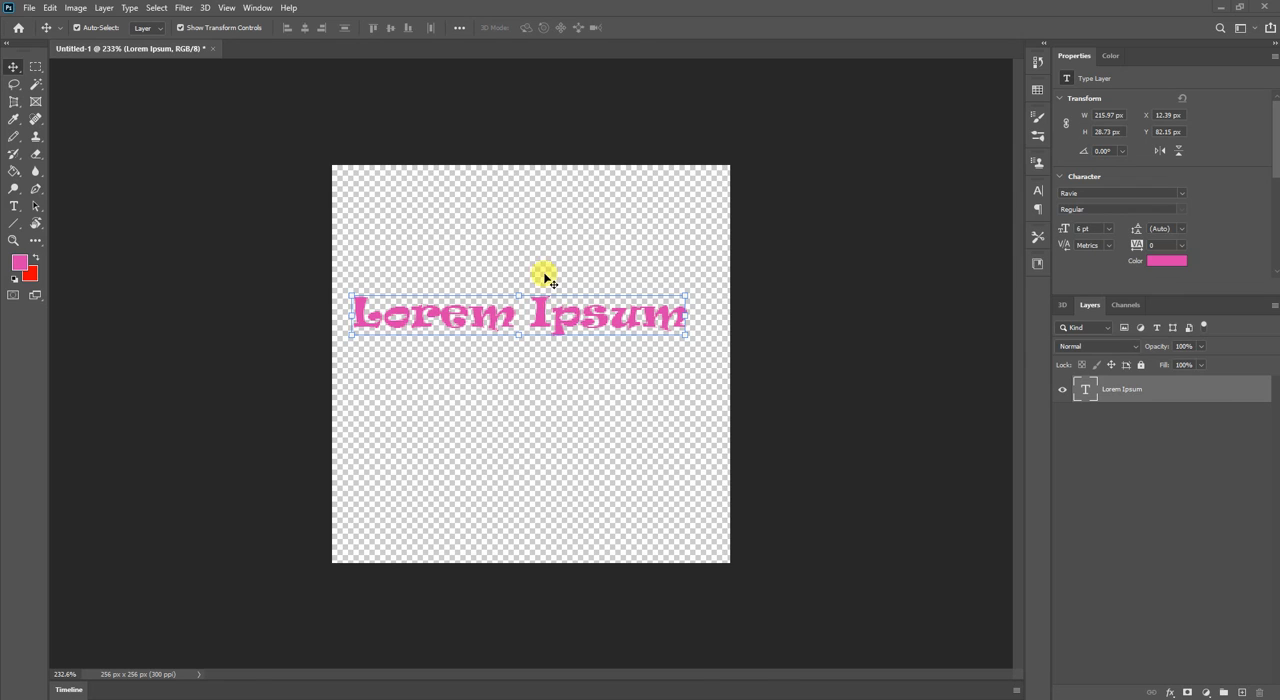
Reopen the Lorem Ipsum text for editing and replace it with "asd".
double_click(558, 316)
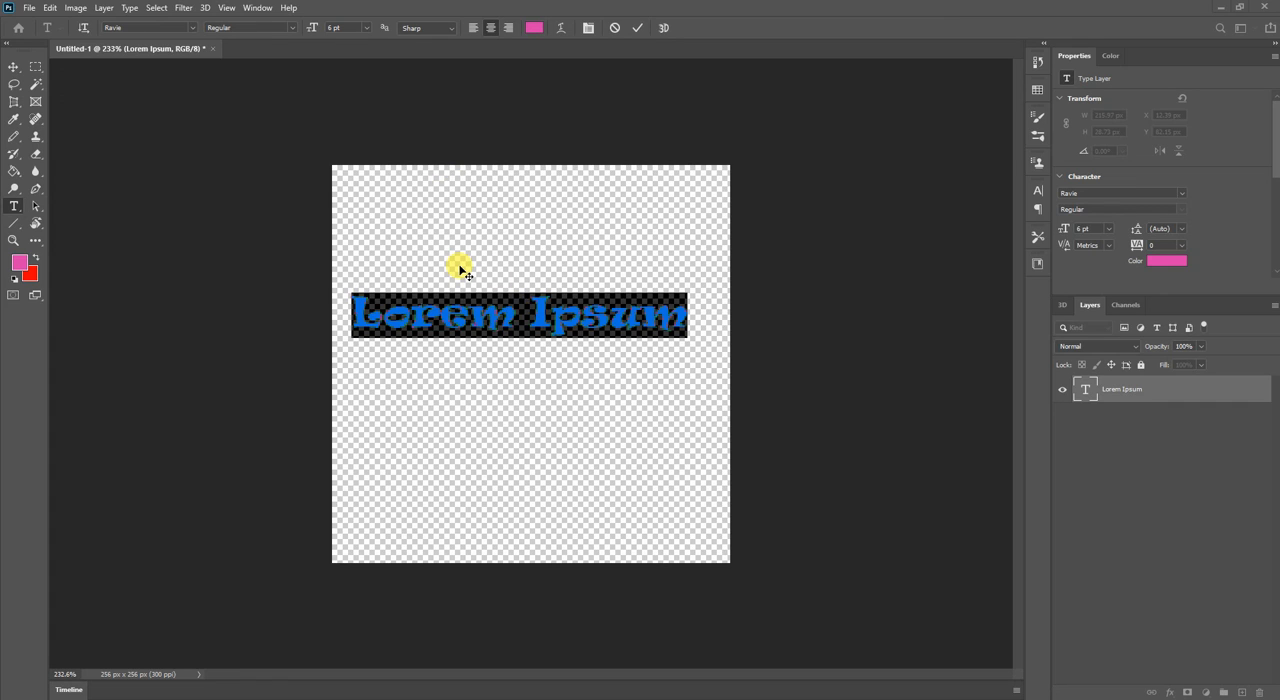
text(asd)
Try right and left alignment on the whole "asd" text and restore centre alignment.
key(ctrl+a)
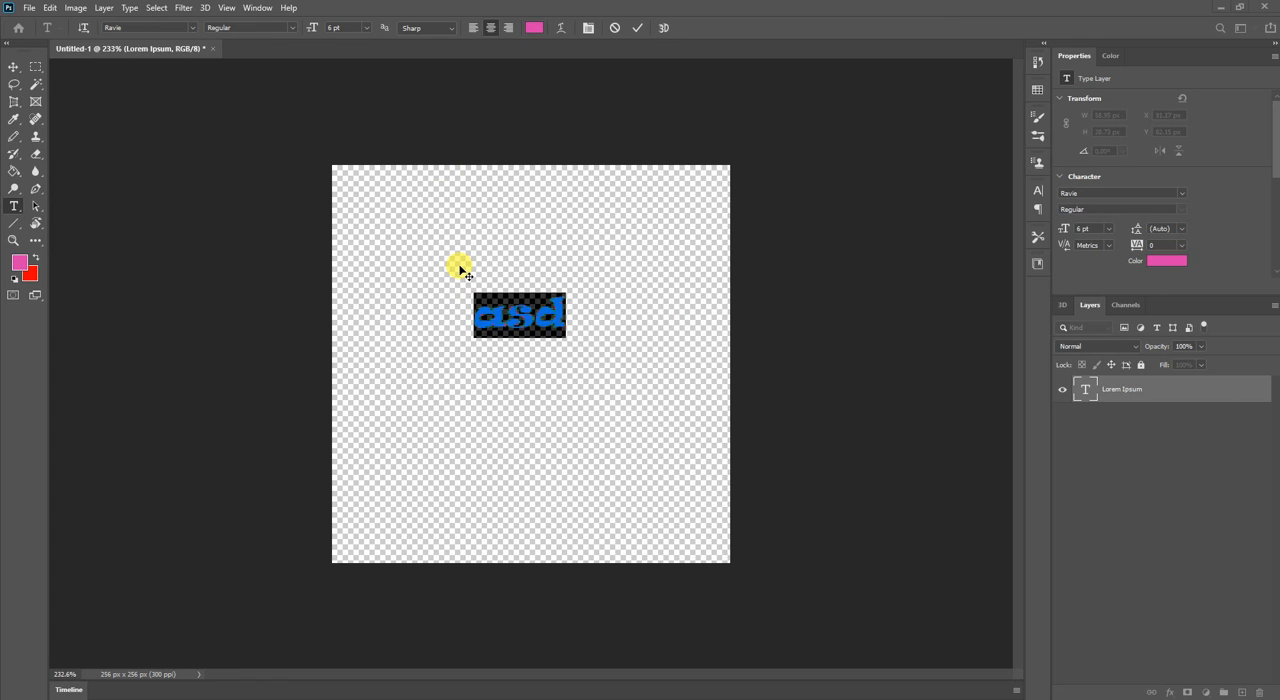
click(507, 27)
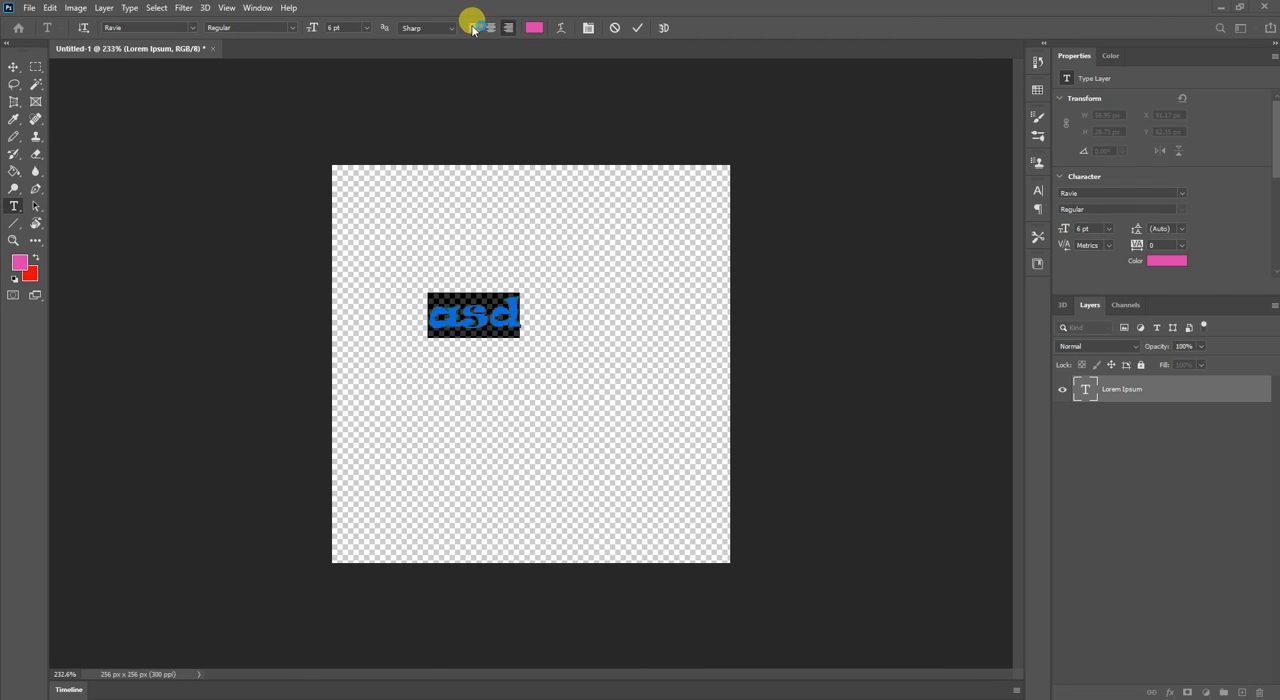
click(473, 27)
click(490, 27)
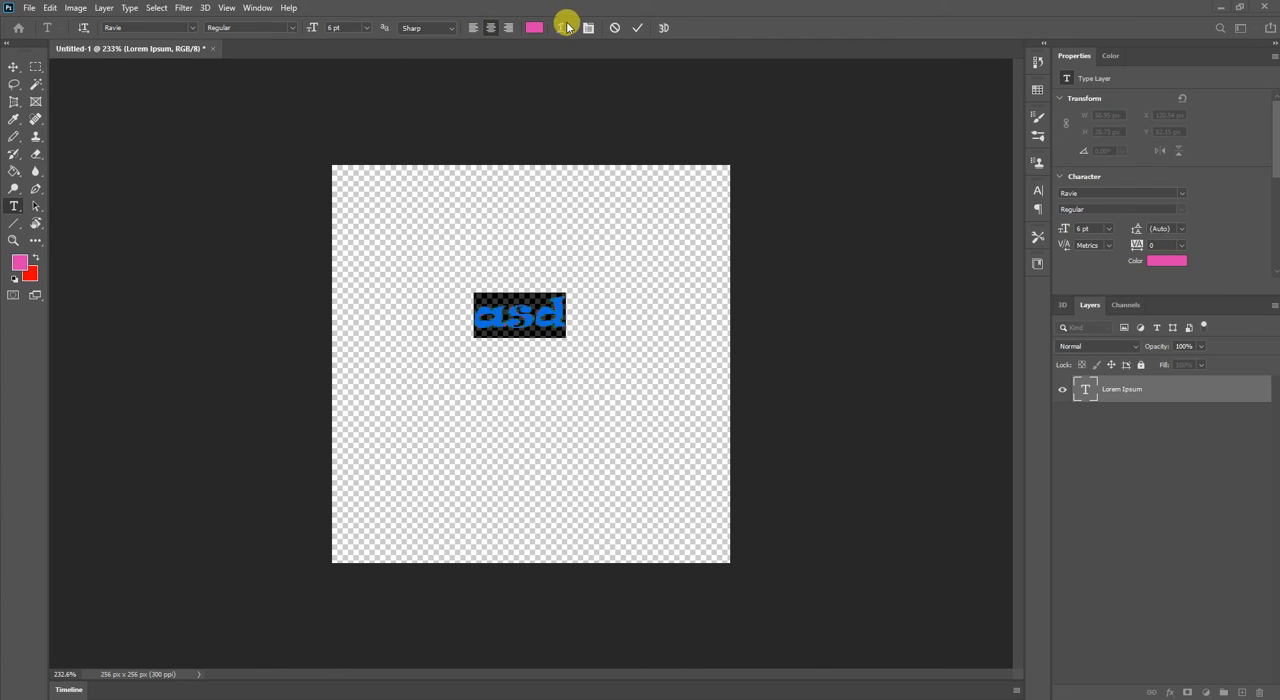
Try the Arc and Shell Lower warp styles on the "asd" text and reset the warp style to None.
click(563, 27)
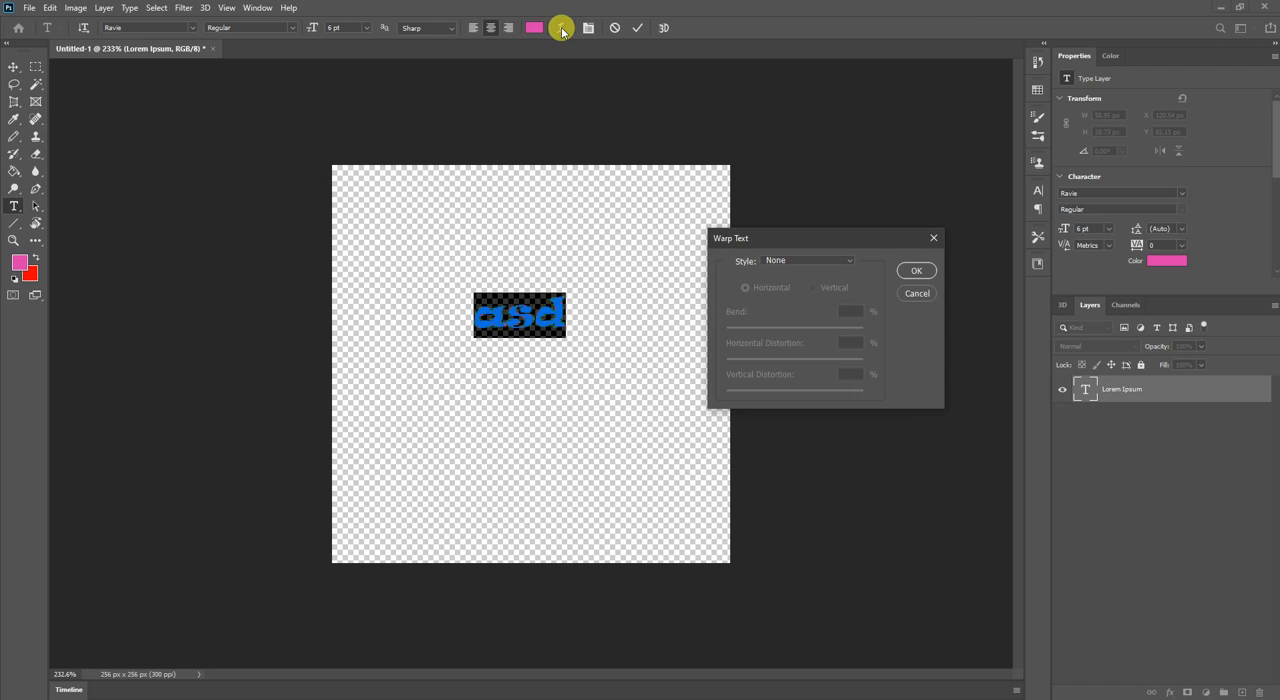
click(810, 260)
click(811, 287)
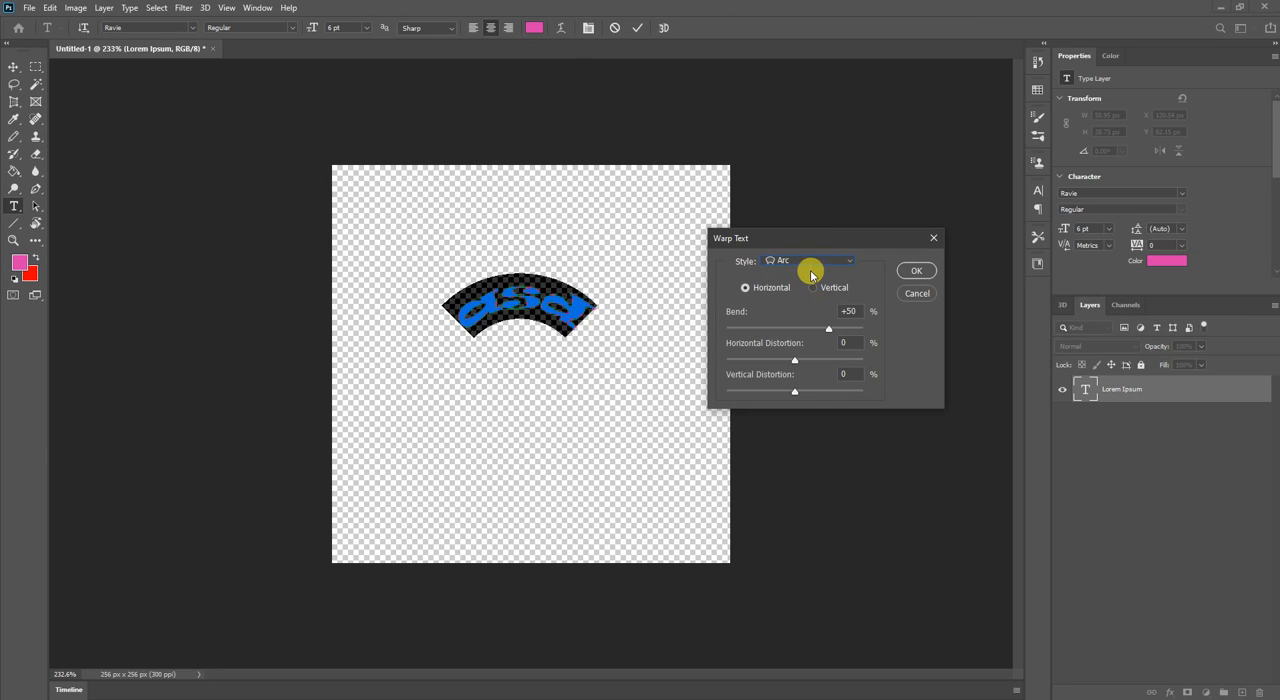
click(810, 262)
click(806, 372)
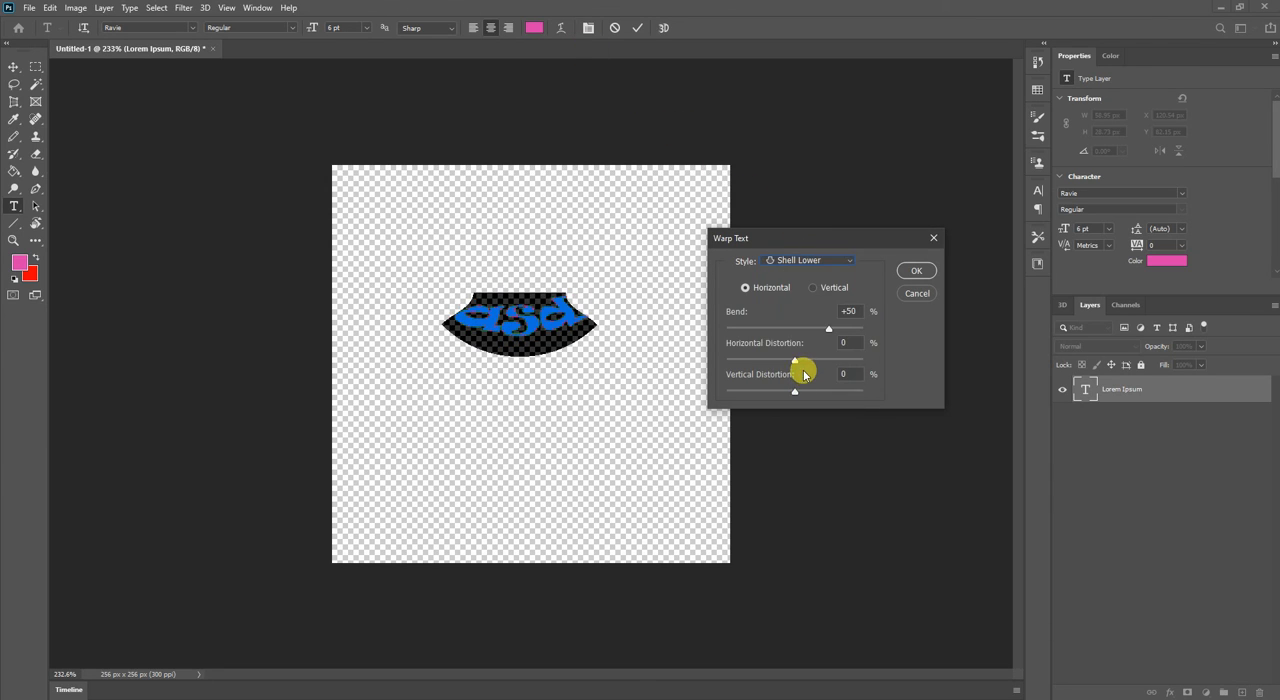
click(797, 265)
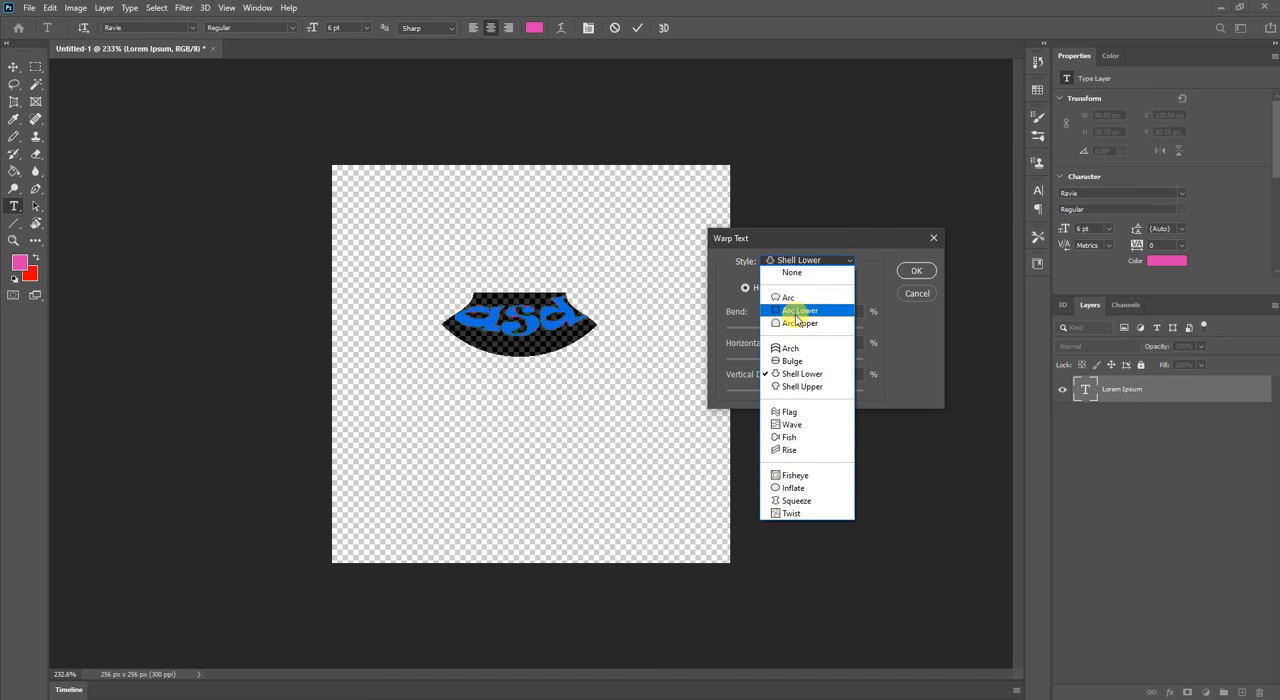
click(812, 272)
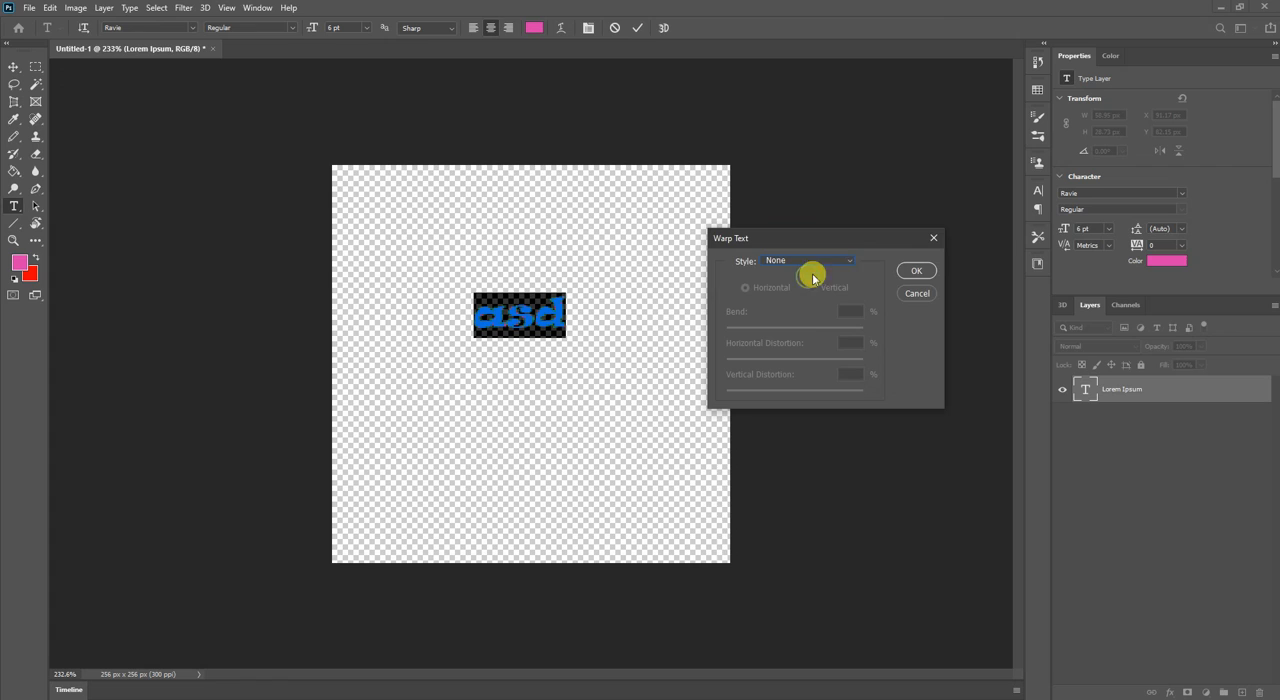
click(914, 270)
Commit the "asd" text edit and switch to the Move tool.
click(637, 30)
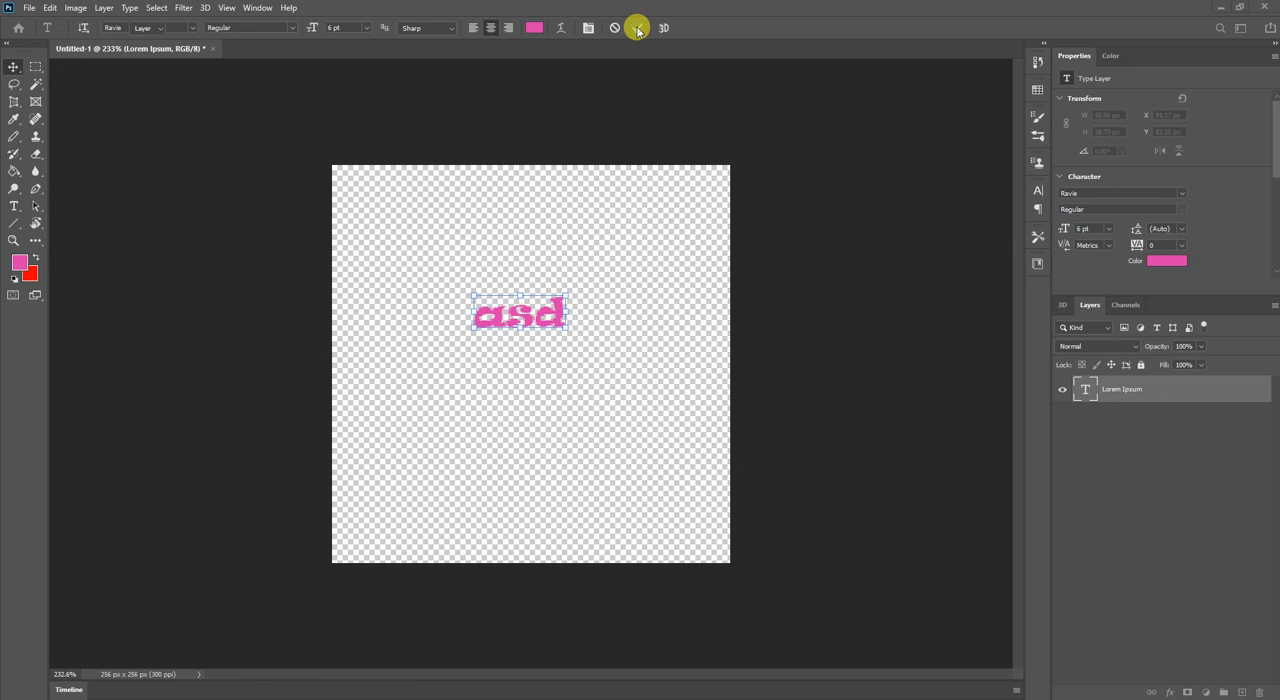
key(v)
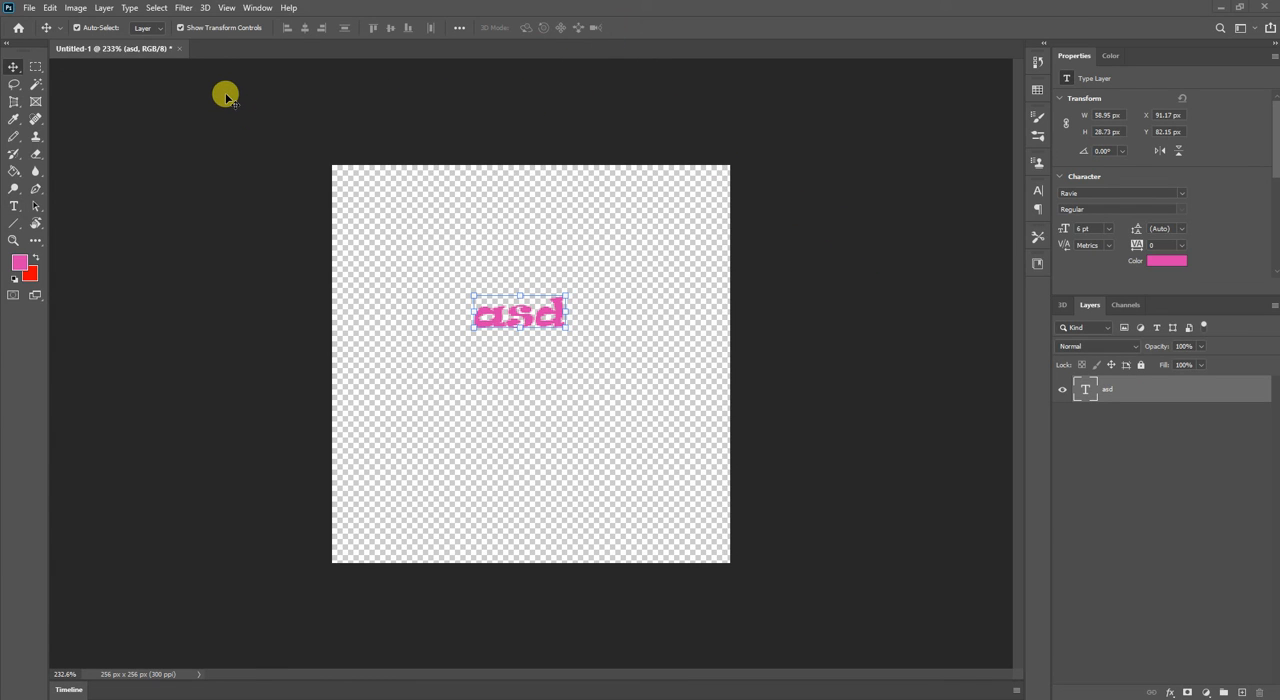
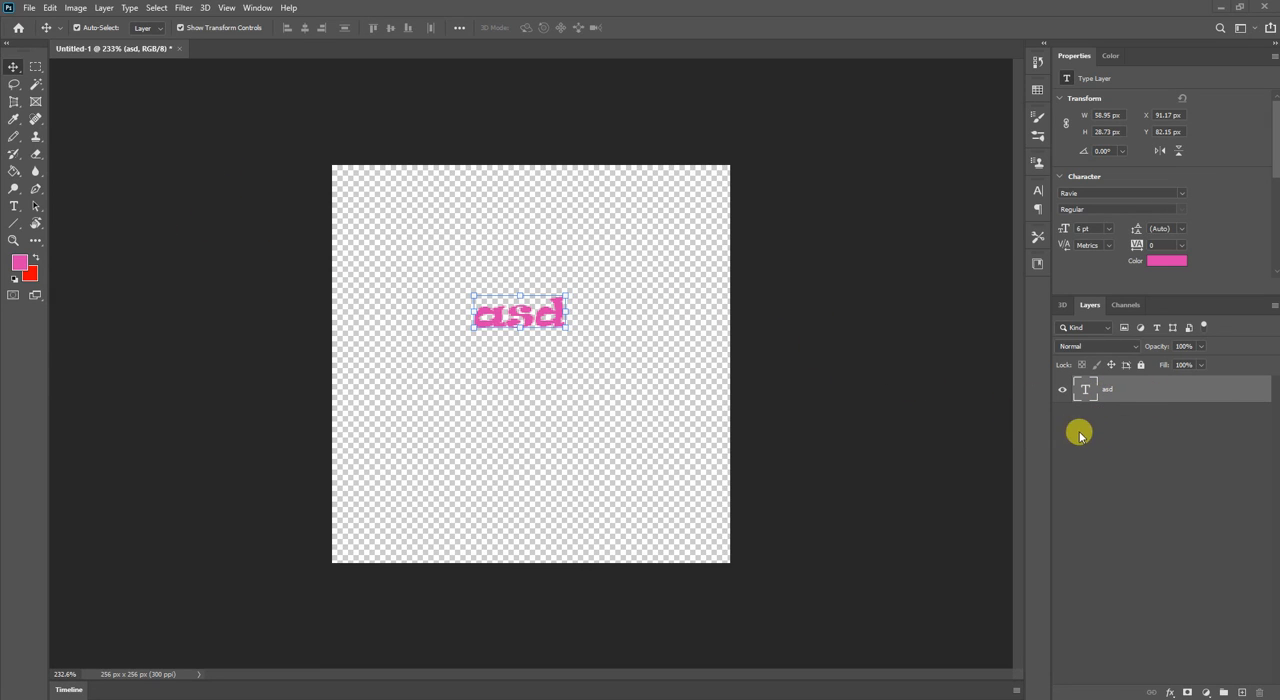
Hide the "asd" text layer and add a new empty layer.
click(1115, 438)
click(1062, 390)
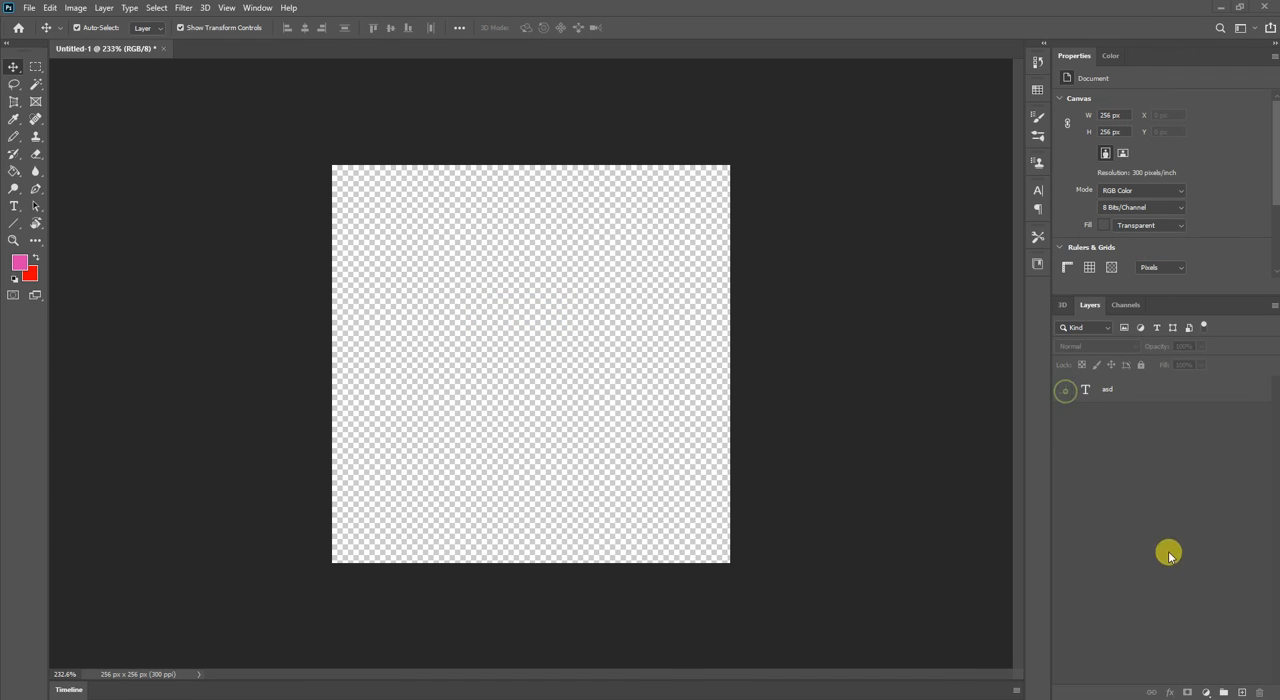
click(1241, 692)
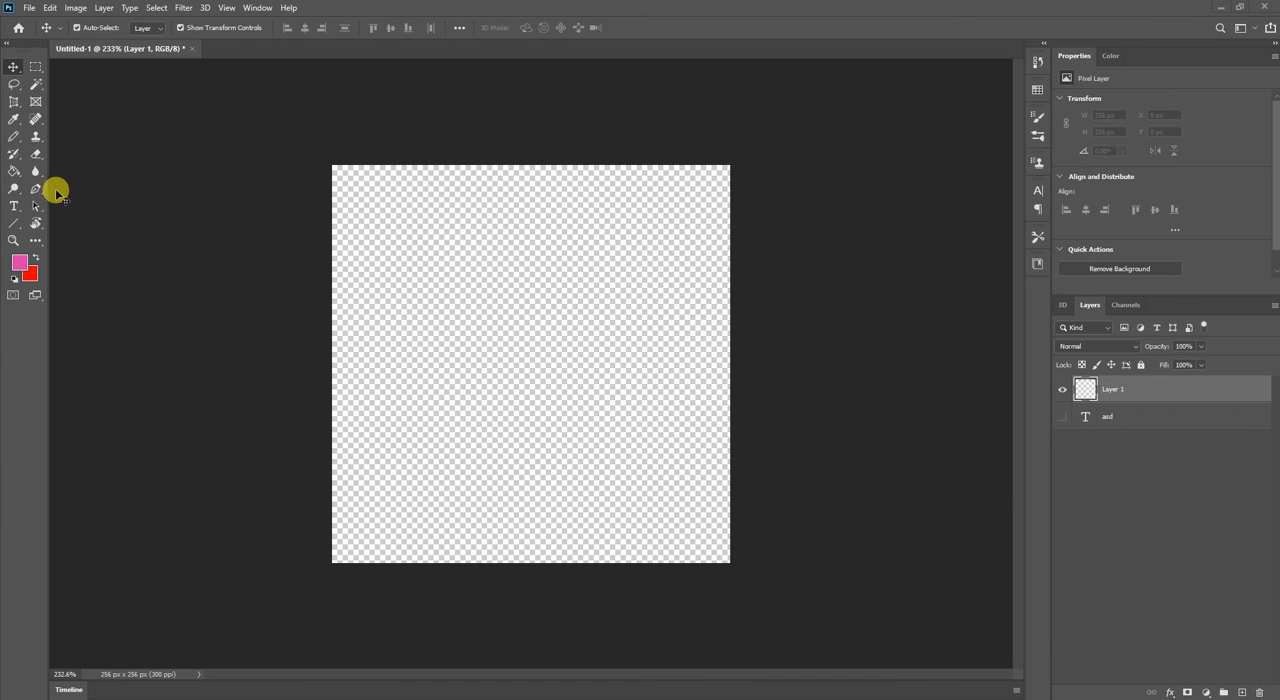
Select a horizontal strip about 155 px wide and 1 px high, paint it pink with the Pencil, and deselect it.
click(16, 227)
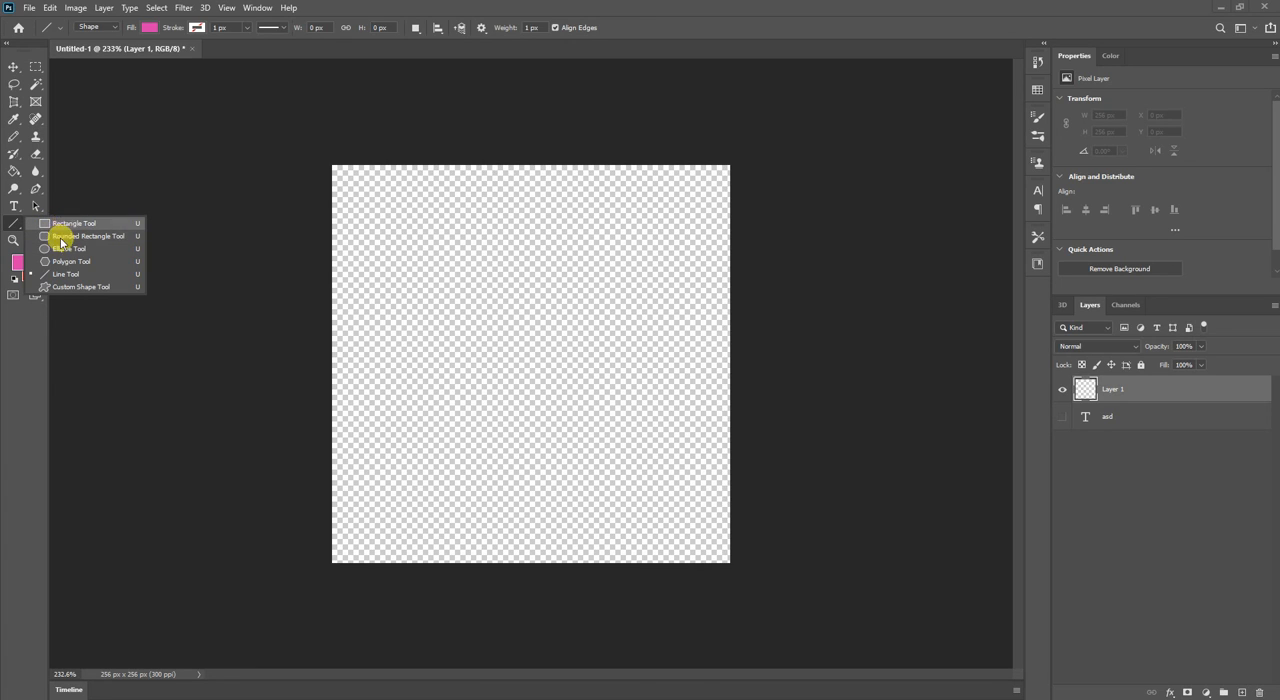
click(36, 67)
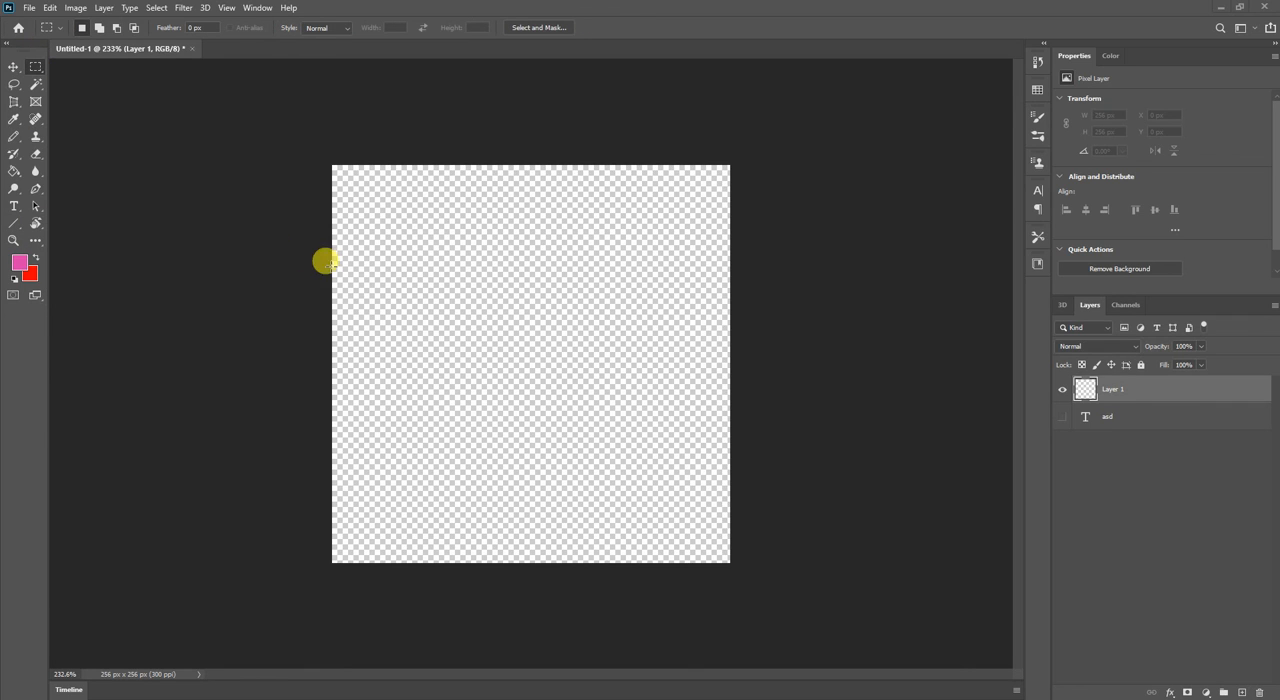
drag(380, 280, 614, 284)
key(b)
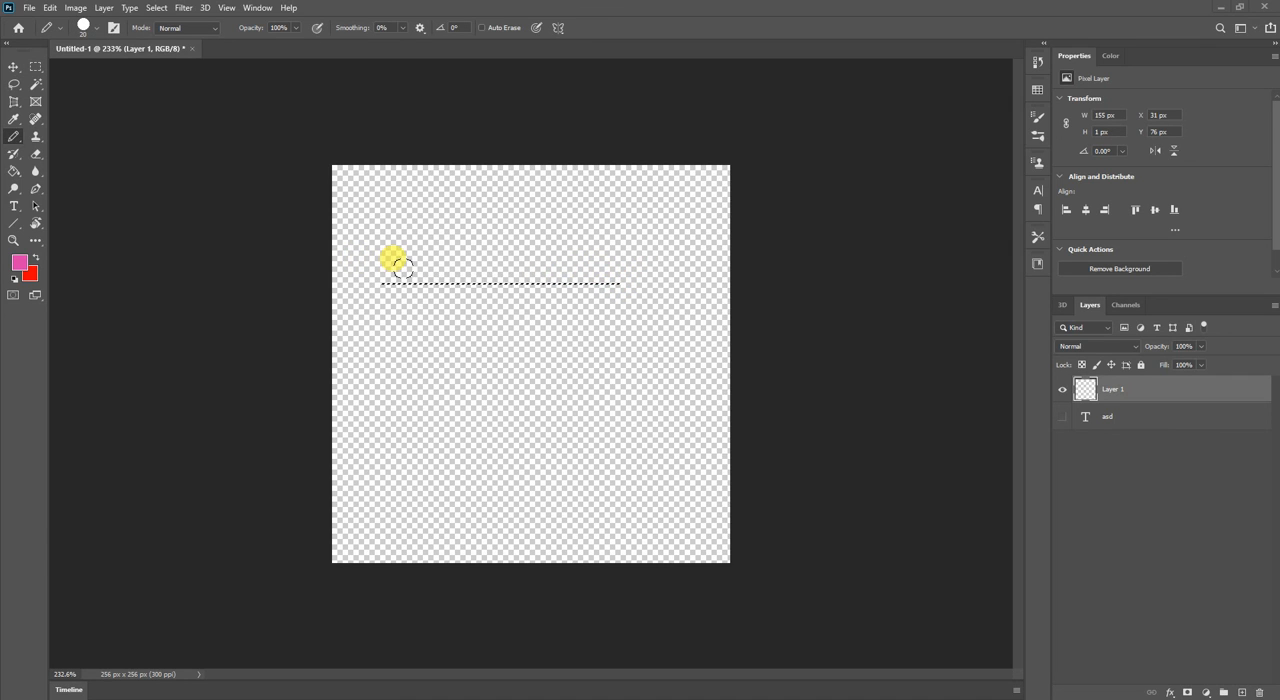
scroll(380, 245, up, 3)
scroll(378, 240, down, 4)
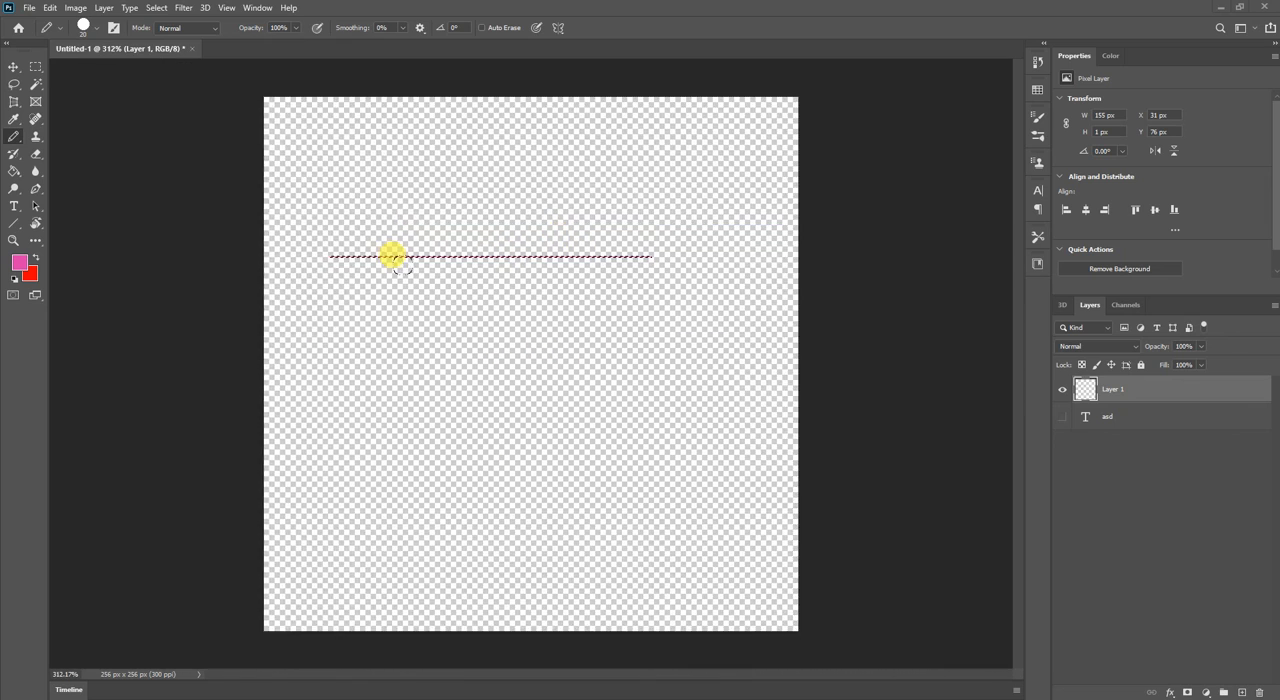
key(ctrl+d)
Reset the foreground and background colours to black and white, and clear the entire contents of Layer 1.
key(d)
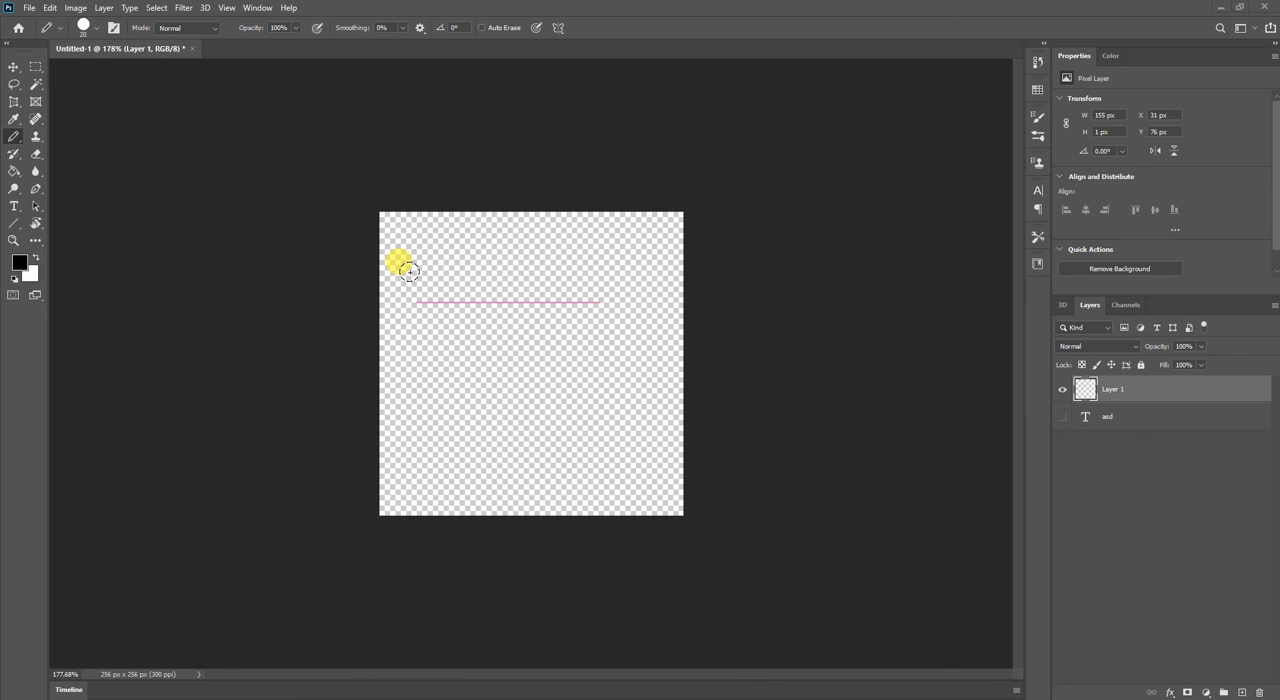
key(ctrl+a)
key(Delete)
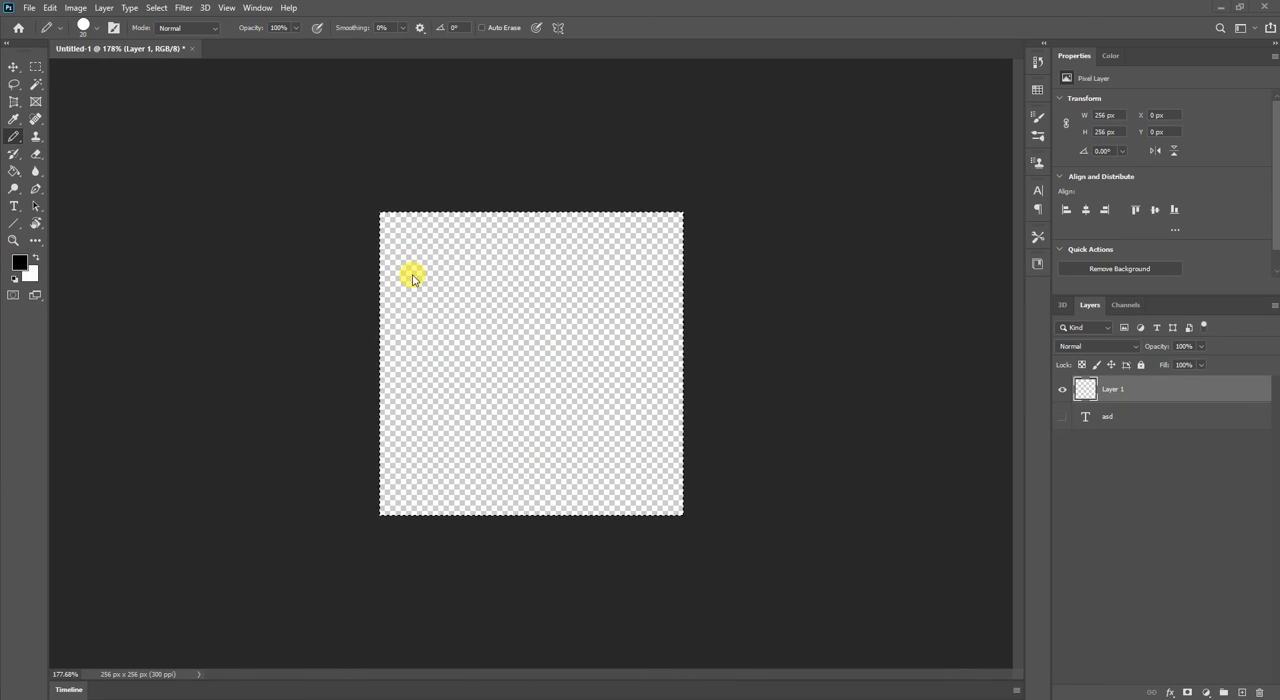
key(ctrl+d)
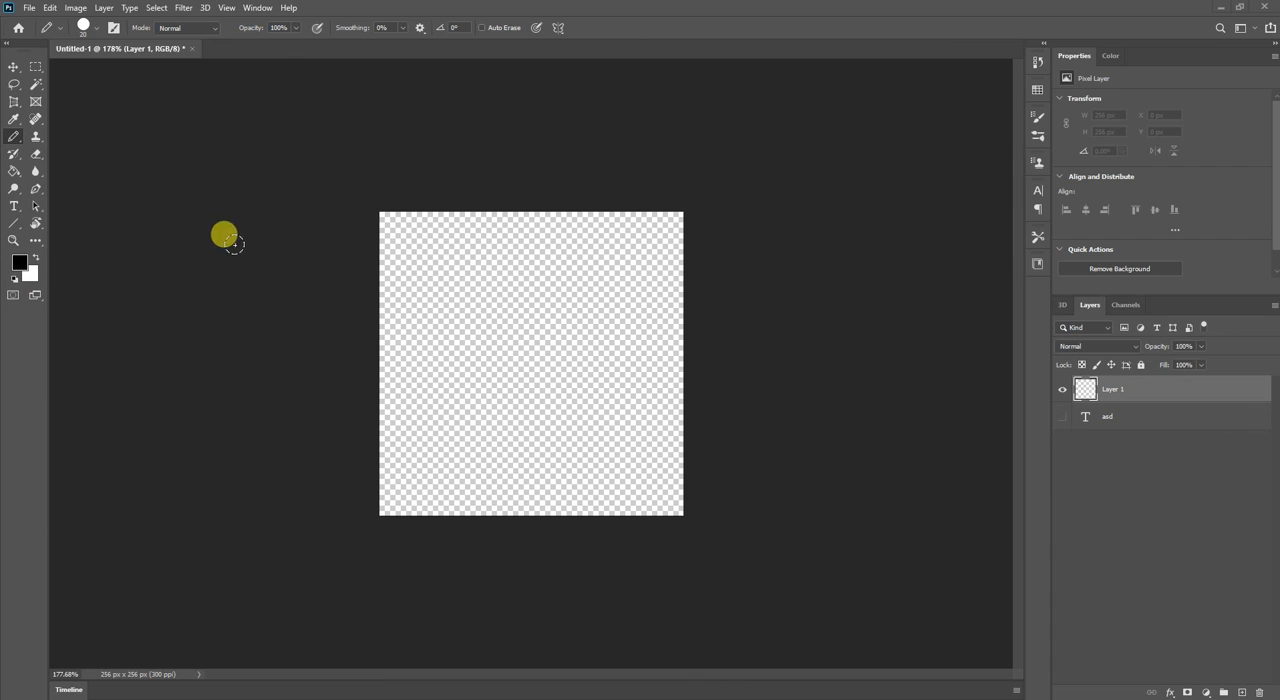
View the foreground and background colours in the Color Picker, and try swapping the two colours and back.
scroll(400, 266, up, 6)
scroll(400, 266, down, 3)
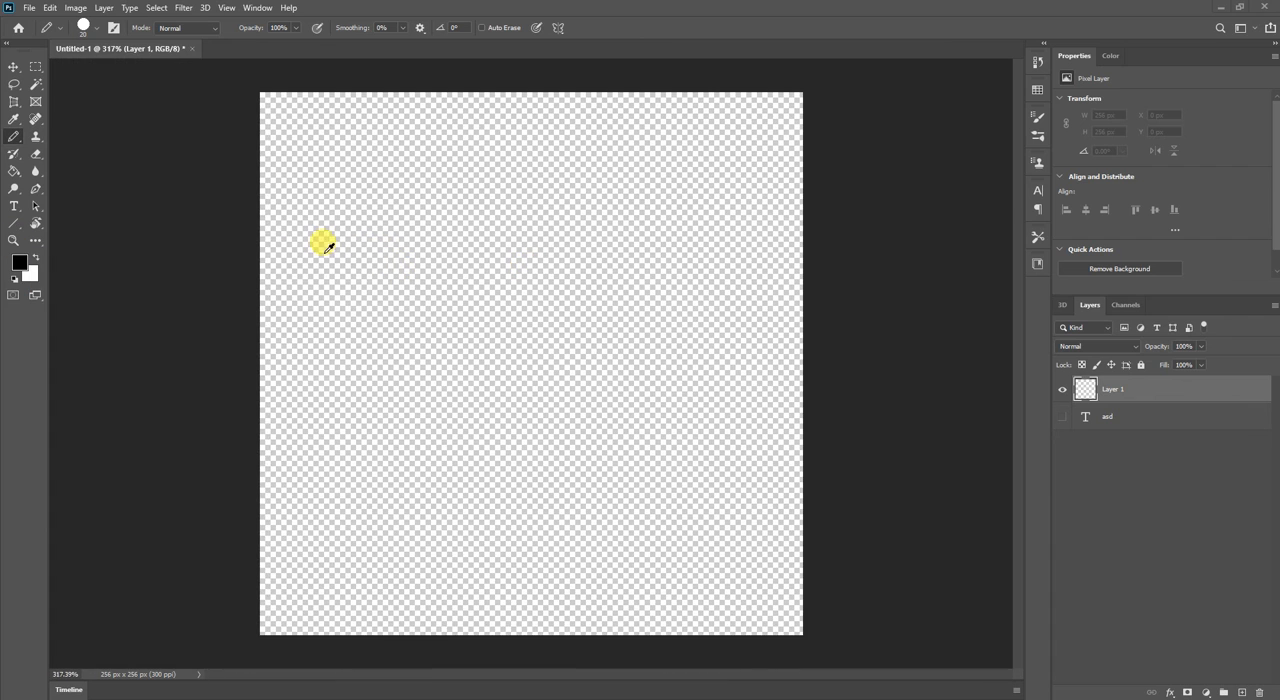
click(37, 241)
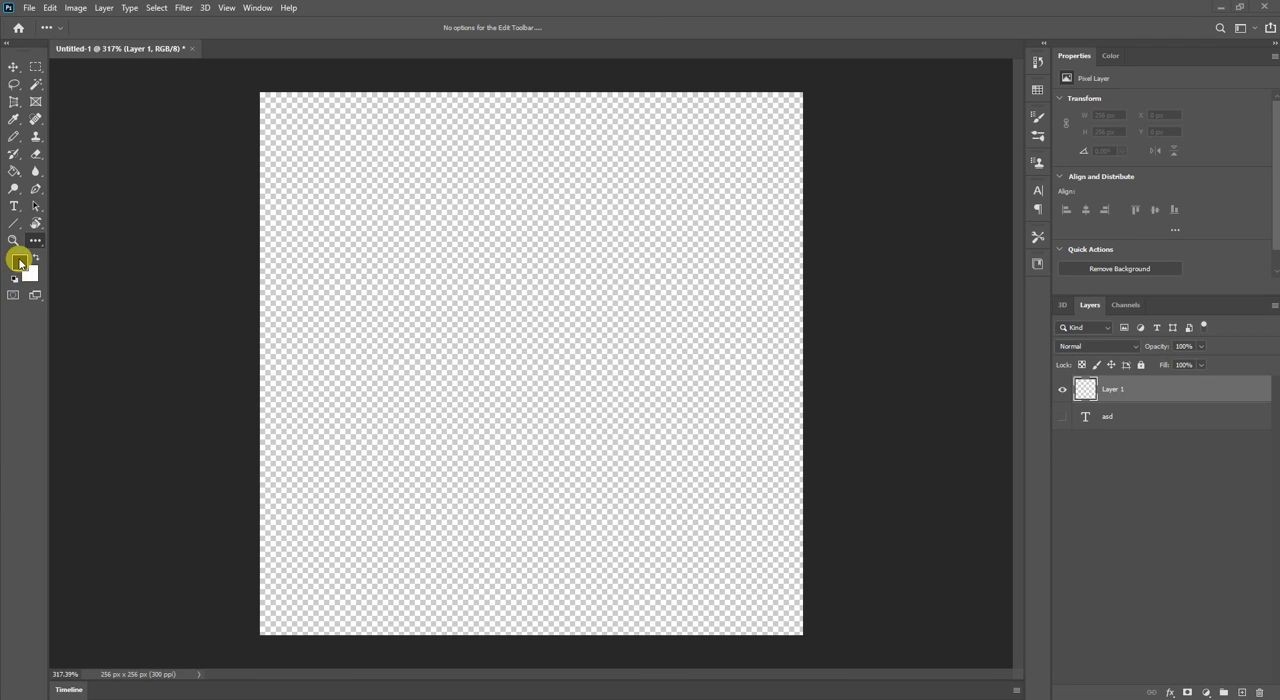
click(19, 263)
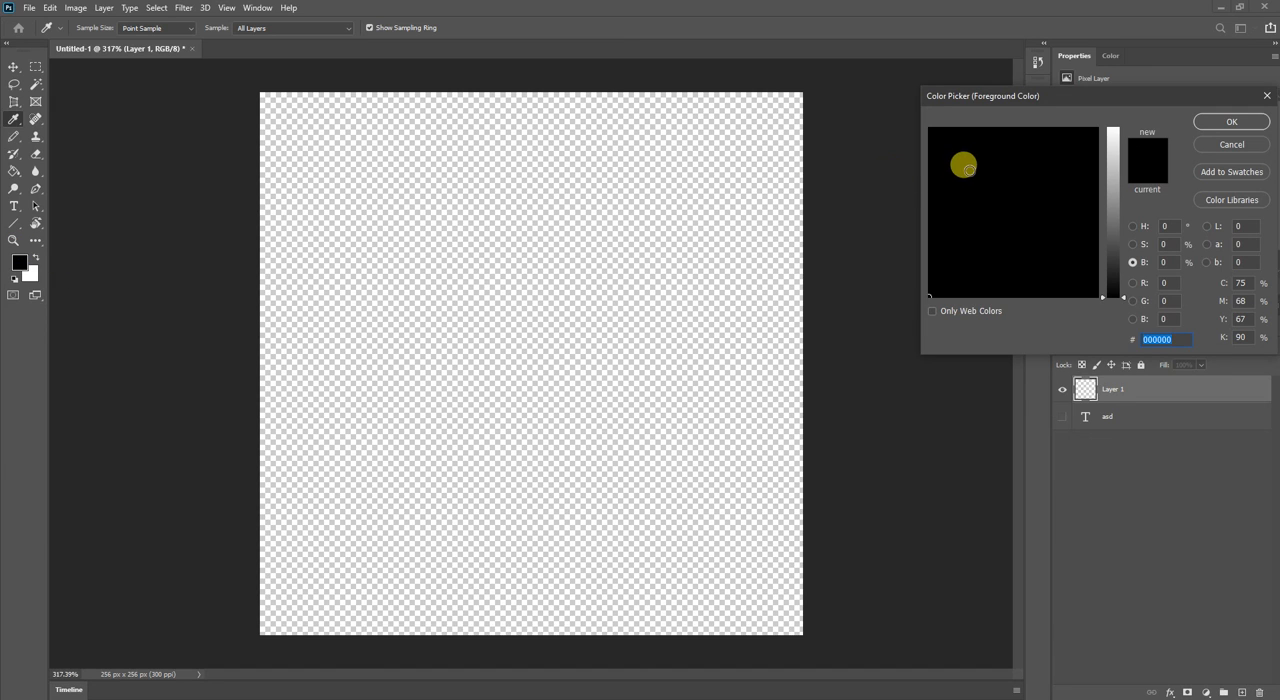
click(1255, 118)
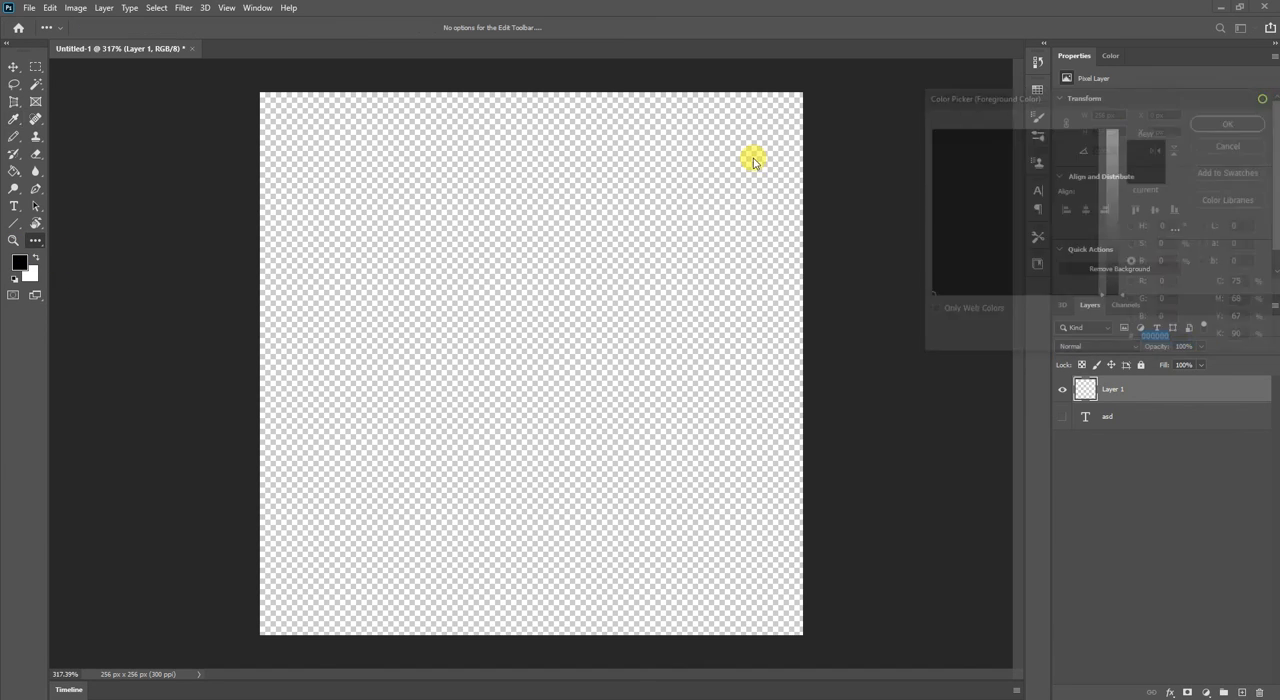
click(28, 278)
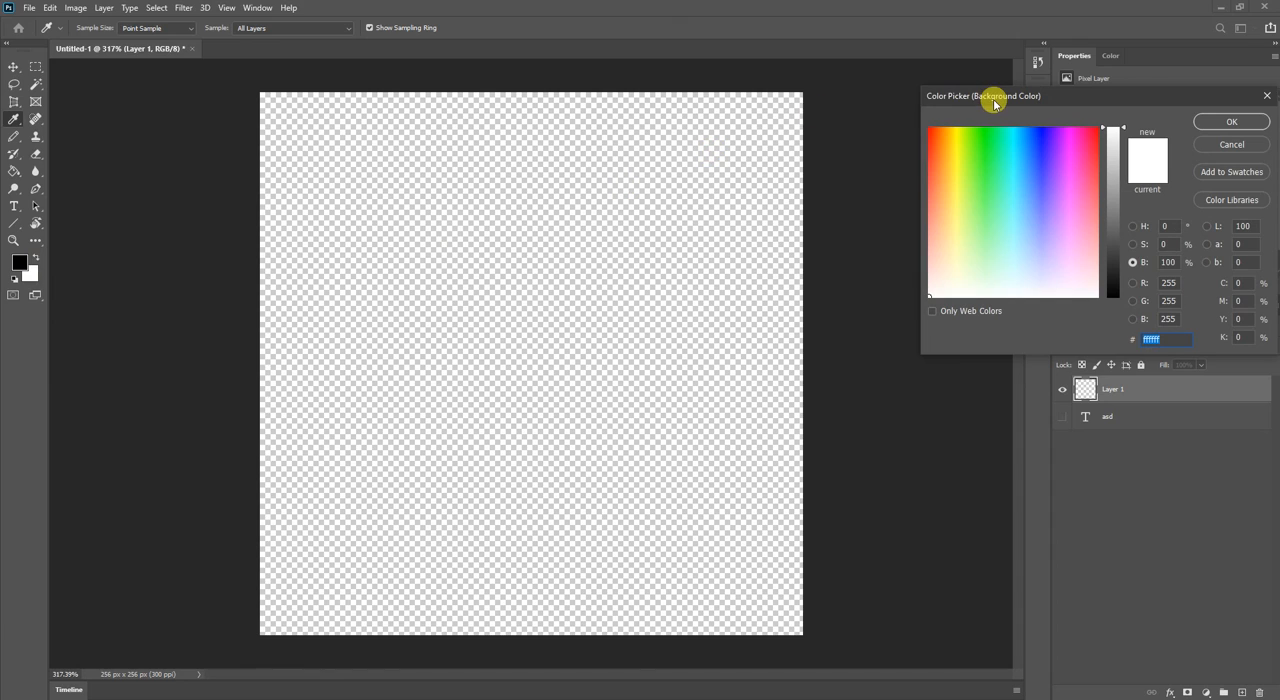
click(1267, 95)
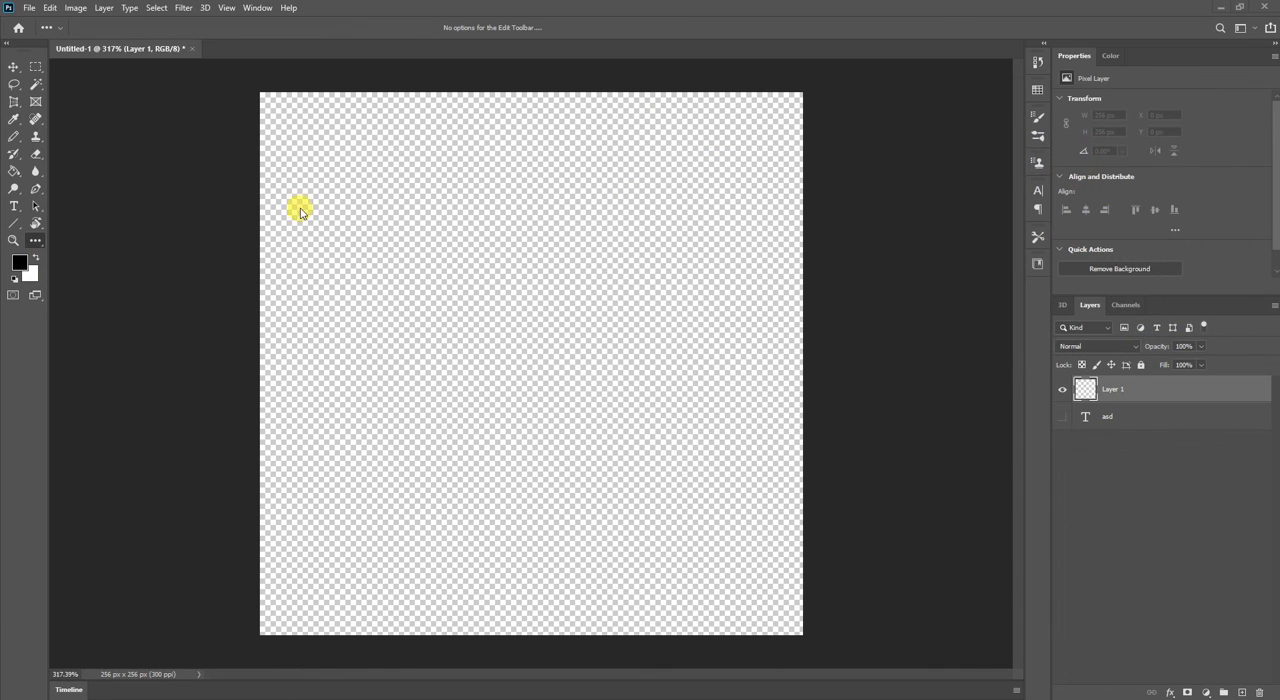
click(36, 260)
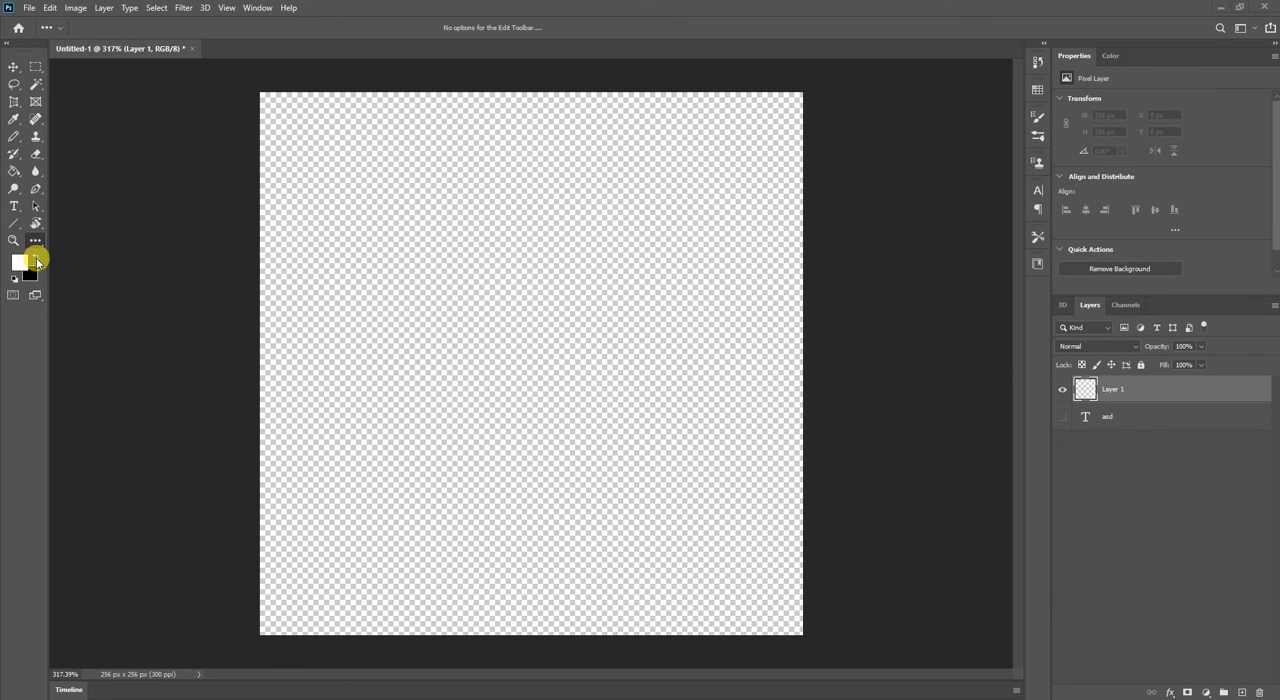
click(36, 260)
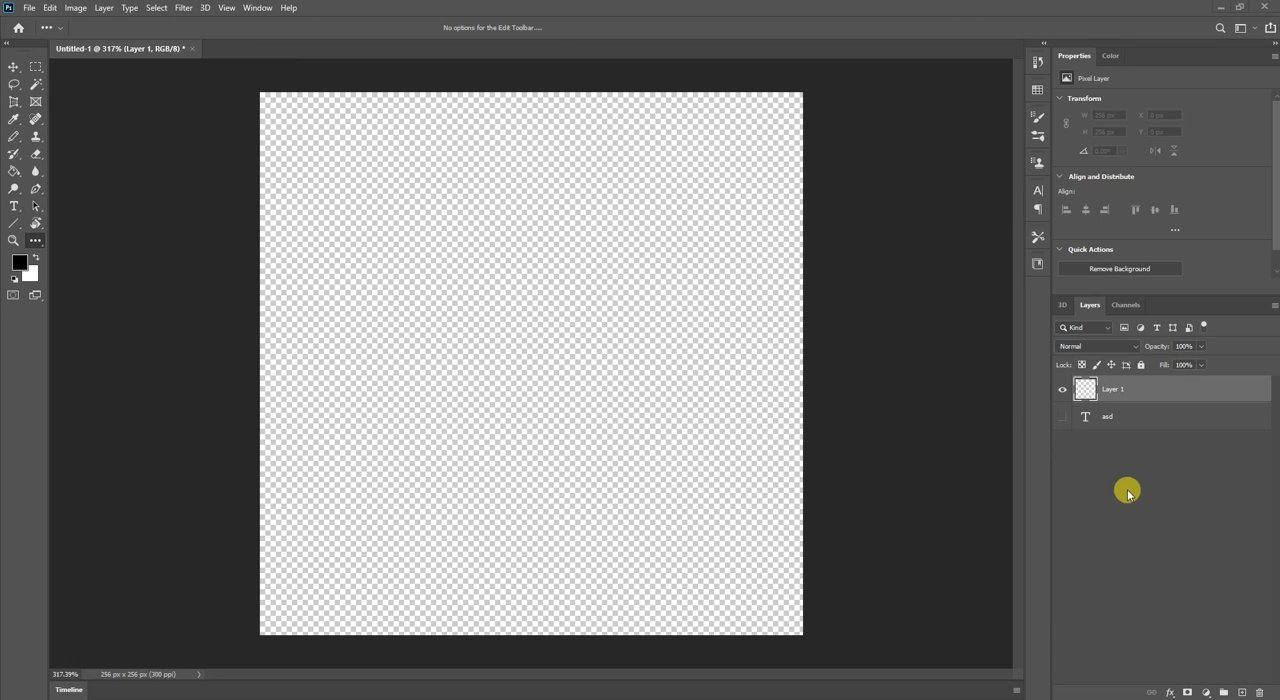
Add five more empty layers above Layer 1 and make Layer 1 the active layer.
click(1241, 692)
click(1241, 692)
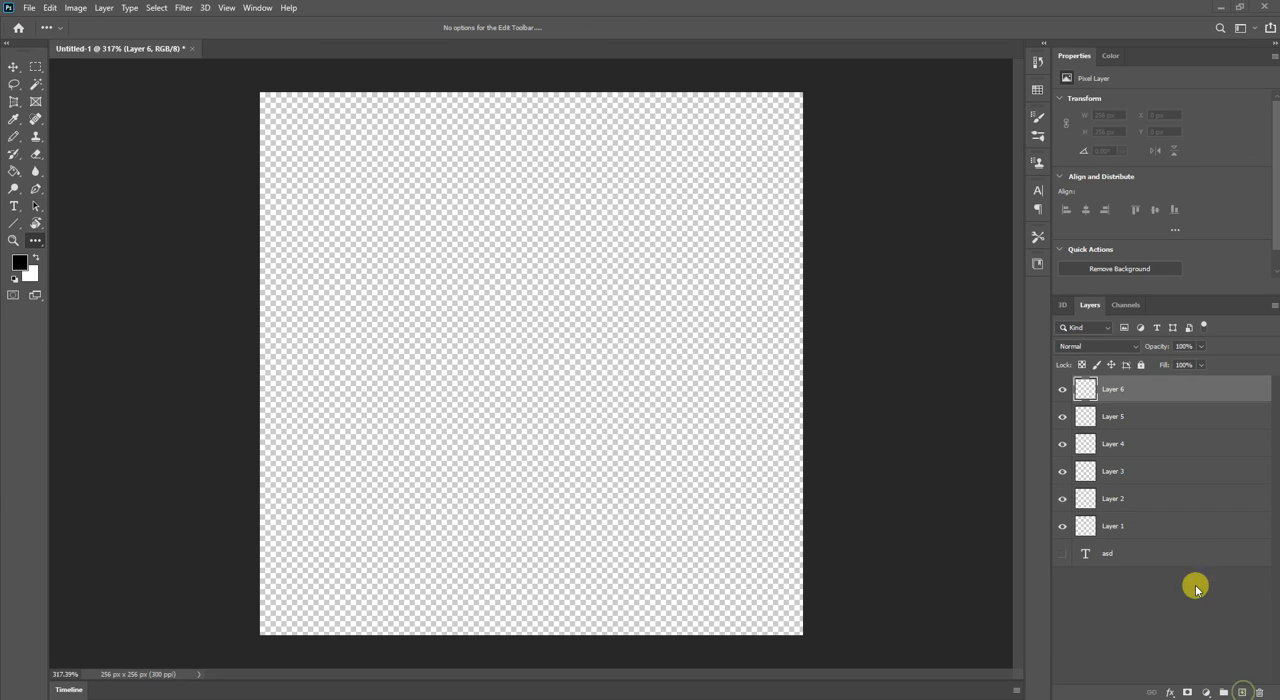
click(1143, 526)
key(b)
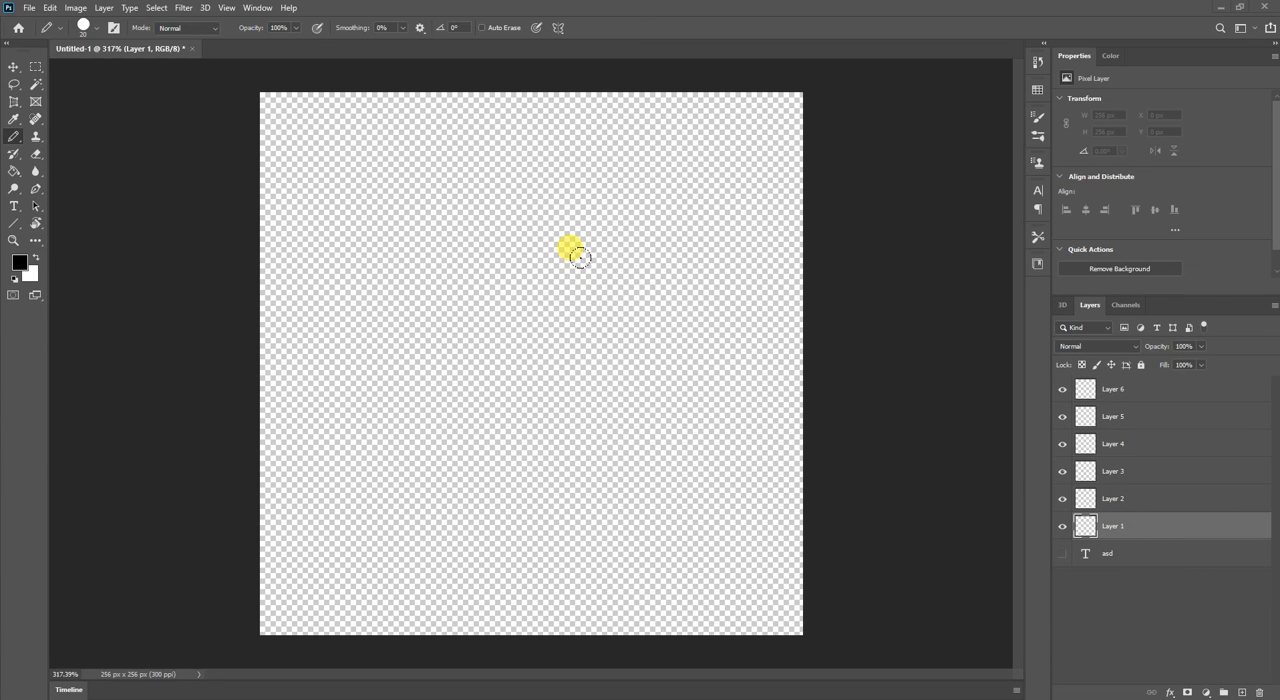
Choose the Gradient tool with the linear style and draw long and short diagonal gradients from Layer 1's upper-left corner.
key(g)
right_click(14, 173)
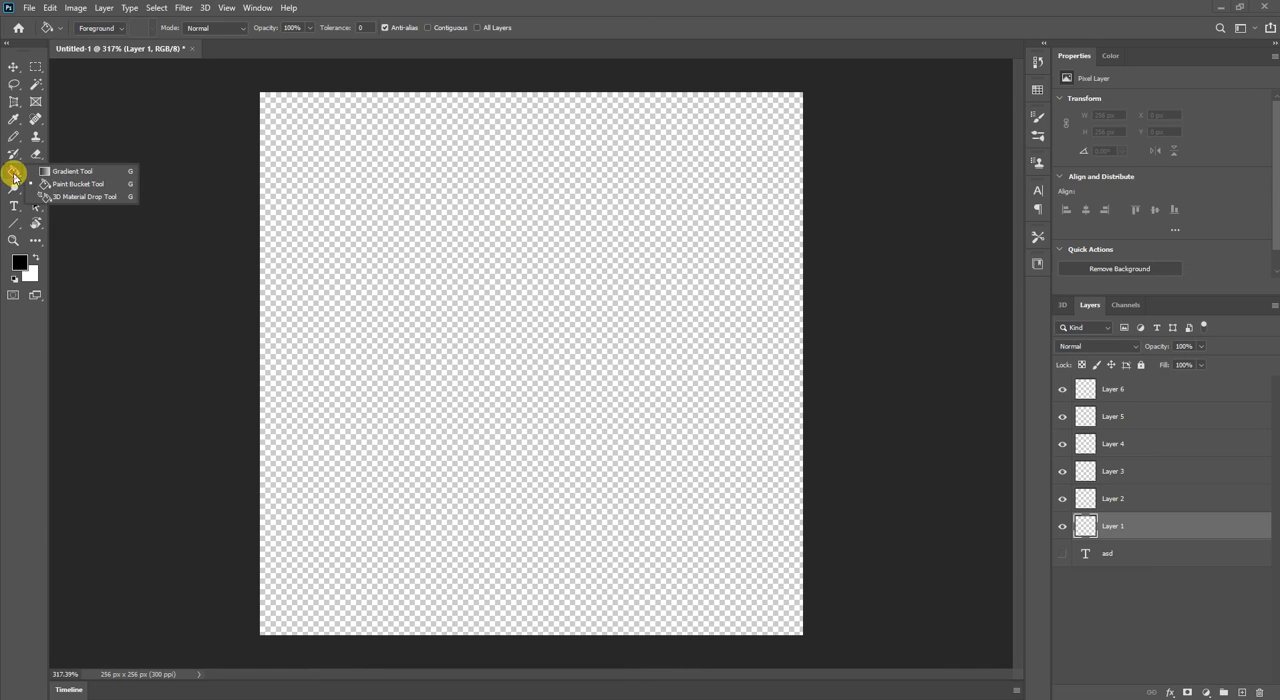
click(53, 172)
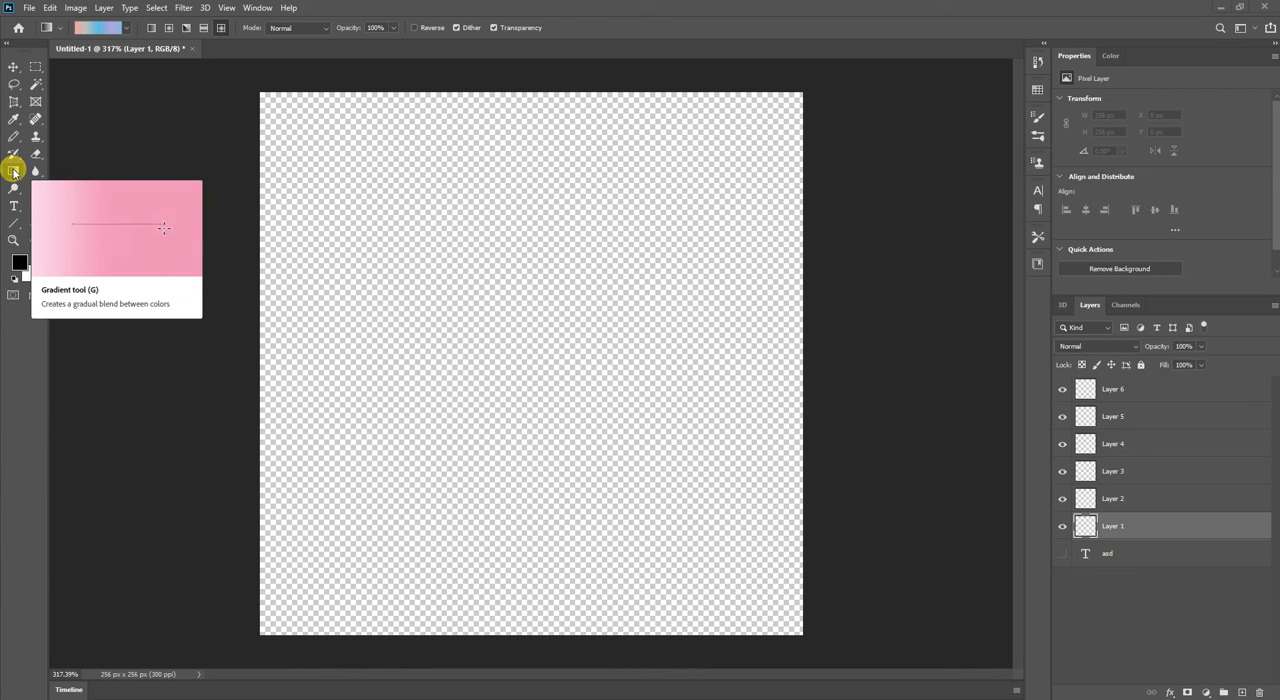
click(151, 27)
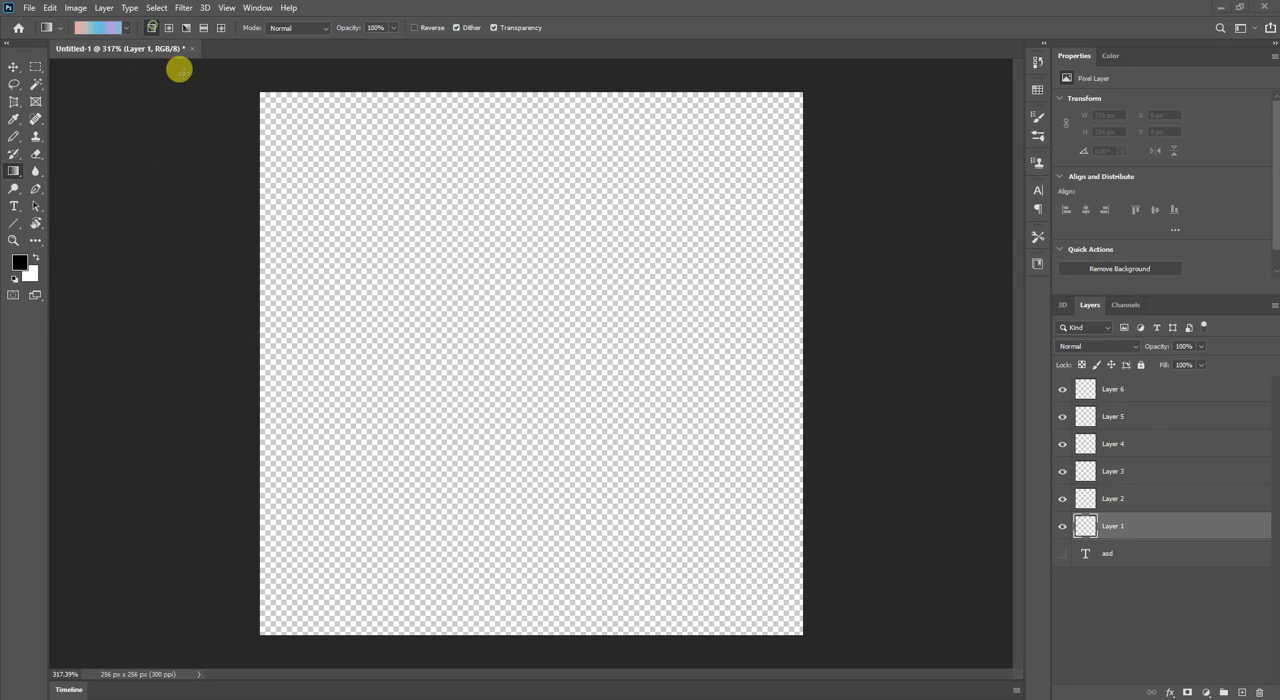
drag(268, 108, 690, 588)
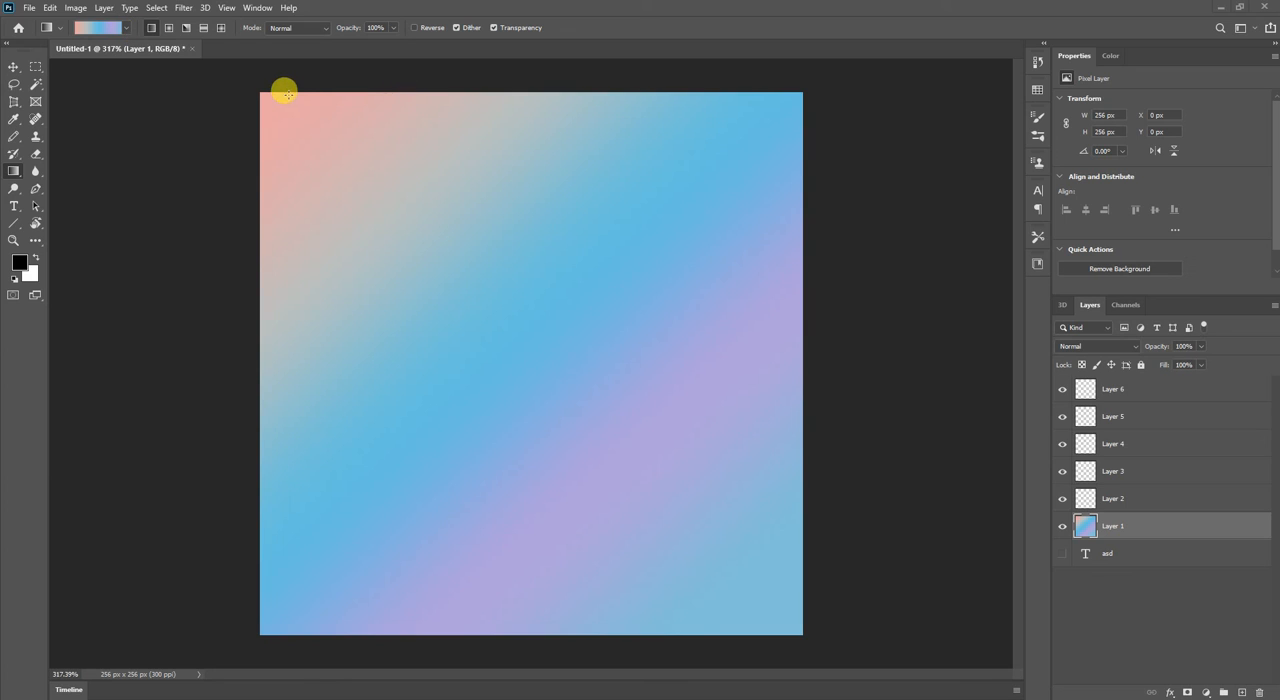
drag(265, 95, 773, 605)
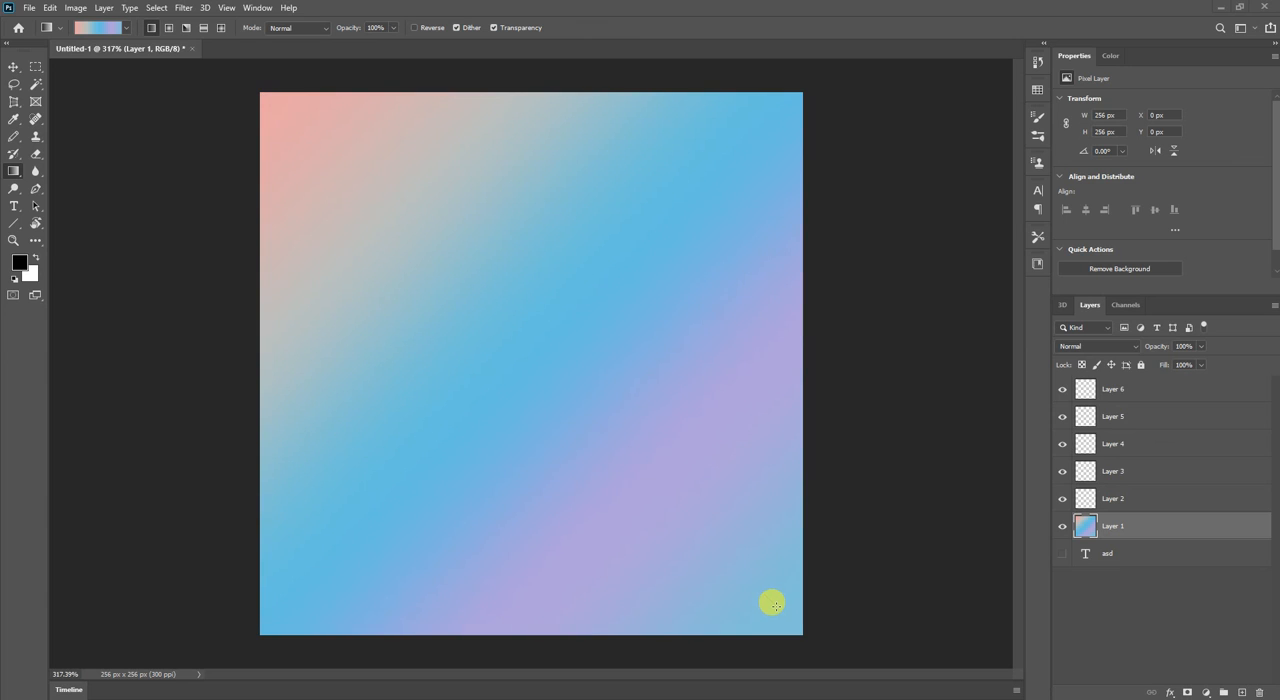
drag(289, 112, 463, 283)
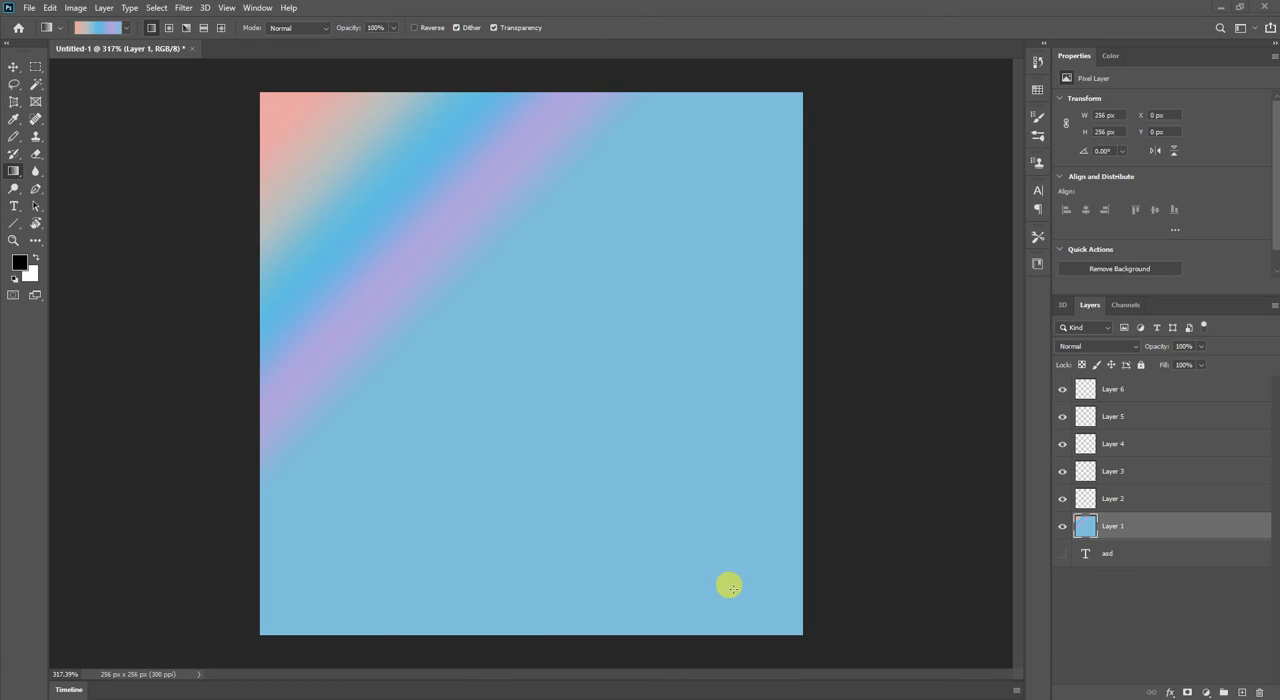
Try a radial gradient from the middle of Layer 1 and angle gradients across it.
click(168, 27)
drag(523, 306, 366, 529)
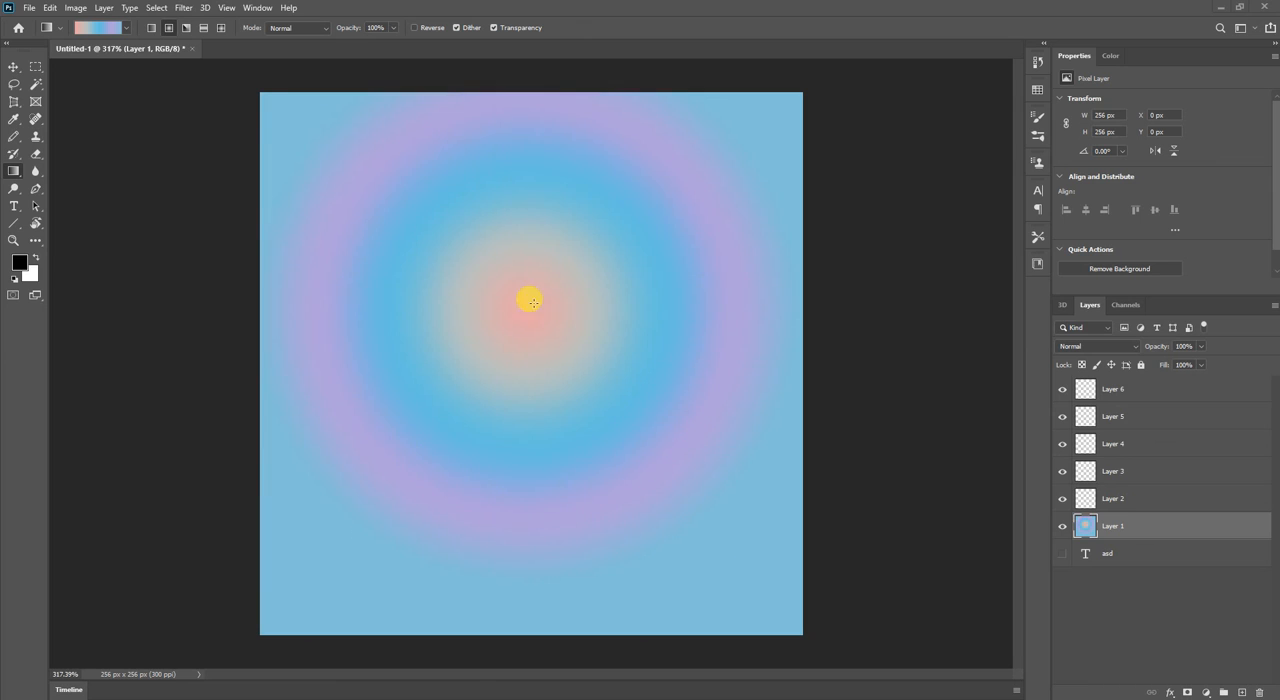
click(186, 28)
drag(291, 126, 610, 417)
drag(467, 258, 566, 589)
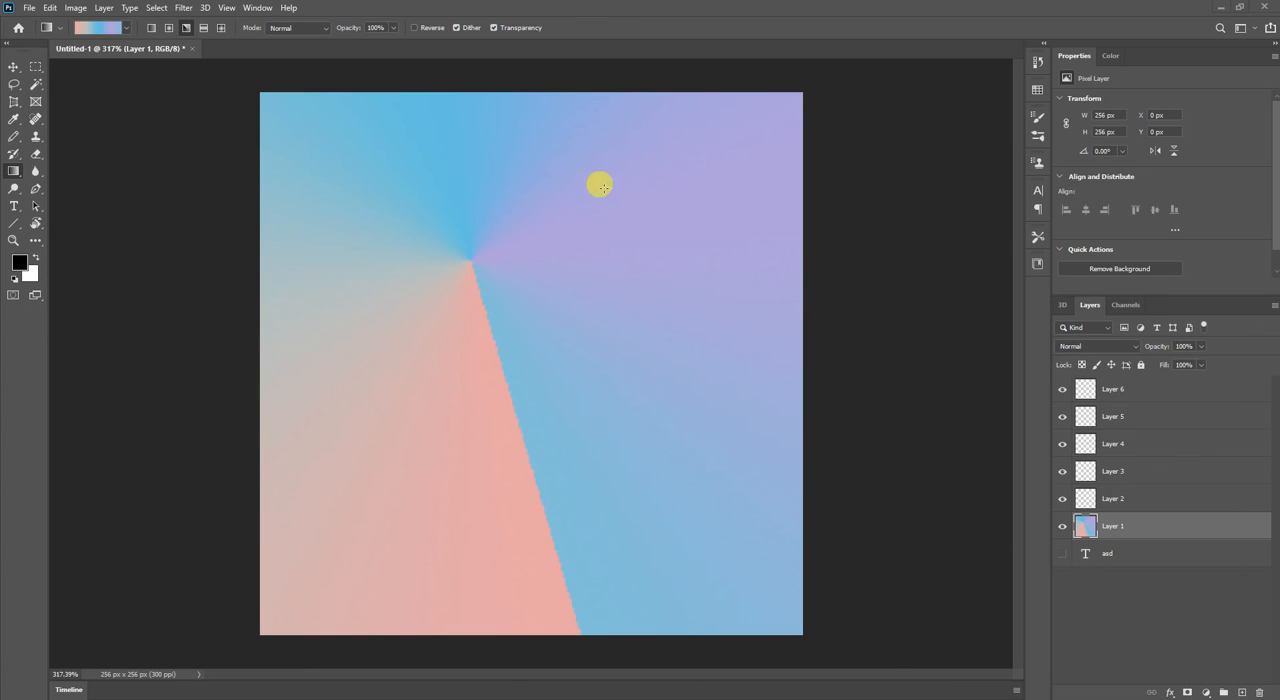
Draw a vertical reflected gradient on Layer 1 and cover it with a diamond gradient spreading from near the centre.
click(203, 28)
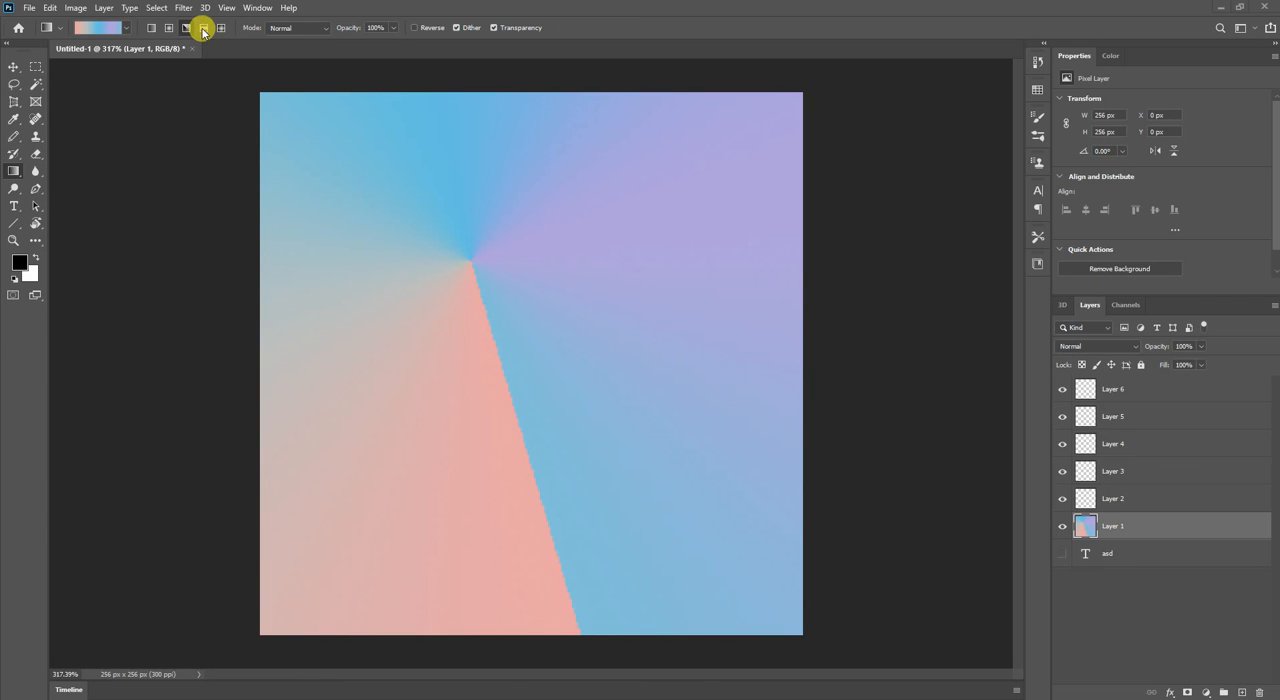
drag(498, 288, 514, 546)
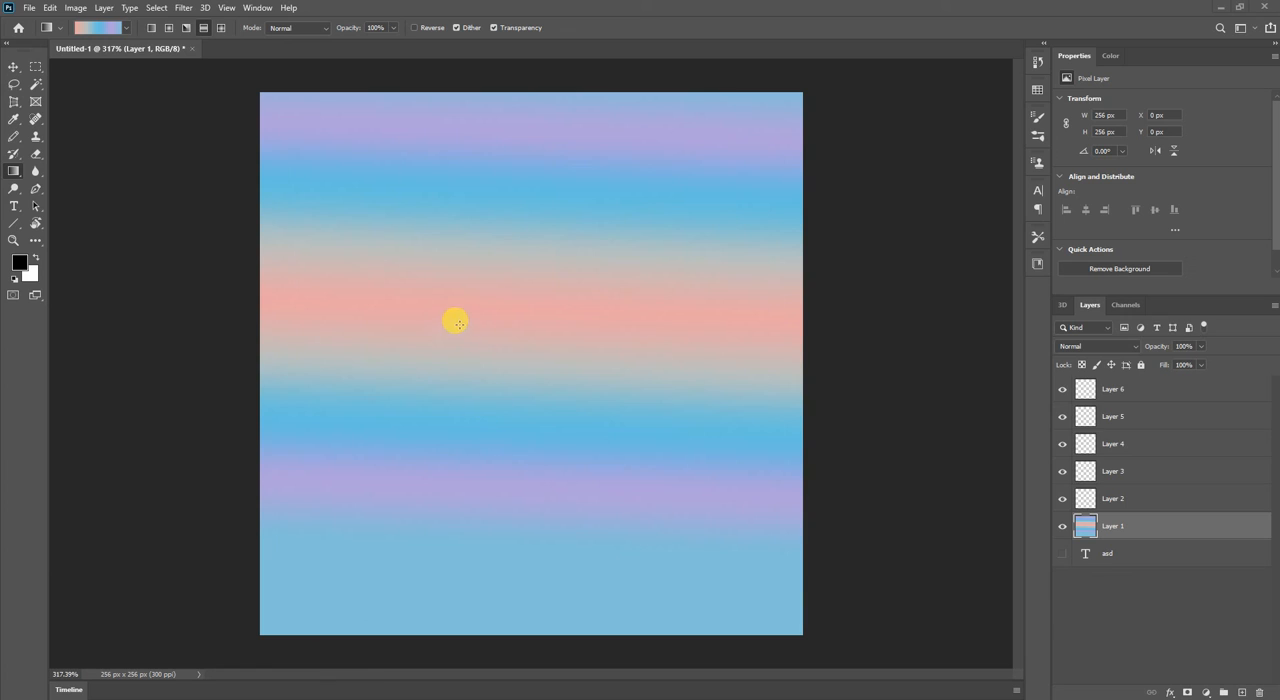
click(221, 28)
drag(546, 306, 300, 612)
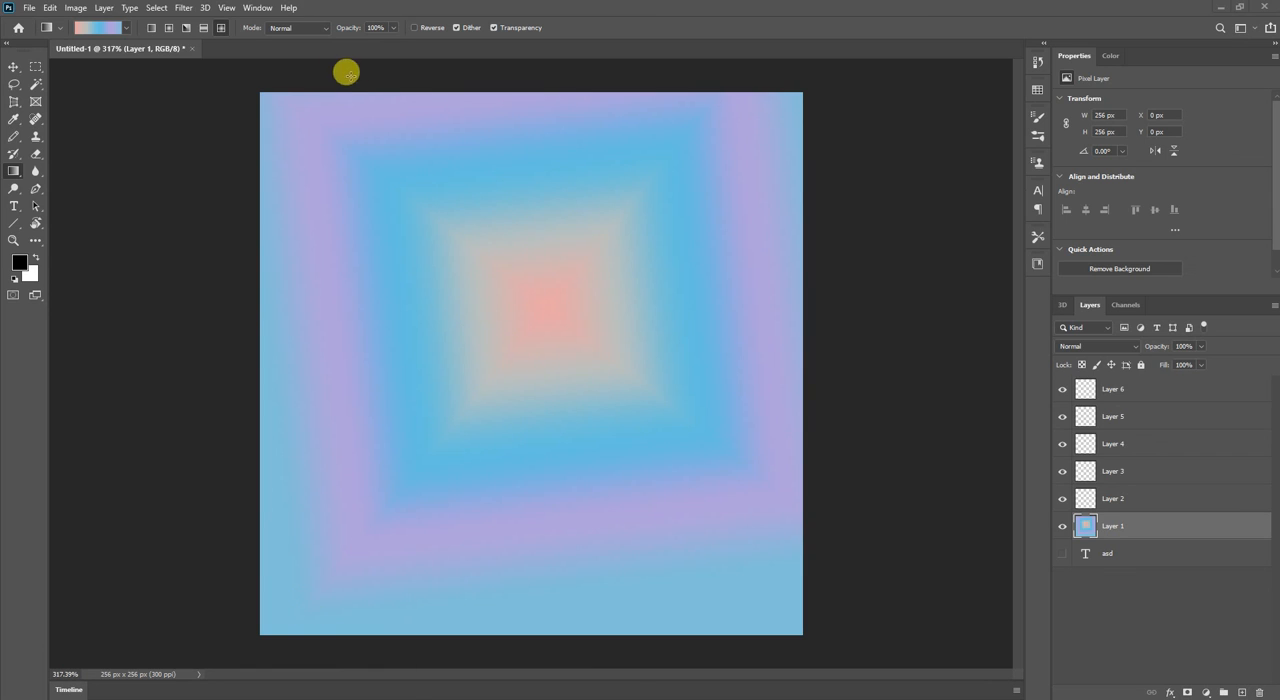
Browse the gradient presets from Basics through Oranges and choose the first gradient in the Reds group.
click(125, 28)
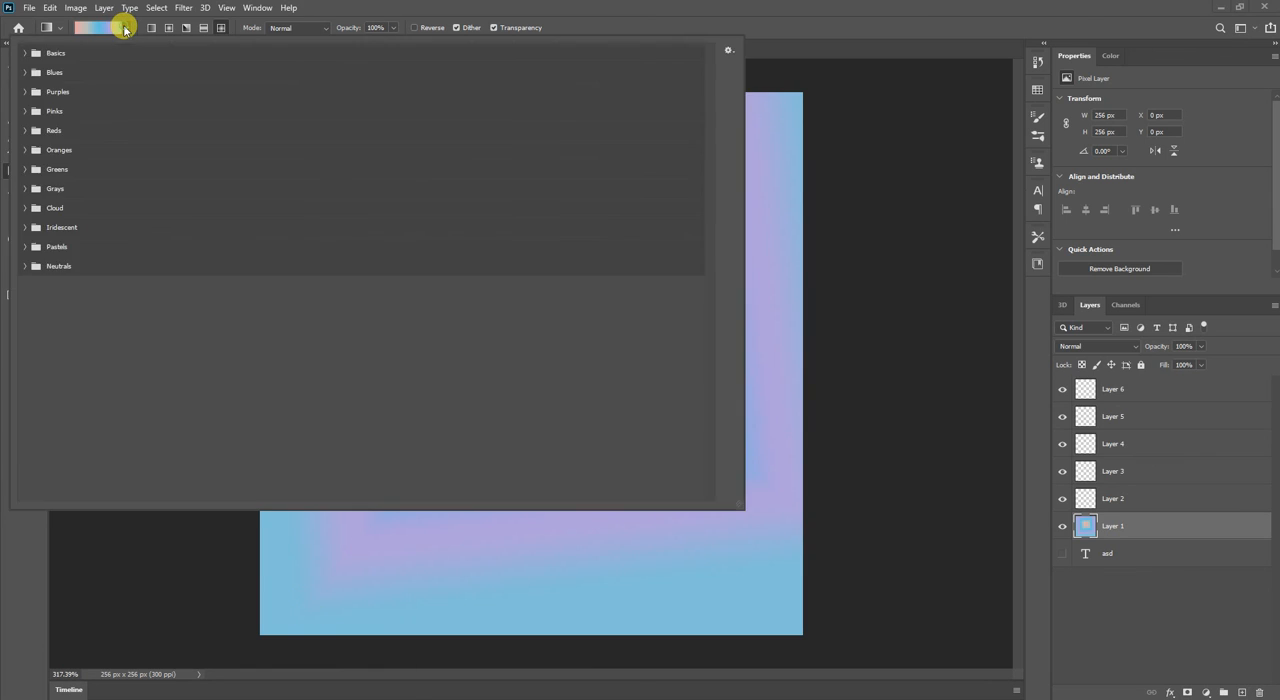
click(22, 53)
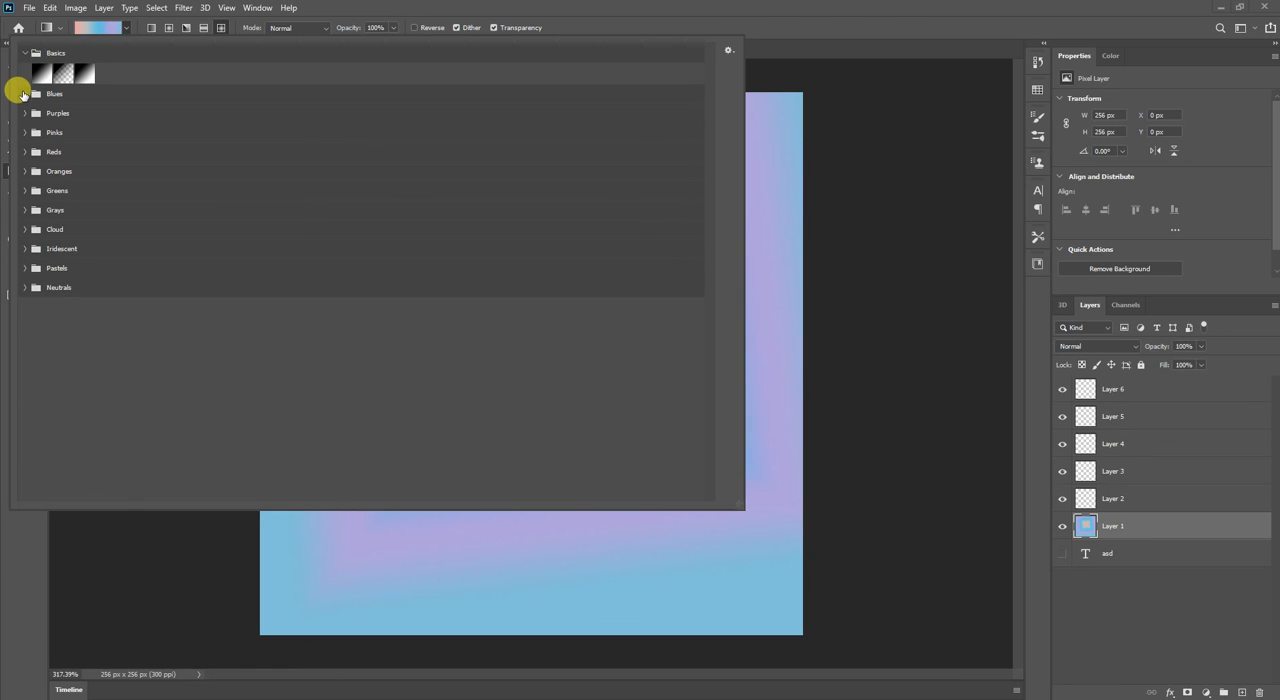
click(24, 93)
click(25, 154)
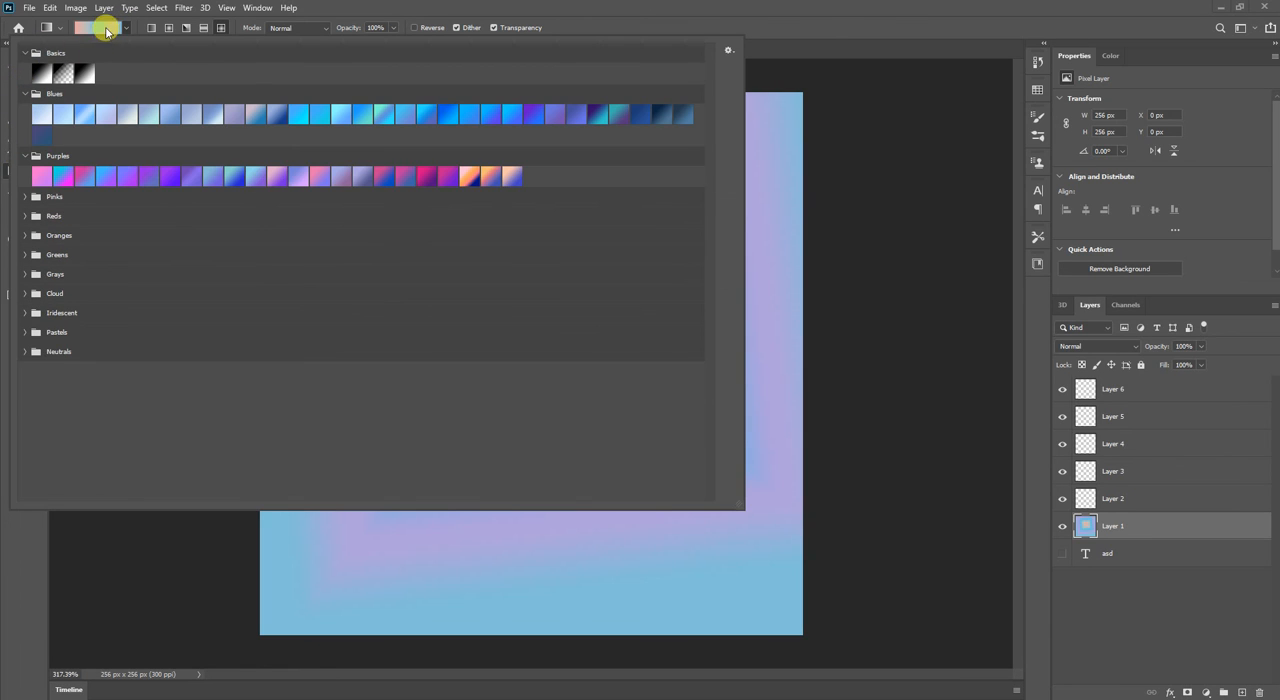
click(126, 29)
click(126, 29)
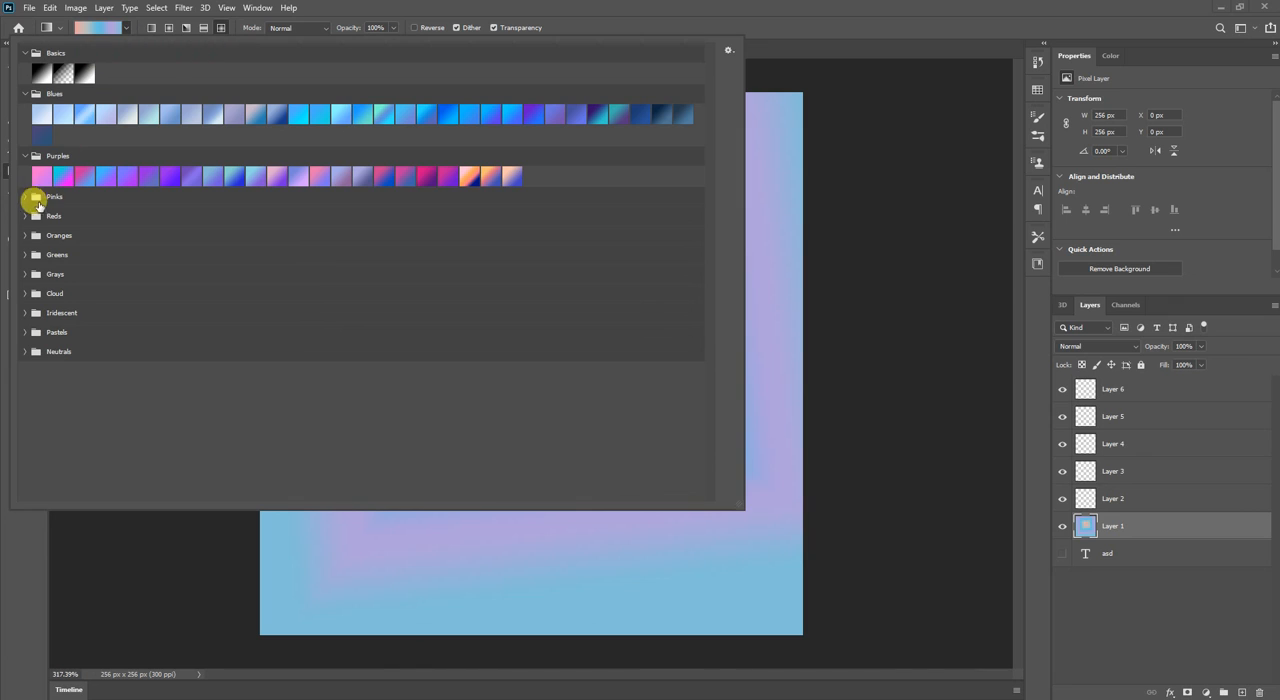
click(22, 196)
click(24, 237)
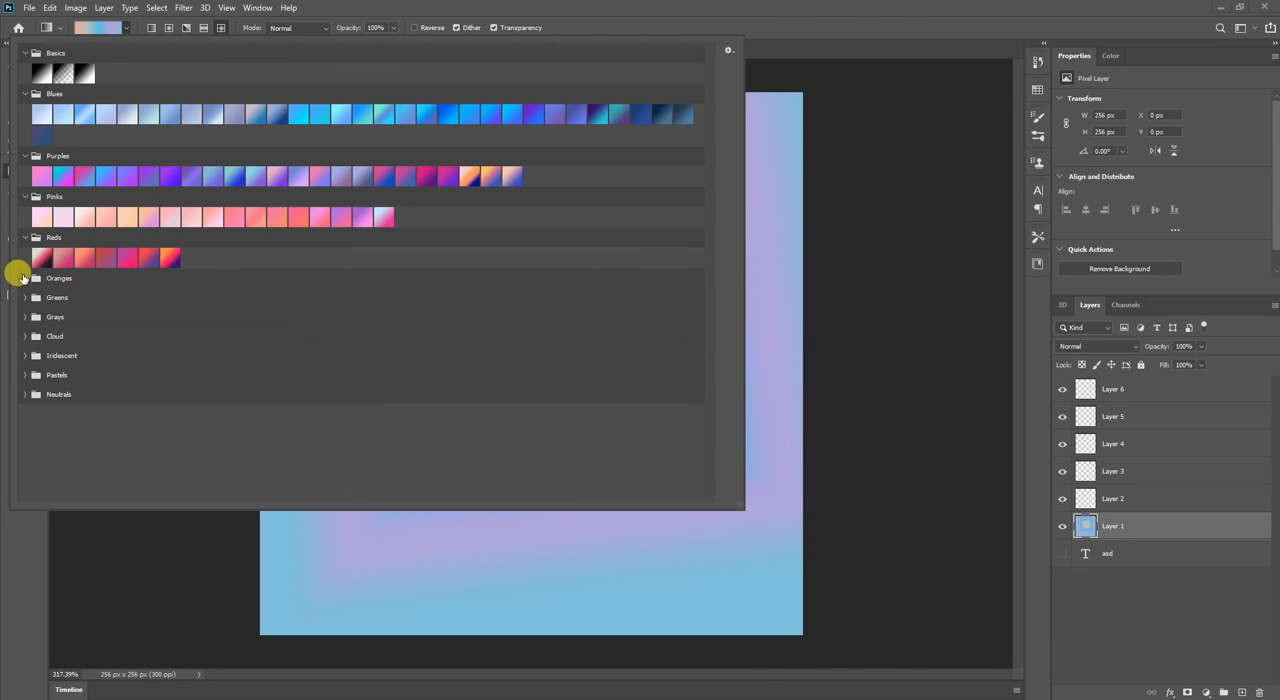
click(24, 278)
click(35, 259)
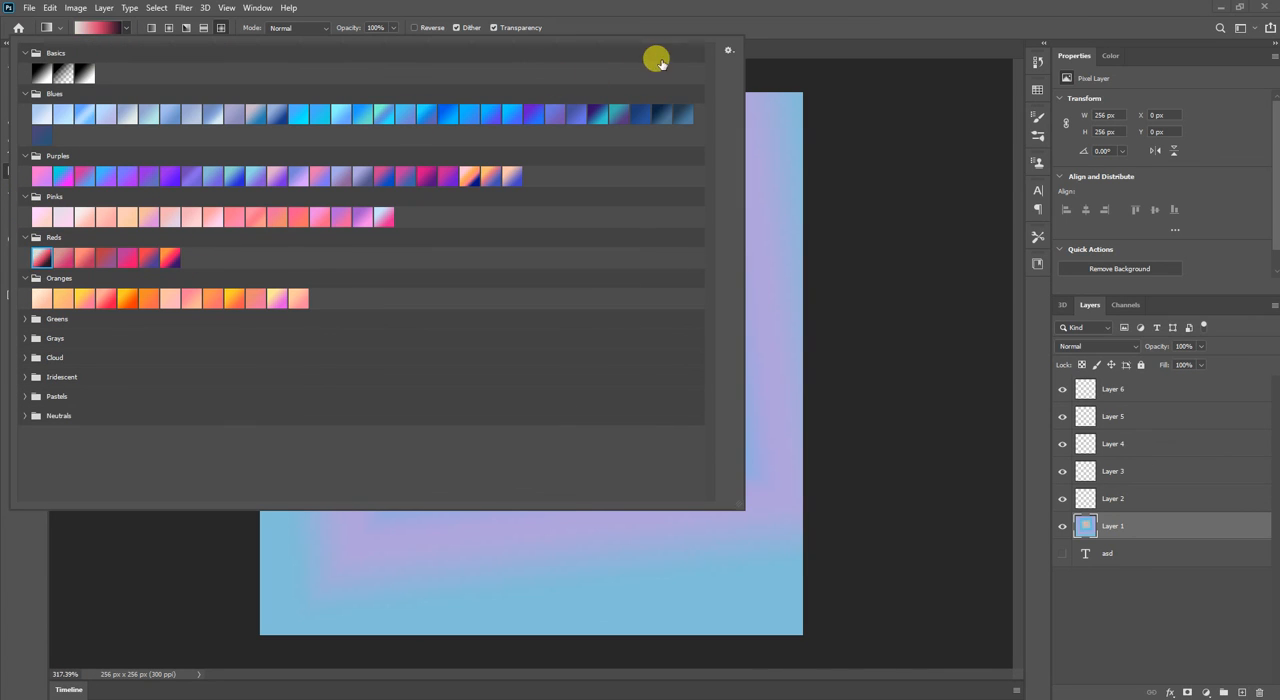
Draw a downward diamond gradient with the chosen Reds preset on Layer 1 and look through the gradient's blending modes.
click(838, 108)
drag(506, 237, 535, 492)
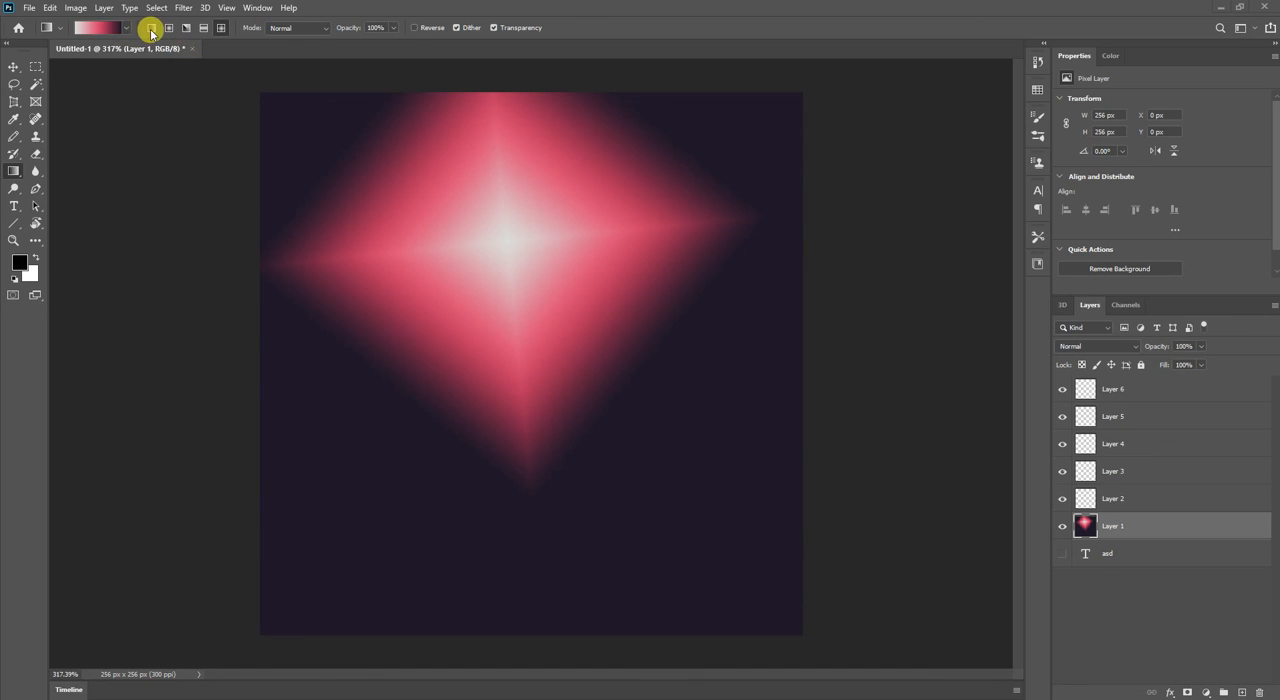
click(285, 27)
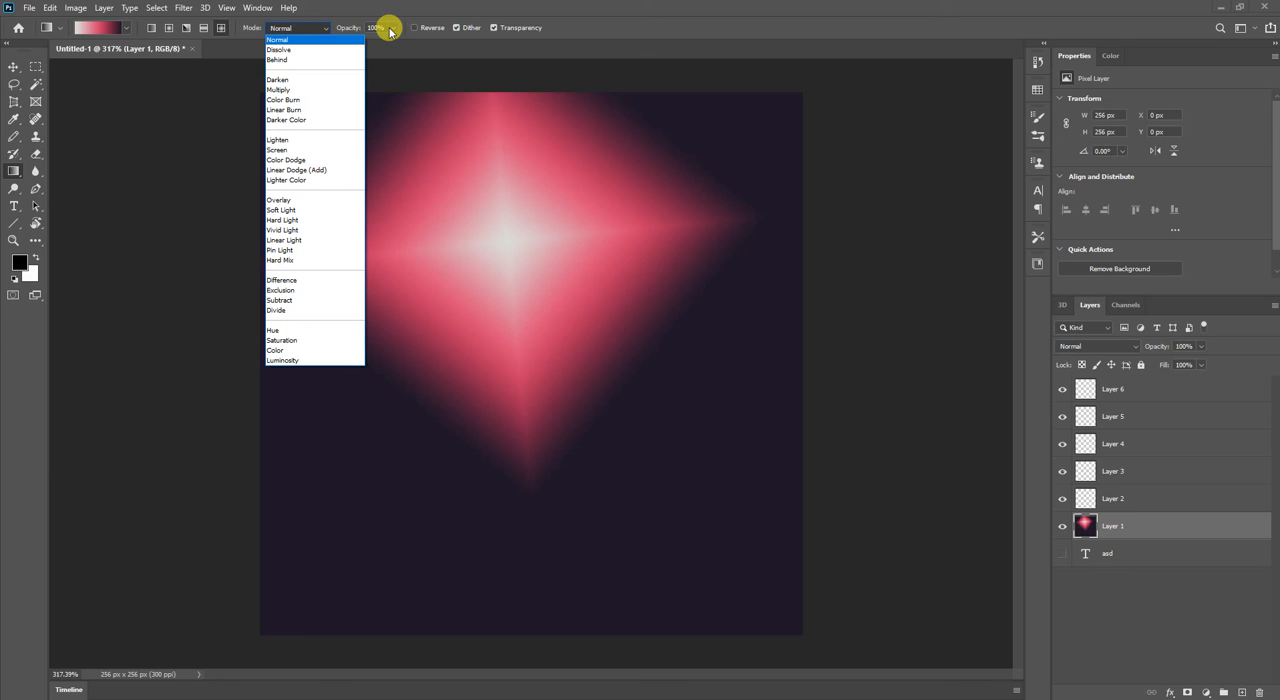
click(422, 30)
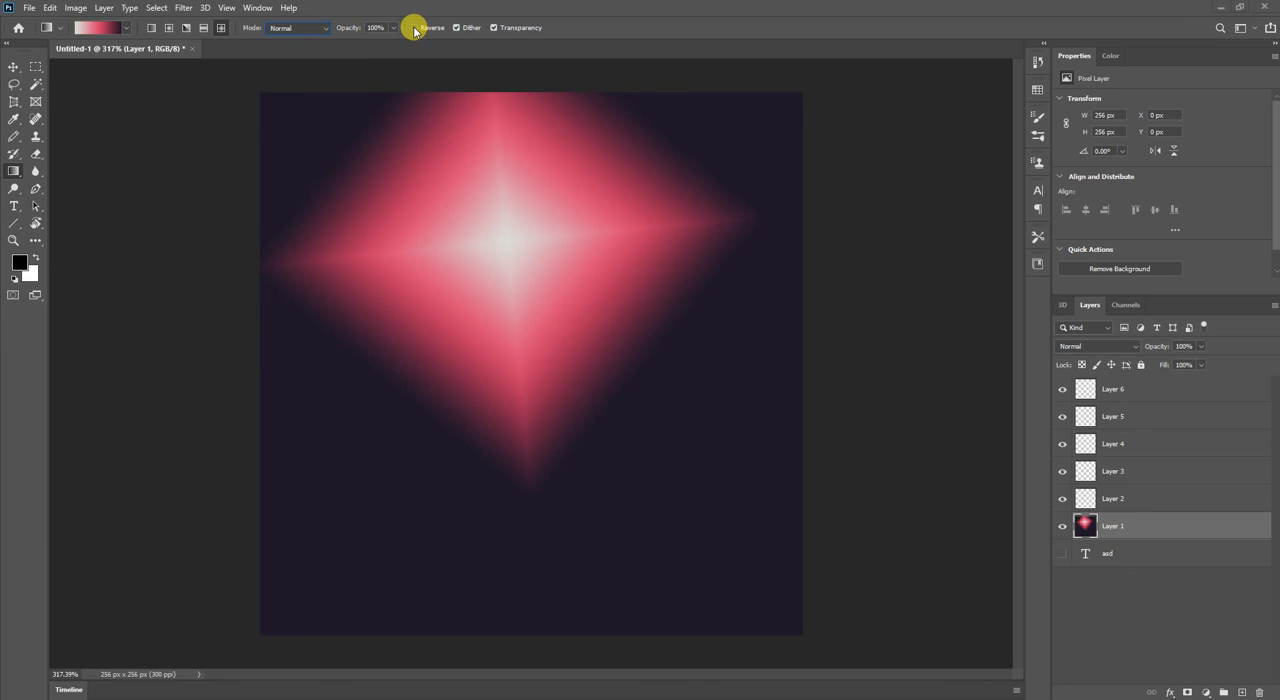
Draw a reversed diamond gradient on Layer 1, and cover it with a diamond gradient drawn with Reverse turned off.
click(415, 28)
drag(533, 285, 380, 588)
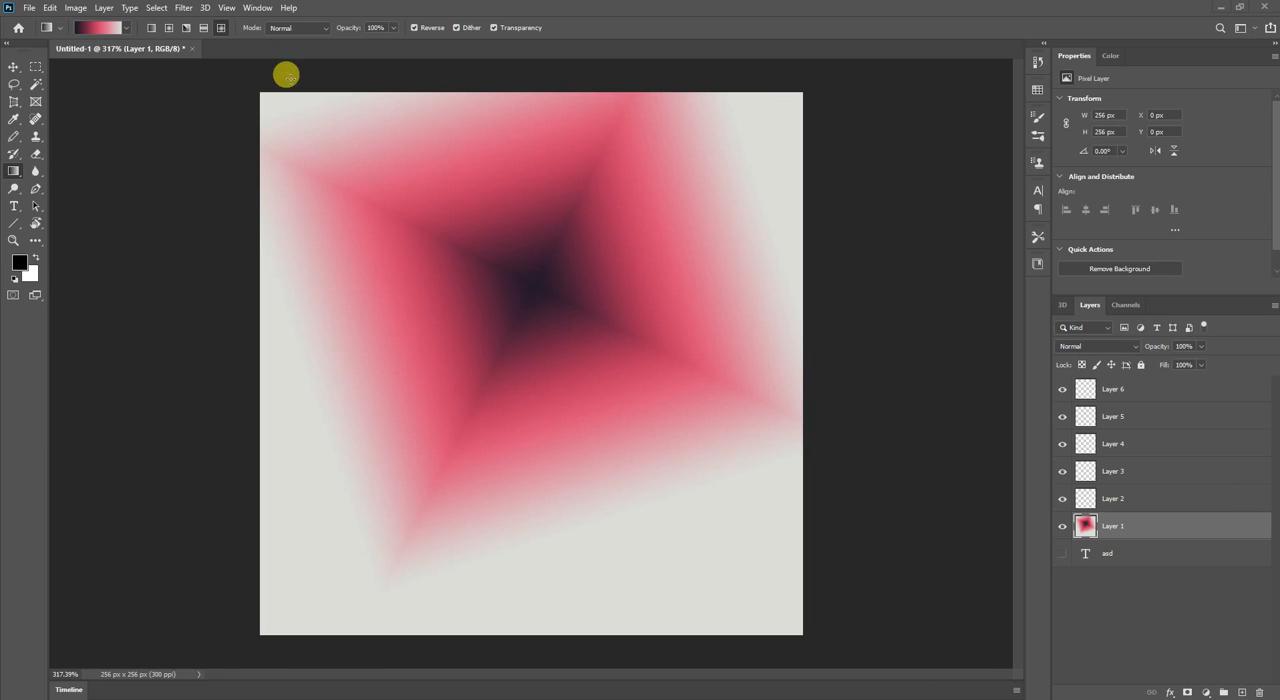
click(415, 28)
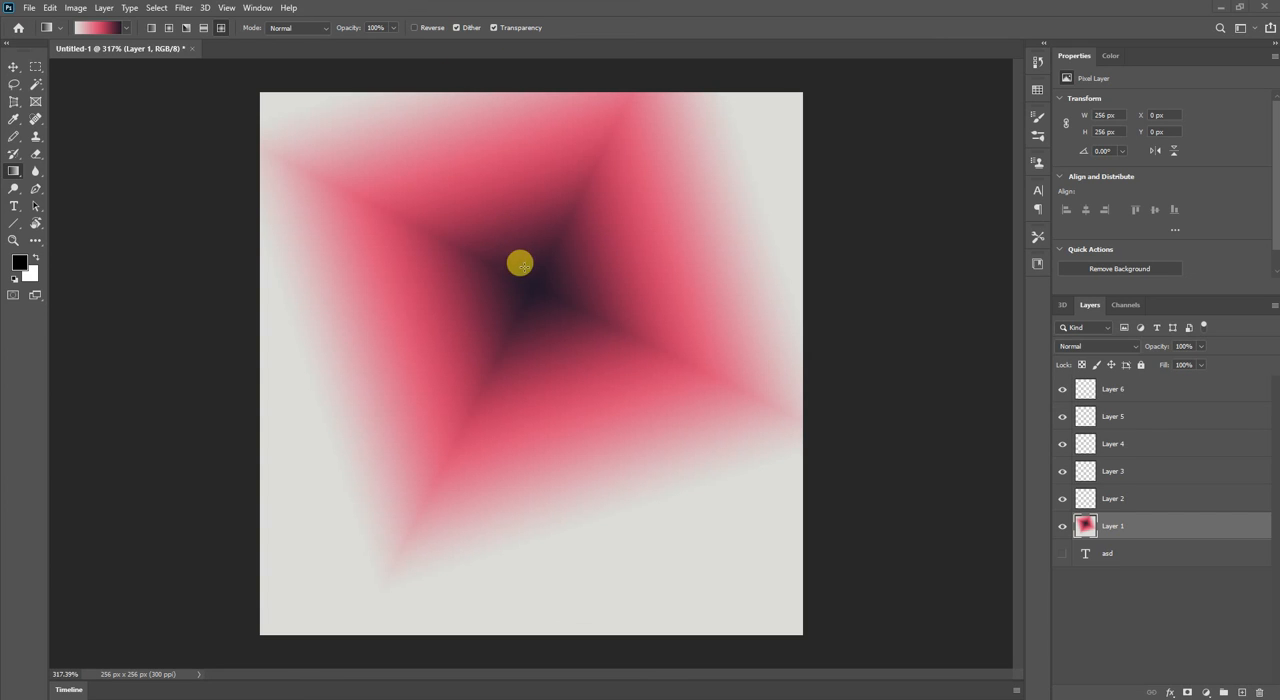
drag(275, 558, 278, 555)
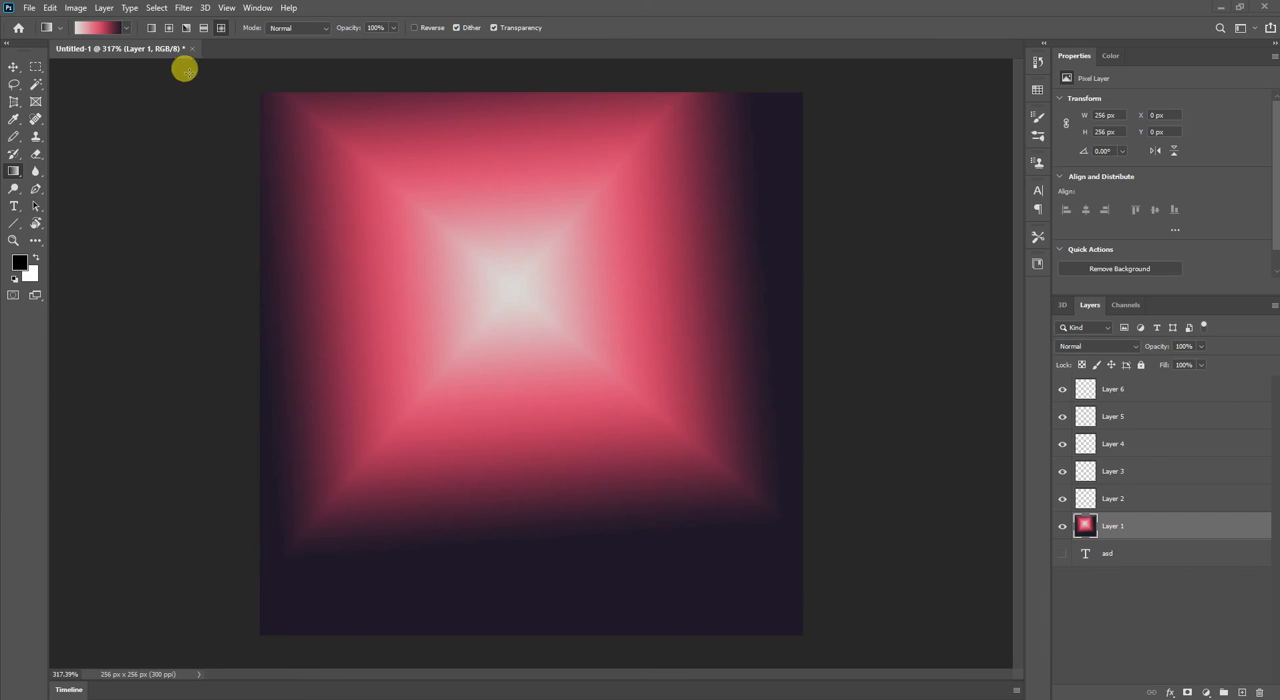
Edit the gradient by adding a colour stop at 20% location and setting its colour to magenta e610ff.
click(125, 28)
click(95, 28)
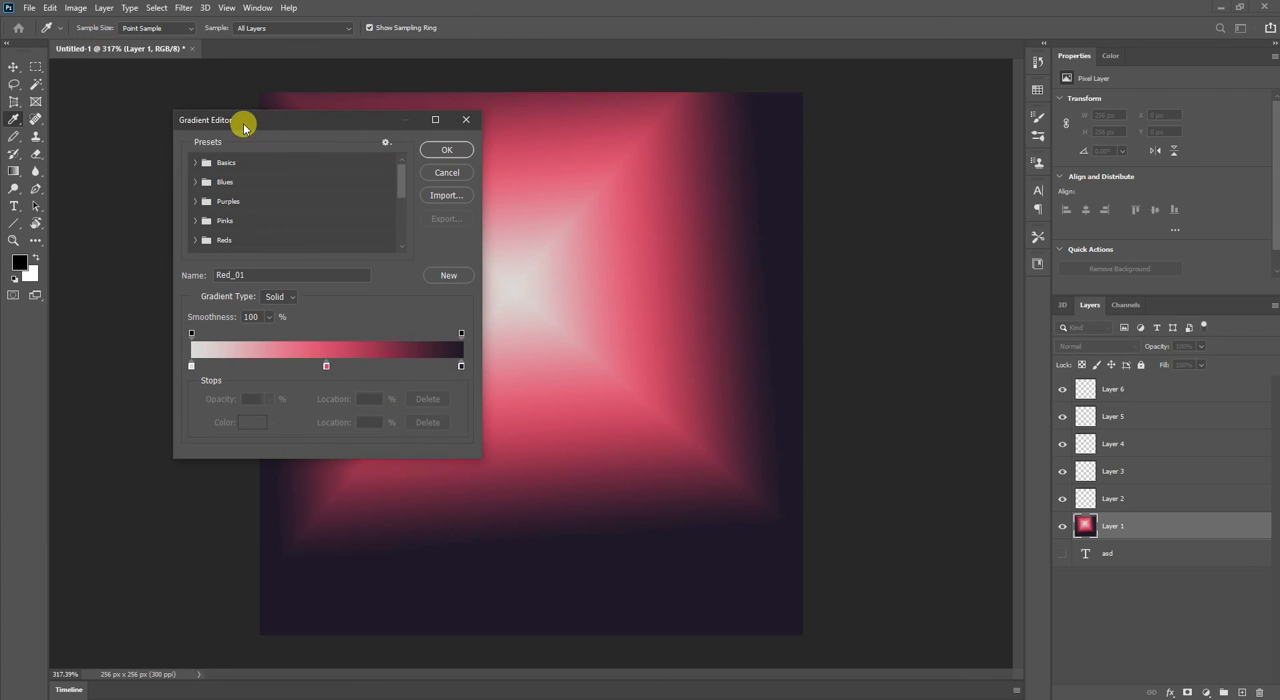
click(245, 366)
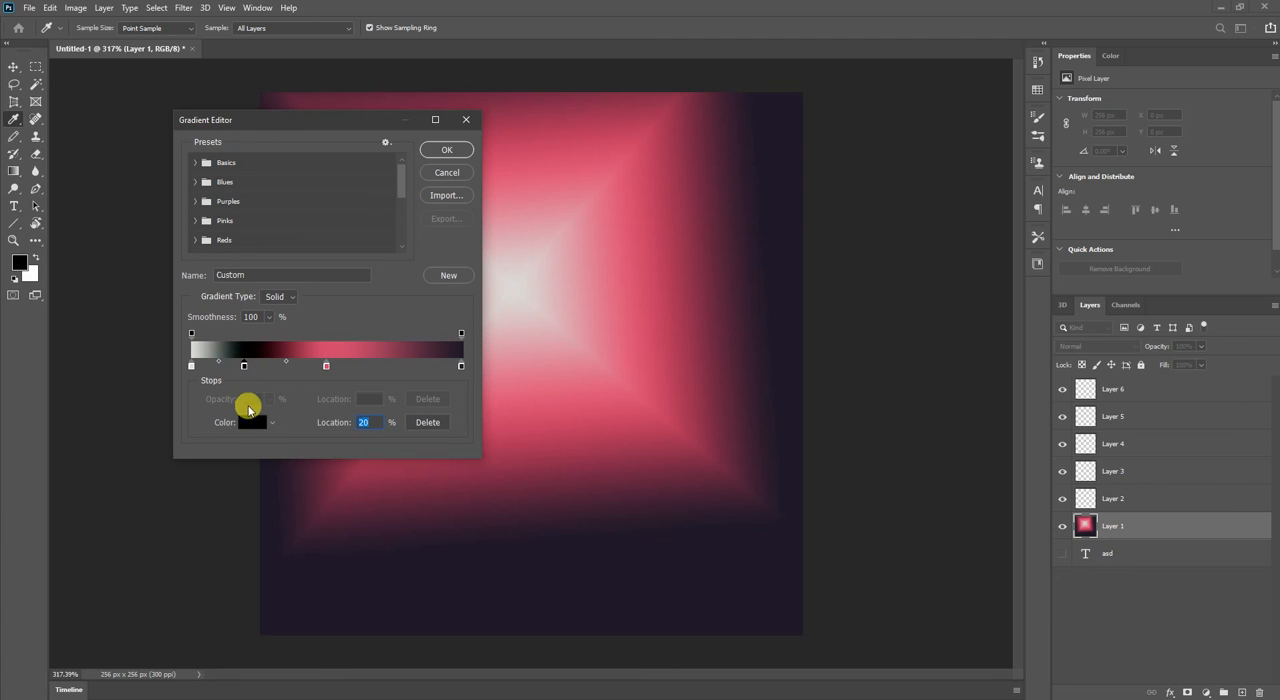
click(252, 425)
drag(1112, 206, 1125, 128)
click(1068, 129)
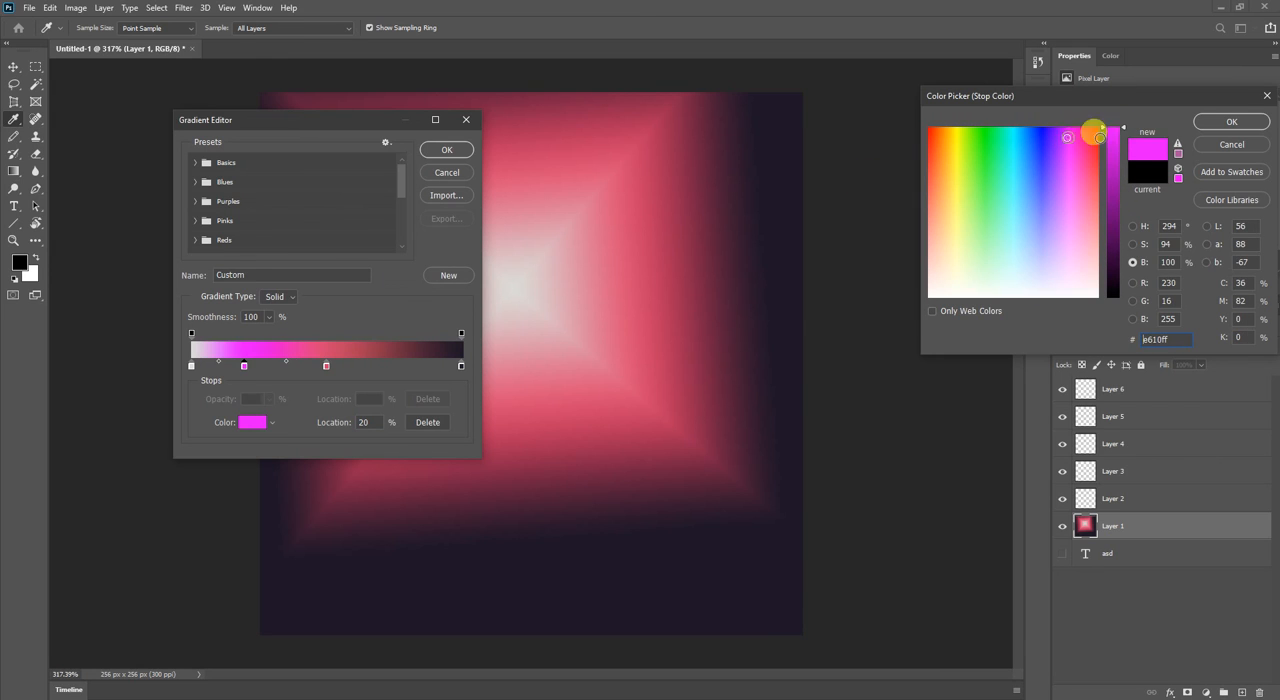
click(1224, 121)
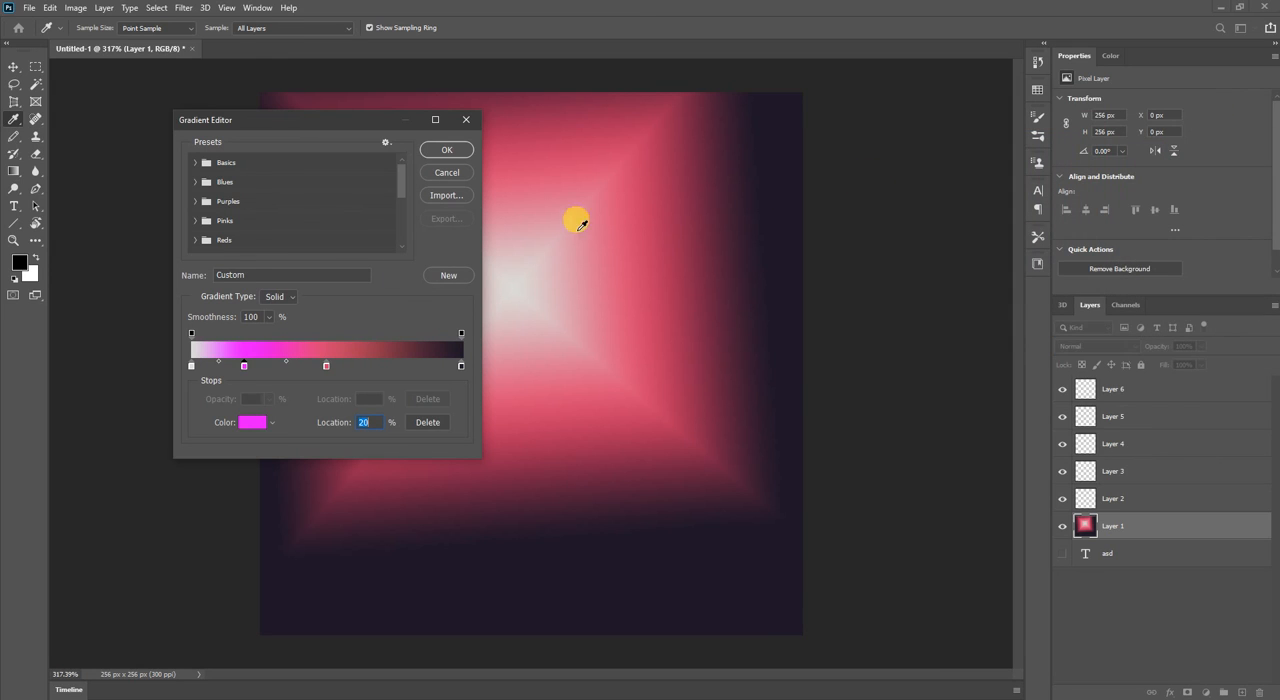
Try a 56% opacity stop at 82% location, move the red colour stop to 84%, and delete the opacity stop.
click(412, 335)
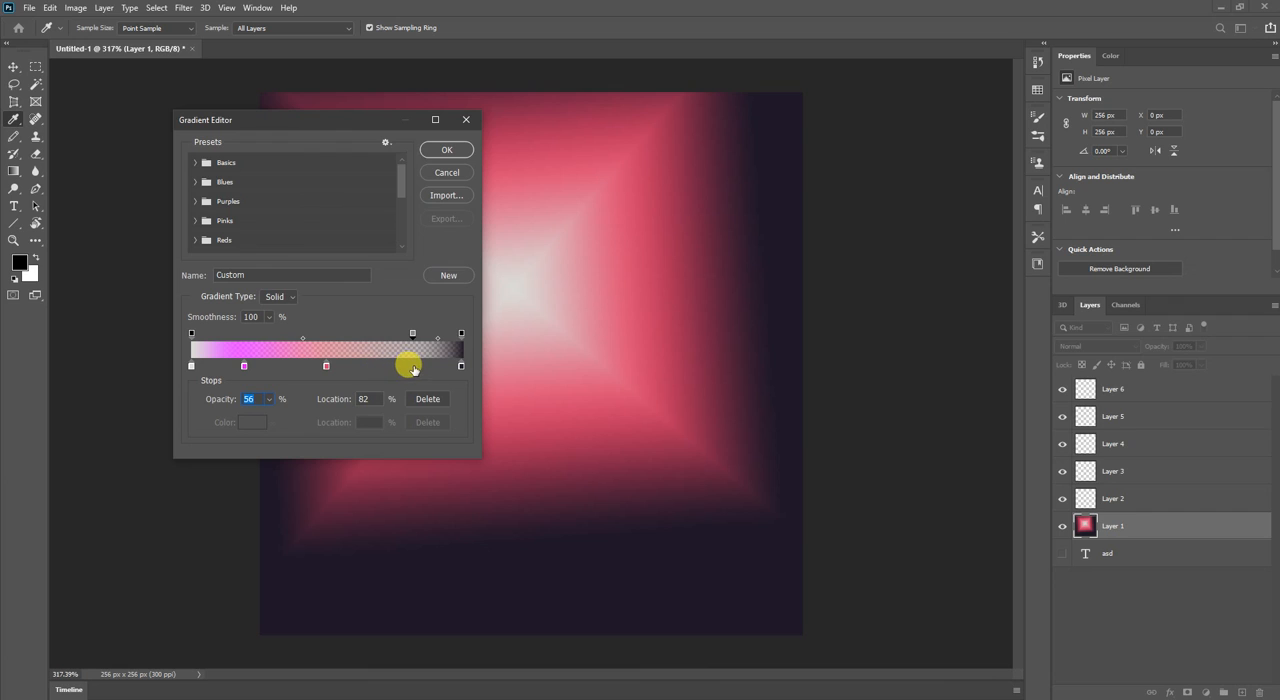
mouse_move(414, 340)
mouse_down()
mouse_move(195, 334)
mouse_move(413, 337)
mouse_up()
drag(327, 368, 418, 344)
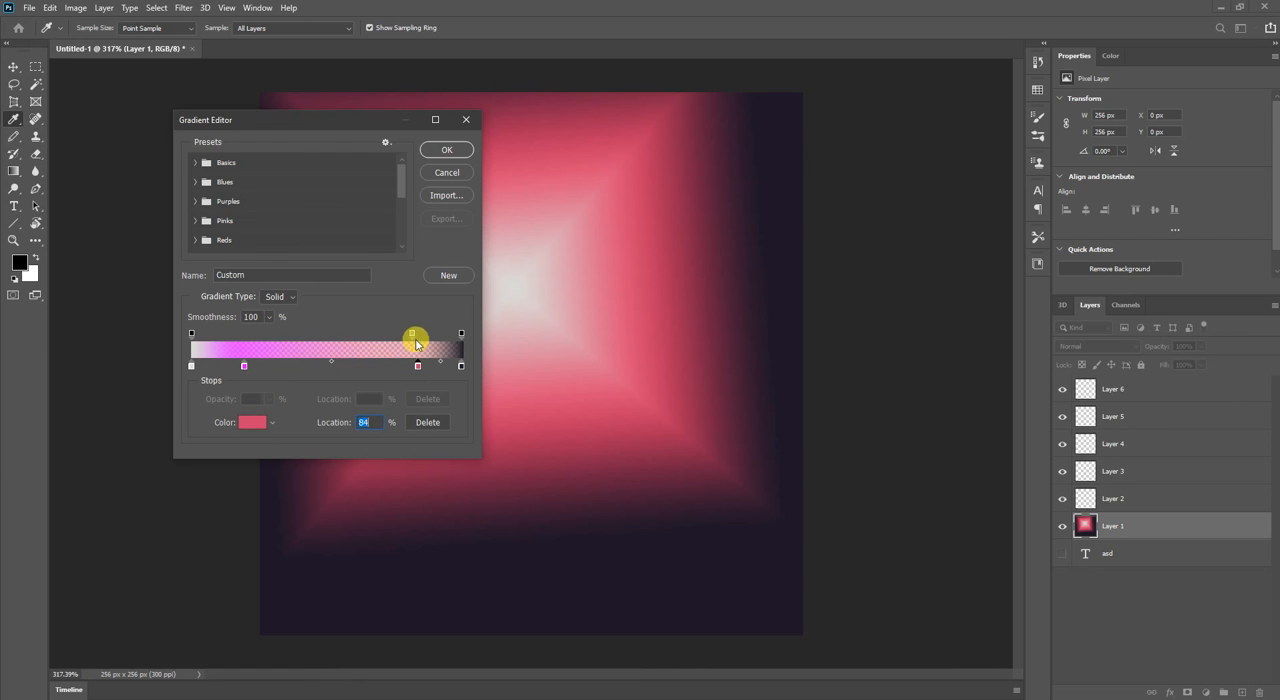
click(412, 334)
click(430, 398)
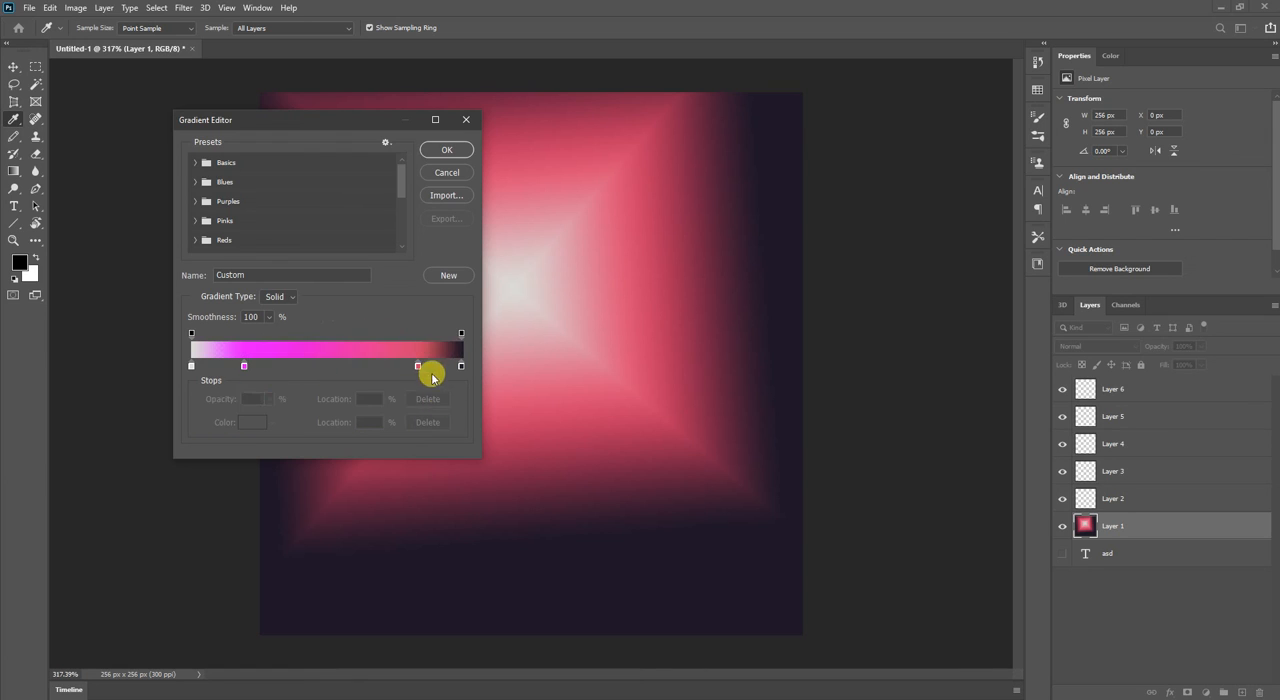
Move the gradient's red colour stop to 98% and draw a diamond gradient with it on Layer 1.
drag(403, 370, 455, 366)
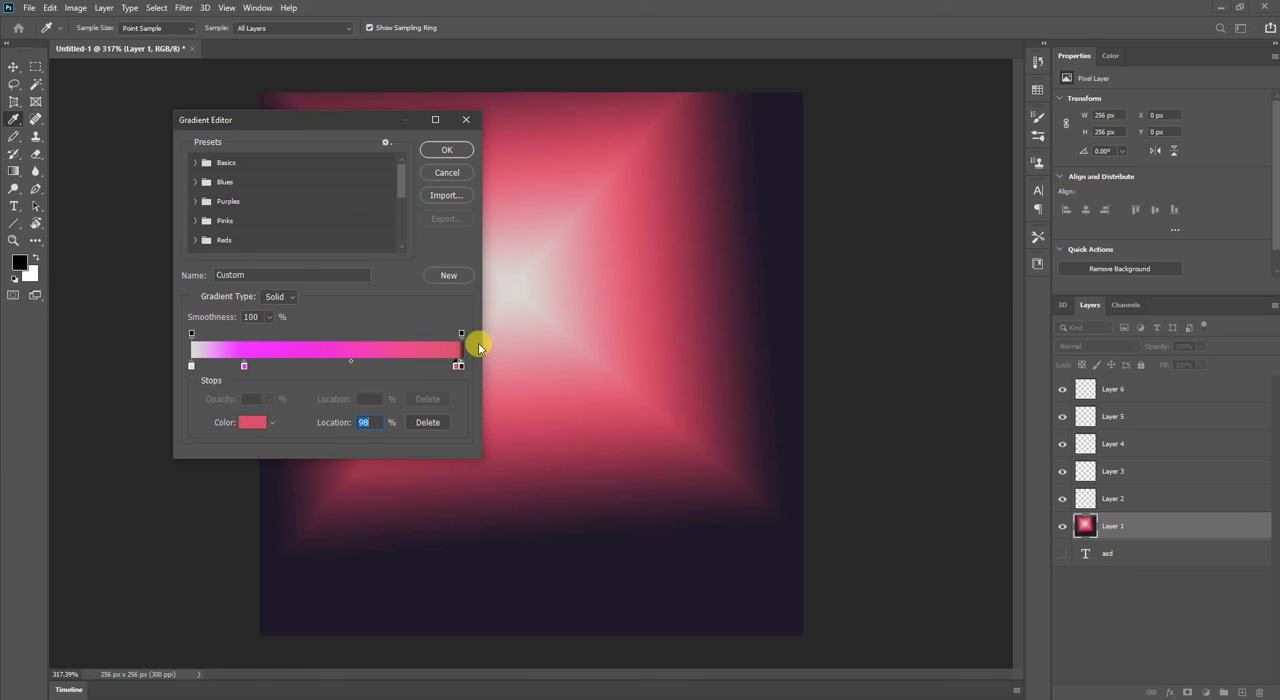
click(452, 151)
drag(514, 237, 423, 491)
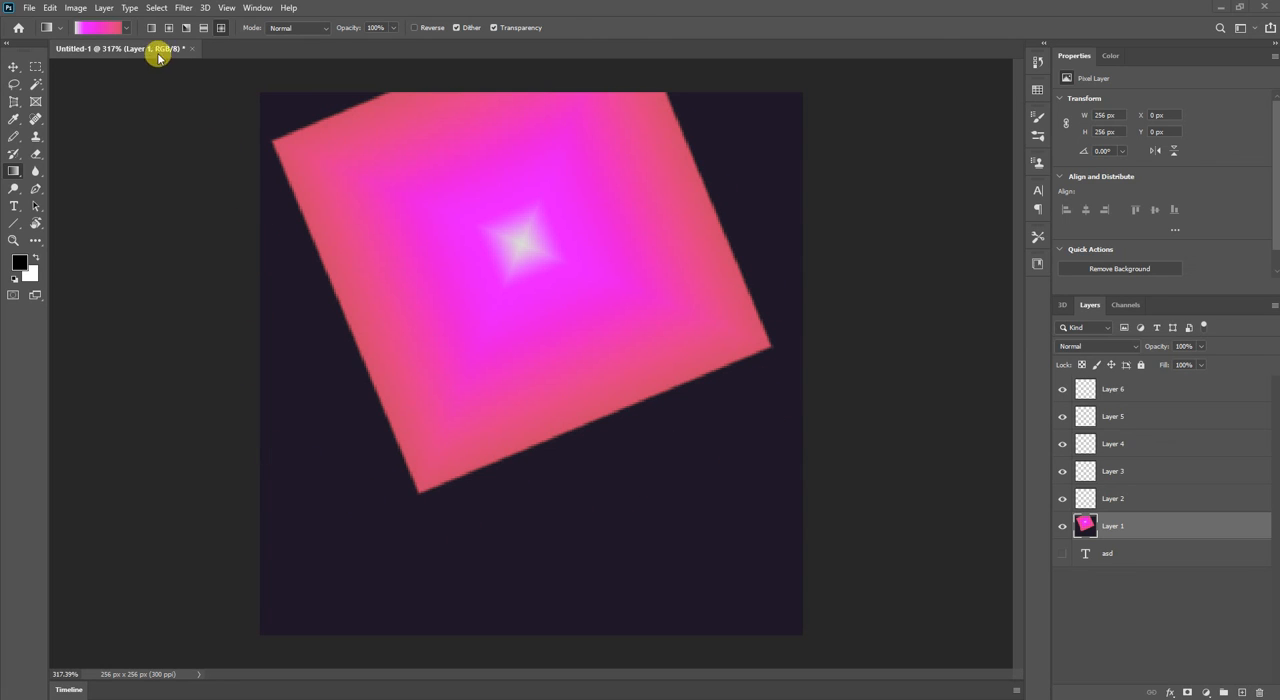
Move the gradient's red colour stop to 60% and draw a small and then a large diamond gradient on Layer 1.
click(108, 28)
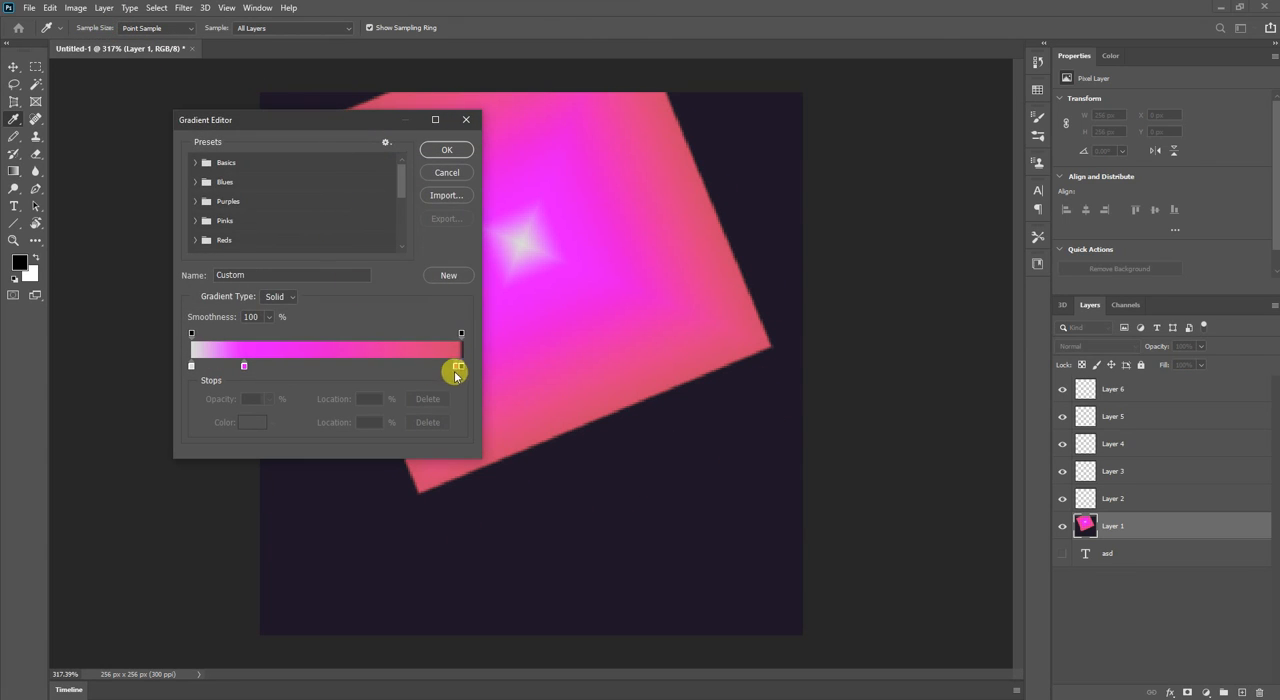
drag(456, 368, 357, 366)
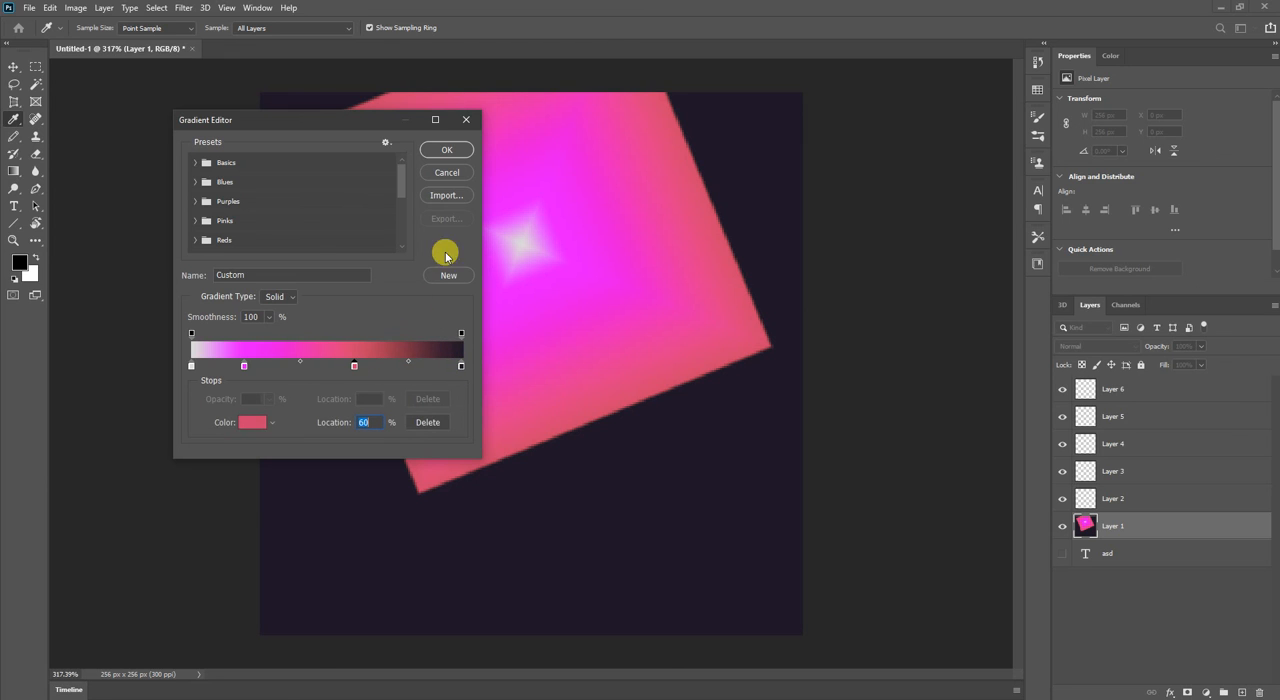
click(448, 148)
drag(521, 246, 449, 429)
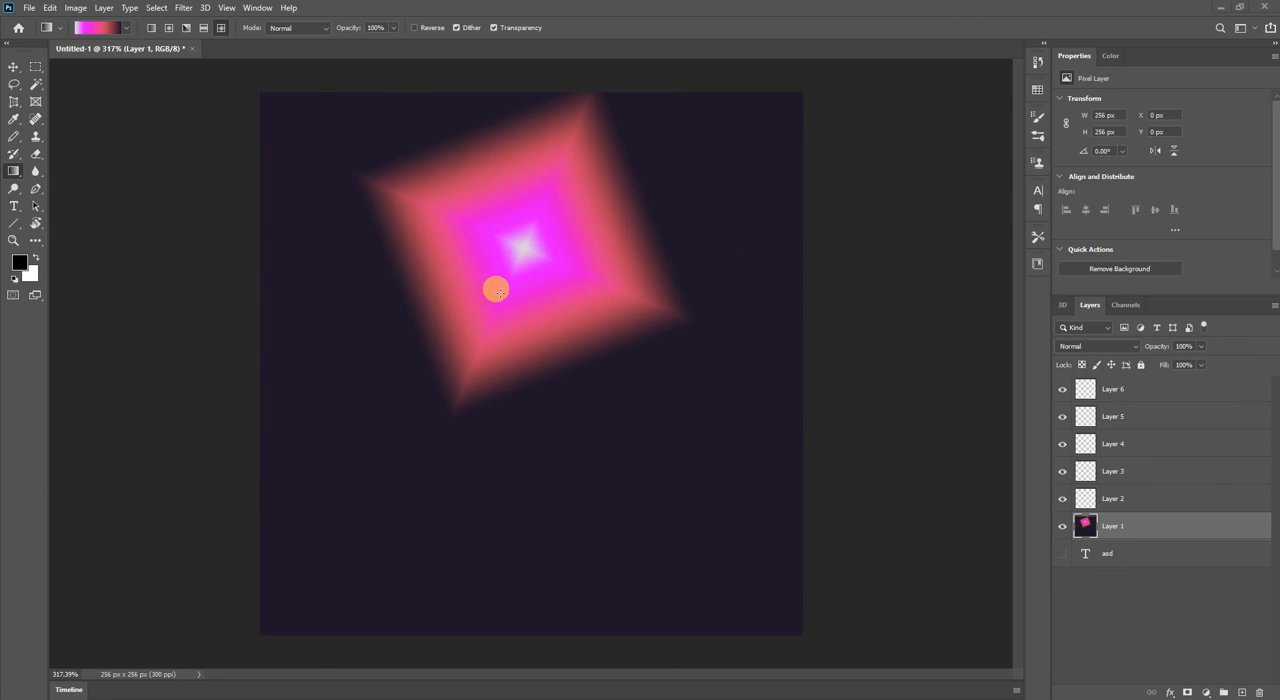
drag(506, 277, 310, 680)
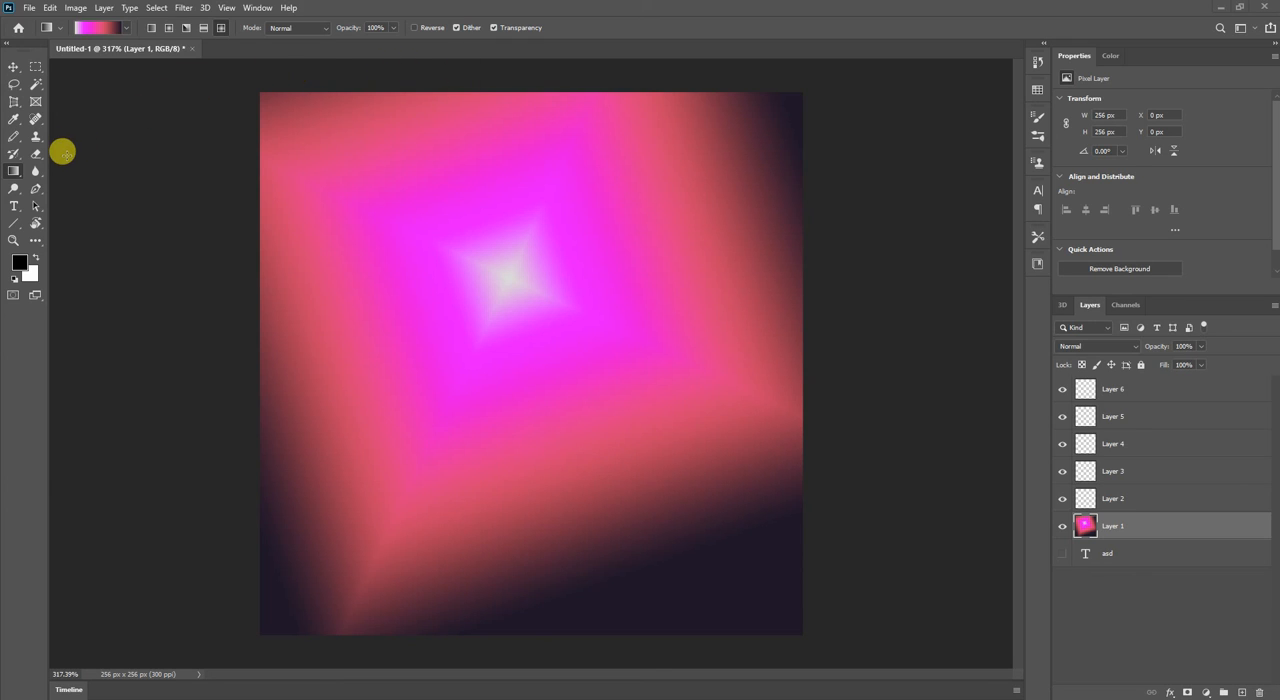
click(61, 30)
click(61, 30)
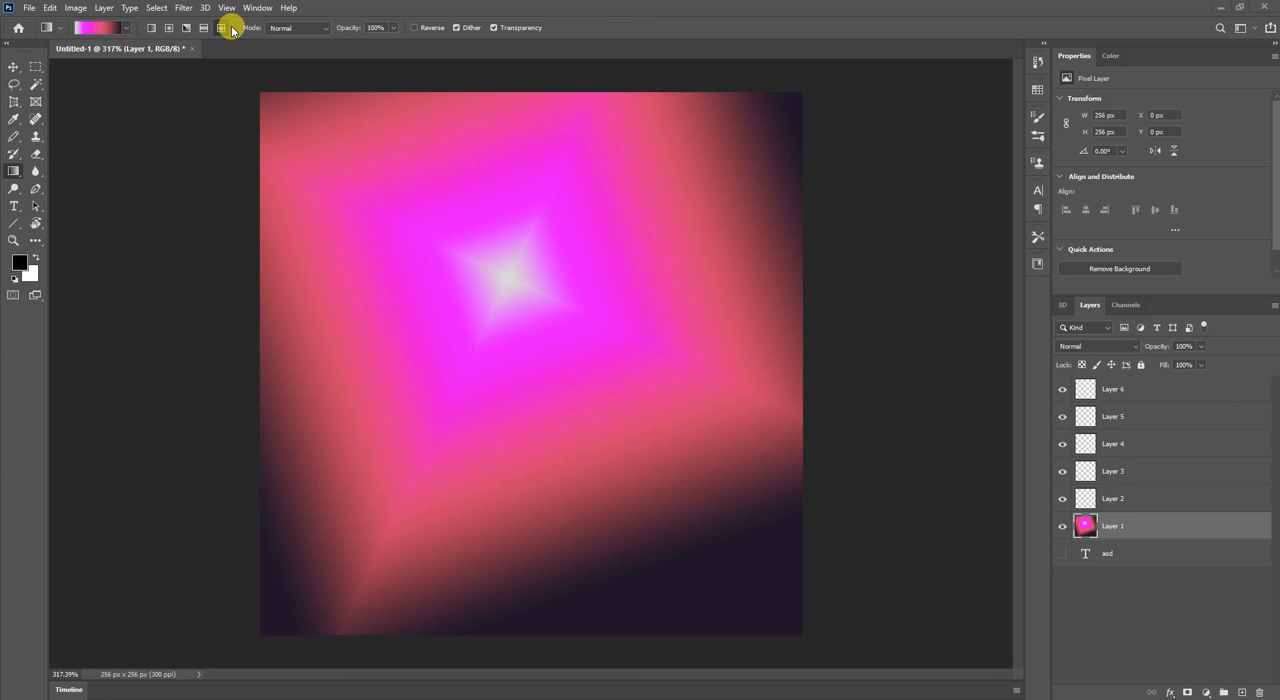
Scribble thick black Pencil strokes over the middle of the canvas on Layer 2.
click(1120, 501)
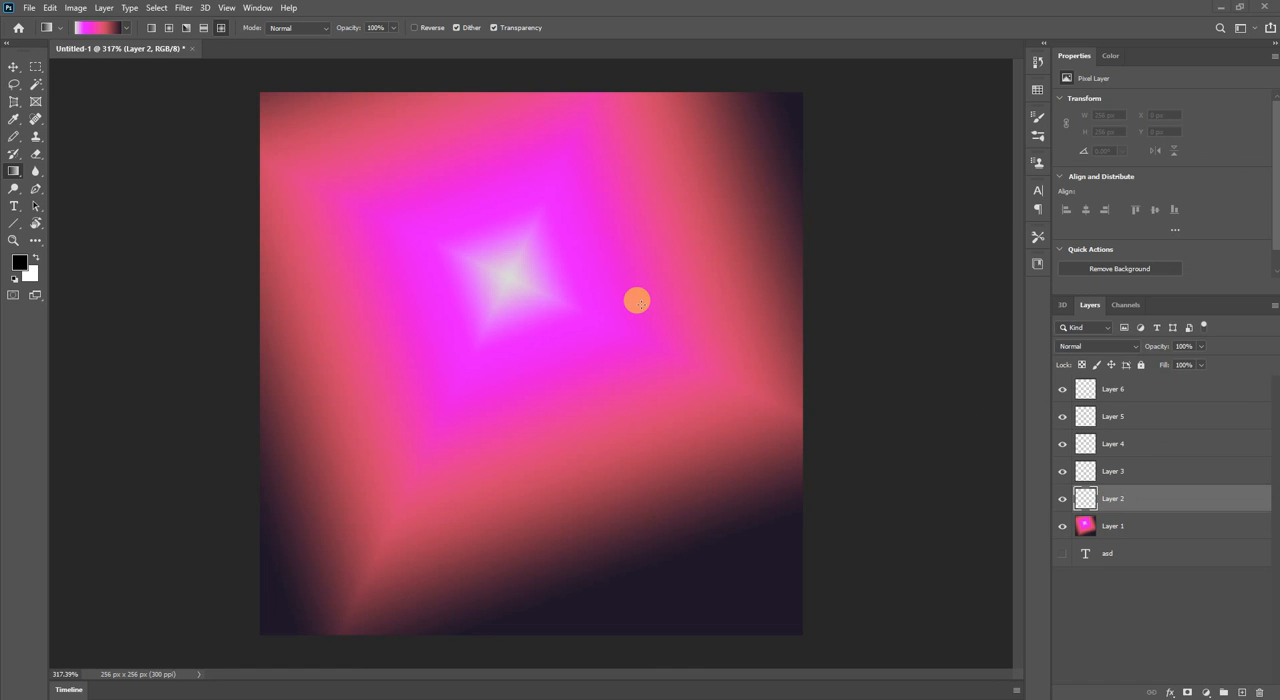
key(b)
drag(585, 180, 650, 318)
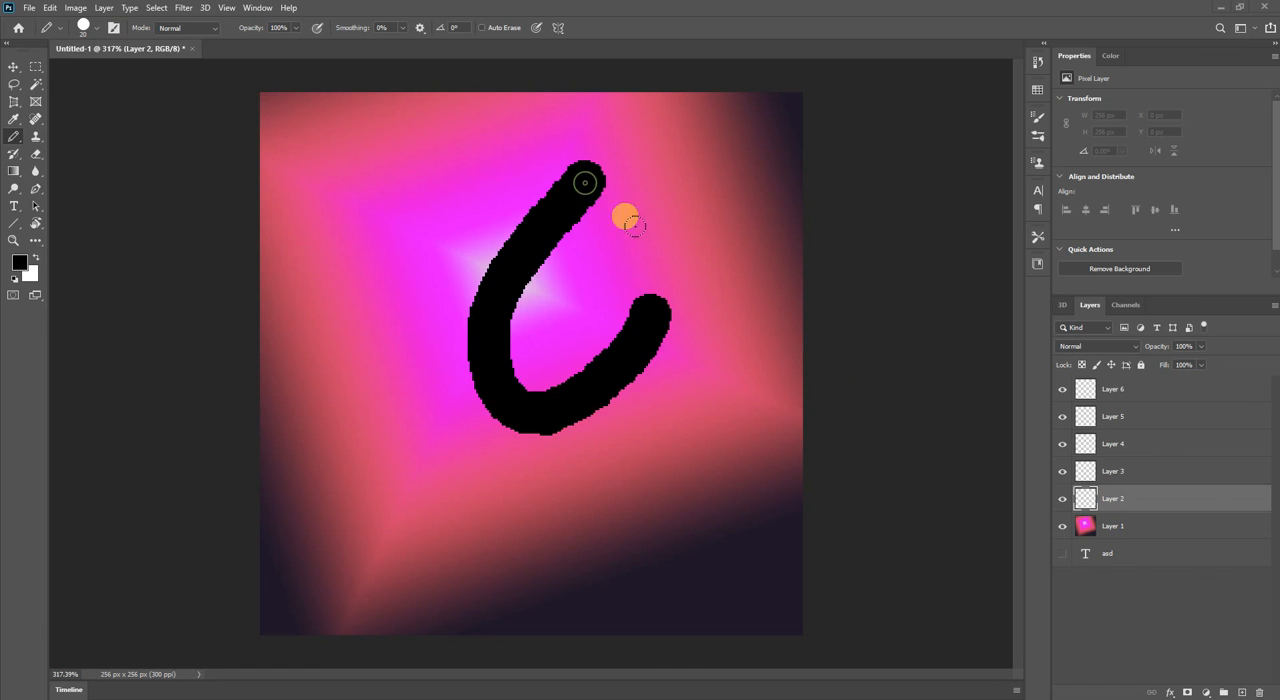
mouse_move(630, 222)
mouse_down()
mouse_move(533, 385)
mouse_move(481, 387)
mouse_move(580, 310)
mouse_up()
drag(567, 234, 620, 248)
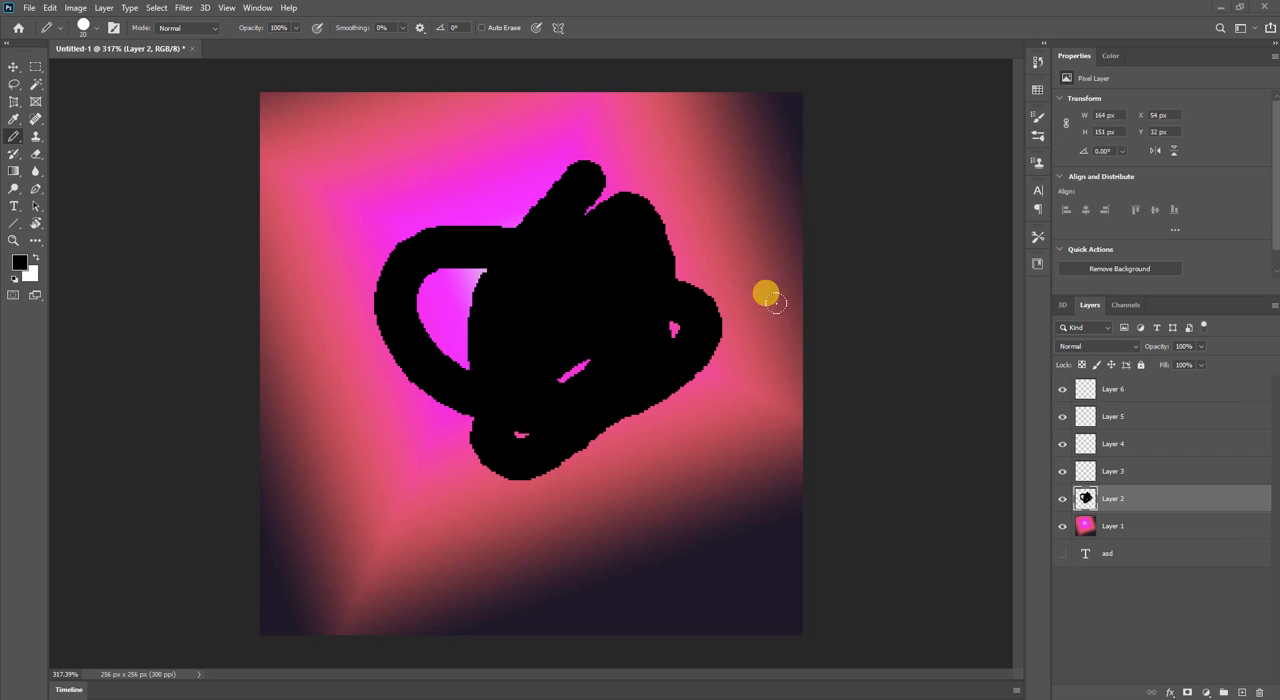
Swap the foreground colour to white and scribble Pencil strokes on Layer 3, partly covering the black scribble.
click(1118, 526)
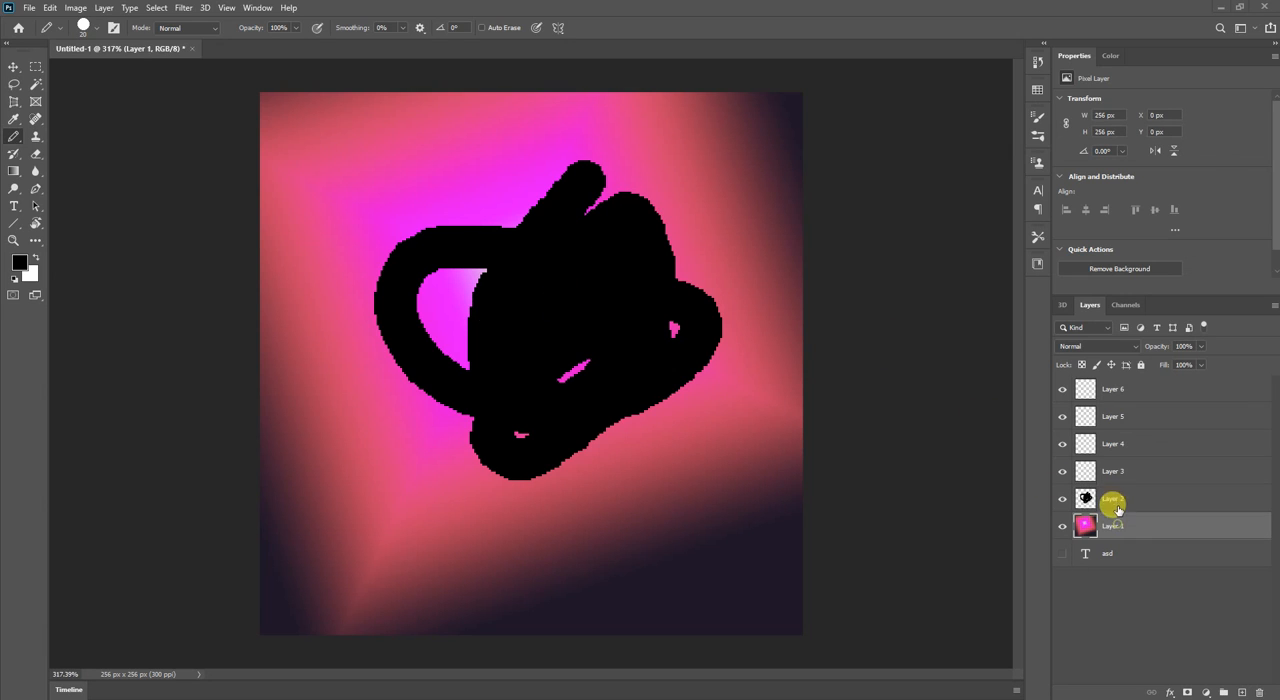
click(1122, 471)
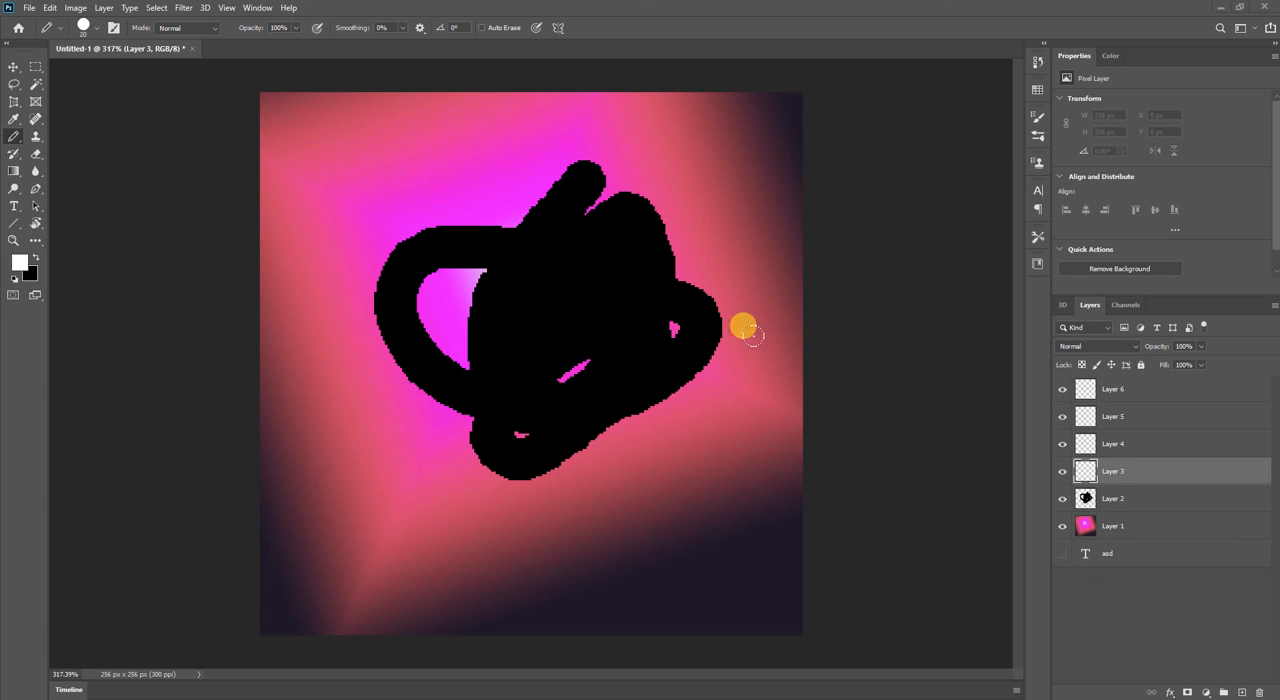
drag(427, 172, 462, 262)
mouse_move(502, 358)
mouse_down()
mouse_move(537, 449)
mouse_move(651, 474)
mouse_move(337, 380)
mouse_move(370, 243)
mouse_move(494, 349)
mouse_move(554, 466)
mouse_move(434, 314)
mouse_move(376, 273)
mouse_move(480, 522)
mouse_up()
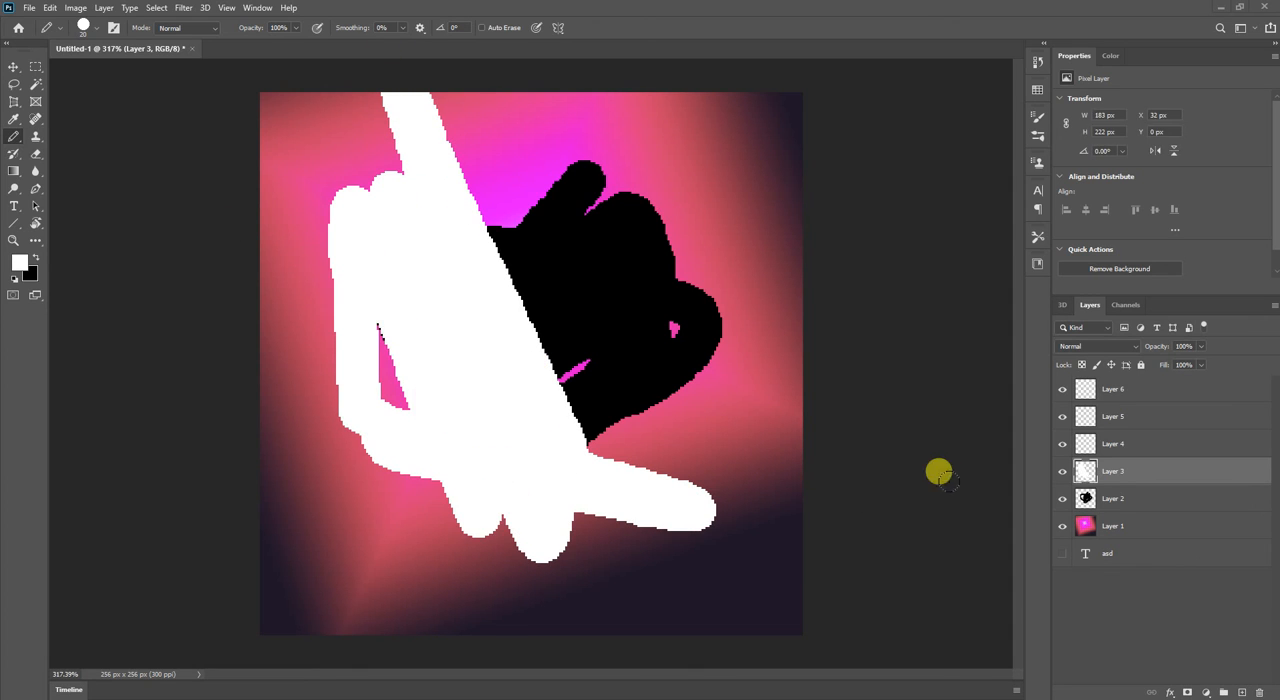
Move Layer 3 below Layer 2, paint more white strokes on it, and move it back above Layer 2.
drag(1139, 471, 1142, 506)
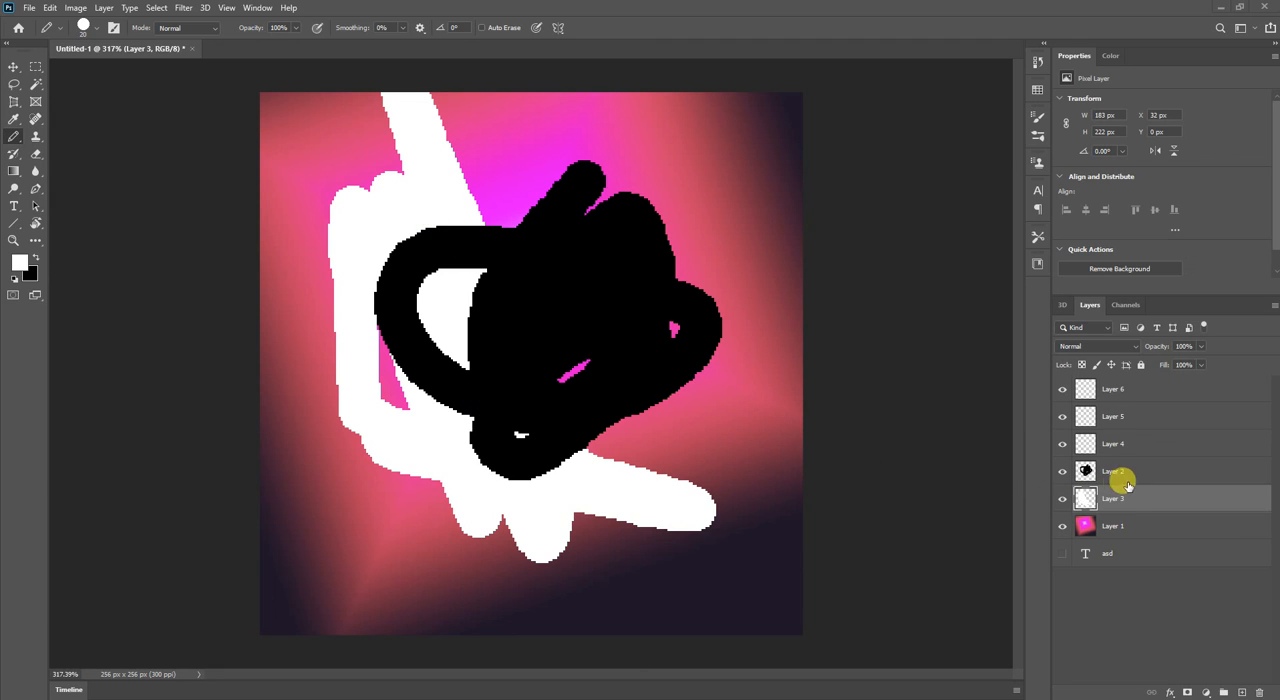
mouse_move(554, 388)
mouse_down()
mouse_move(605, 308)
mouse_move(553, 358)
mouse_move(453, 255)
mouse_move(499, 263)
mouse_move(562, 239)
mouse_up()
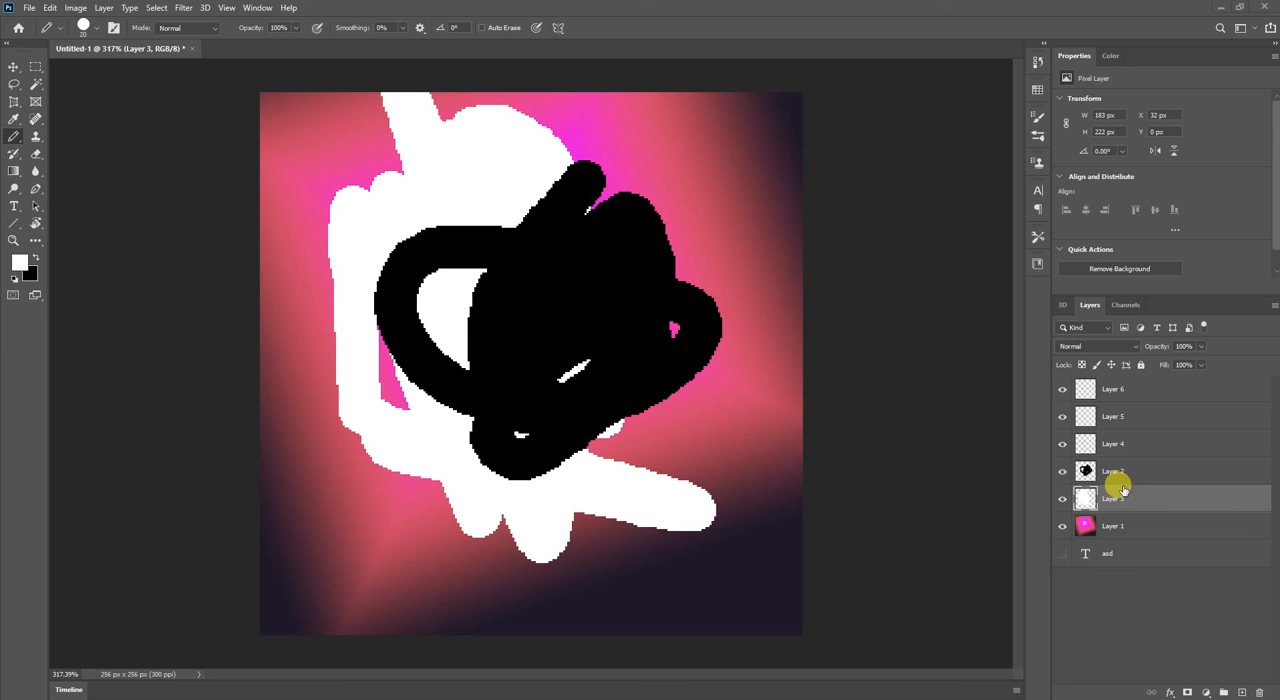
drag(1114, 493, 1137, 468)
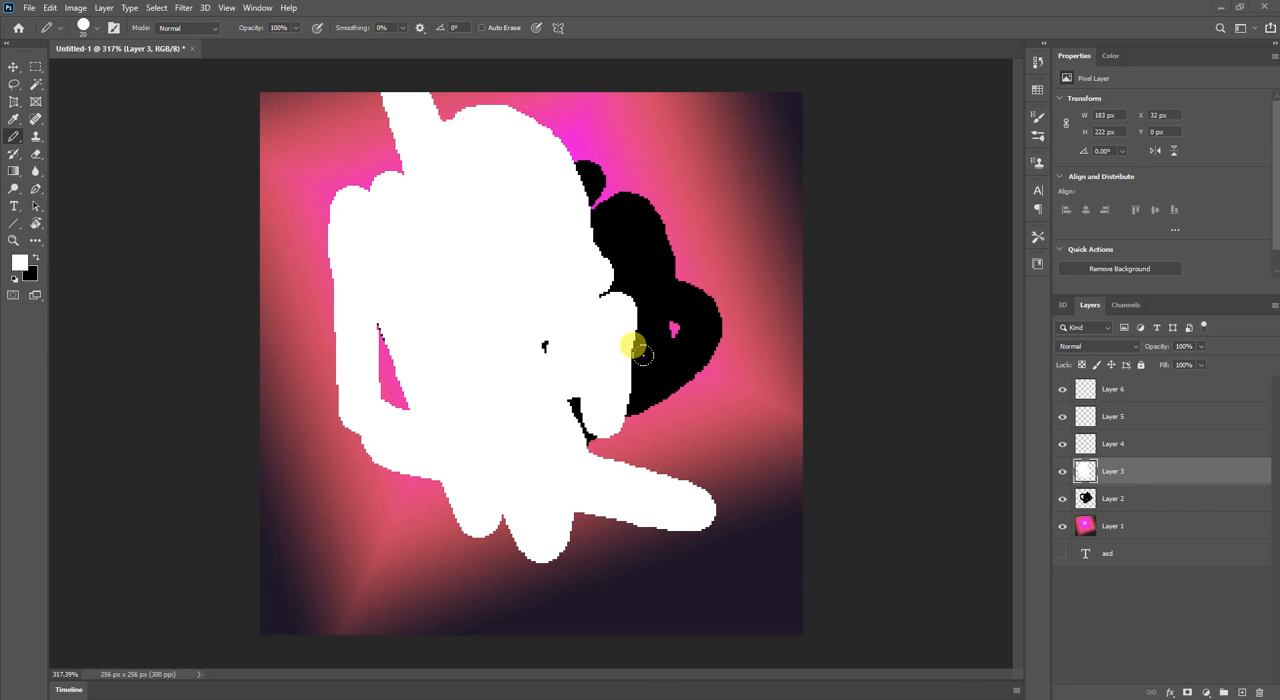
Draw long black Pencil strokes across the canvas on Layer 4 and rename that layer to "name".
click(1147, 443)
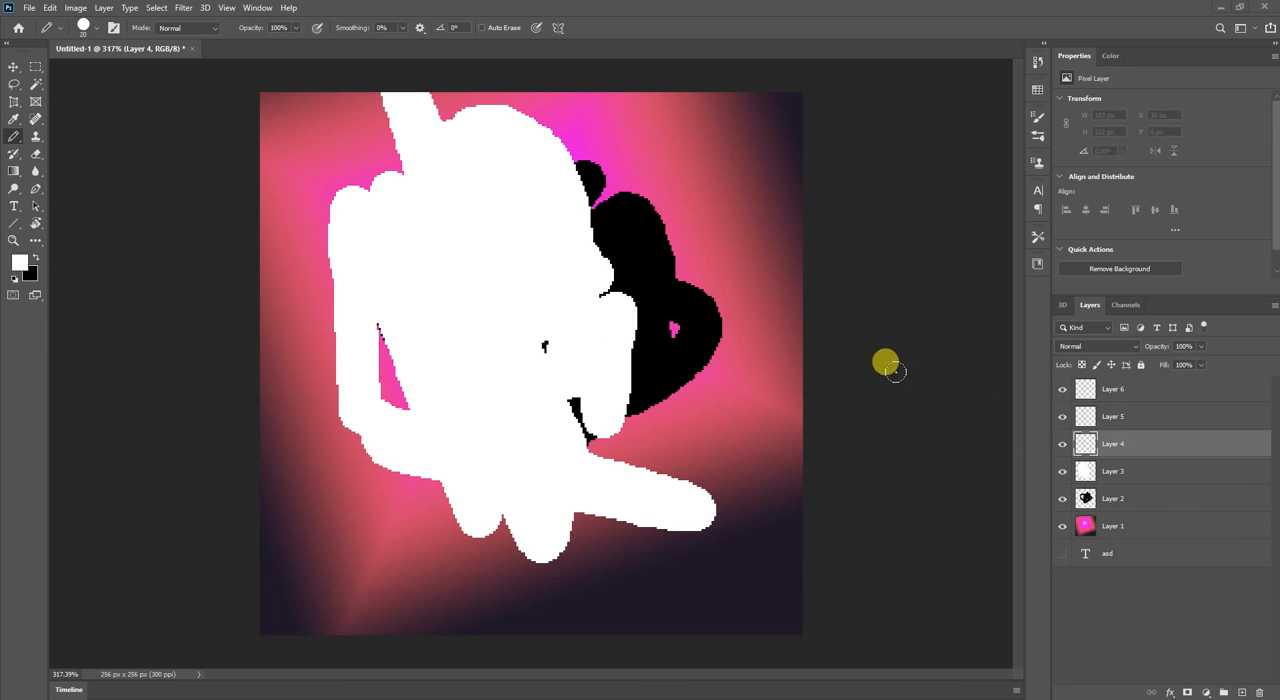
key(x)
mouse_move(613, 240)
mouse_down()
mouse_move(268, 490)
mouse_move(305, 443)
mouse_move(595, 252)
mouse_move(552, 110)
mouse_move(583, 340)
mouse_move(666, 686)
mouse_up()
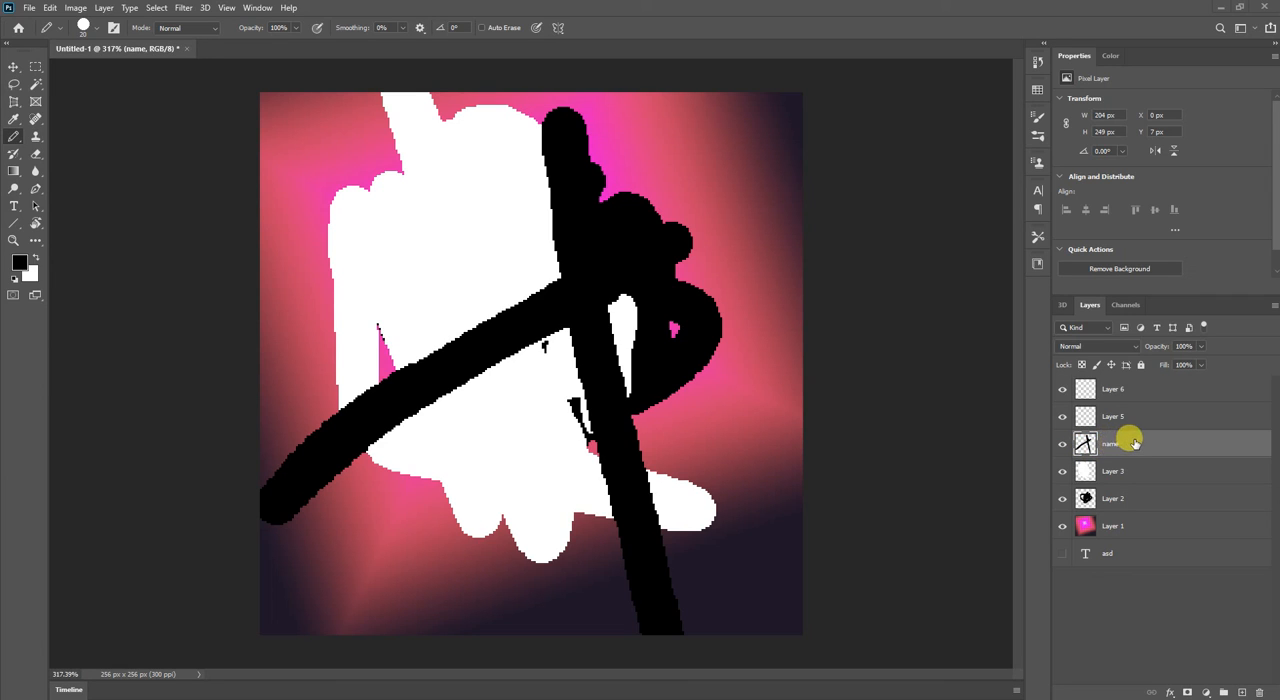
Give Layer 5 the Red colour label and reset it to No Color.
right_click(1134, 443)
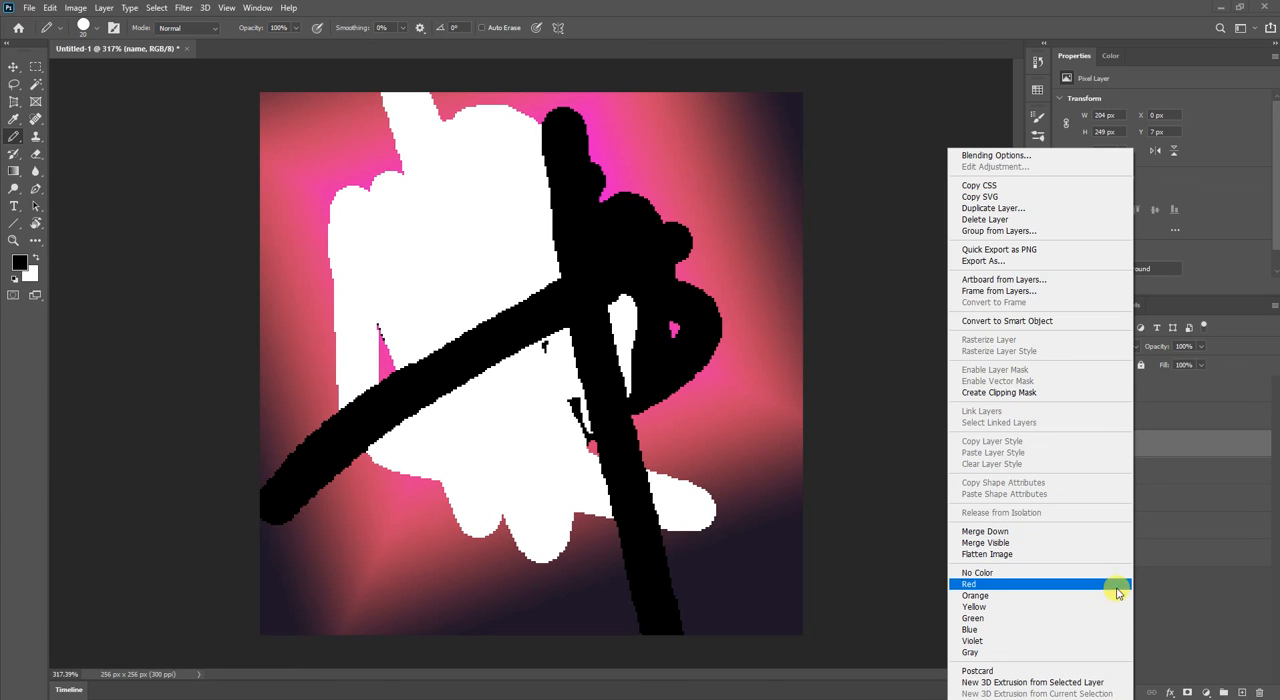
click(1150, 620)
right_click(1110, 417)
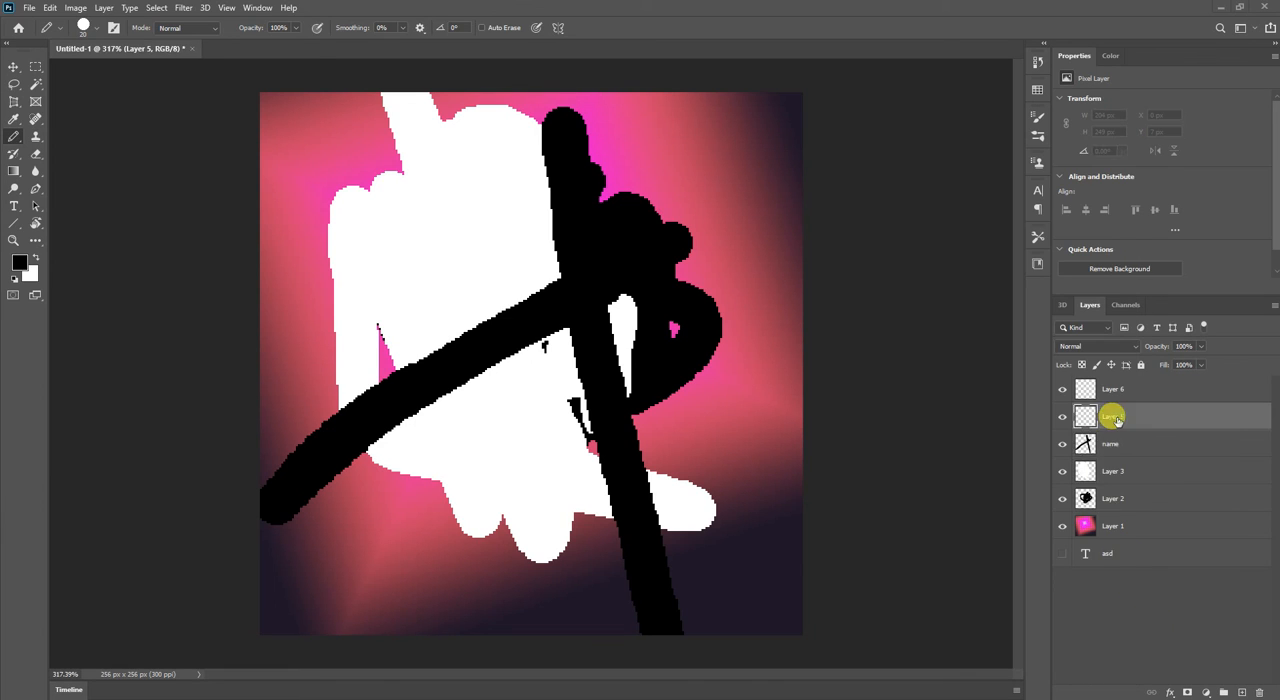
click(958, 584)
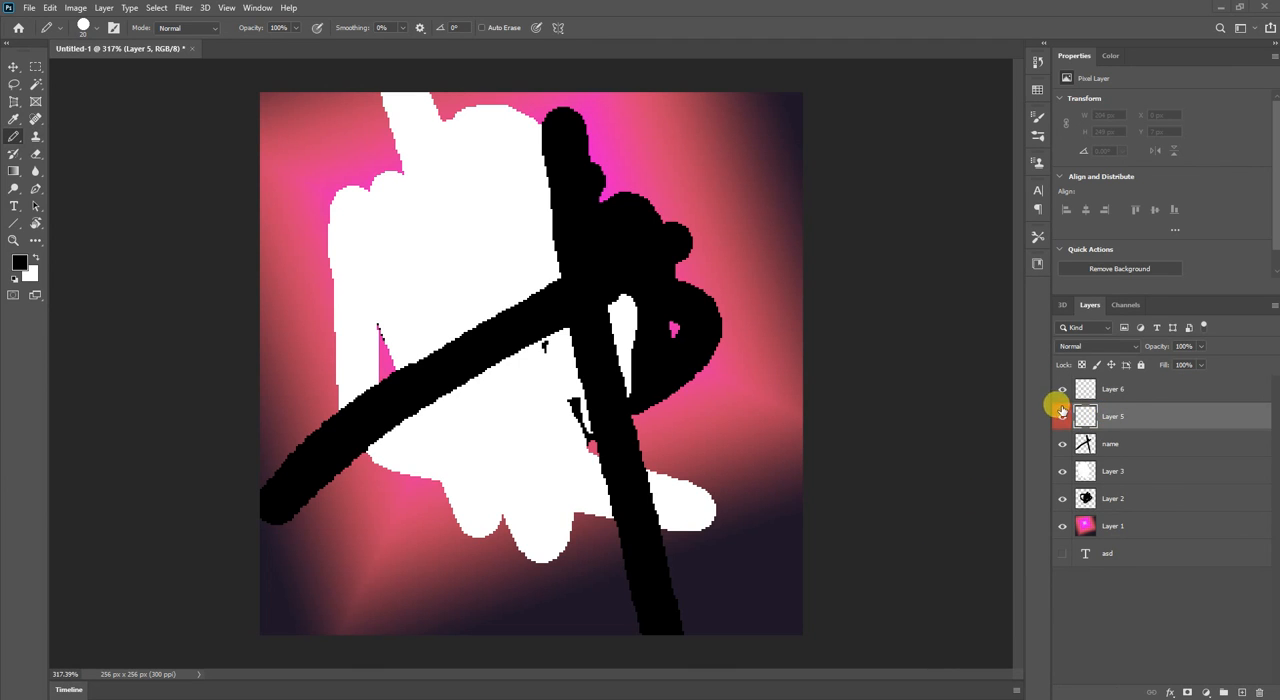
right_click(1157, 421)
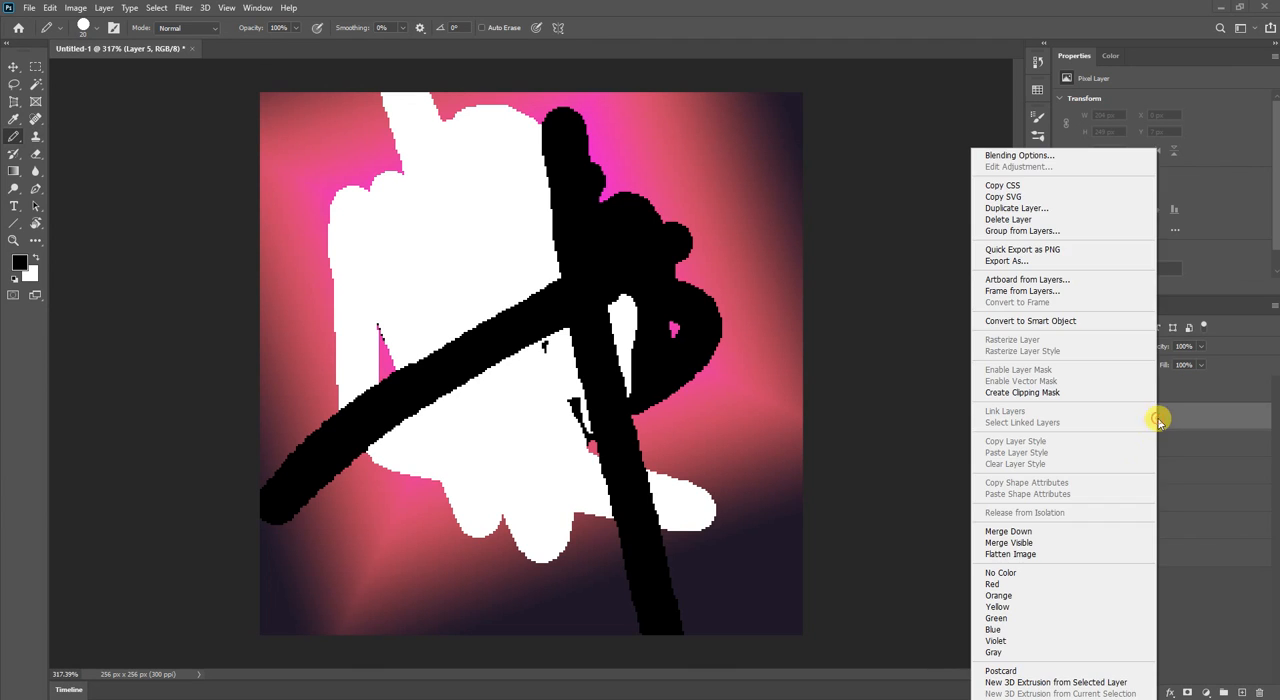
click(1049, 572)
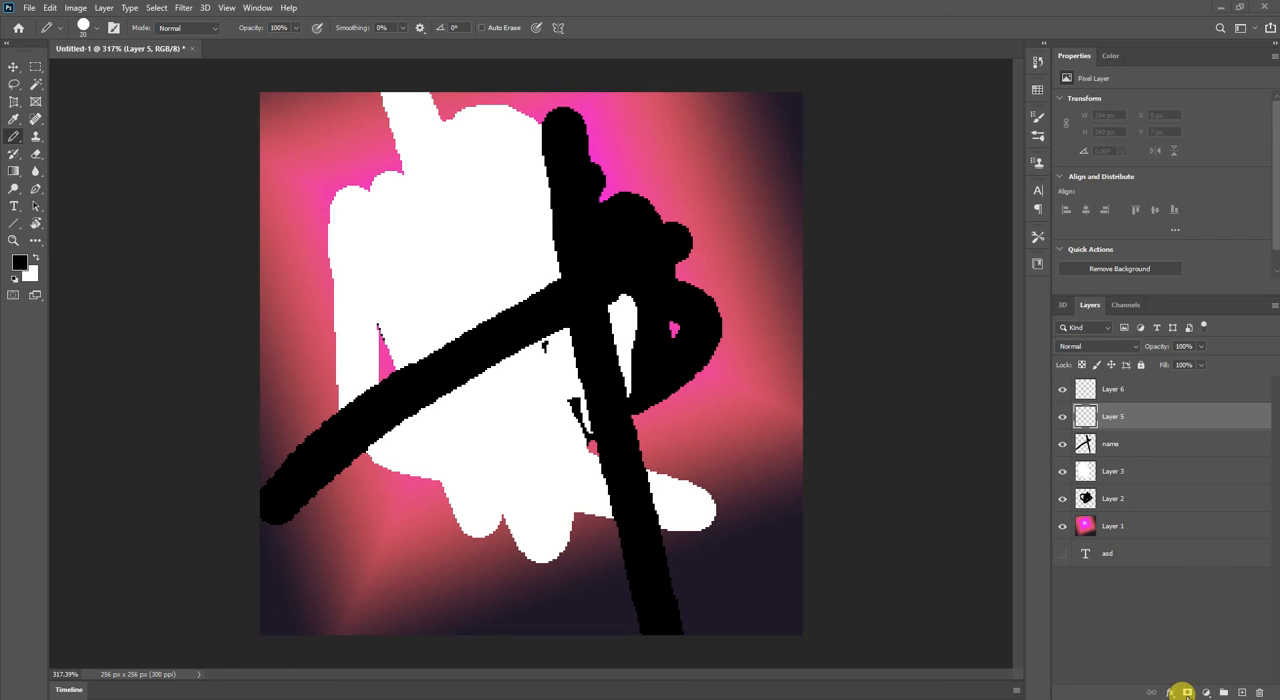
Add a layer mask to the "name" layer and paint black on it to hide part of the upper stroke.
click(1124, 440)
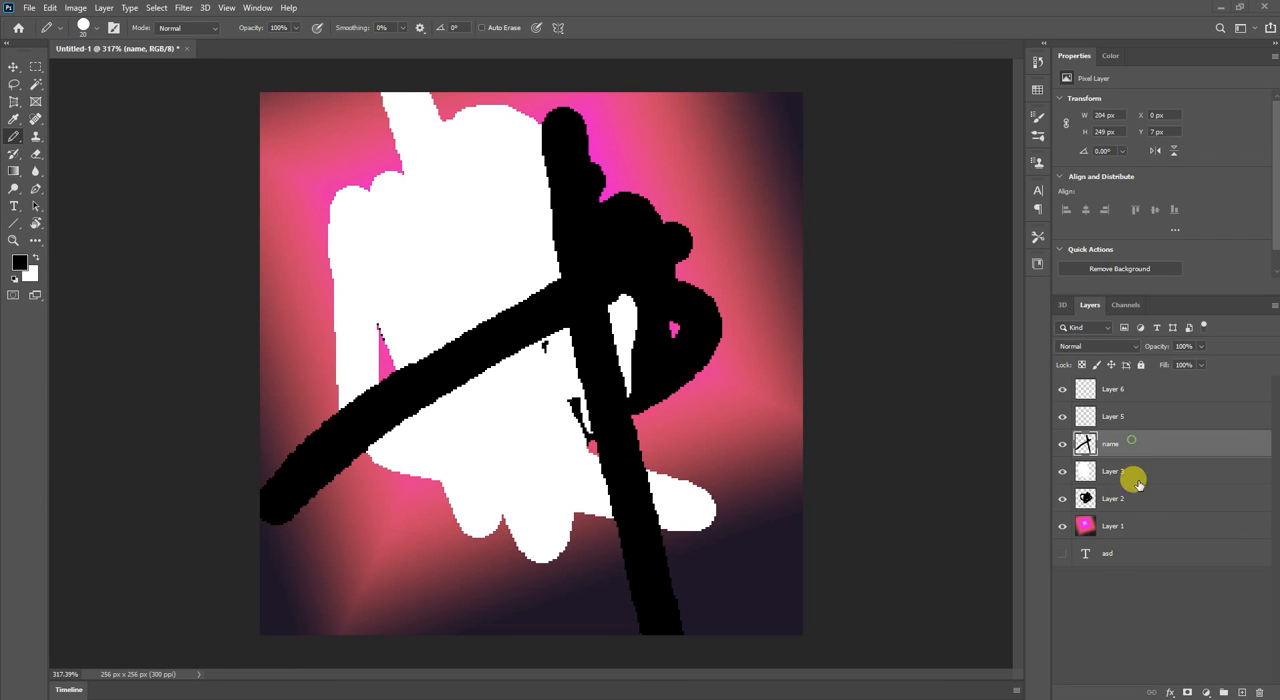
click(1186, 692)
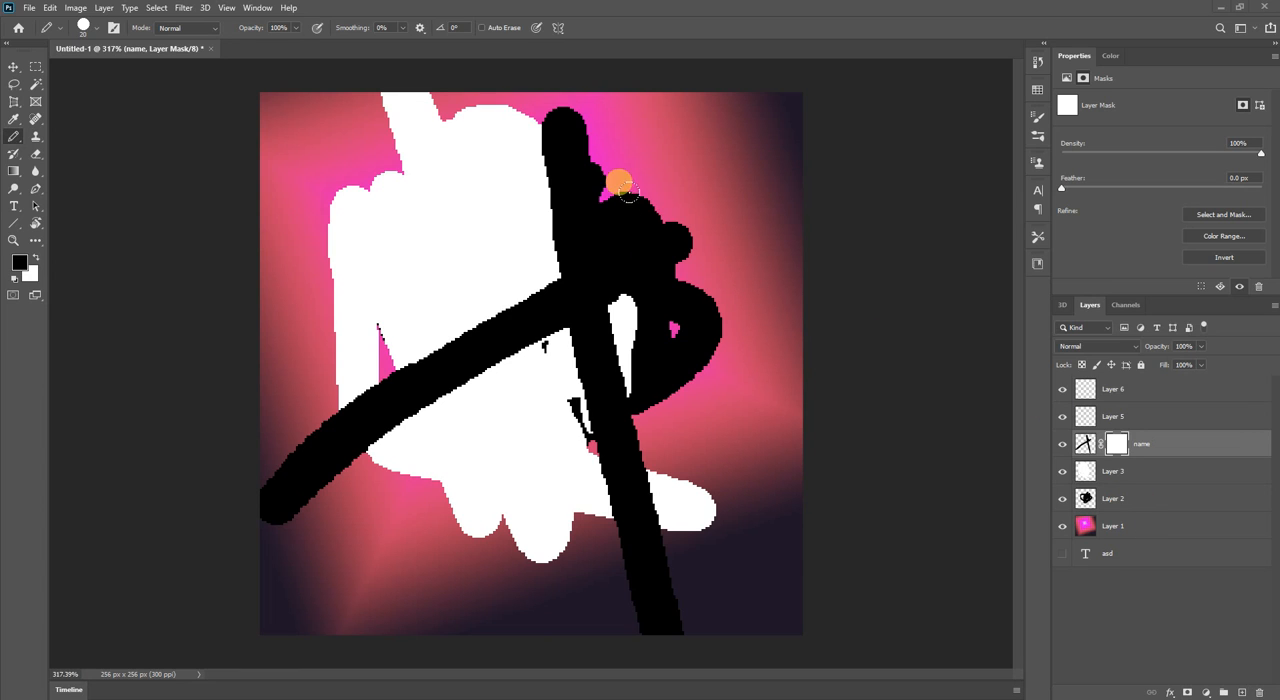
mouse_move(600, 240)
mouse_down()
mouse_move(414, 380)
mouse_move(590, 243)
mouse_move(451, 400)
mouse_move(557, 297)
mouse_move(598, 480)
mouse_move(614, 413)
mouse_move(536, 103)
mouse_move(537, 157)
mouse_move(503, 229)
mouse_move(380, 371)
mouse_move(354, 443)
mouse_move(394, 280)
mouse_move(401, 441)
mouse_move(454, 461)
mouse_move(465, 240)
mouse_move(540, 273)
mouse_move(525, 228)
mouse_move(507, 313)
mouse_move(551, 157)
mouse_move(626, 546)
mouse_move(563, 316)
mouse_move(577, 306)
mouse_move(529, 229)
mouse_move(634, 131)
mouse_move(447, 128)
mouse_move(583, 356)
mouse_up()
Select Layer 1 and hide Layer 2, Layer 3 and the "name" layer.
click(1136, 474)
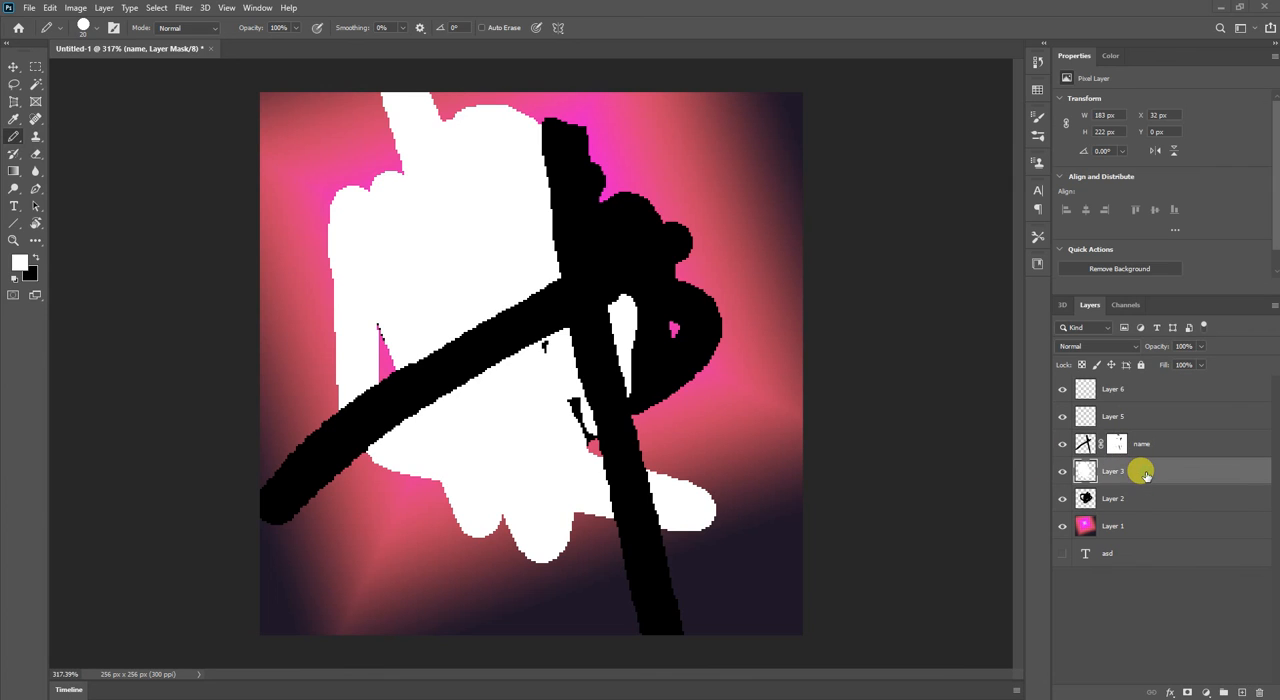
click(1114, 524)
click(1062, 503)
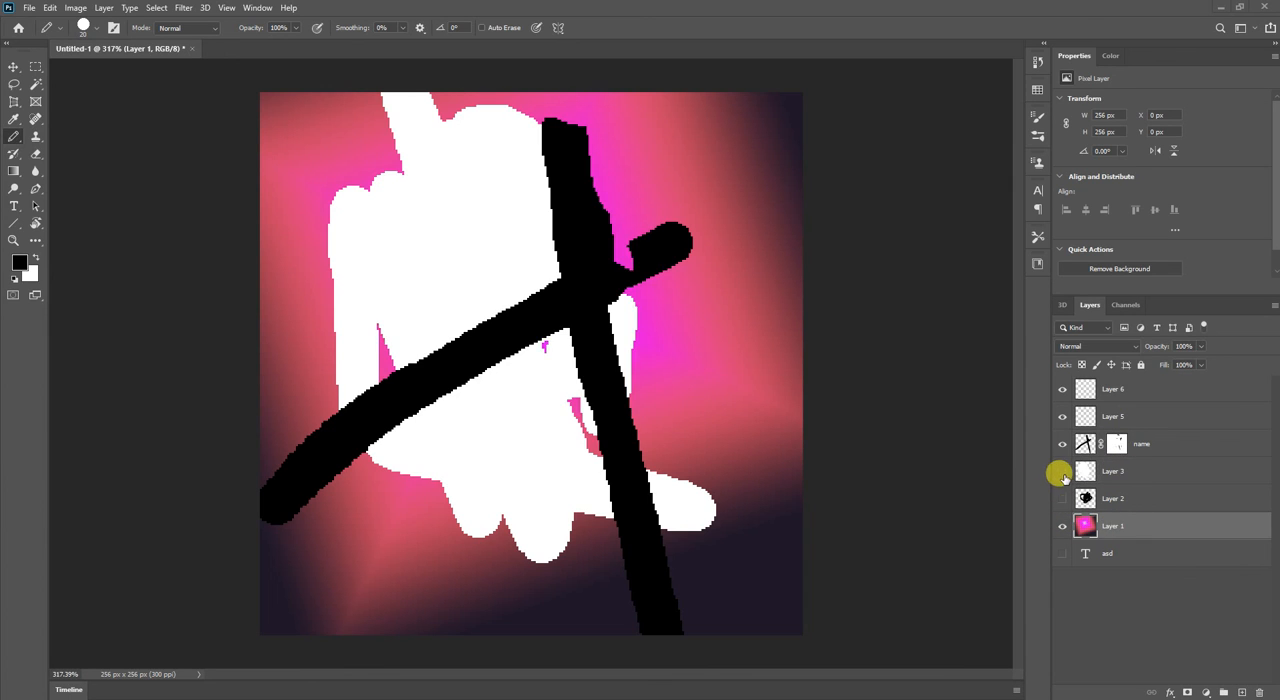
click(1062, 471)
click(1062, 443)
right_click(1146, 529)
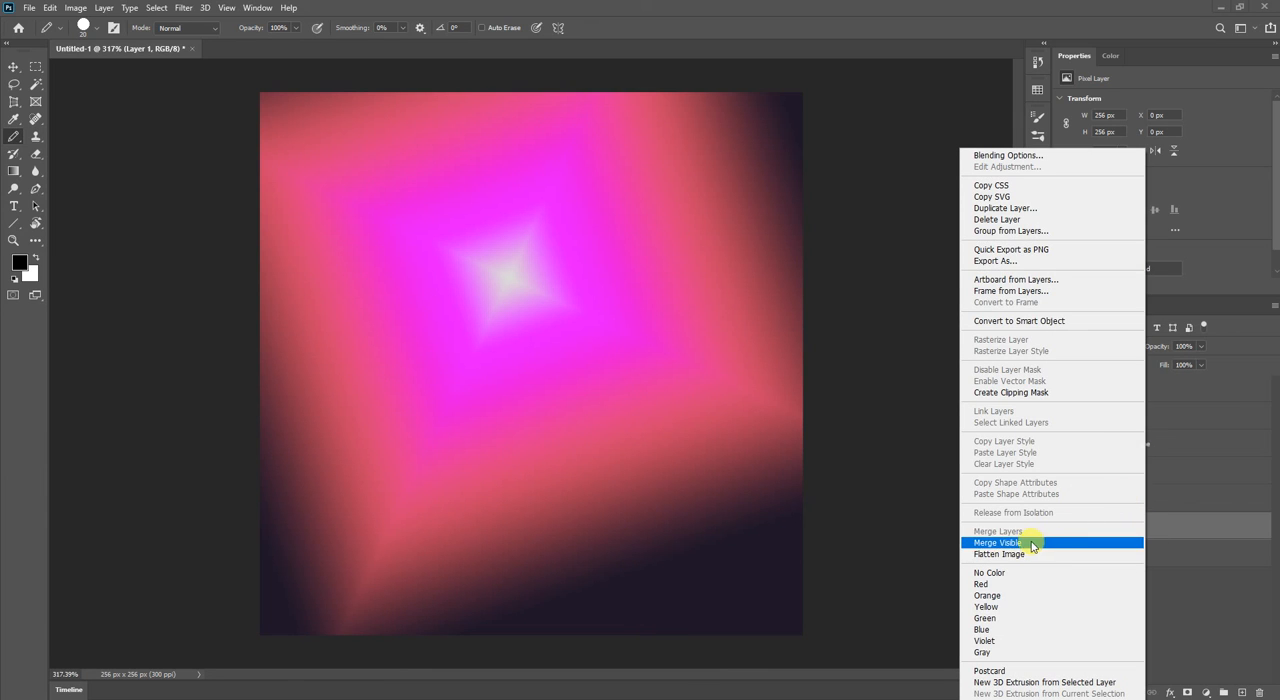
click(1186, 628)
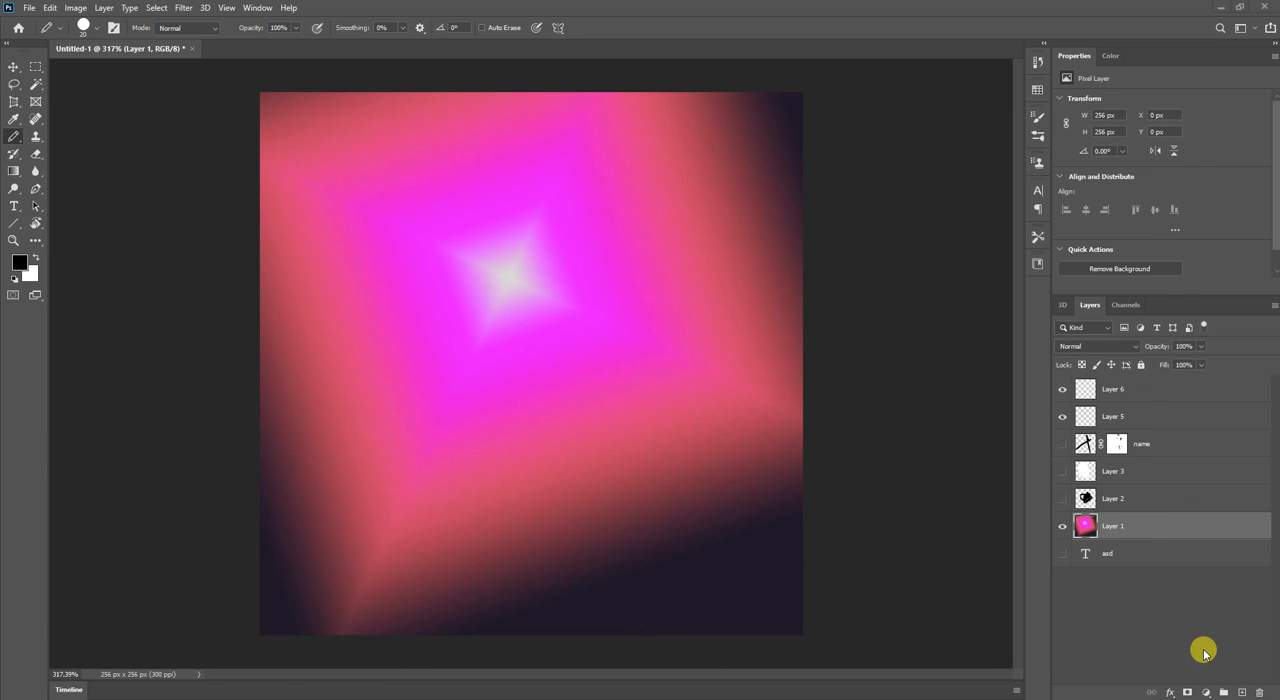
Add a layer mask to Layer 1, paint a black hourglass shape on it, and paint its upper part back with white.
click(1187, 692)
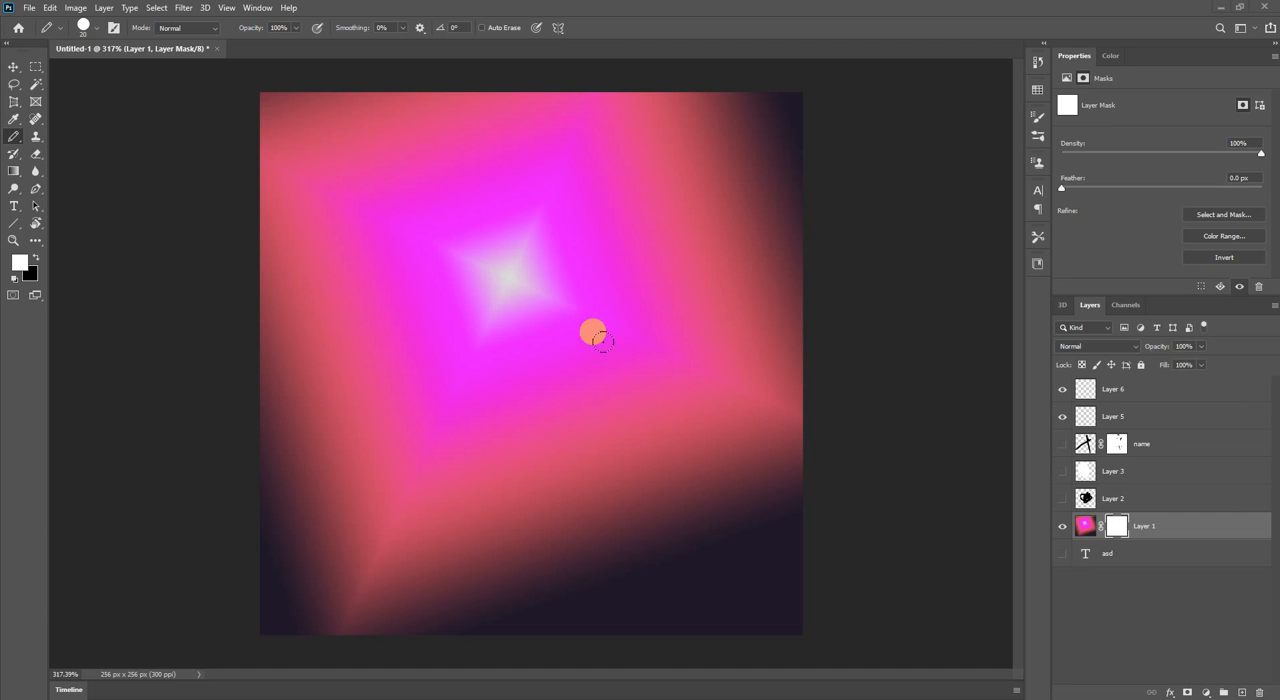
key(v)
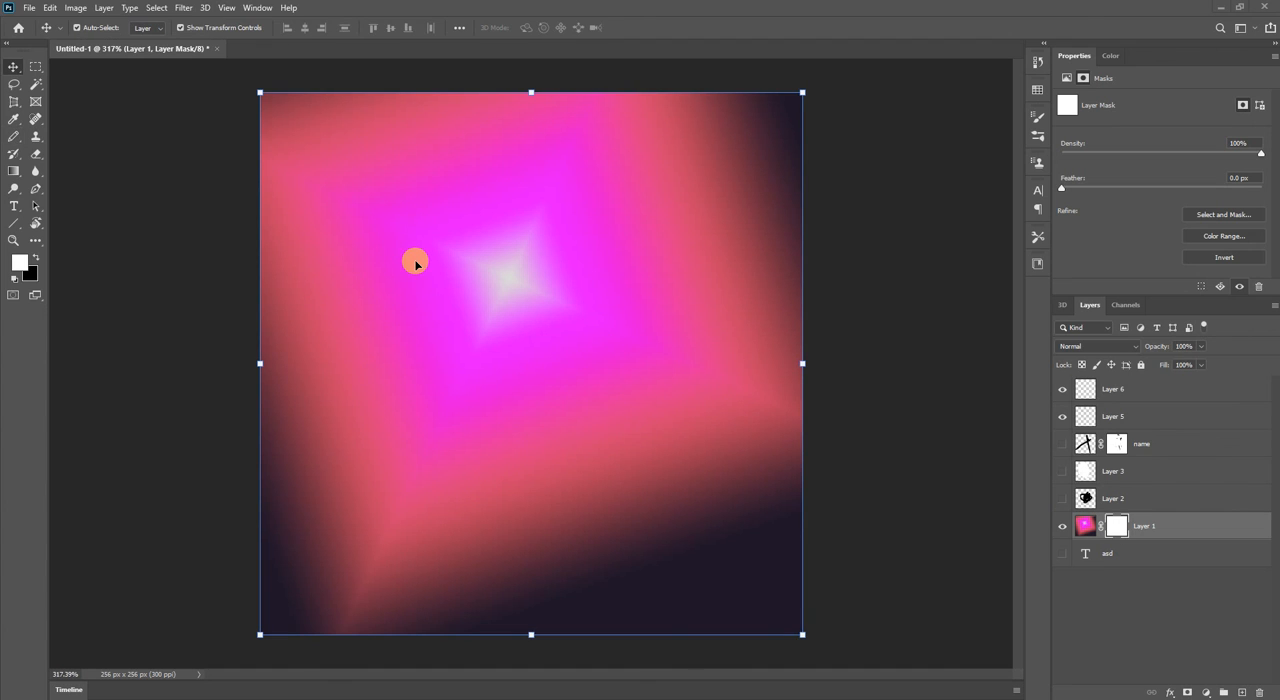
key(b)
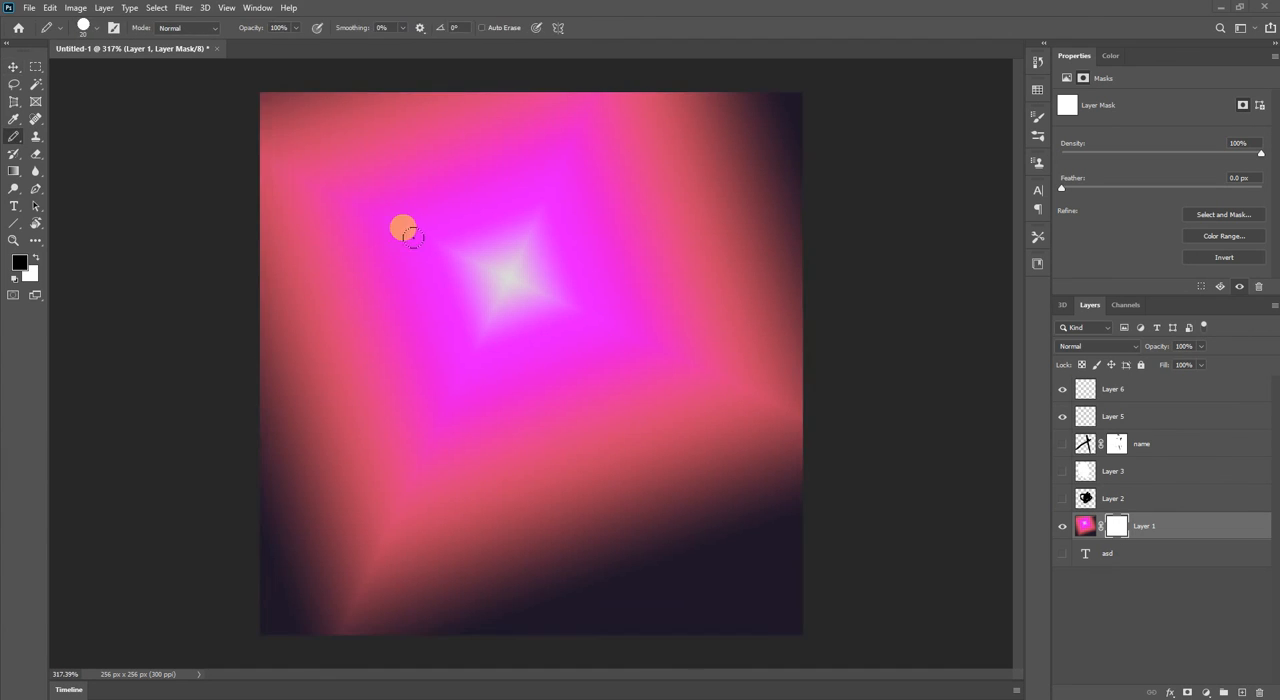
mouse_move(476, 176)
mouse_down()
mouse_move(463, 309)
mouse_move(636, 500)
mouse_move(417, 494)
mouse_move(617, 231)
mouse_move(546, 183)
mouse_move(484, 182)
mouse_up()
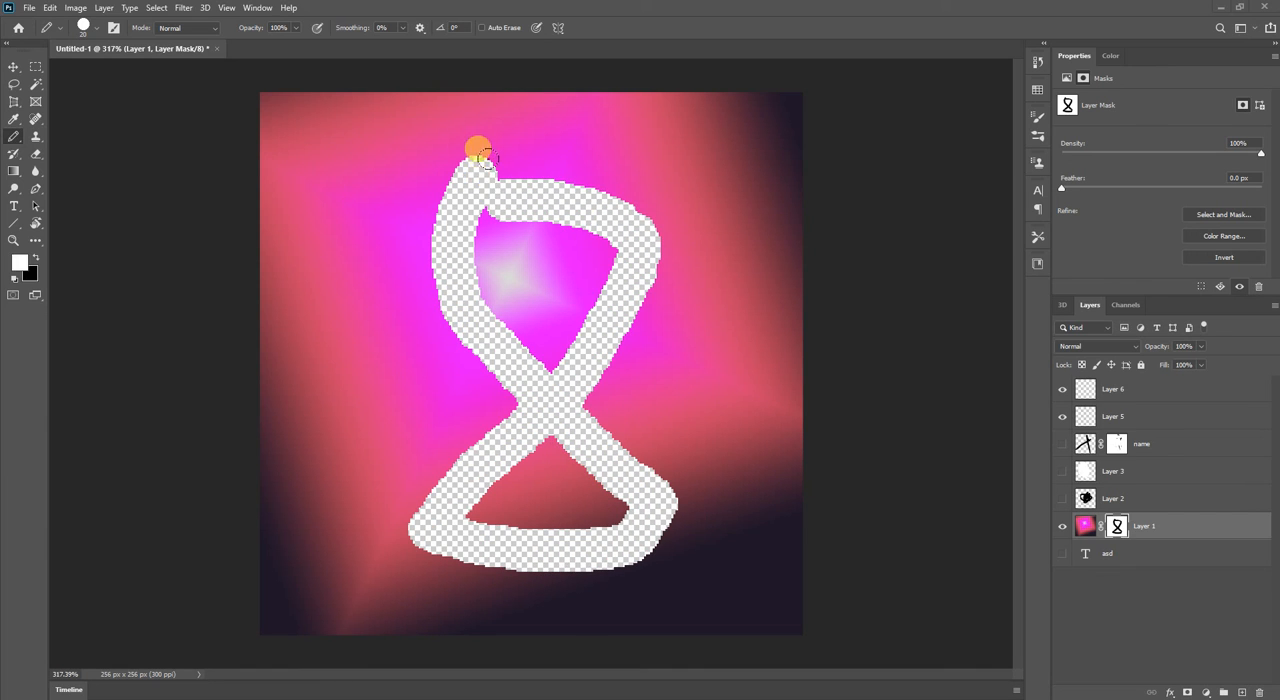
mouse_move(484, 157)
mouse_down()
mouse_move(444, 236)
mouse_move(453, 164)
mouse_move(464, 149)
mouse_move(432, 287)
mouse_move(486, 397)
mouse_move(446, 246)
mouse_move(504, 364)
mouse_move(550, 405)
mouse_move(521, 330)
mouse_move(551, 341)
mouse_move(613, 309)
mouse_move(632, 249)
mouse_move(607, 205)
mouse_move(508, 172)
mouse_move(503, 191)
mouse_move(618, 203)
mouse_move(489, 212)
mouse_move(648, 212)
mouse_move(600, 251)
mouse_move(597, 366)
mouse_move(572, 414)
mouse_move(572, 307)
mouse_move(621, 478)
mouse_move(685, 540)
mouse_move(737, 532)
mouse_up()
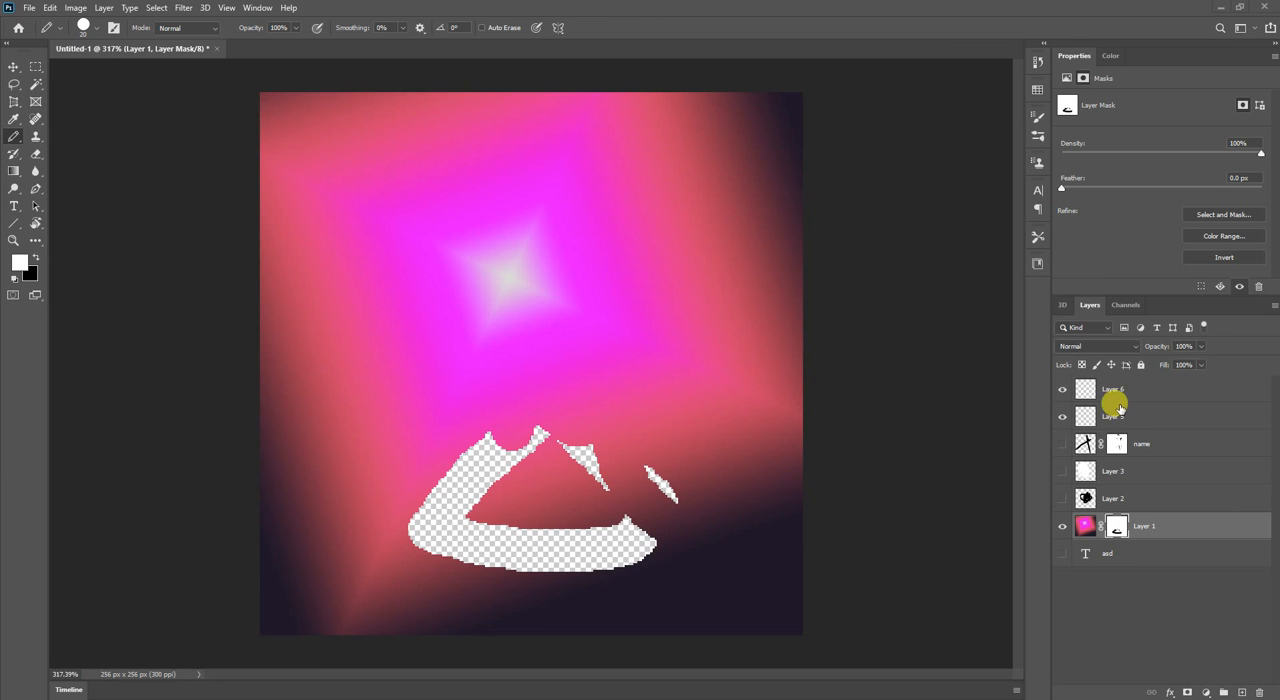
Scribble thick black Pencil strokes on Layer 5 and merge all visible layers.
click(1113, 416)
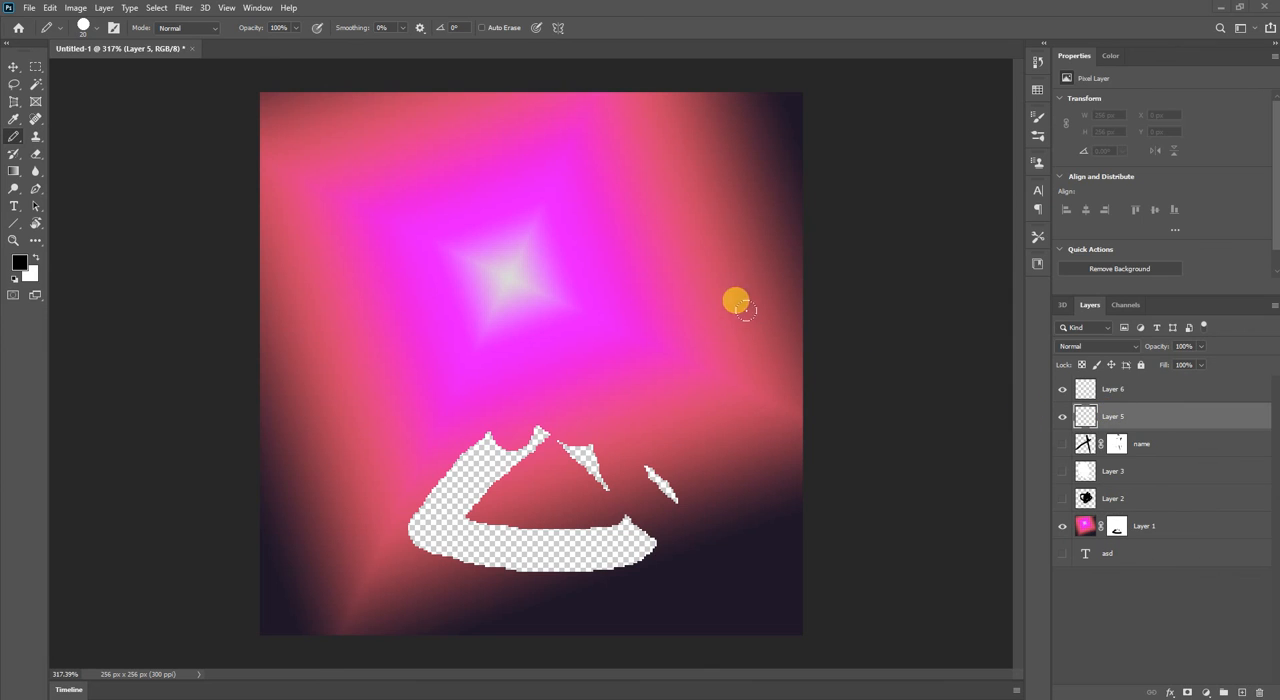
mouse_move(541, 160)
mouse_down()
mouse_move(425, 470)
mouse_move(555, 218)
mouse_move(515, 485)
mouse_move(631, 457)
mouse_up()
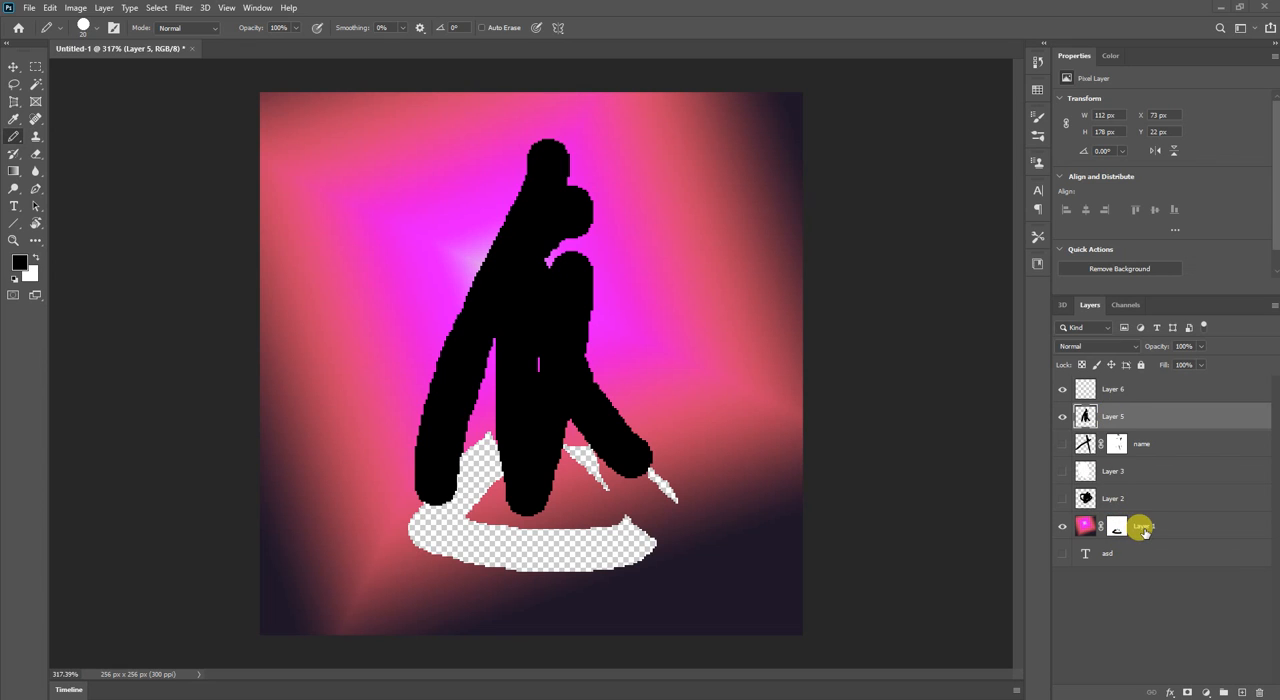
right_click(1148, 420)
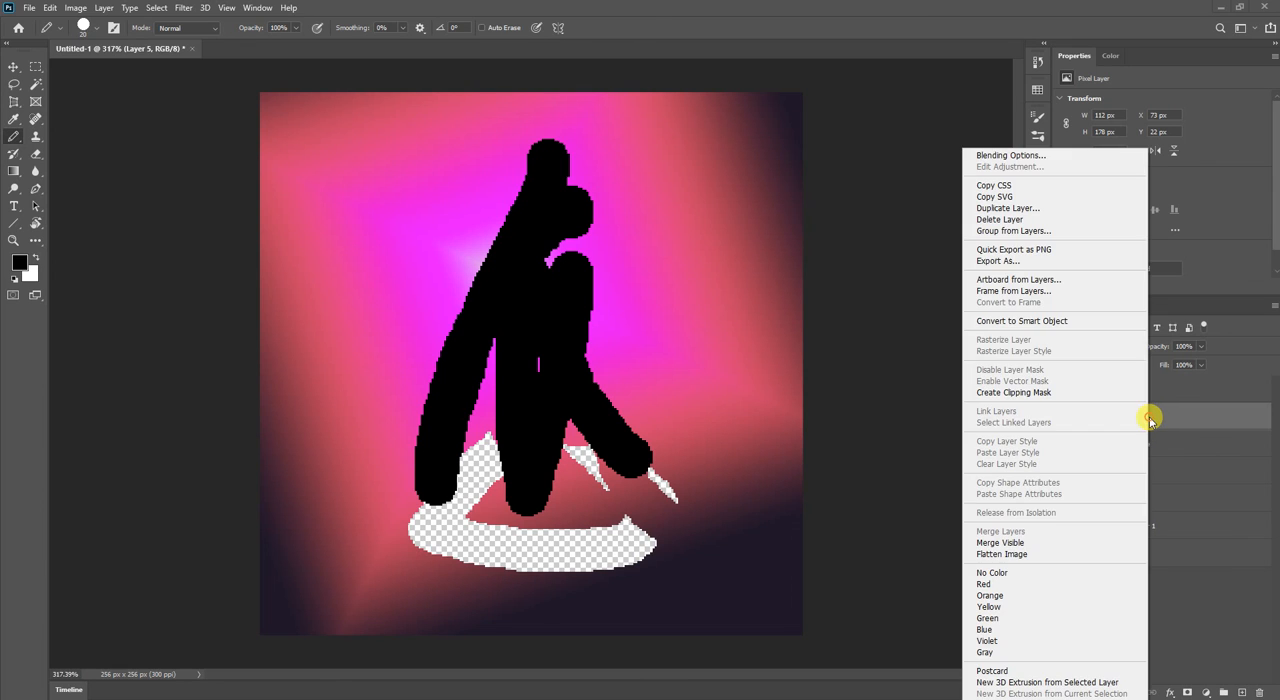
click(1018, 555)
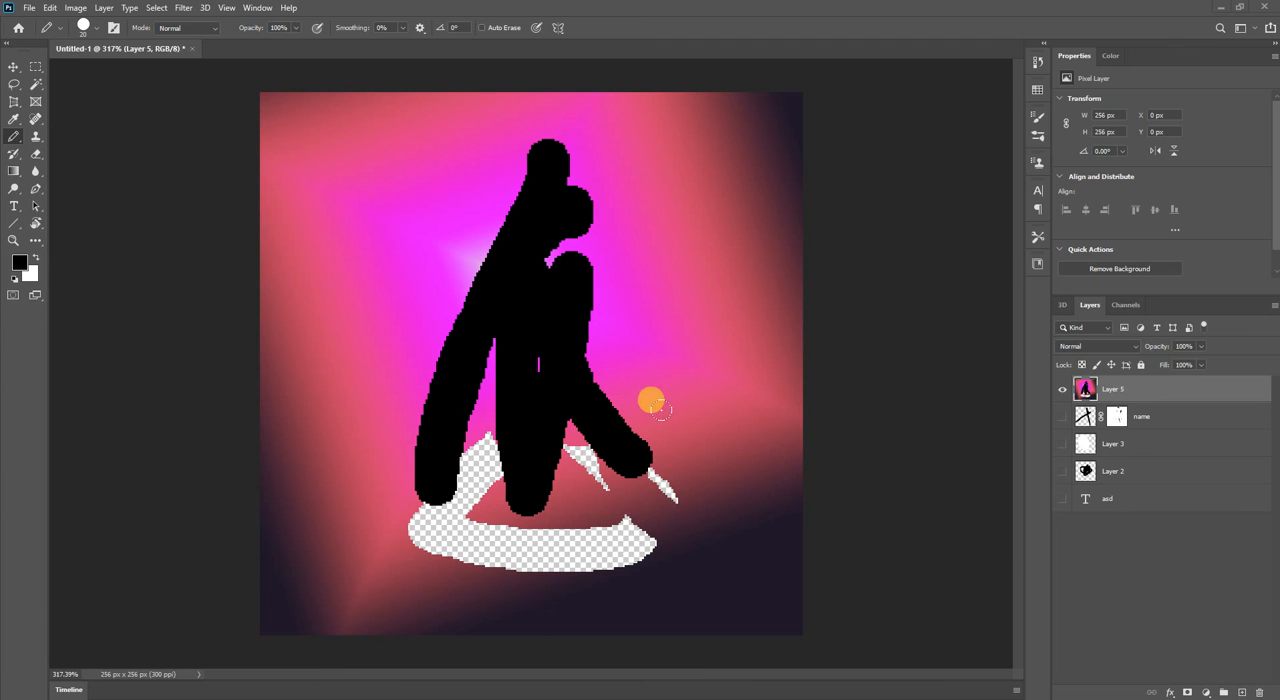
Flatten the image, discarding the hidden layers, and undo the flattening.
right_click(1128, 386)
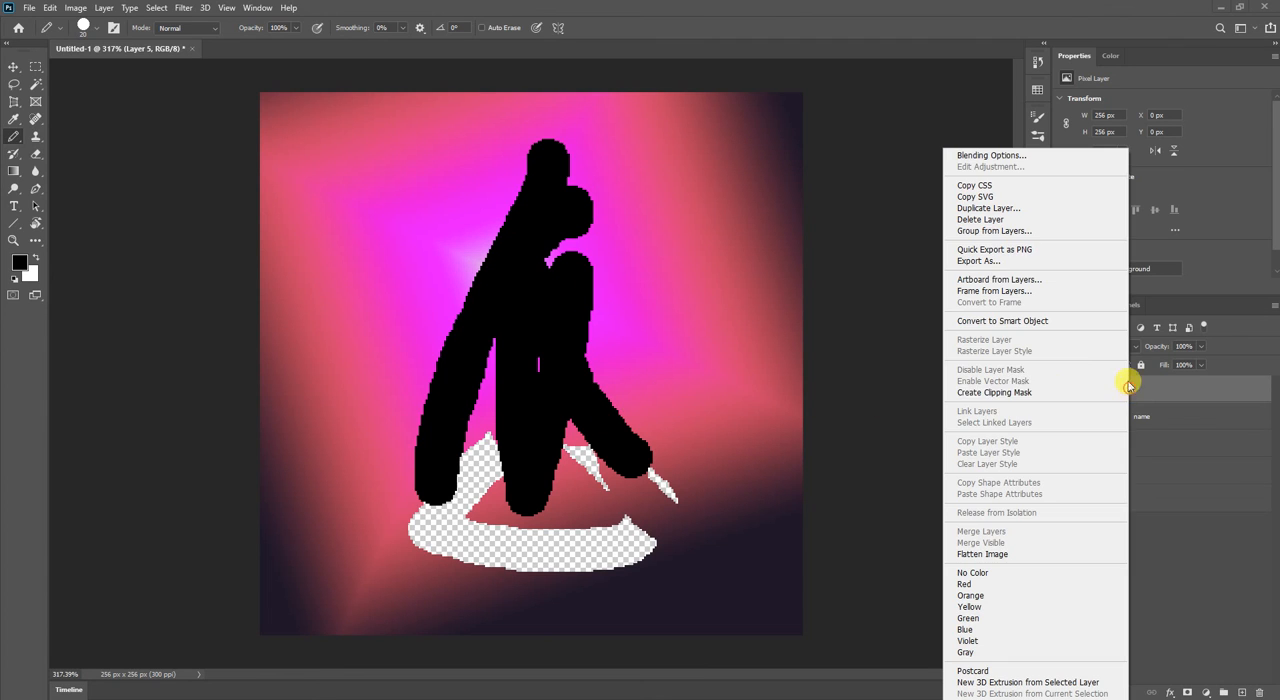
click(1002, 557)
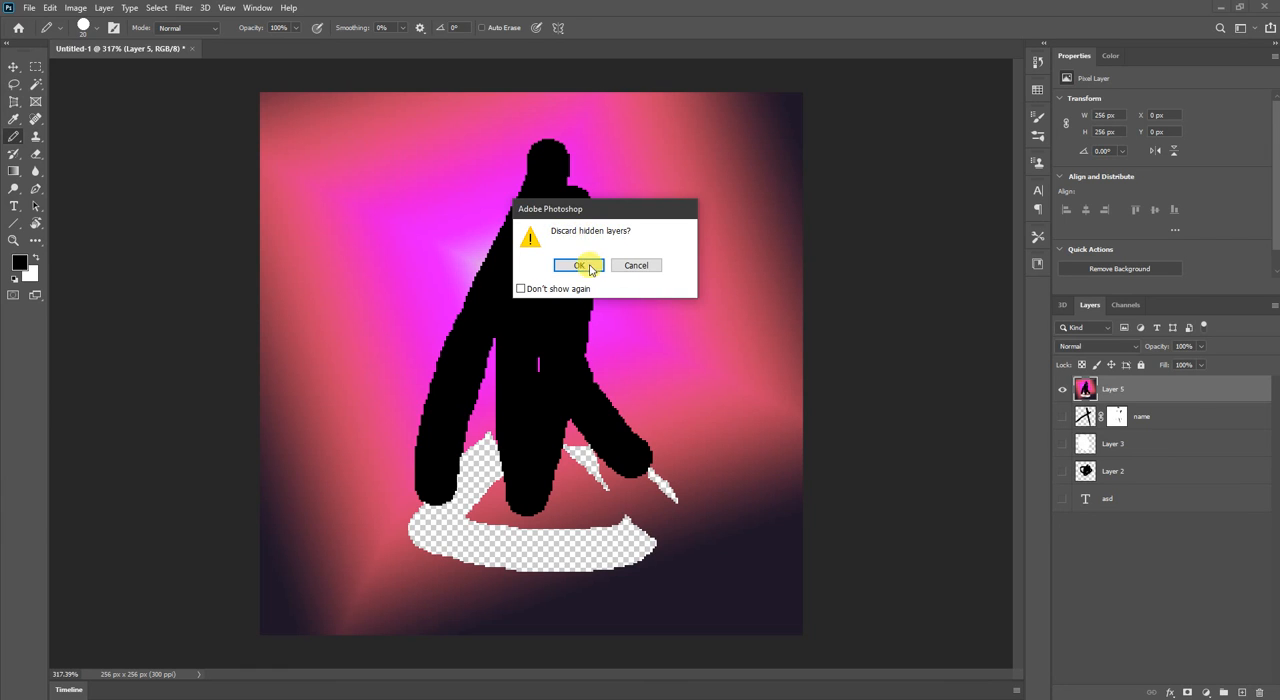
click(579, 266)
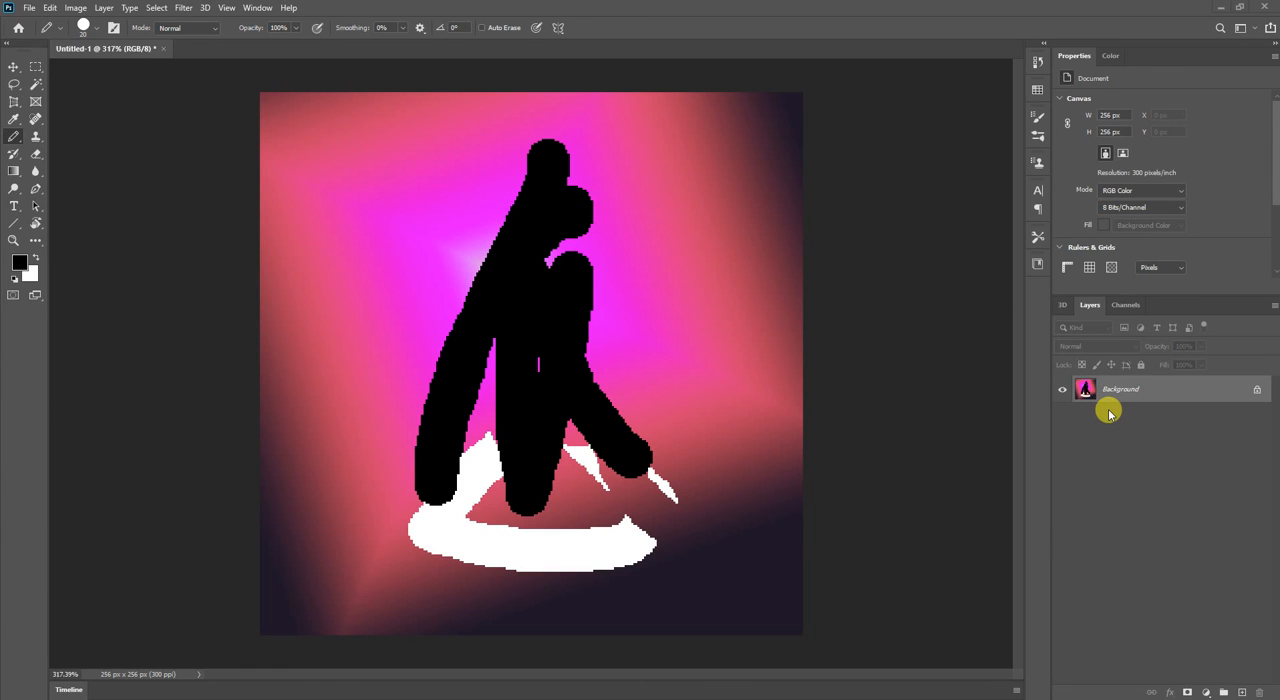
key(ctrl+z)
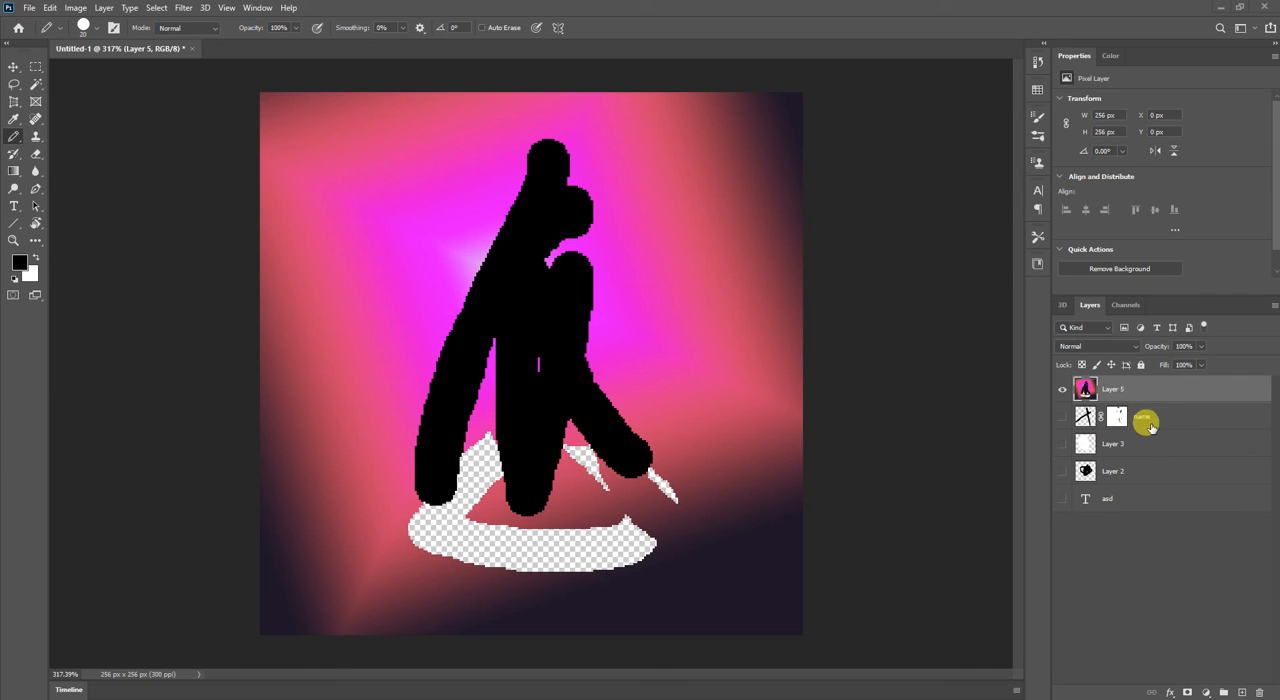
Add a Hue/Saturation adjustment layer above Layer 5 with Saturation -38 and Lightness -40.
click(1207, 692)
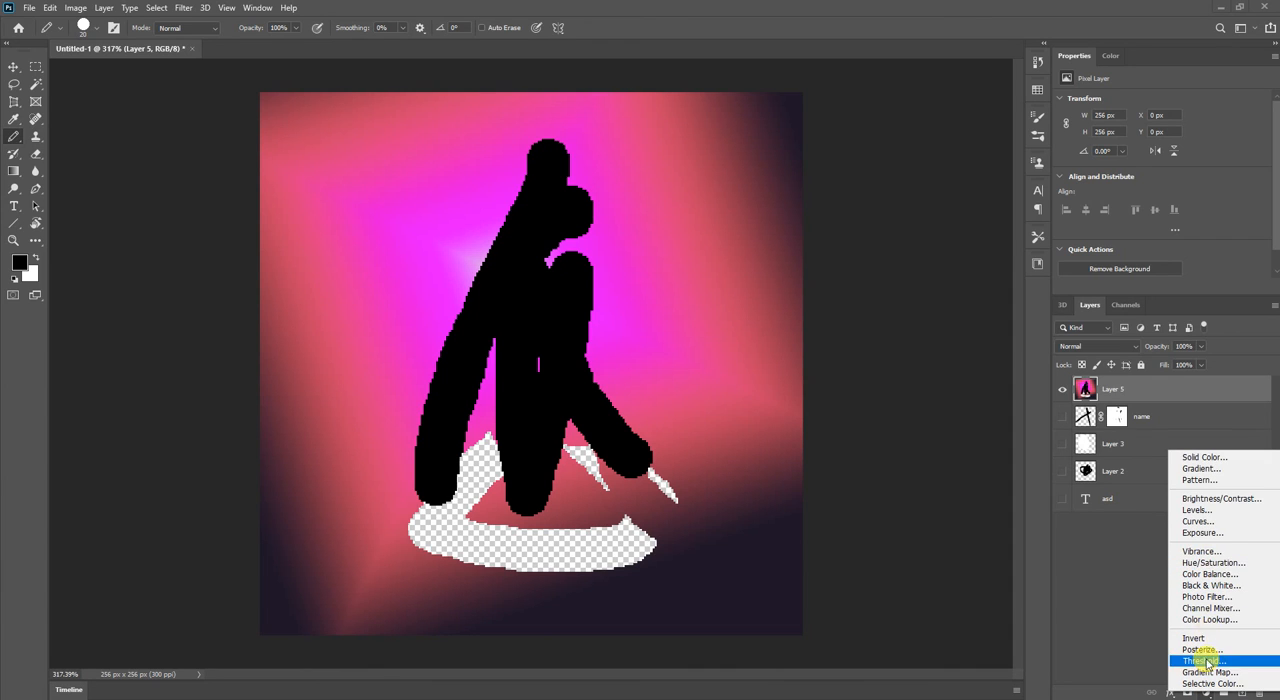
click(1203, 563)
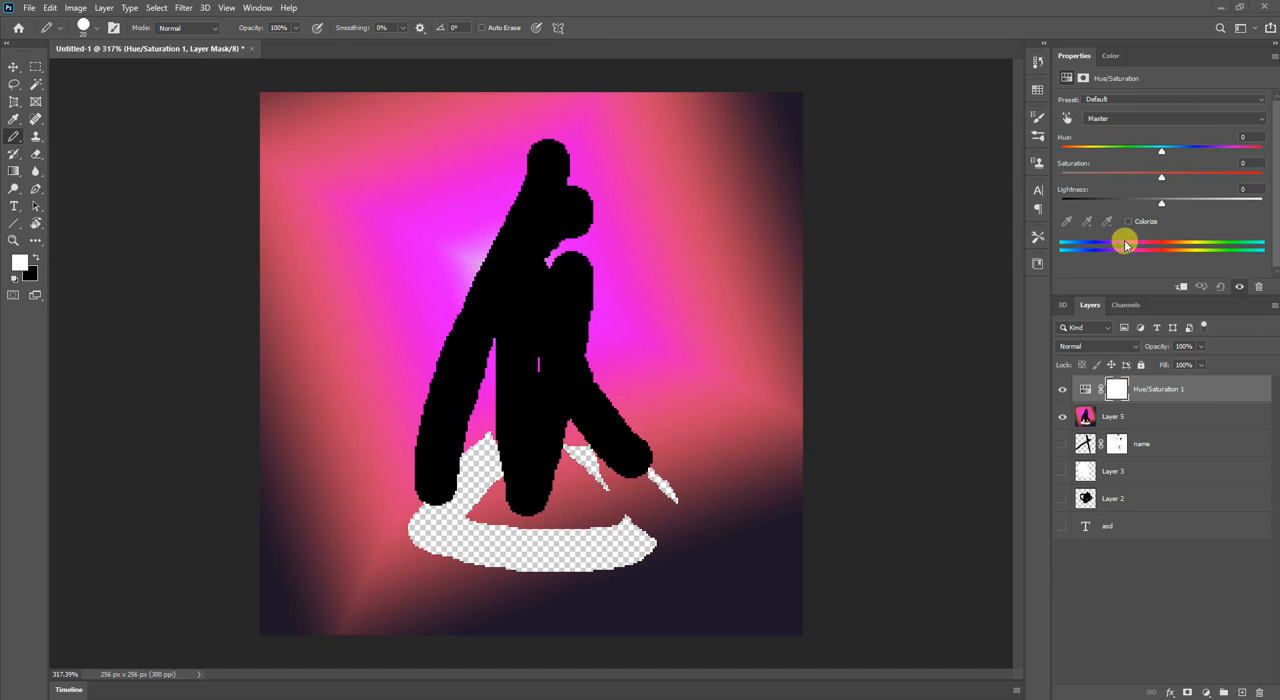
drag(1162, 203, 1125, 191)
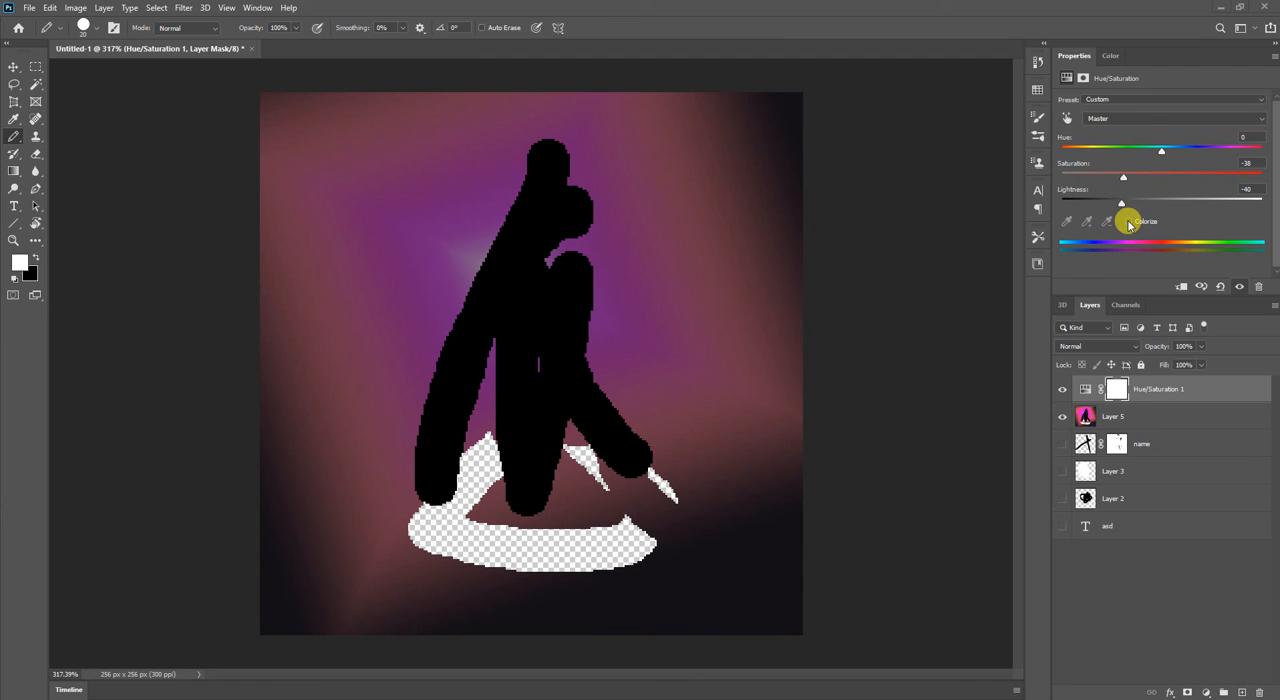
Turn on Colorize for the Hue/Saturation adjustment and set Saturation to 100 and Hue to about 44.
click(1127, 222)
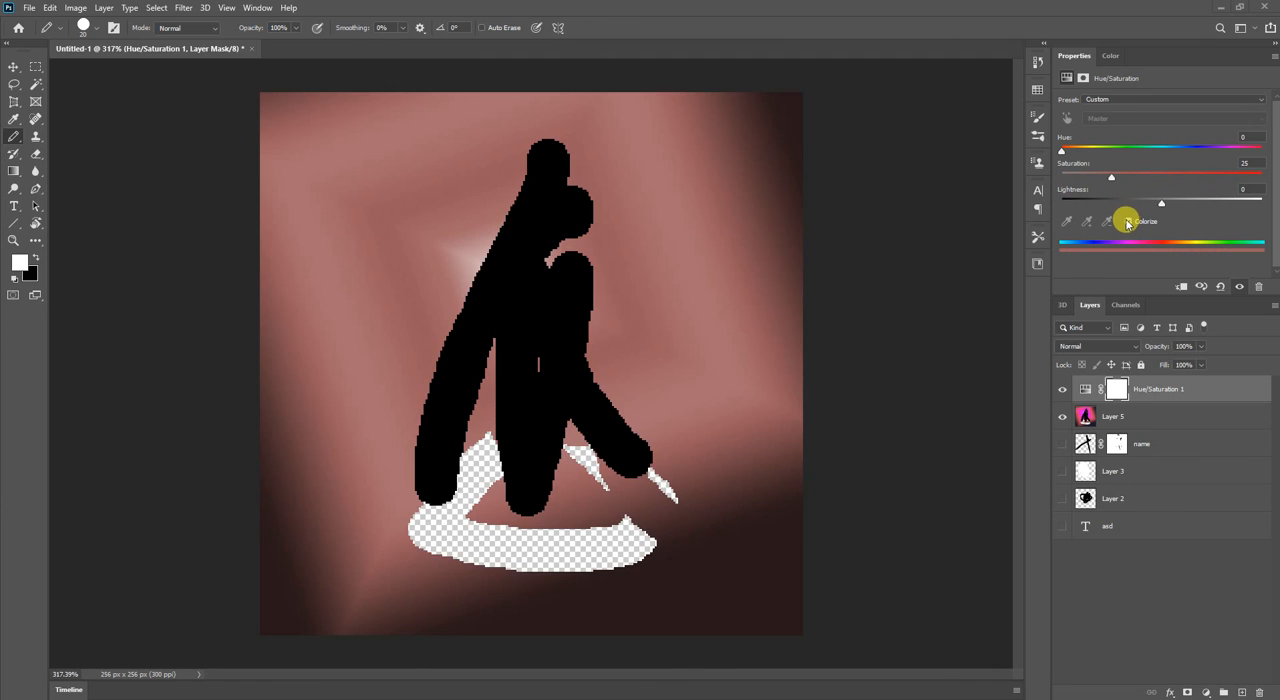
drag(1112, 177, 1258, 177)
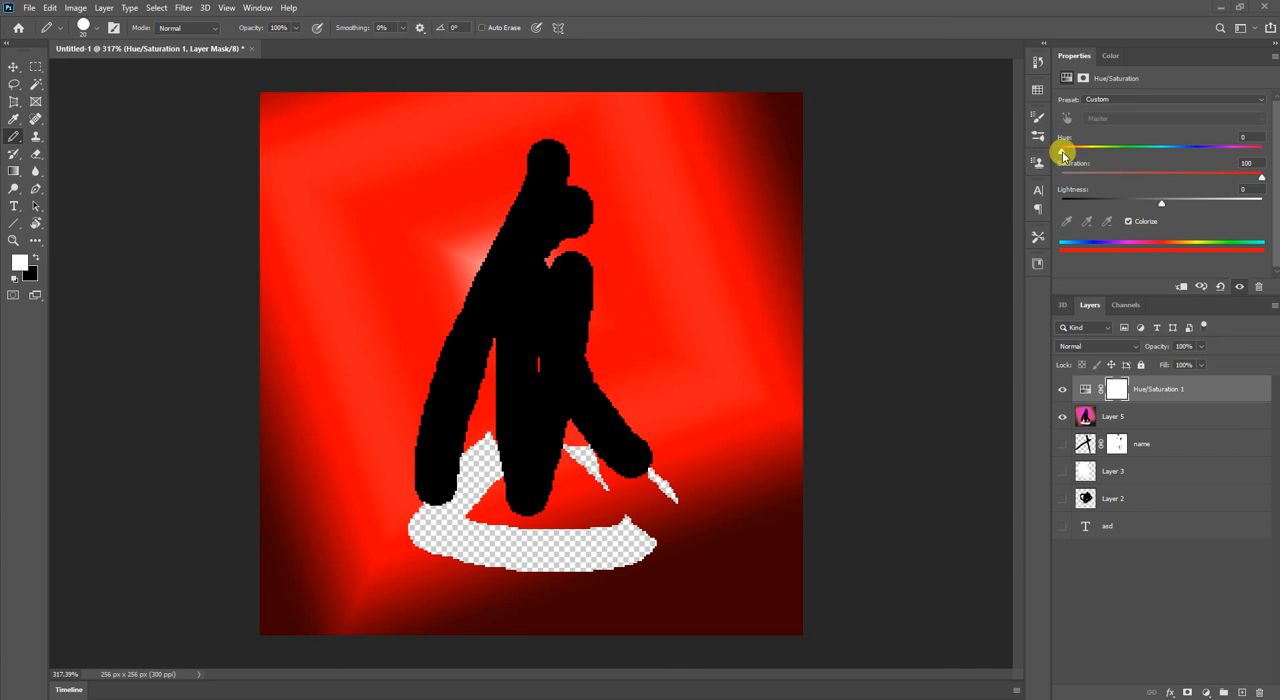
mouse_move(1062, 149)
mouse_down()
mouse_move(1272, 164)
mouse_move(1079, 160)
mouse_move(1086, 150)
mouse_up()
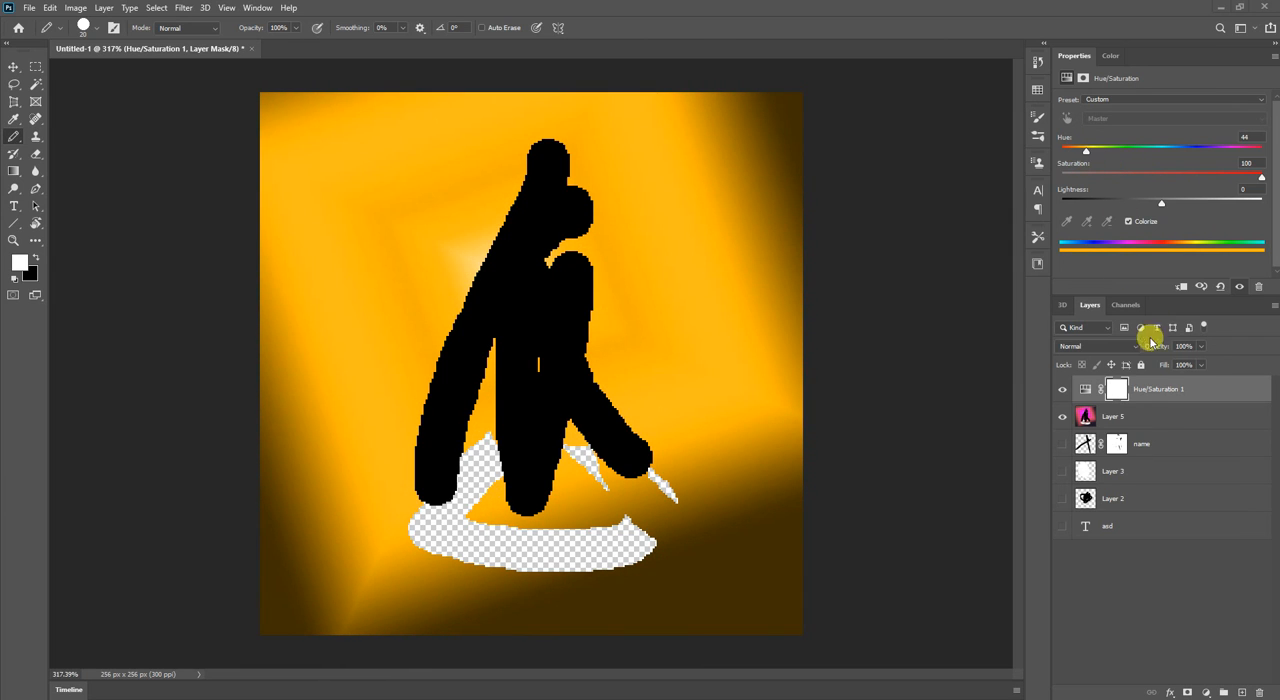
Swap the foreground colour to white and draw long looping Pencil strokes across Layer 5.
click(1150, 416)
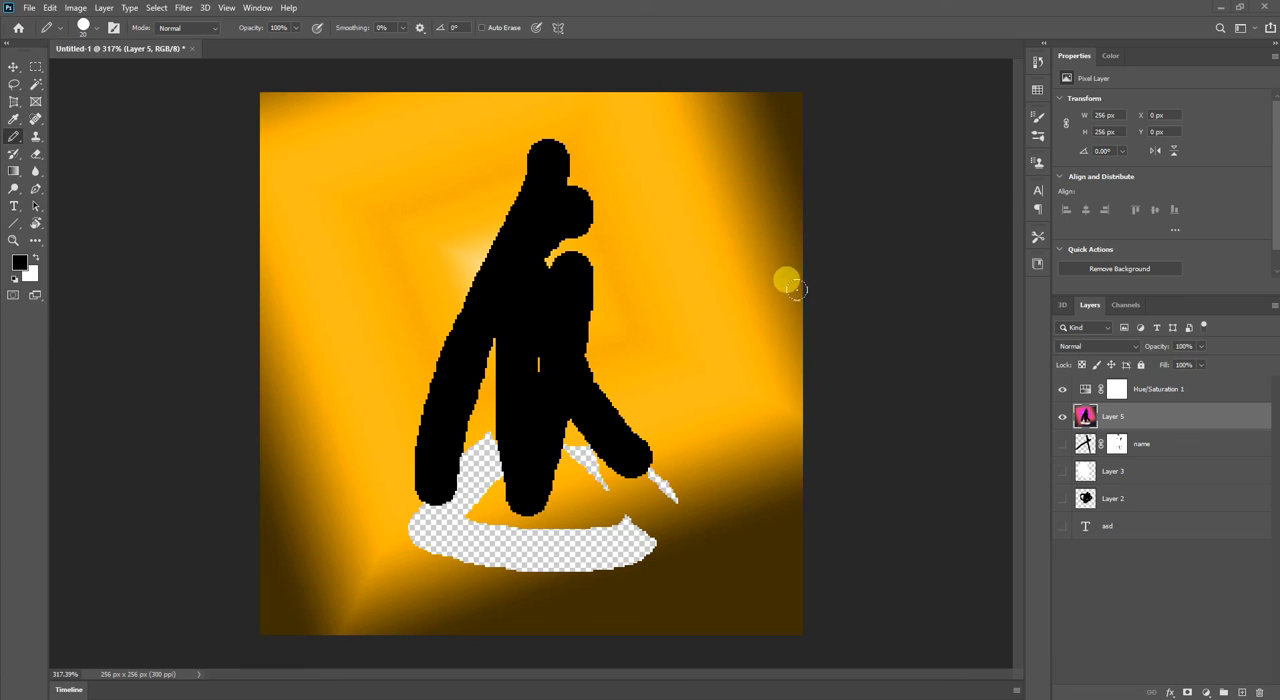
key(x)
mouse_move(598, 157)
mouse_down()
mouse_move(439, 359)
mouse_move(322, 274)
mouse_move(726, 329)
mouse_move(746, 437)
mouse_move(808, 548)
mouse_up()
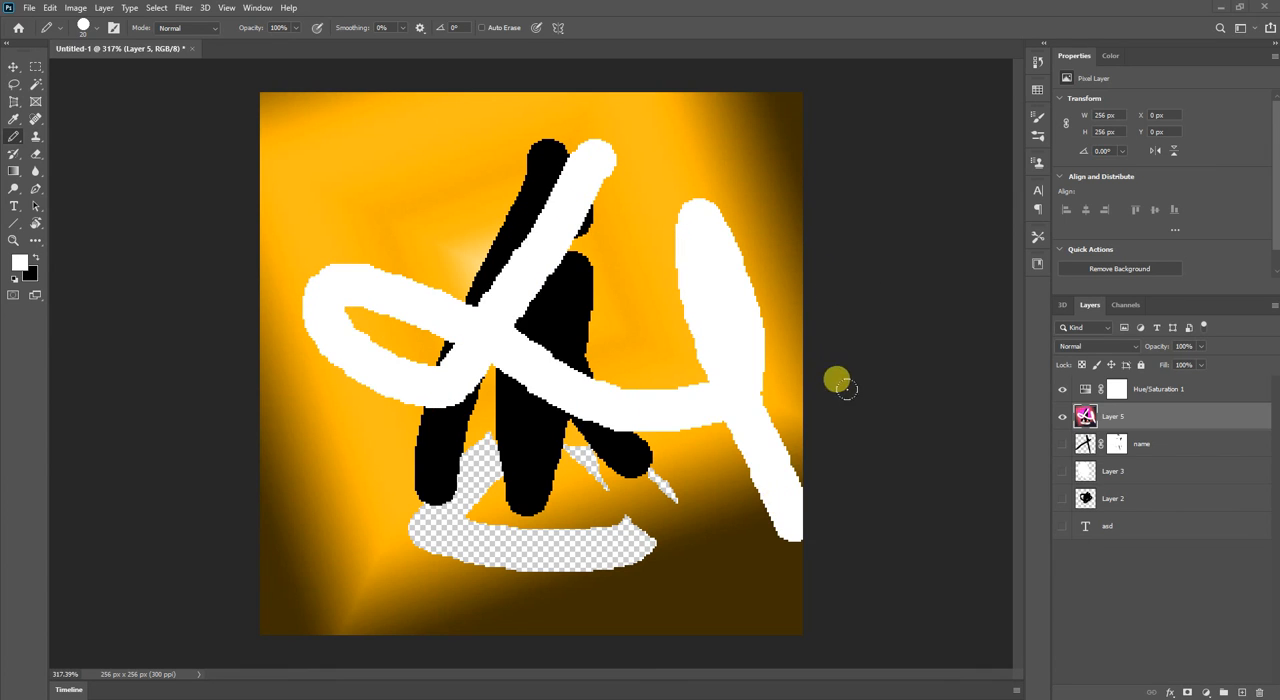
Lower the Hue of the Hue/Saturation adjustment to turn the gradient a deeper orange.
click(1140, 387)
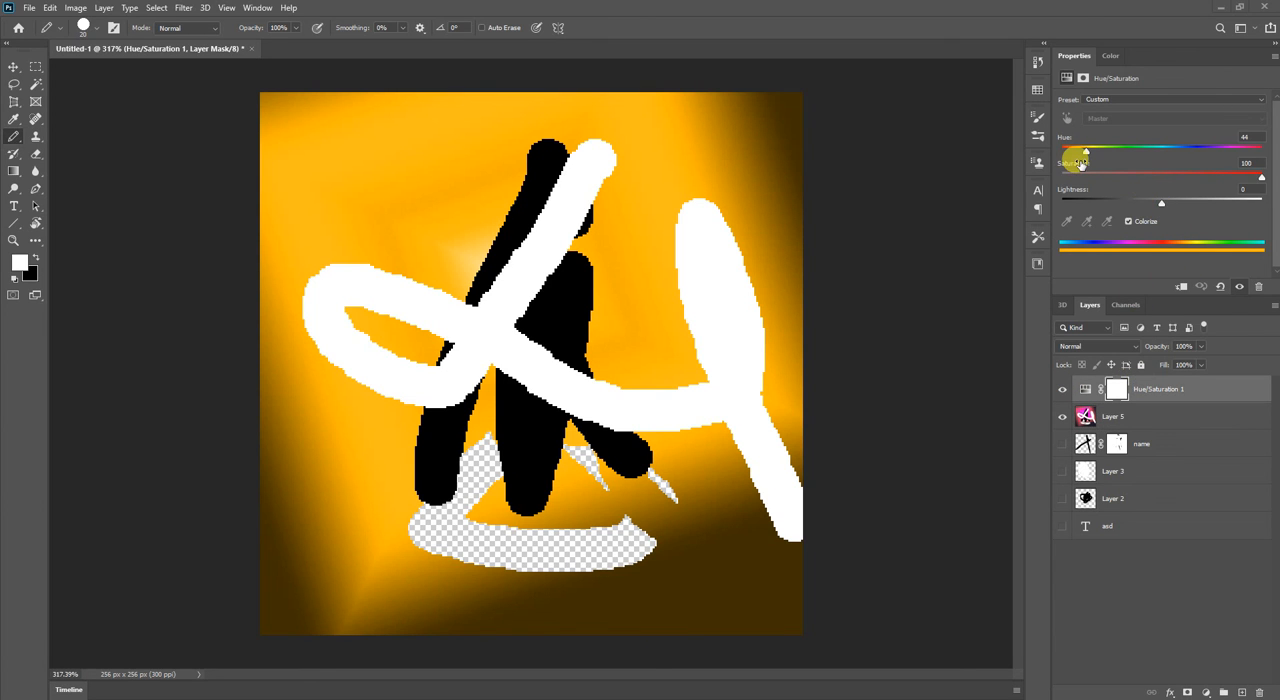
mouse_move(1087, 149)
mouse_down()
mouse_move(1122, 149)
mouse_move(1076, 149)
mouse_up()
Draw looping Pencil strokes in bright green (#00ff06) across Layer 5, and compare them with the Hue/Saturation adjustment off and on.
click(1142, 410)
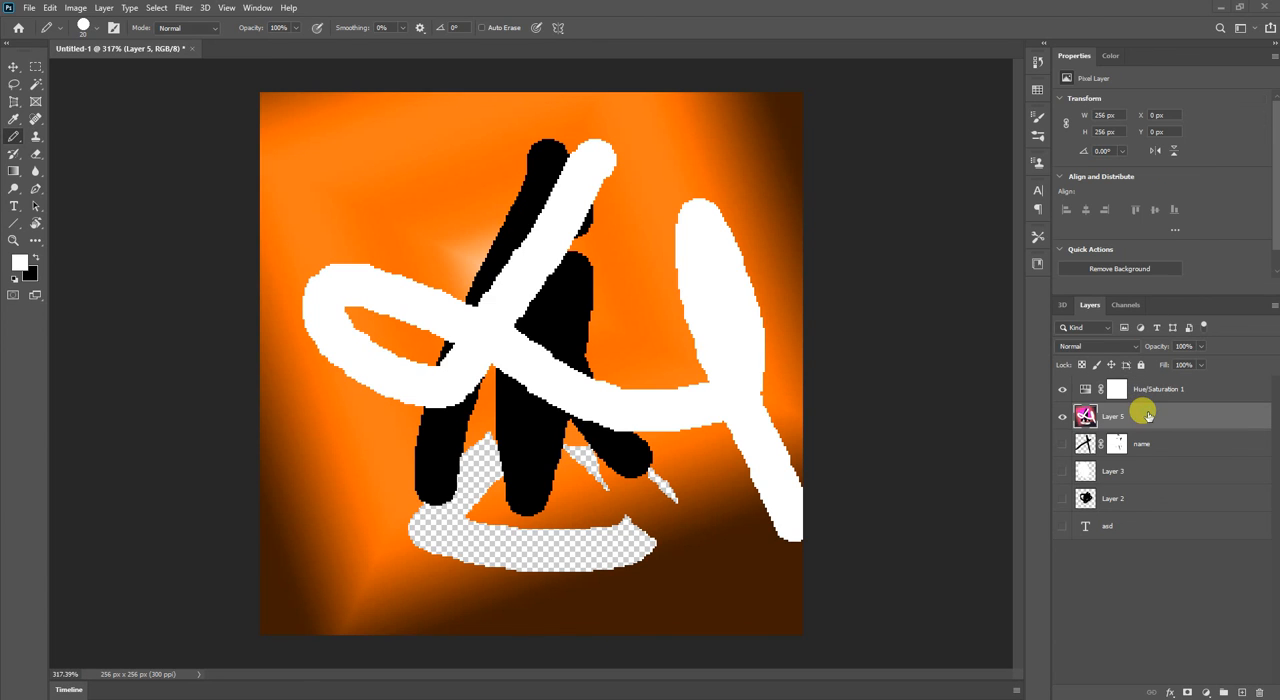
click(20, 262)
drag(951, 191, 985, 118)
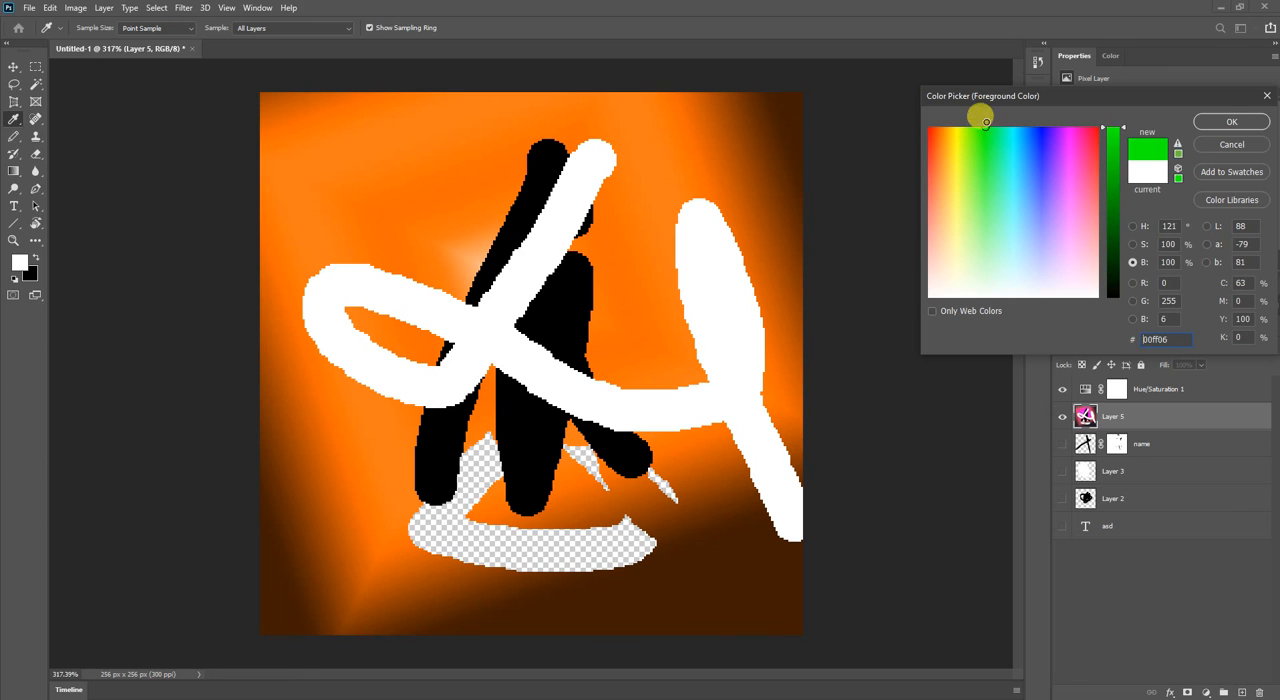
click(1229, 121)
mouse_move(709, 83)
mouse_down()
mouse_move(511, 312)
mouse_move(533, 346)
mouse_move(722, 200)
mouse_move(682, 190)
mouse_move(725, 438)
mouse_move(632, 220)
mouse_move(467, 254)
mouse_move(431, 302)
mouse_move(698, 189)
mouse_move(471, 264)
mouse_move(419, 195)
mouse_move(319, 295)
mouse_move(512, 312)
mouse_move(487, 135)
mouse_move(691, 447)
mouse_move(849, 400)
mouse_up()
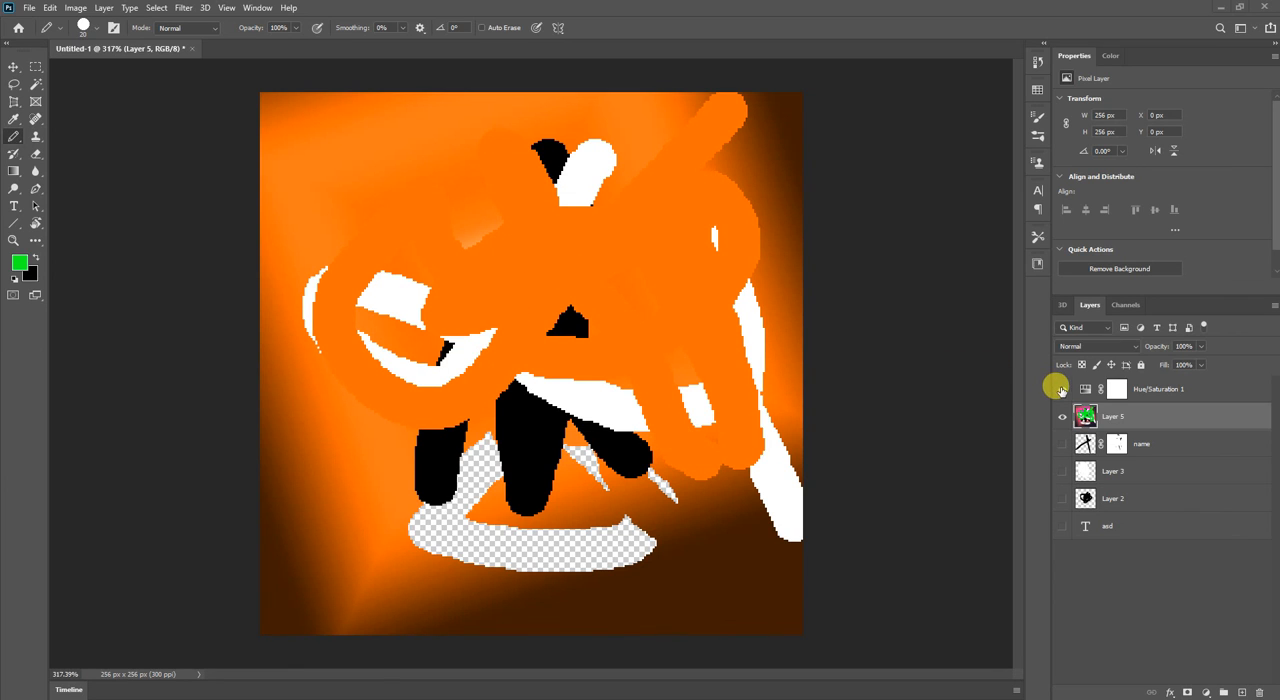
click(1062, 389)
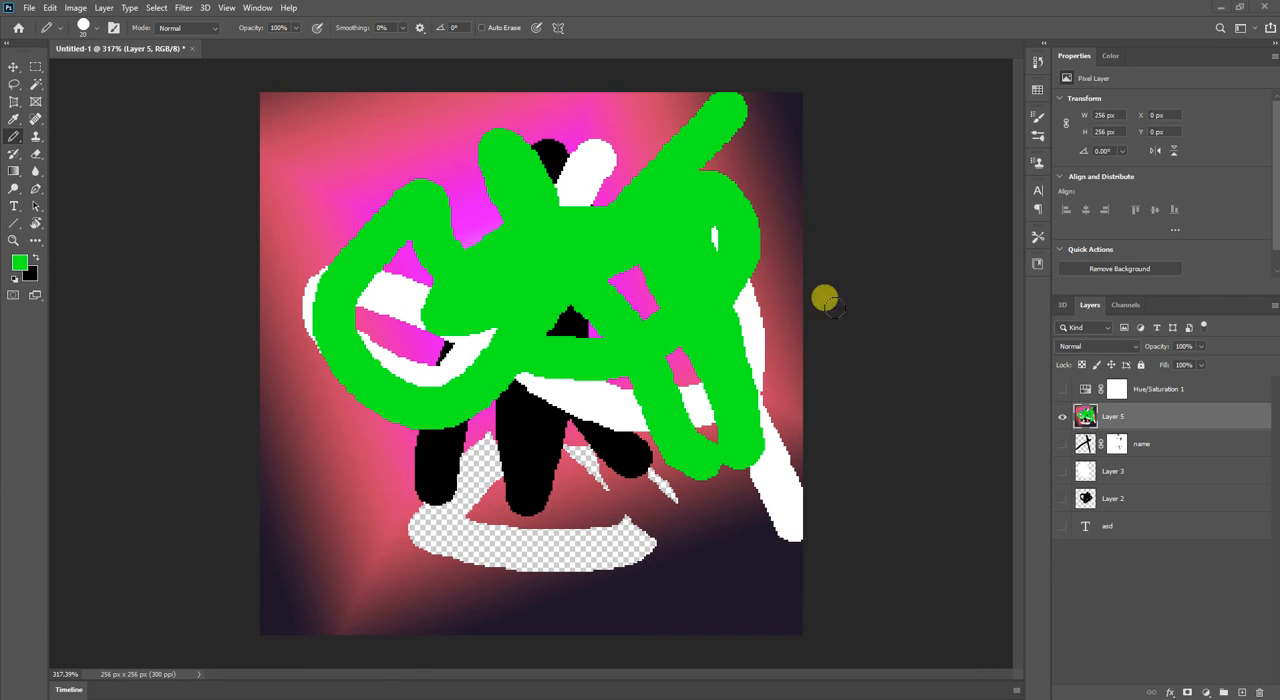
click(1062, 389)
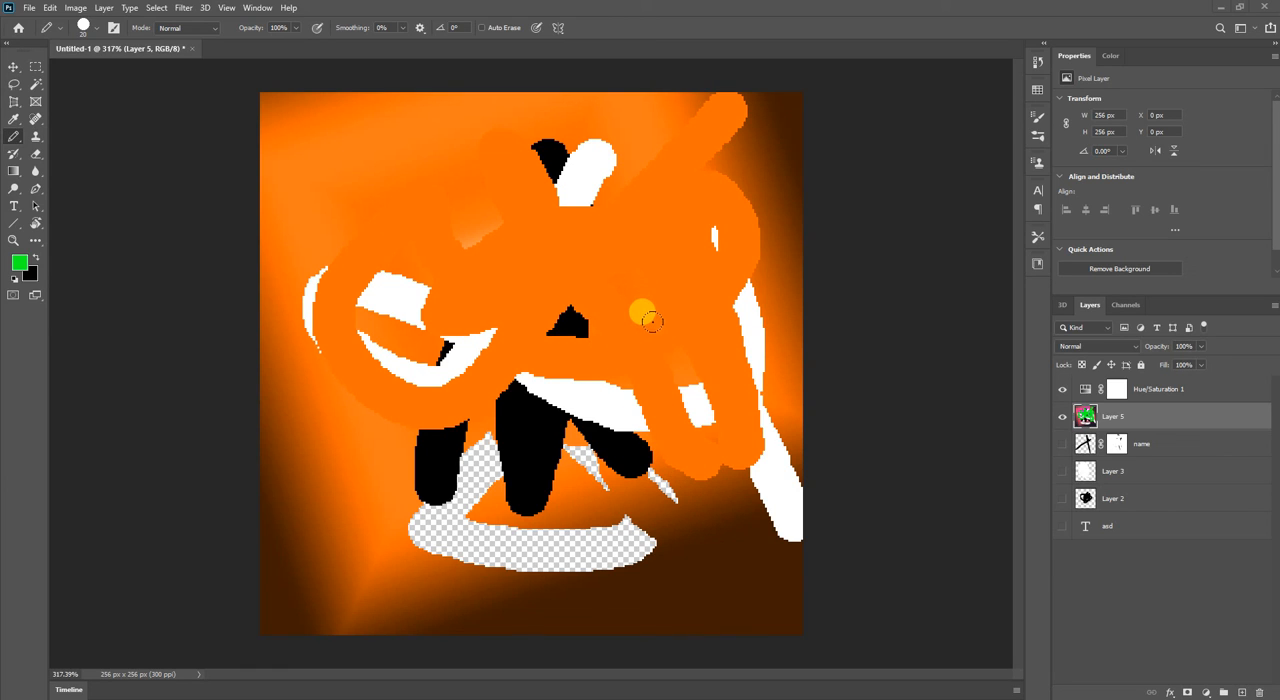
Set the Hue/Saturation adjustment to Hue 194, Saturation 50 and Lightness 0.
click(1150, 390)
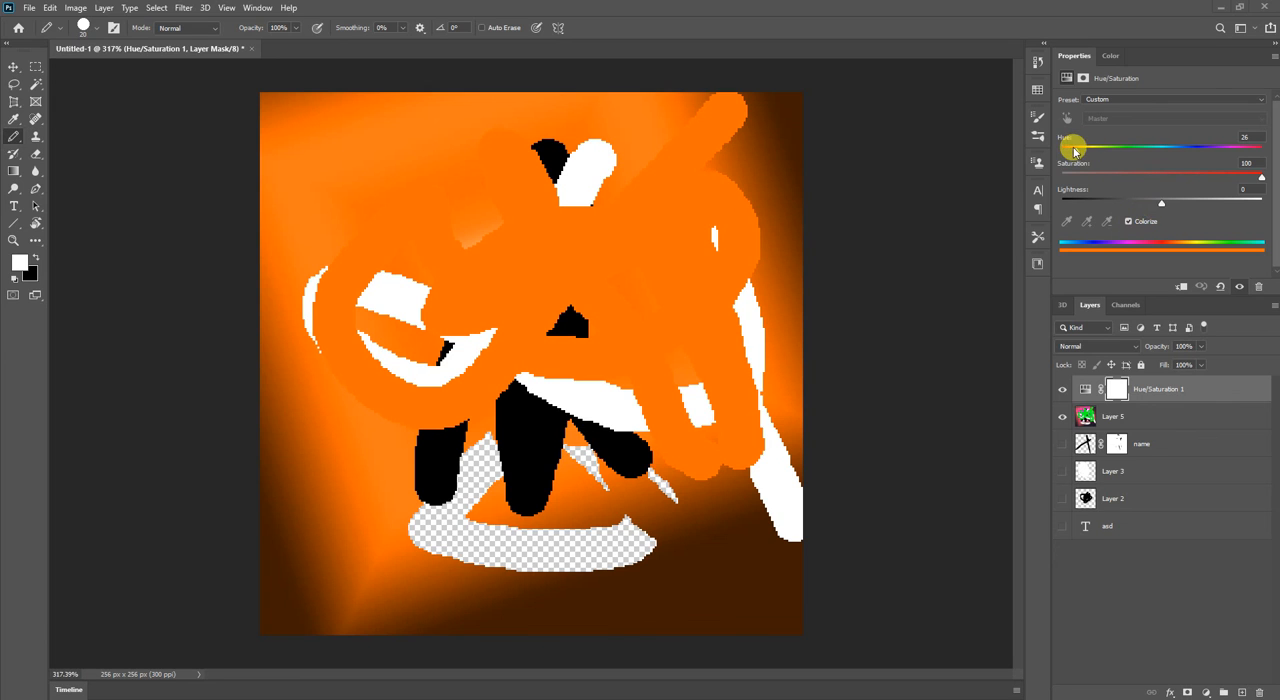
drag(1081, 157, 1172, 168)
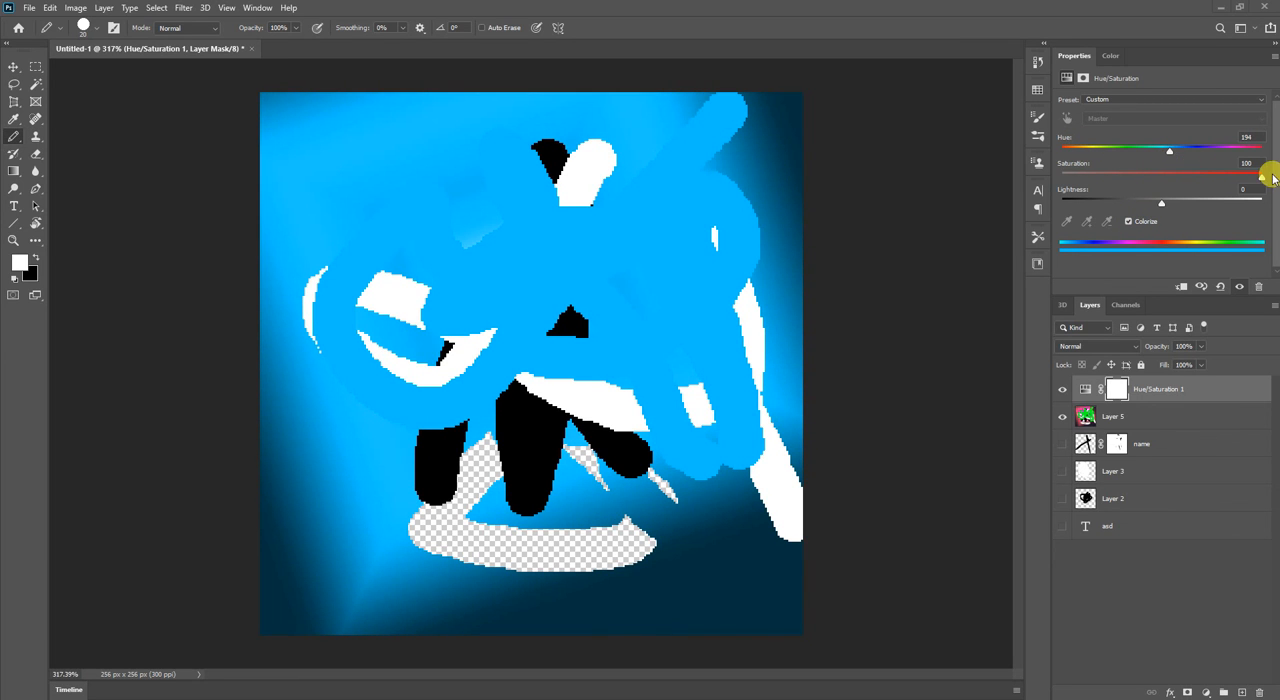
drag(1258, 180, 1145, 210)
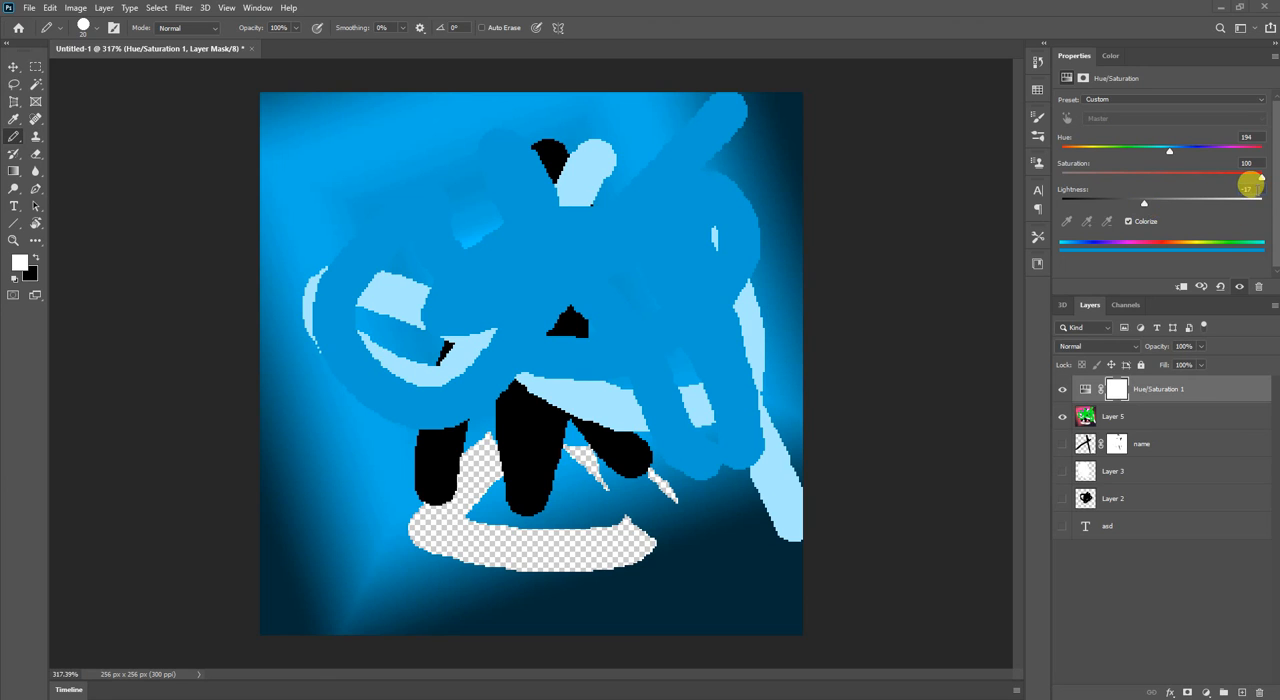
text(0)
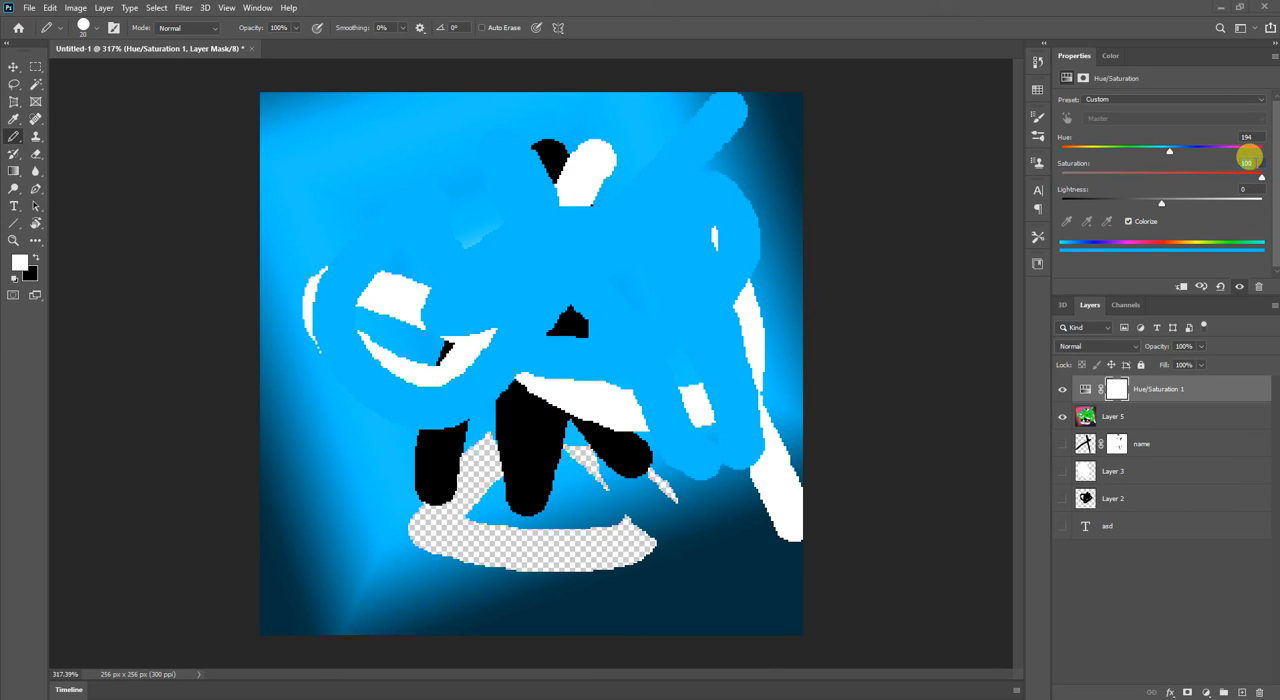
click(1248, 162)
text(50)
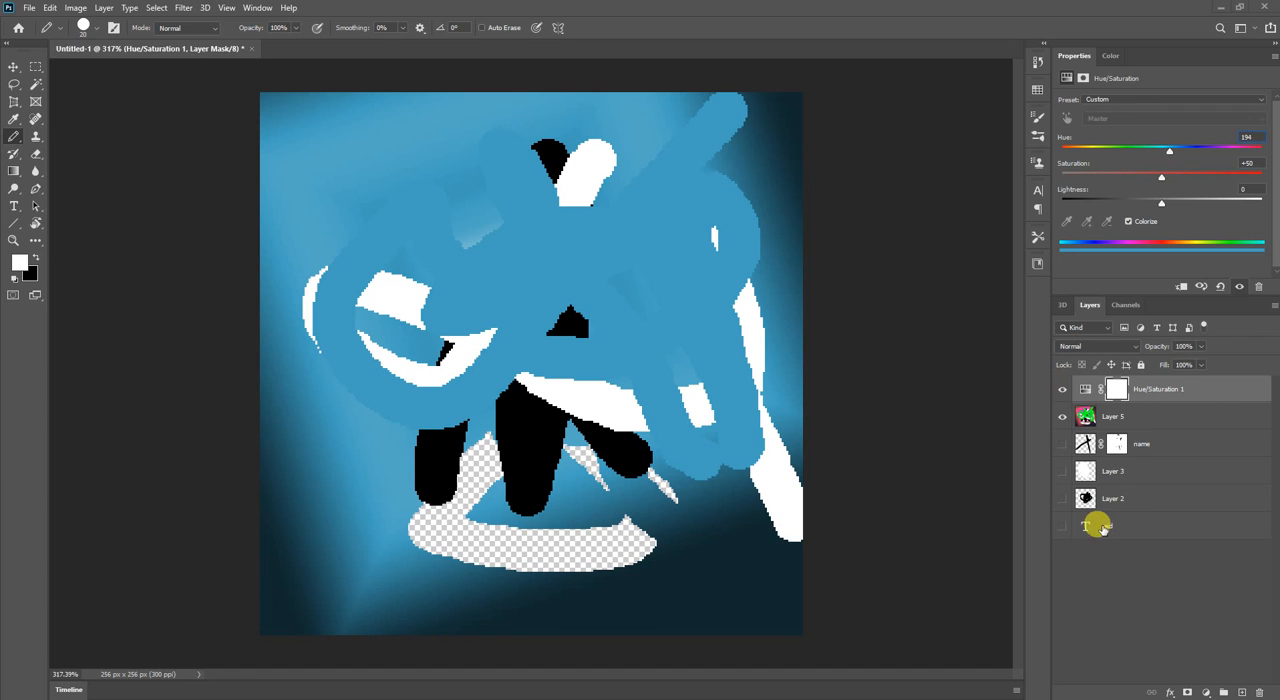
key(Return)
Hide the Hue/Saturation adjustment and keep only Layer 5 and the layer called name visible.
click(1062, 390)
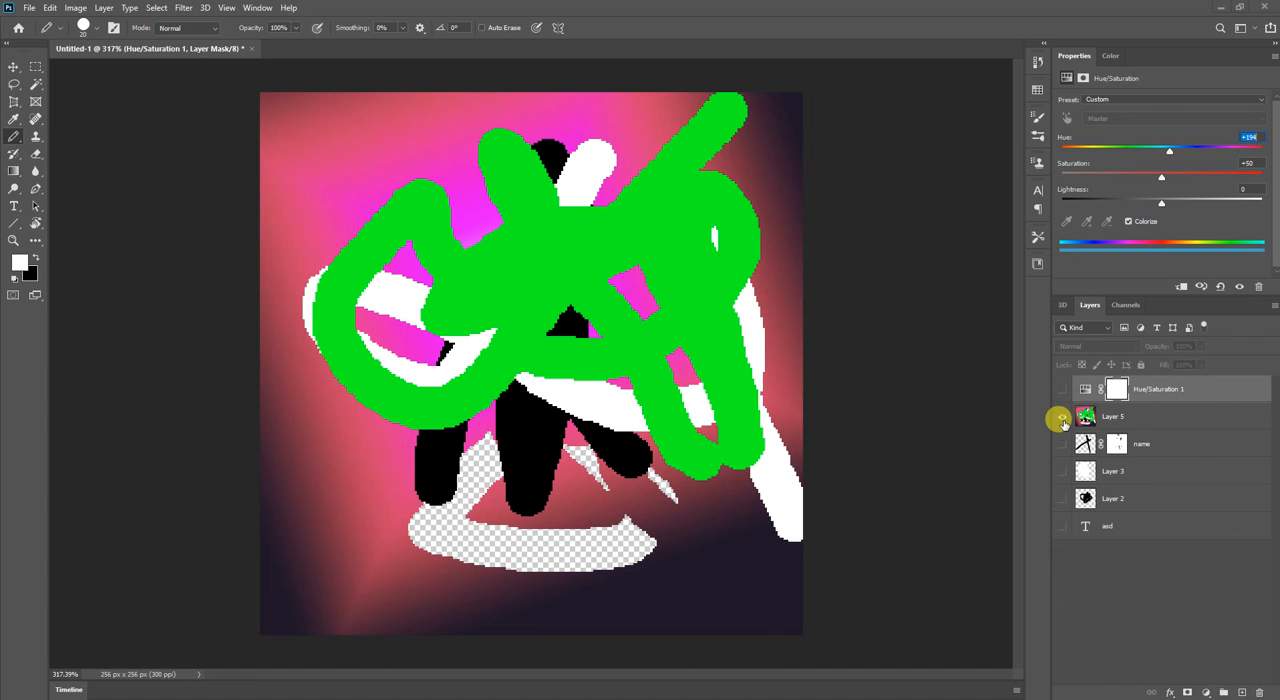
click(1062, 417)
click(1062, 443)
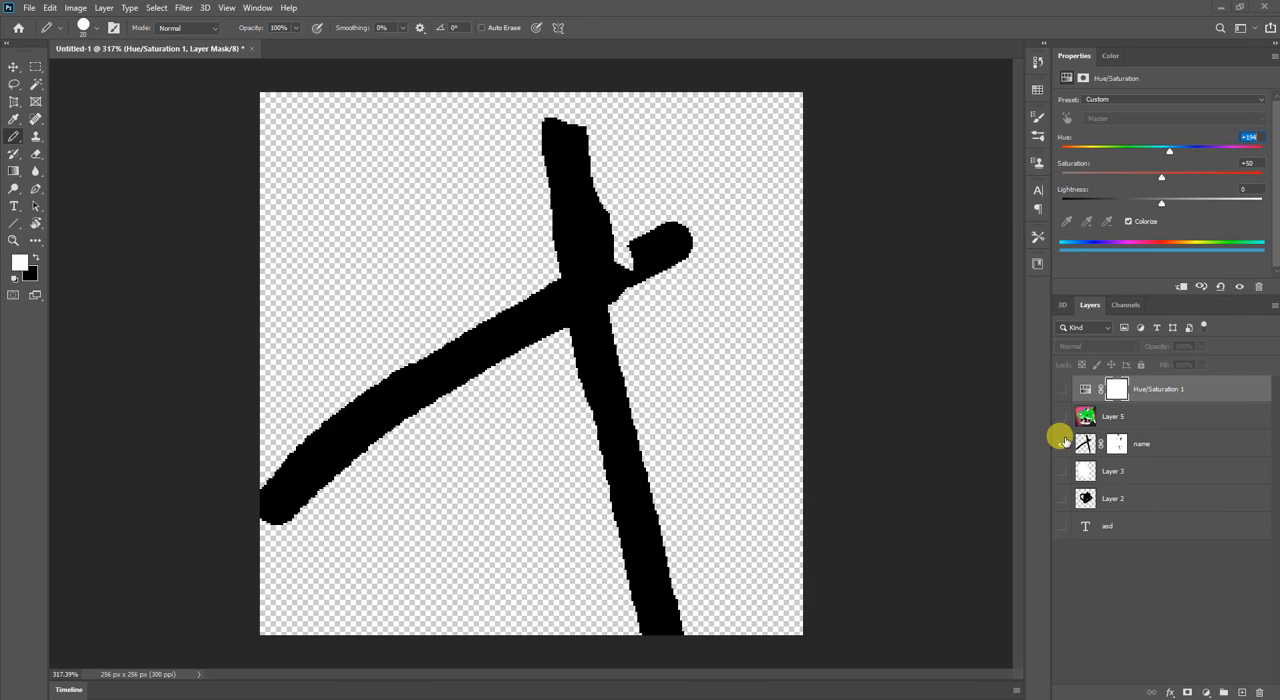
click(1062, 417)
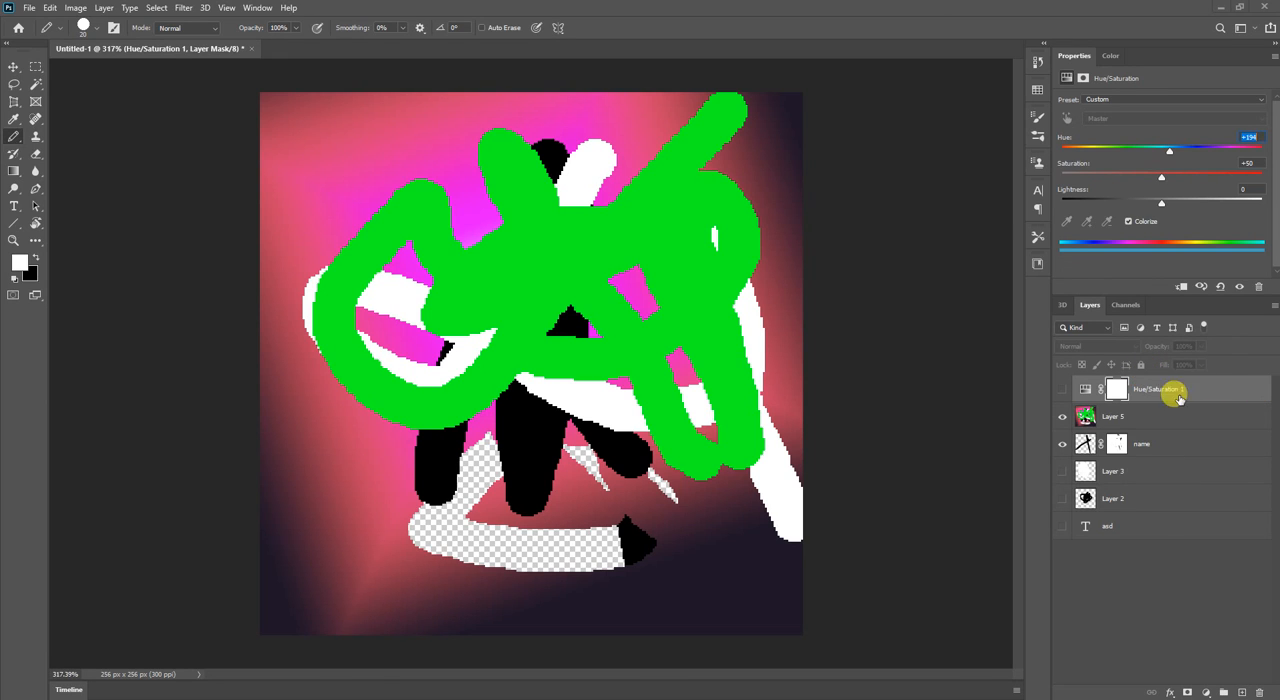
Flatten the image into a single layer, discarding the hidden layers.
right_click(1152, 415)
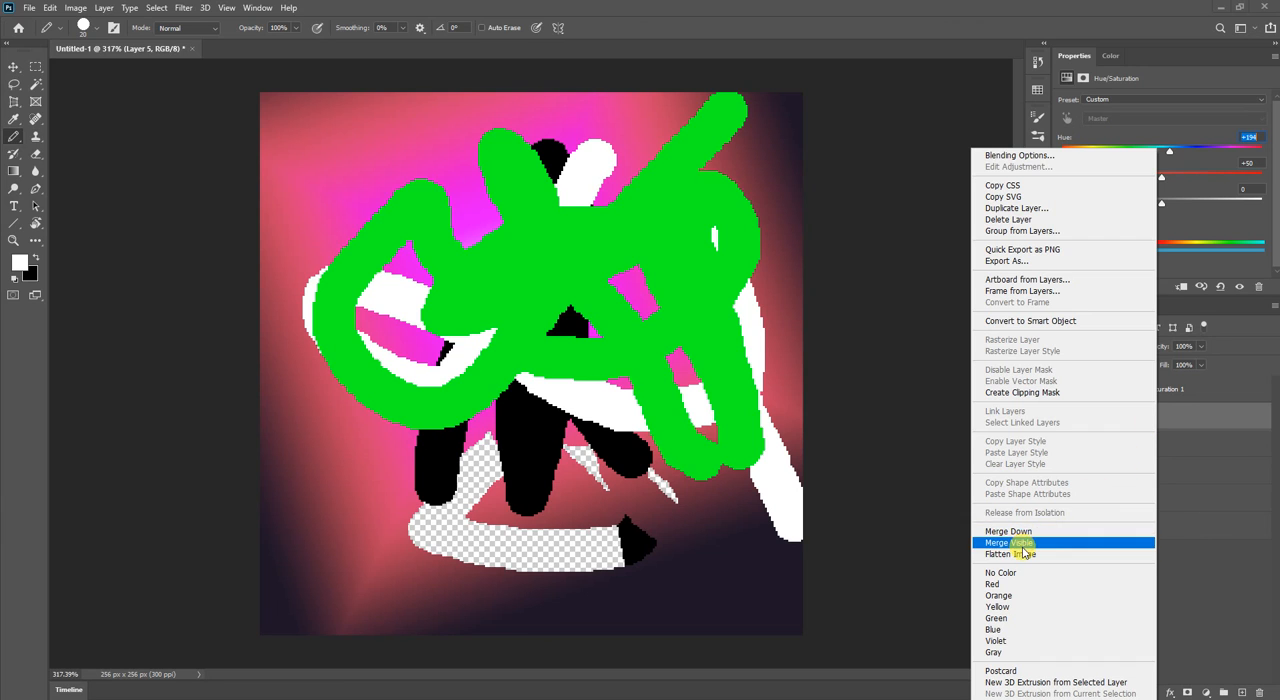
click(1020, 553)
click(579, 266)
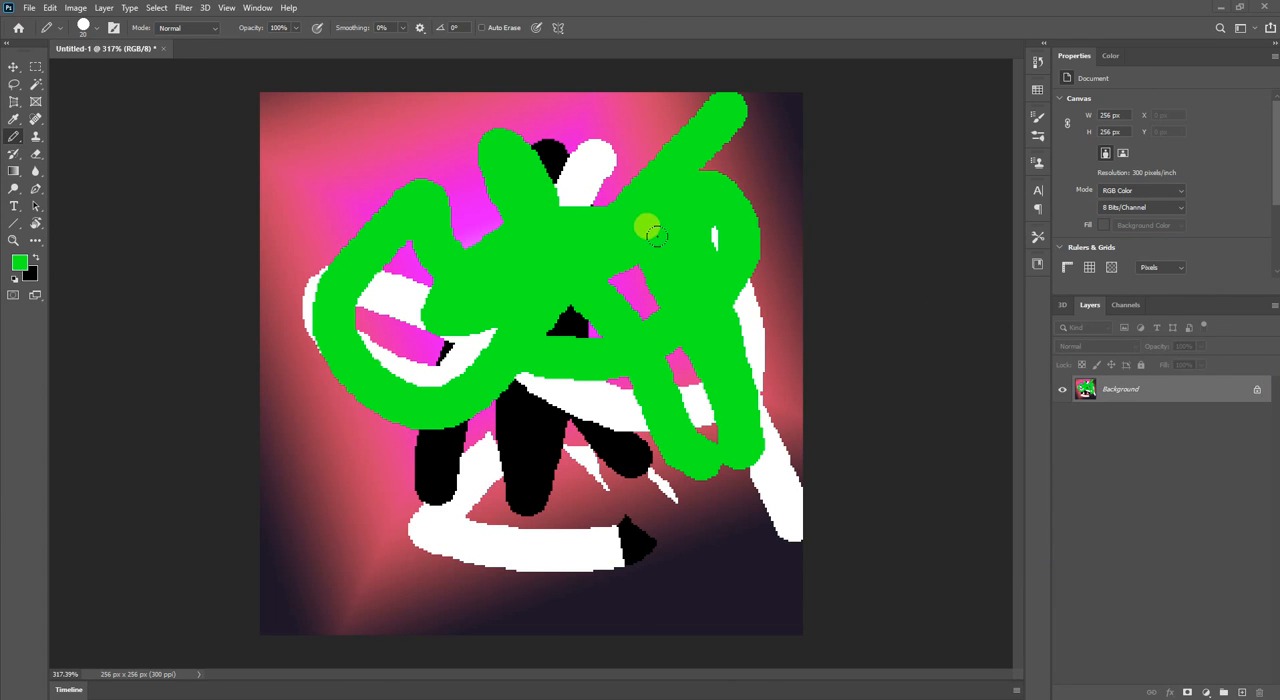
Draw more green Pencil strokes over the middle of the flattened image and try to move the locked Background layer.
drag(385, 365, 541, 308)
key(v)
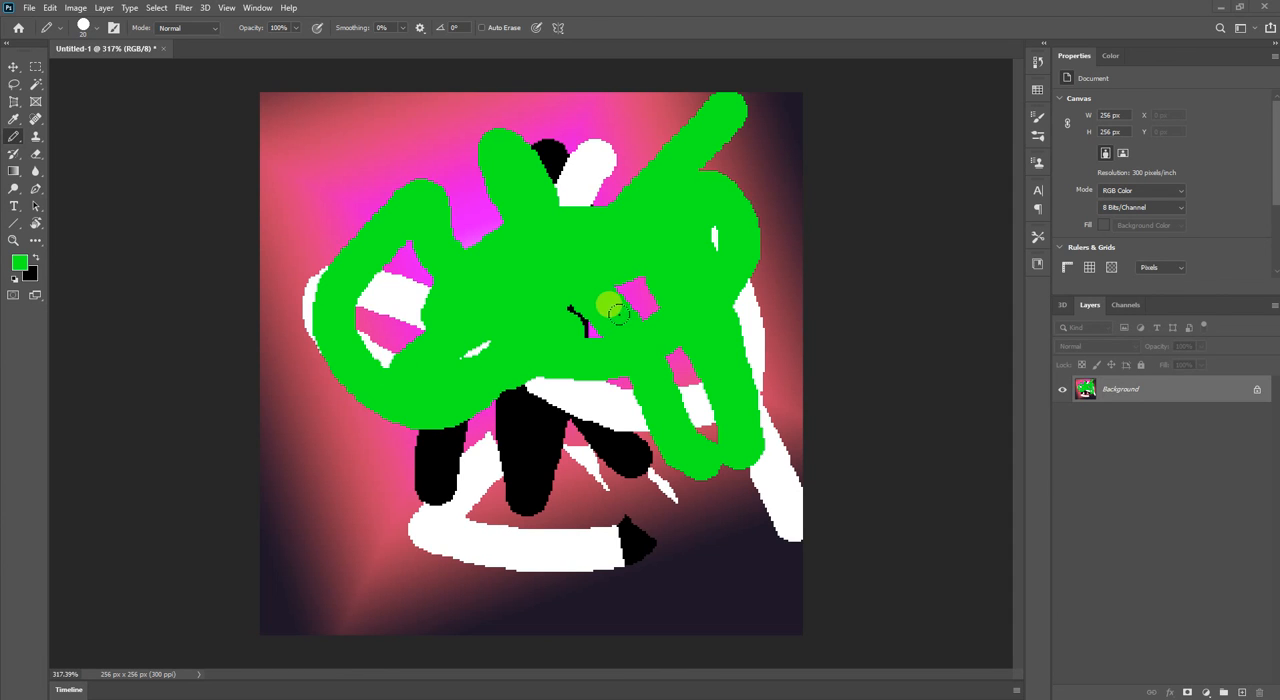
drag(643, 297, 671, 389)
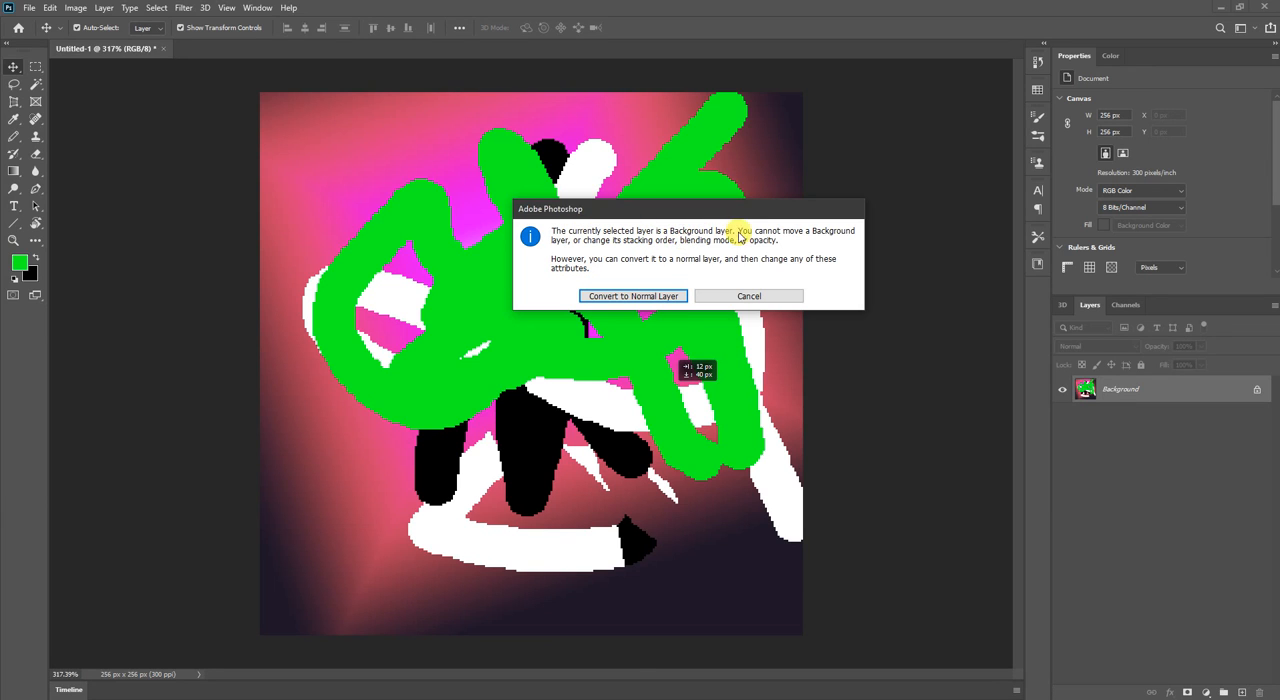
click(748, 292)
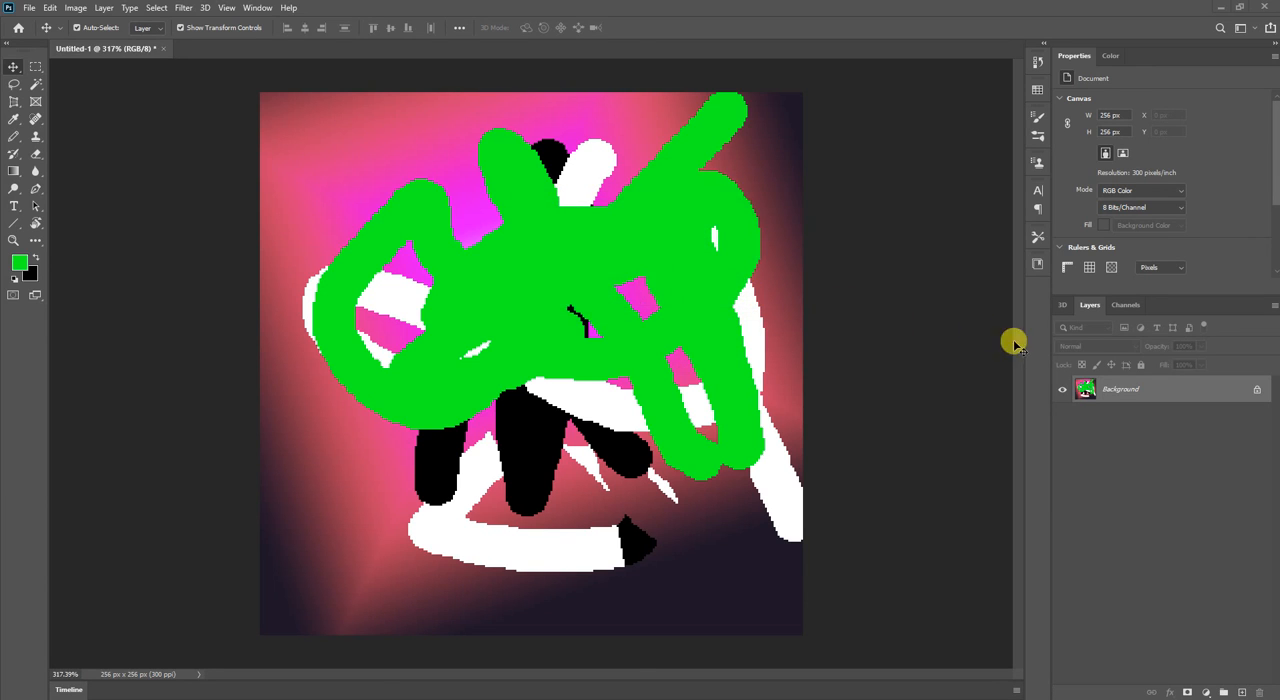
Unlock the Background so it becomes a normal layer, and try moving it around the canvas.
click(1255, 390)
mouse_move(609, 280)
mouse_down()
mouse_move(700, 266)
mouse_move(523, 328)
mouse_move(631, 289)
mouse_up()
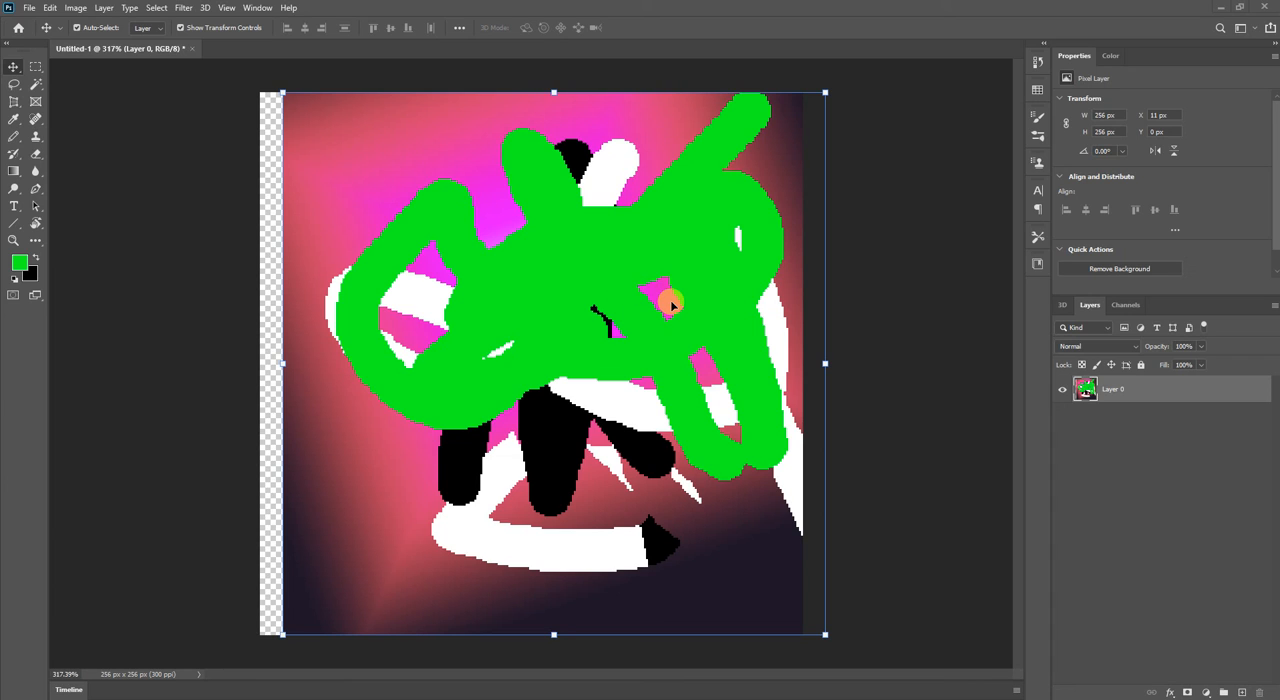
drag(670, 303, 670, 300)
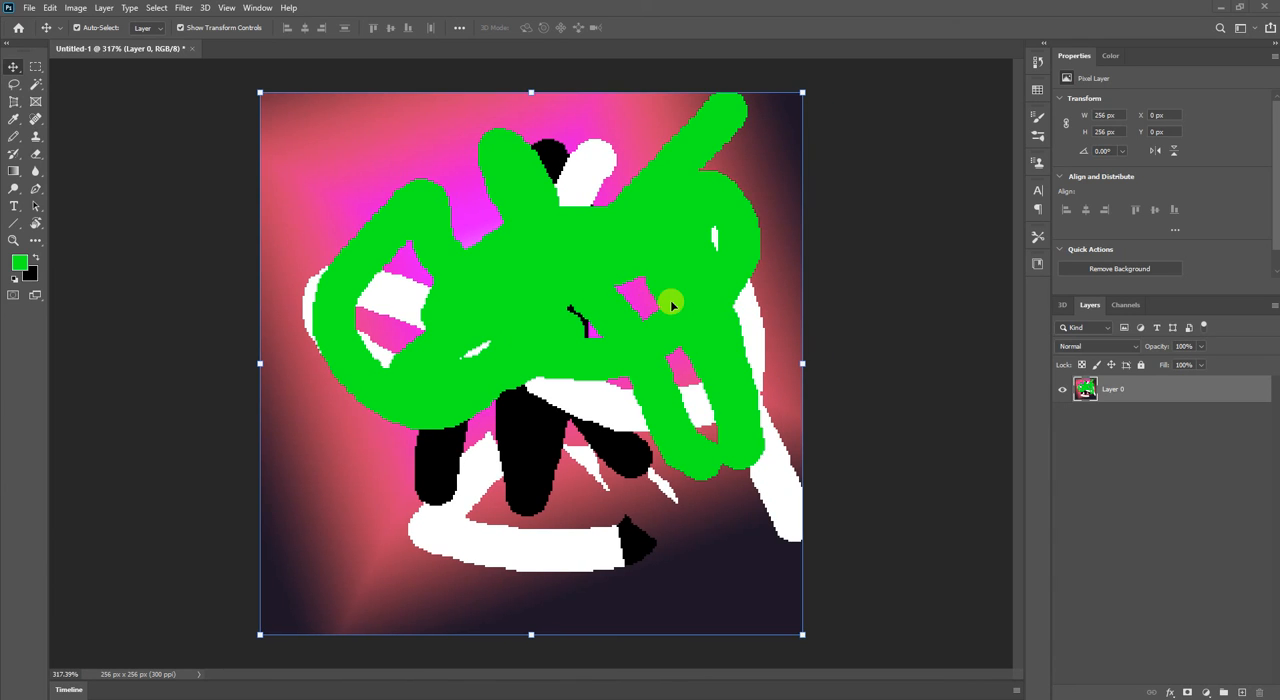
Create a layer group called name and put Layer 0 inside it.
click(1222, 692)
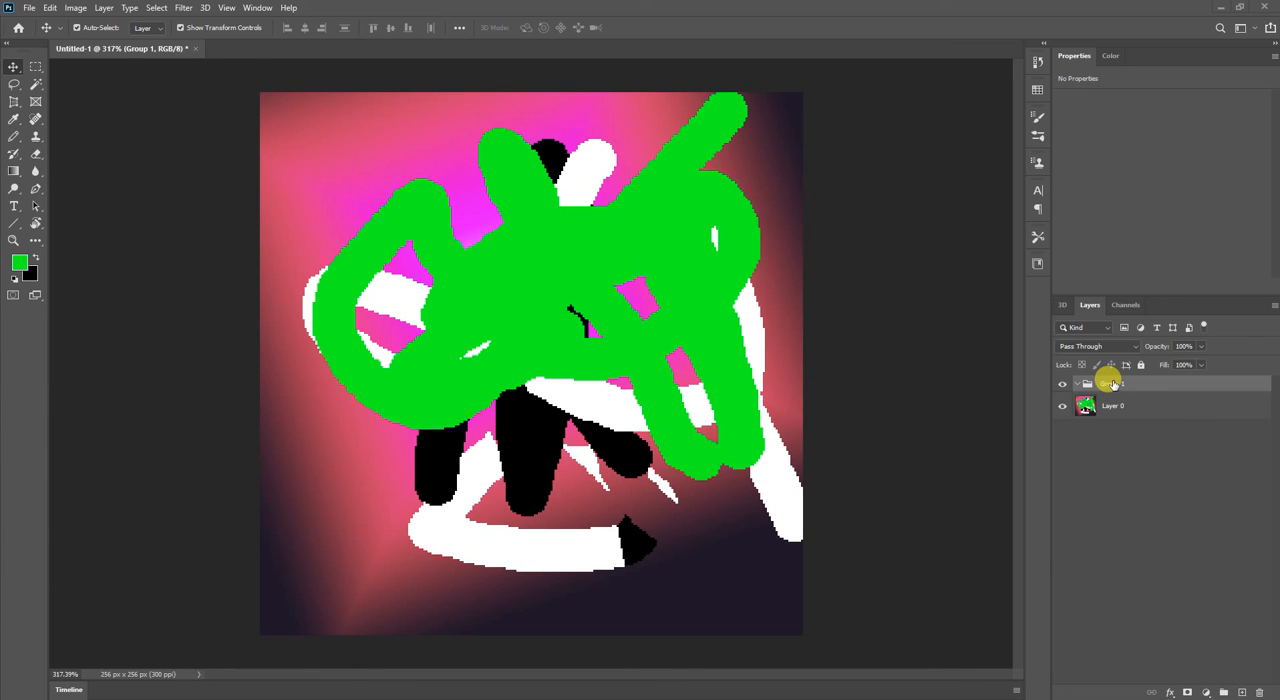
text(name)
click(1103, 383)
drag(1103, 403, 1114, 376)
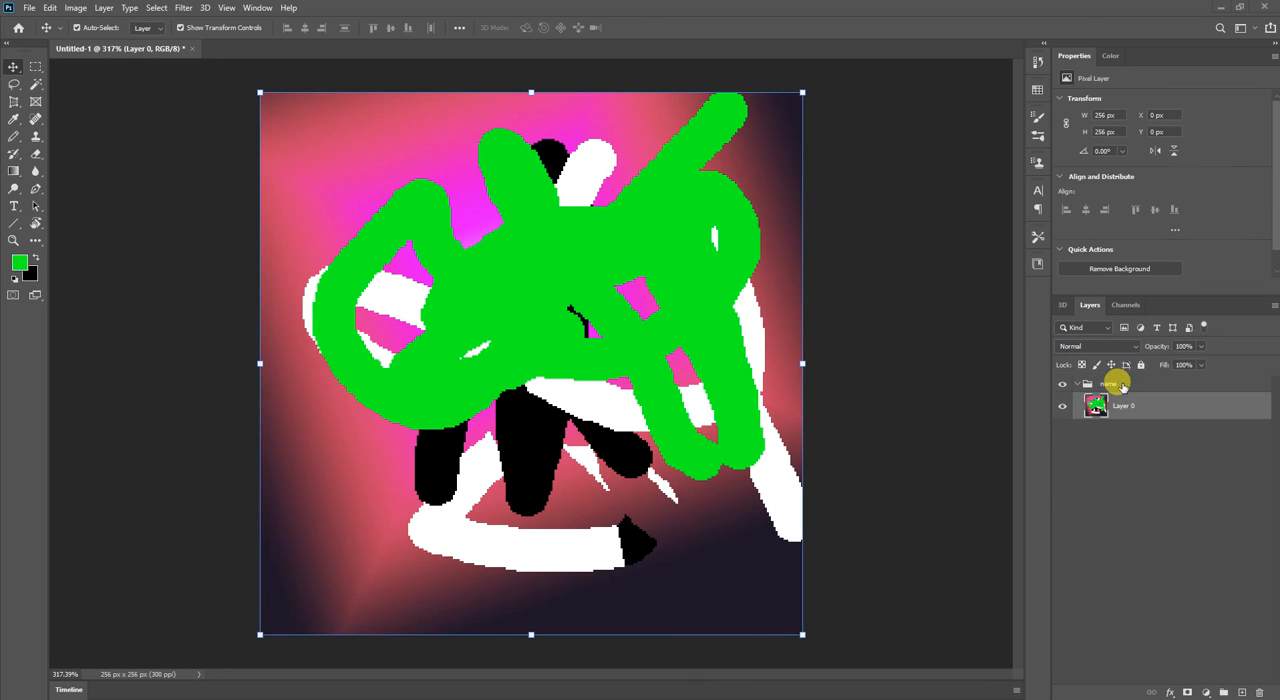
Add a new layer below the name group and draw looping green Pencil strokes on it, about 193 x 202 px overall.
click(1238, 690)
drag(1108, 410, 1113, 522)
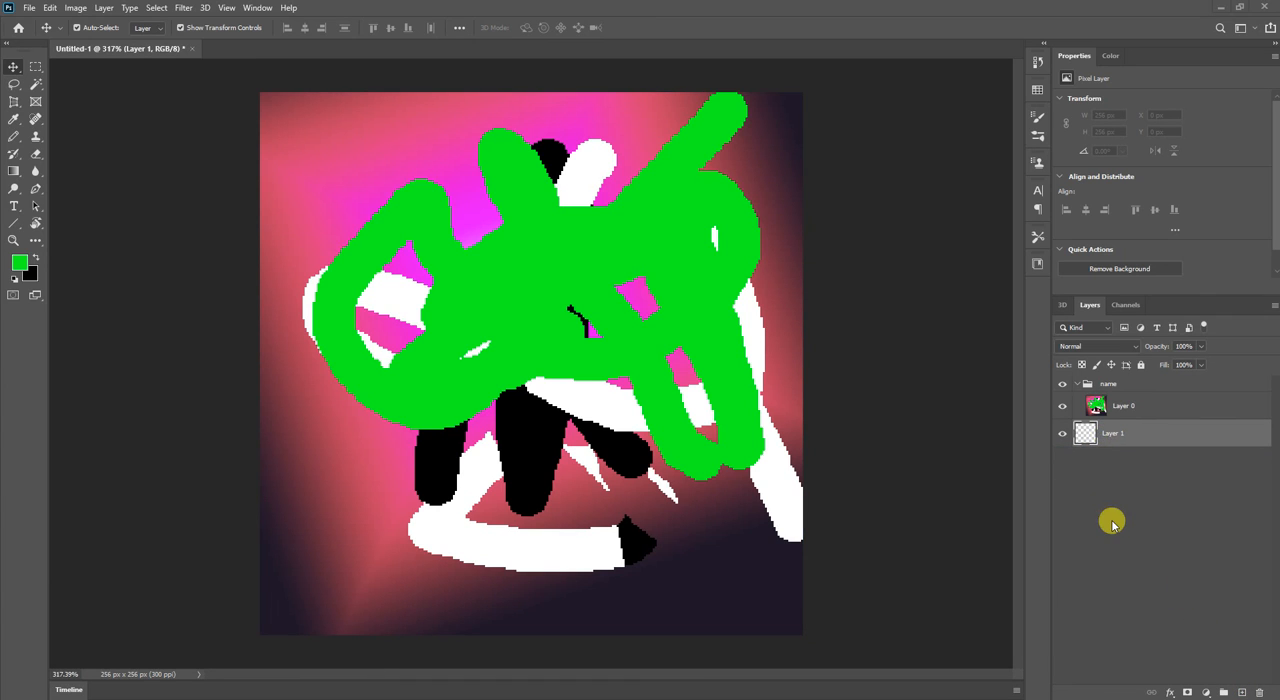
key(b)
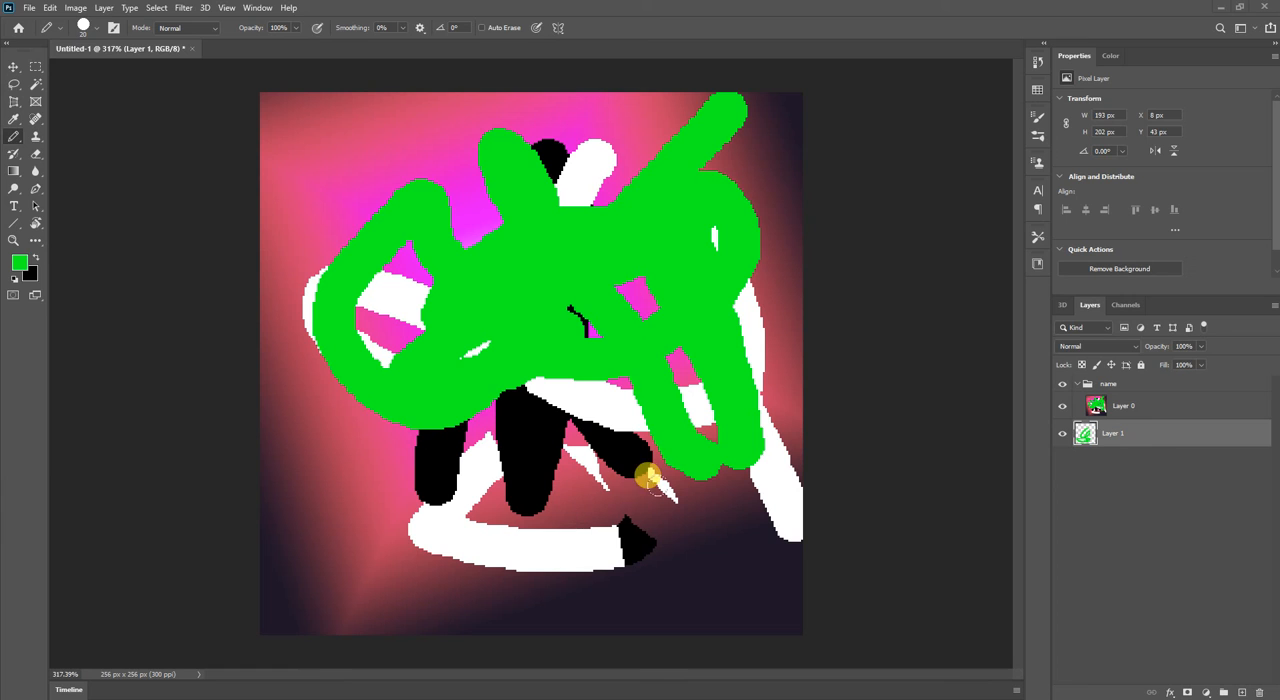
Check how hiding, collapsing, expanding and showing the name group affects the layer inside it.
click(1068, 386)
click(1063, 385)
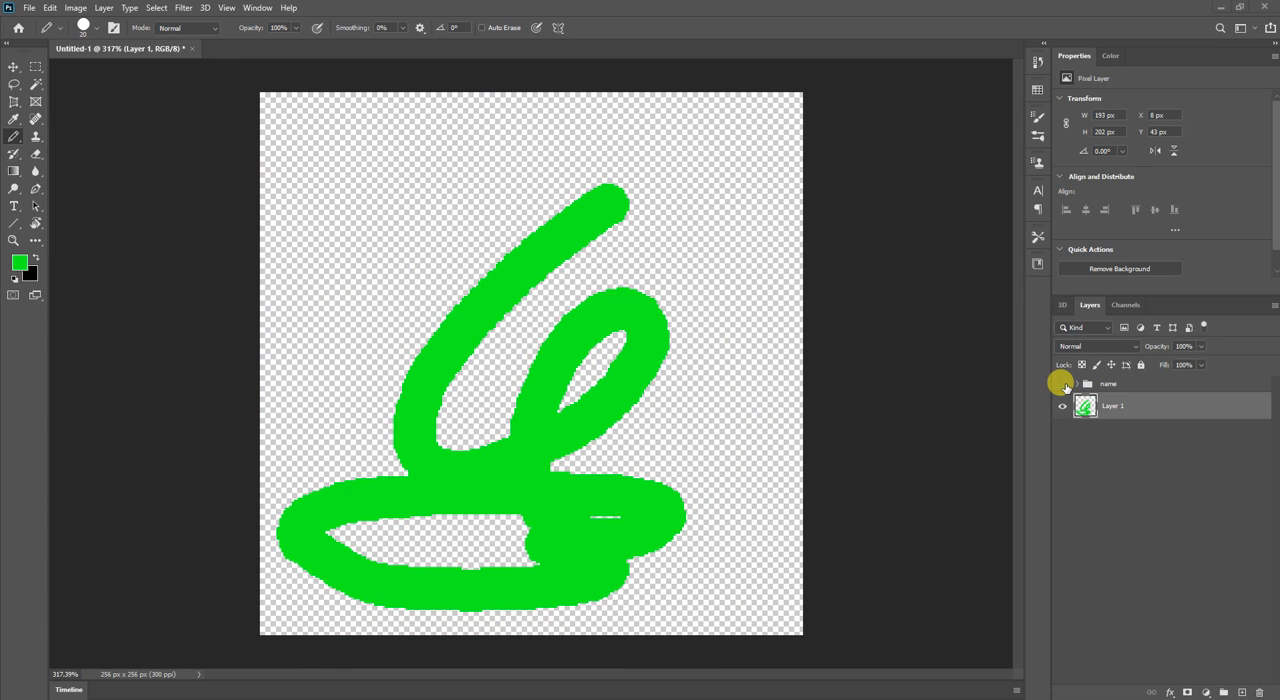
click(1076, 384)
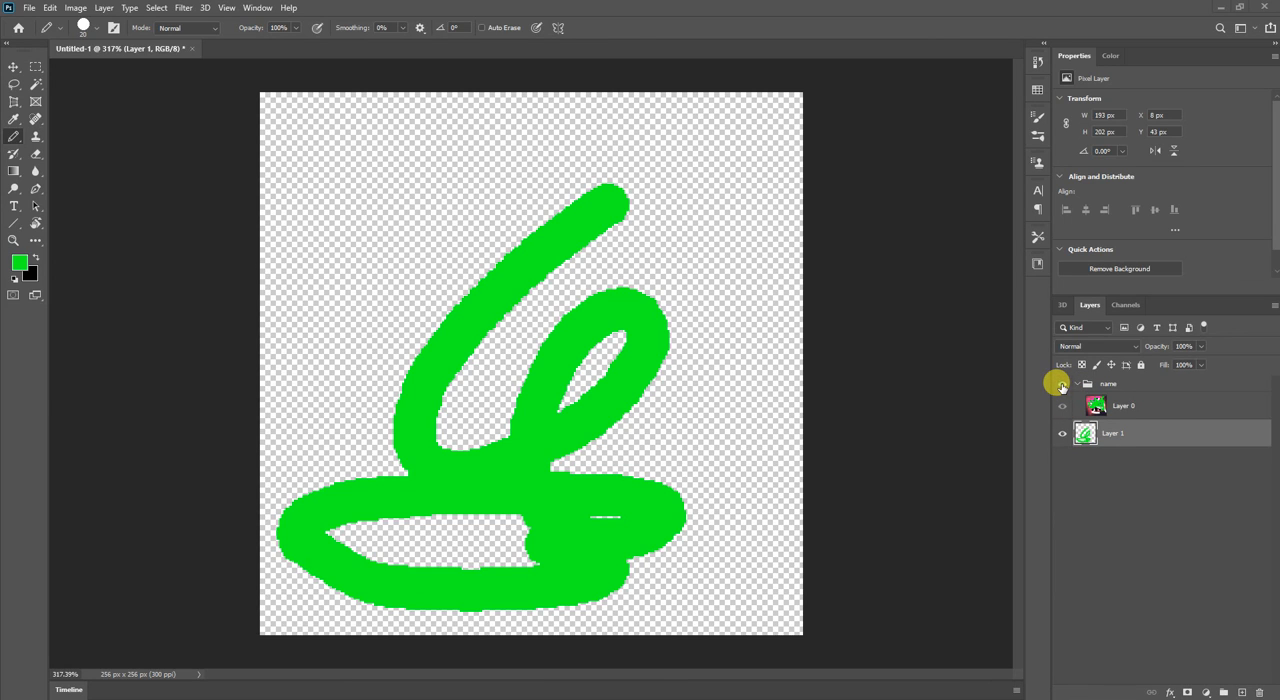
click(1062, 386)
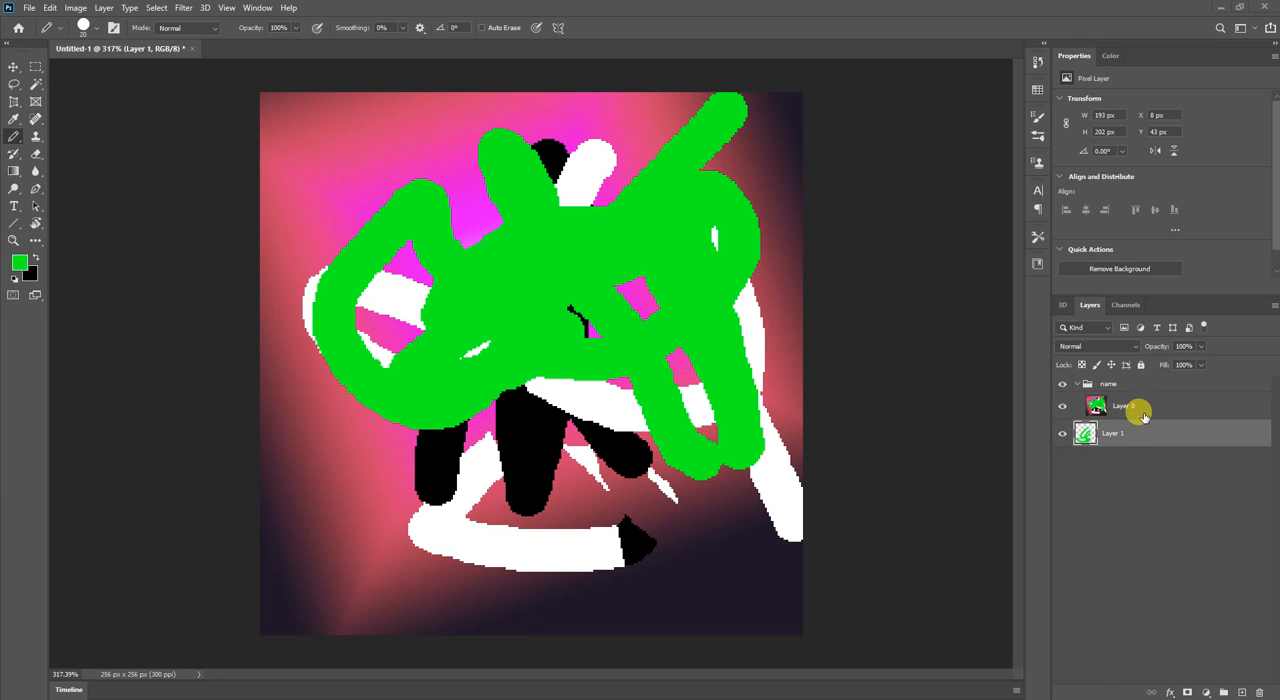
Hide and collapse the name group, and move Layer 1 into it.
click(1063, 384)
click(1077, 384)
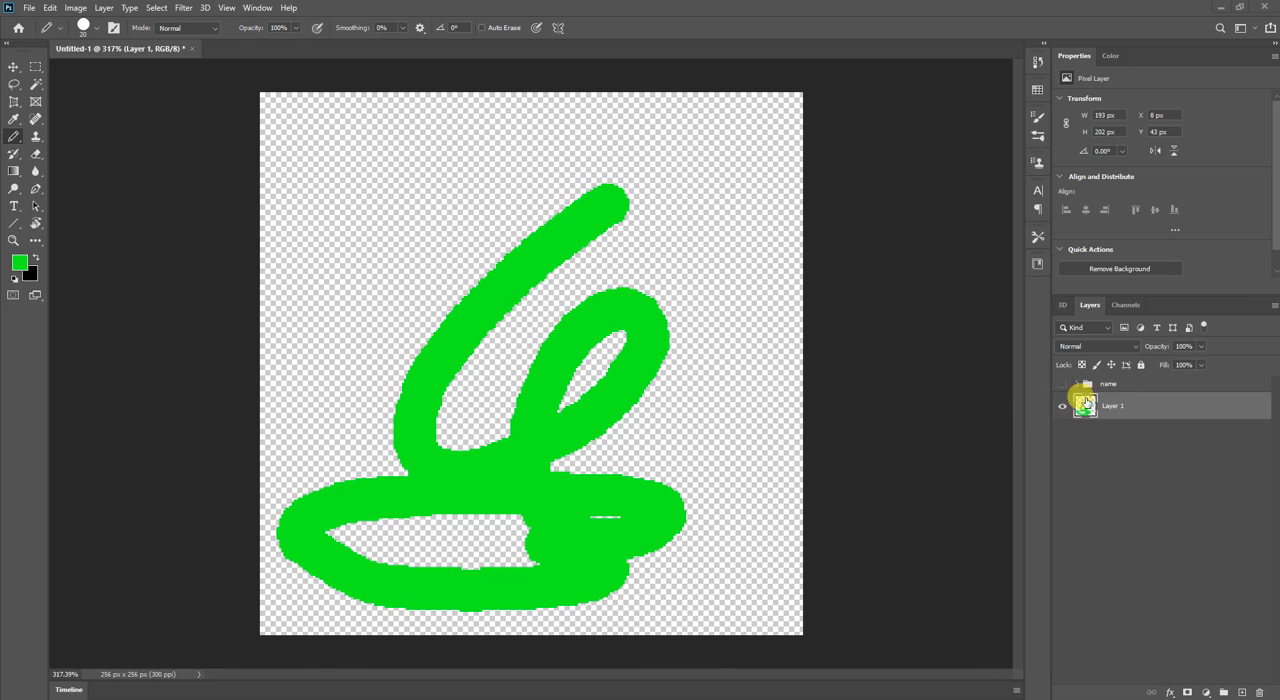
drag(1115, 396, 1118, 385)
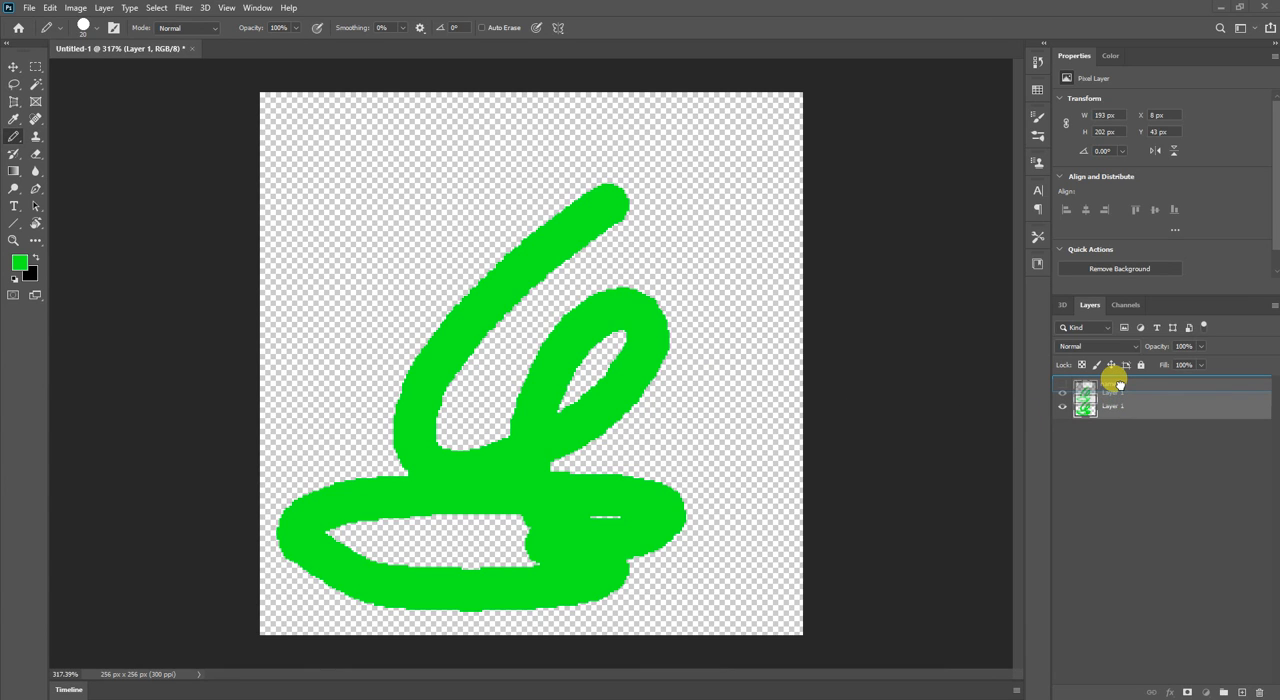
drag(1119, 384, 1121, 388)
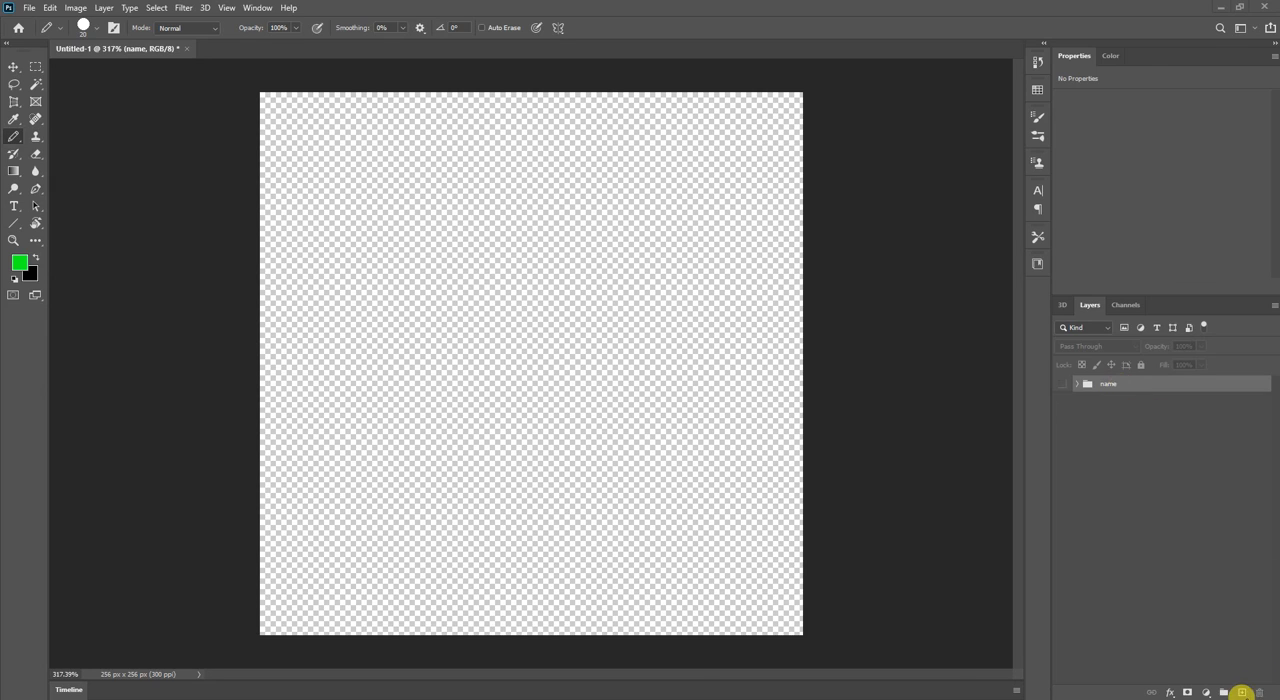
Add six new empty layers above the name group, Layer 2 through Layer 7.
click(1241, 692)
click(1241, 692)
click(1241, 692)
click(1241, 692)
click(1241, 692)
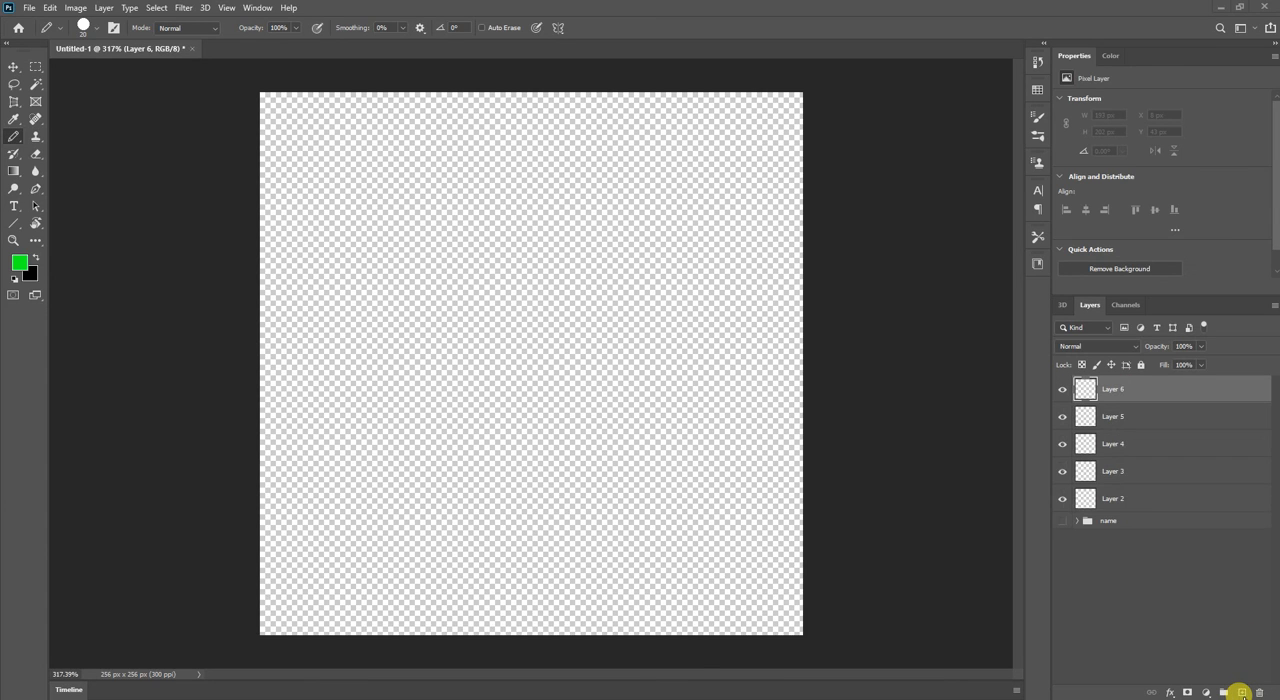
click(1241, 692)
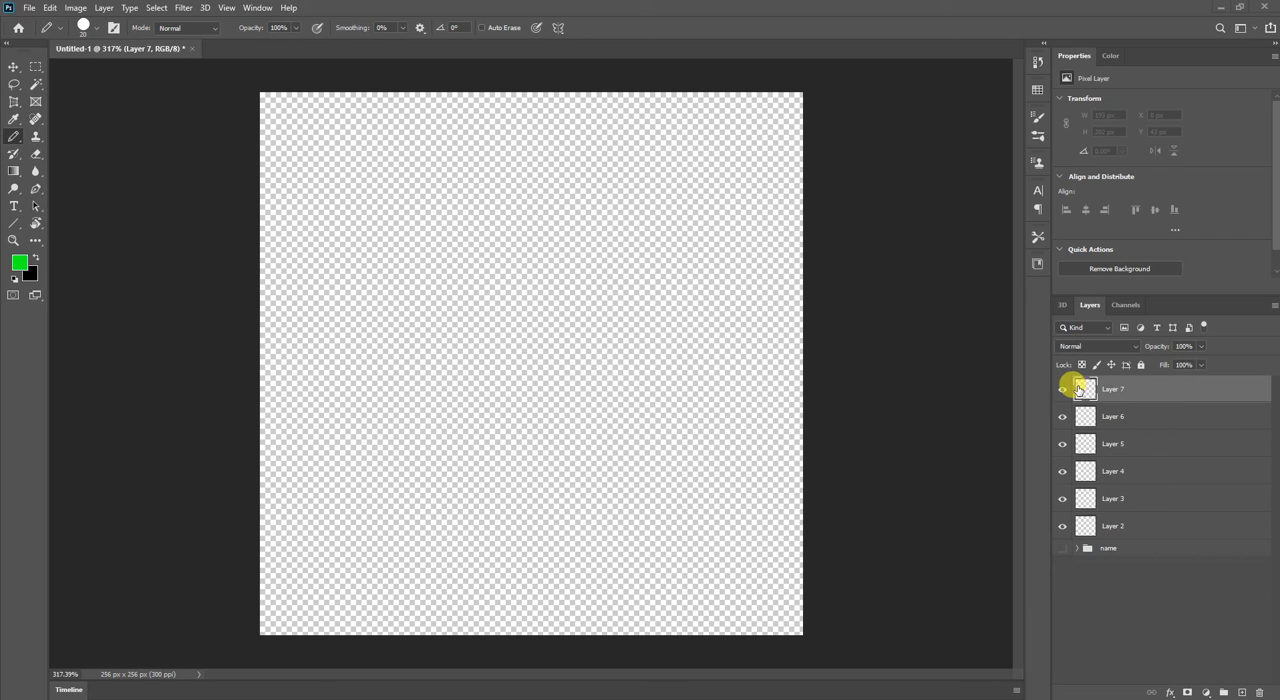
right_click(1169, 391)
click(1201, 390)
double_click(1201, 389)
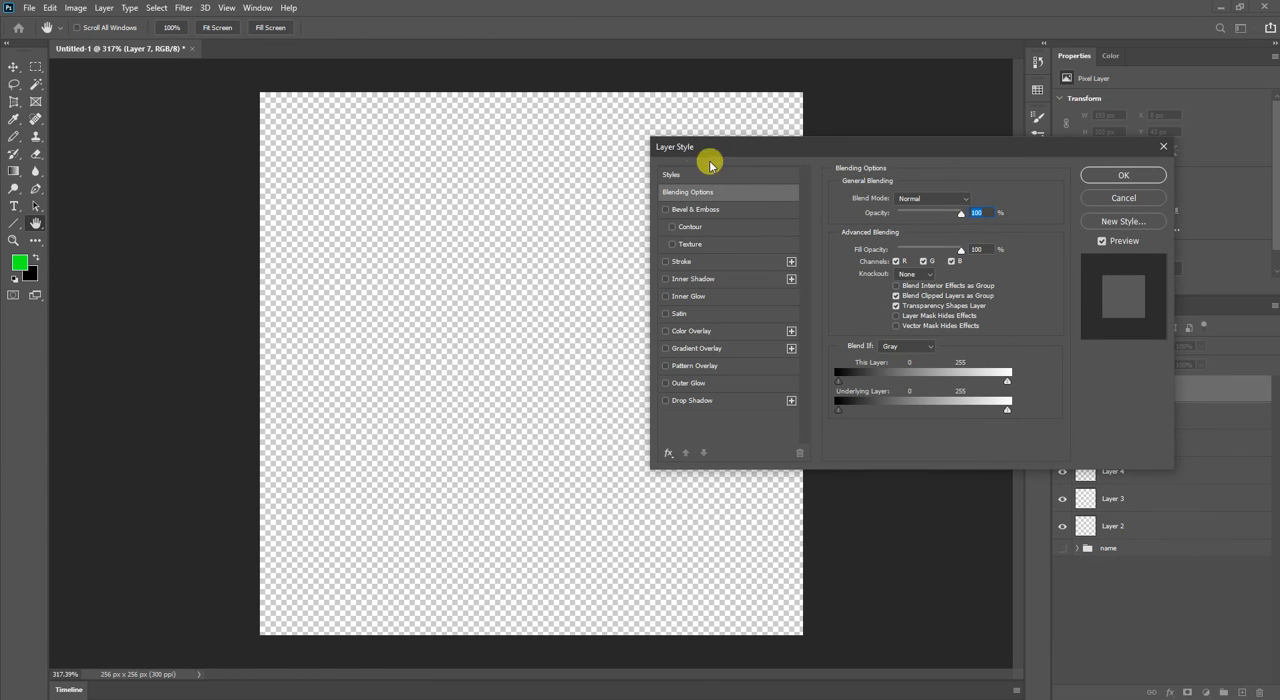
click(1123, 197)
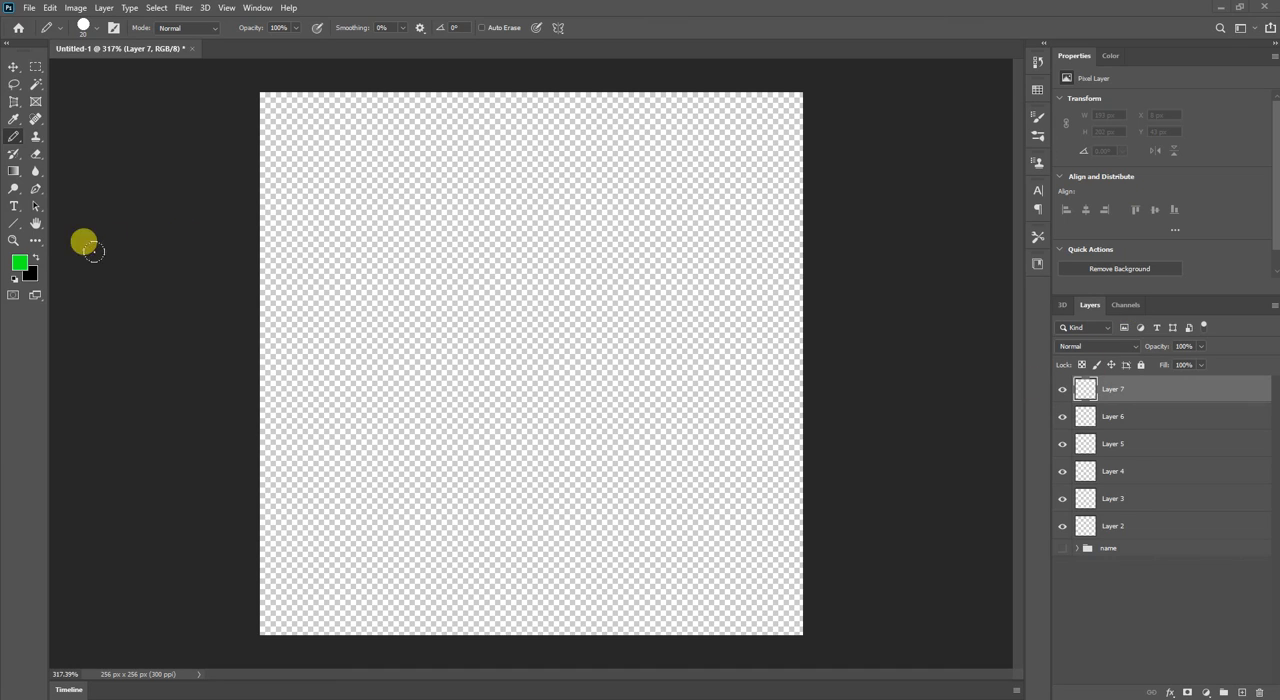
Draw a looping black Pencil shape with long green strokes beside it on Layer 7, about 176 x 219 px overall.
key(x)
mouse_move(457, 178)
mouse_down()
mouse_move(437, 260)
mouse_move(403, 268)
mouse_move(586, 297)
mouse_move(531, 326)
mouse_move(545, 330)
mouse_up()
key(x)
mouse_move(676, 205)
mouse_down()
mouse_move(703, 588)
mouse_move(673, 273)
mouse_move(607, 517)
mouse_move(670, 322)
mouse_move(657, 274)
mouse_move(578, 174)
mouse_up()
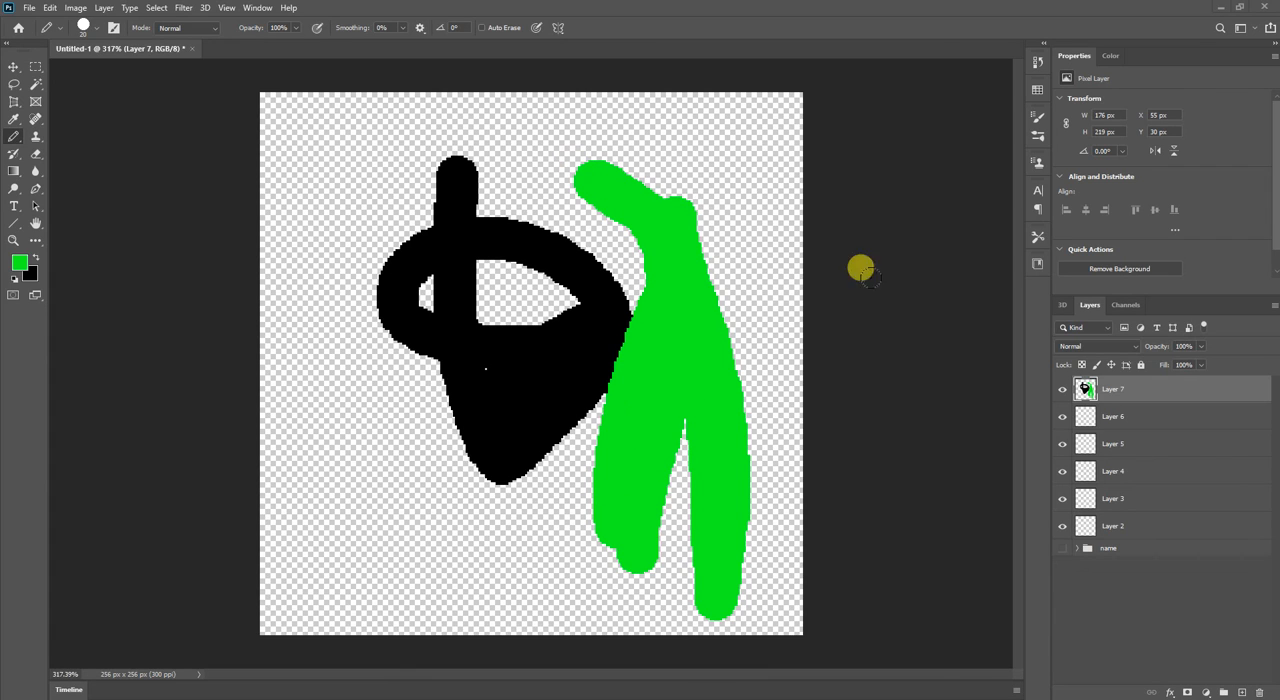
Open the layer style of Layer 7 and try Bevel & Emboss while varying the blending opacity and fill opacity.
double_click(1180, 390)
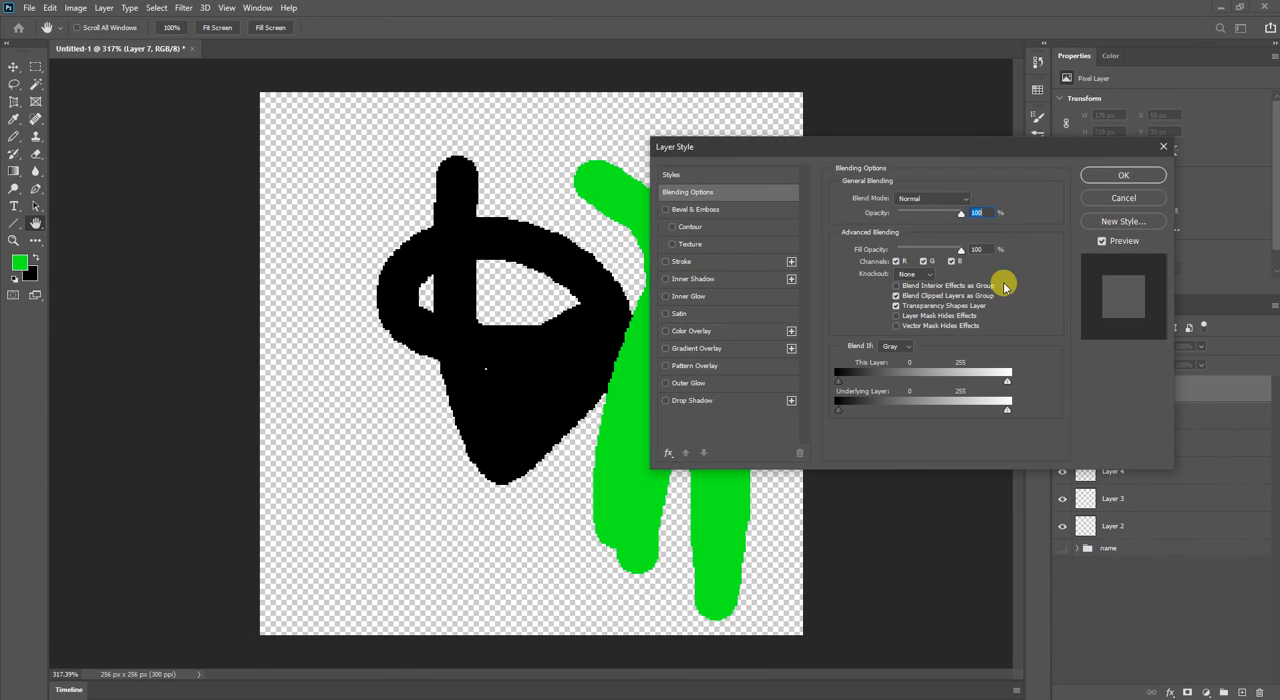
drag(815, 145, 1000, 158)
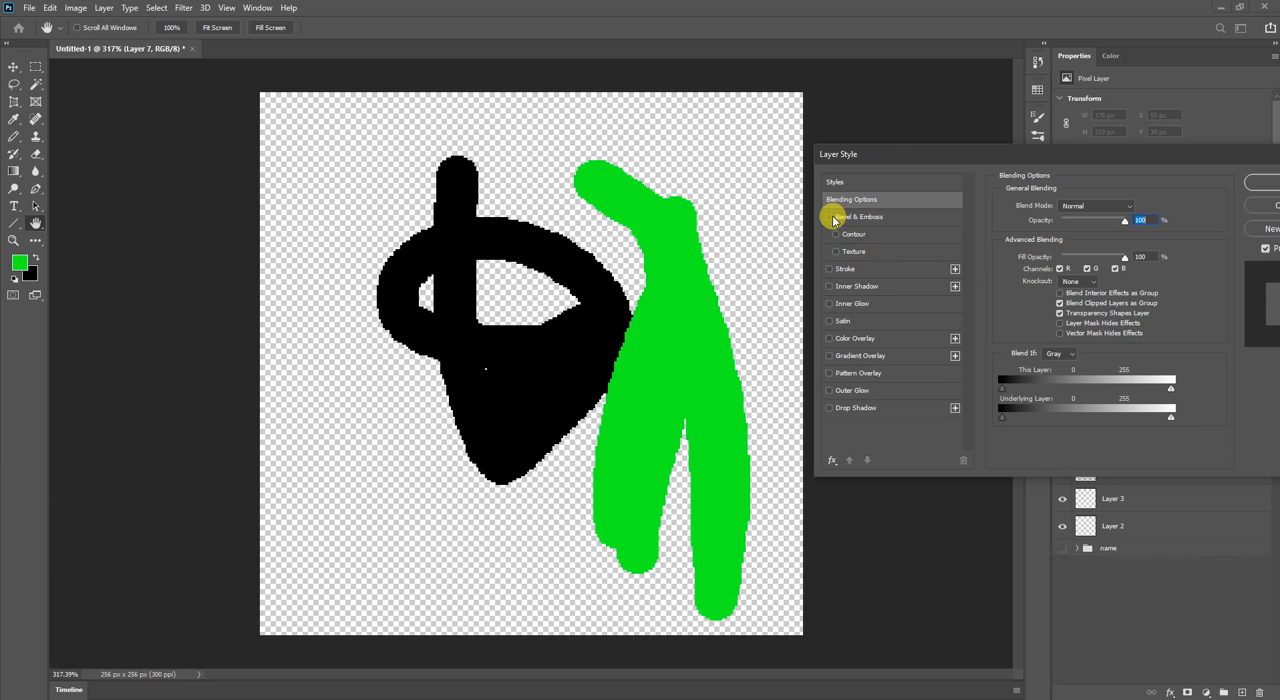
click(831, 218)
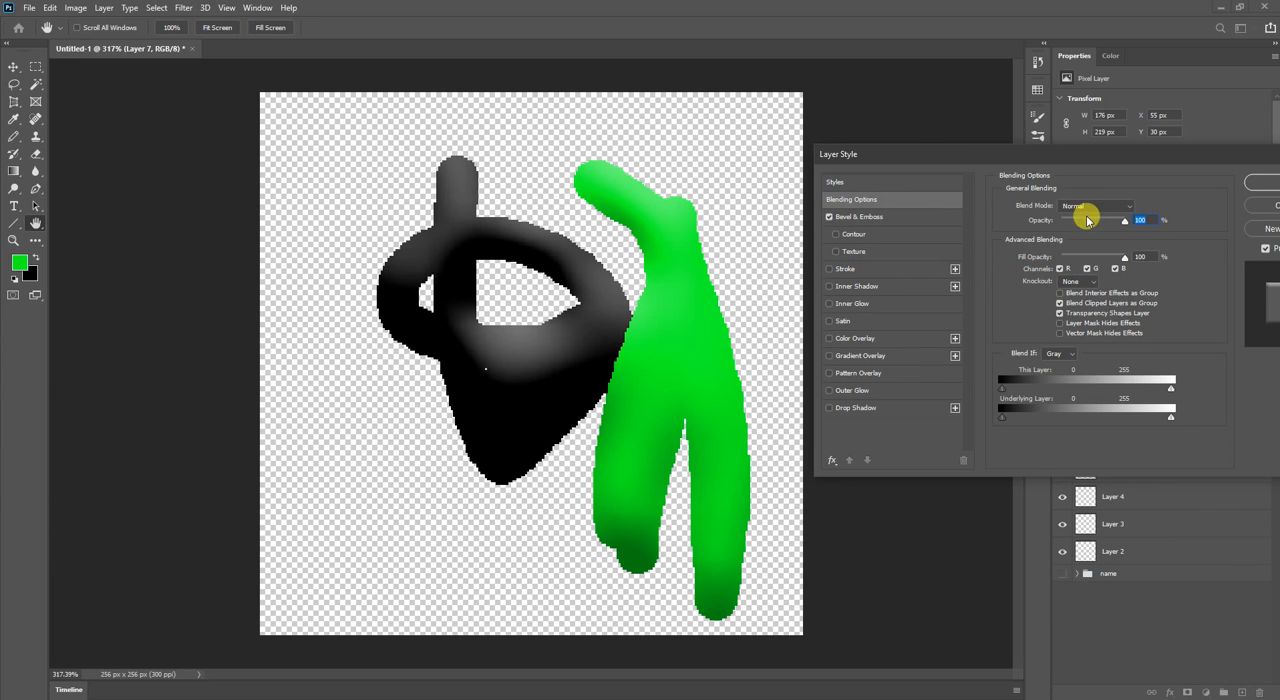
click(1073, 258)
drag(1073, 258, 1140, 257)
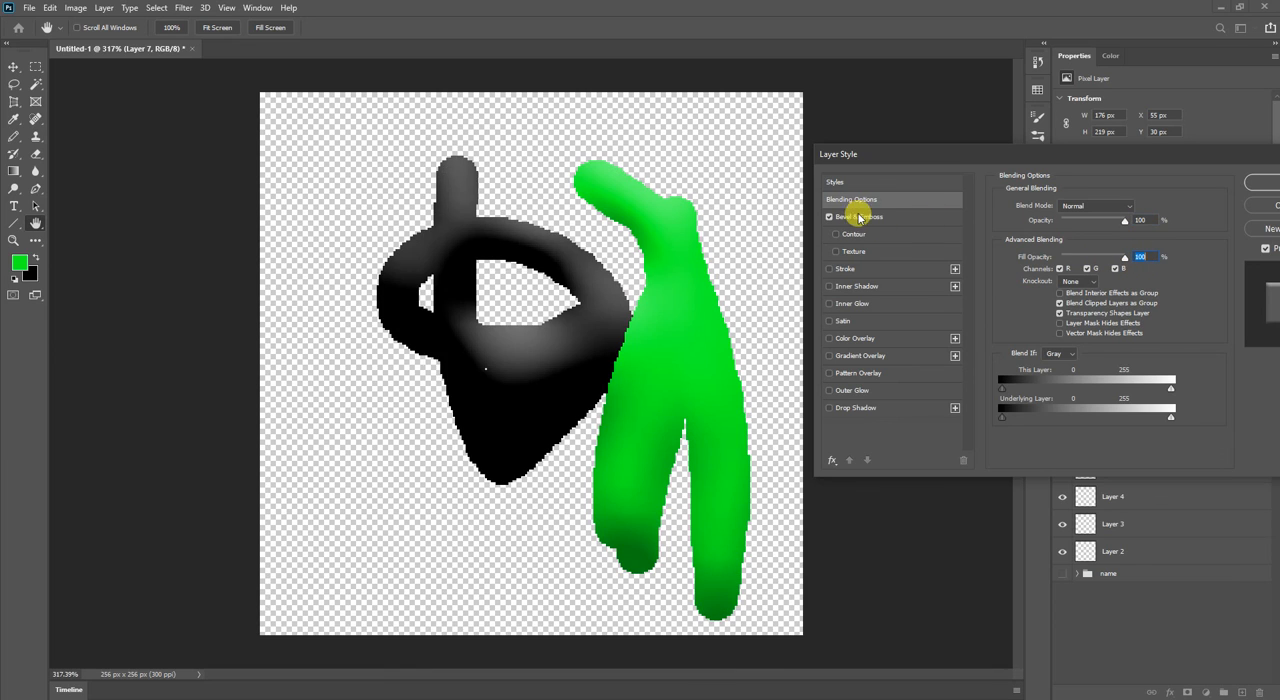
click(1071, 221)
drag(1071, 221, 1129, 218)
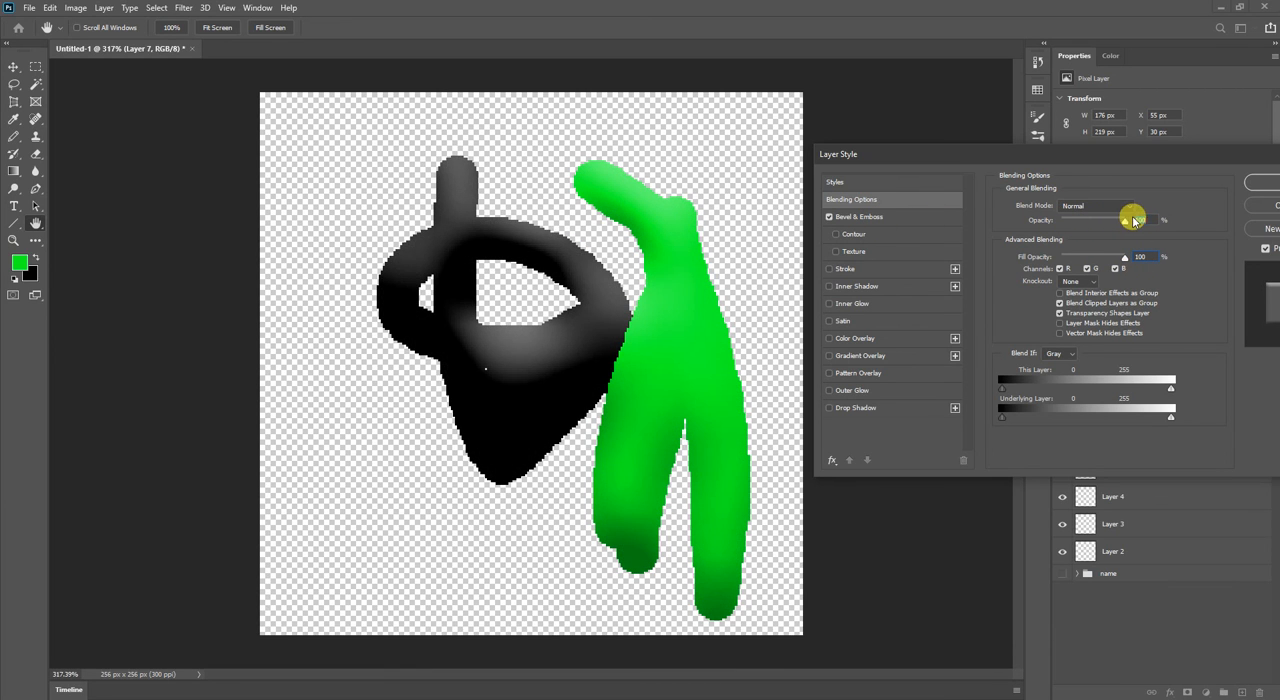
Try the Contour option of the bevel on Layer 7 with a range of 96%.
click(838, 235)
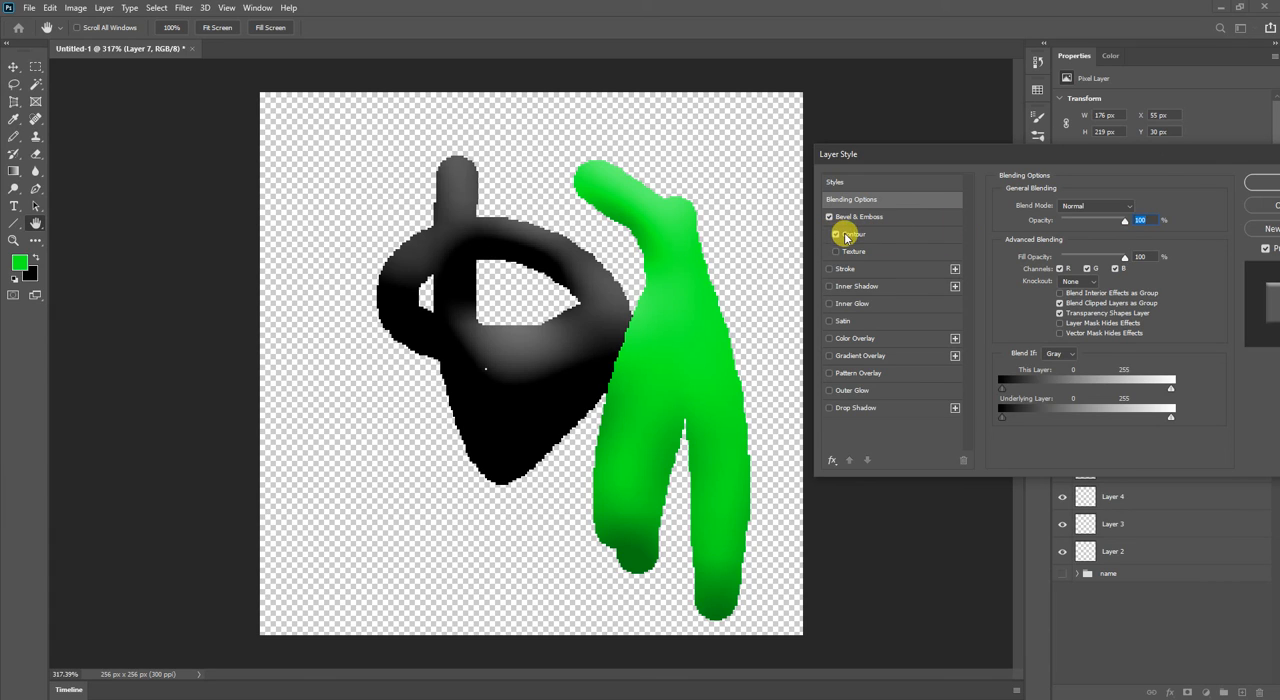
click(890, 240)
mouse_move(1046, 231)
mouse_down()
mouse_move(1032, 233)
mouse_move(1090, 235)
mouse_up()
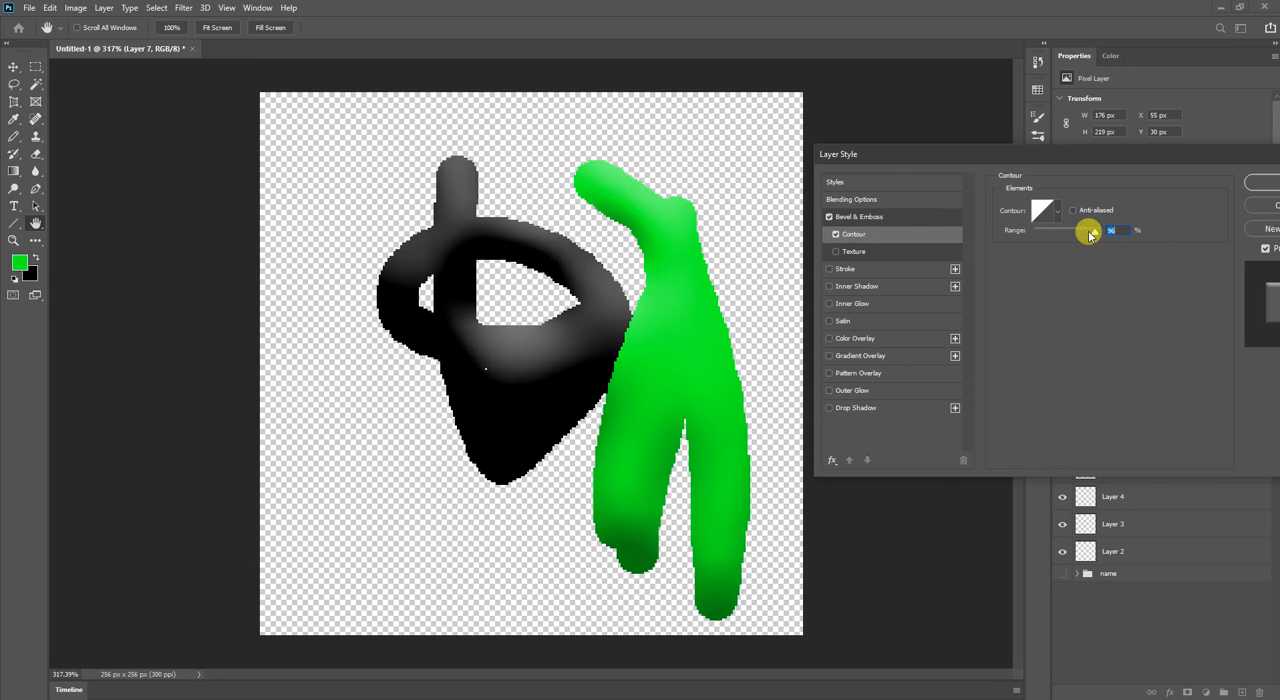
Try a Bevel & Emboss depth of 1% and size of 122 px, and turn the effect off.
click(850, 215)
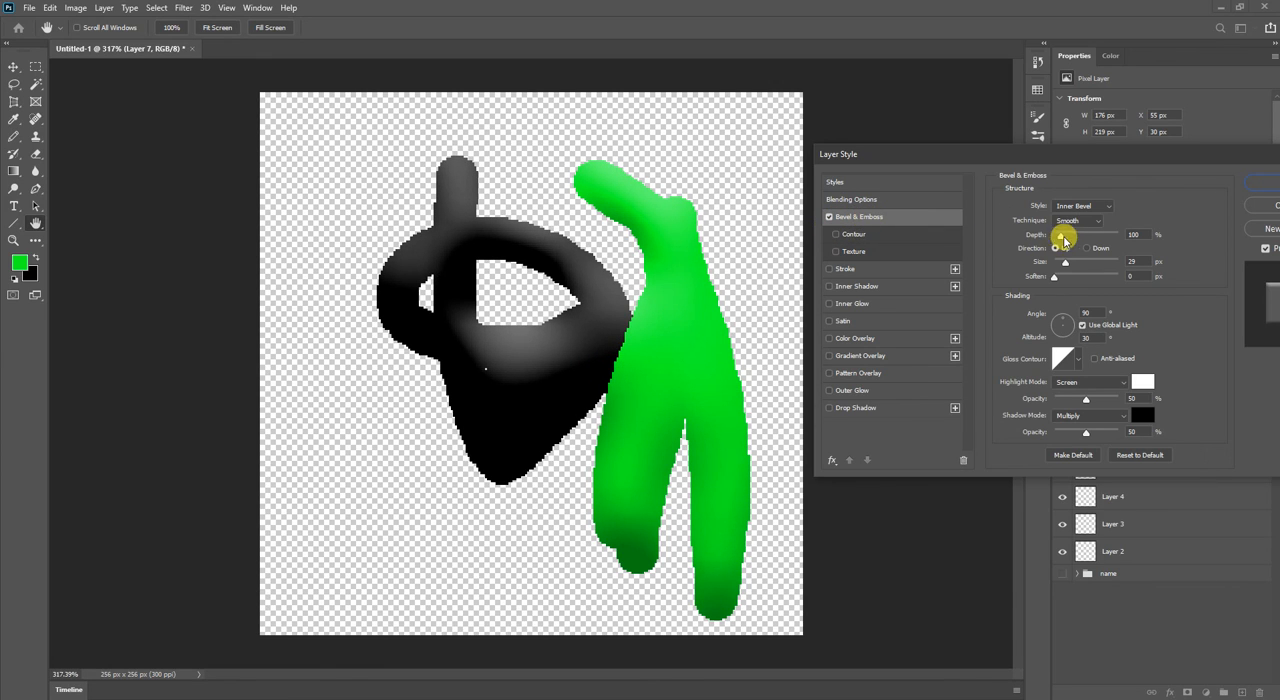
mouse_move(1062, 242)
mouse_down()
mouse_move(1097, 237)
mouse_move(1042, 237)
mouse_move(1118, 261)
mouse_move(1092, 262)
mouse_up()
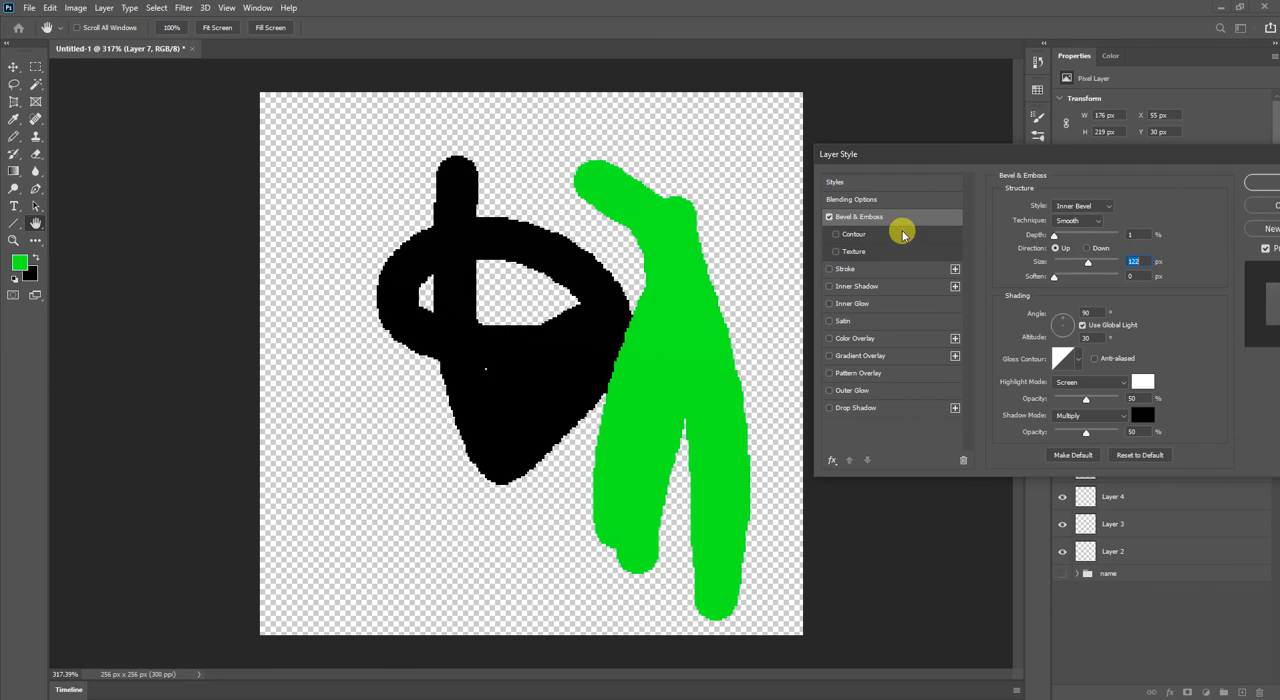
click(830, 218)
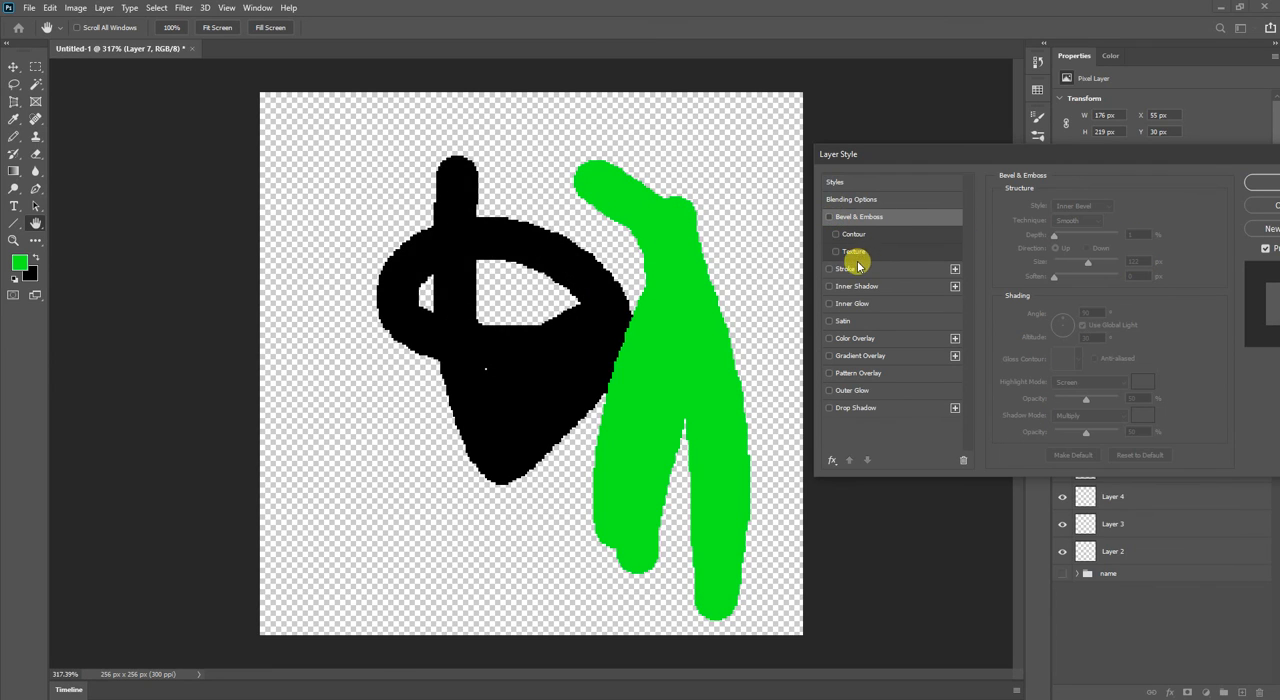
Try a black Stroke on Layer 7, first 1 px wide and centred on the edge, and widen it to 5 px.
click(830, 269)
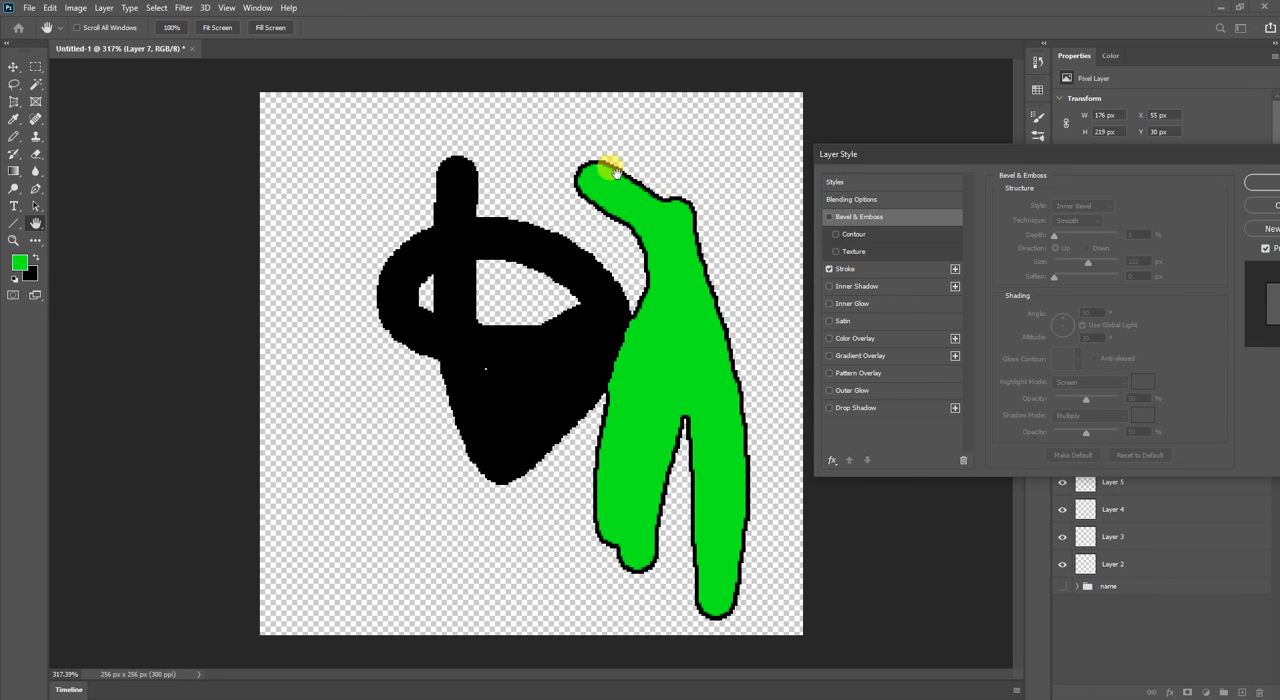
click(885, 268)
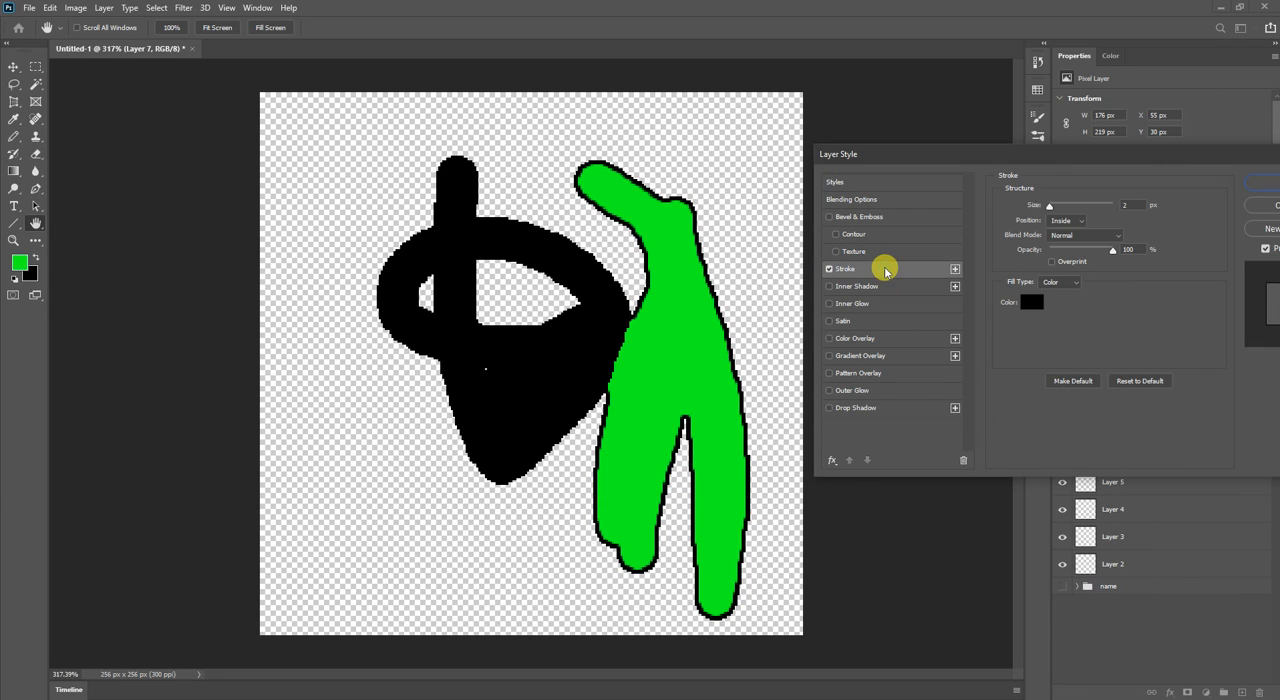
mouse_move(1049, 205)
mouse_down()
mouse_move(1100, 208)
mouse_move(1045, 211)
mouse_up()
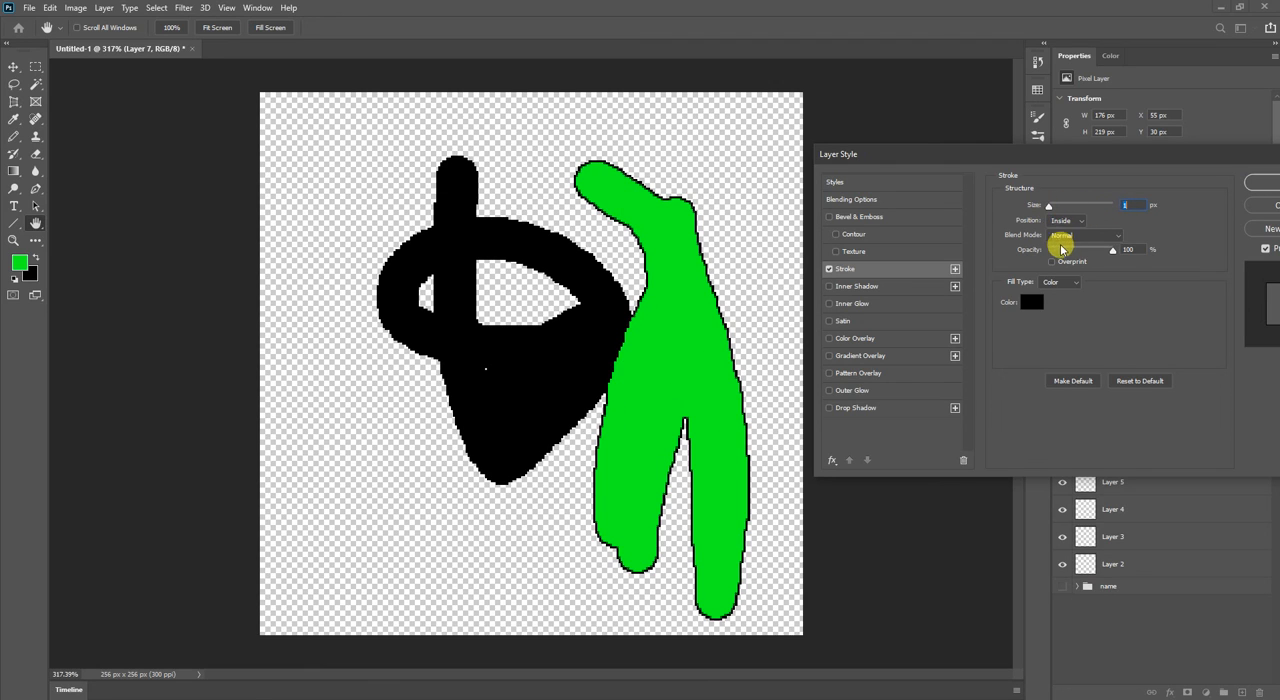
click(1065, 221)
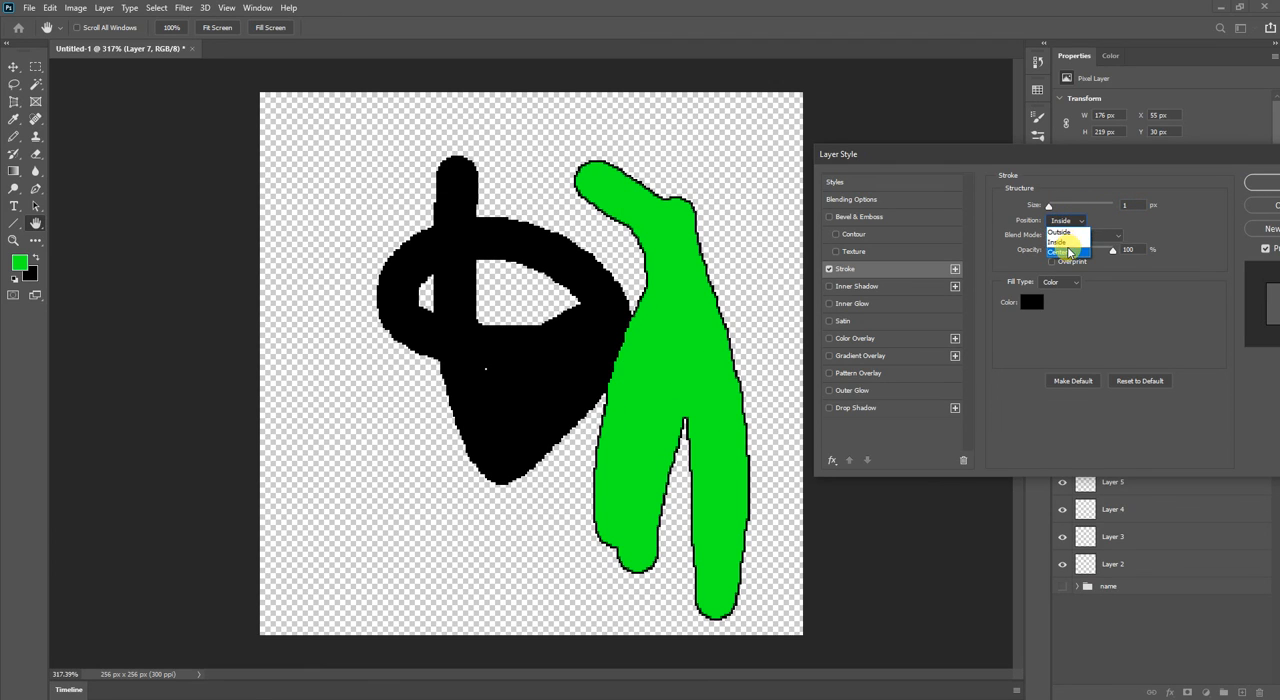
click(1062, 252)
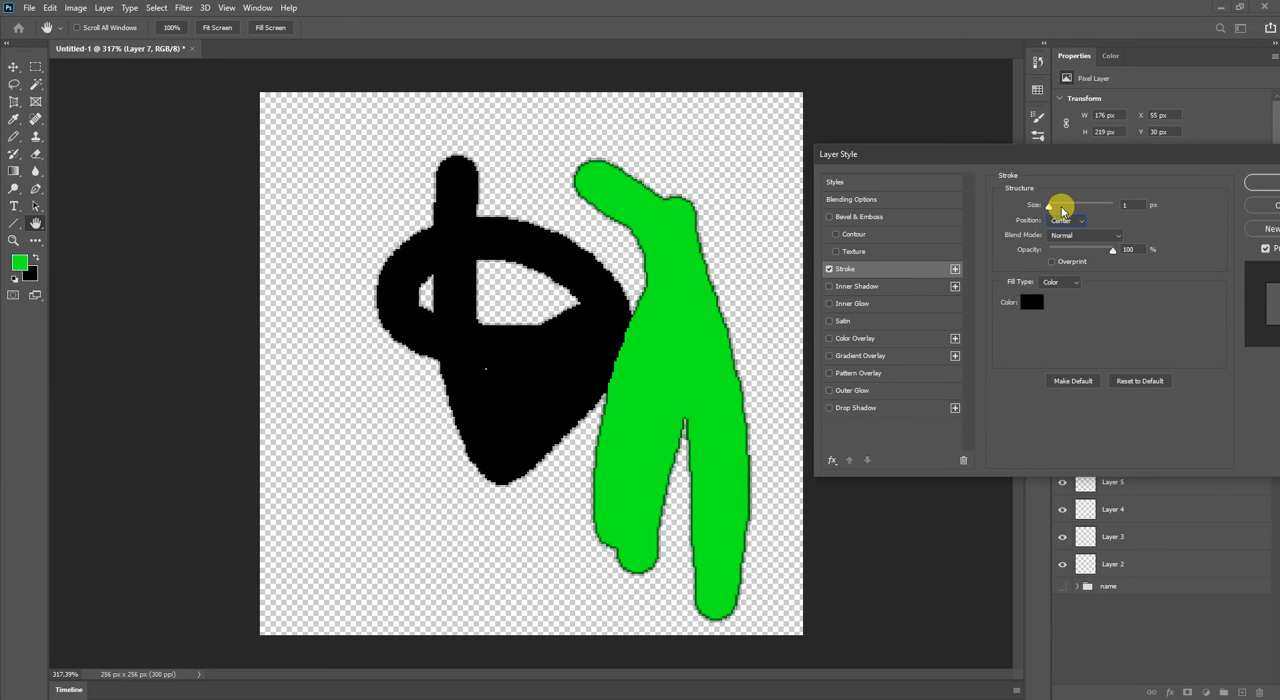
drag(1063, 206, 1051, 206)
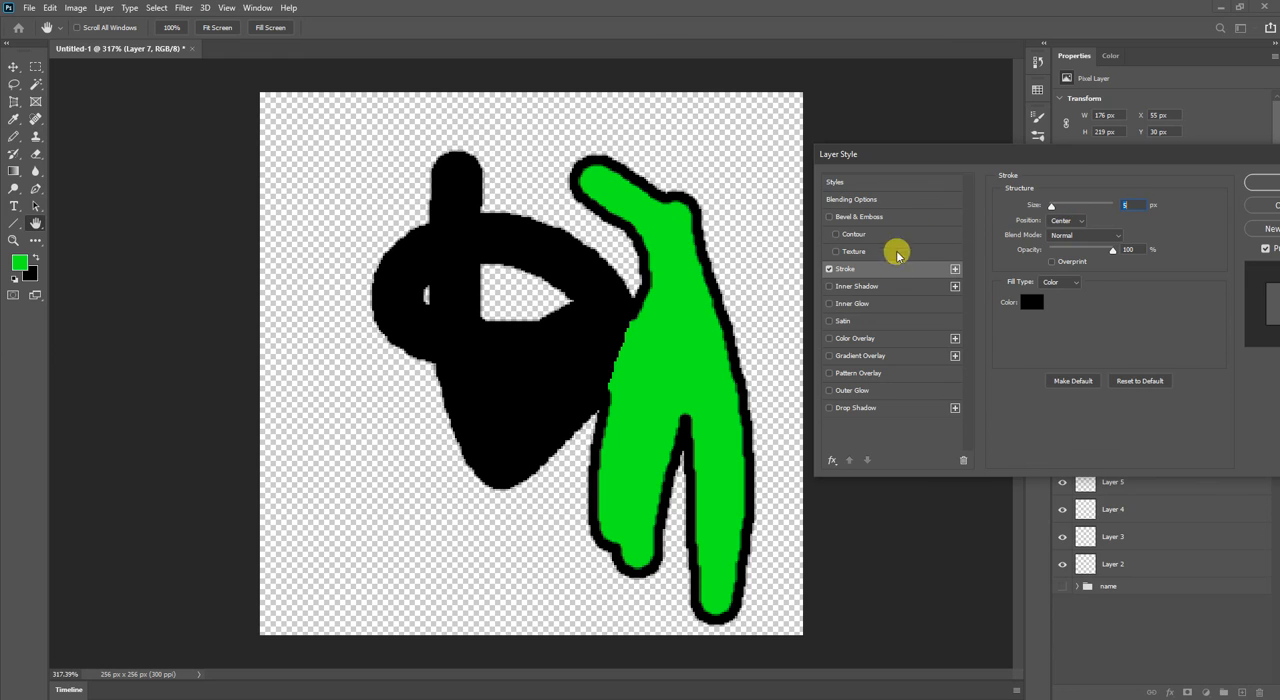
Replace the stroke with an Inner Shadow, try its opacity at 100%, and turn it off.
click(829, 287)
click(830, 270)
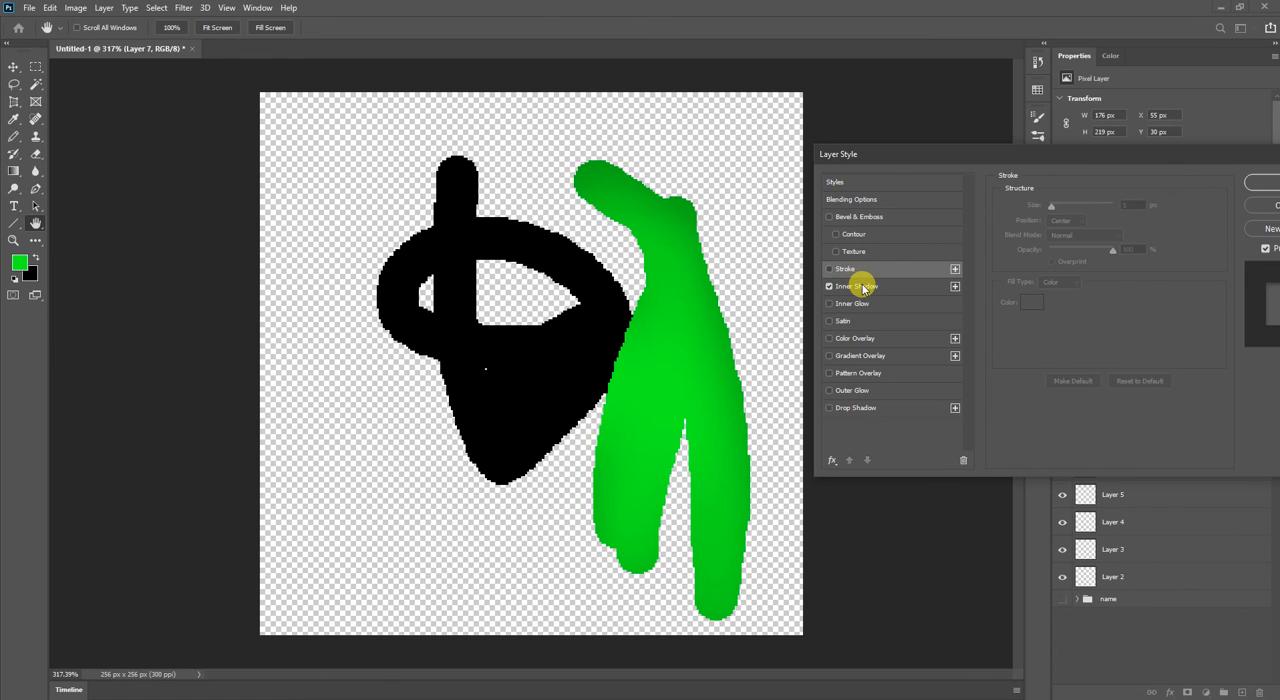
click(860, 286)
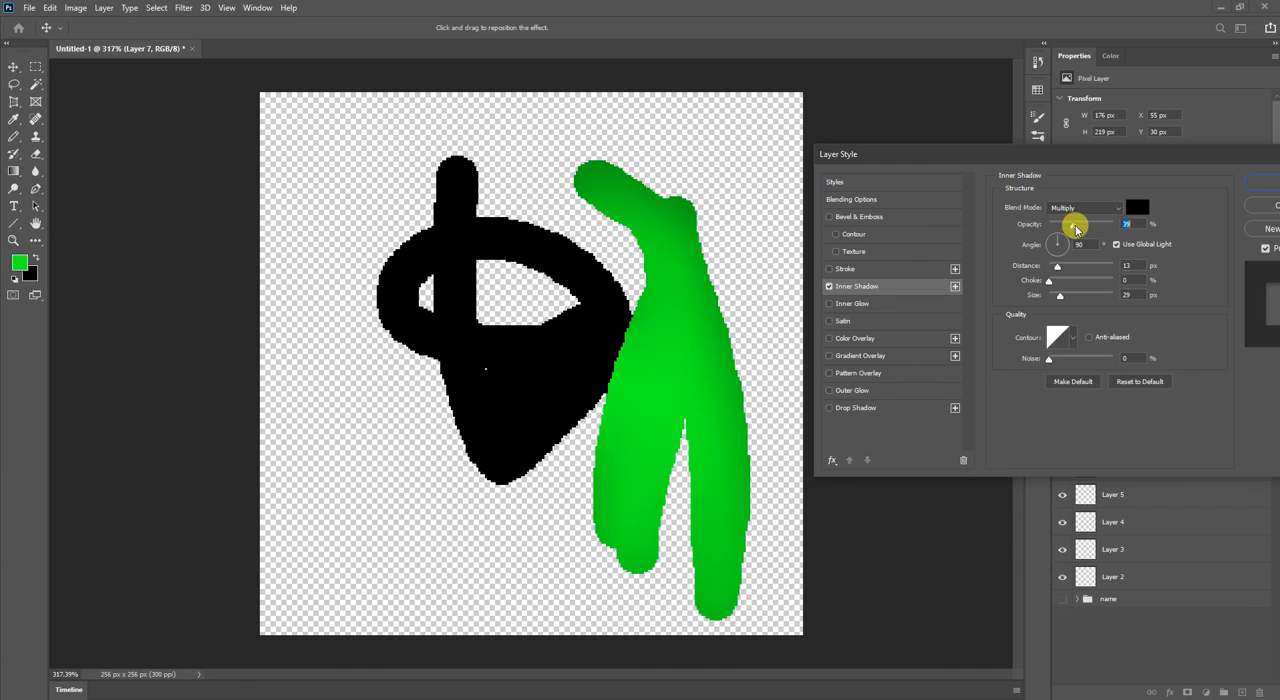
drag(1076, 229, 1128, 229)
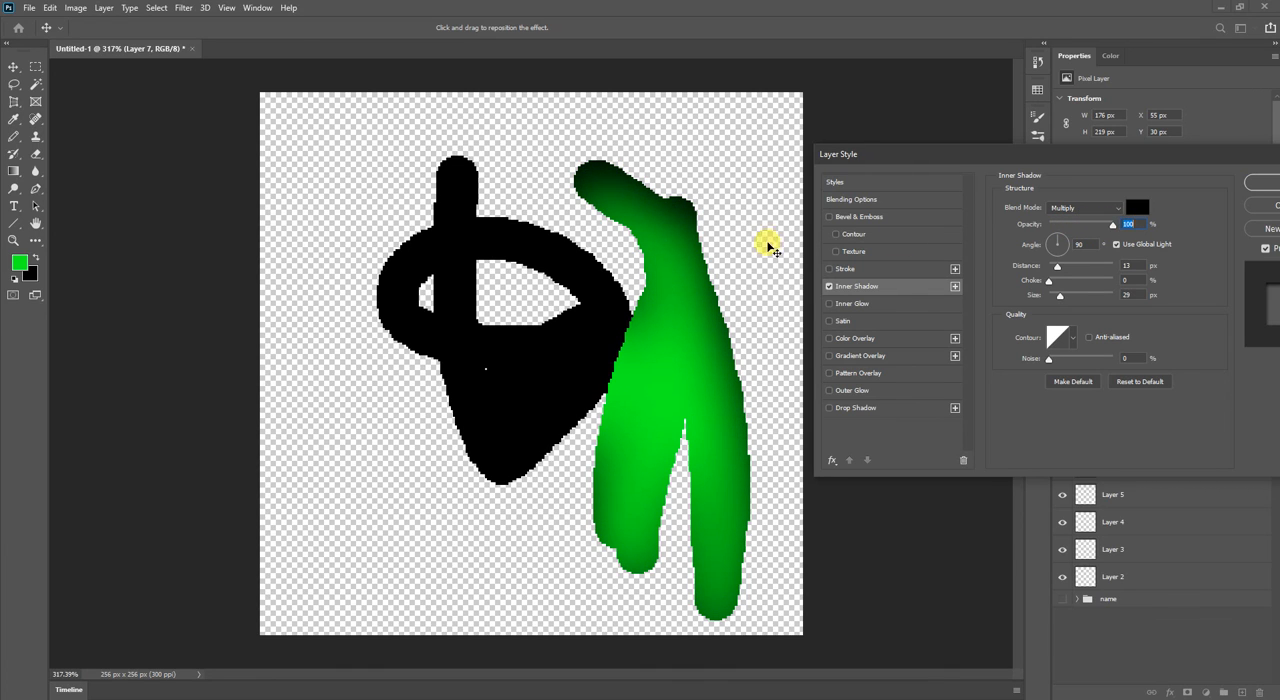
click(829, 289)
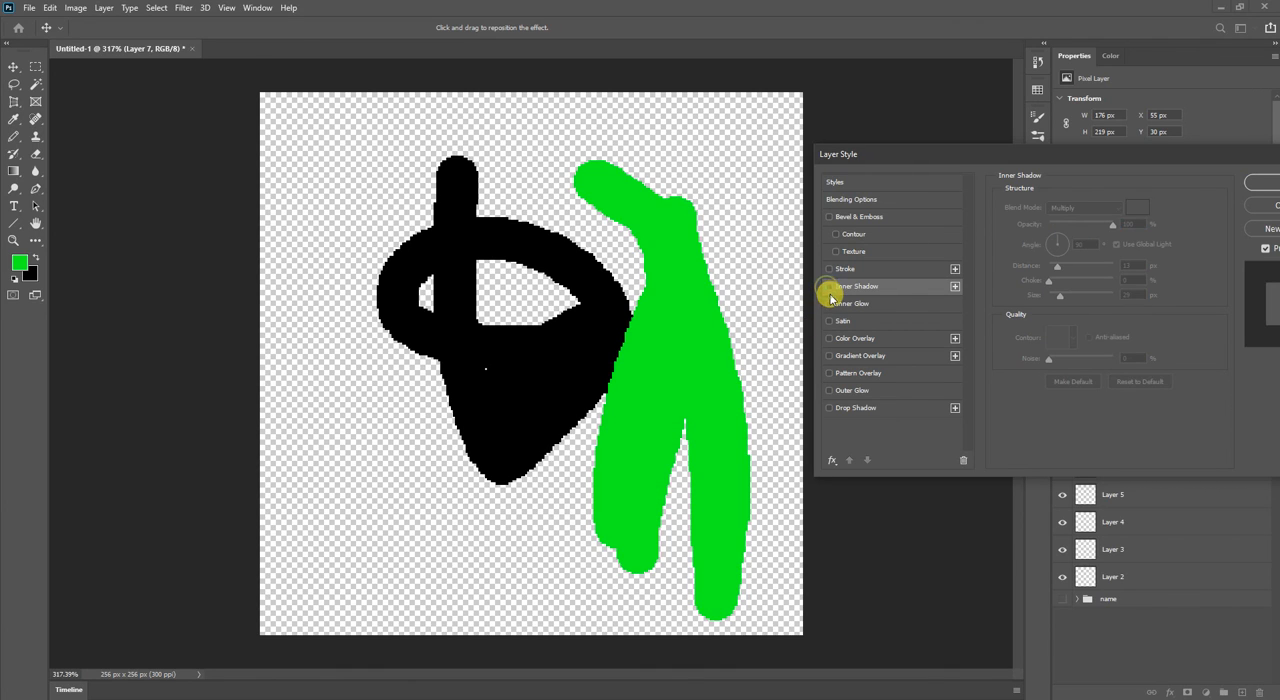
Try an Inner Glow with 32% opacity, 19% choke and 9 px size, and turn it off.
click(829, 305)
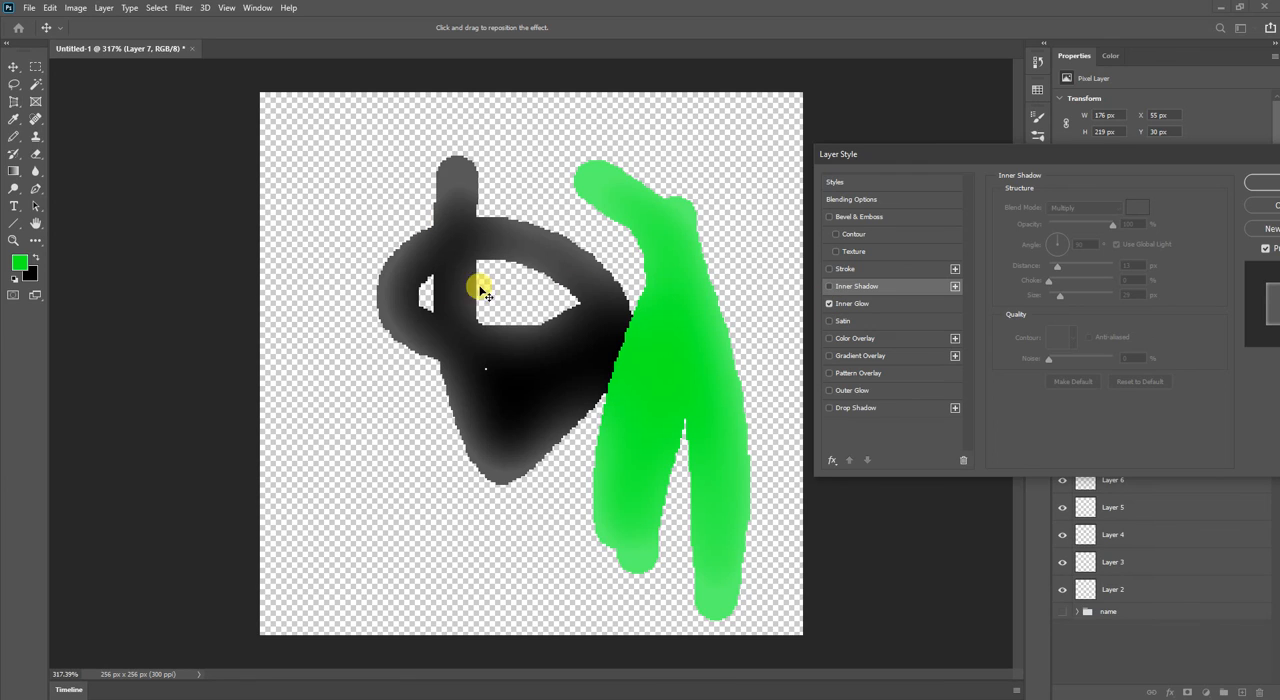
click(864, 306)
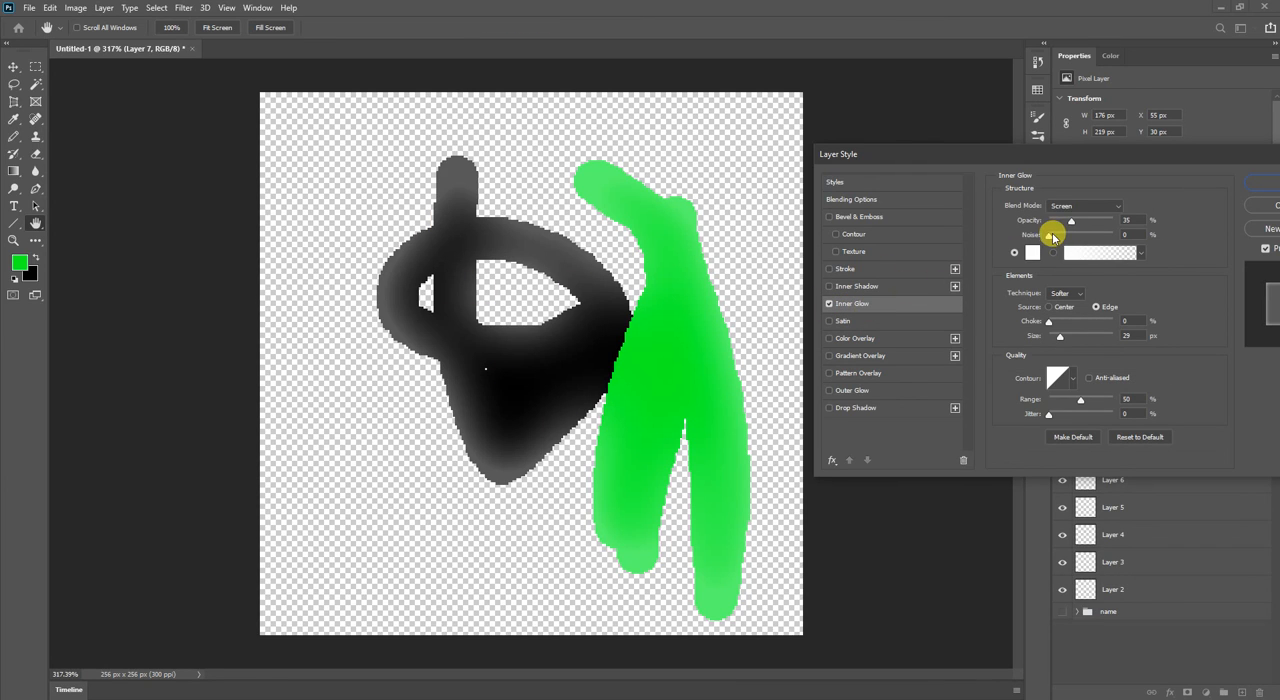
mouse_move(1052, 237)
mouse_down()
mouse_move(1082, 237)
mouse_move(1040, 234)
mouse_move(1078, 218)
mouse_move(1137, 218)
mouse_move(1052, 224)
mouse_move(1069, 220)
mouse_up()
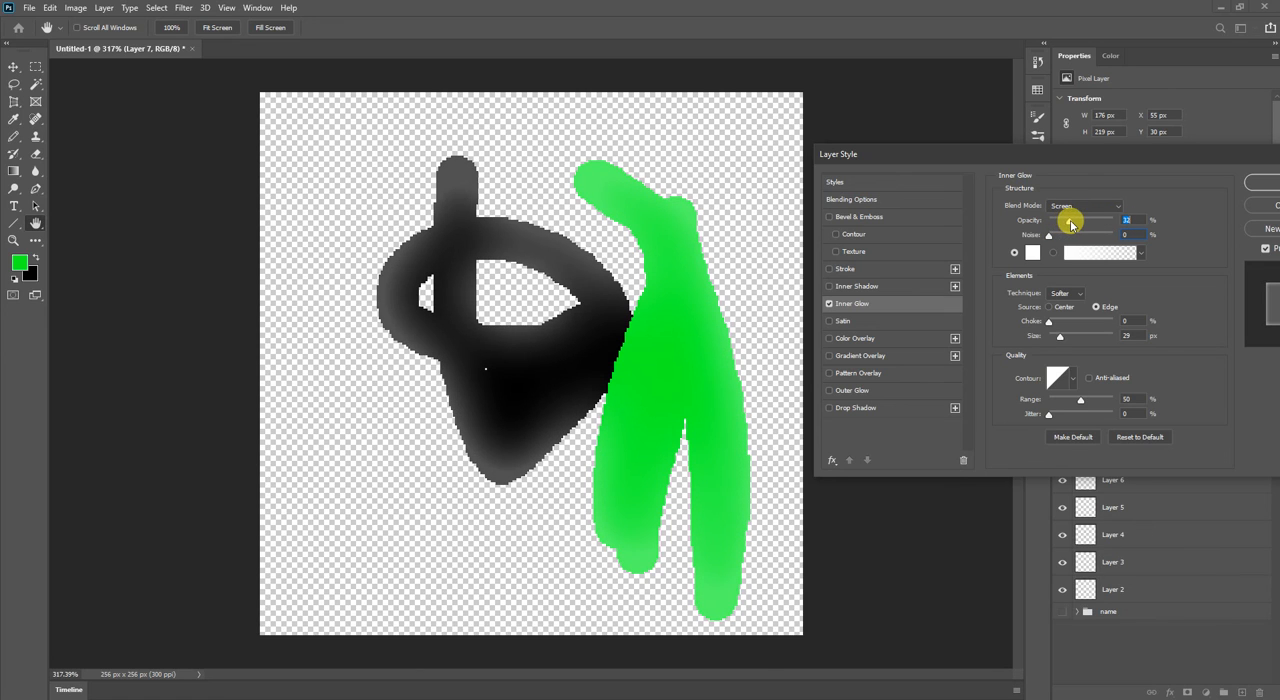
mouse_move(1049, 326)
mouse_down()
mouse_move(1078, 325)
mouse_move(1032, 318)
mouse_move(1066, 314)
mouse_move(1080, 337)
mouse_move(1056, 340)
mouse_up()
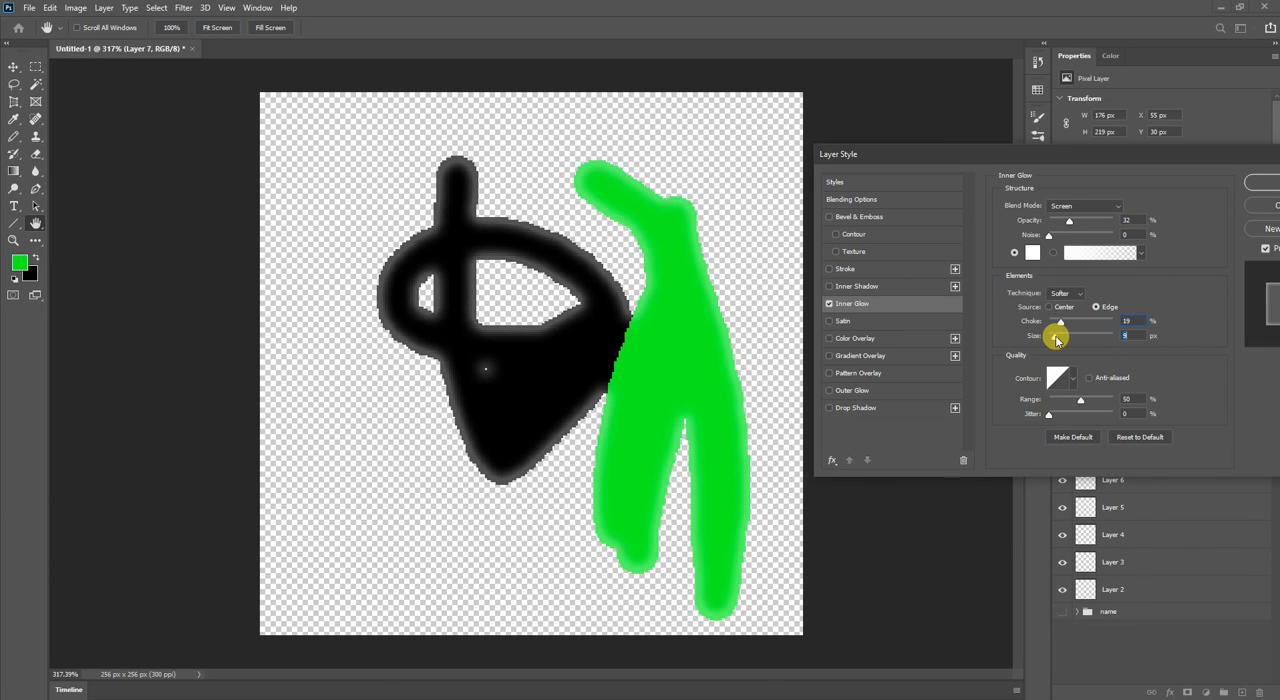
click(829, 303)
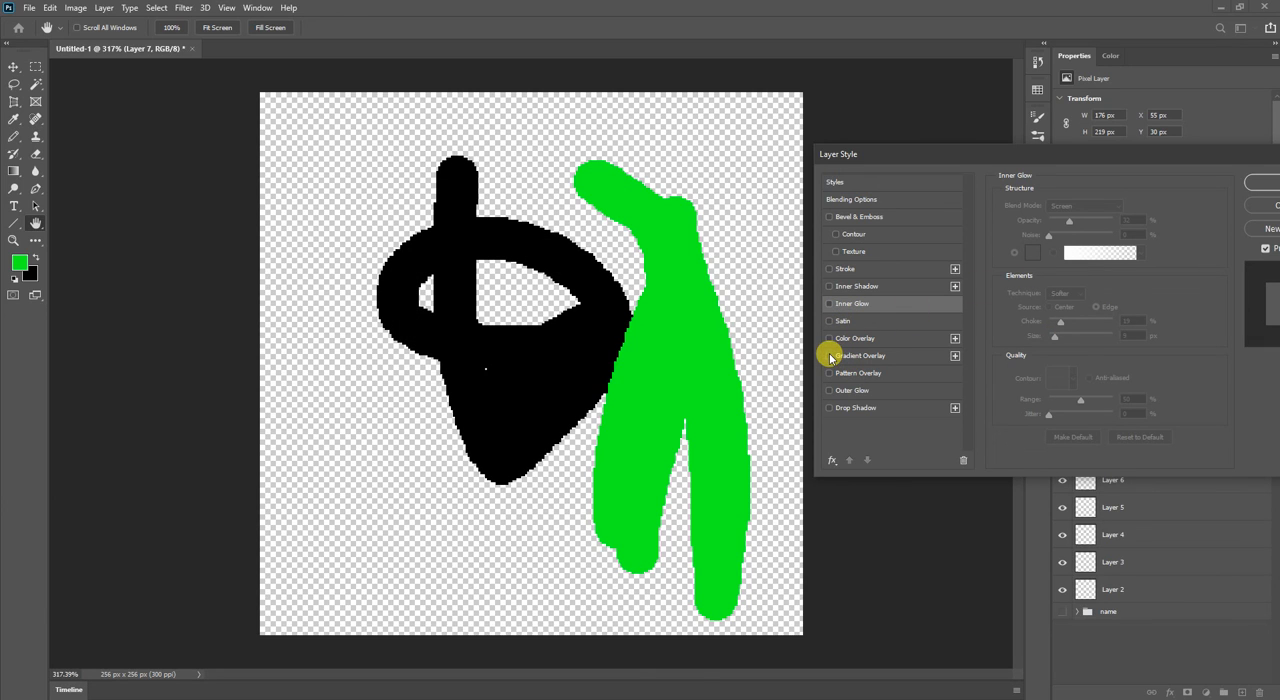
Preview a Gradient Overlay and a Pattern Overlay on Layer 7, and close the layer style with no effect enabled.
click(829, 357)
click(866, 357)
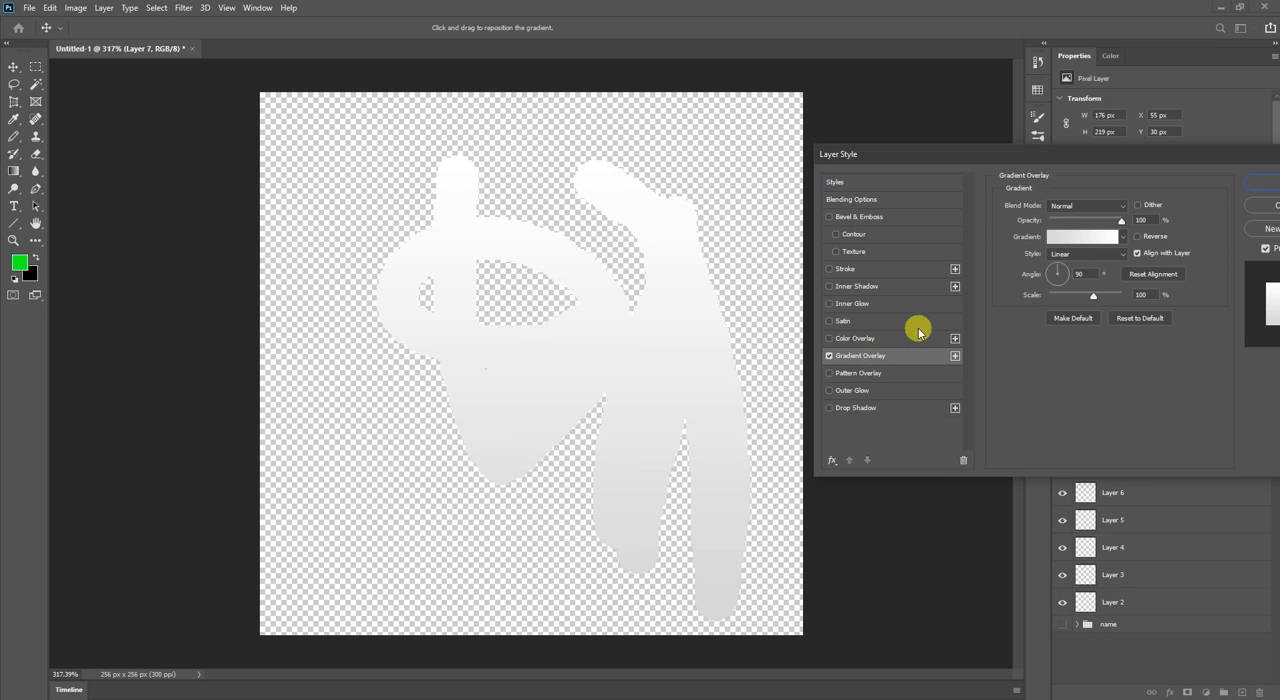
click(857, 372)
click(829, 356)
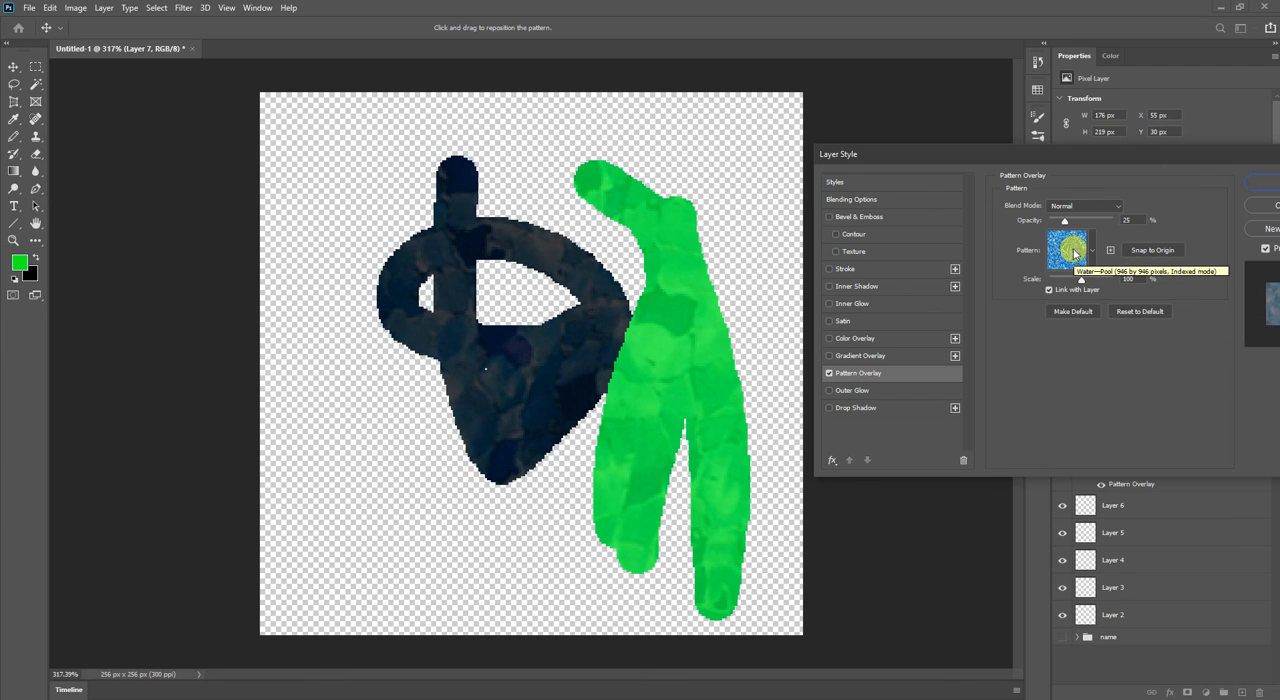
click(829, 373)
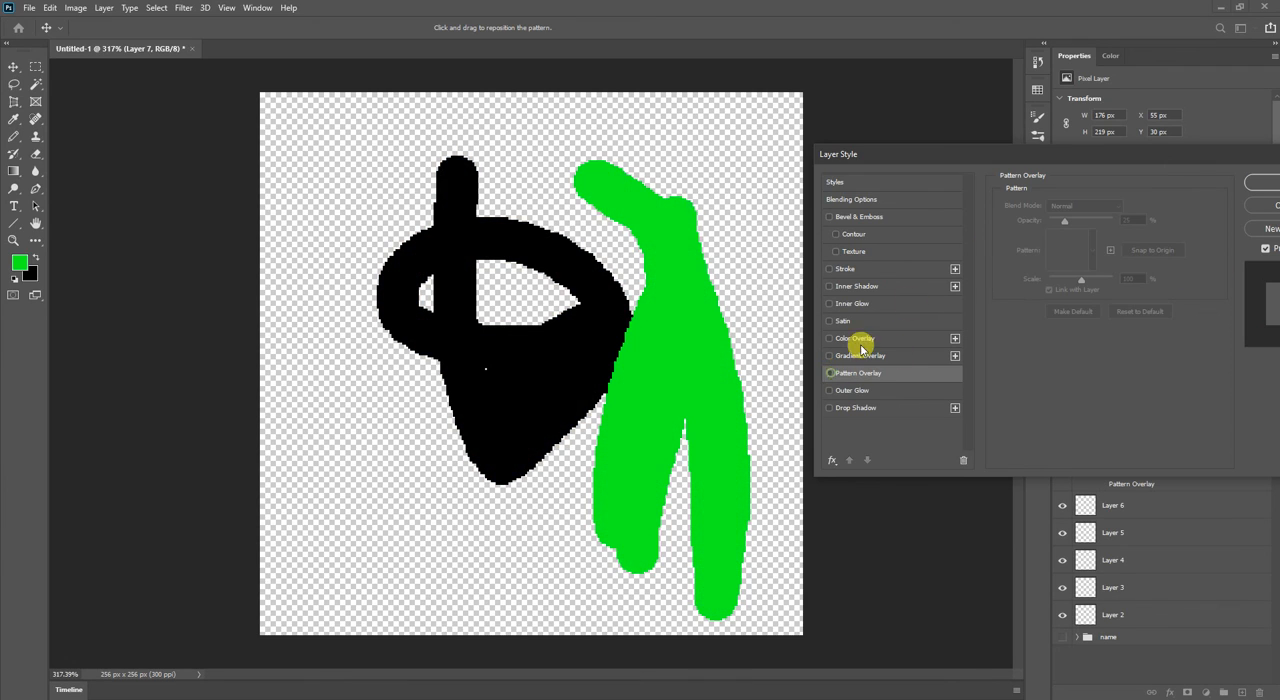
drag(1036, 155, 834, 160)
click(1051, 213)
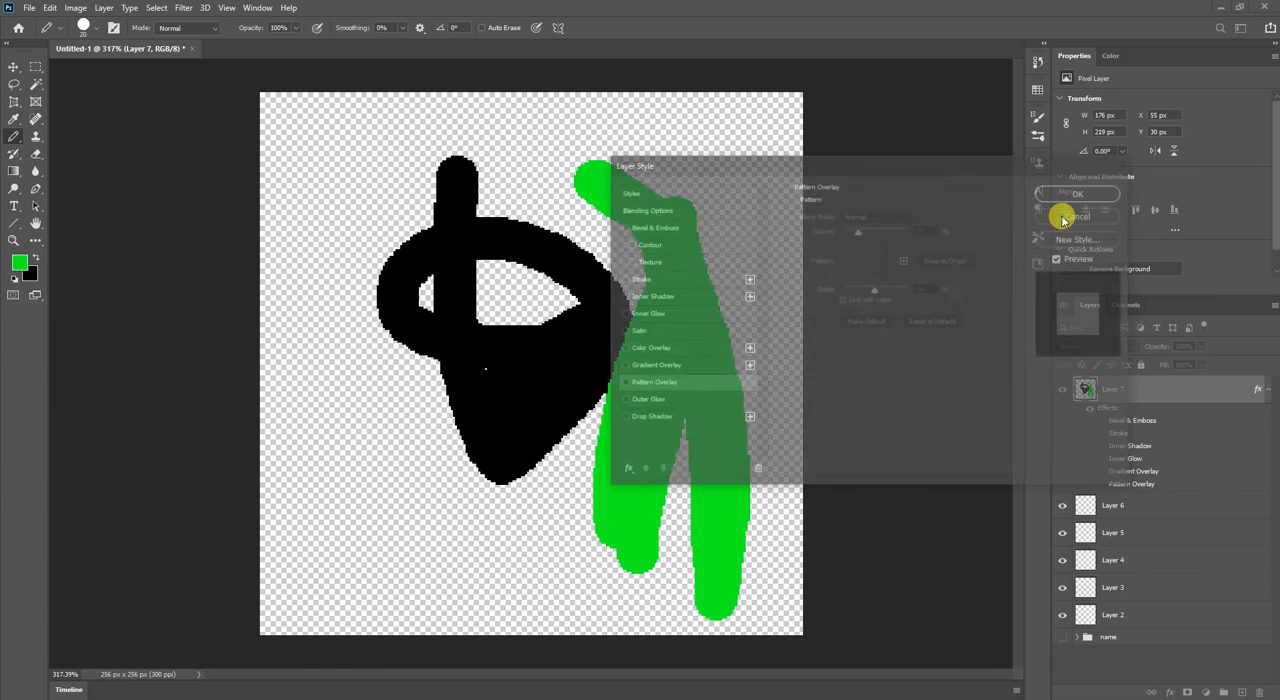
Reopen the layer style of Layer 7, try Gradient Overlay, and apply only Pattern Overlay.
double_click(1164, 393)
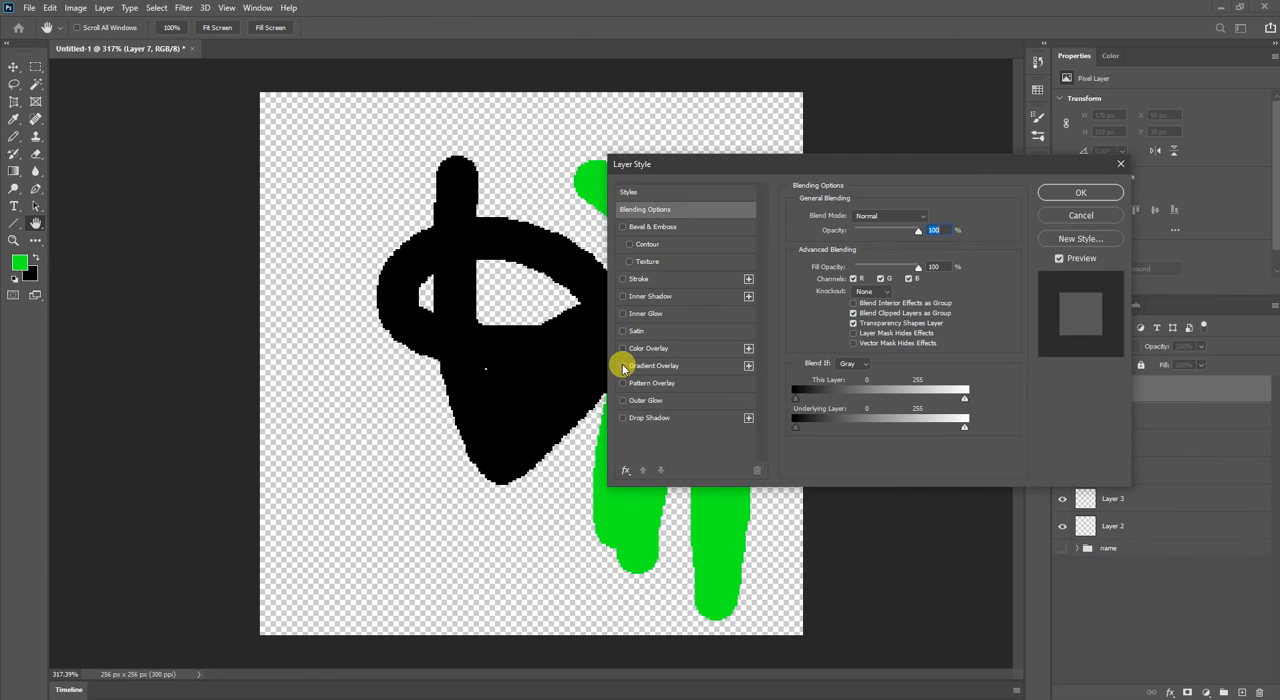
click(622, 366)
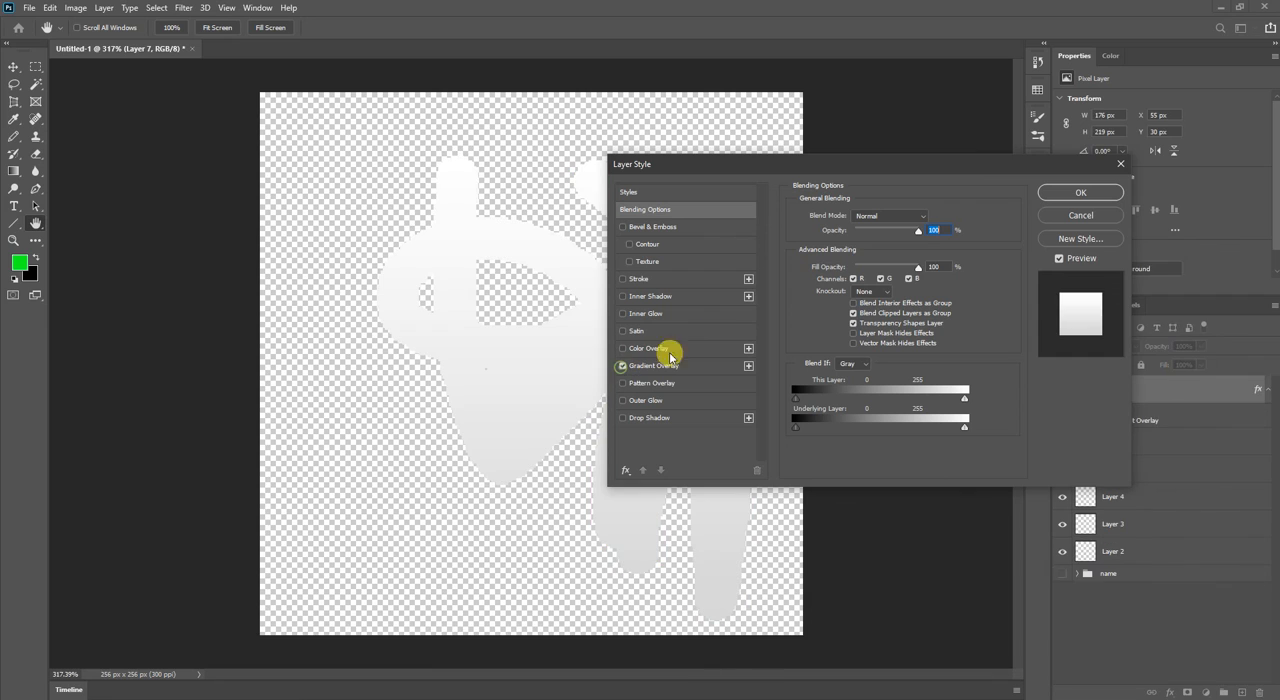
click(623, 383)
click(621, 366)
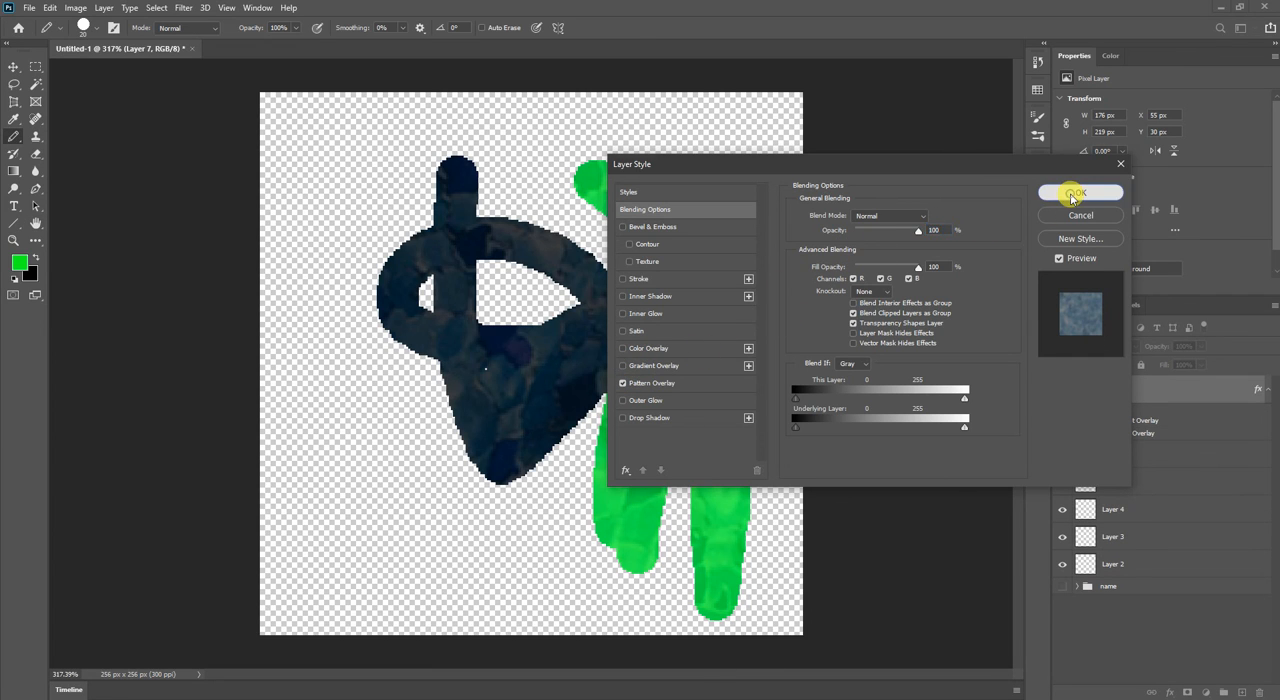
click(1071, 194)
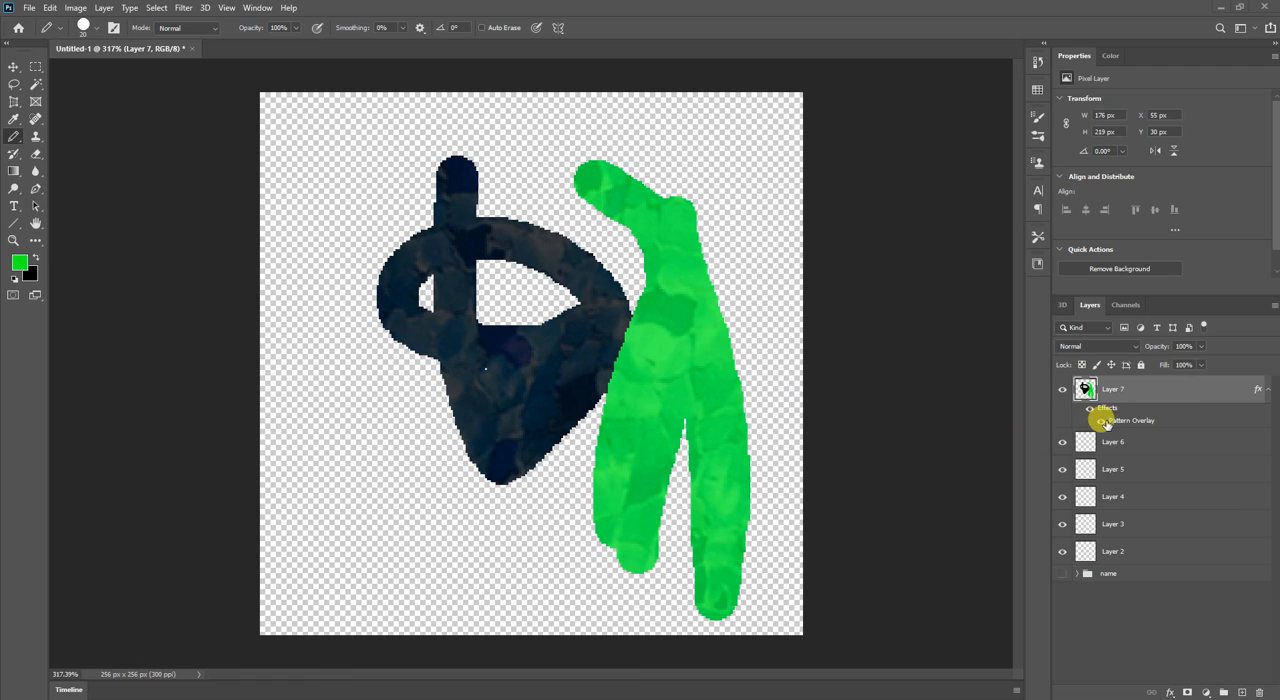
Hide the effects of Layer 7 and collapse its effects list.
click(1095, 420)
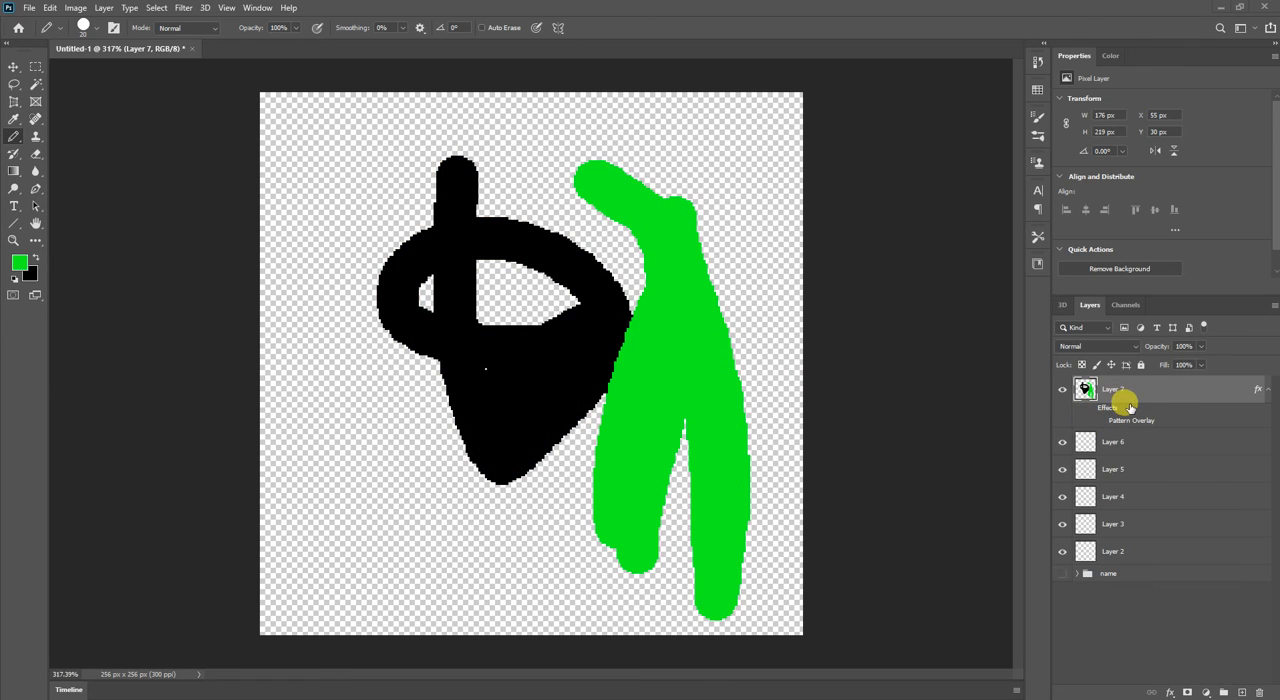
click(1268, 394)
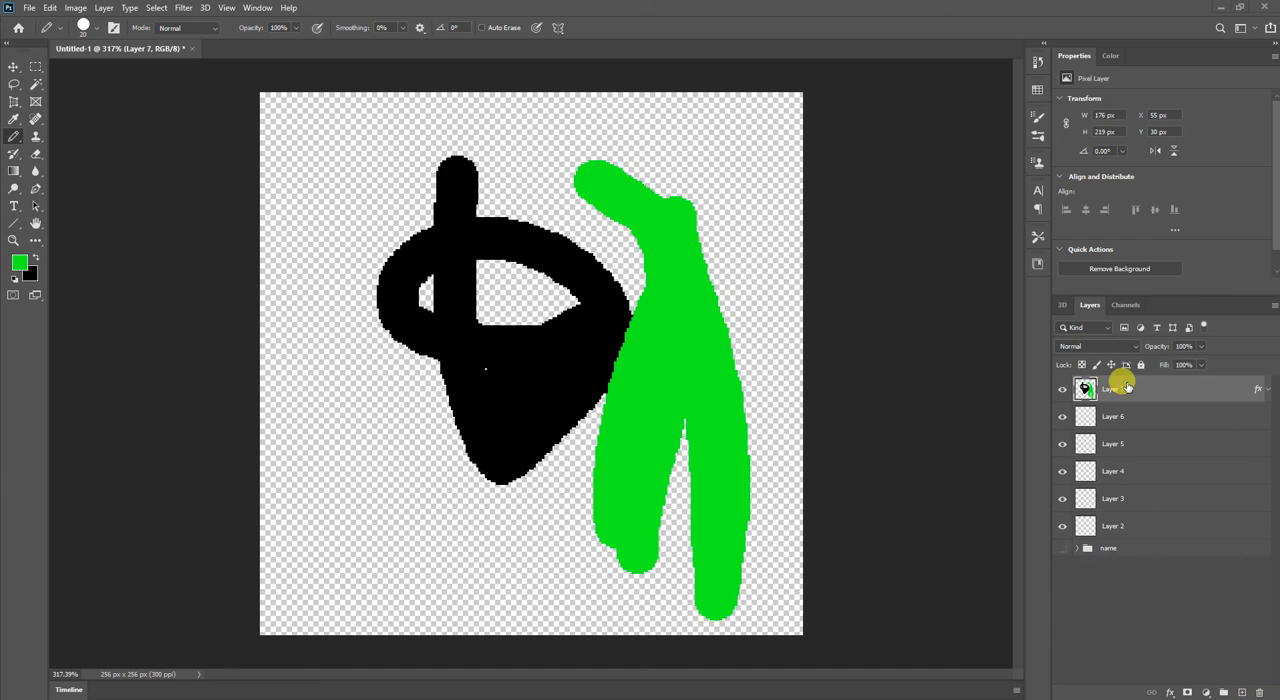
Delete Layer 7 and draw a thick green diagonal pencil stroke about 131 x 135 px on Layer 6.
click(1260, 690)
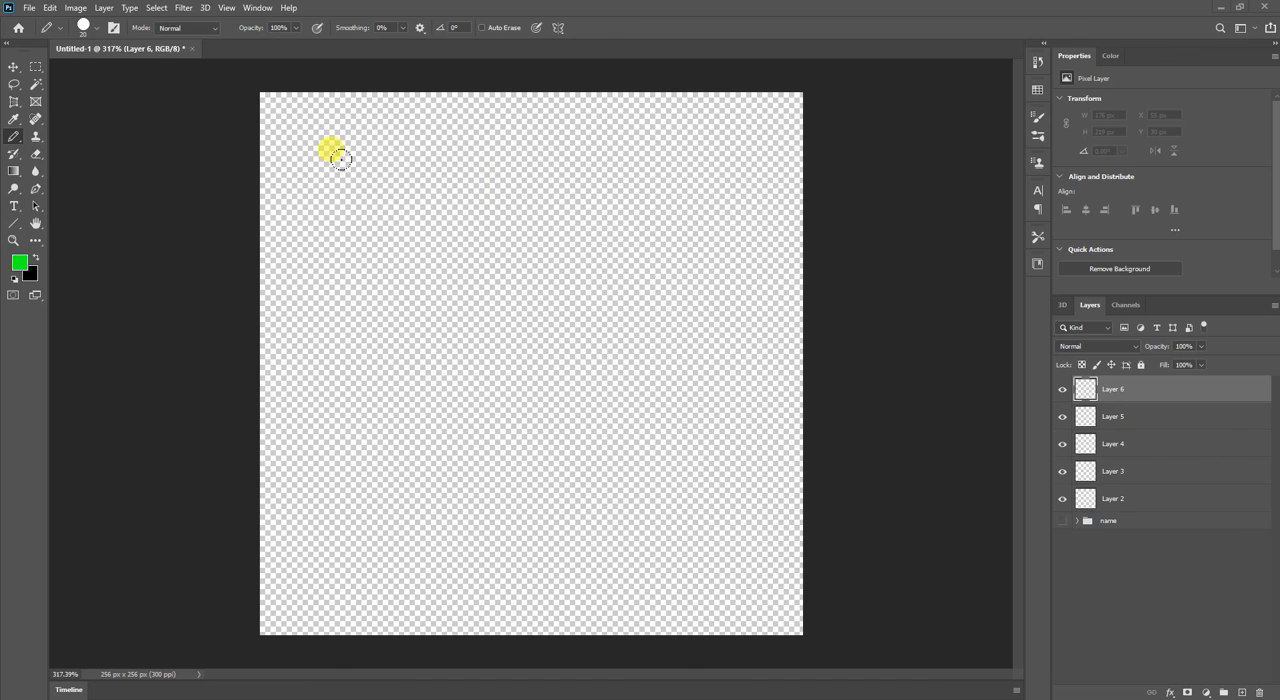
drag(372, 172, 610, 420)
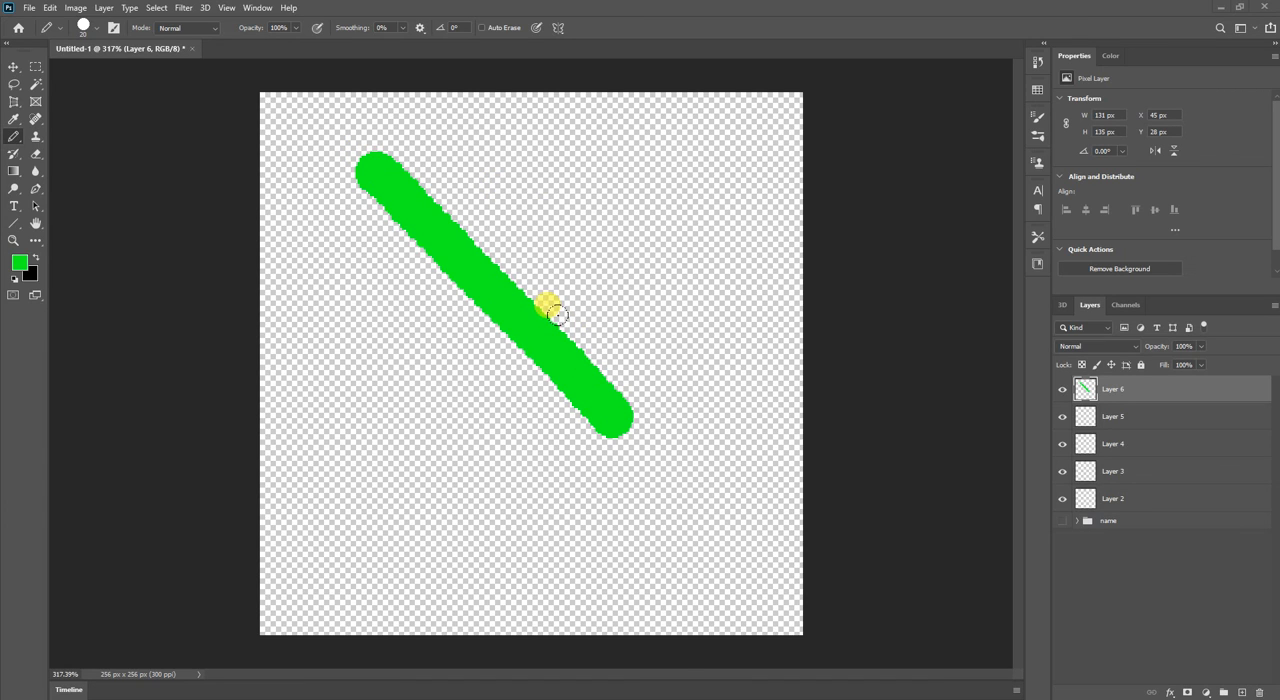
Look through the Pencil's blend modes, stamp single green dots beside the diagonal stroke, and undo each dot.
click(184, 28)
click(184, 41)
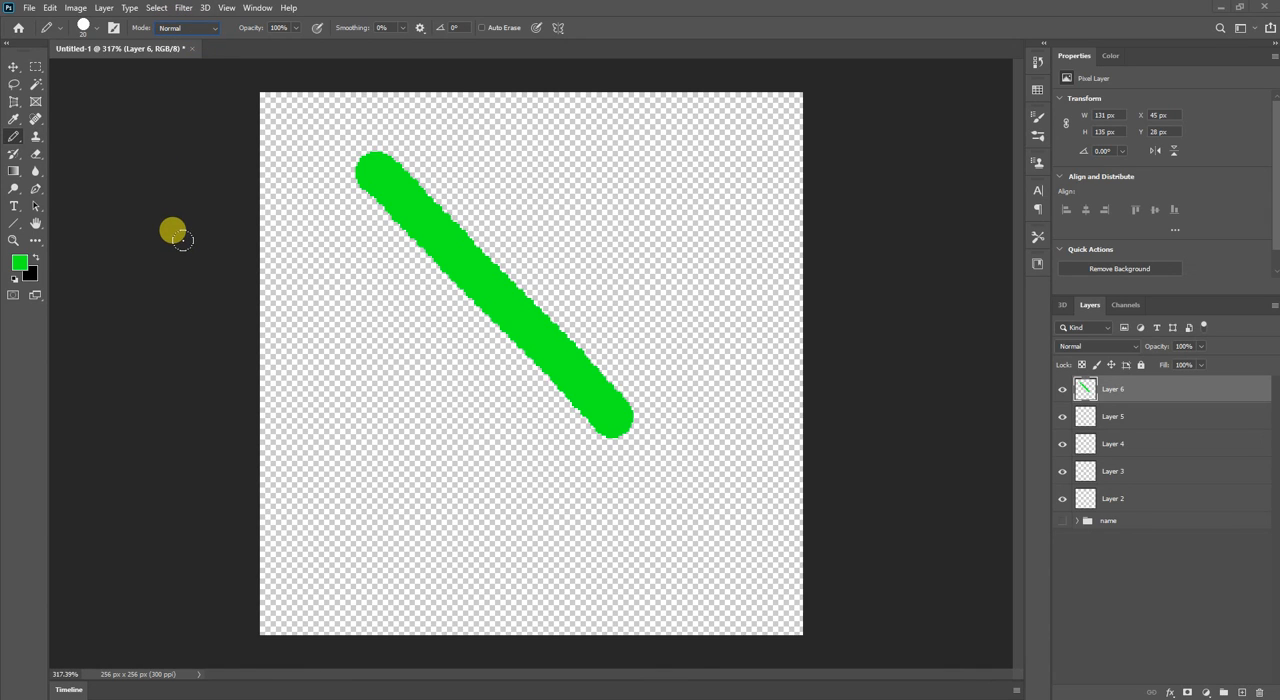
click(370, 293)
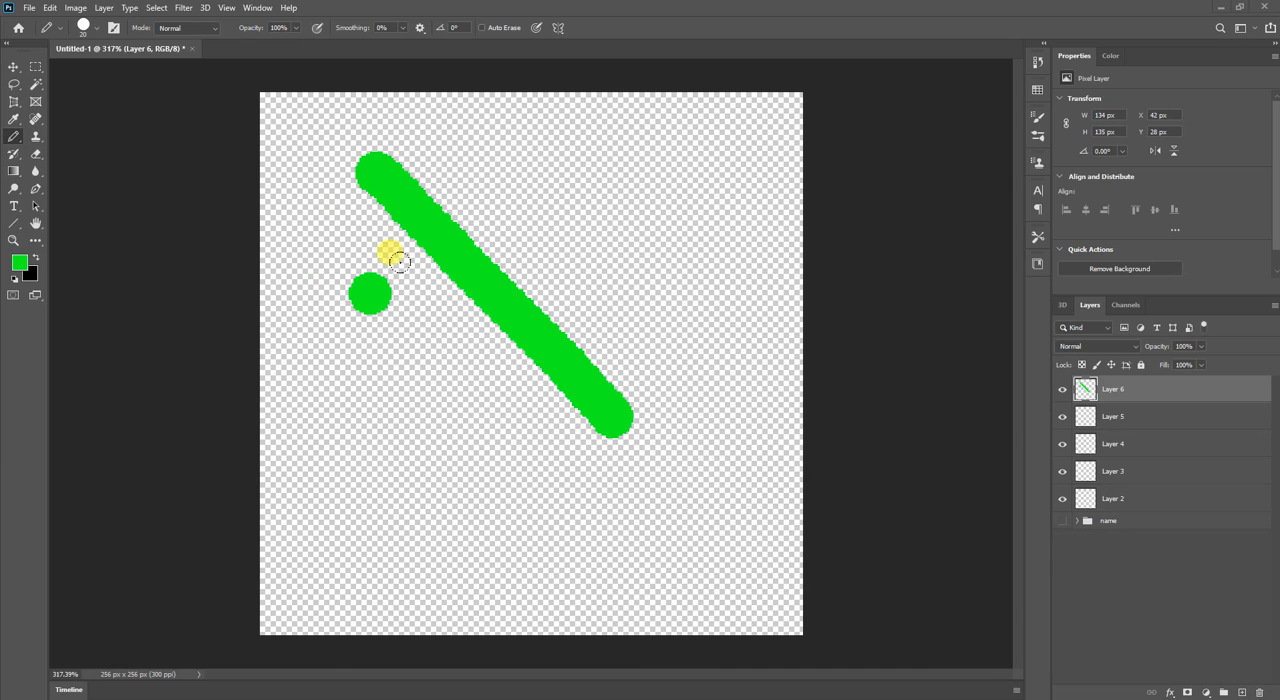
key(ctrl+z)
scroll(417, 269, up, 3)
scroll(391, 234, down, 5)
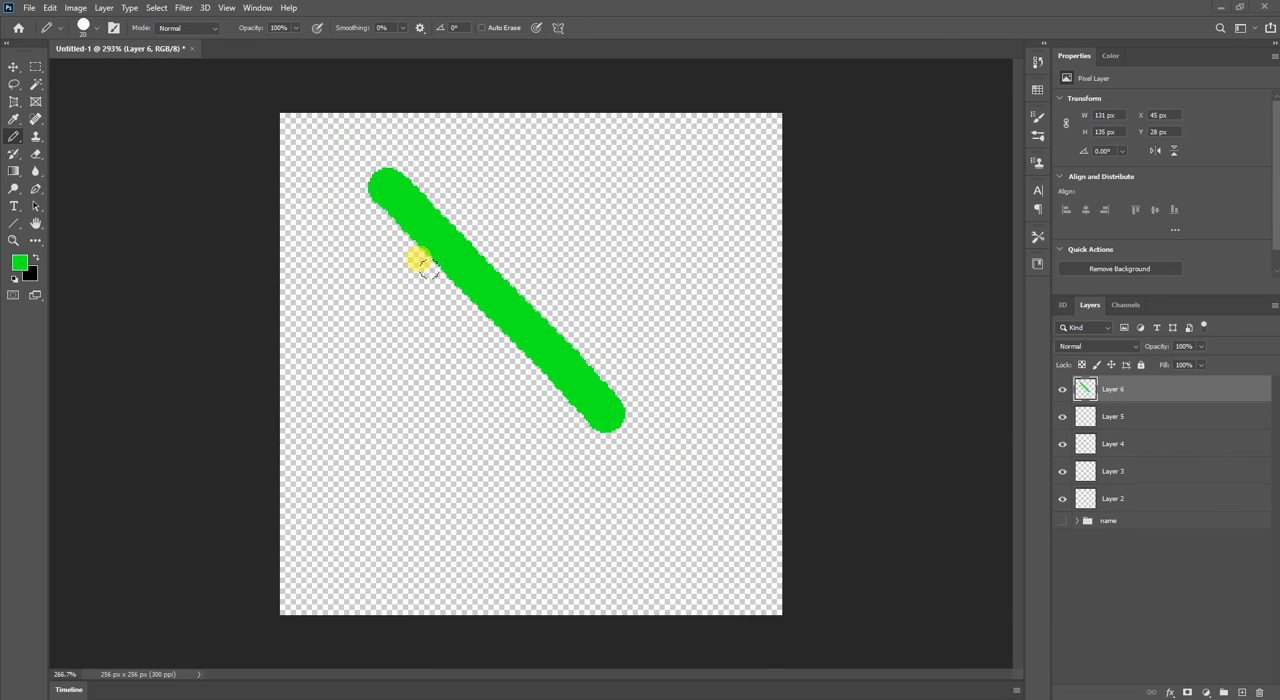
scroll(420, 257, up, 4)
click(190, 28)
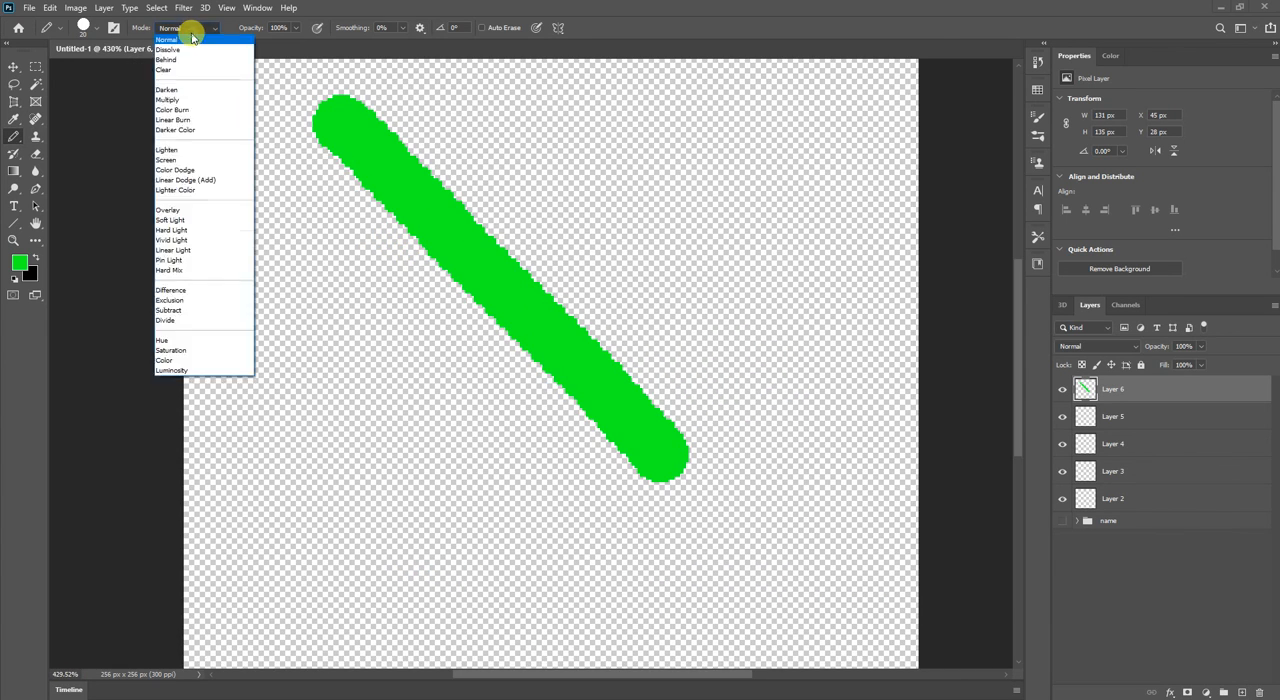
click(190, 30)
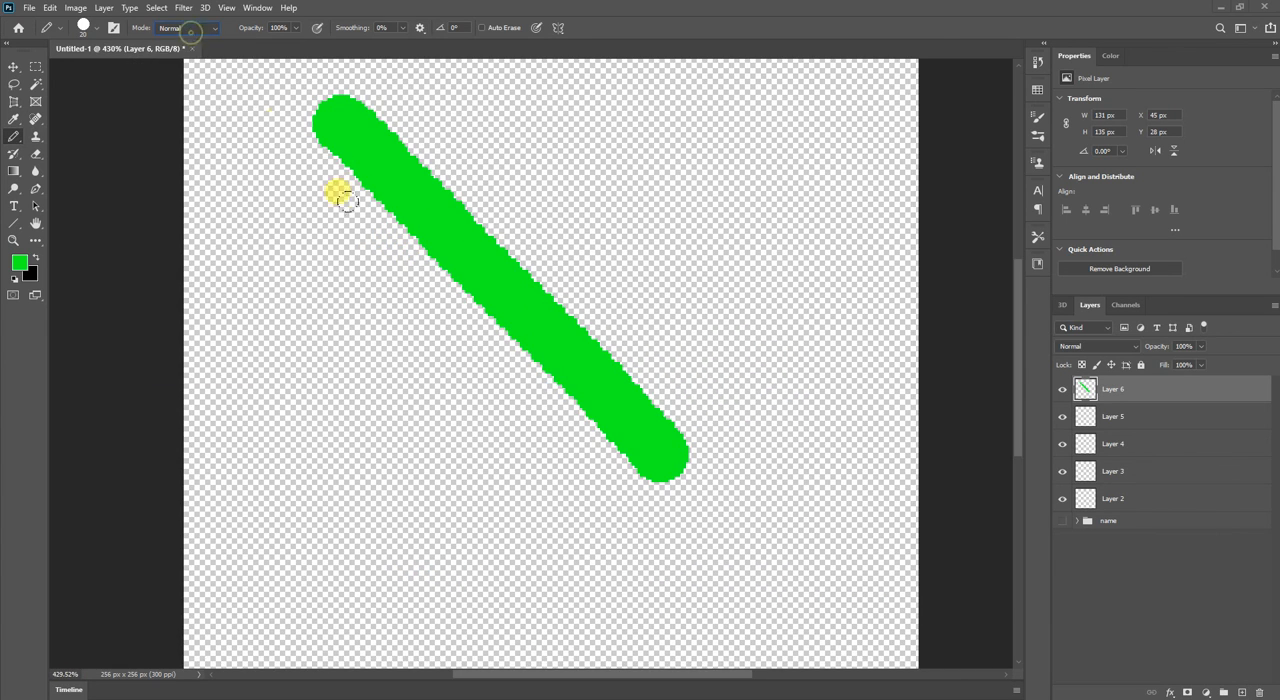
click(418, 280)
scroll(416, 276, down, 3)
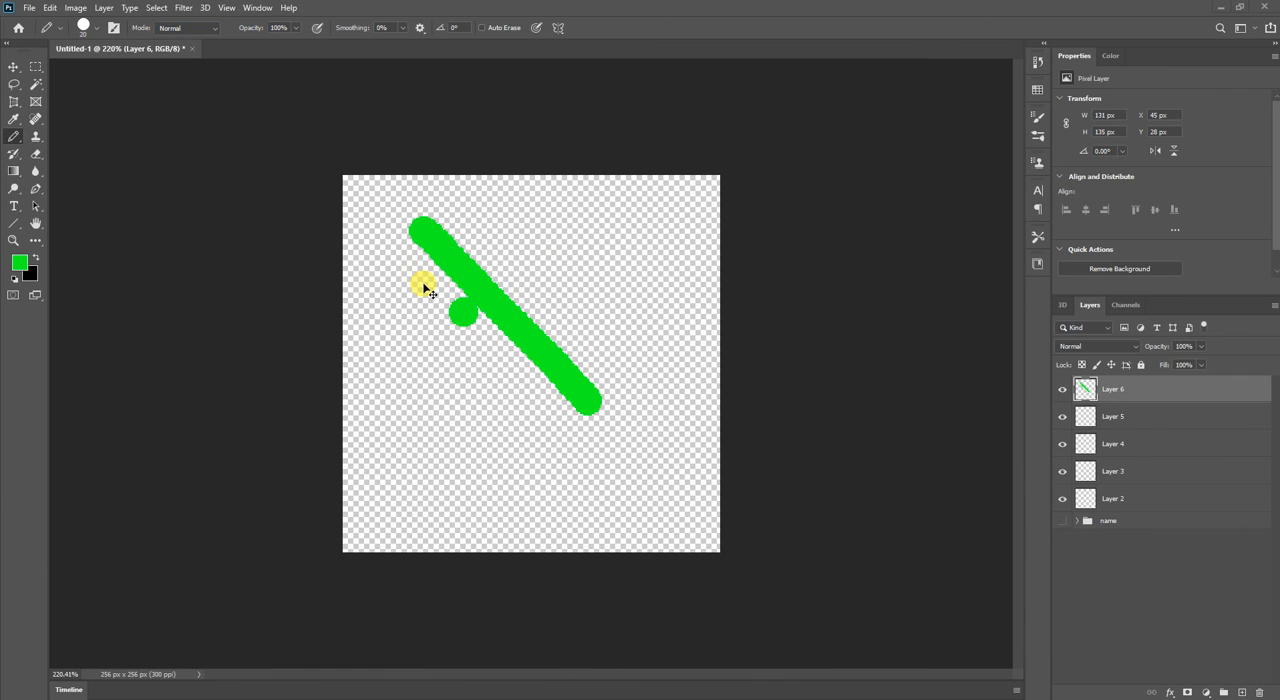
key(ctrl+z)
scroll(406, 266, up, 5)
scroll(405, 266, down, 3)
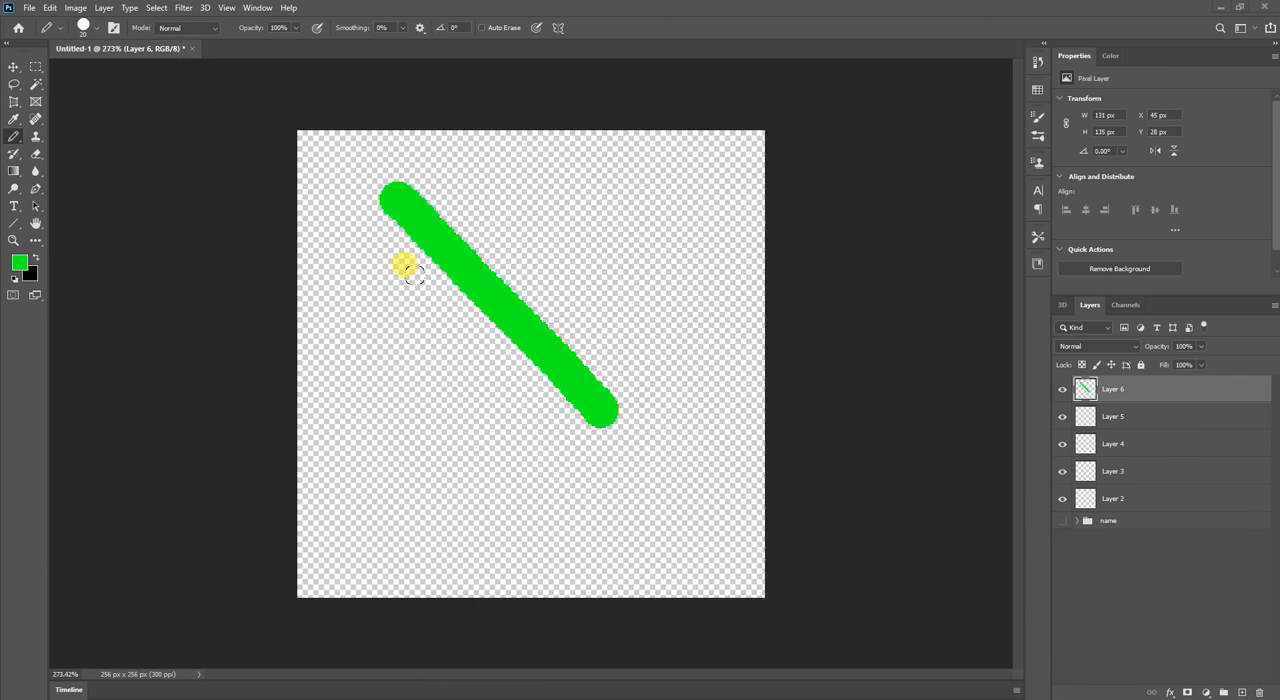
scroll(406, 270, up, 2)
scroll(391, 251, down, 1)
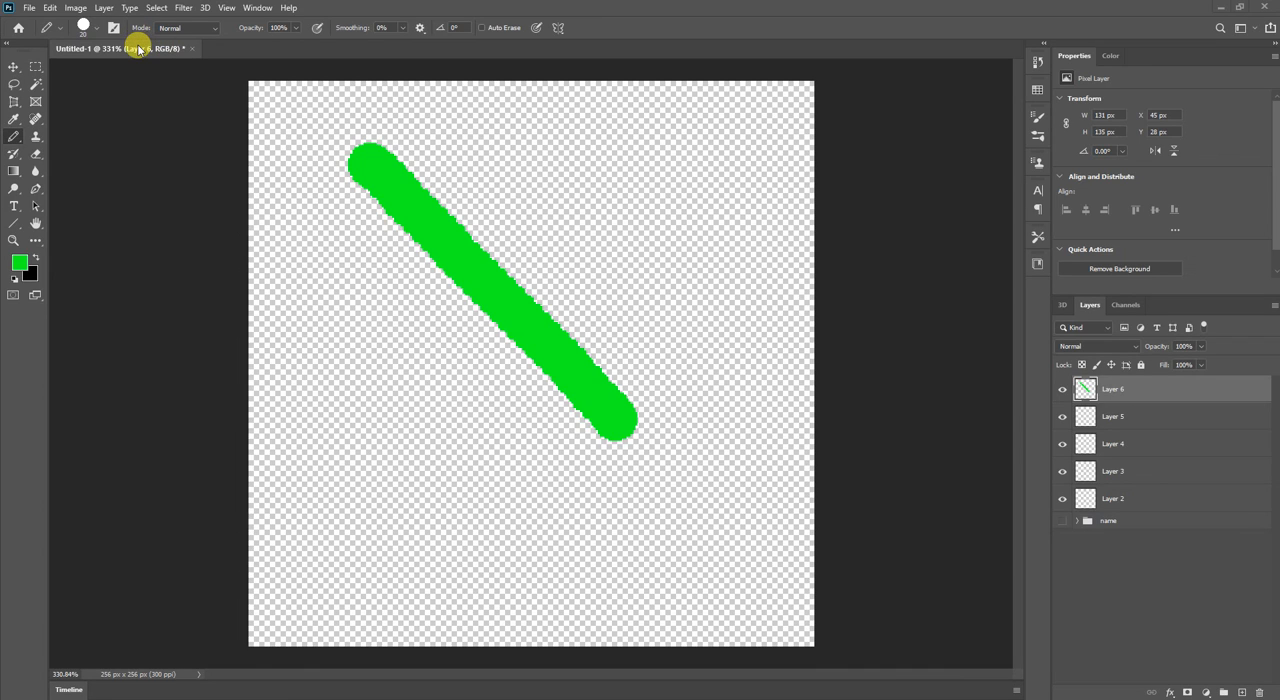
Expand the Timeline and look through the View and 3D commands.
click(66, 692)
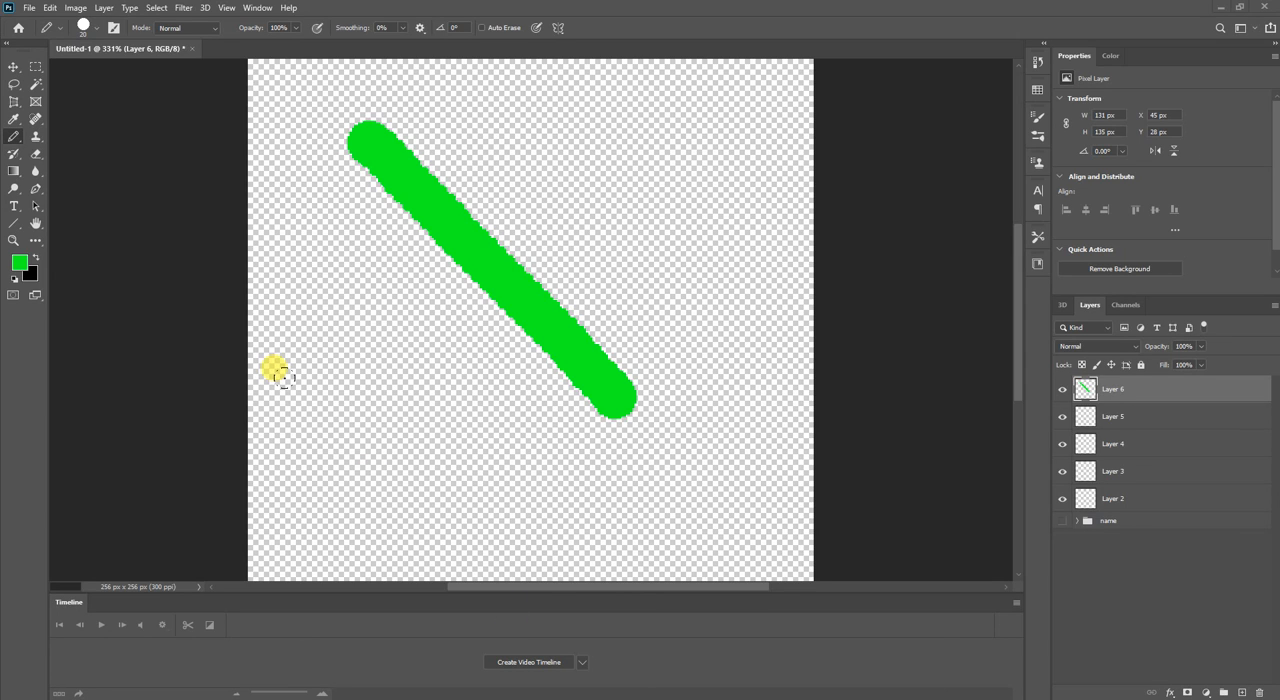
click(255, 13)
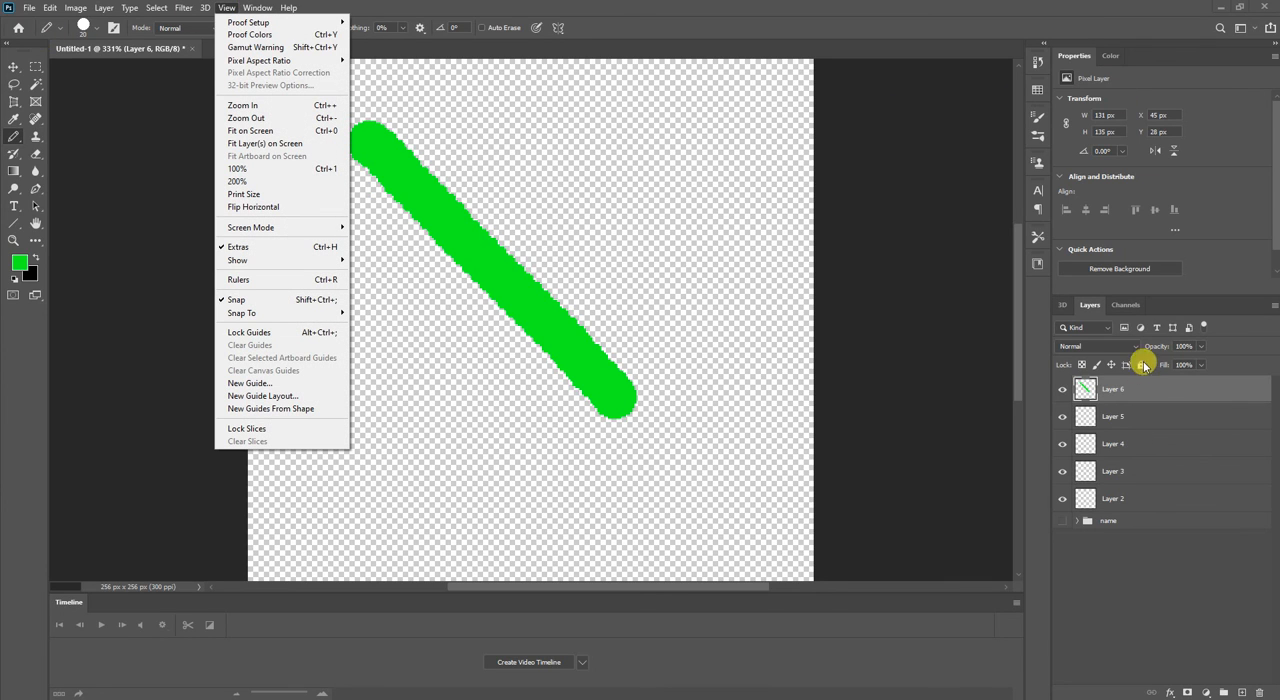
mouse_move(257, 8)
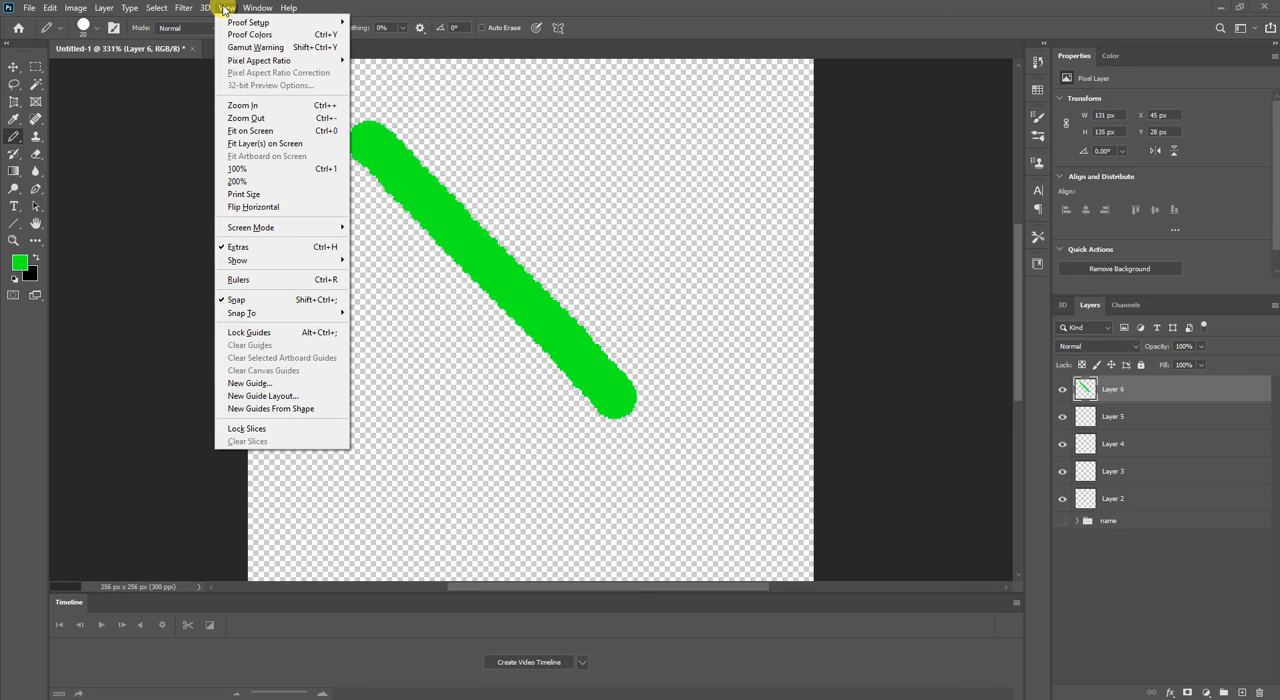
click(238, 302)
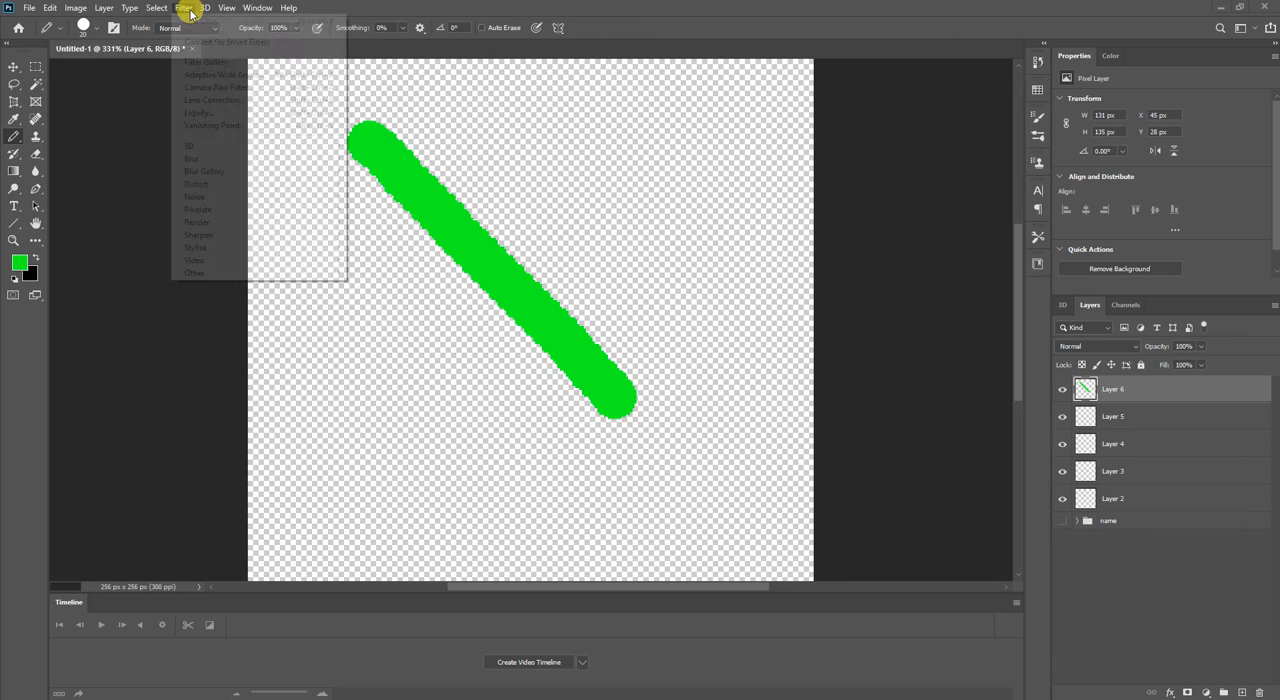
click(203, 9)
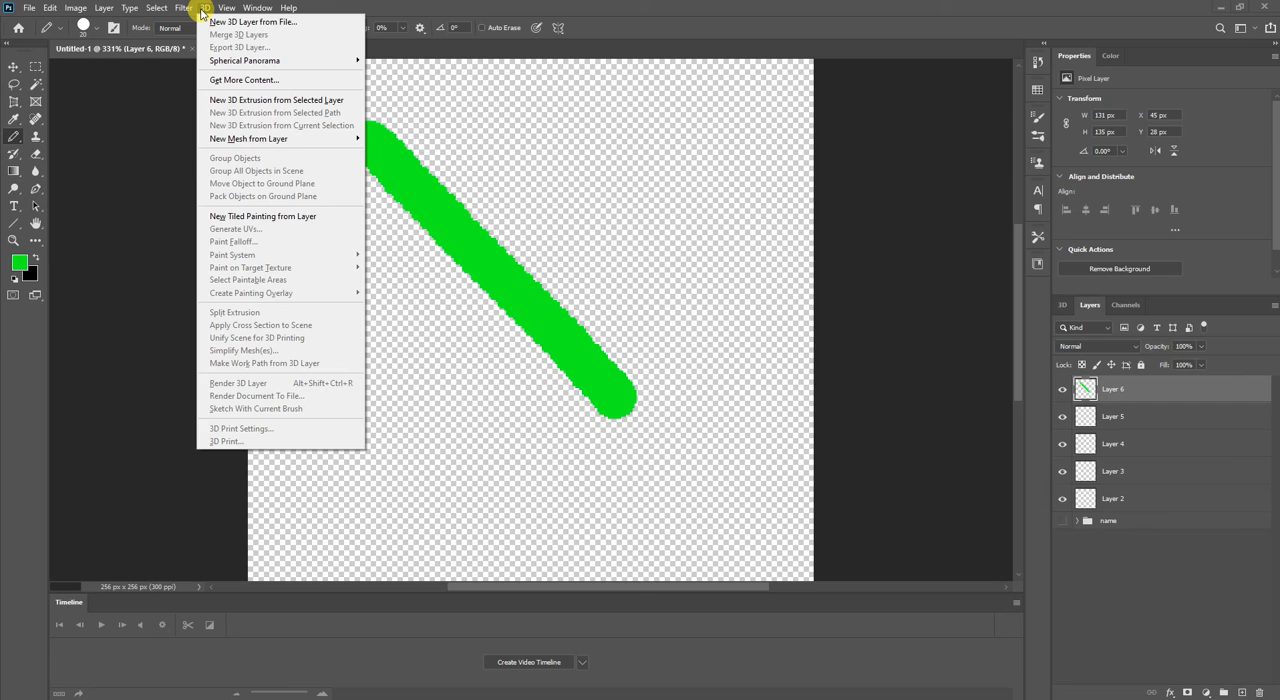
Apply a Twirl distortion with an angle of about 620° to the green stroke on Layer 6.
mouse_move(185, 12)
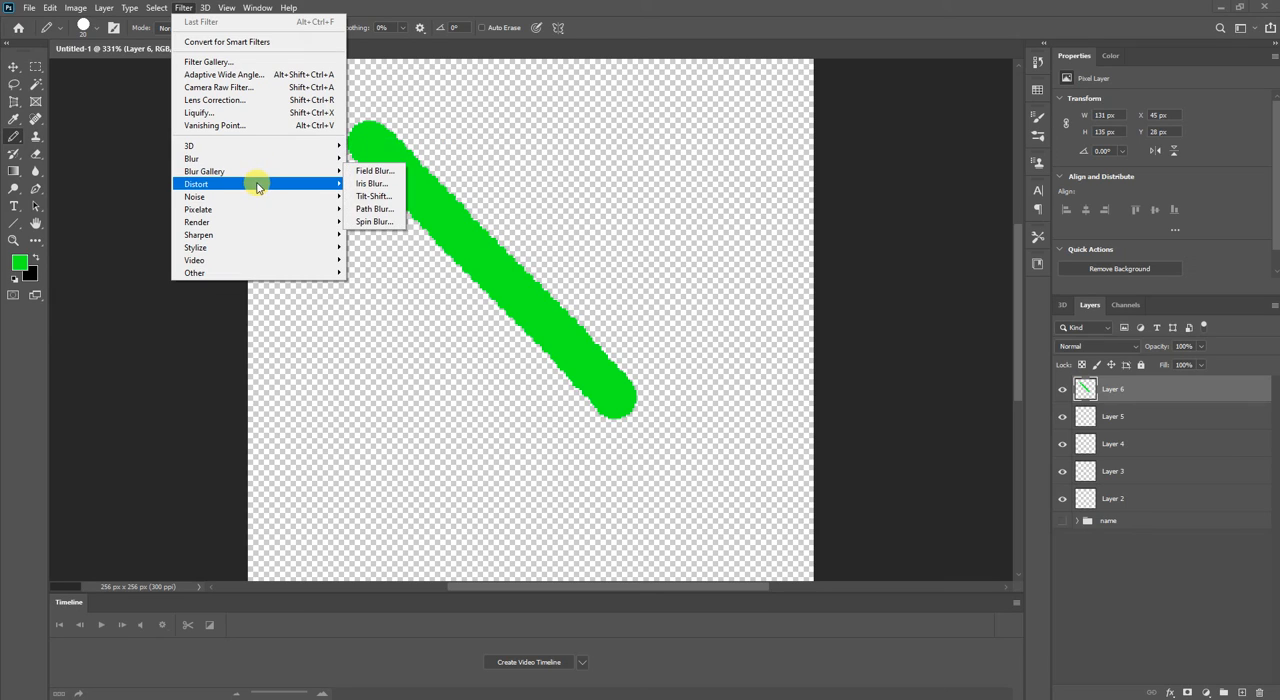
mouse_move(323, 184)
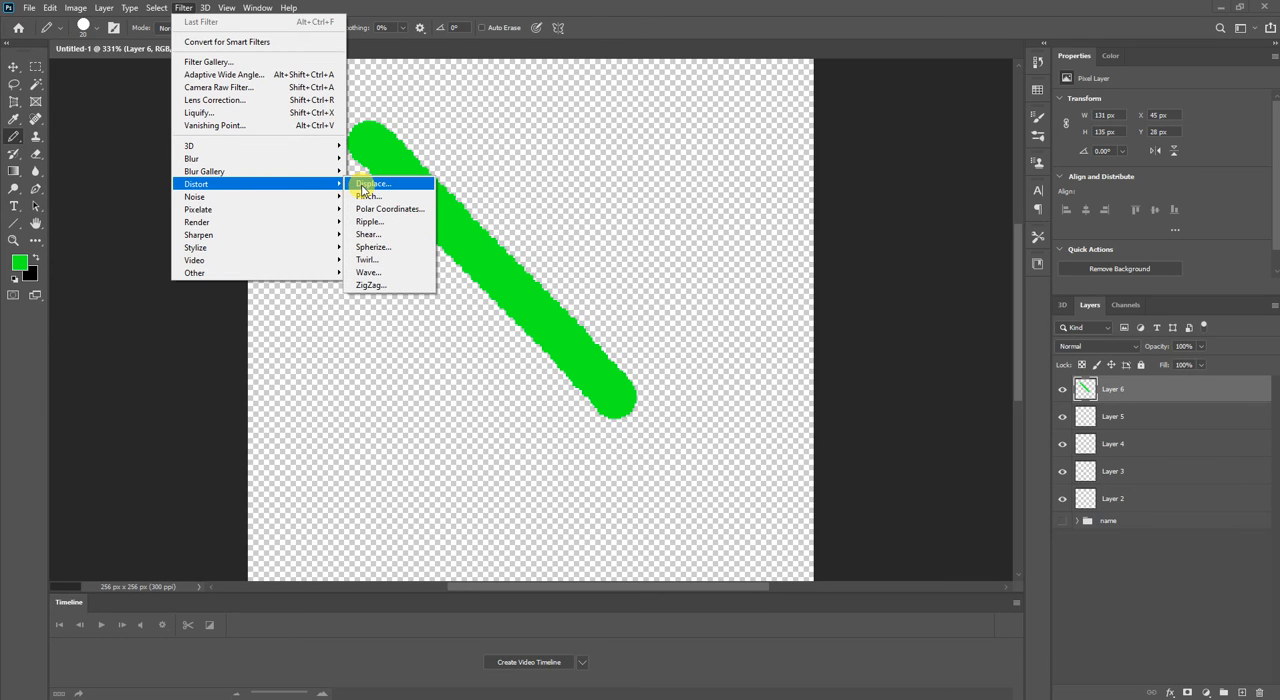
click(368, 259)
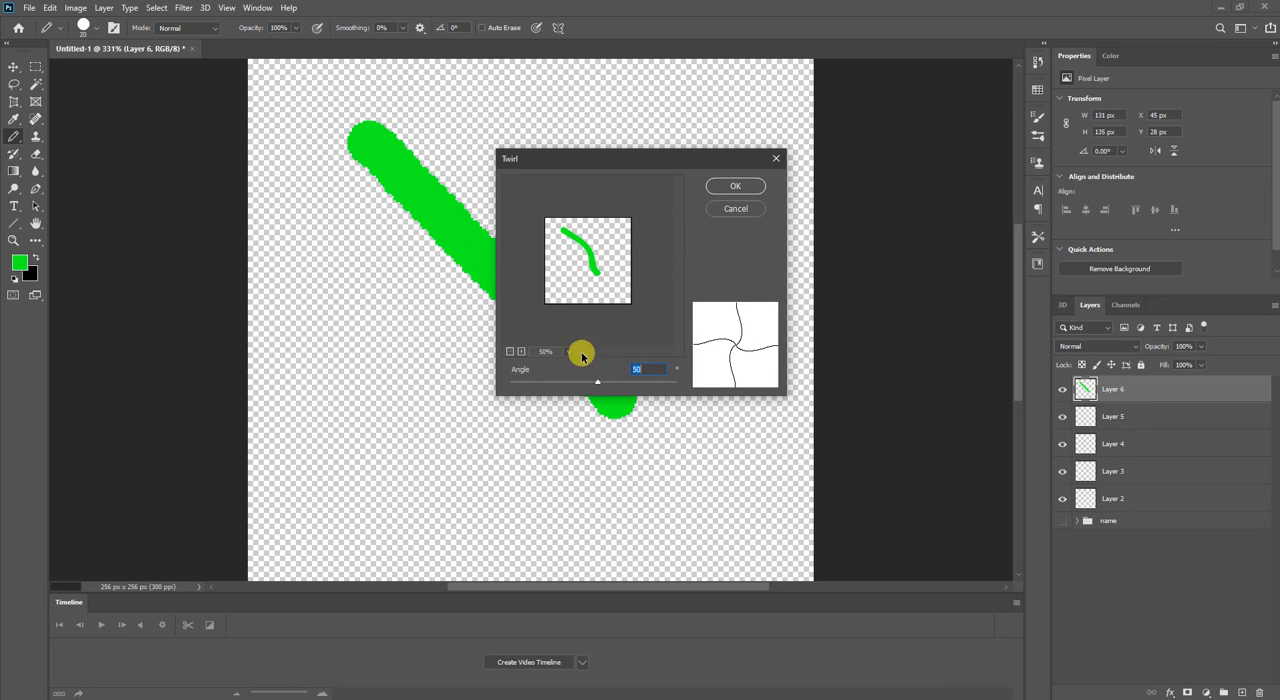
drag(597, 384, 644, 382)
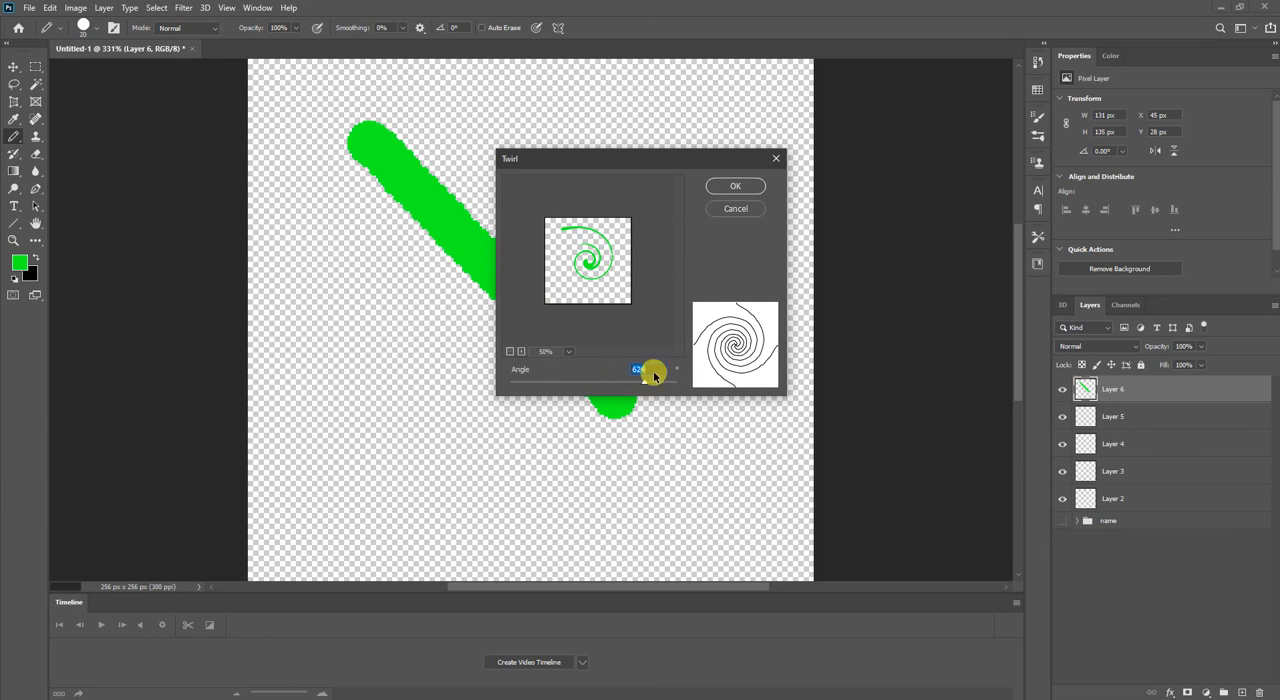
click(737, 188)
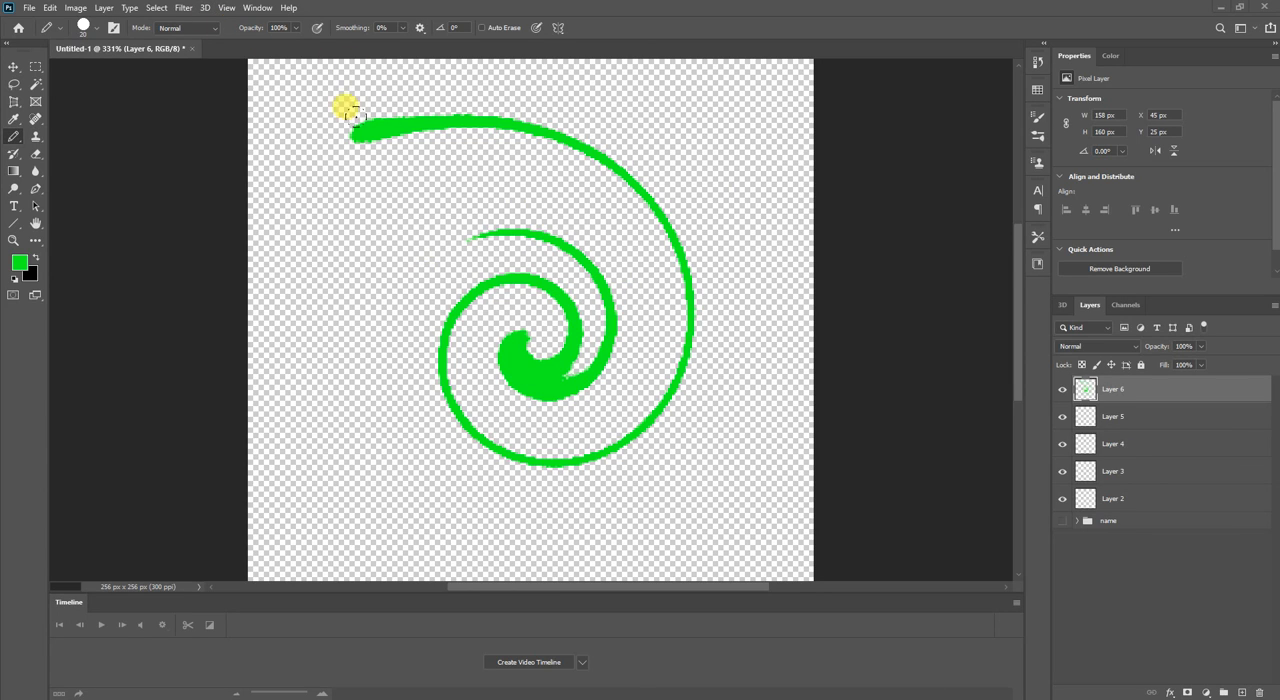
Select everything on Layer 6 and nudge the green spiral down 1 px and back up with the Move tool.
click(100, 8)
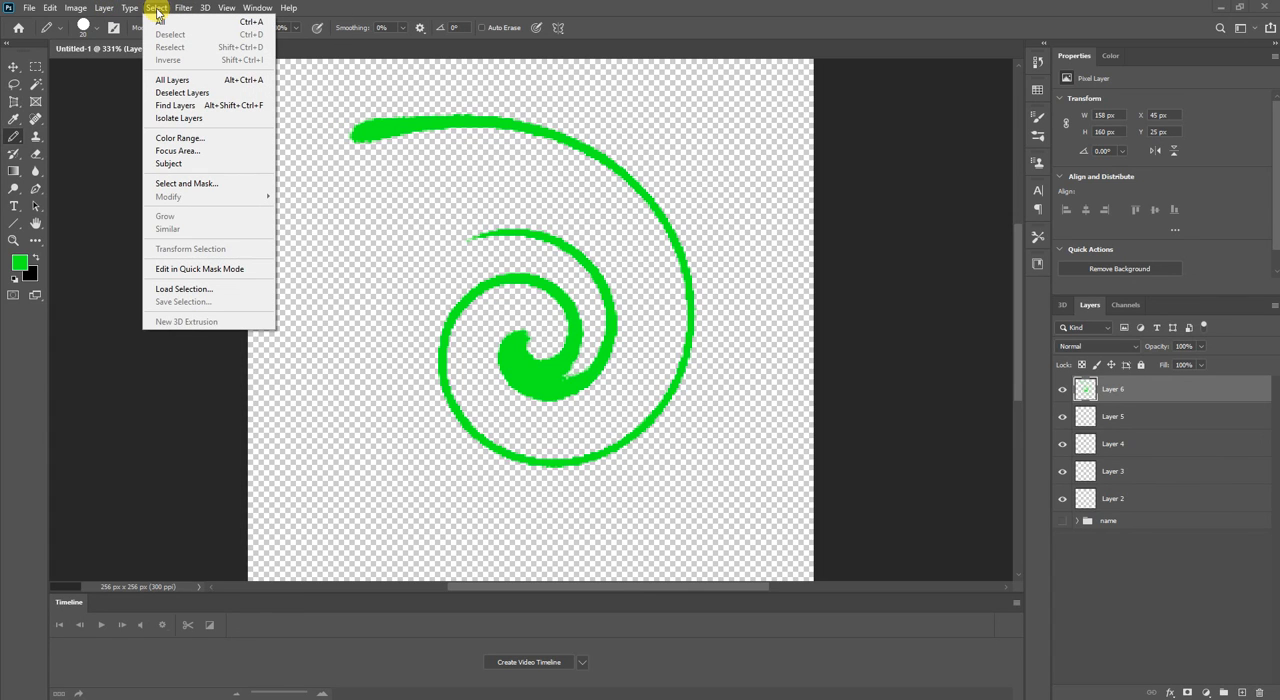
click(158, 21)
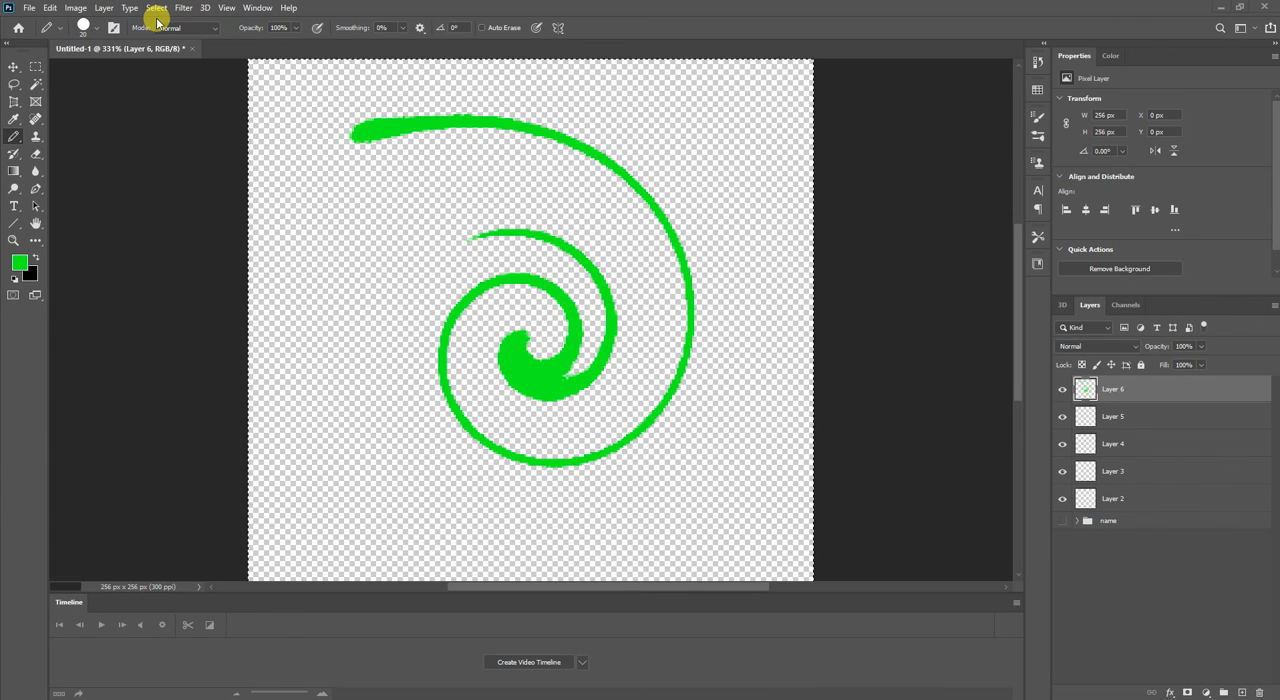
key(v)
key(Down)
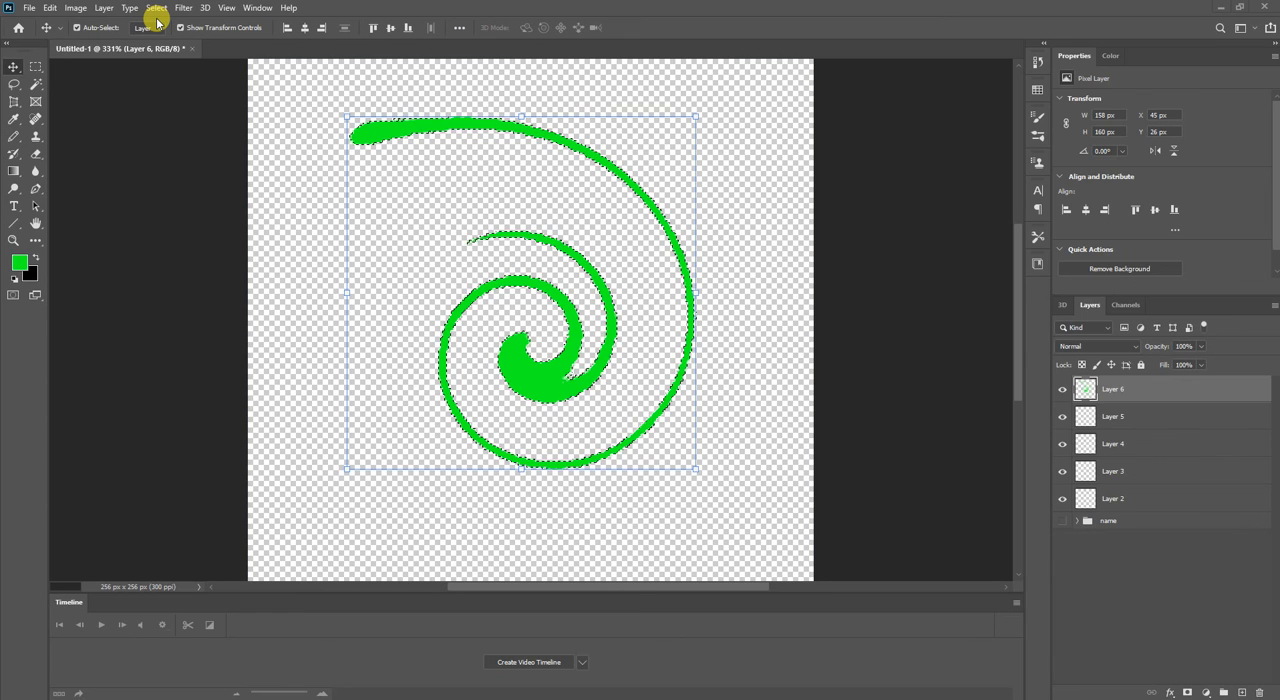
key(Up)
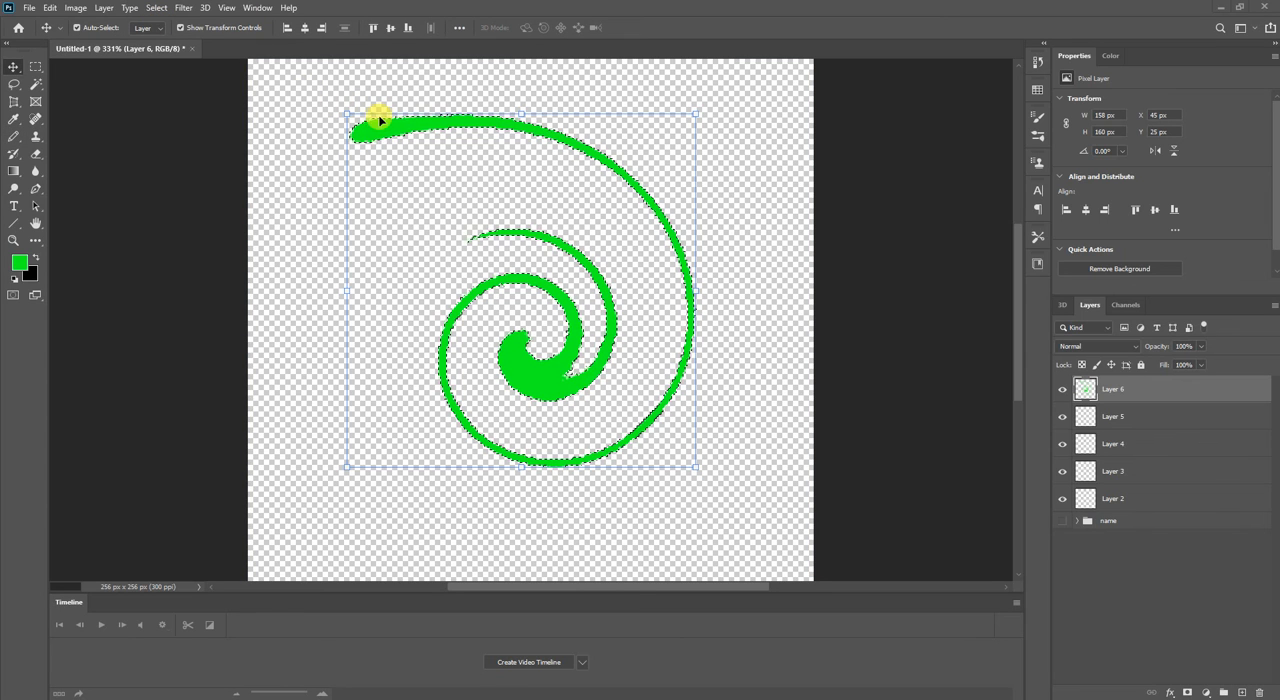
Invert the selection and pencil a large green patch outside the spiral along the canvas's left edge.
click(156, 7)
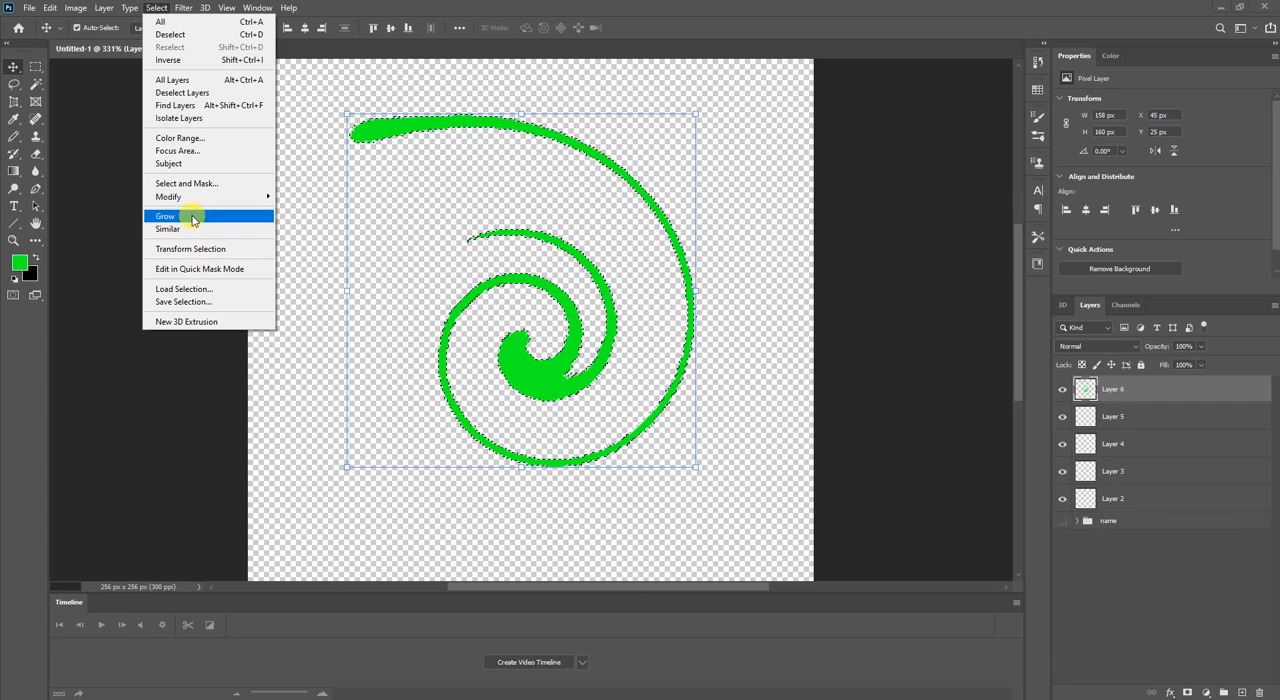
click(184, 62)
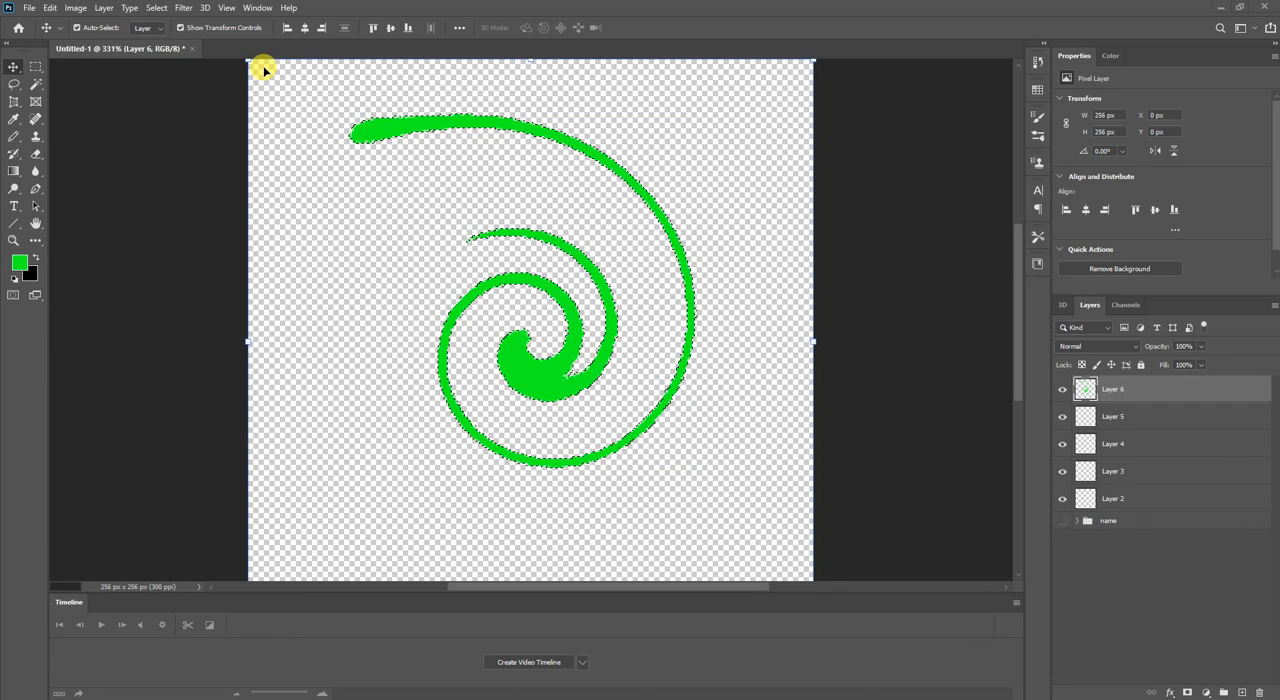
key(b)
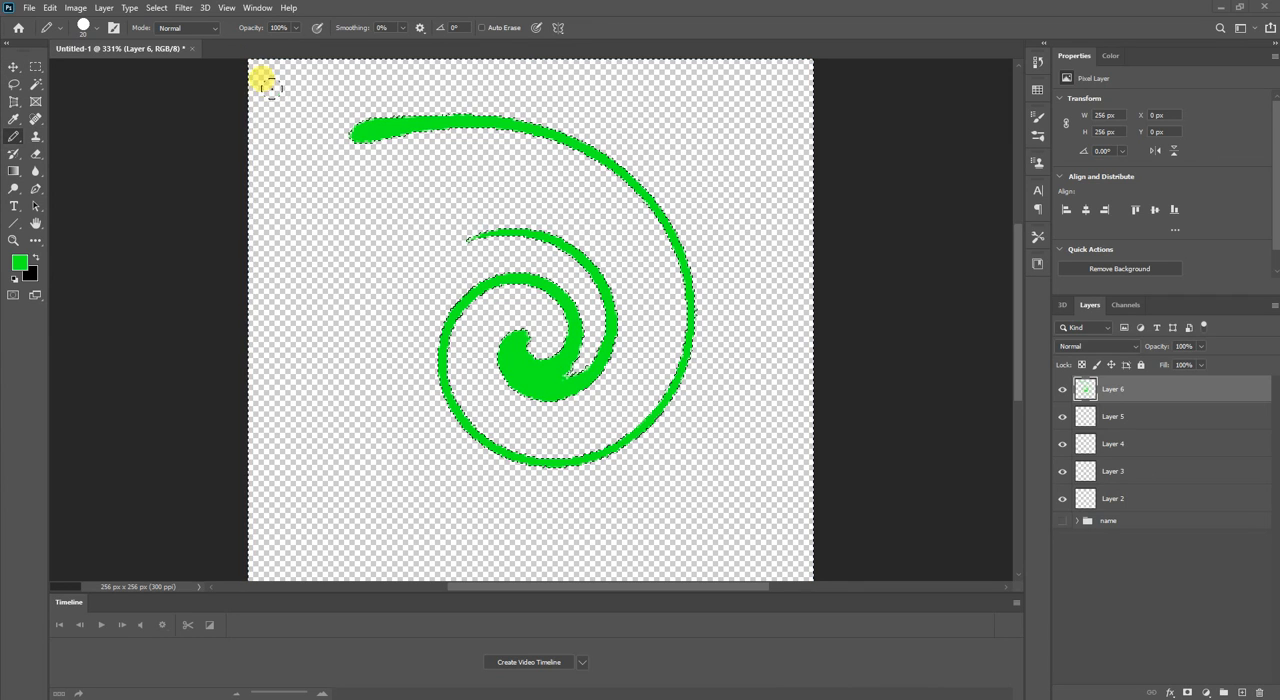
mouse_move(283, 97)
mouse_down()
mouse_move(290, 291)
mouse_move(289, 150)
mouse_move(302, 210)
mouse_move(257, 229)
mouse_up()
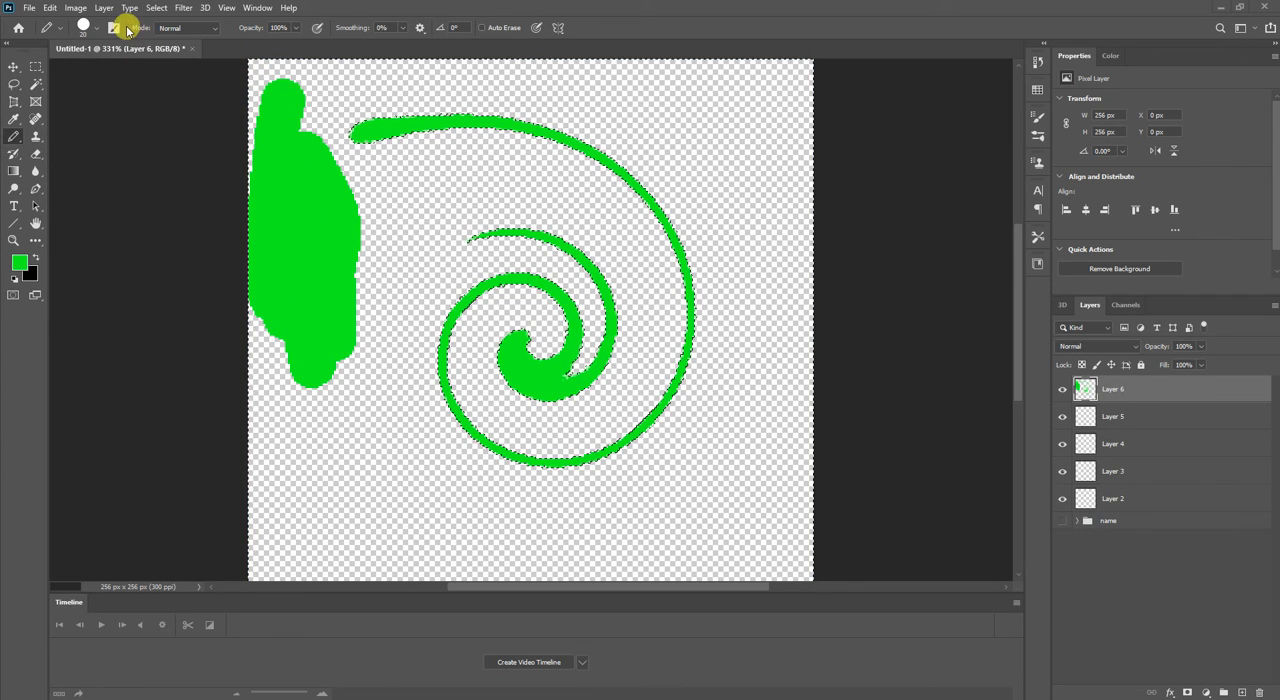
Invert the selection back to the spiral, swap the foreground colour to black, and paint the spiral's thick outer tip.
click(155, 8)
click(168, 60)
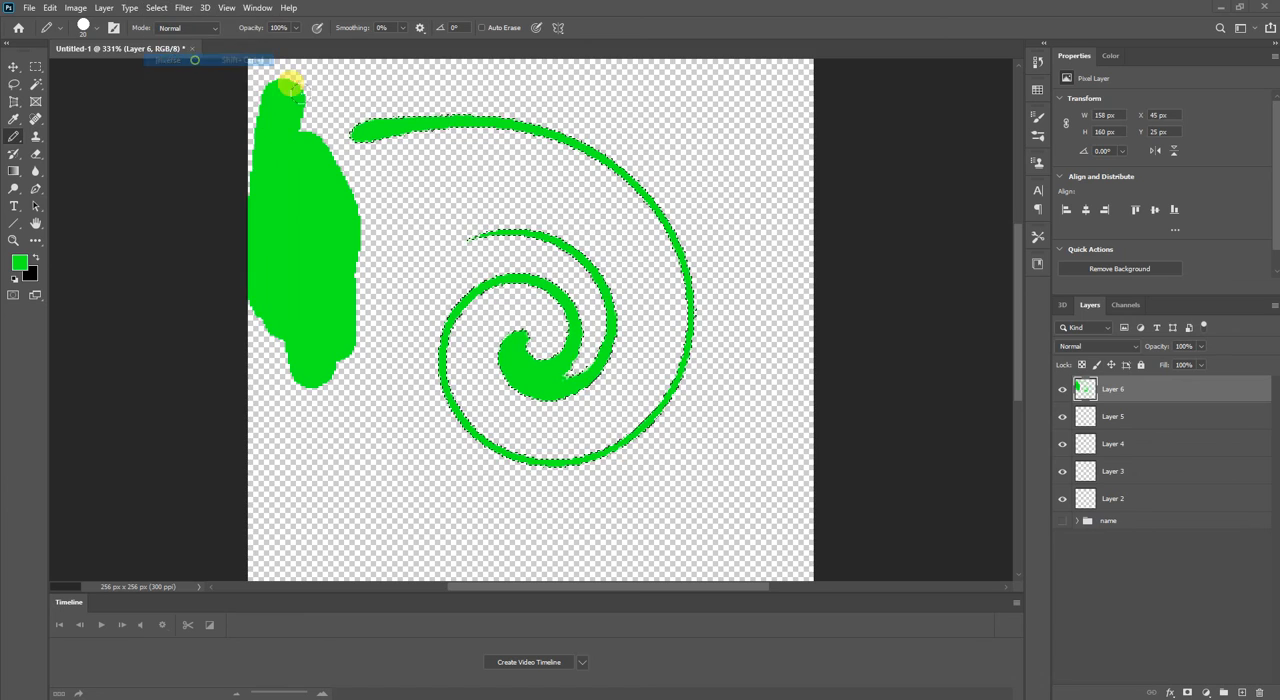
key(x)
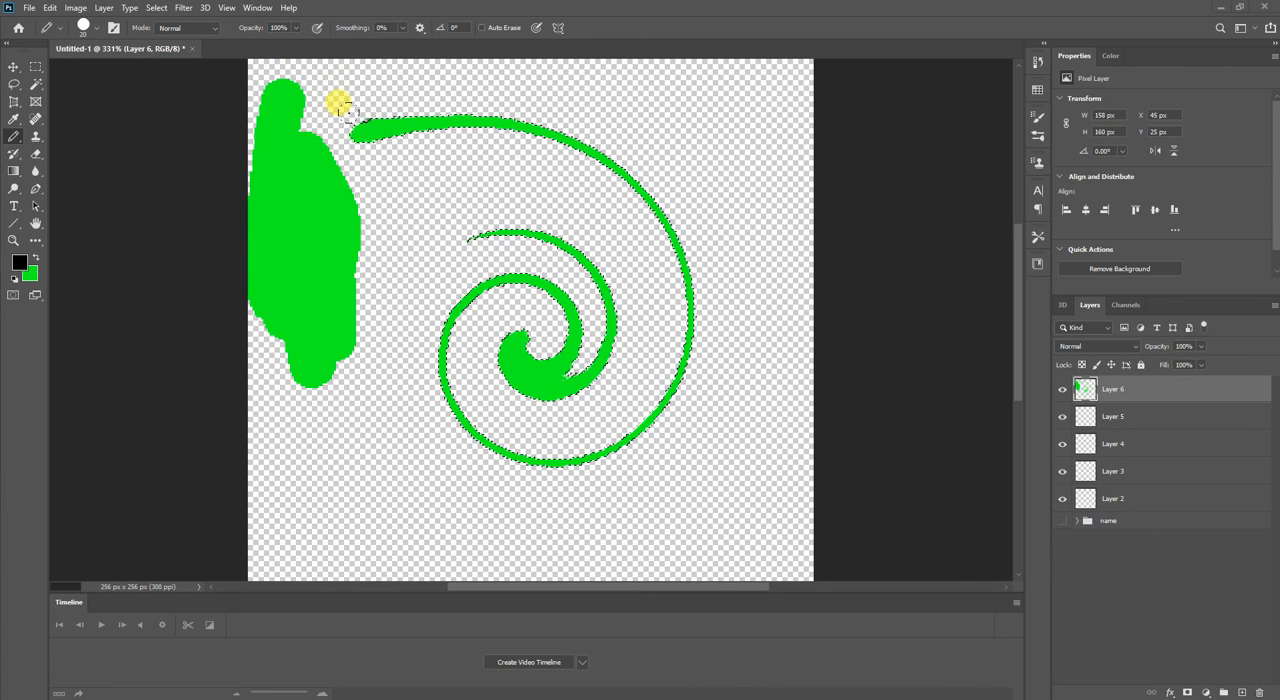
drag(352, 128, 415, 126)
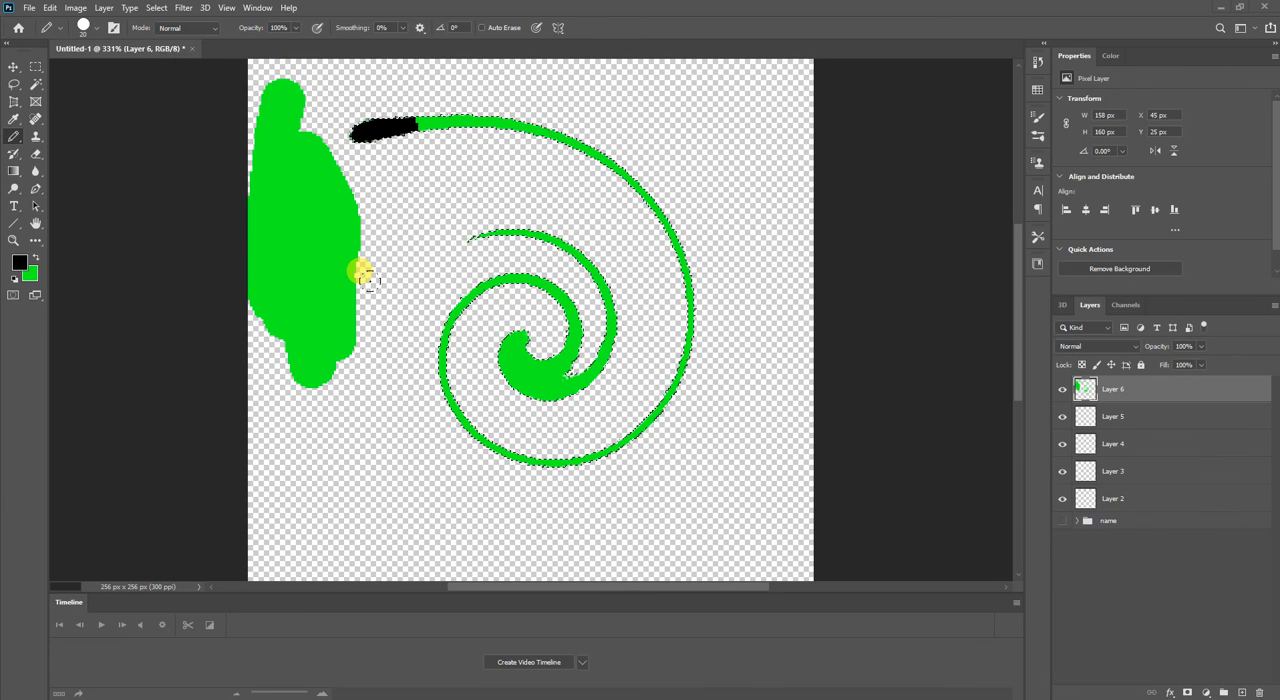
click(155, 8)
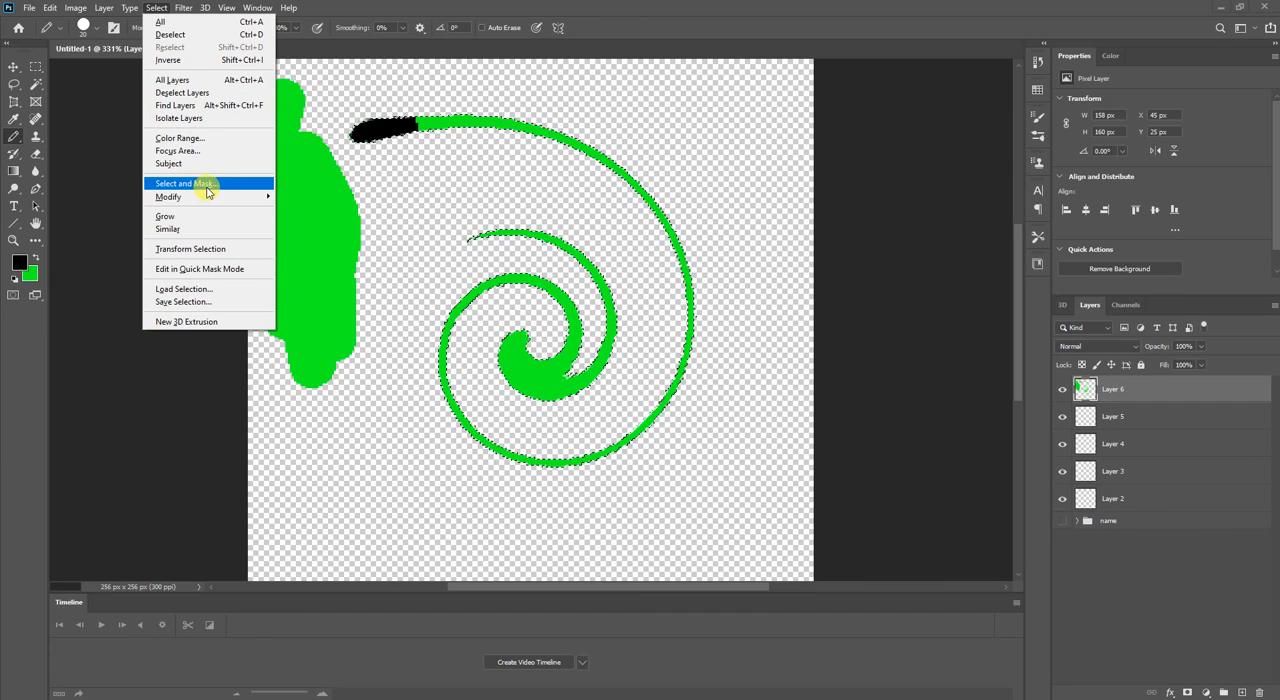
mouse_move(218, 197)
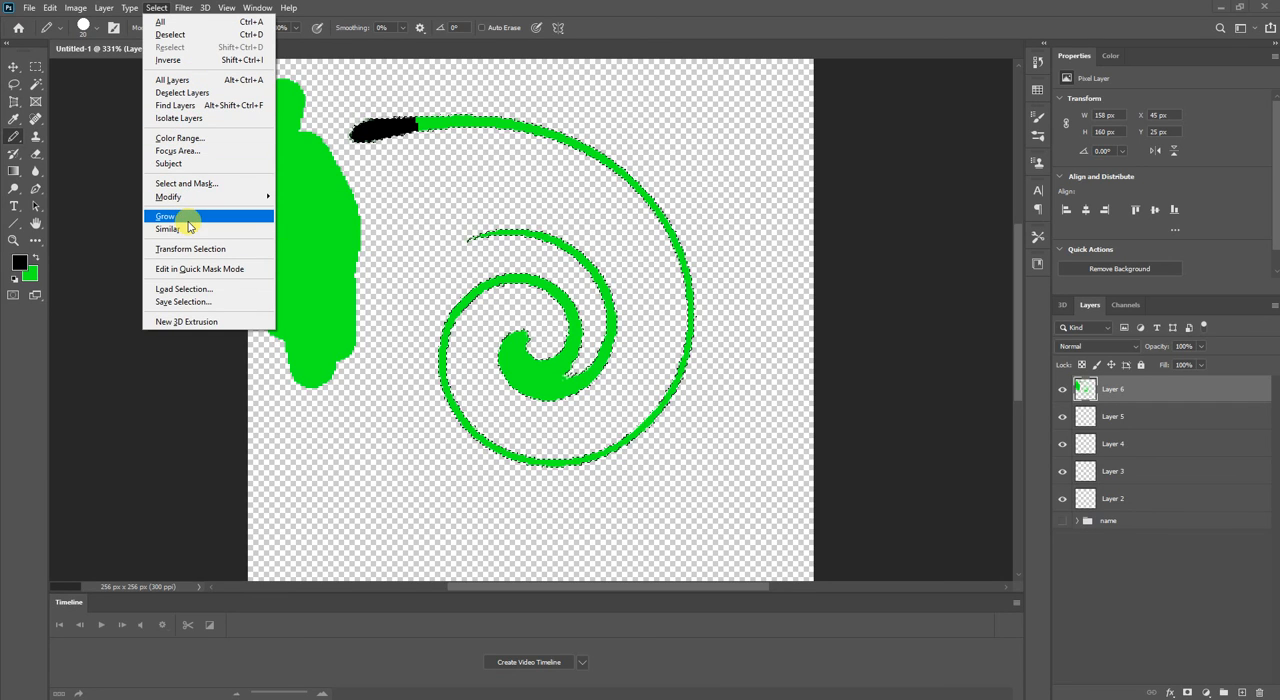
click(133, 7)
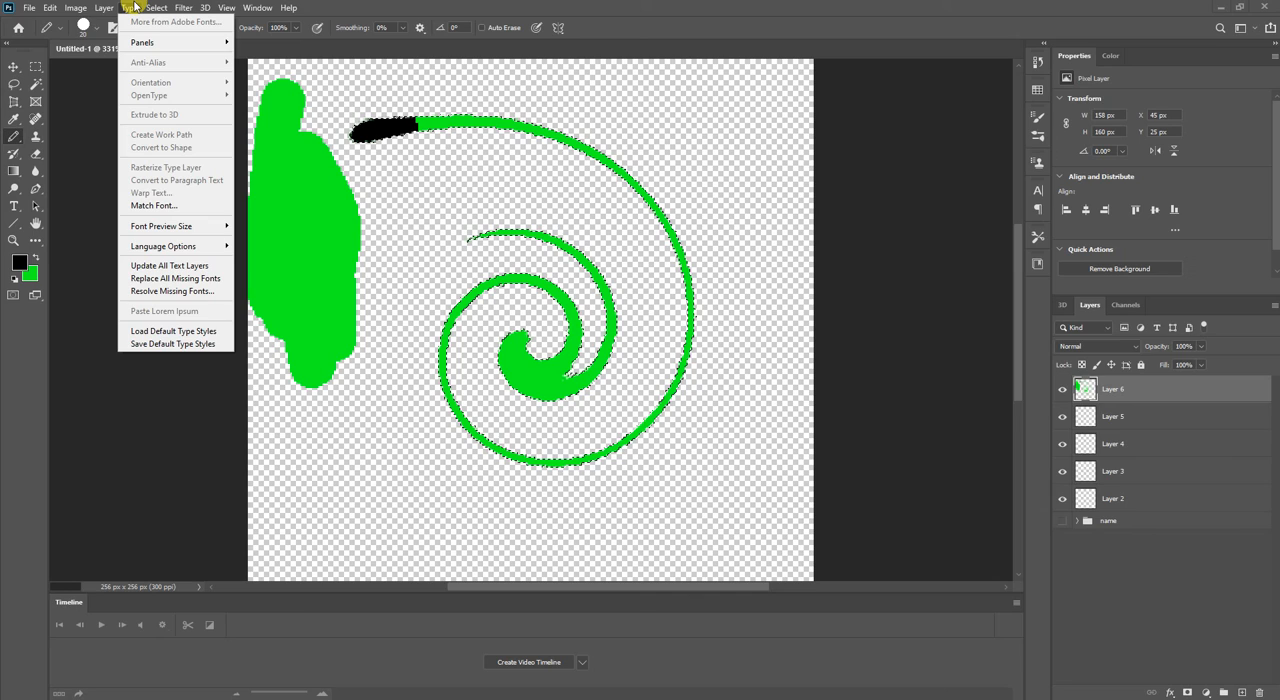
mouse_move(104, 7)
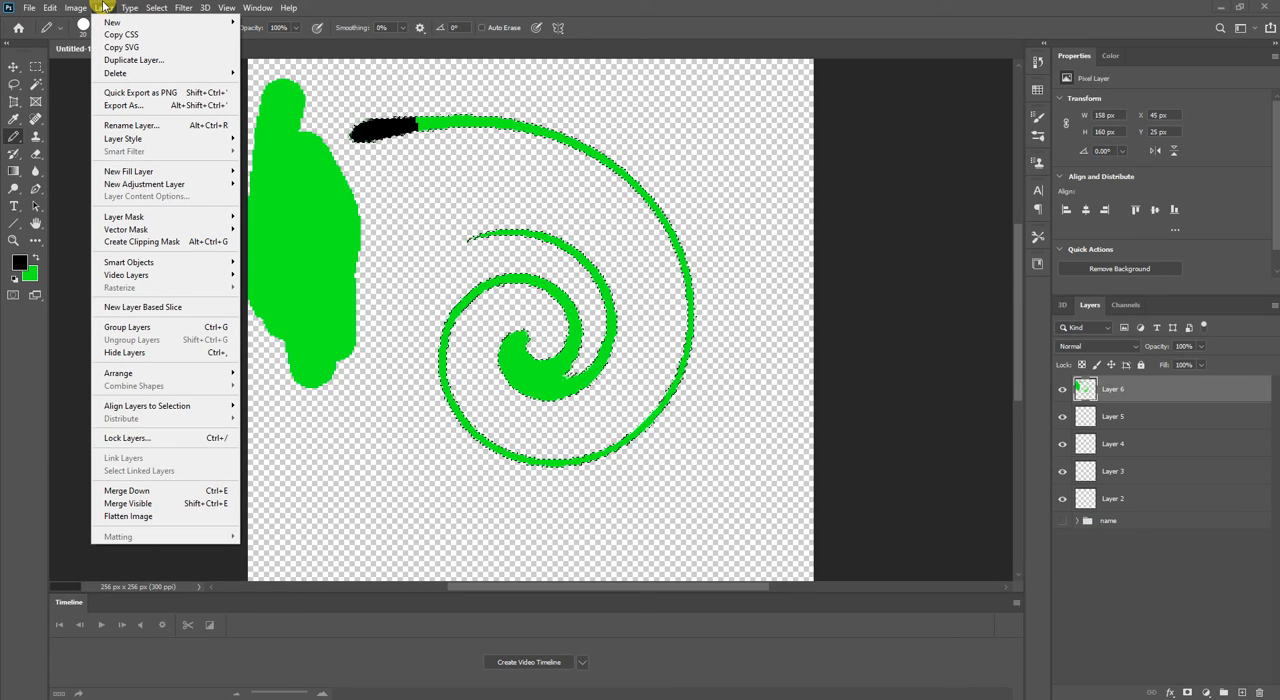
click(1148, 399)
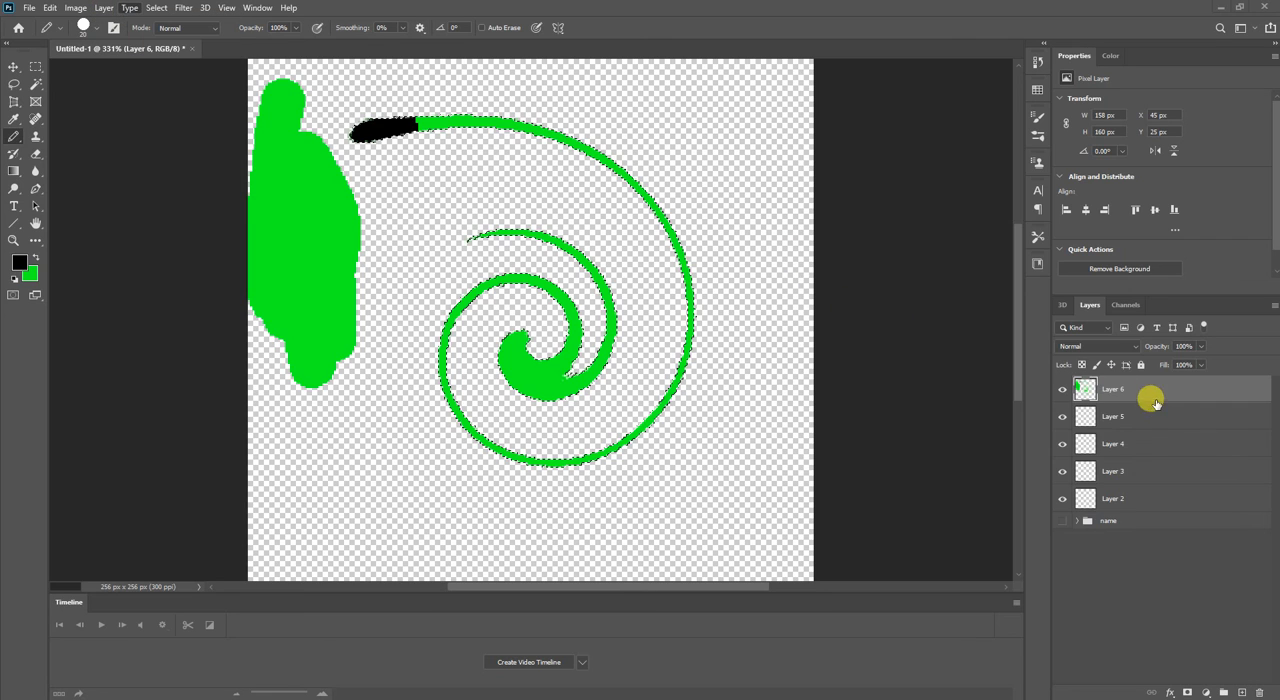
right_click(1158, 400)
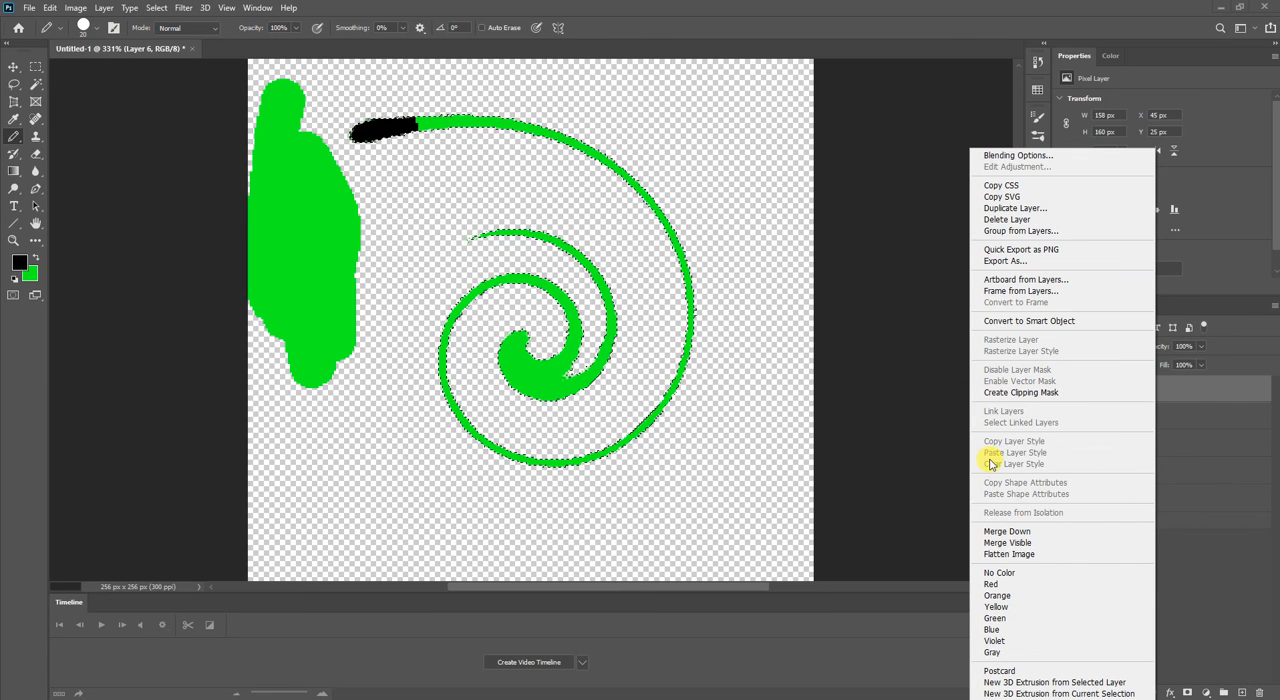
click(77, 20)
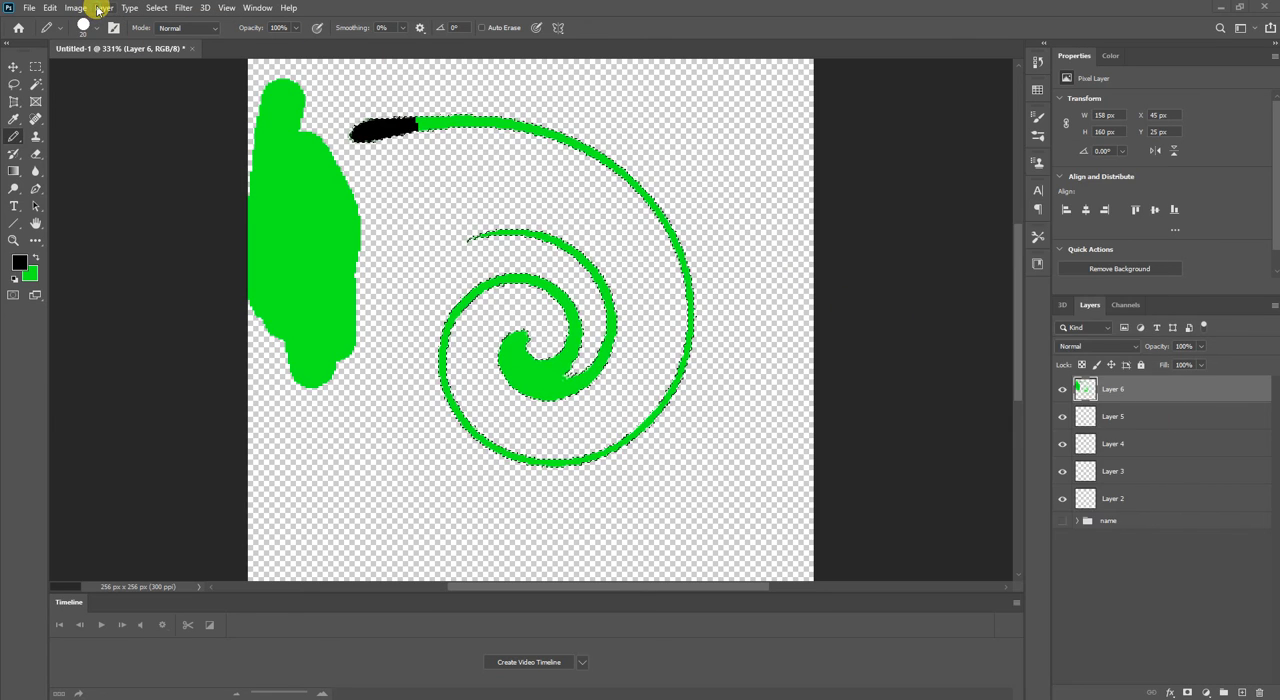
click(100, 8)
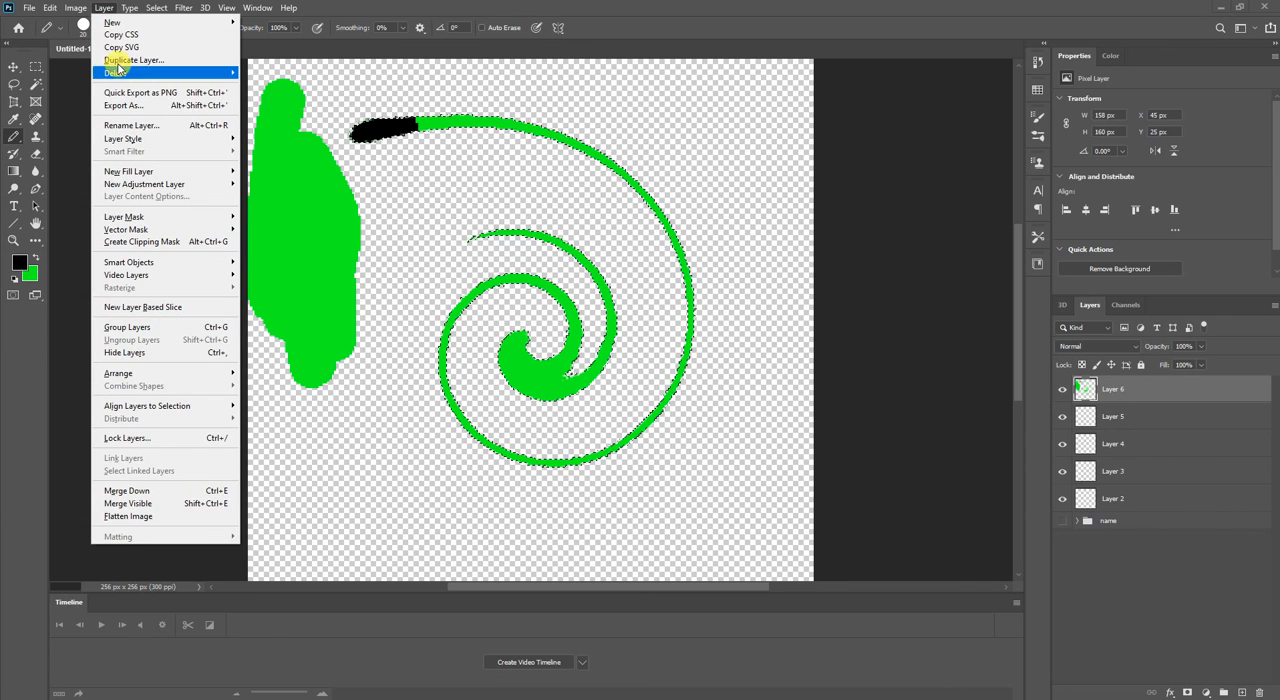
Flip the whole canvas horizontally.
mouse_move(82, 9)
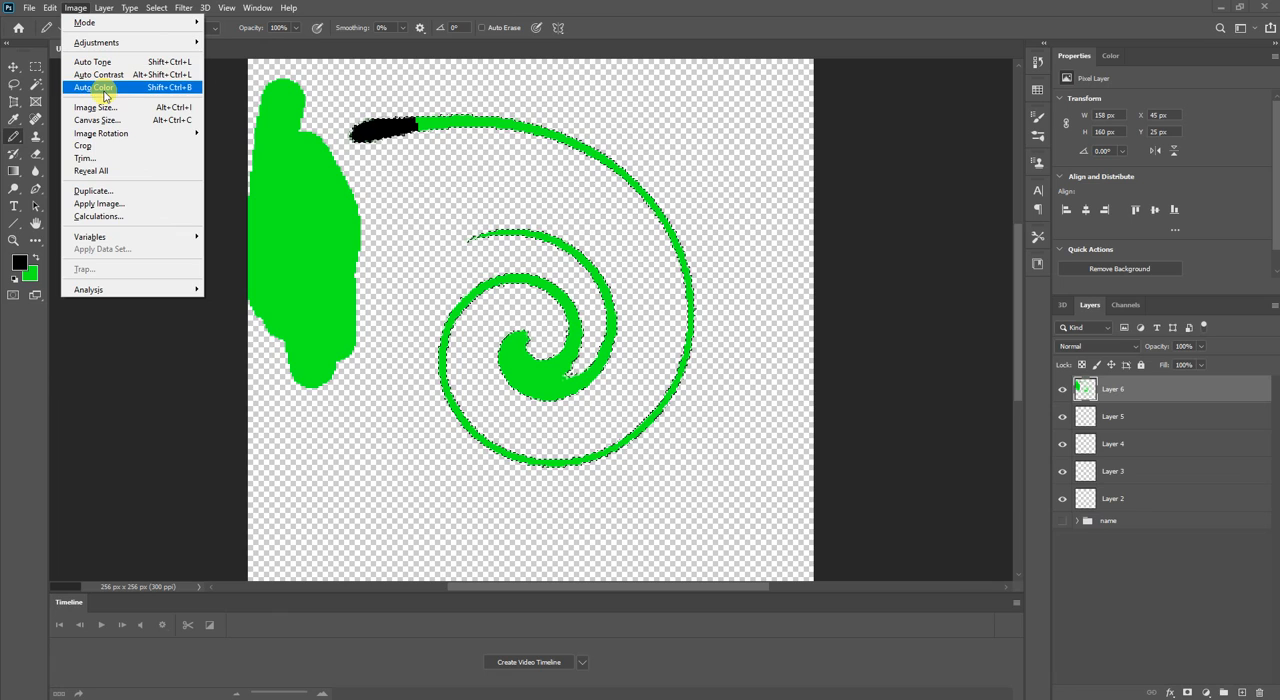
mouse_move(115, 140)
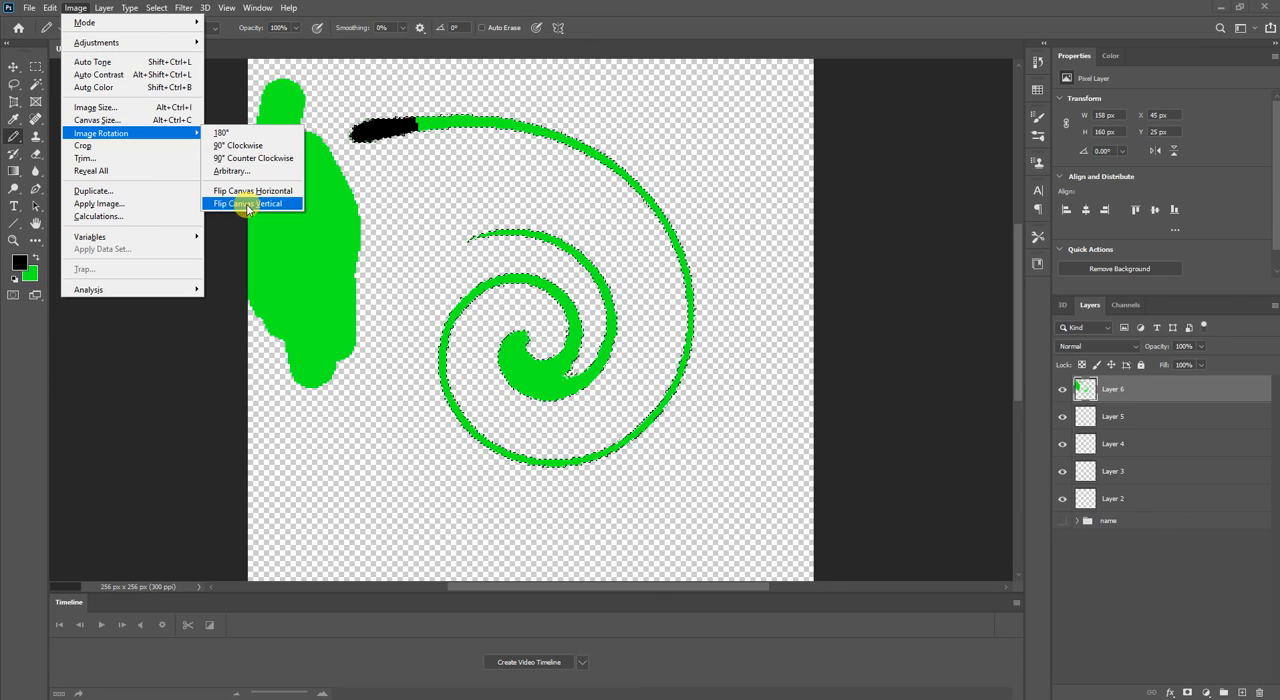
click(236, 187)
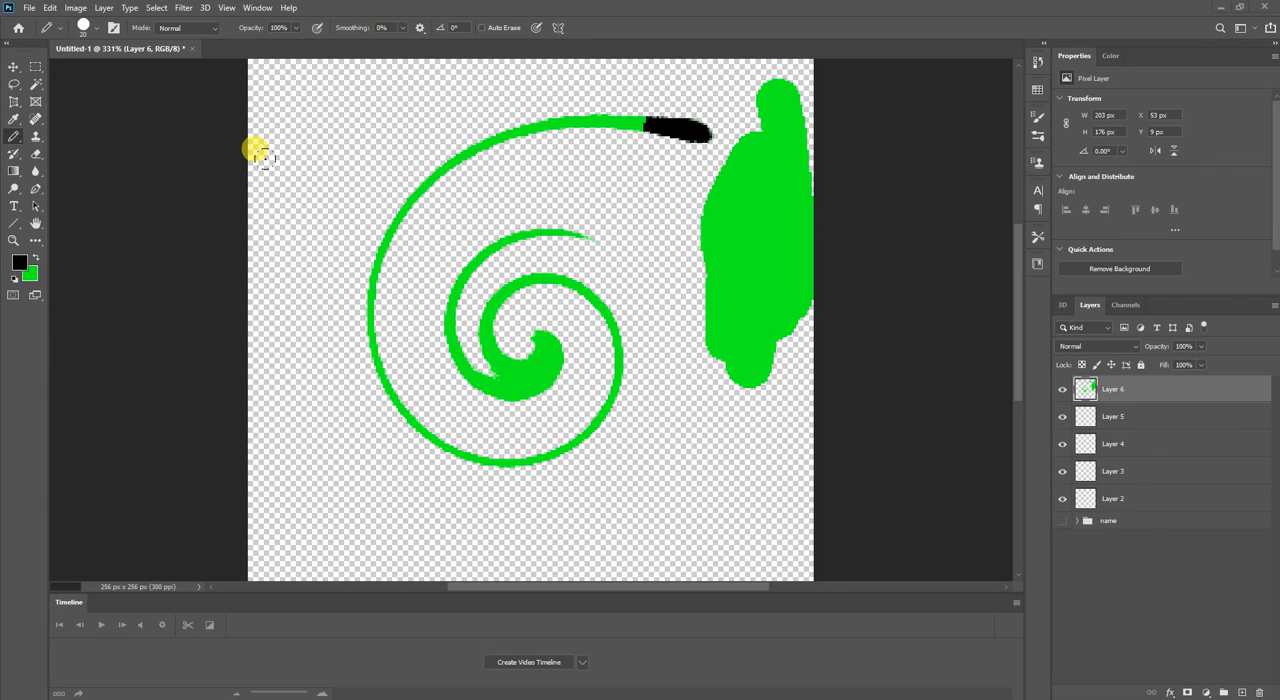
Select the spiral and the green patch with the Magic Wand, crop the canvas to the selection, and undo the crop.
key(w)
click(426, 191)
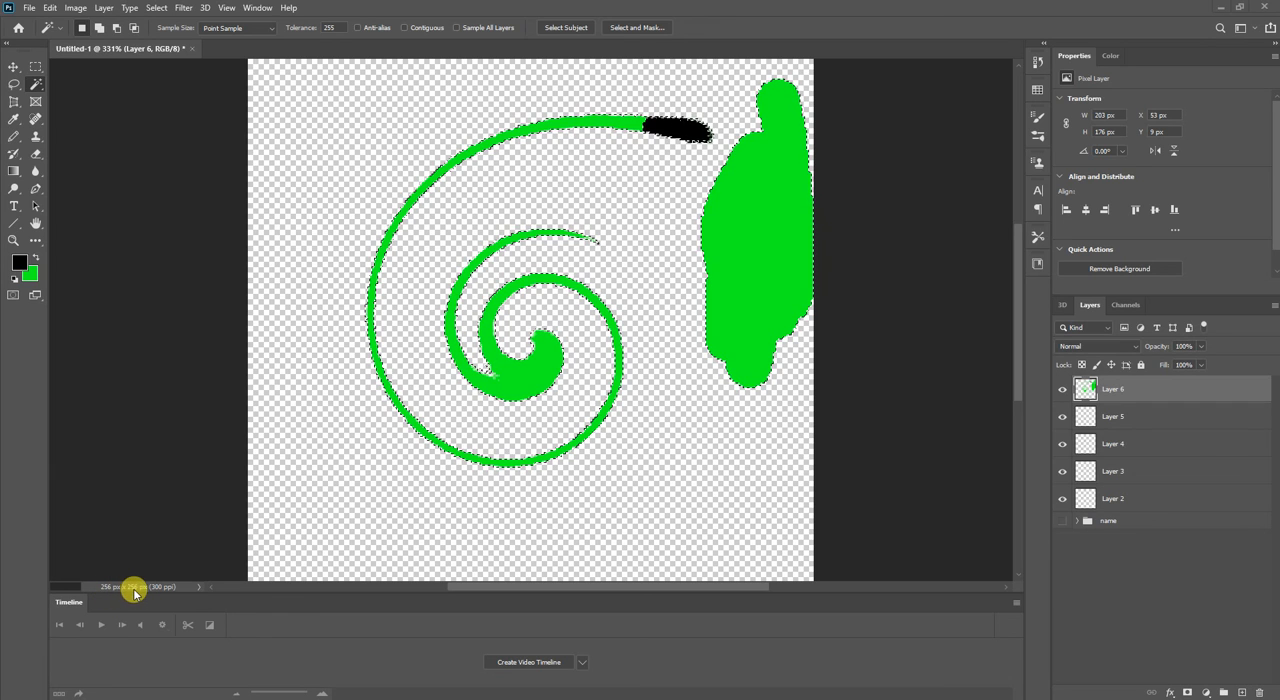
click(76, 8)
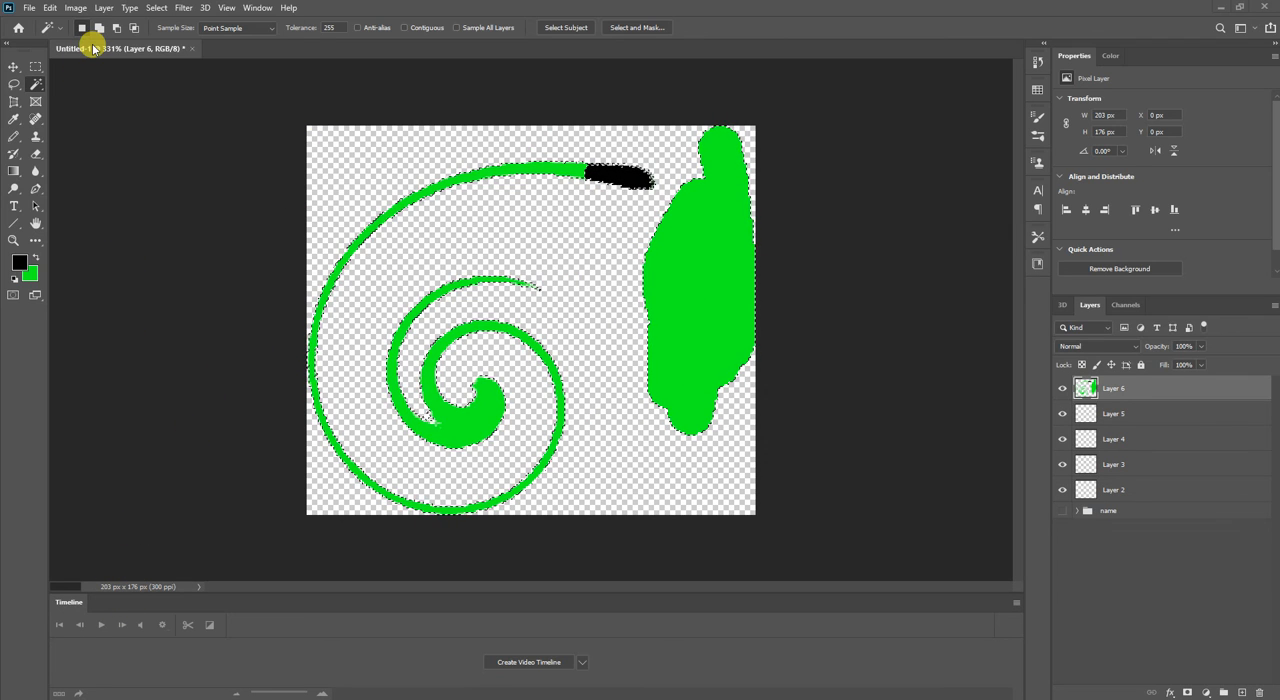
key(ctrl+z)
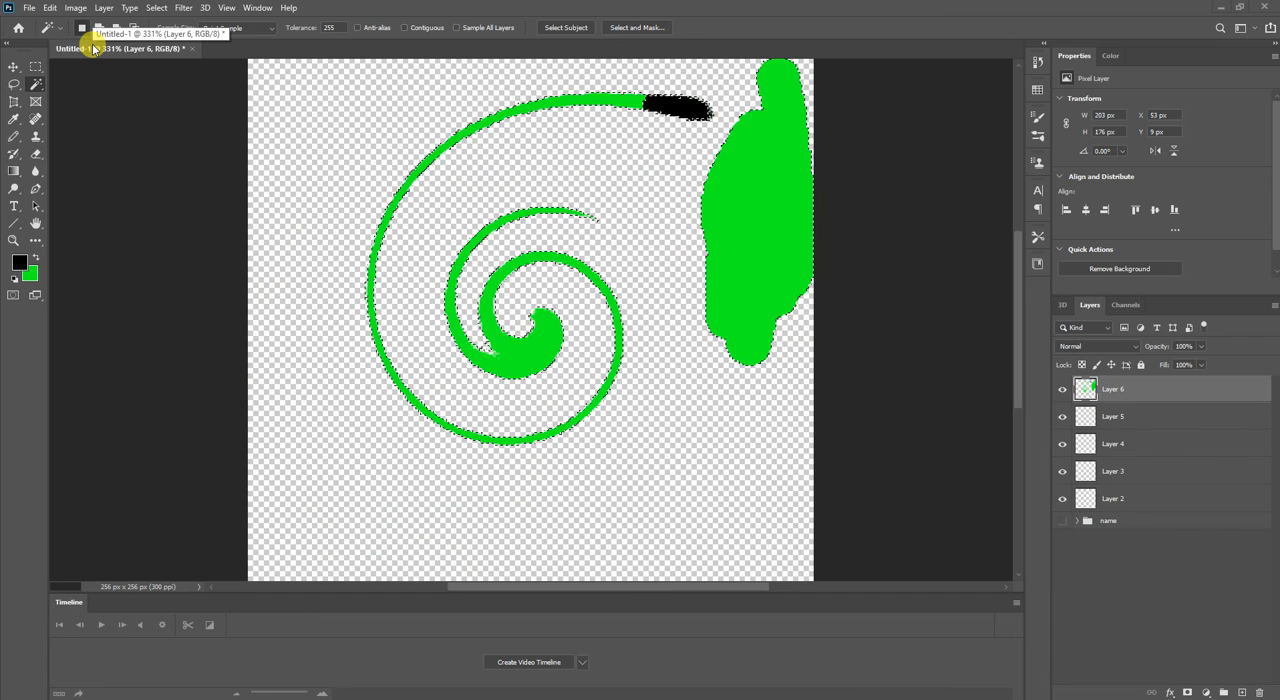
Review the document's Canvas Size and Image Size settings and the available Edit commands without changing anything.
click(72, 8)
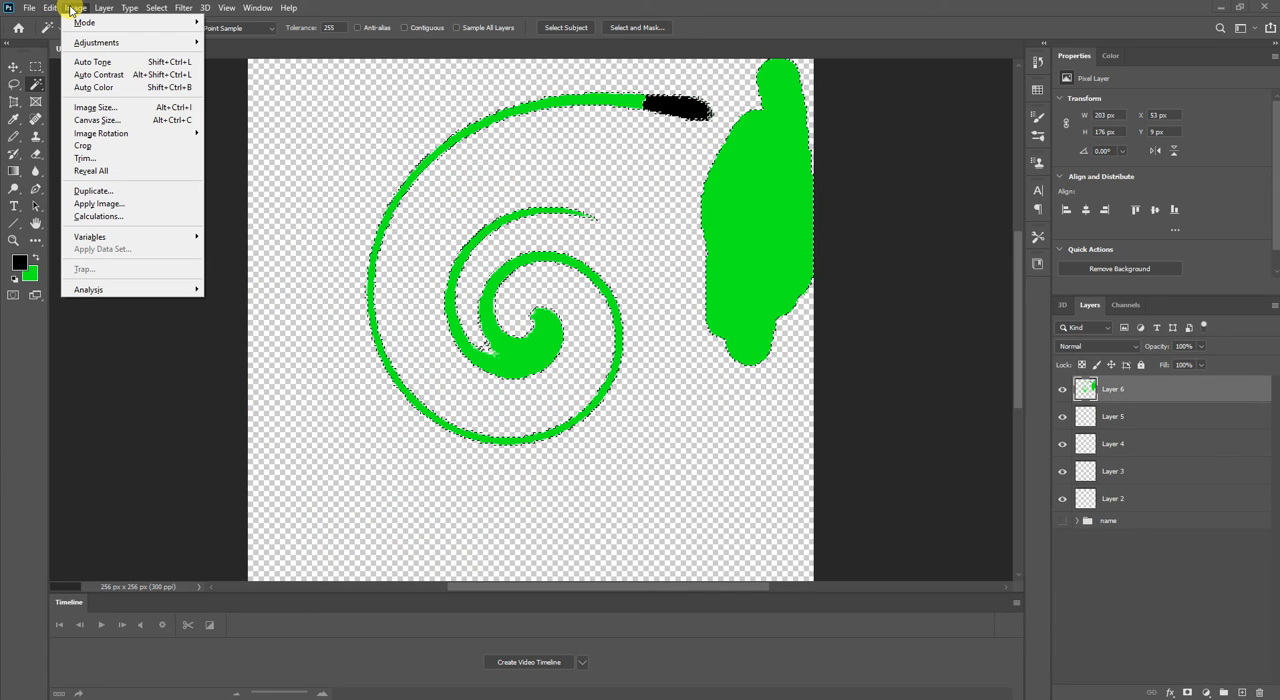
click(100, 120)
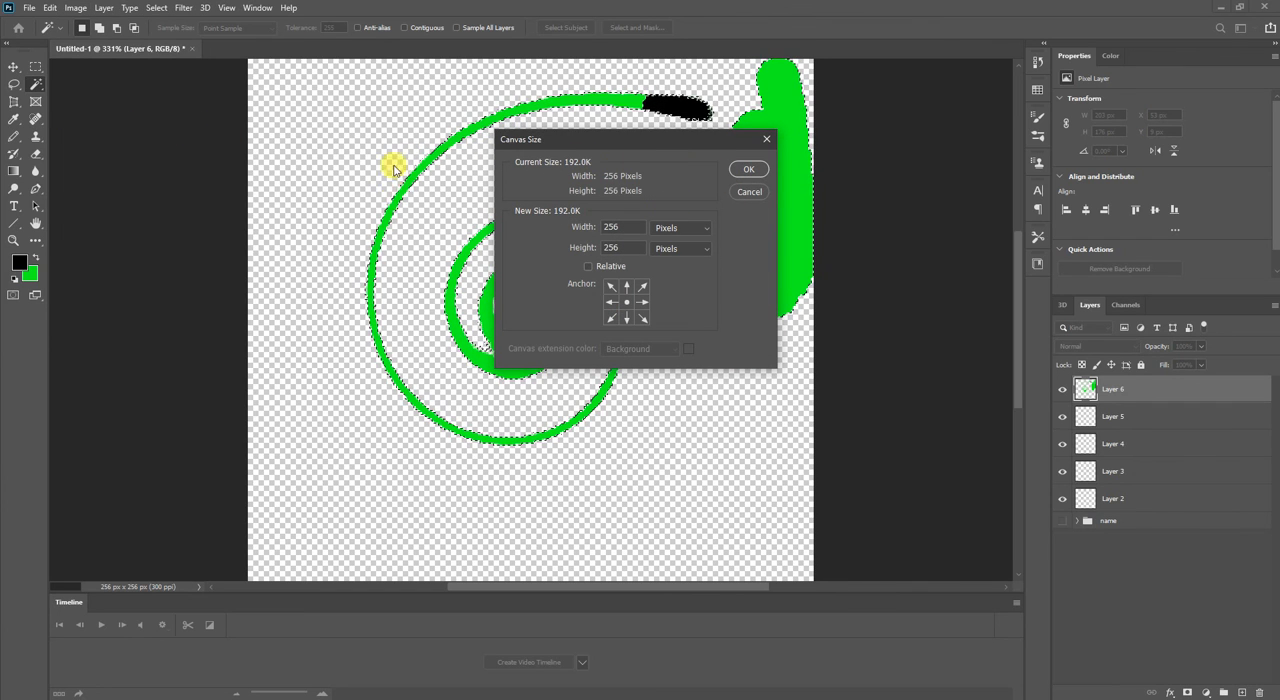
click(746, 172)
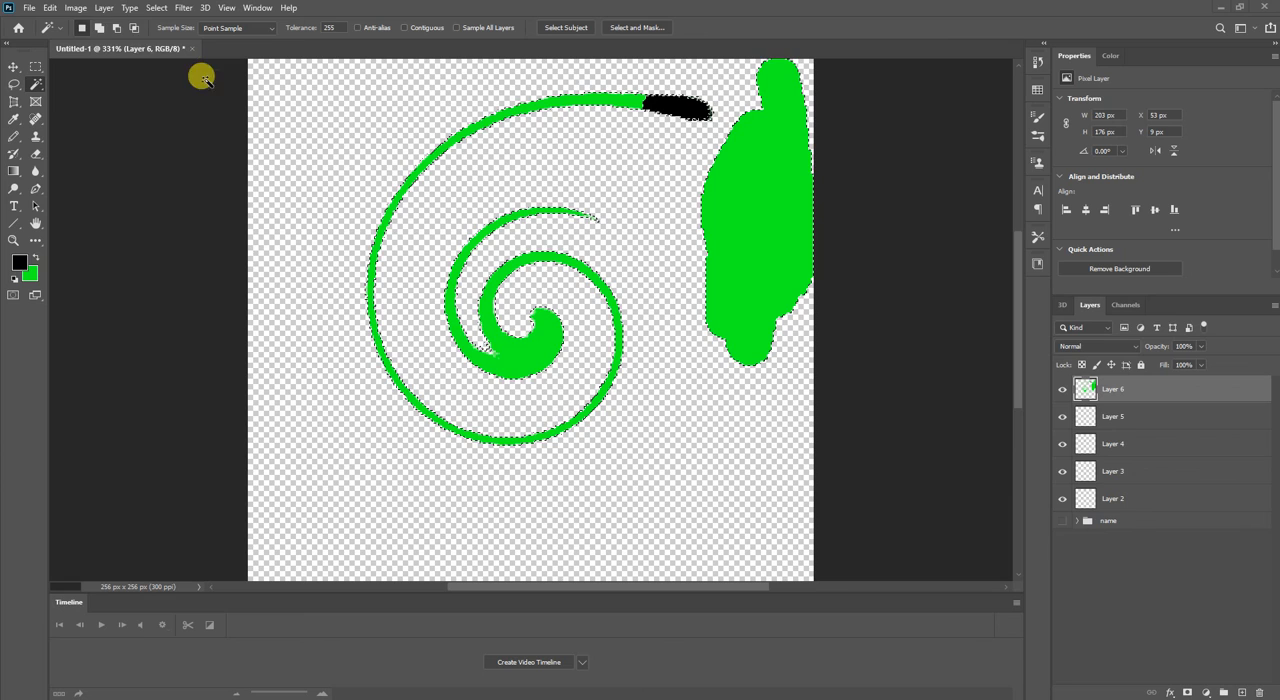
click(76, 8)
click(102, 104)
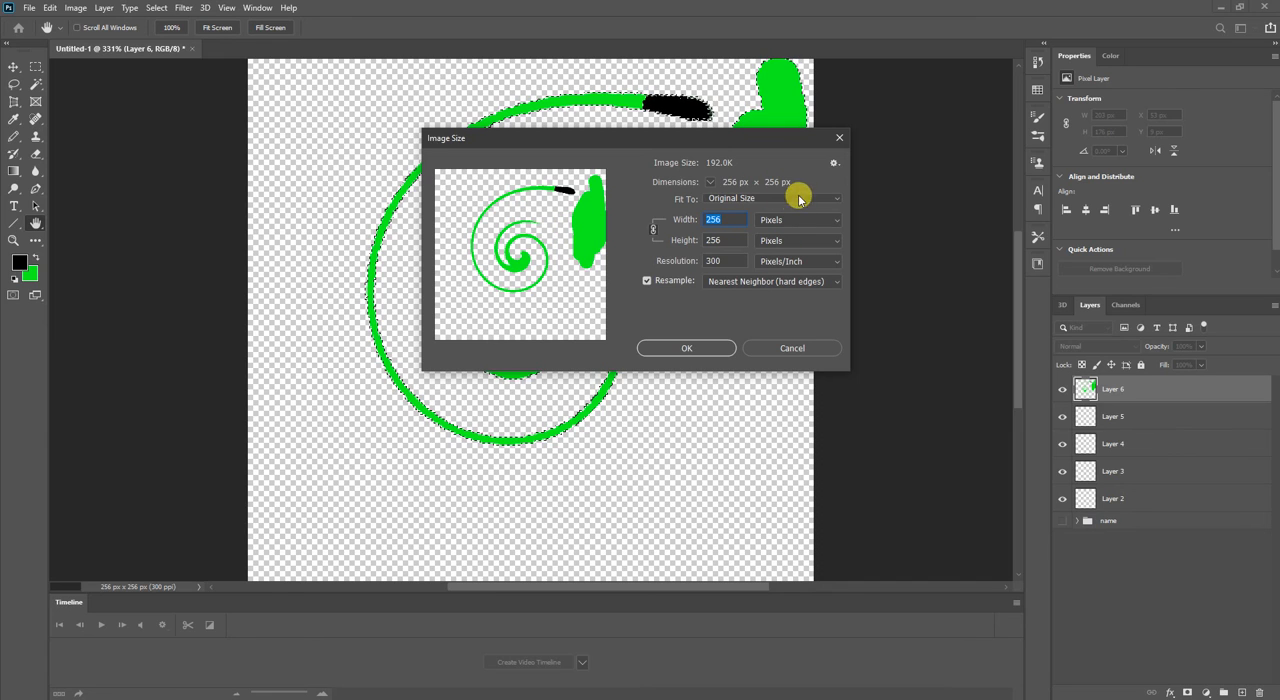
click(839, 138)
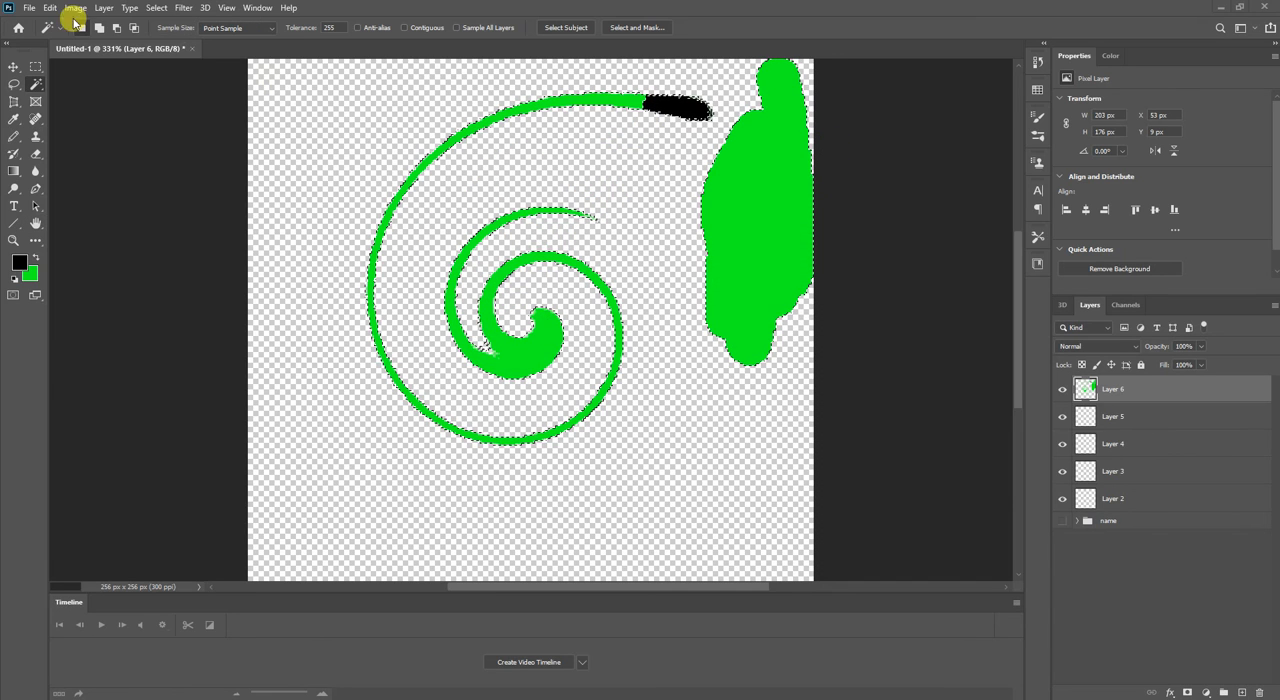
click(48, 8)
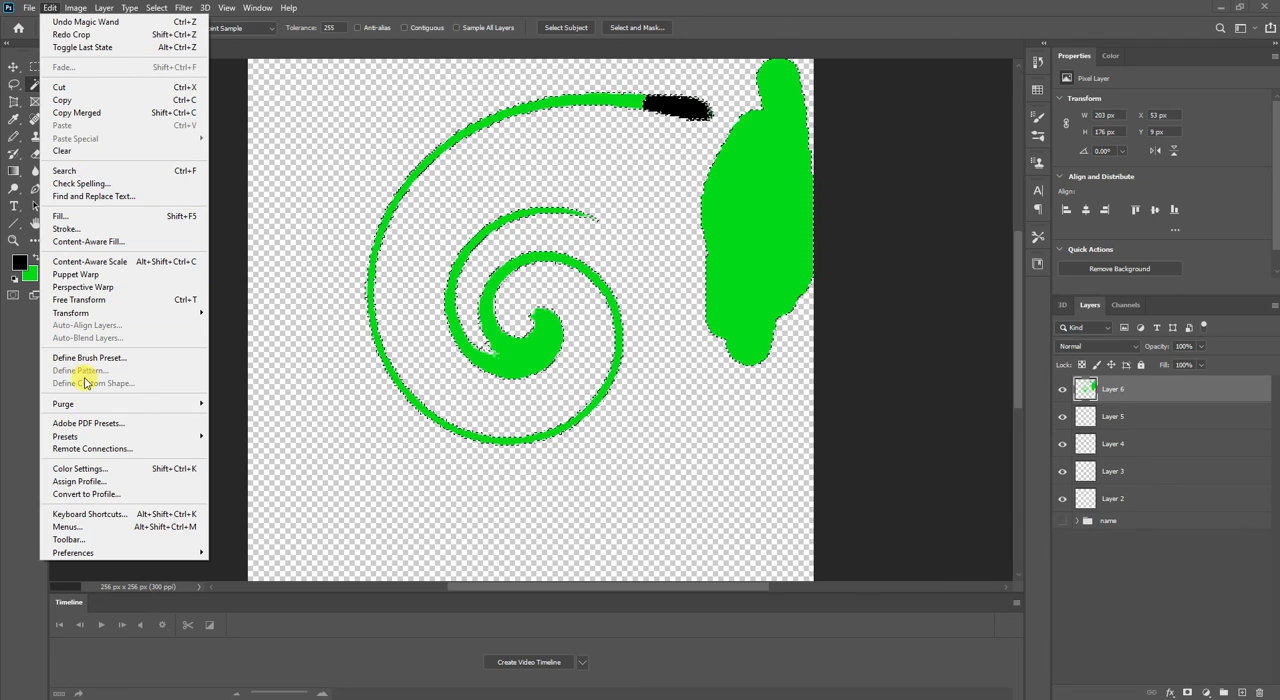
click(15, 18)
Open the Export As settings for the document, change the format to GIF, and close them without exporting.
click(20, 5)
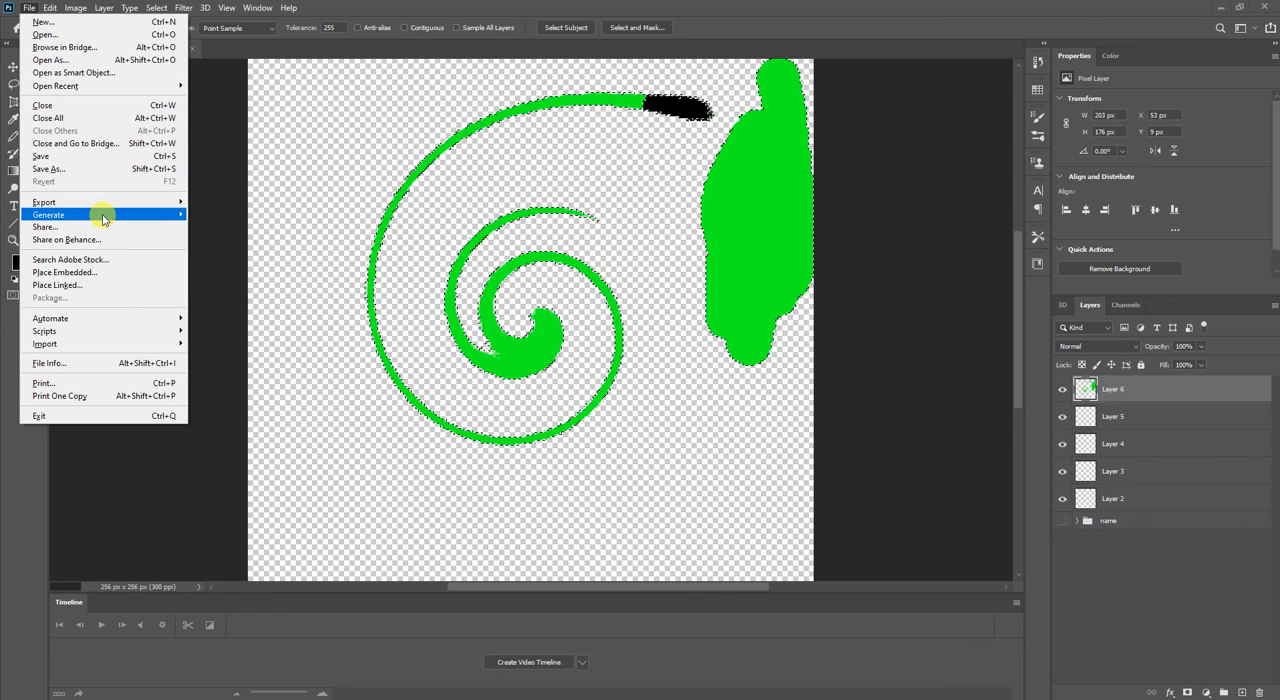
mouse_move(104, 219)
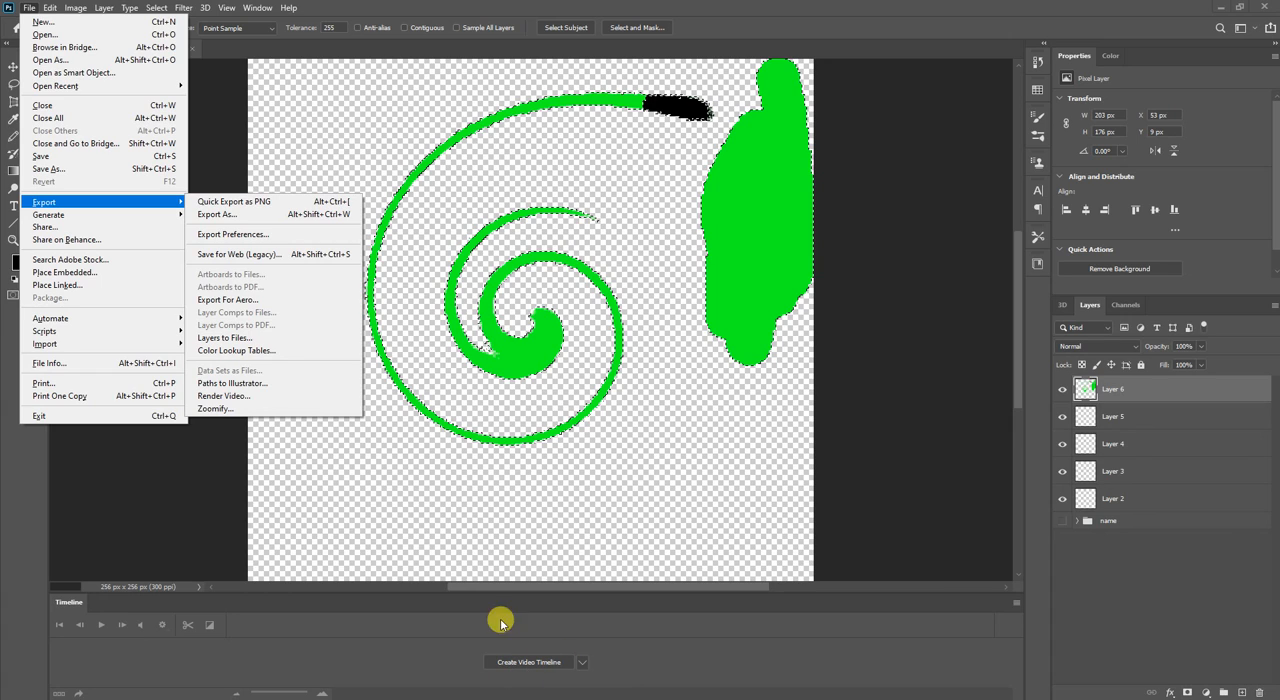
click(261, 214)
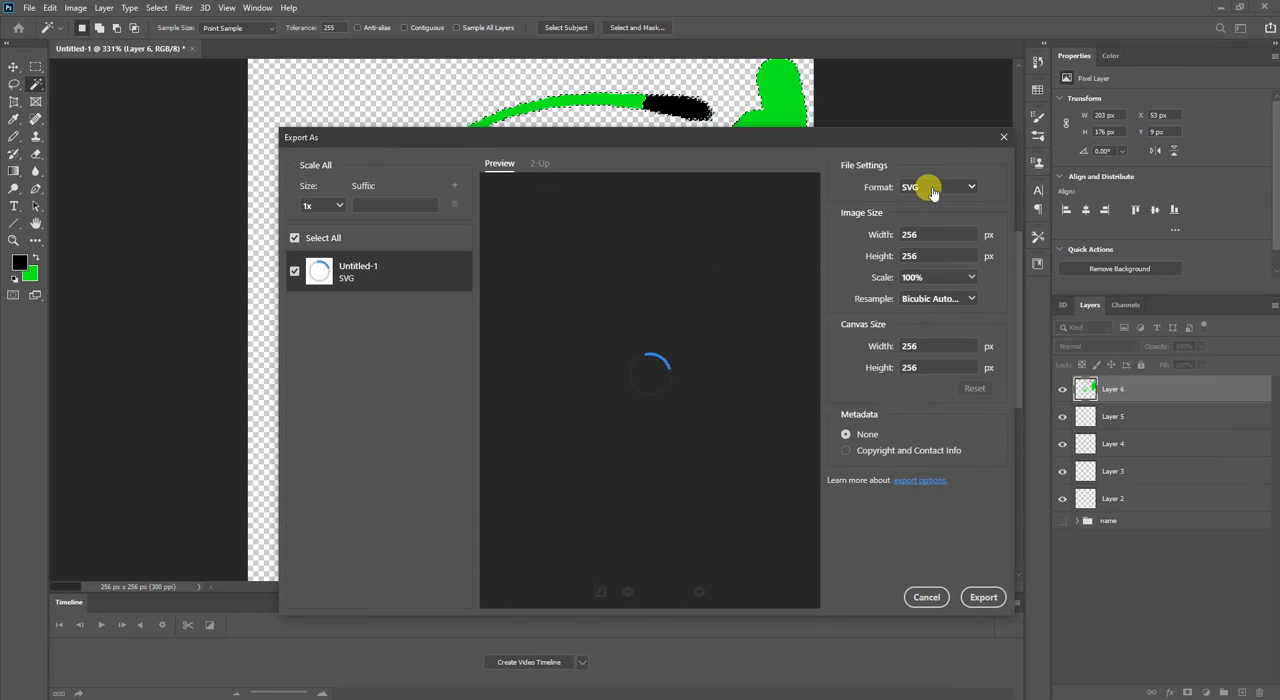
click(930, 189)
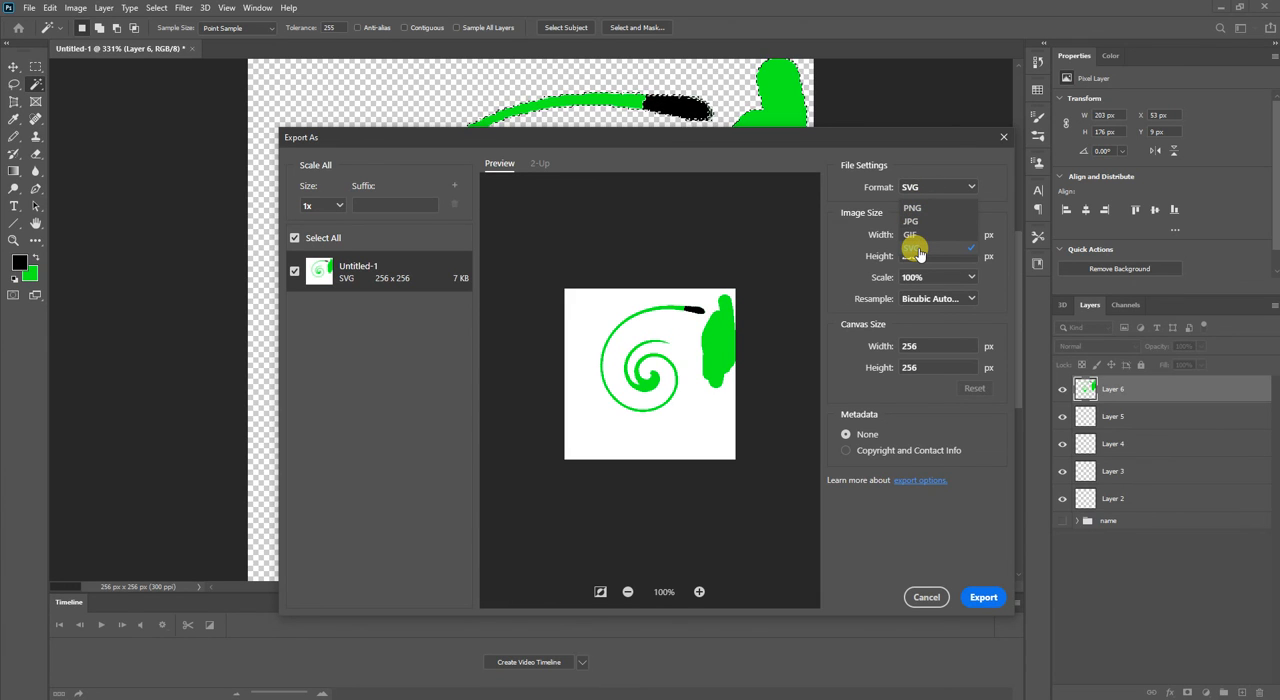
click(908, 234)
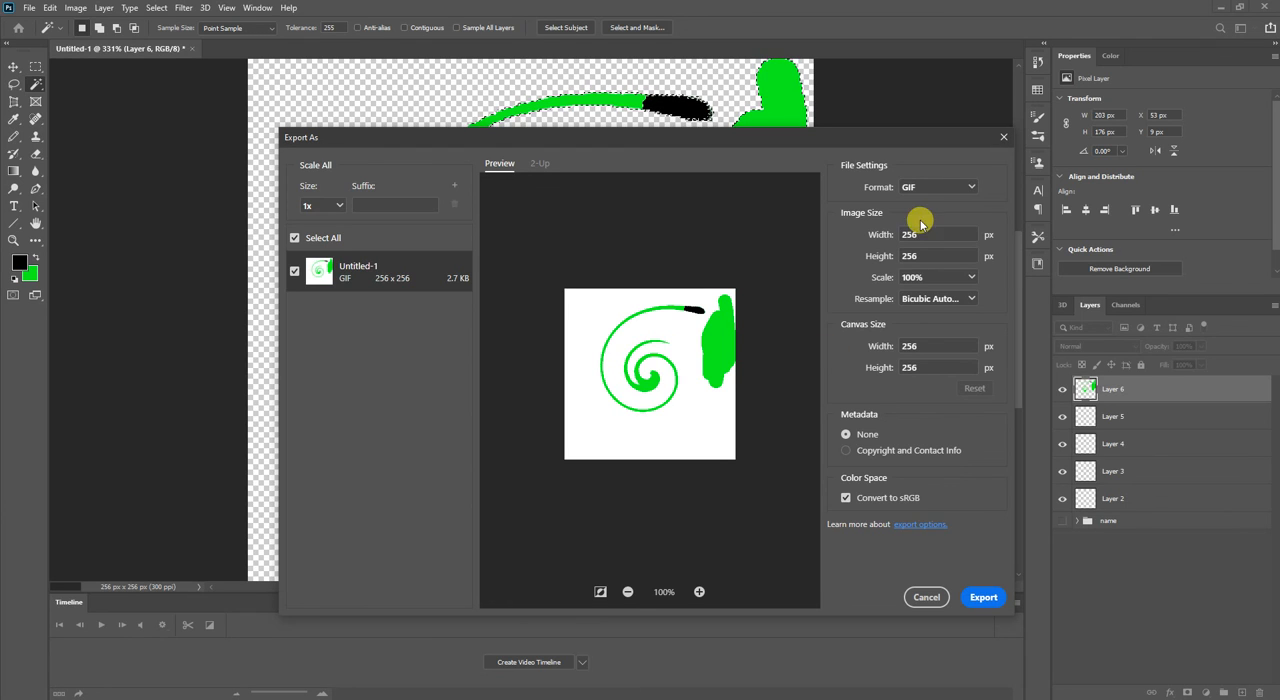
click(1003, 137)
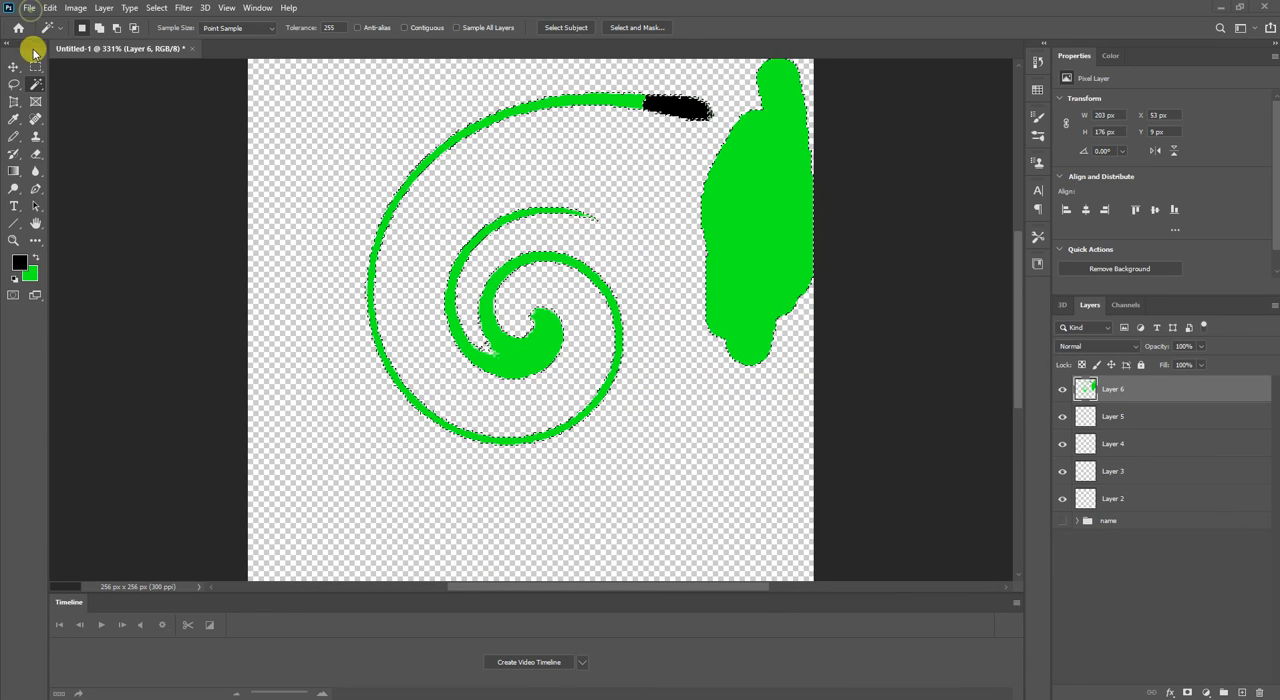
Start a quick PNG export of the document and cancel it at the save prompt.
click(29, 7)
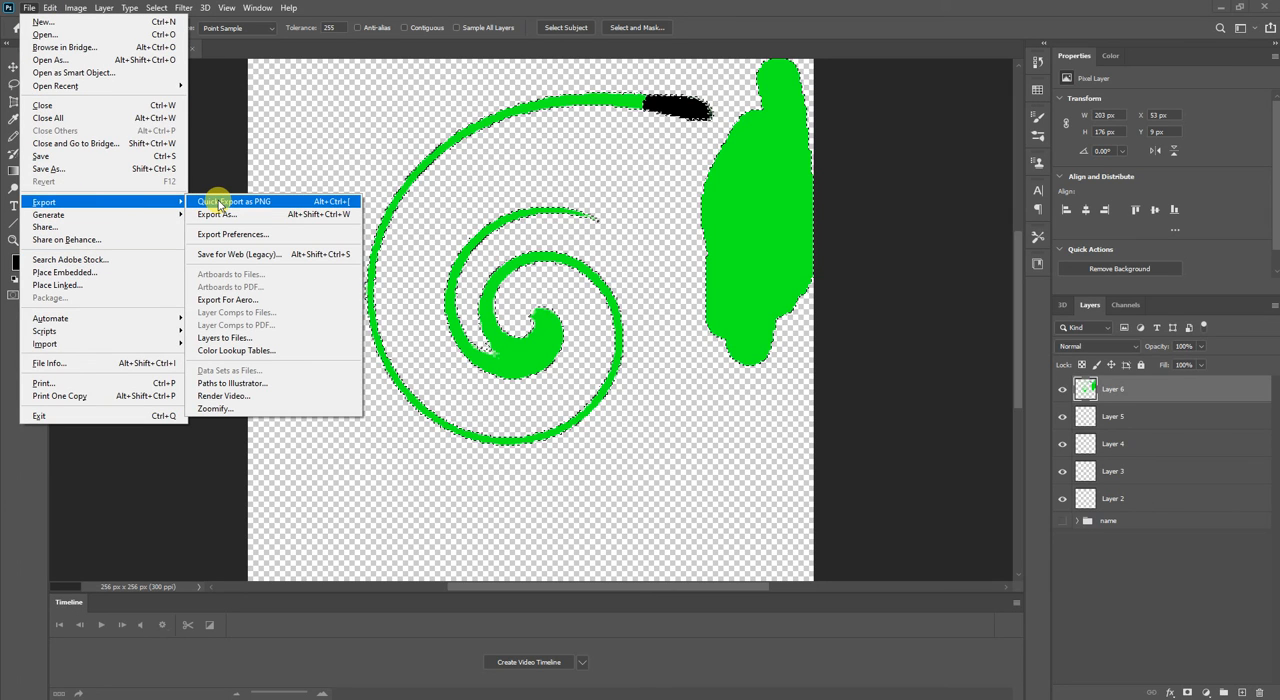
click(218, 203)
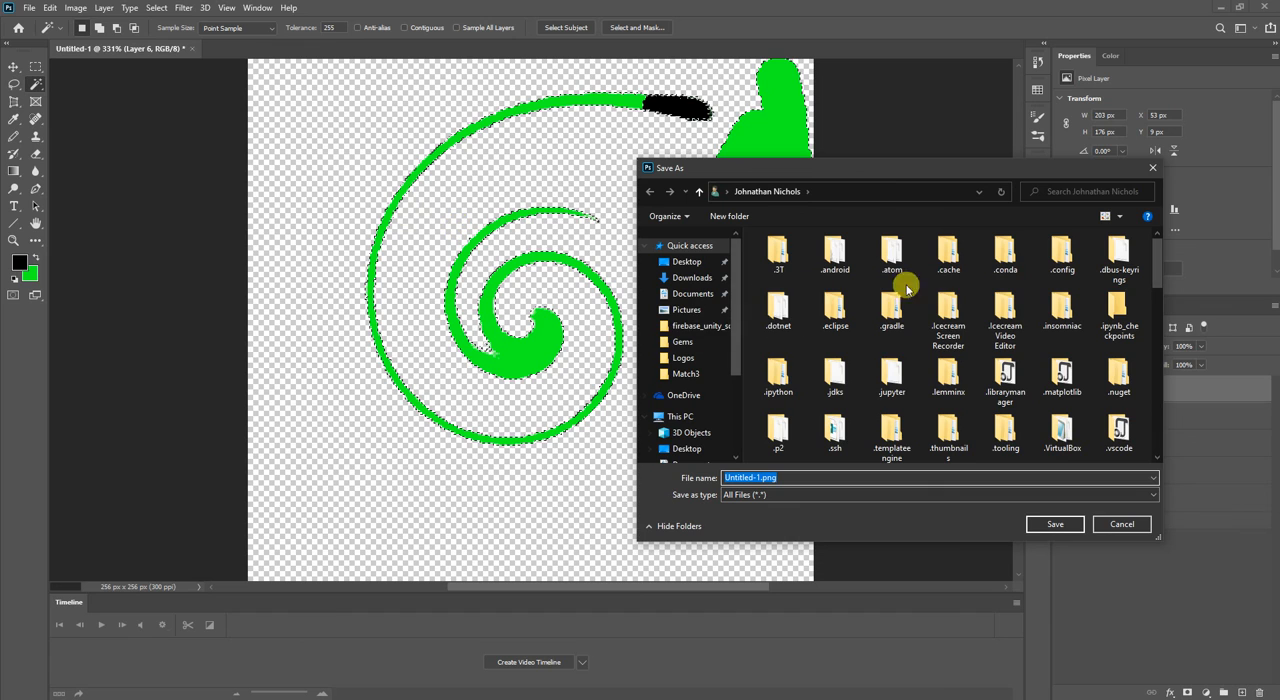
click(1122, 523)
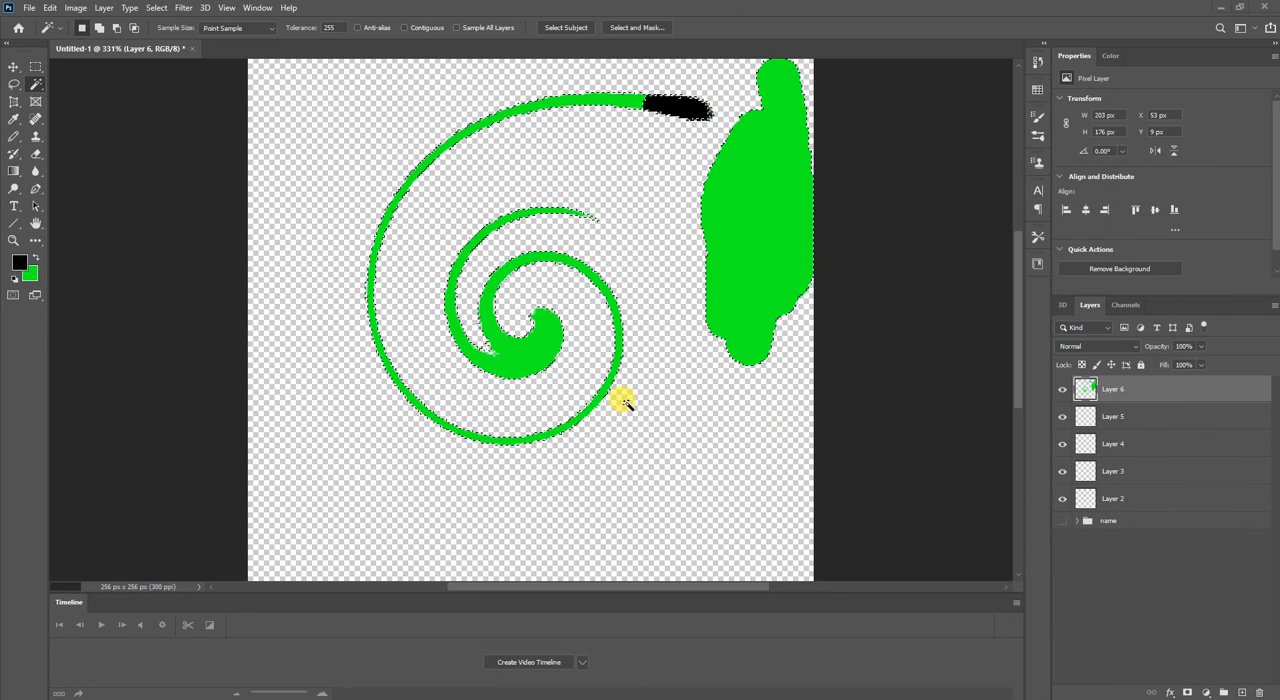
Close the Untitled-1 document without saving its changes.
mouse_move(777, 590)
mouse_down()
mouse_move(789, 689)
mouse_move(800, 683)
mouse_move(764, 597)
mouse_up()
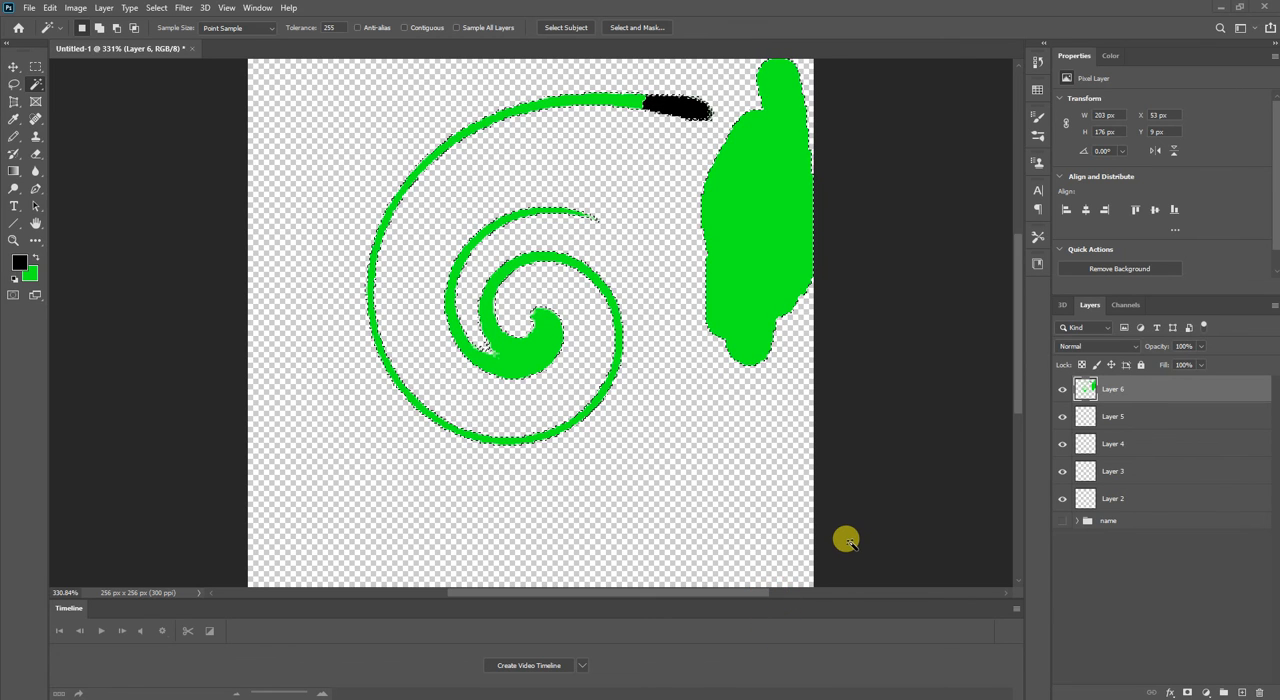
click(187, 48)
click(638, 265)
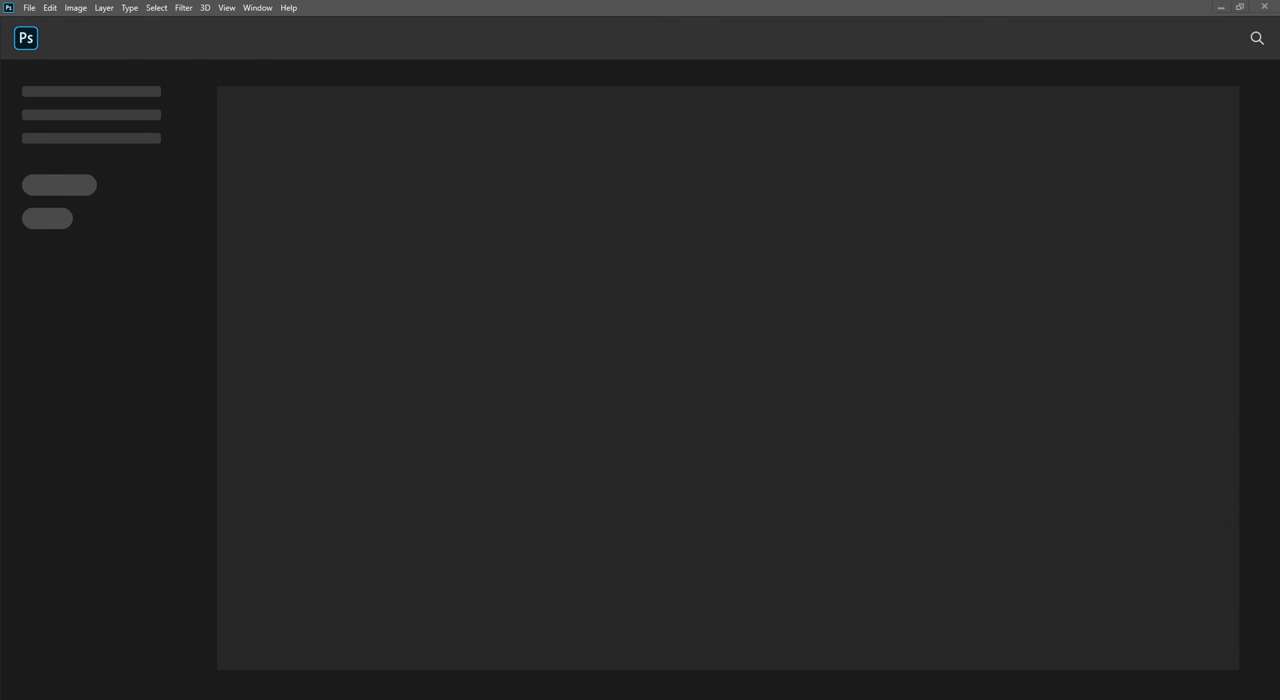
Open Match3Logo.png and Banner.png from File Explorer's Match3 folder as separate Photoshop documents, and return to the logo document.
click(177, 674)
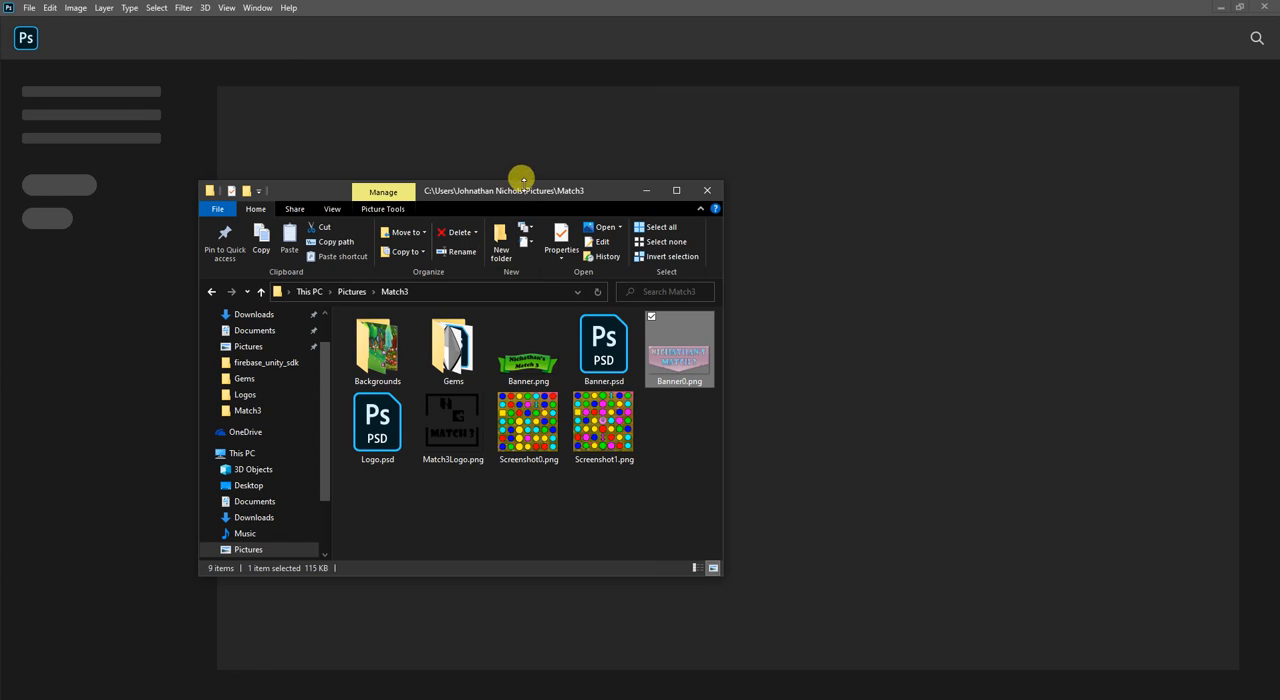
drag(597, 189, 1279, 191)
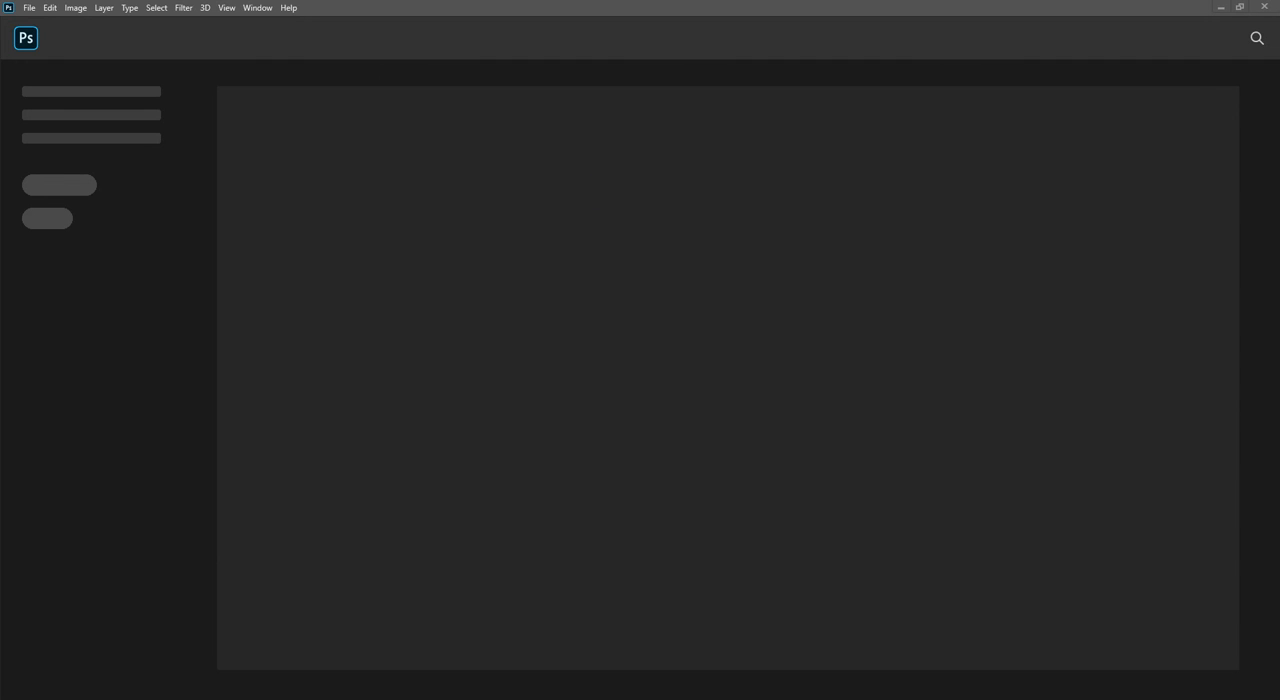
drag(1279, 226, 327, 177)
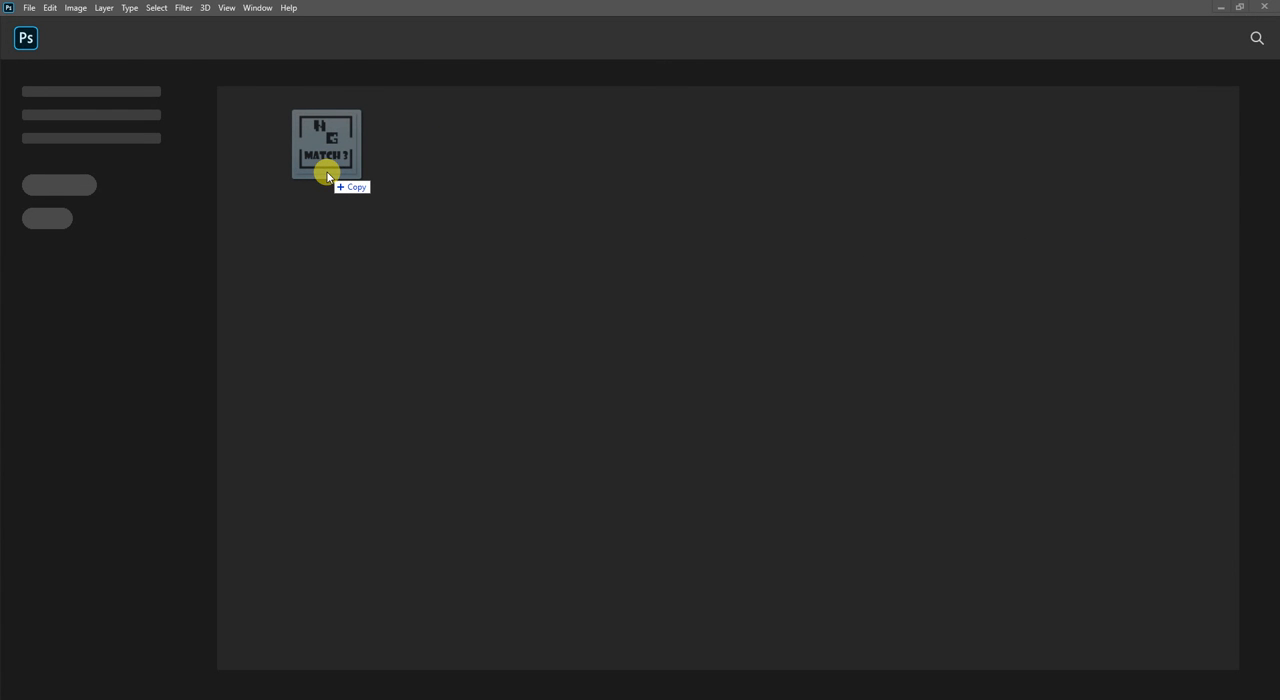
drag(327, 177, 285, 225)
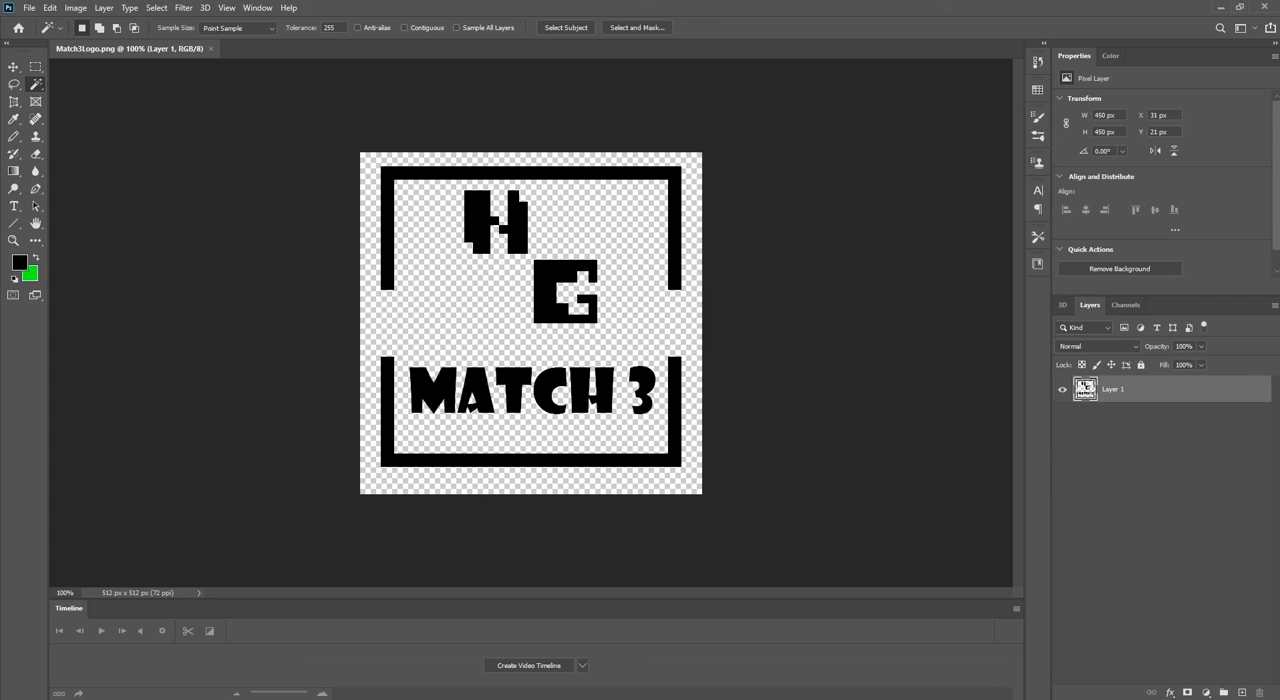
drag(1016, 62, 251, 46)
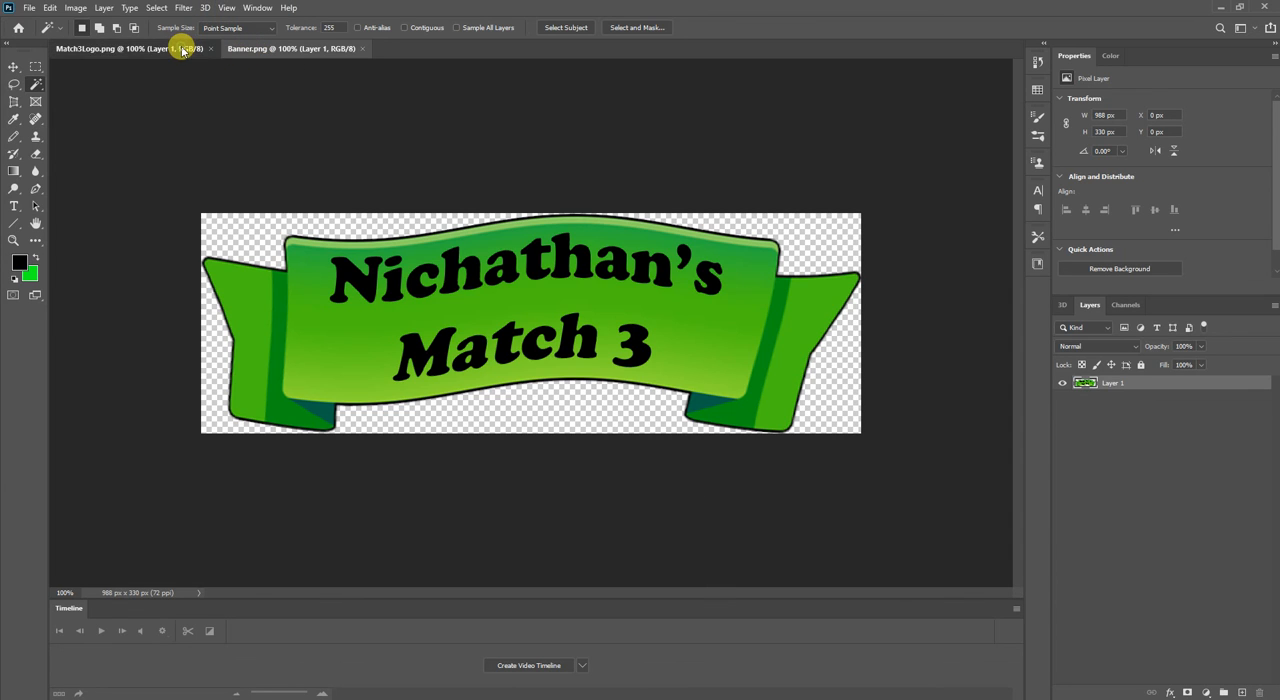
click(177, 48)
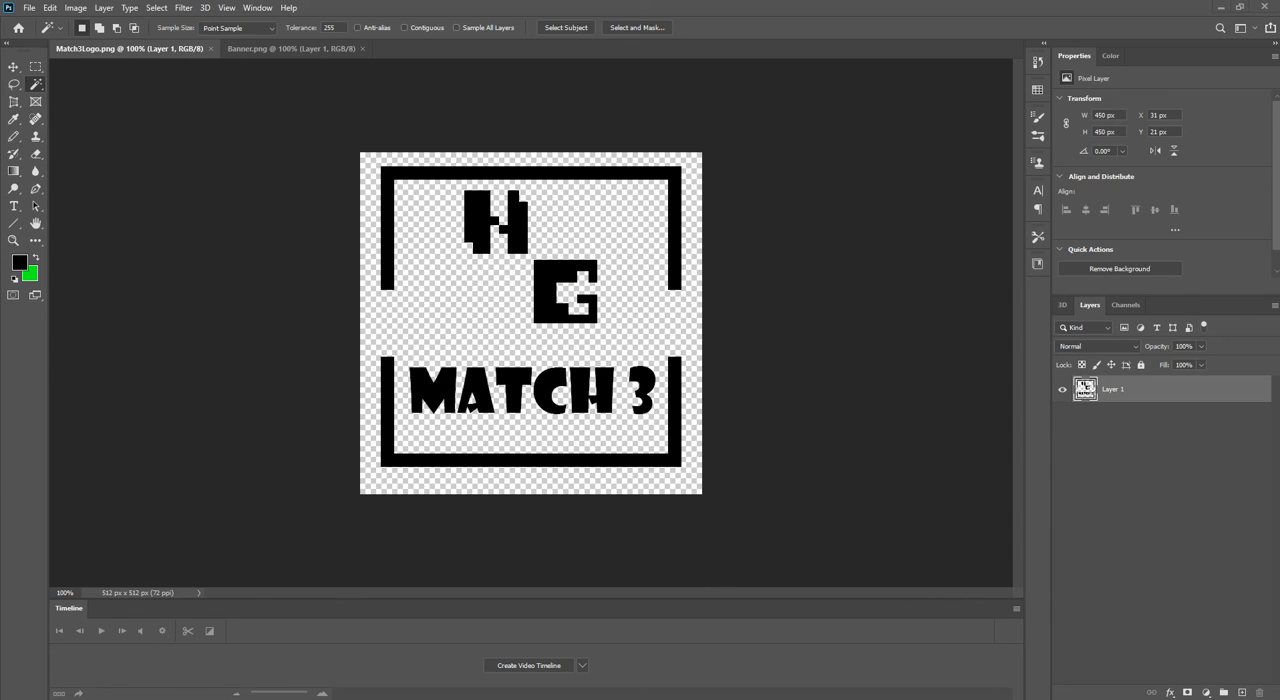
Place the banner image into the logo document, stretch it to about 42% width and 99% height, and cancel the placement.
drag(939, 270, 466, 280)
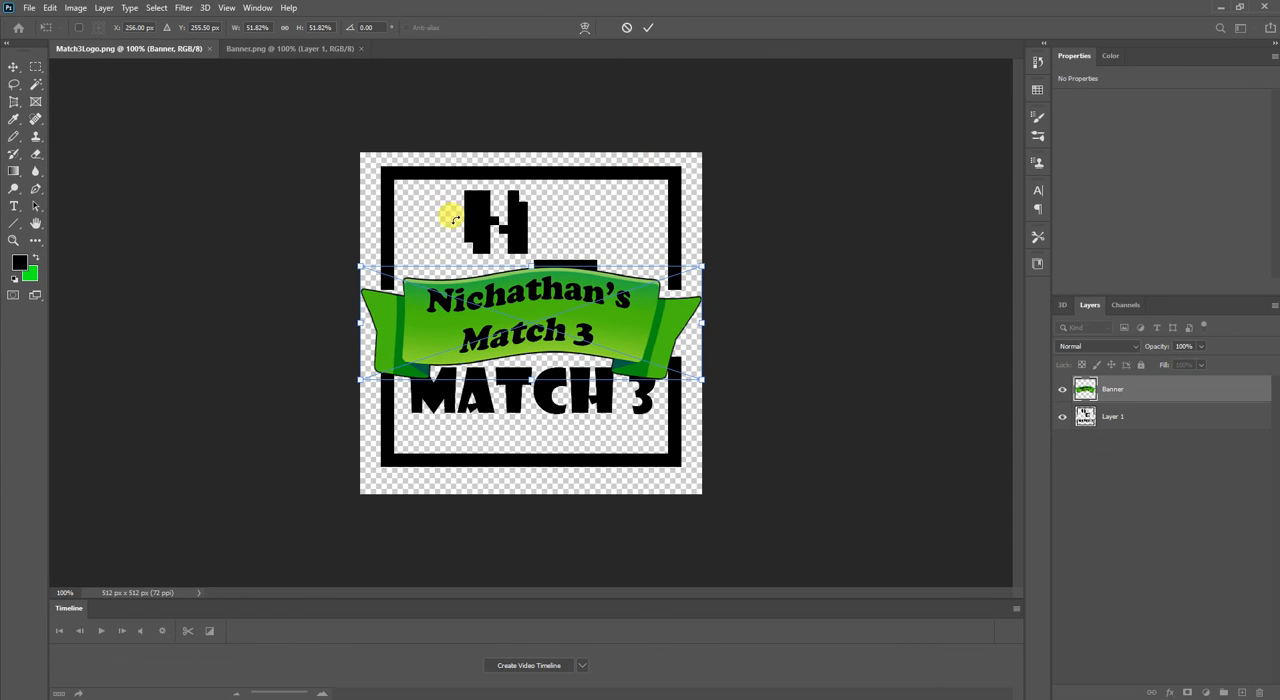
drag(357, 263, 509, 77)
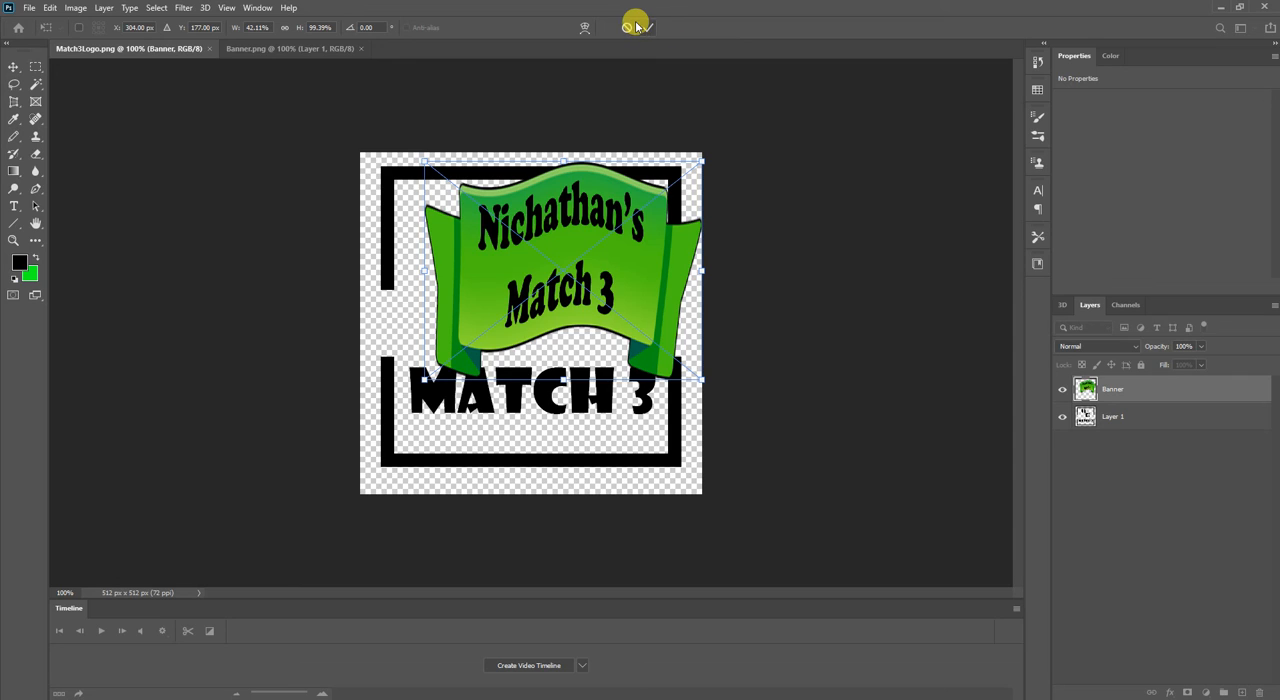
click(628, 27)
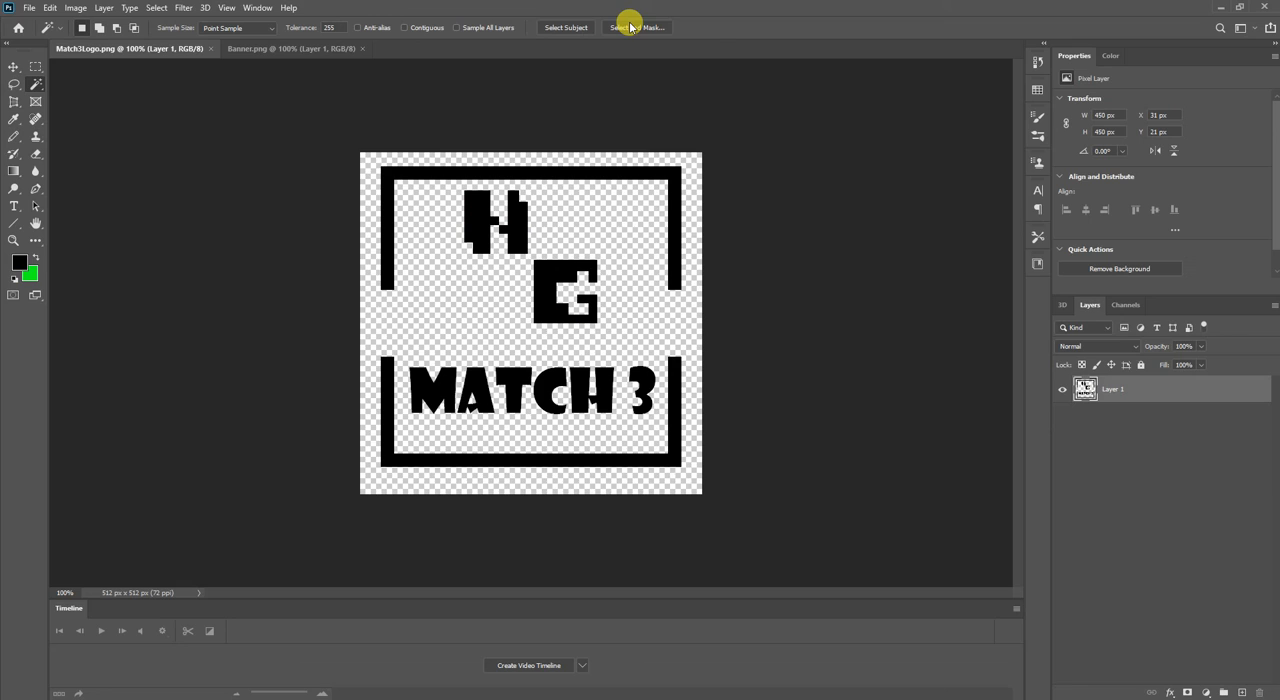